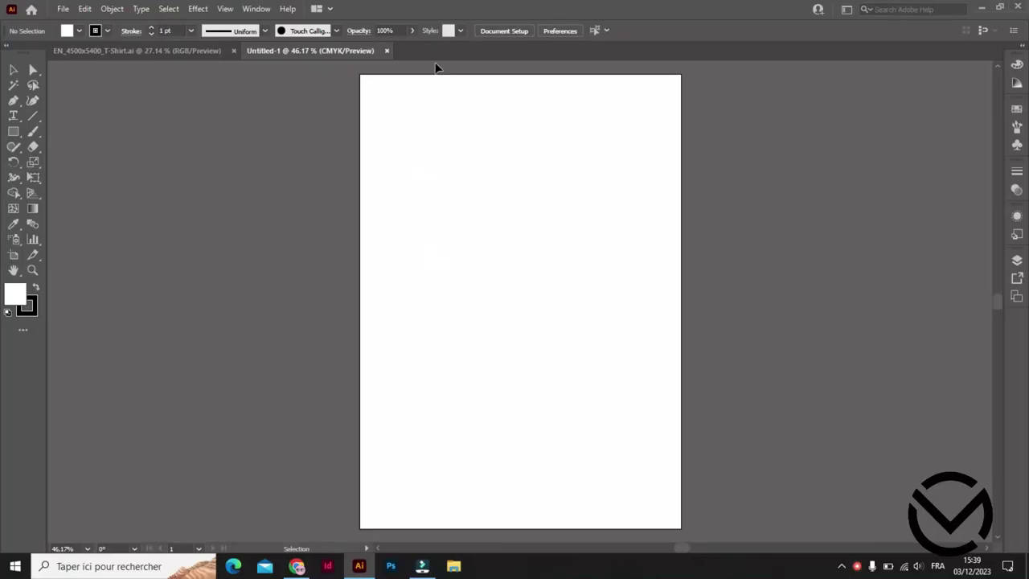
Open the 18-custom-nanalan cartoon JPG from the Bureau folder as a new document.
right_click(439, 52)
click(467, 121)
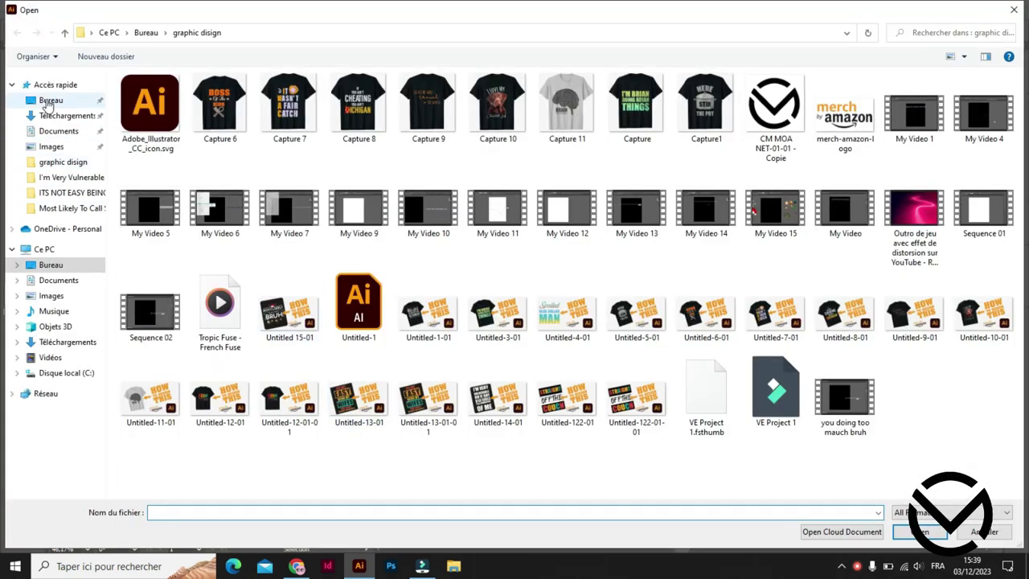
click(50, 101)
click(566, 105)
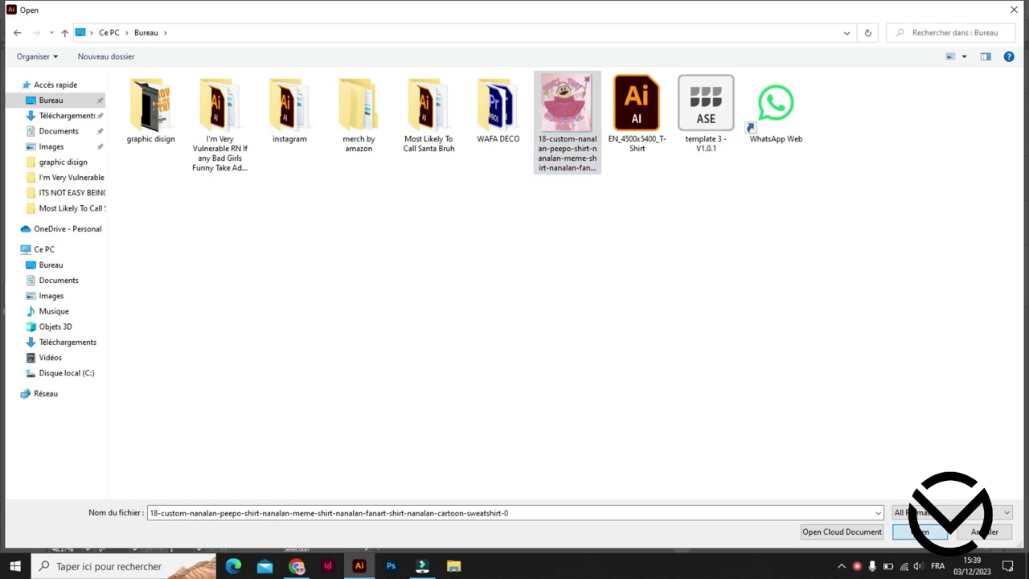
click(919, 531)
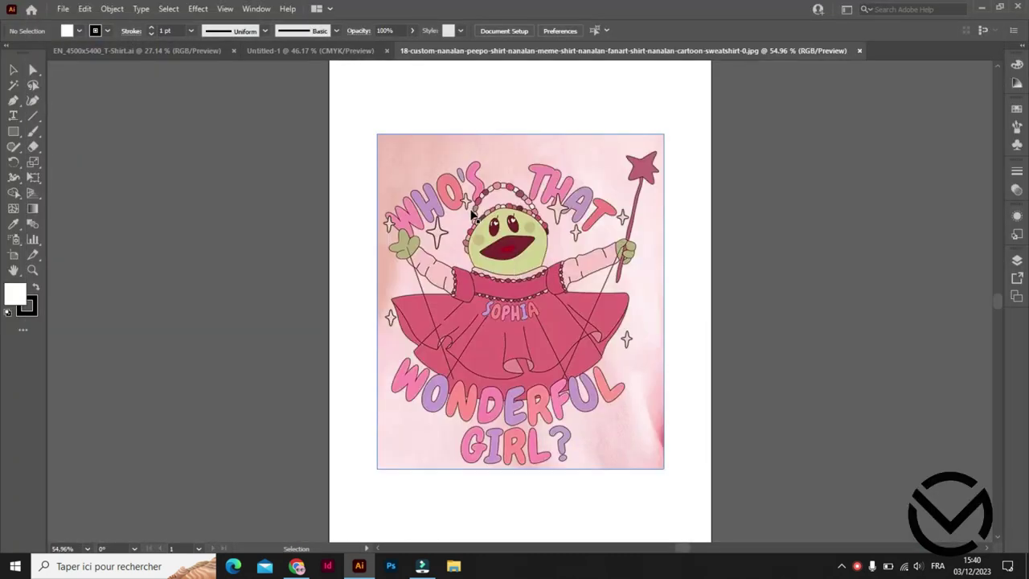
Enlarge the reference image from its corner handles and nudge it into position.
click(471, 214)
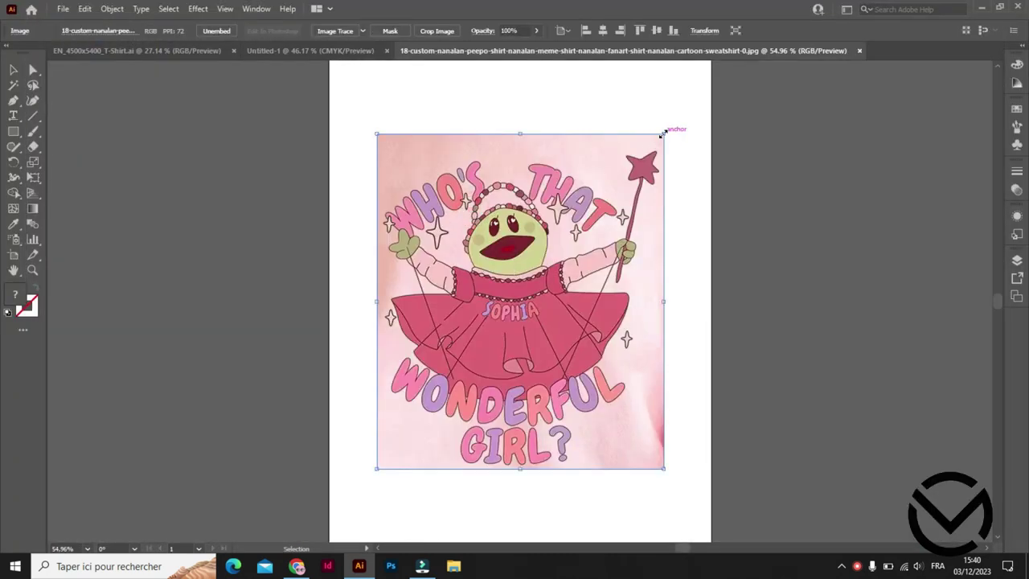
drag(661, 131, 700, 88)
drag(615, 242, 590, 251)
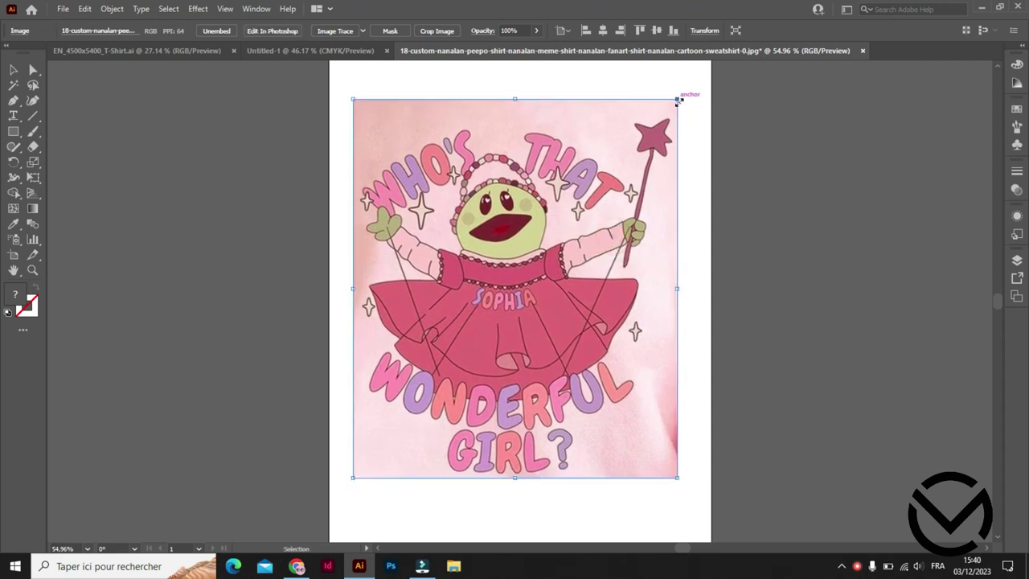
drag(678, 100, 696, 76)
drag(548, 274, 541, 277)
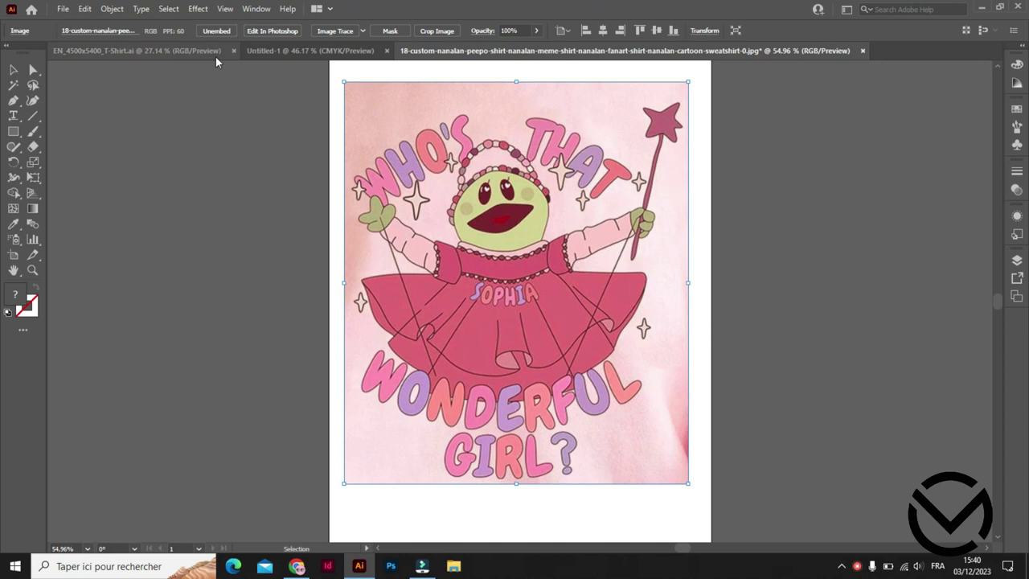
Fade the image to 54% opacity and lock it with Object > Lock > Selection.
click(111, 9)
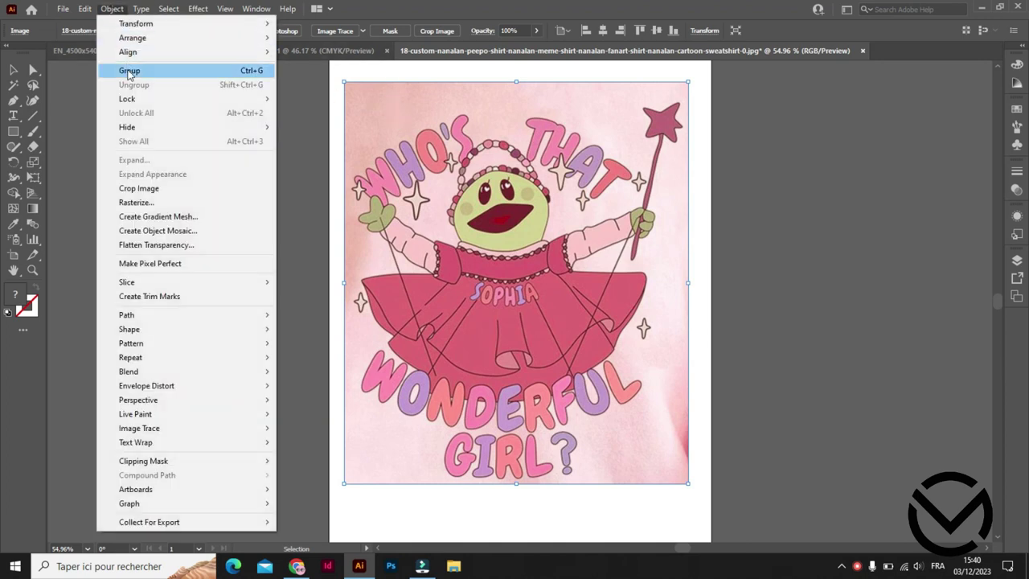
click(301, 97)
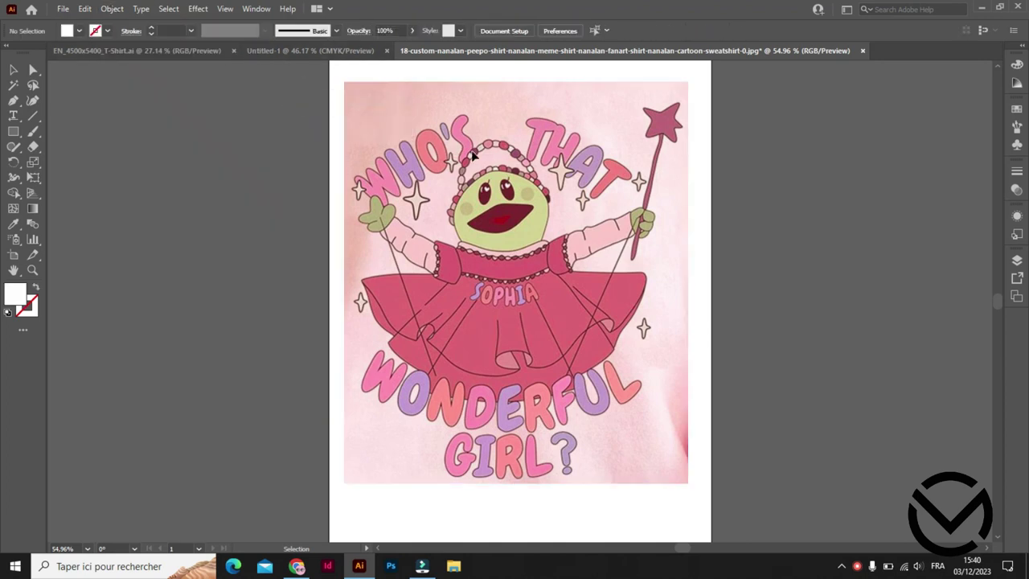
key(ctrl+alt+2)
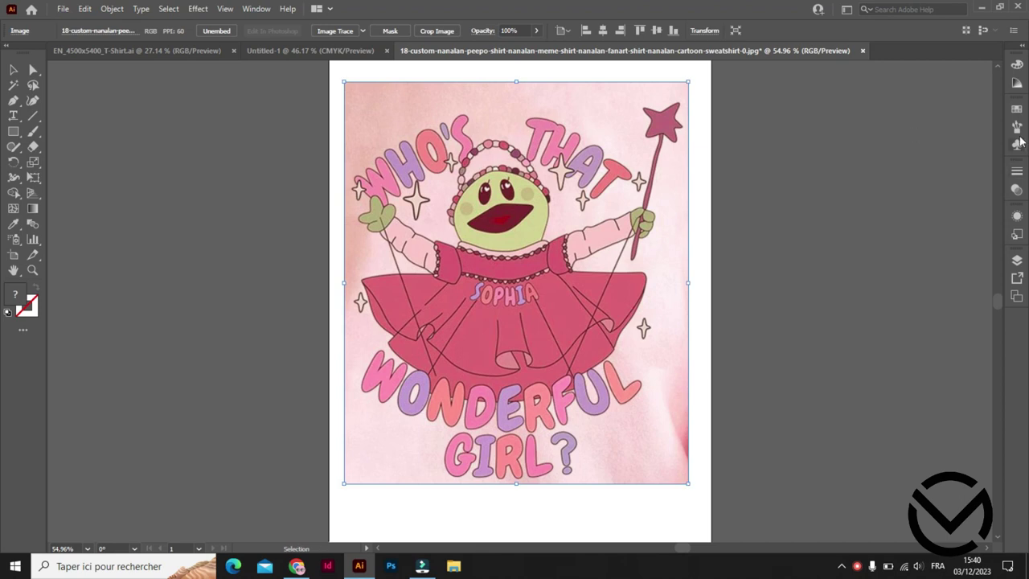
click(536, 30)
drag(527, 50, 516, 53)
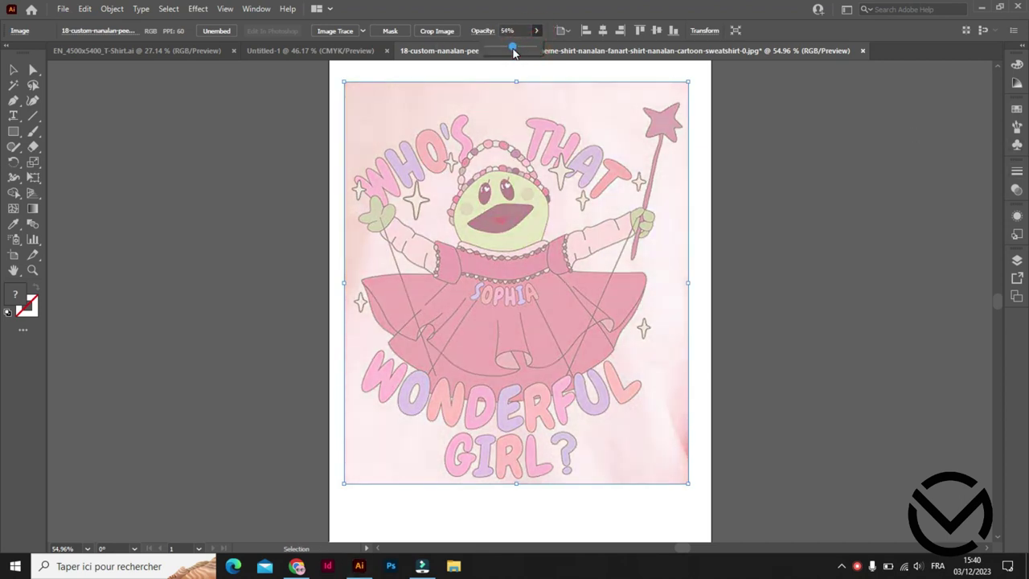
click(495, 117)
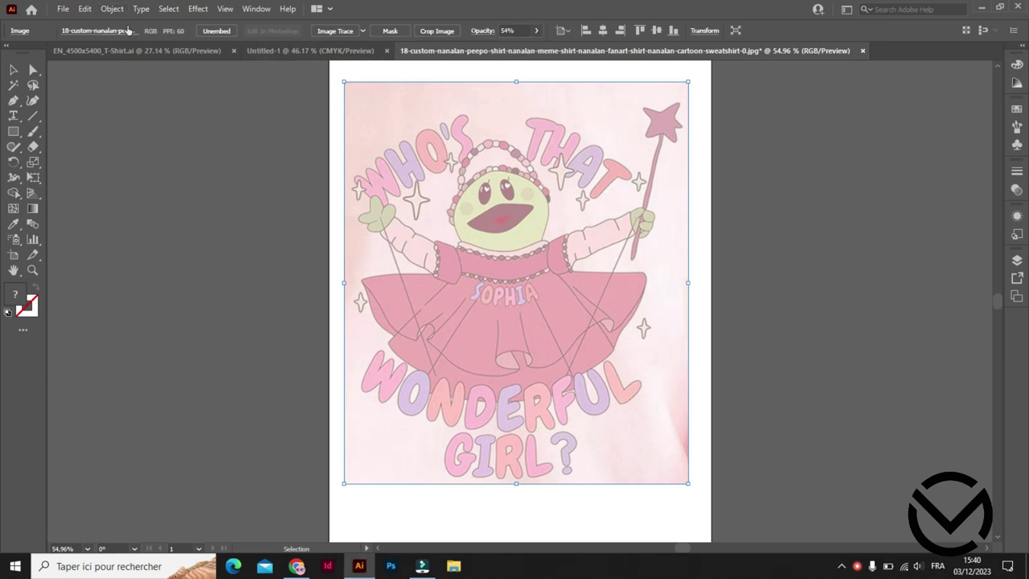
click(112, 8)
click(300, 97)
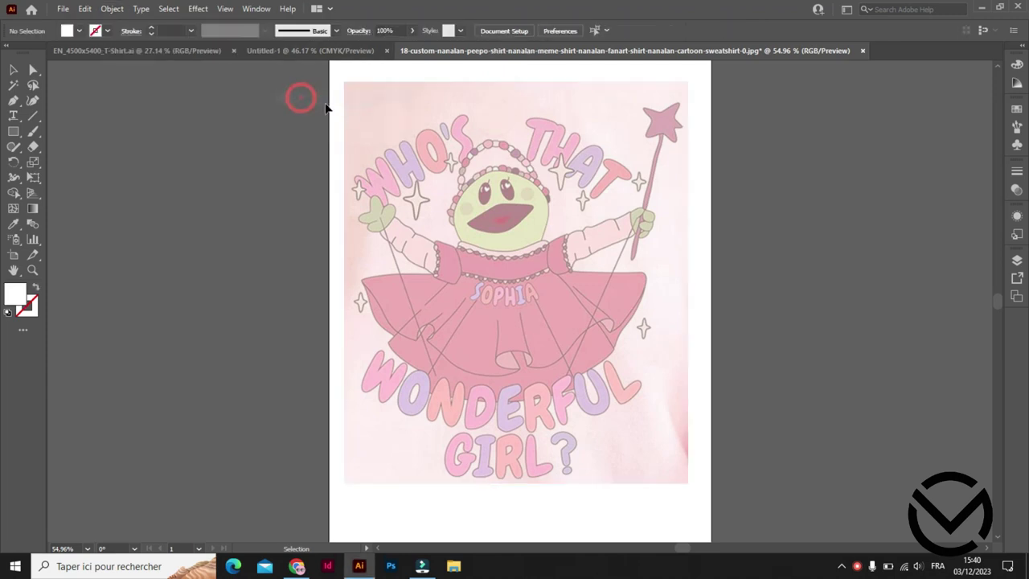
Zoom in on the headband and draw a curved Pen path along the face's top edge.
click(33, 270)
drag(487, 185, 504, 222)
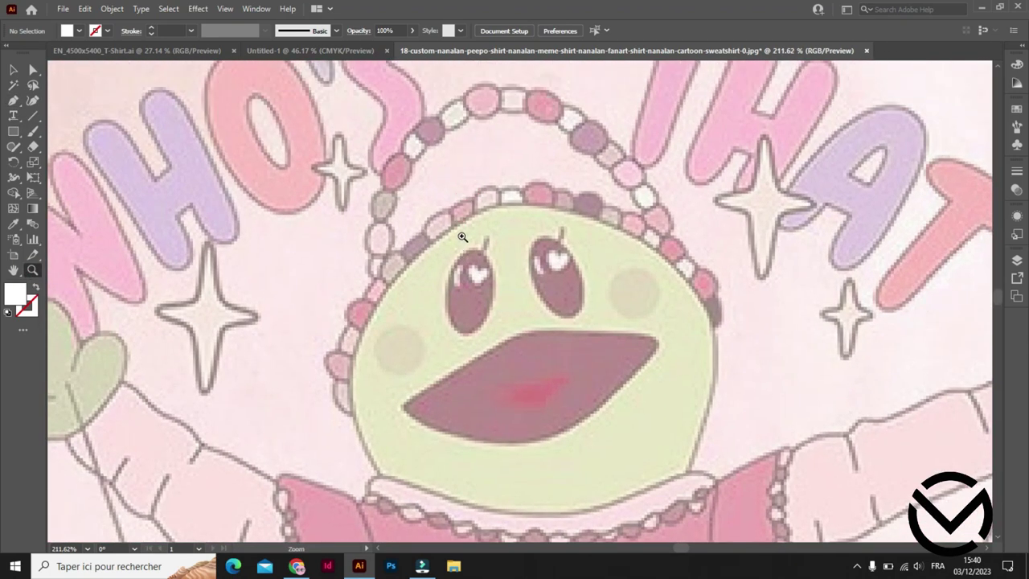
mouse_move(467, 165)
mouse_down()
mouse_move(543, 310)
mouse_move(482, 224)
mouse_up()
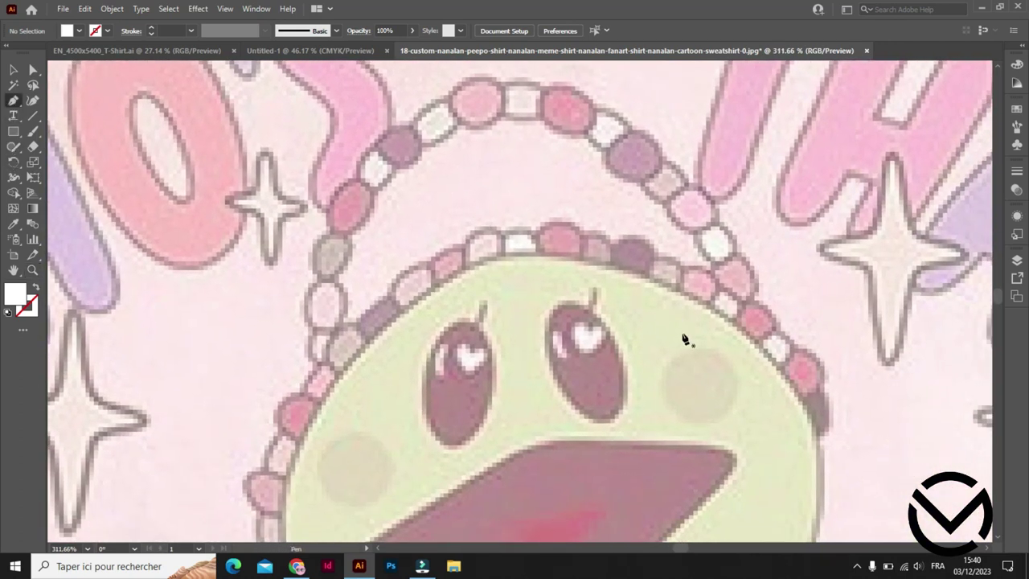
click(818, 434)
click(652, 278)
mouse_move(648, 282)
mouse_down()
mouse_move(545, 252)
mouse_move(542, 241)
mouse_up()
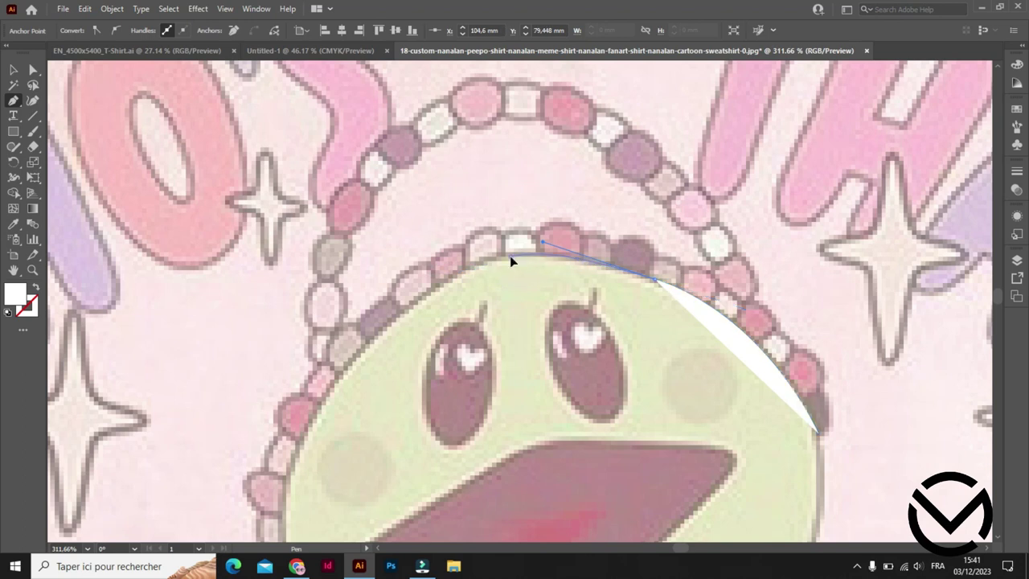
click(510, 258)
drag(370, 345, 281, 430)
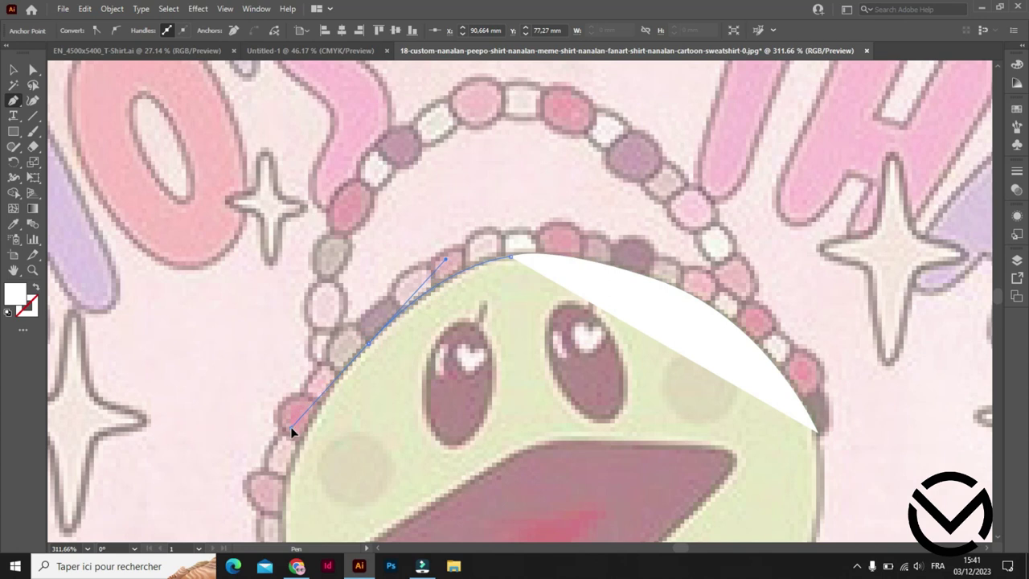
drag(281, 430, 294, 421)
scroll(245, 383, down, 3)
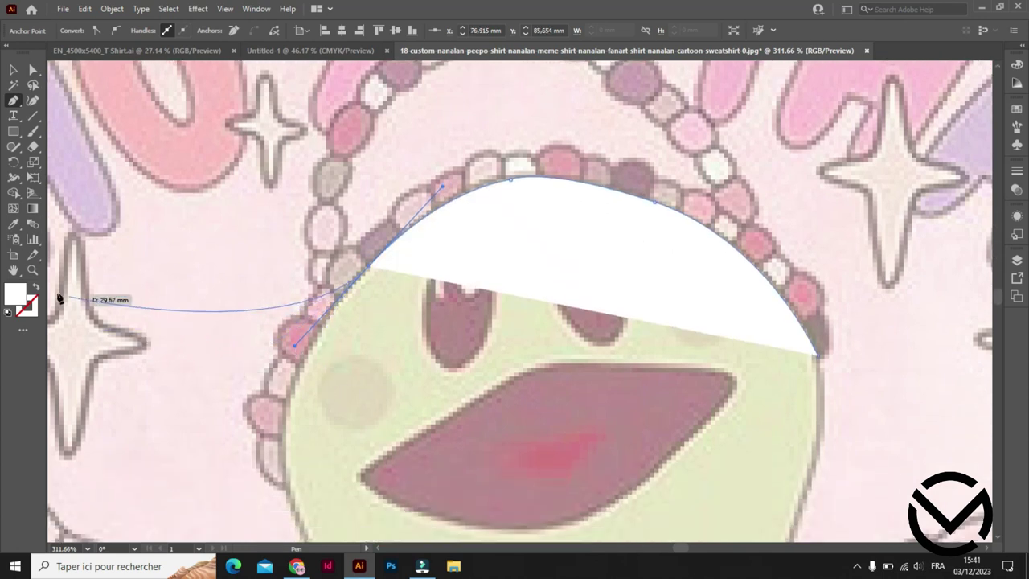
Give the face-top path no fill and a black stroke.
click(33, 288)
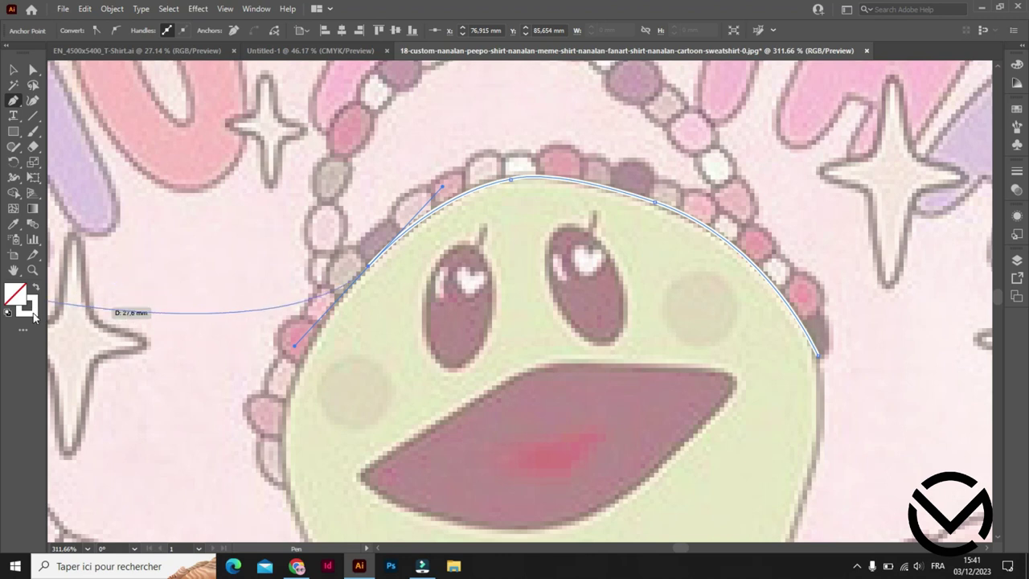
click(35, 308)
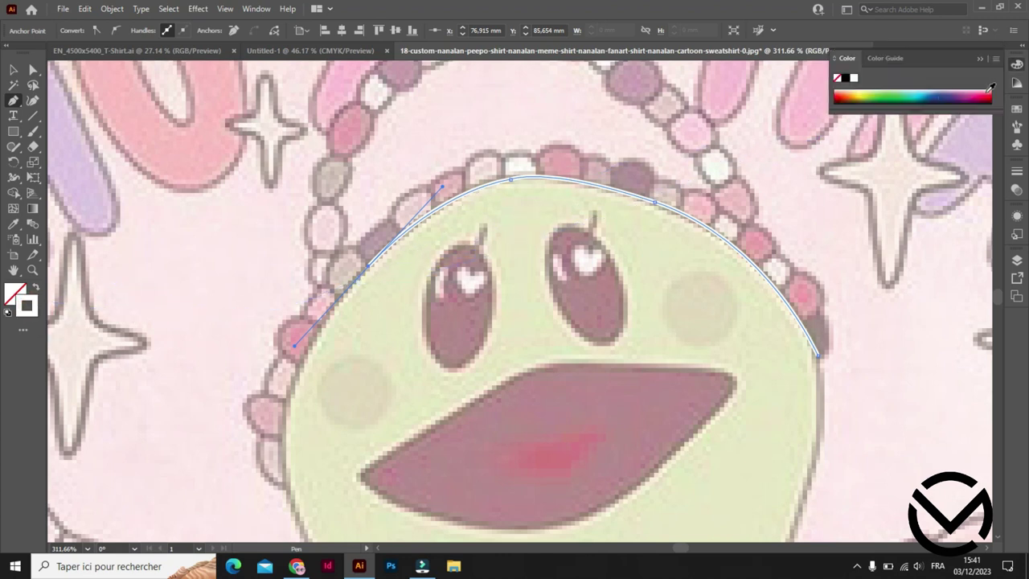
click(845, 78)
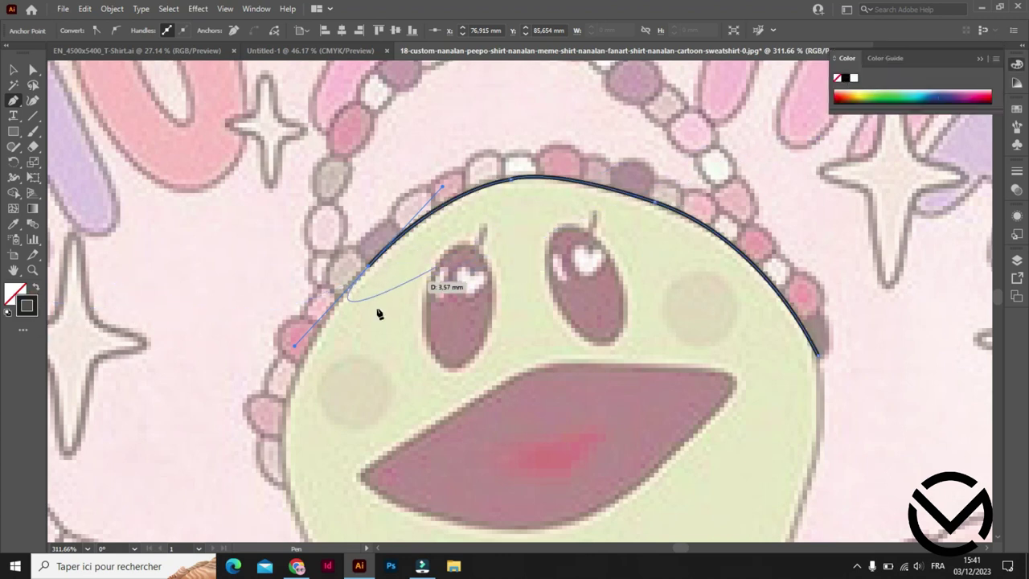
scroll(310, 390, down, 2)
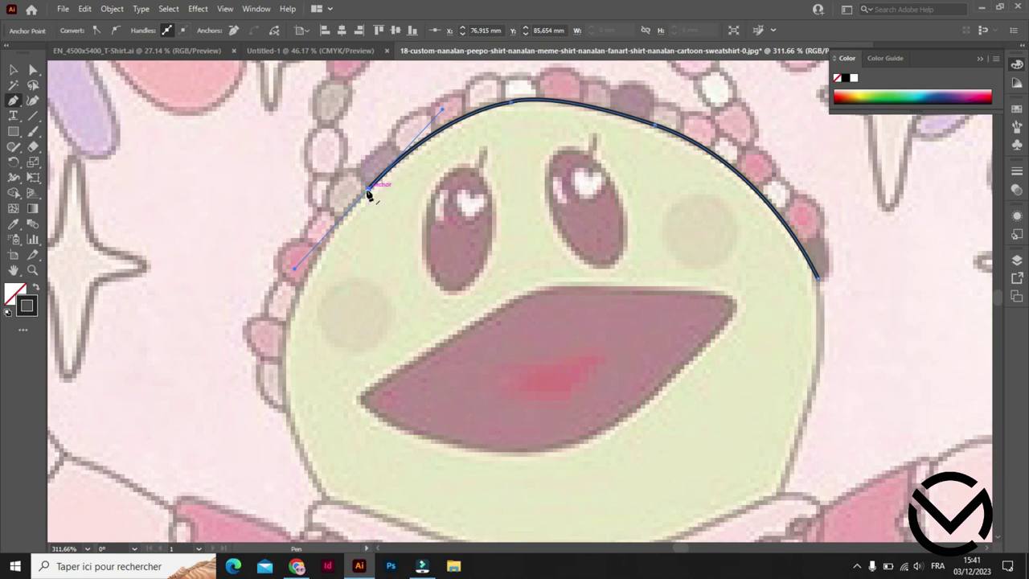
click(368, 191)
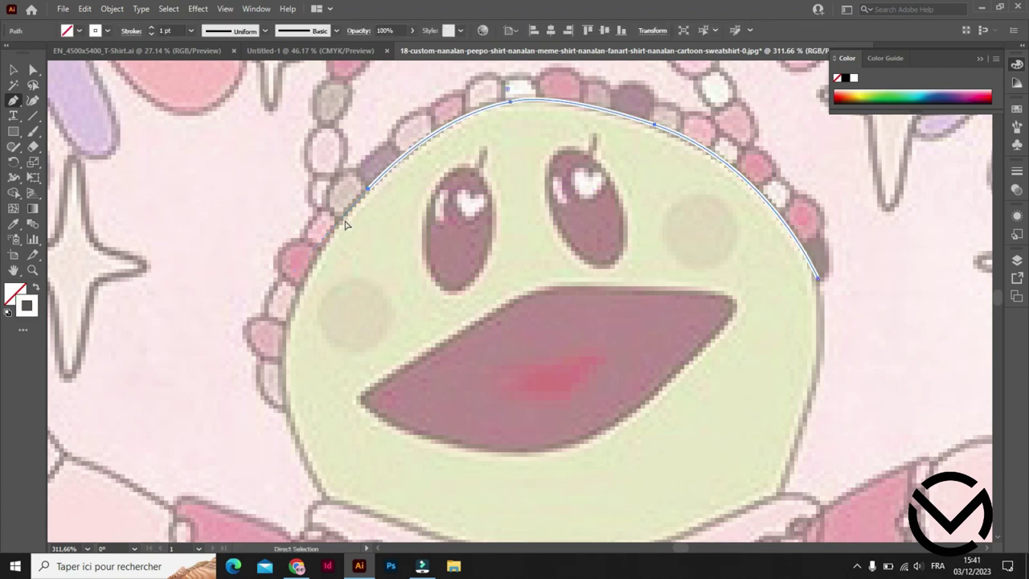
Swap the path's fill and stroke, then undo the last placed anchor.
key(shift+x)
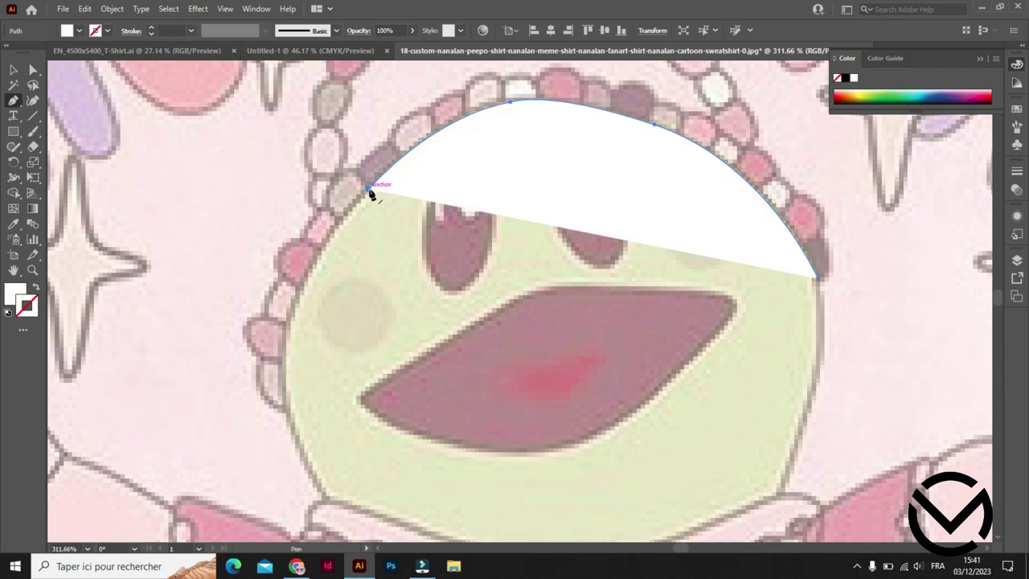
key(super)
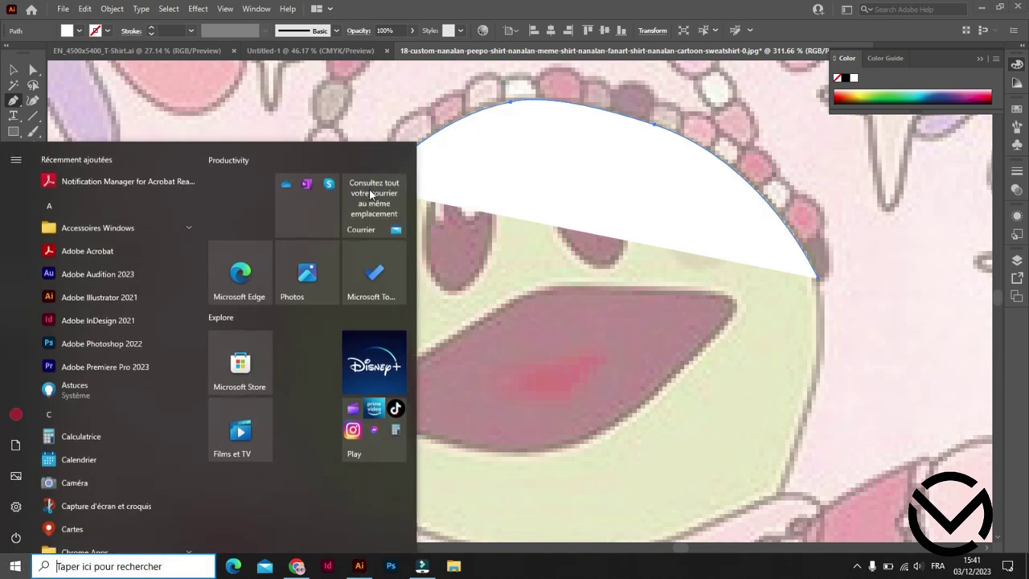
click(386, 139)
key(ctrl+z)
Extend the outline down the face's left edge to the chin near the collar.
drag(350, 209, 316, 265)
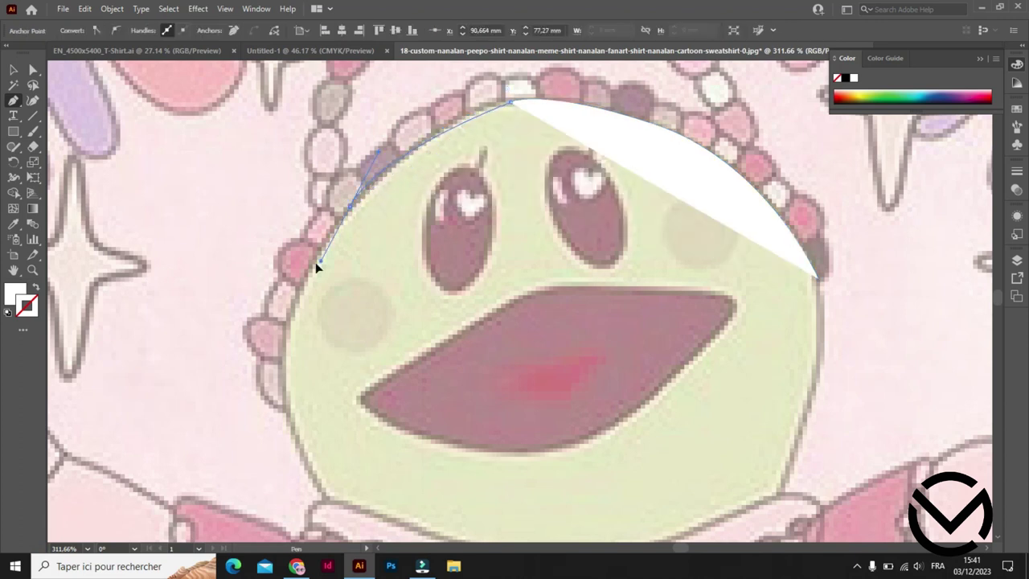
drag(275, 298, 276, 298)
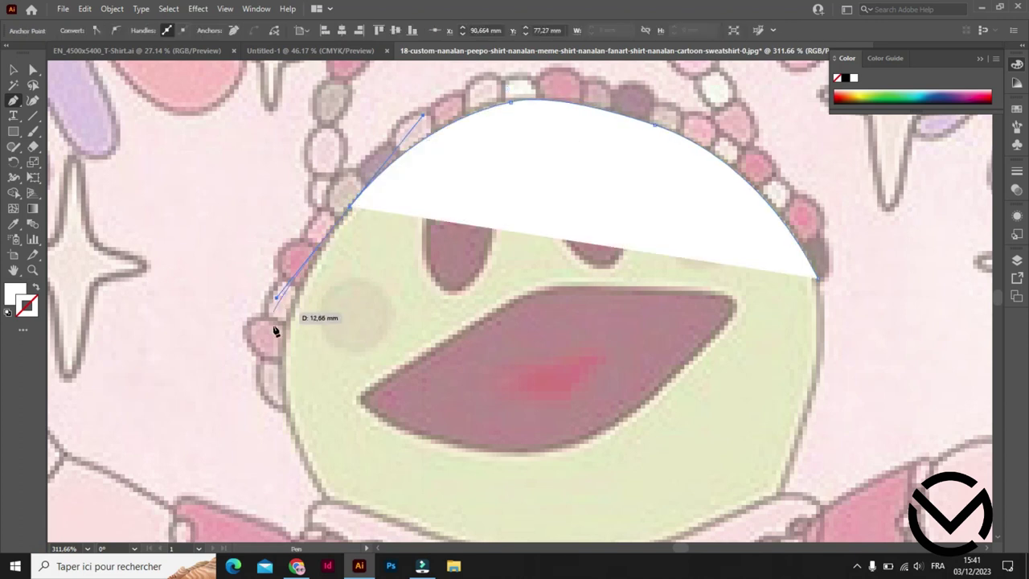
click(281, 372)
scroll(280, 374, down, 2)
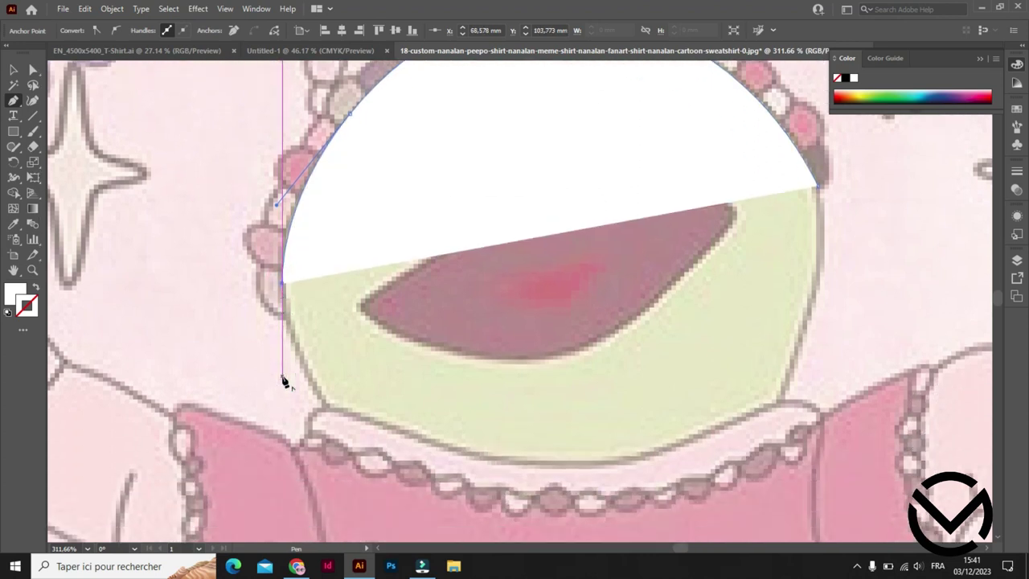
click(320, 404)
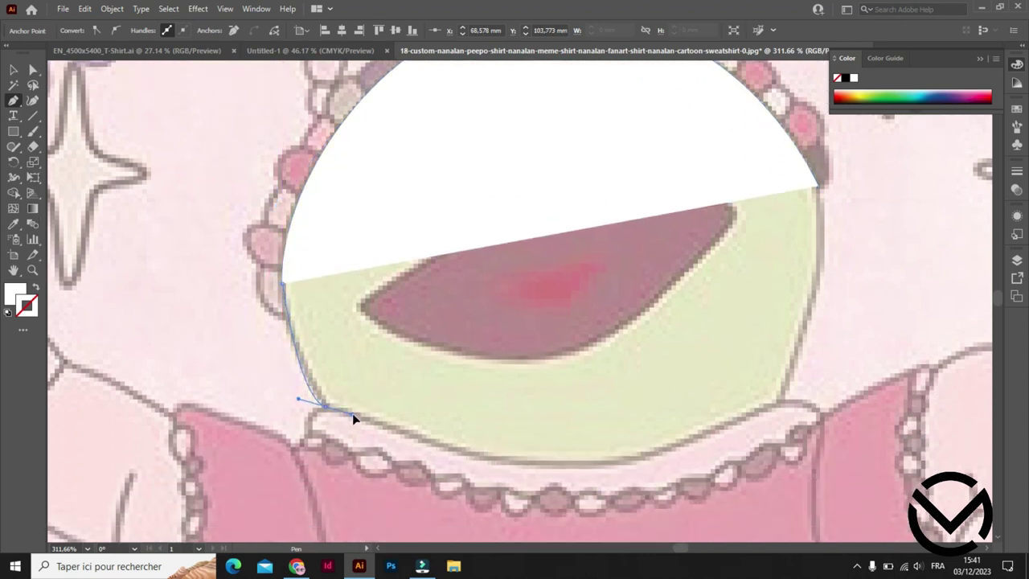
drag(352, 413, 46, 294)
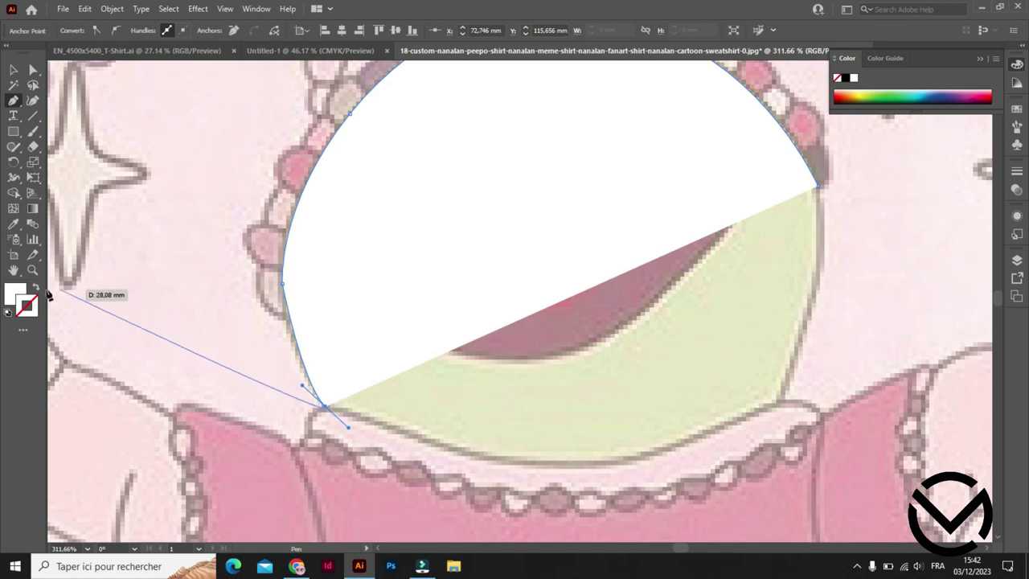
Remove the traced path's fill and make its stroke black.
click(37, 288)
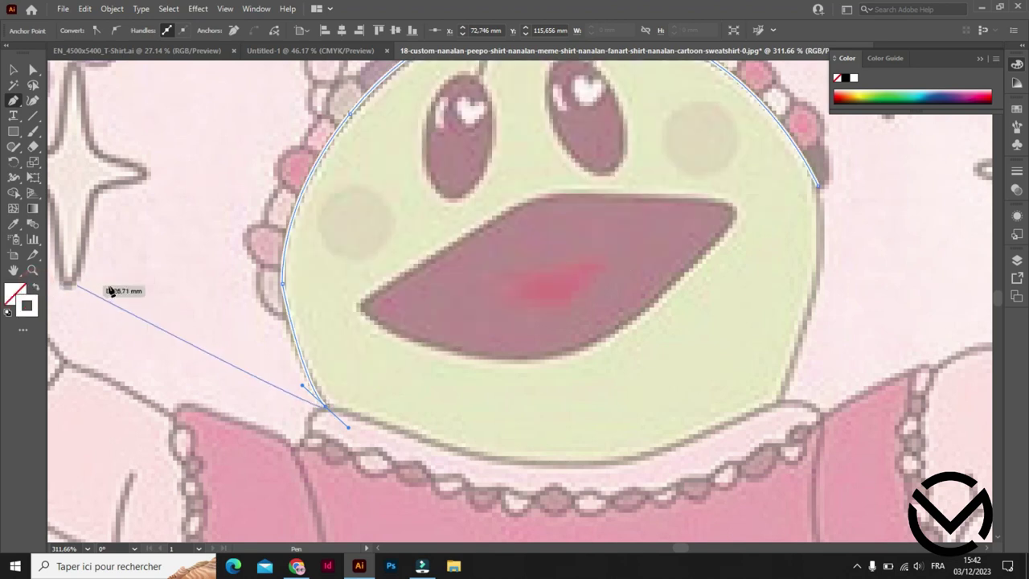
click(846, 79)
scroll(386, 369, down, 2)
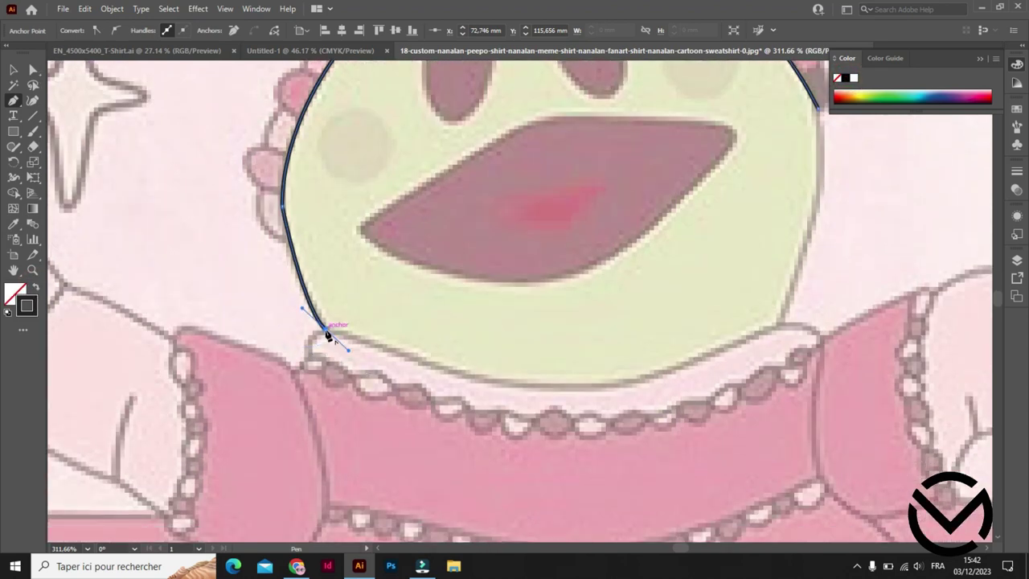
Continue the outline below the face edge to a sharp corner at the collar notch.
click(326, 331)
mouse_move(312, 372)
mouse_down()
mouse_move(307, 362)
mouse_move(306, 371)
mouse_up()
drag(302, 370, 296, 372)
drag(183, 327, 116, 316)
click(183, 329)
Resume the path and trace along the sleeve top and up the arm.
ctrl+click(174, 338)
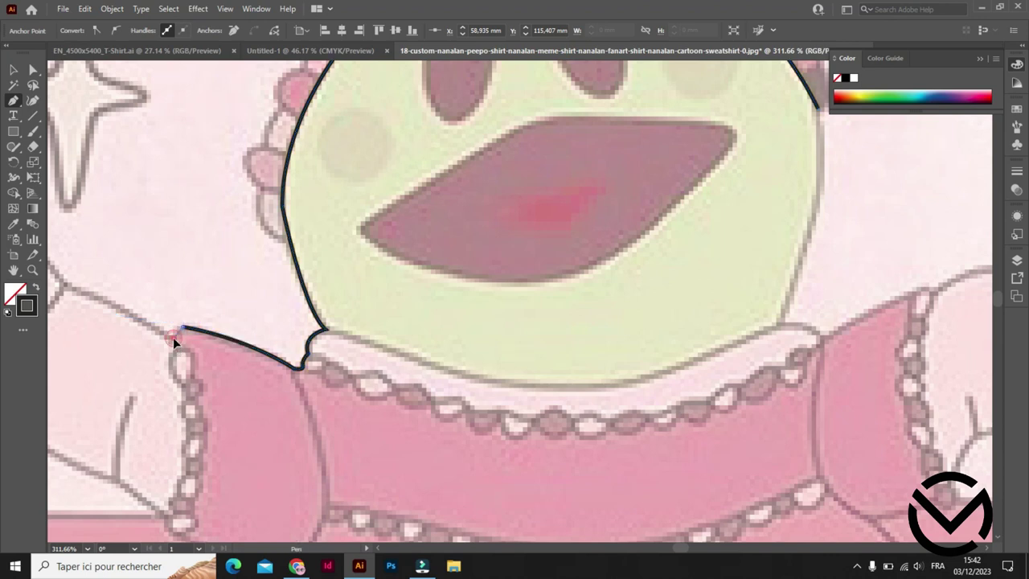
click(175, 337)
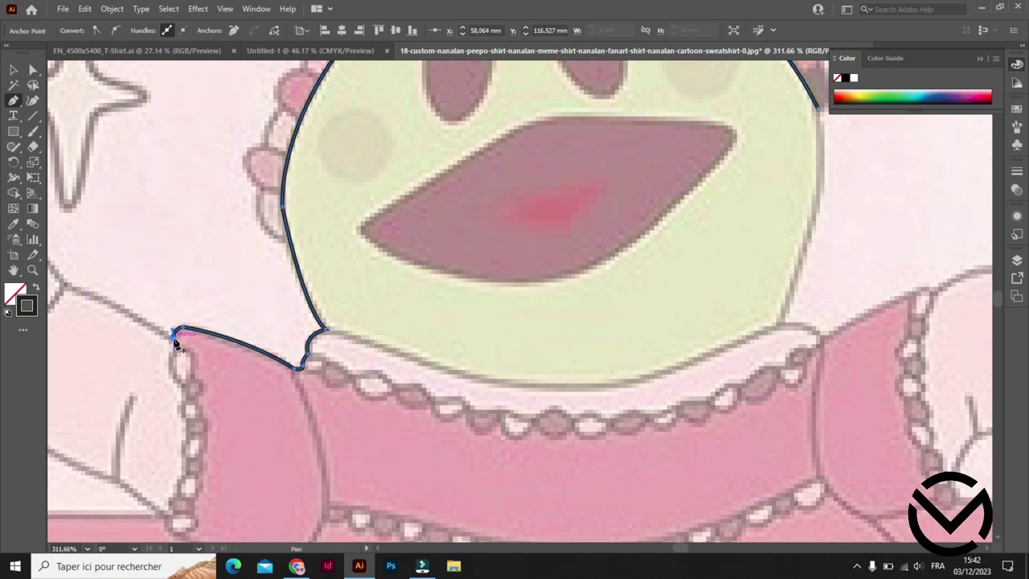
scroll(175, 339, left, 5)
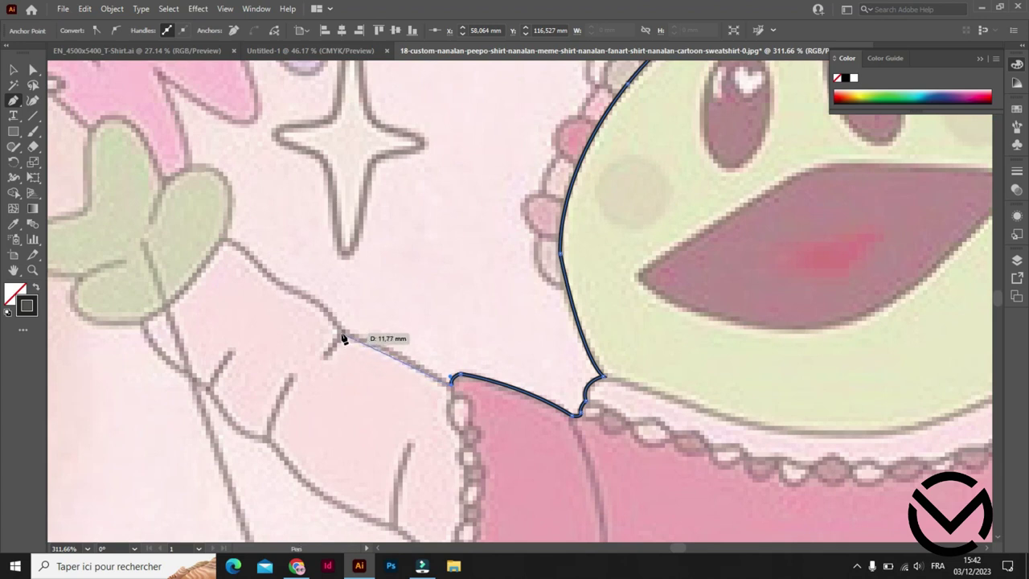
drag(318, 336, 314, 331)
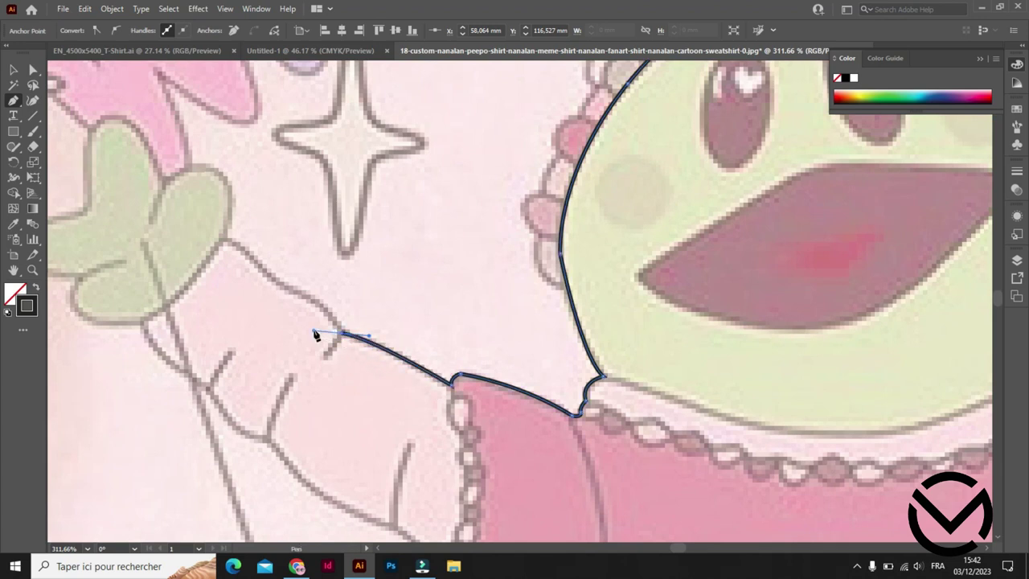
click(340, 333)
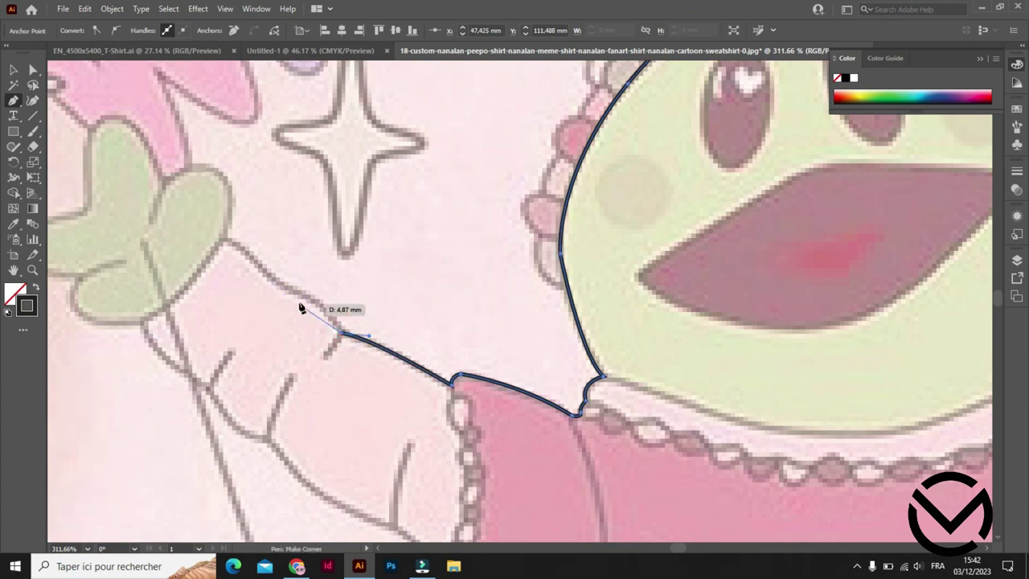
mouse_move(286, 293)
mouse_down()
mouse_move(234, 274)
mouse_move(285, 293)
mouse_move(225, 243)
mouse_move(225, 281)
mouse_up()
Trace around the green hand's lobes with corner anchors between them down to its base.
scroll(386, 340, left, 3)
scroll(385, 340, up, 2)
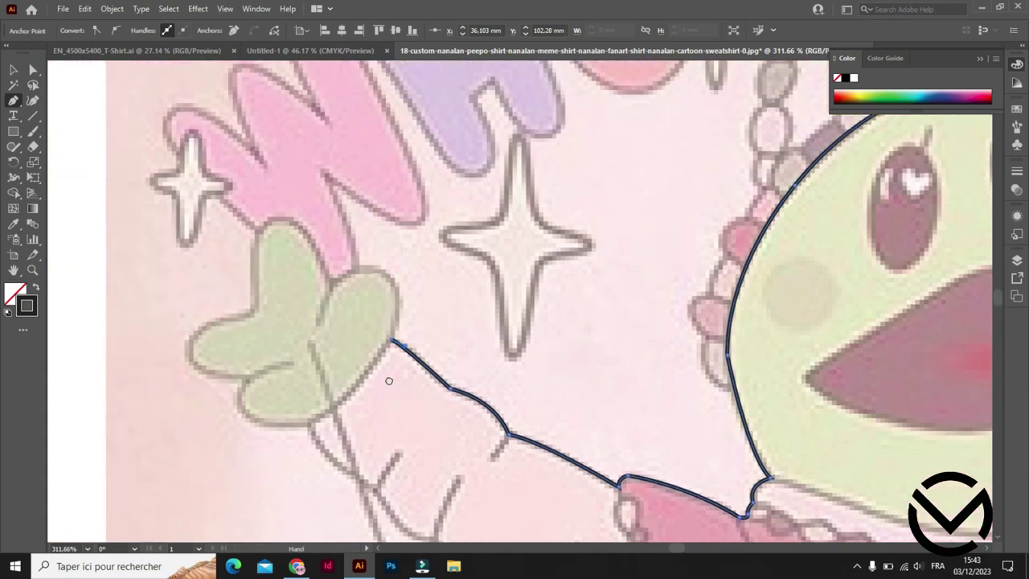
drag(392, 354, 319, 295)
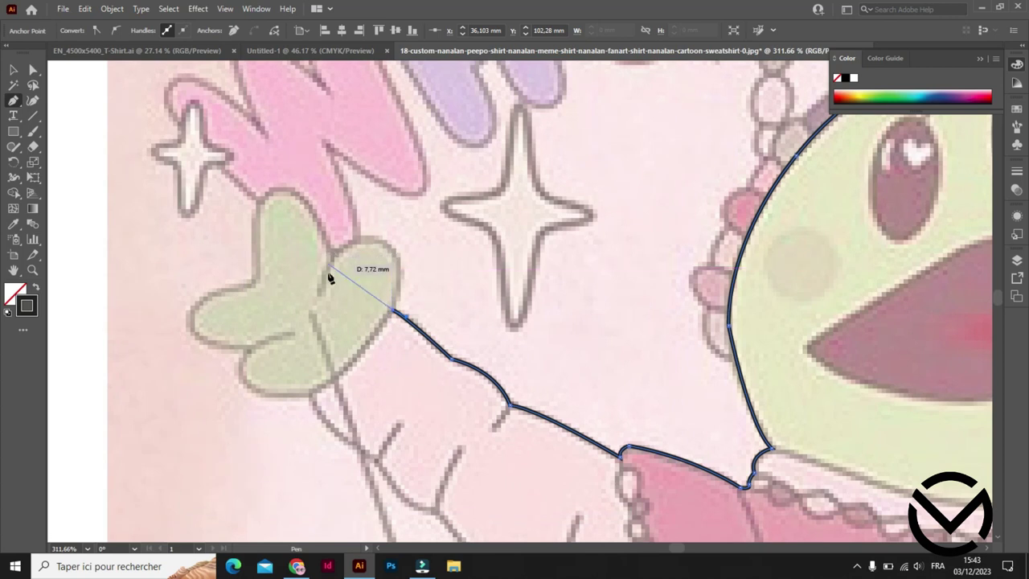
drag(332, 253, 243, 301)
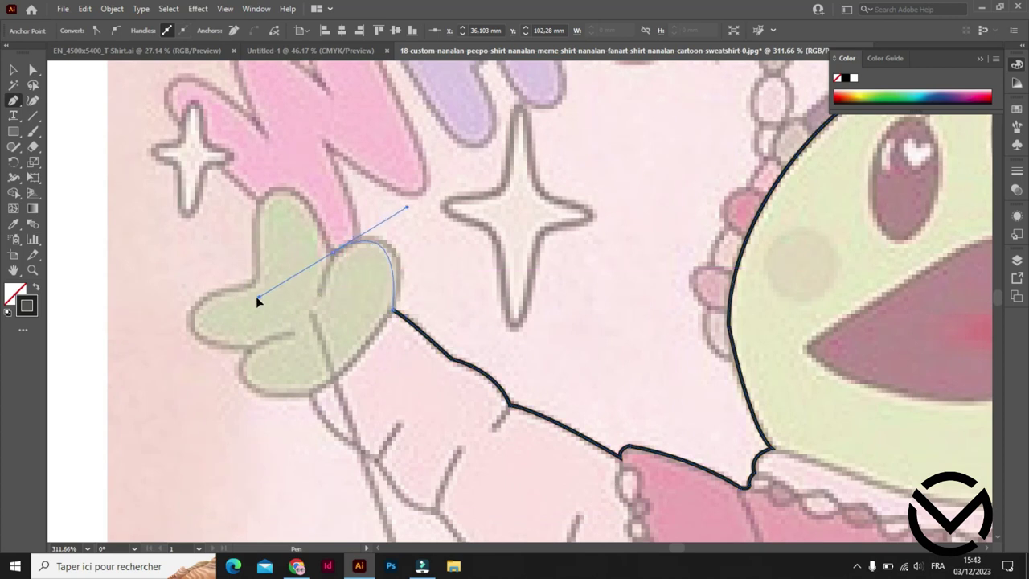
click(334, 256)
mouse_move(256, 275)
mouse_down()
mouse_move(268, 455)
mouse_move(254, 452)
mouse_up()
click(255, 277)
drag(251, 350, 390, 368)
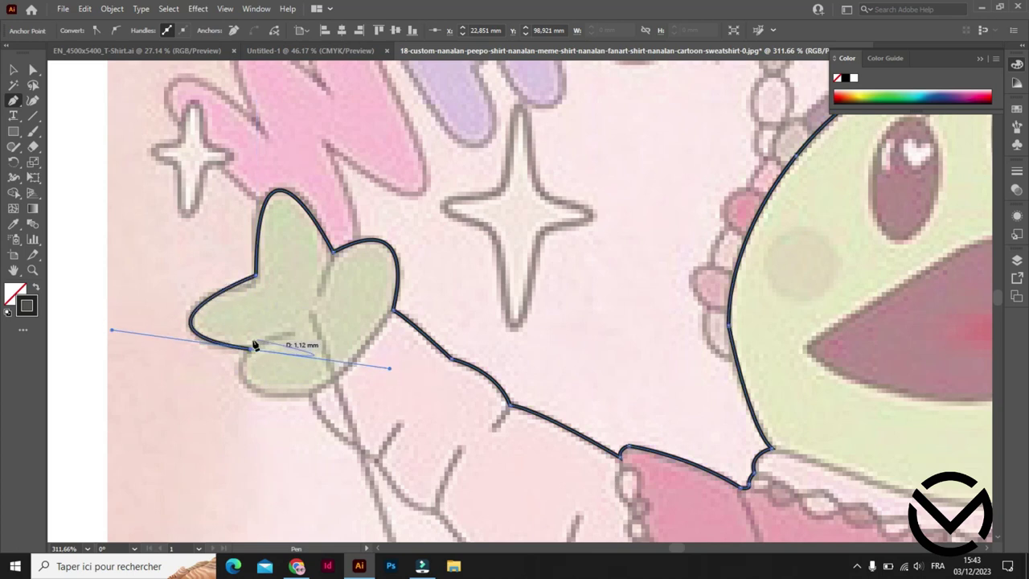
click(250, 350)
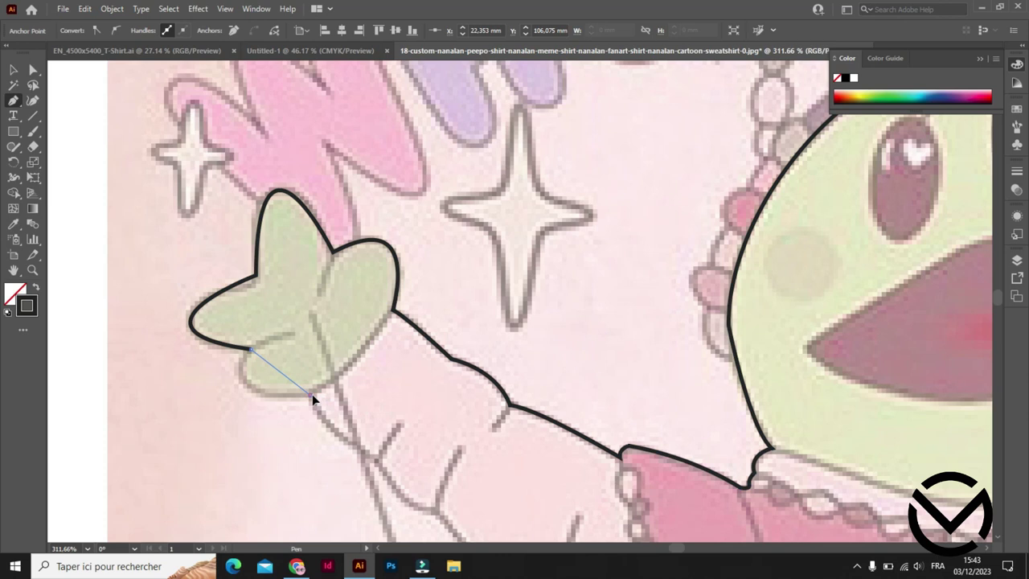
drag(426, 389, 413, 392)
click(311, 396)
Run the outline down the arm's underside to the cuff and the pink shape's top.
scroll(344, 436, down, 3)
click(282, 240)
drag(327, 259, 291, 249)
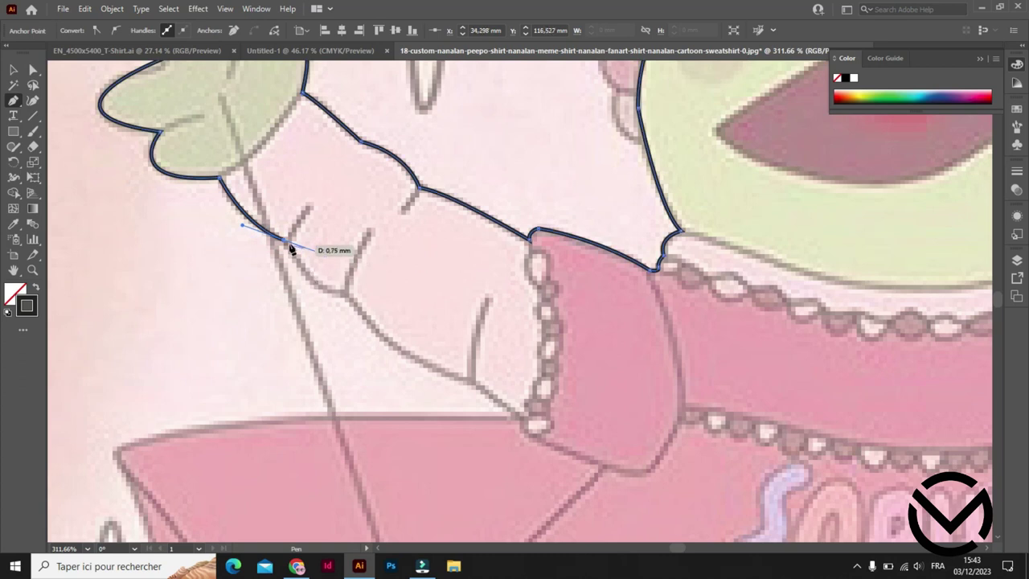
mouse_move(345, 293)
mouse_down()
mouse_move(397, 309)
mouse_move(379, 296)
mouse_move(389, 360)
mouse_up()
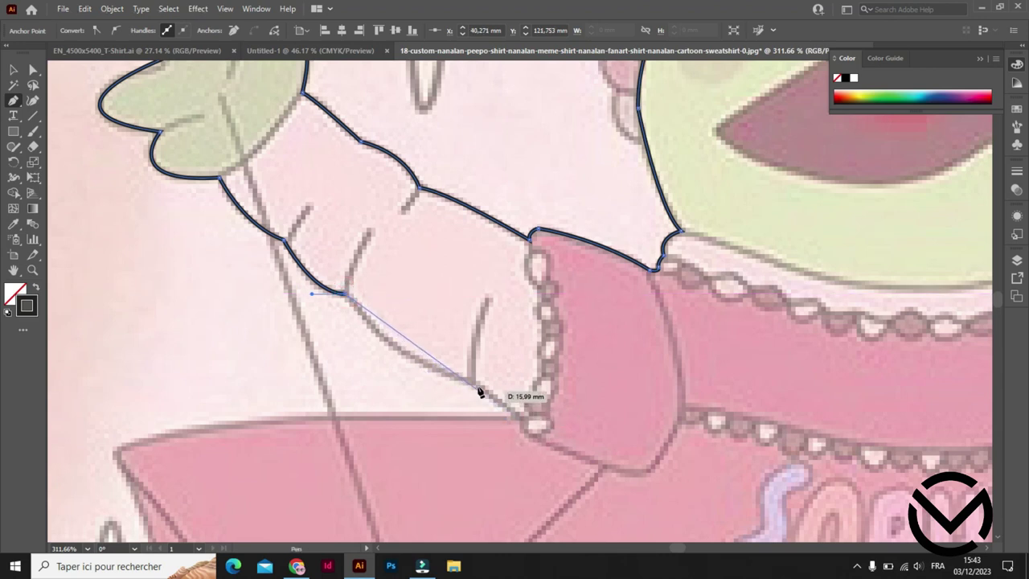
drag(470, 378, 520, 421)
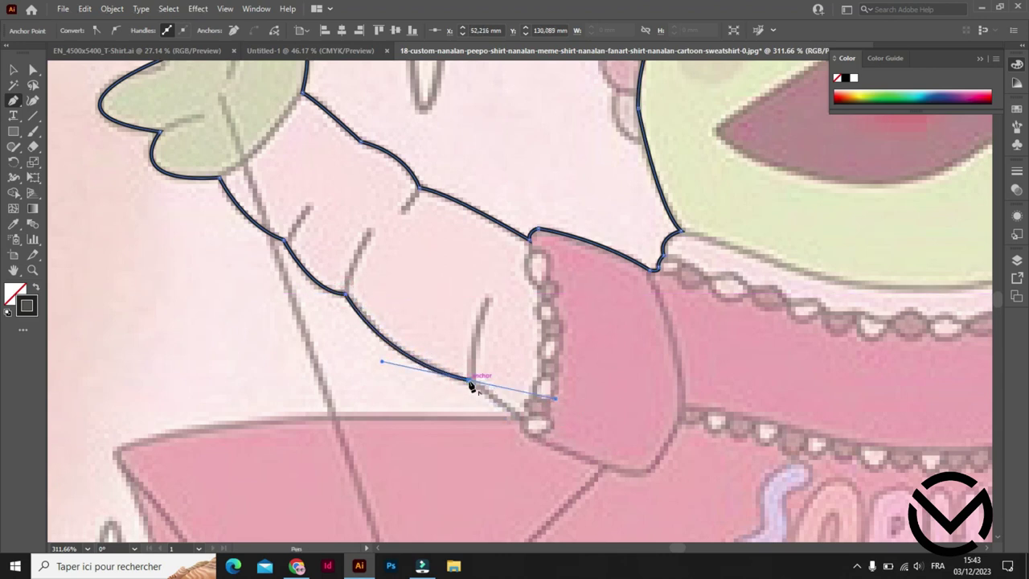
click(519, 415)
drag(117, 452, 59, 496)
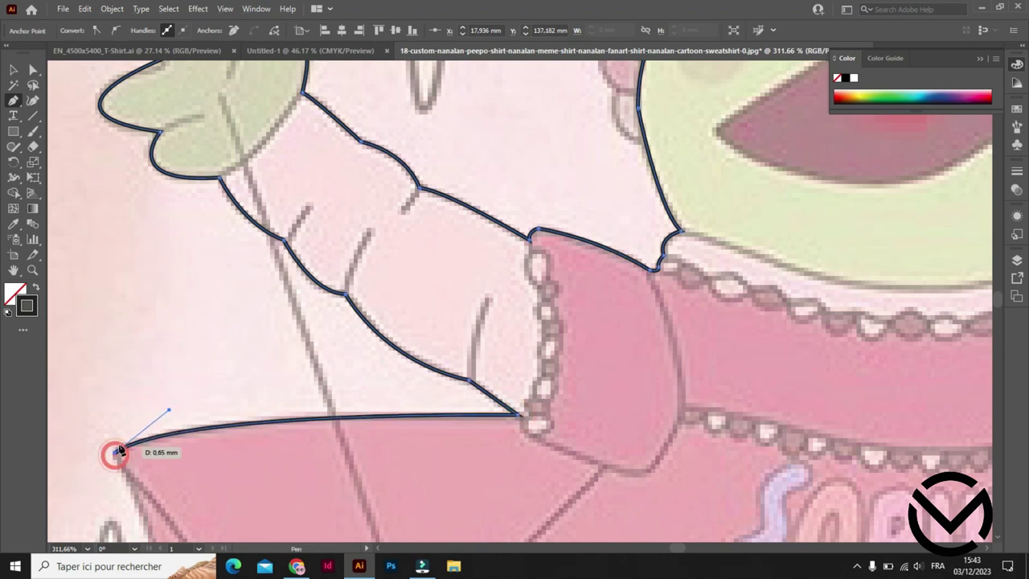
Trace down the pink shape's left edge with corner anchors at the notch.
scroll(160, 450, down, 5)
scroll(185, 322, down, 2)
click(230, 265)
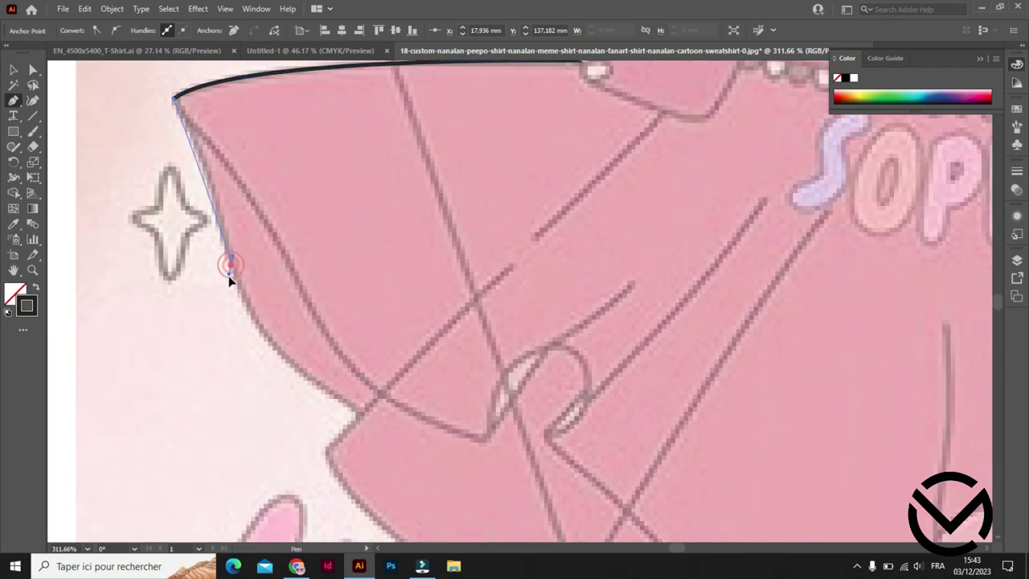
drag(229, 280, 233, 307)
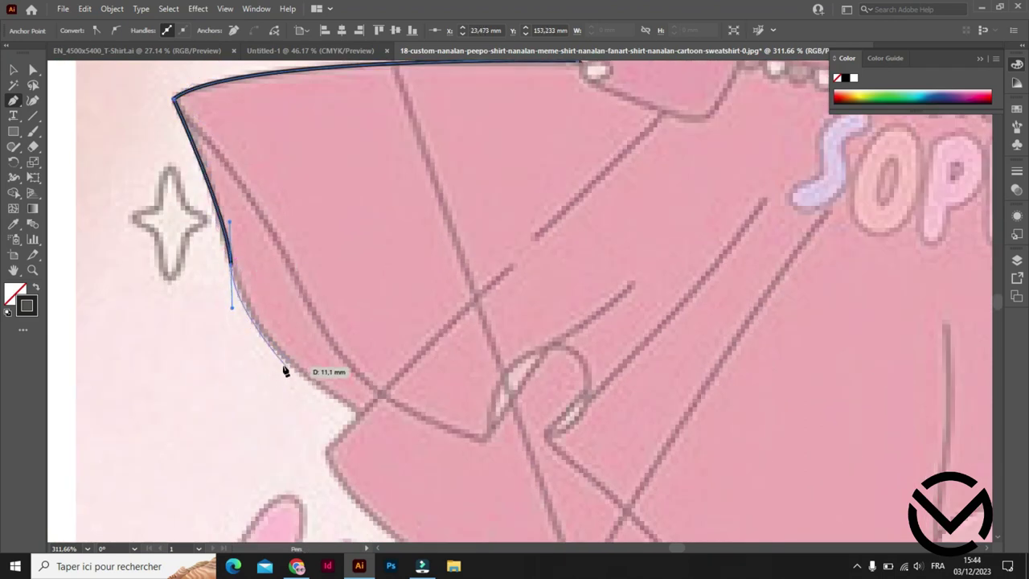
click(325, 394)
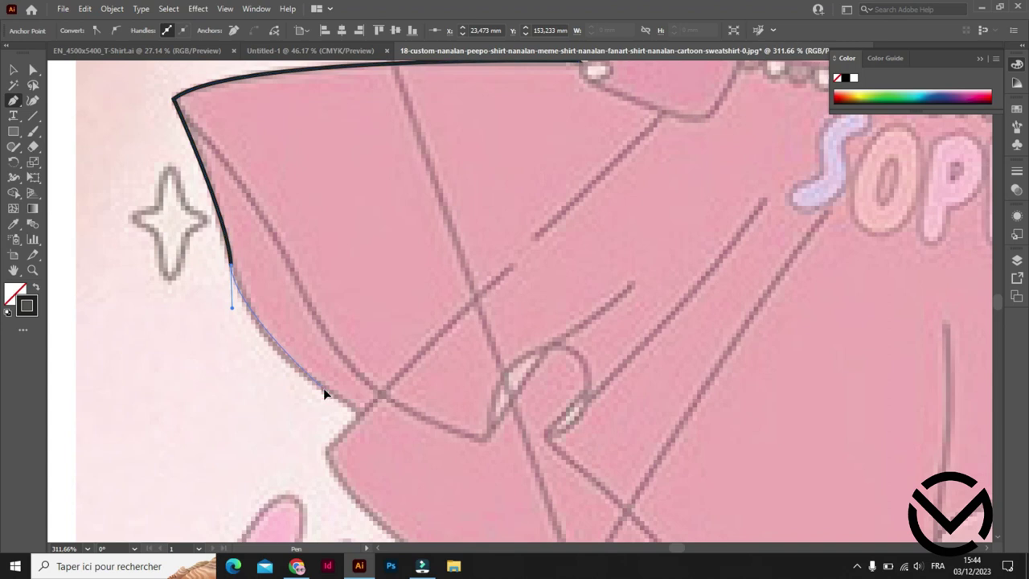
drag(343, 399, 345, 401)
click(359, 412)
click(327, 446)
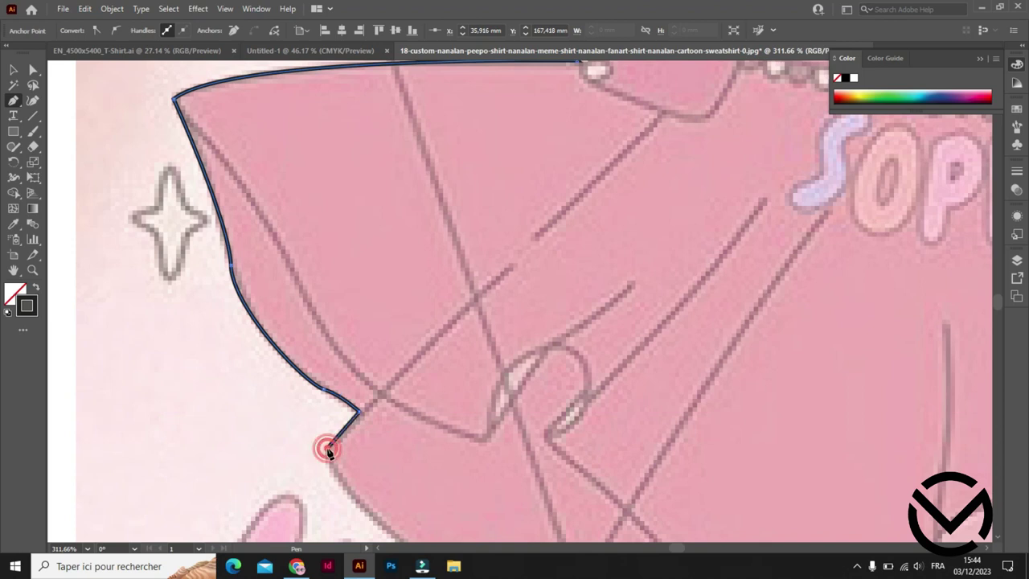
Curve the outline down to the lettering, ending with a corner inside the letter O.
scroll(330, 447, down, 5)
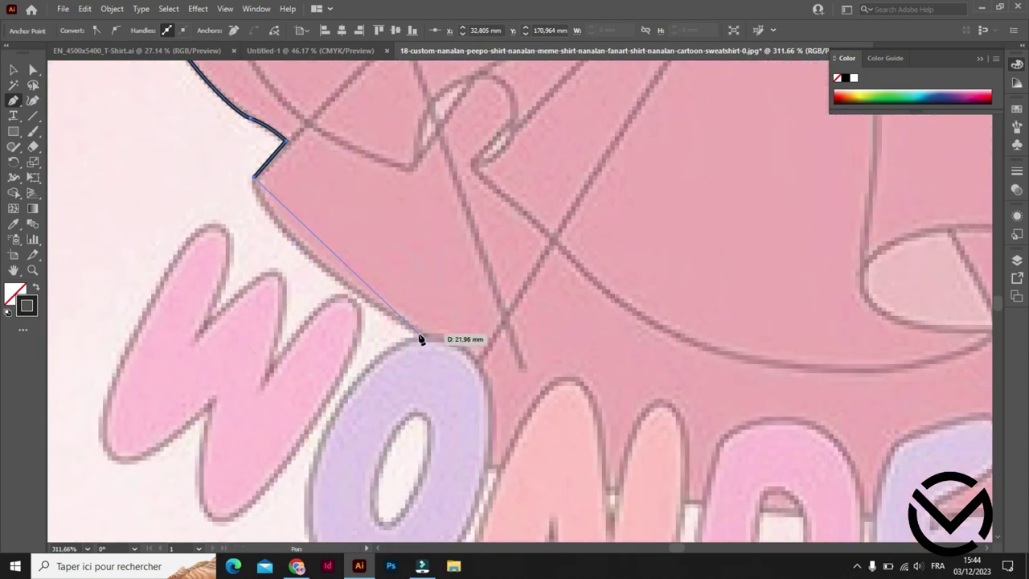
drag(472, 370, 679, 475)
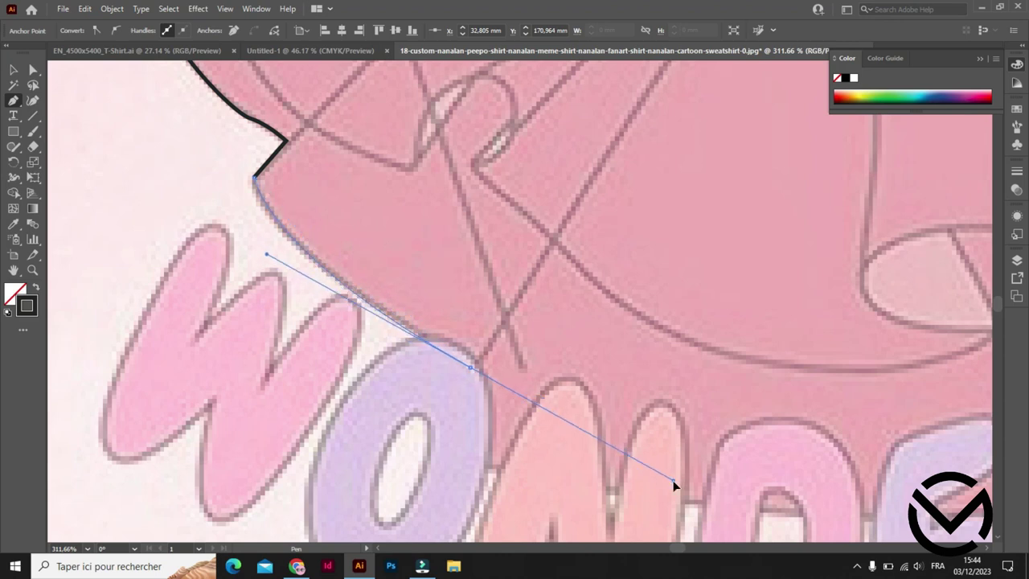
click(469, 368)
scroll(468, 370, down, 3)
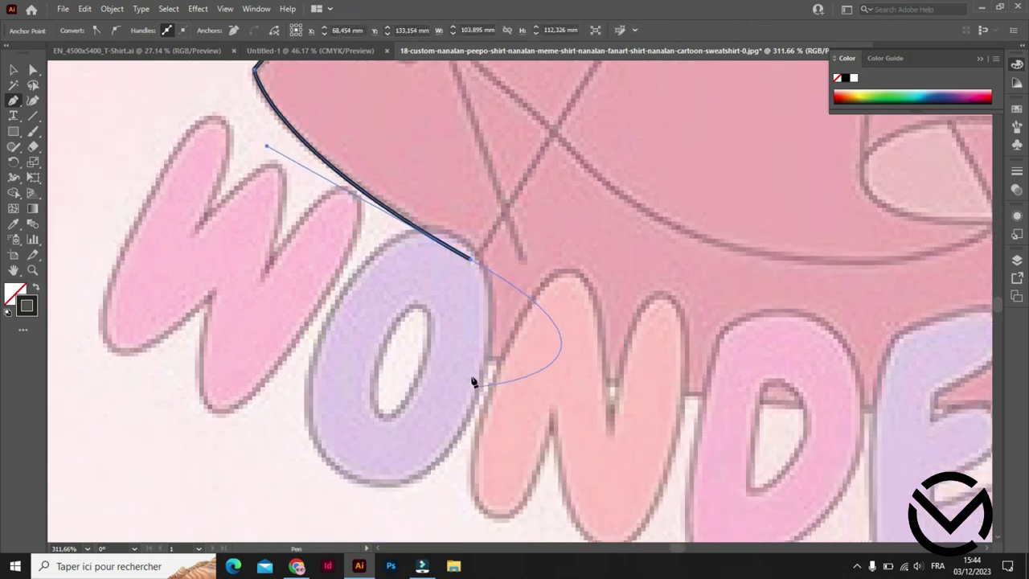
drag(471, 263, 435, 336)
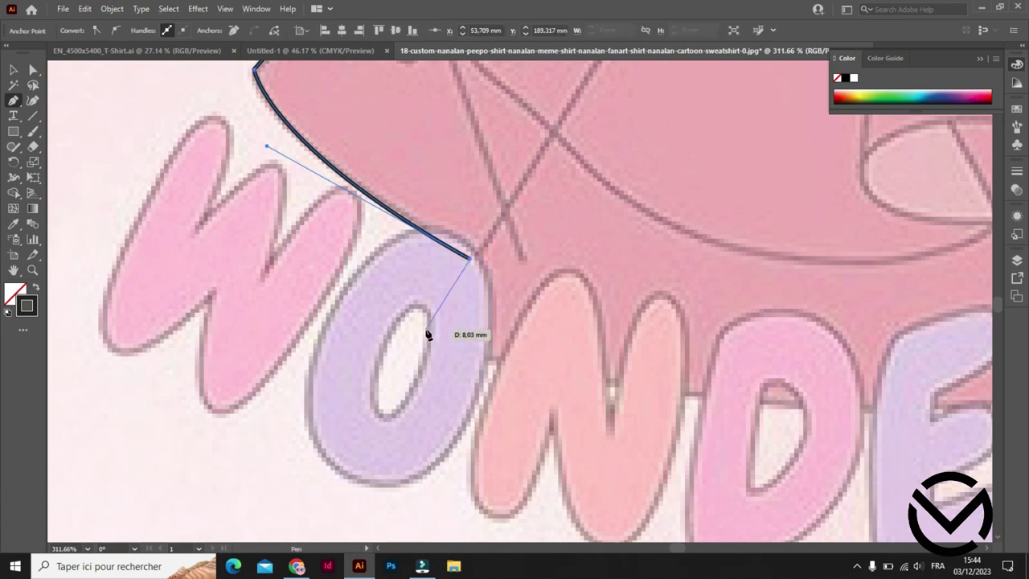
click(427, 330)
Trace along the WONDERFUL lettering to a corner anchor at the top of the U.
drag(517, 367, 260, 270)
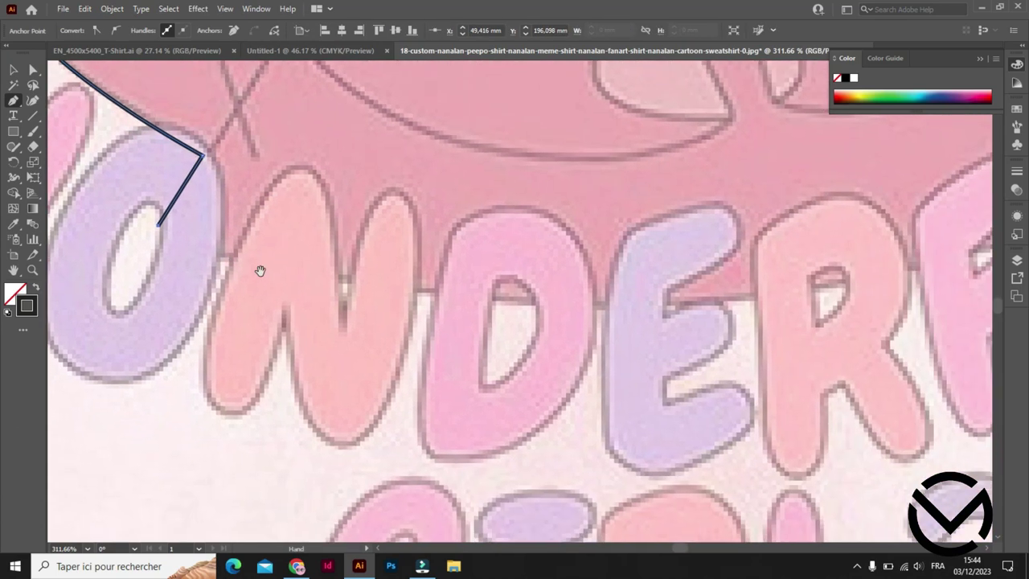
mouse_move(666, 303)
mouse_down()
mouse_move(965, 287)
mouse_move(965, 277)
mouse_up()
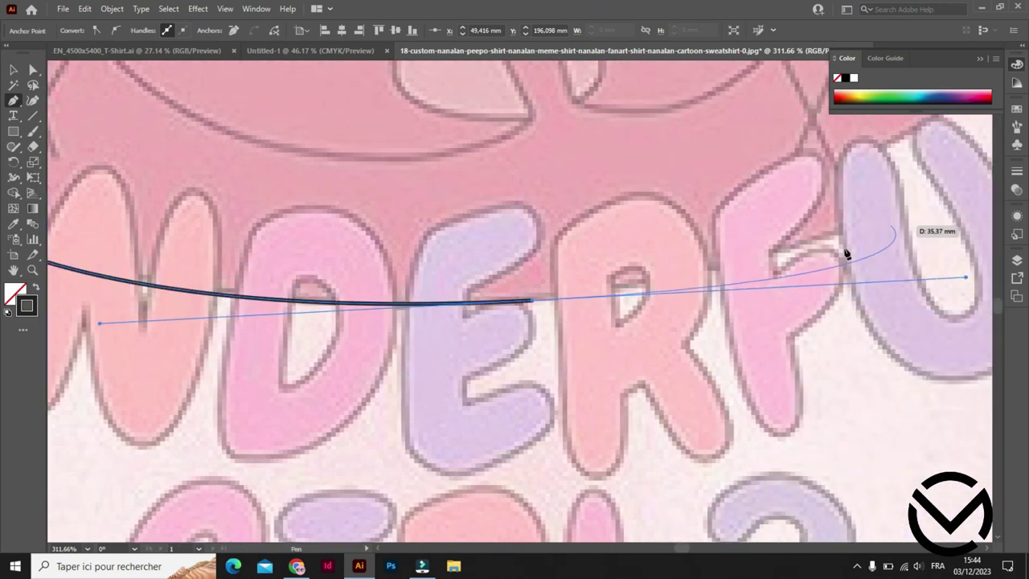
drag(531, 306, 533, 304)
drag(638, 324, 294, 332)
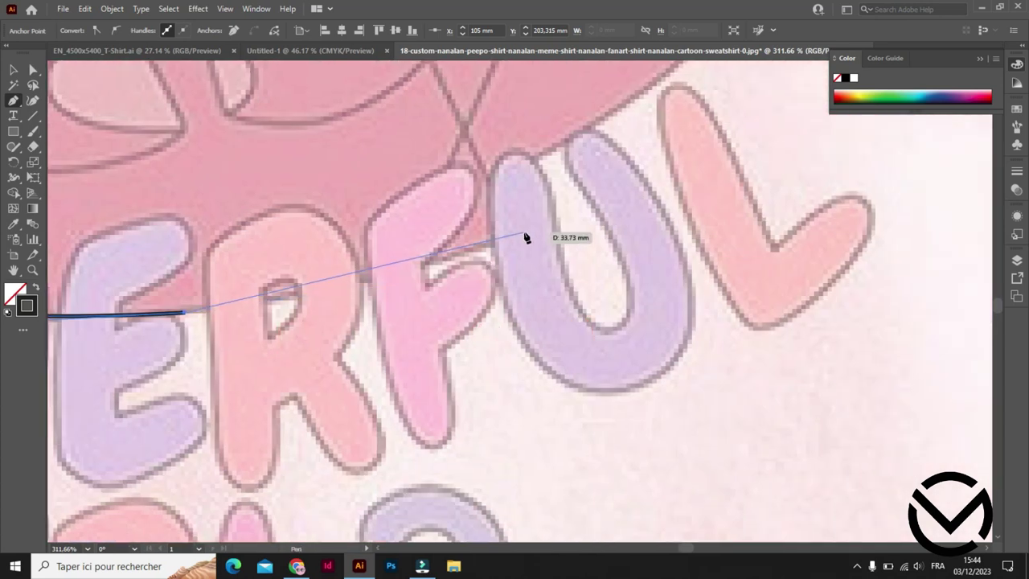
mouse_move(521, 233)
mouse_down()
mouse_move(675, 176)
mouse_move(498, 198)
mouse_up()
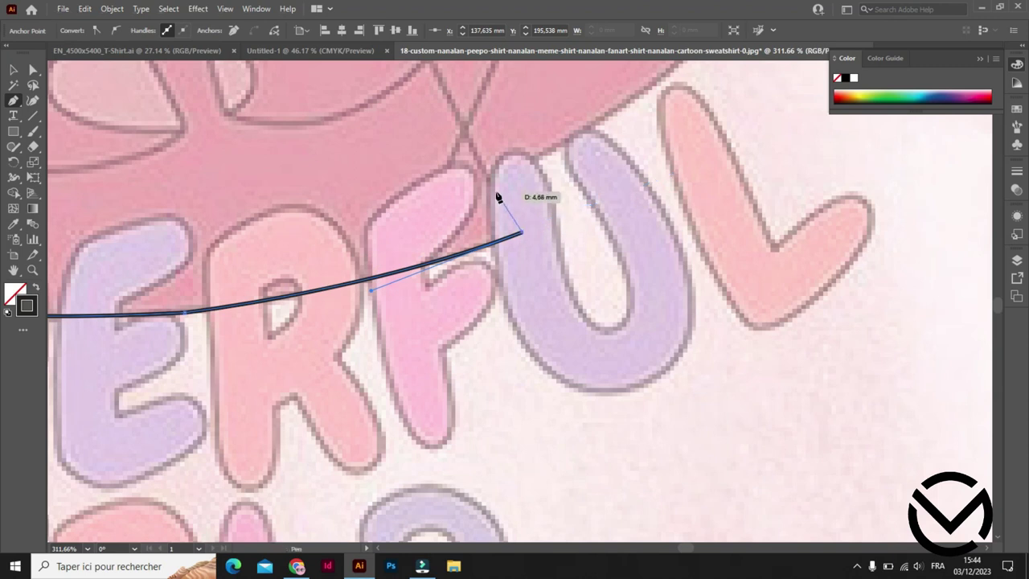
click(487, 176)
Curve the outline up the pink sleeve's right edge to its top.
mouse_move(563, 190)
mouse_down()
mouse_move(409, 440)
mouse_move(423, 414)
mouse_up()
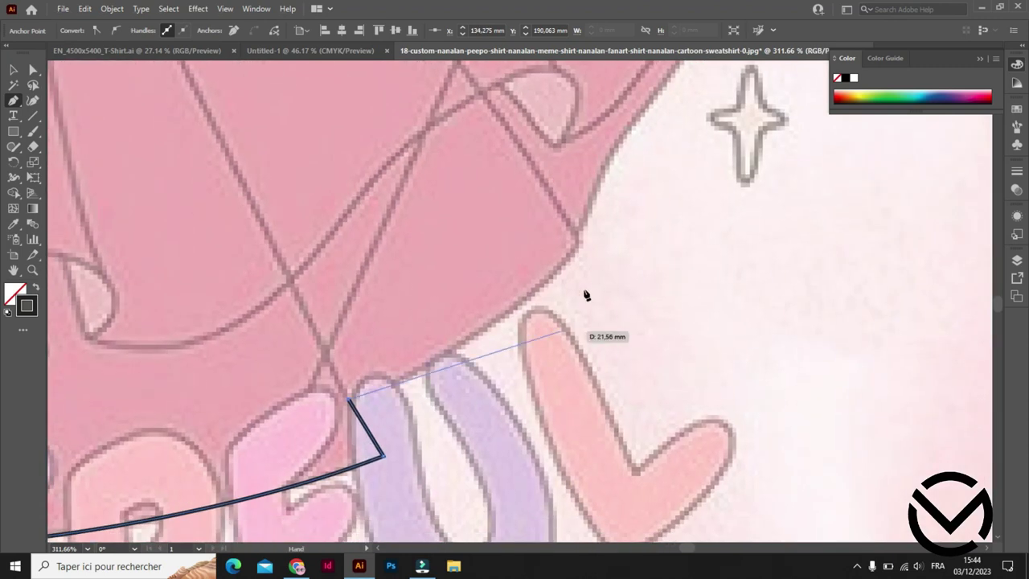
drag(579, 246, 664, 130)
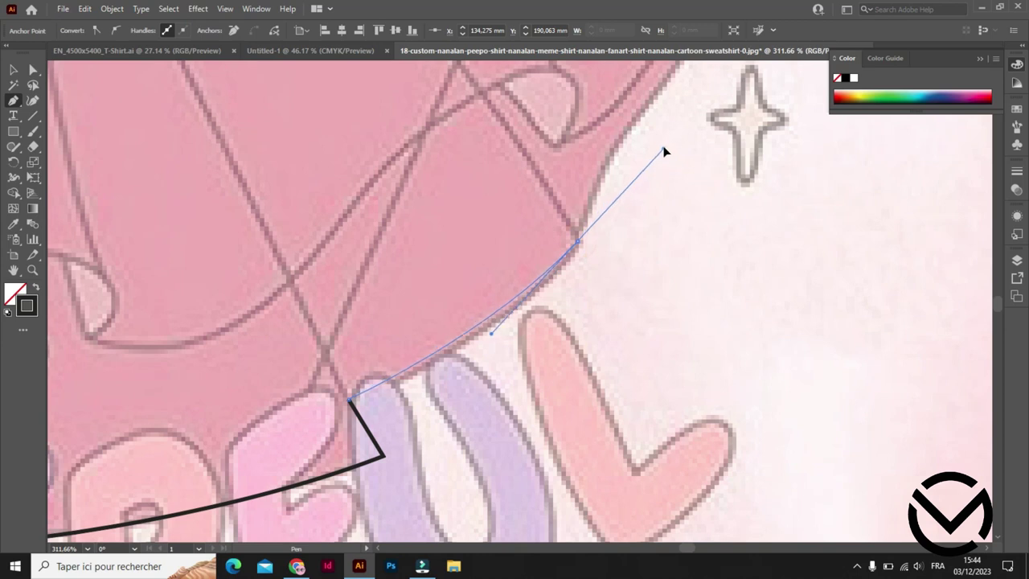
click(578, 245)
mouse_move(632, 198)
mouse_down()
mouse_move(436, 383)
mouse_move(451, 378)
mouse_up()
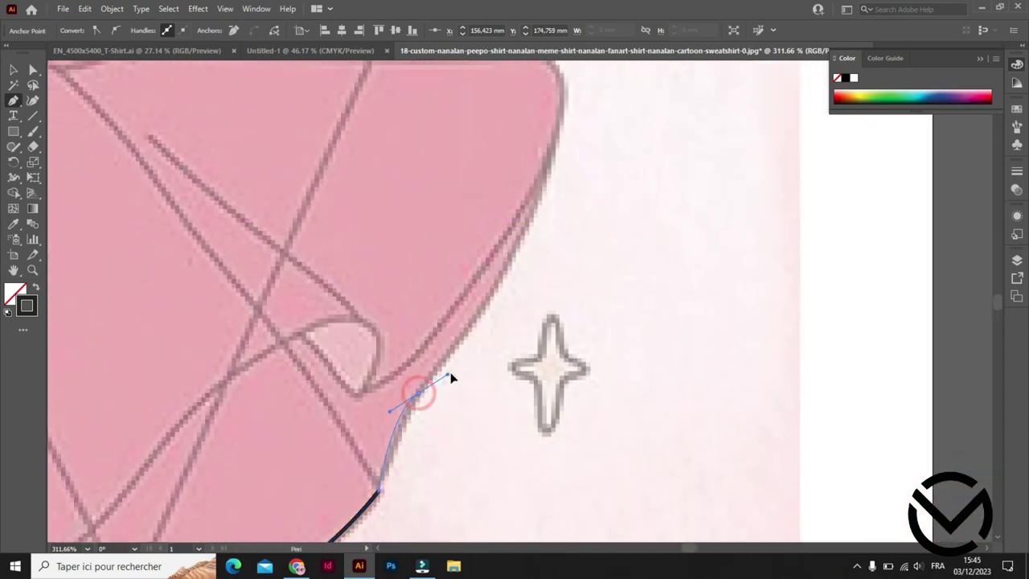
drag(454, 326, 477, 316)
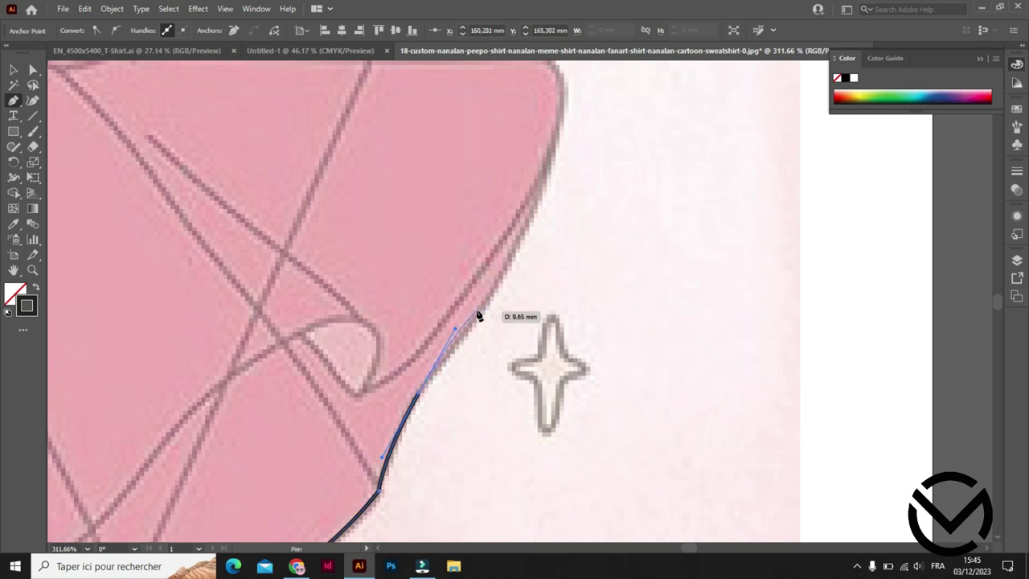
click(566, 84)
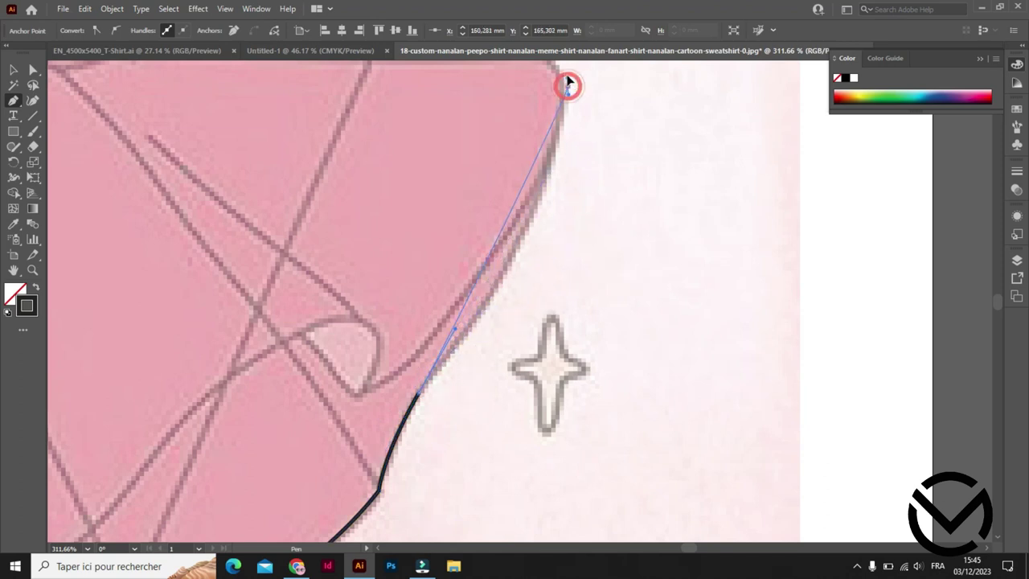
Round the outline around the sleeve's top-right corner.
scroll(619, 120, up, 4)
scroll(622, 80, up, 3)
scroll(623, 72, up, 2)
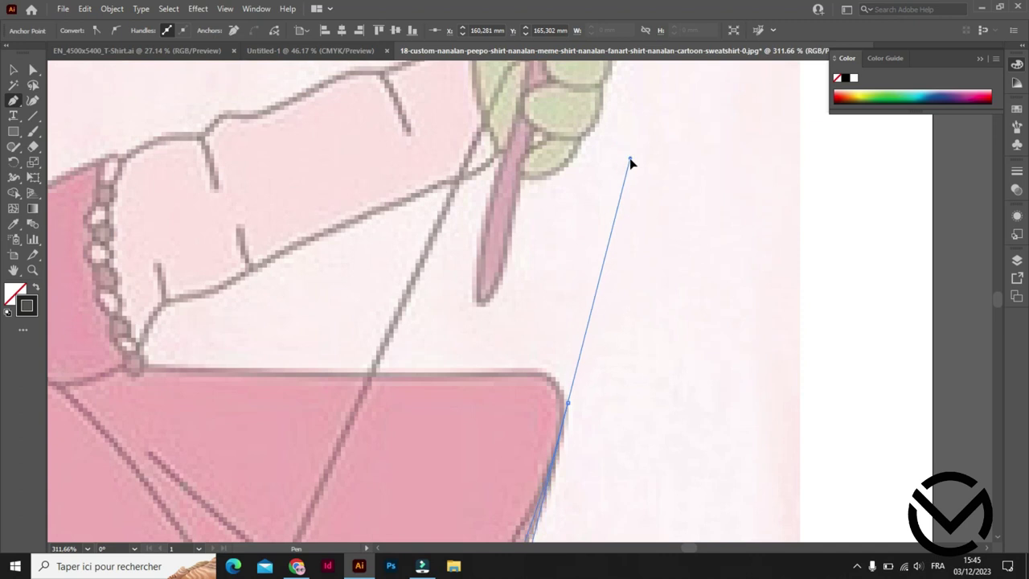
click(629, 159)
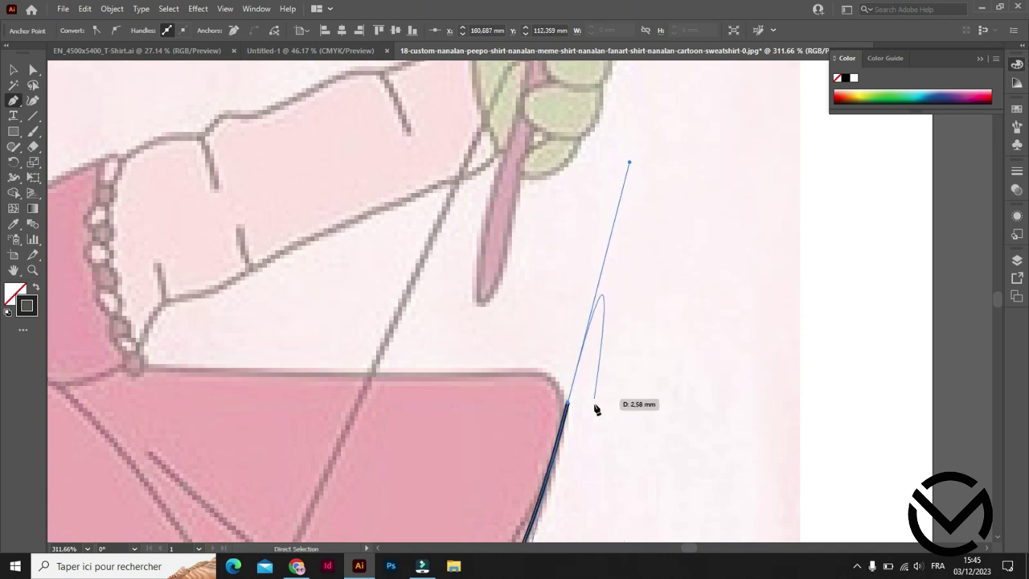
scroll(588, 420, down, 2)
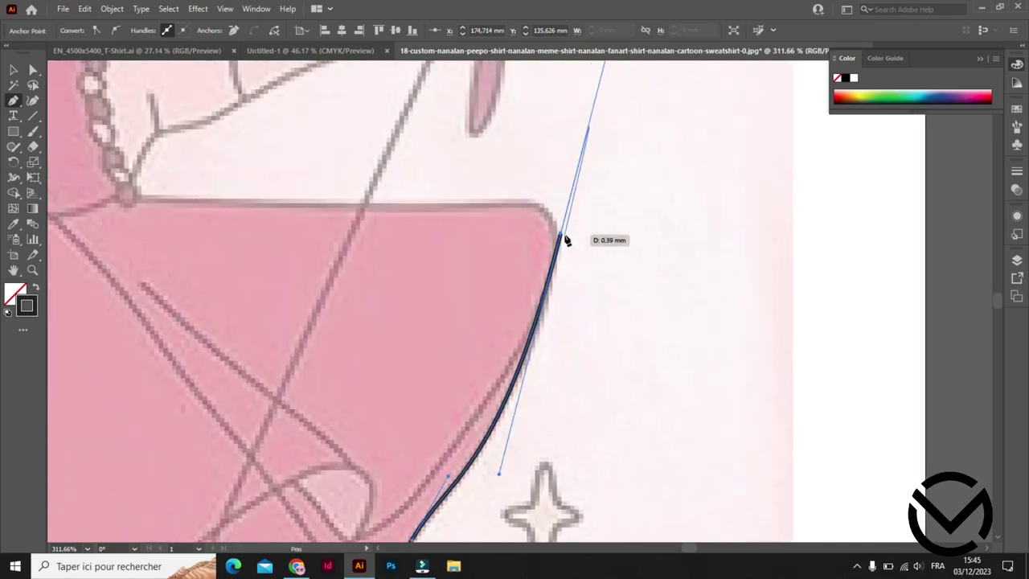
click(563, 236)
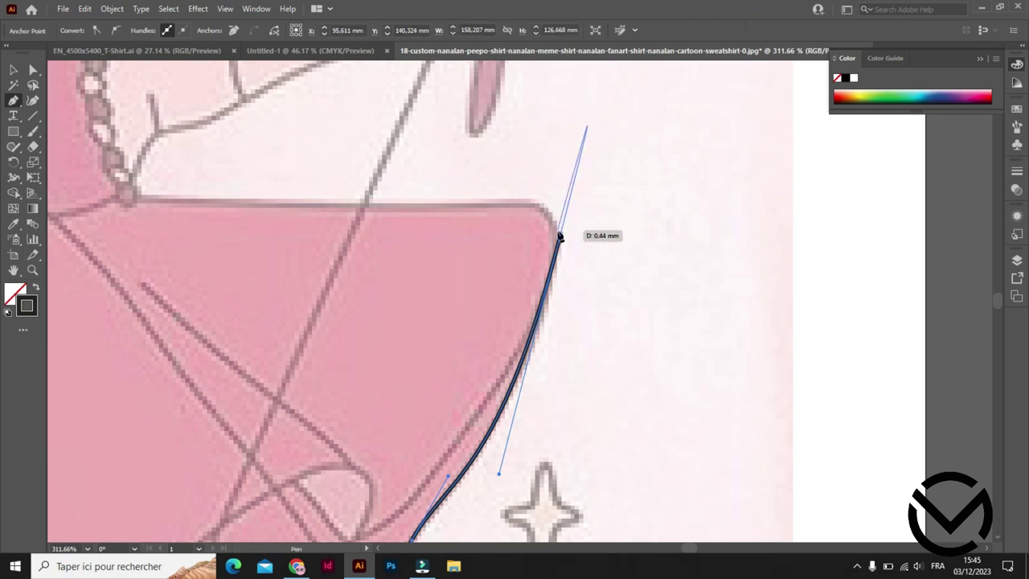
click(521, 203)
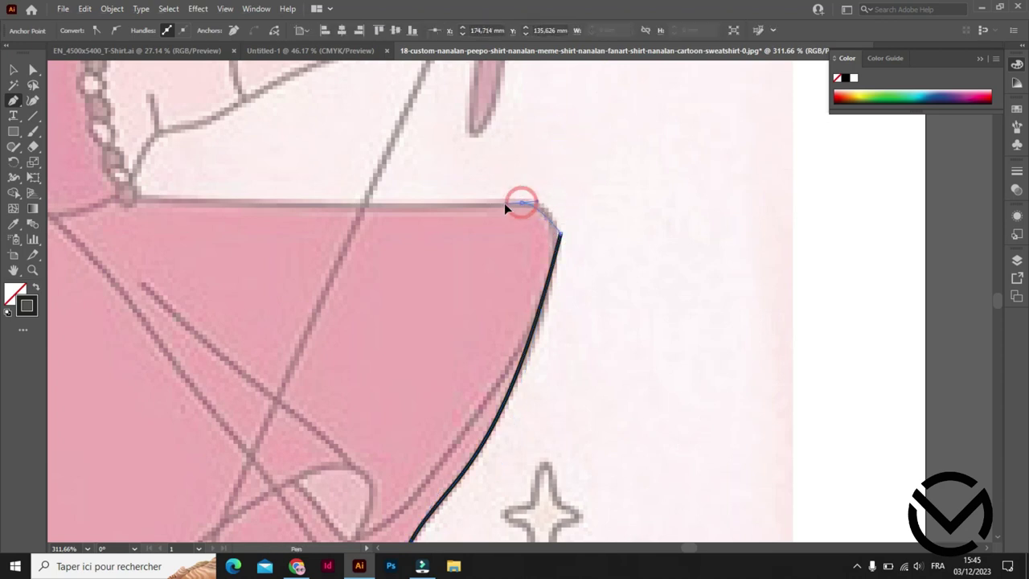
drag(486, 212, 487, 213)
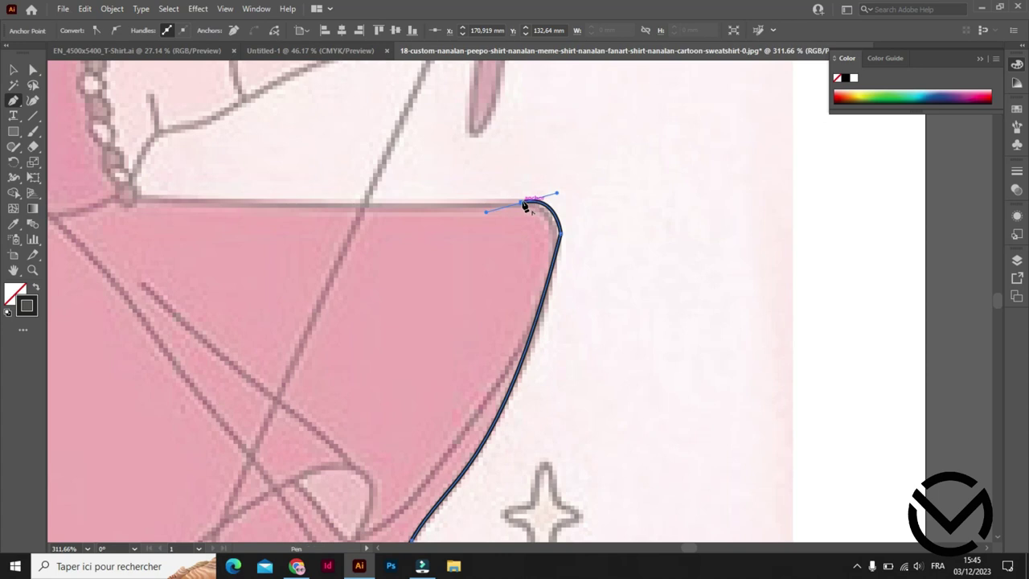
Trace the sleeve's top edge and the arm's lower contour with corner anchors.
mouse_move(138, 196)
mouse_down()
mouse_move(116, 191)
mouse_move(428, 399)
mouse_up()
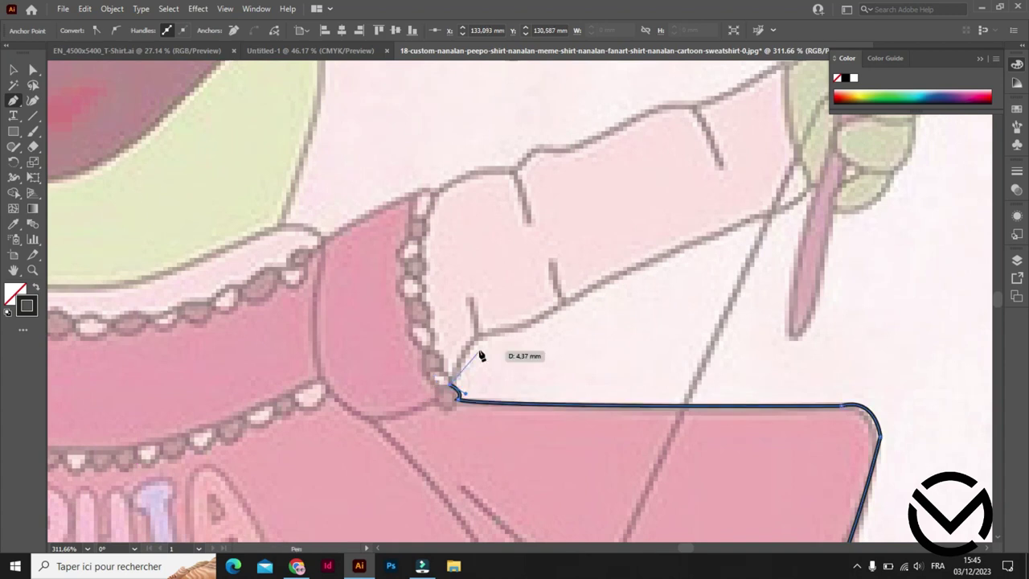
drag(472, 334, 479, 342)
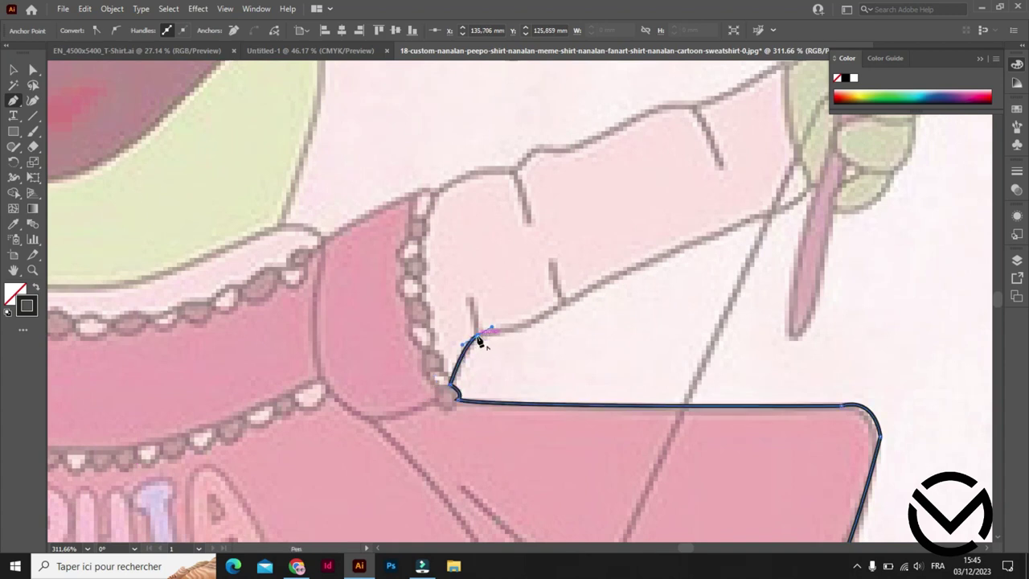
click(563, 305)
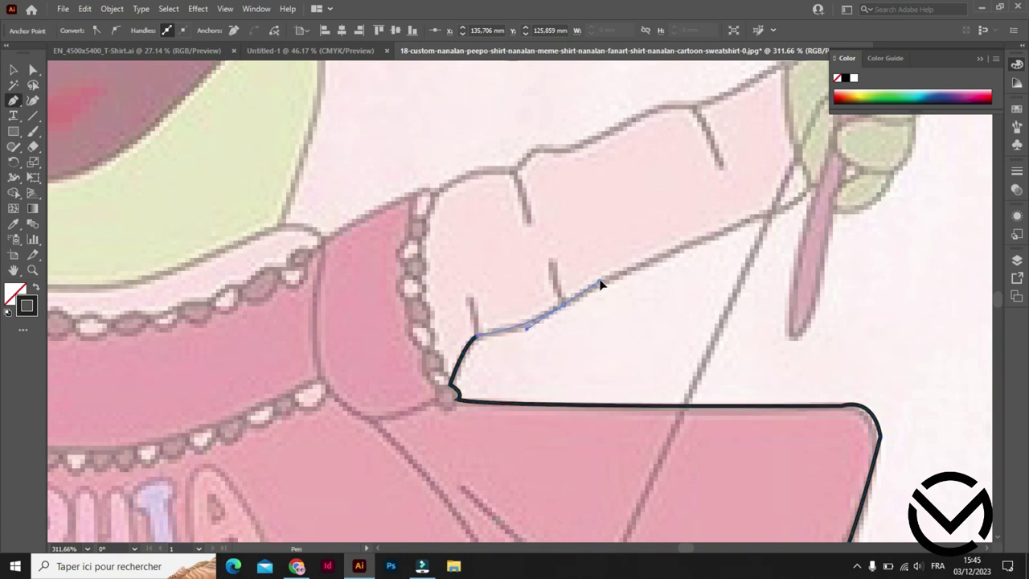
click(560, 303)
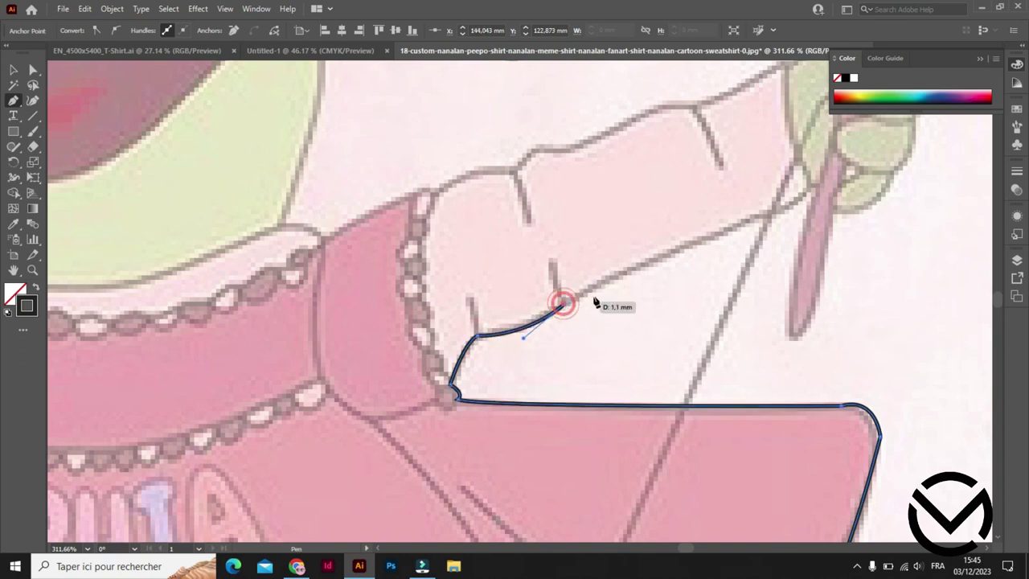
drag(756, 216, 765, 225)
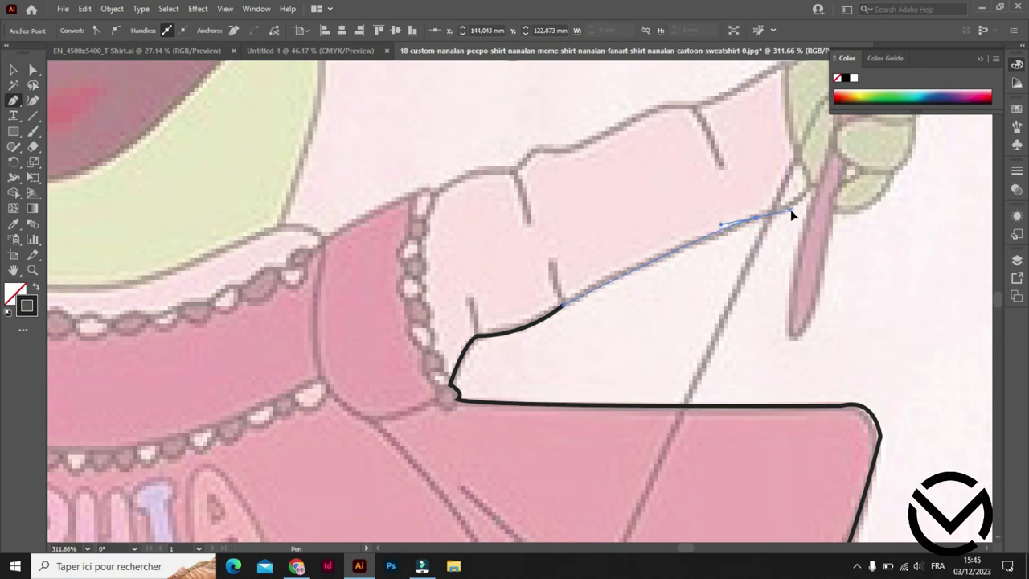
click(756, 220)
Curve the outline into the base of the hand and across the wand stick.
scroll(768, 241, up, 3)
scroll(767, 241, right, 5)
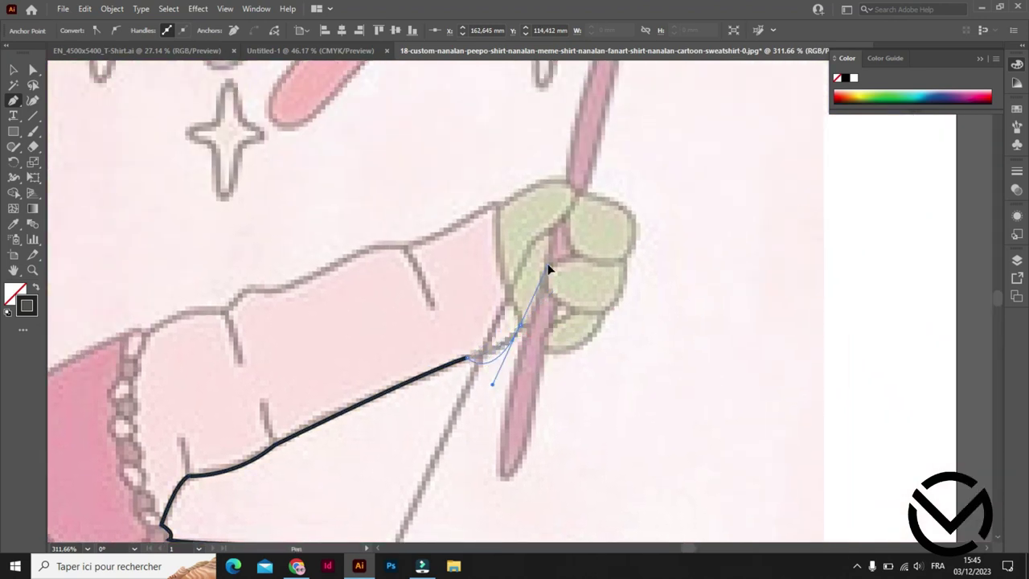
drag(533, 301, 533, 341)
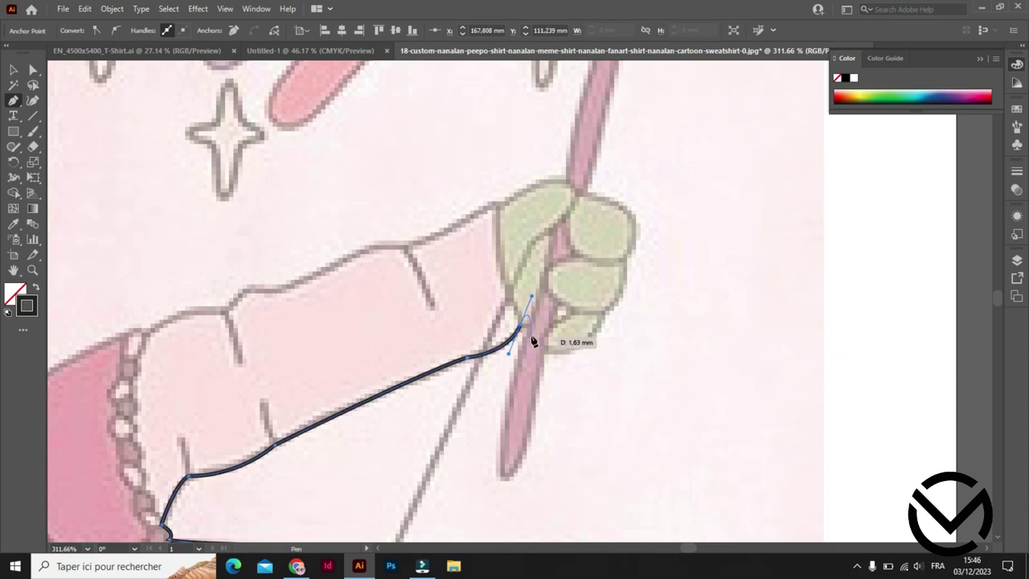
click(521, 327)
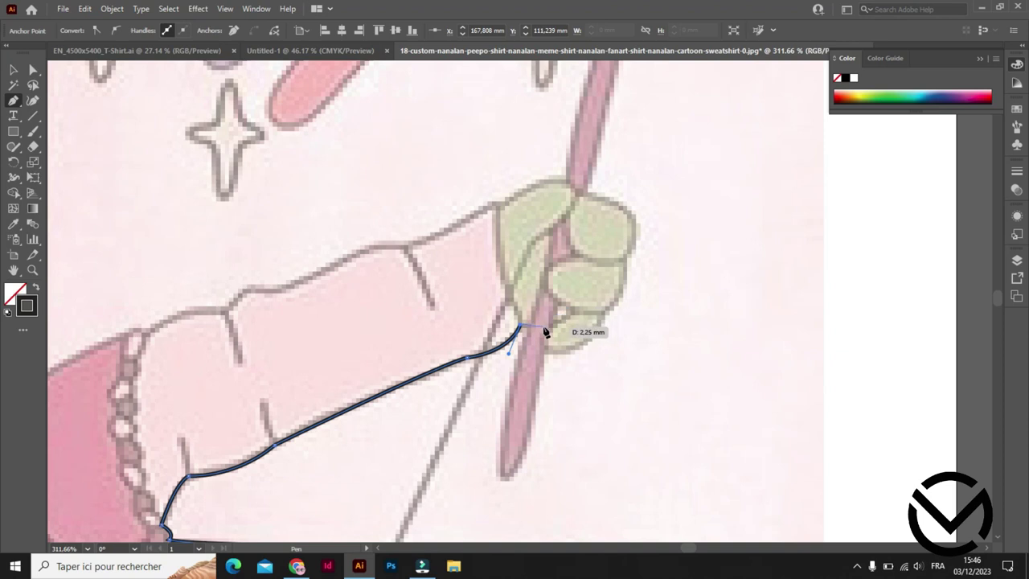
click(554, 328)
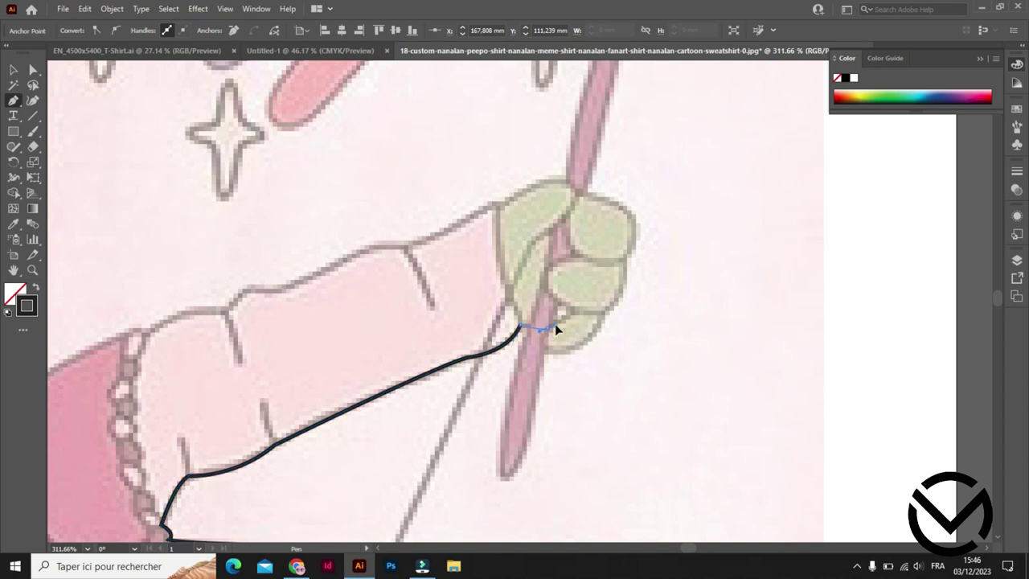
drag(561, 328, 559, 325)
Wrap the outline around the lowest finger and up the fist to its top.
drag(550, 360, 605, 314)
click(613, 297)
drag(625, 259, 639, 217)
click(626, 261)
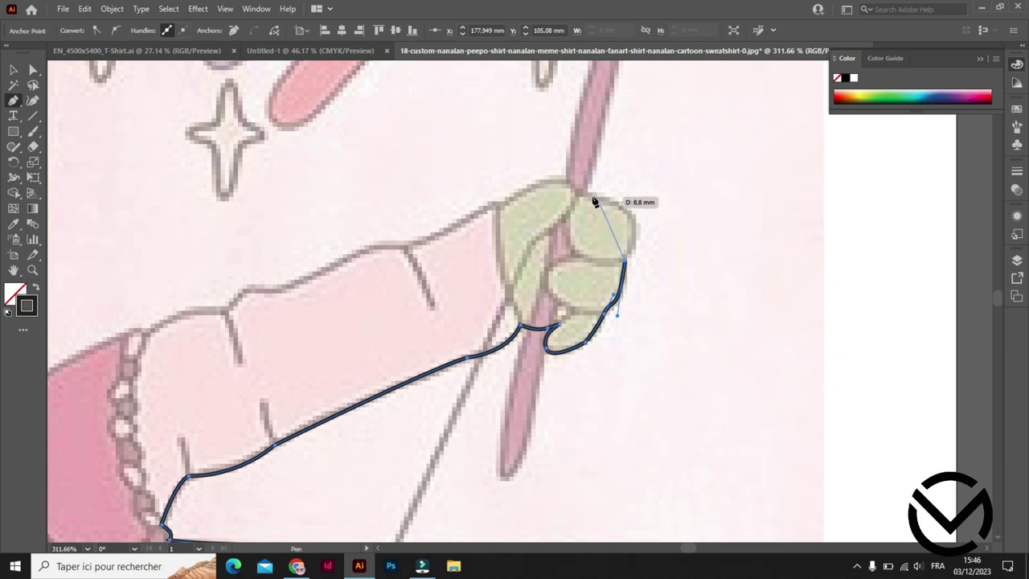
drag(580, 194, 495, 178)
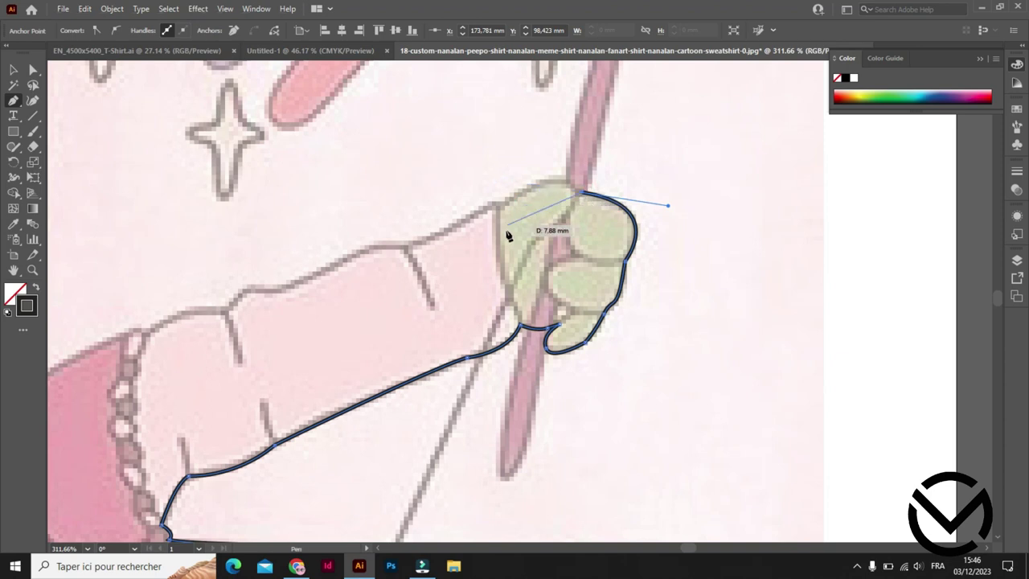
Trace the wand stick's edge up to the star's base with corner anchors.
scroll(499, 264, up, 2)
scroll(498, 273, up, 2)
scroll(498, 273, down, 1)
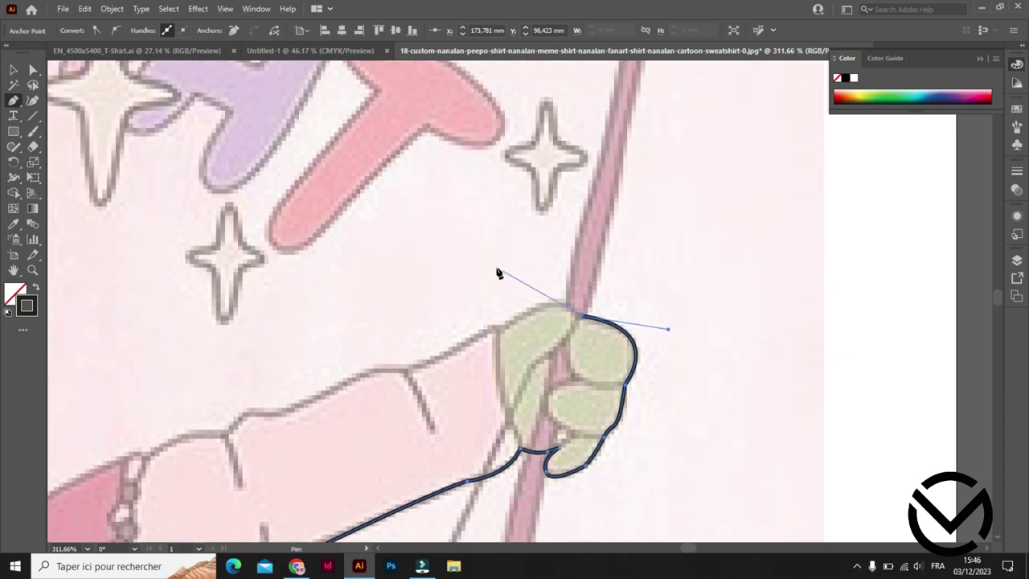
scroll(562, 289, up, 2)
scroll(635, 266, up, 4)
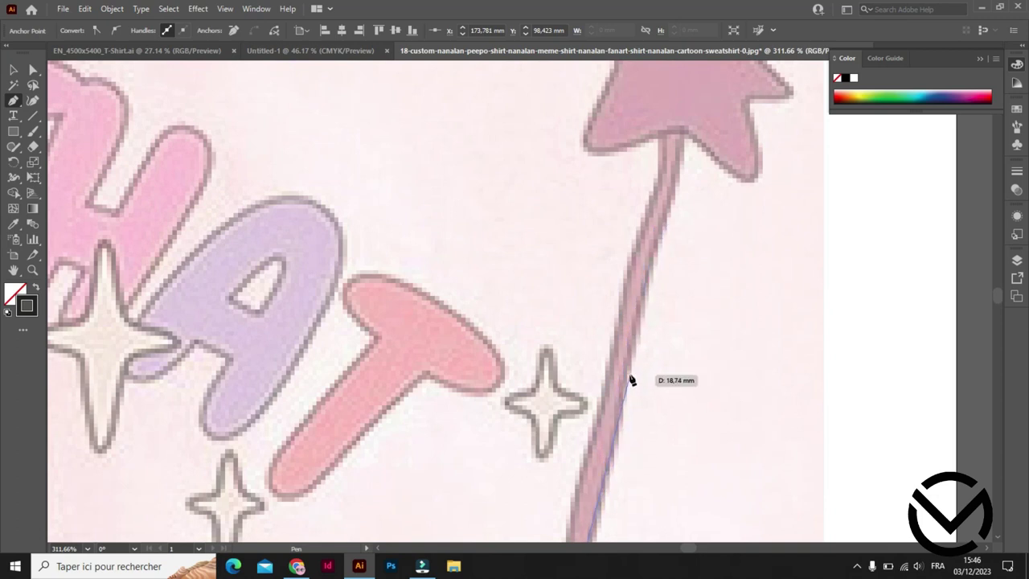
drag(627, 372, 632, 304)
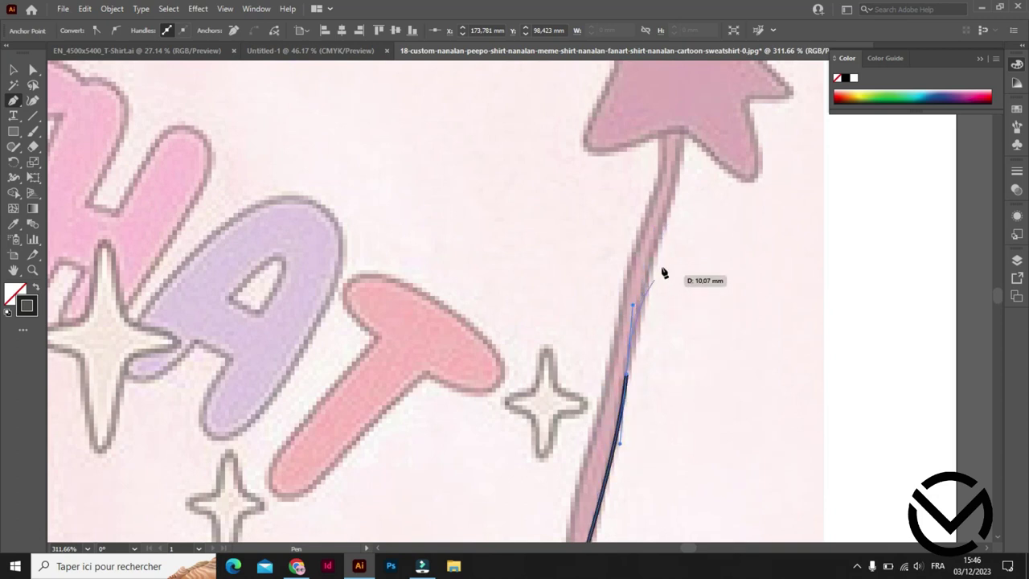
click(627, 375)
drag(668, 211, 676, 201)
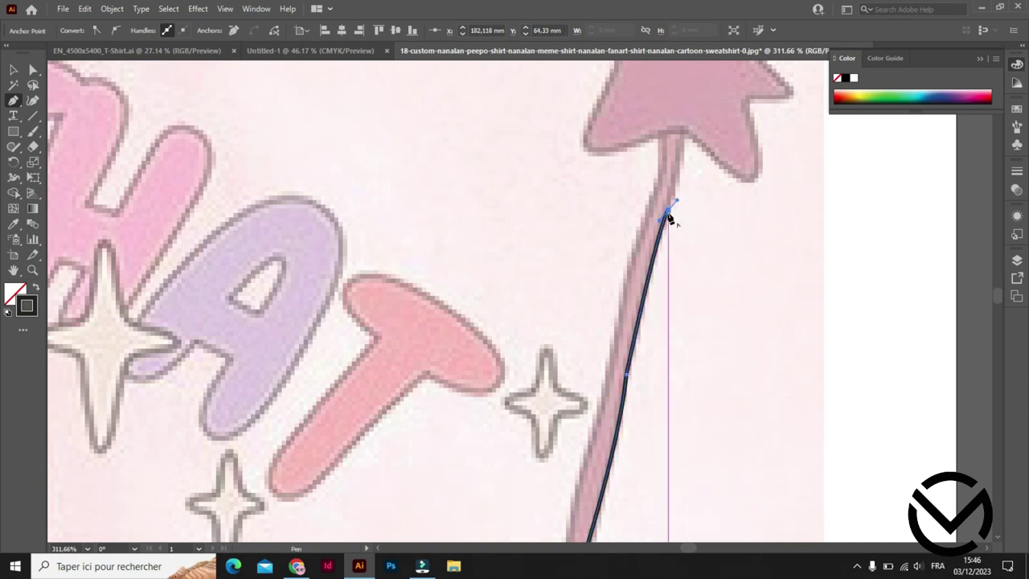
click(668, 211)
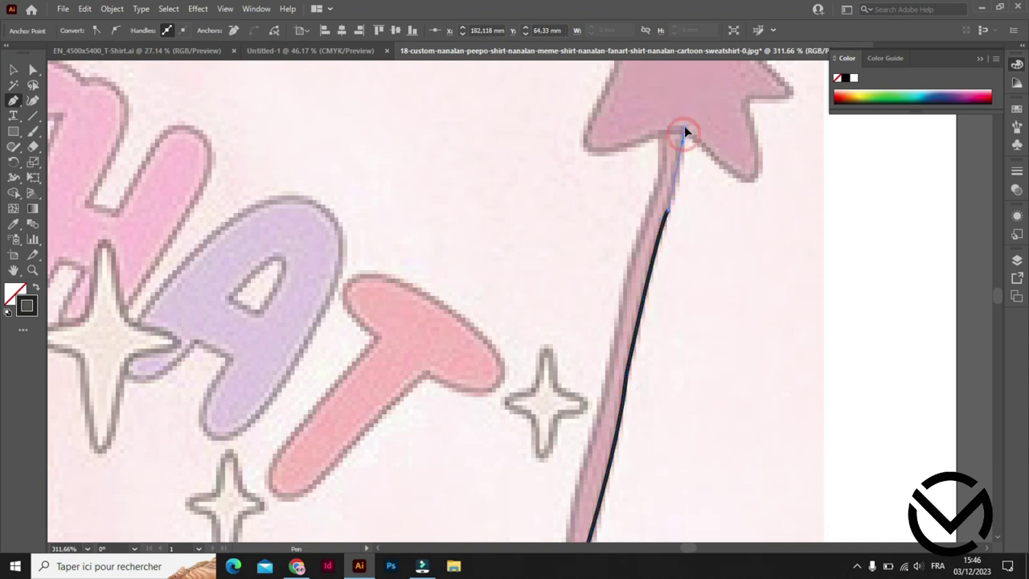
drag(684, 131, 686, 109)
click(684, 133)
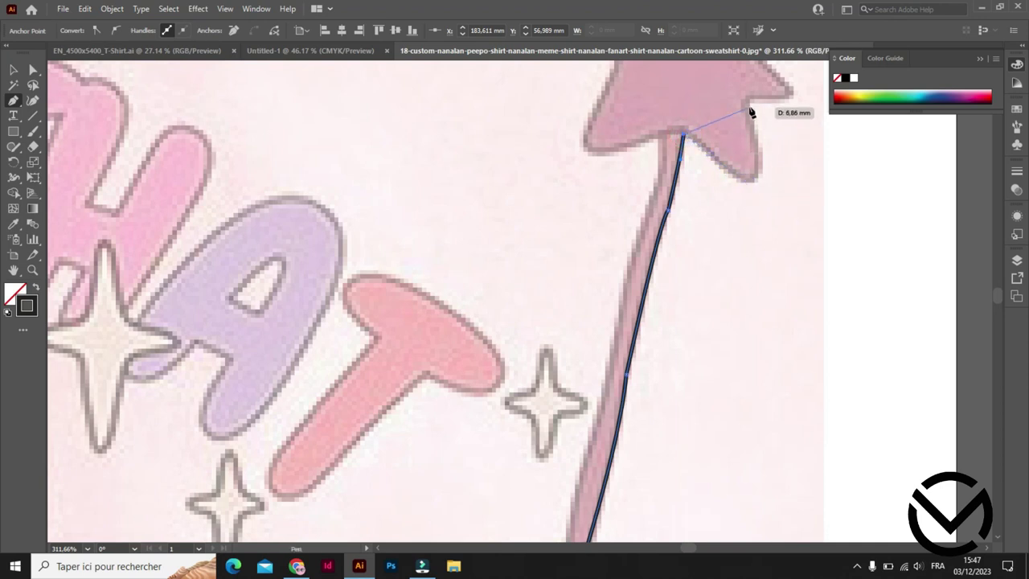
Outline the star's arms, notches and lower point with curved and sharp-corner anchors.
scroll(749, 113, up, 3)
scroll(750, 113, up, 2)
drag(746, 347, 690, 185)
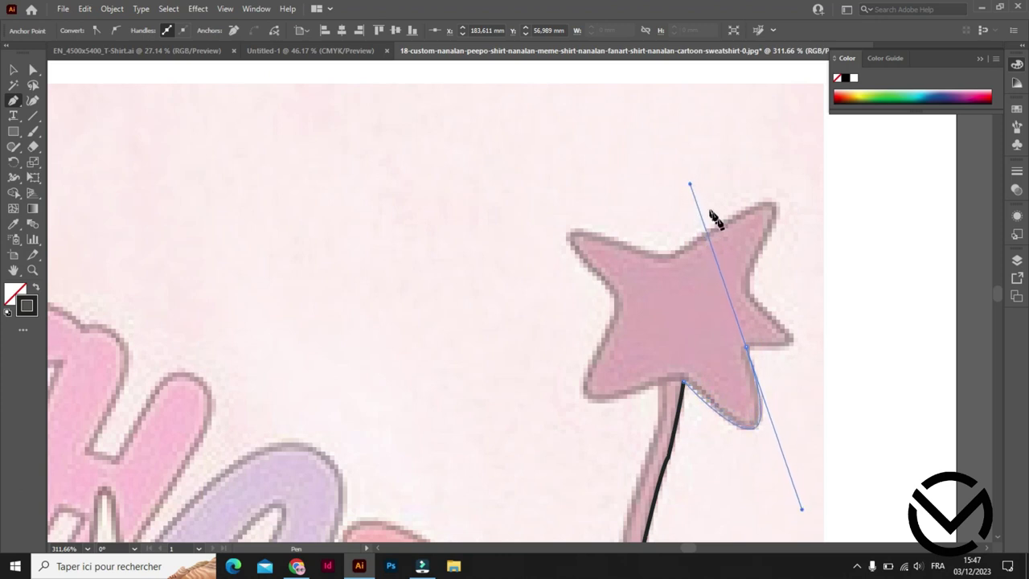
drag(744, 288, 635, 204)
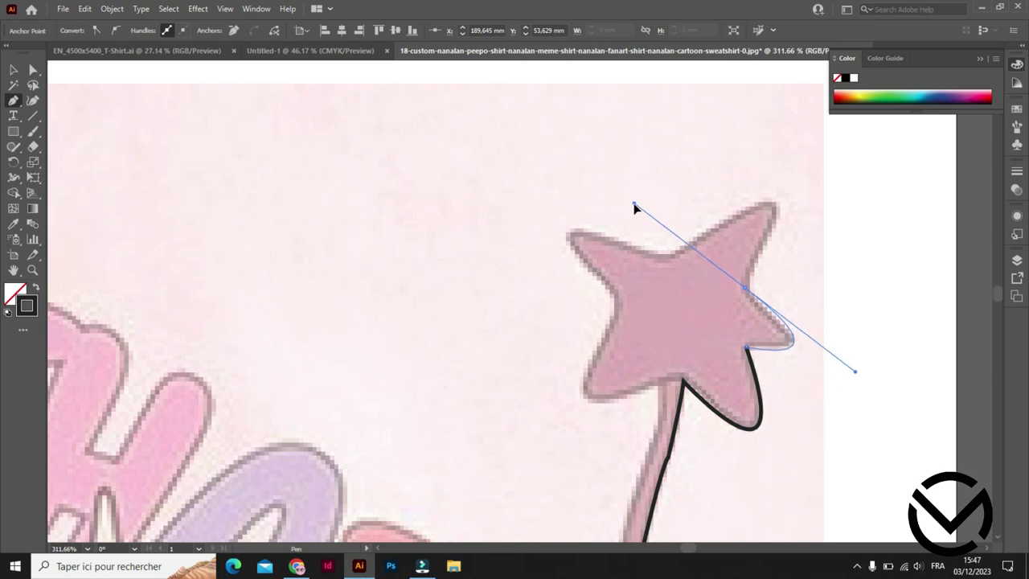
drag(669, 257, 508, 387)
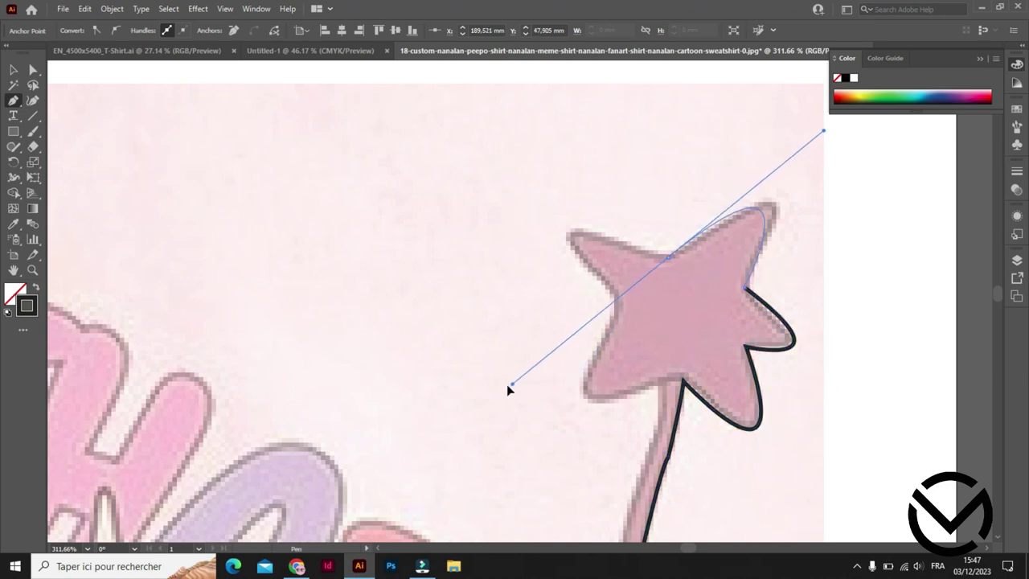
drag(508, 389, 480, 402)
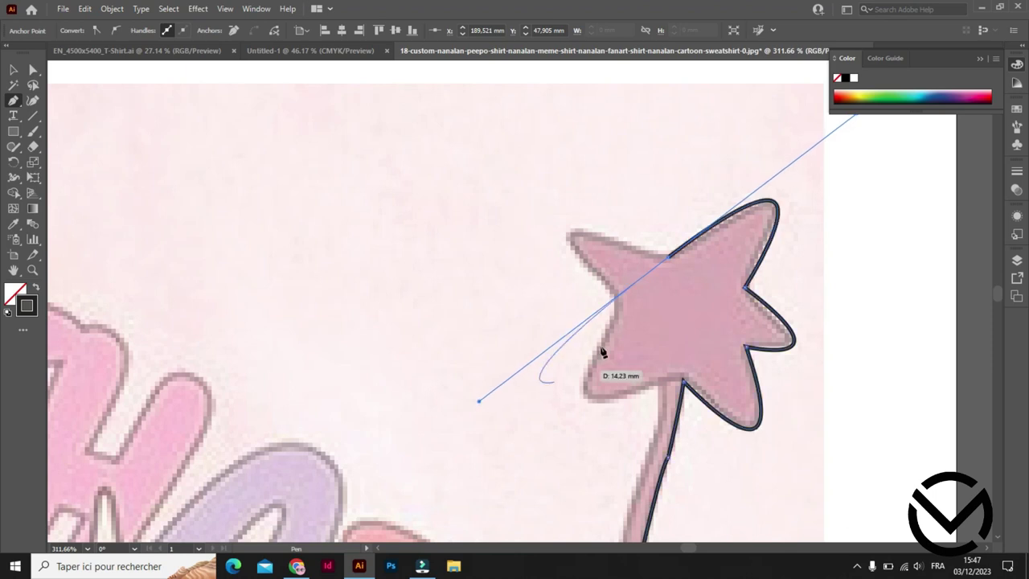
click(671, 259)
mouse_move(616, 296)
mouse_down()
mouse_move(747, 408)
mouse_move(752, 427)
mouse_up()
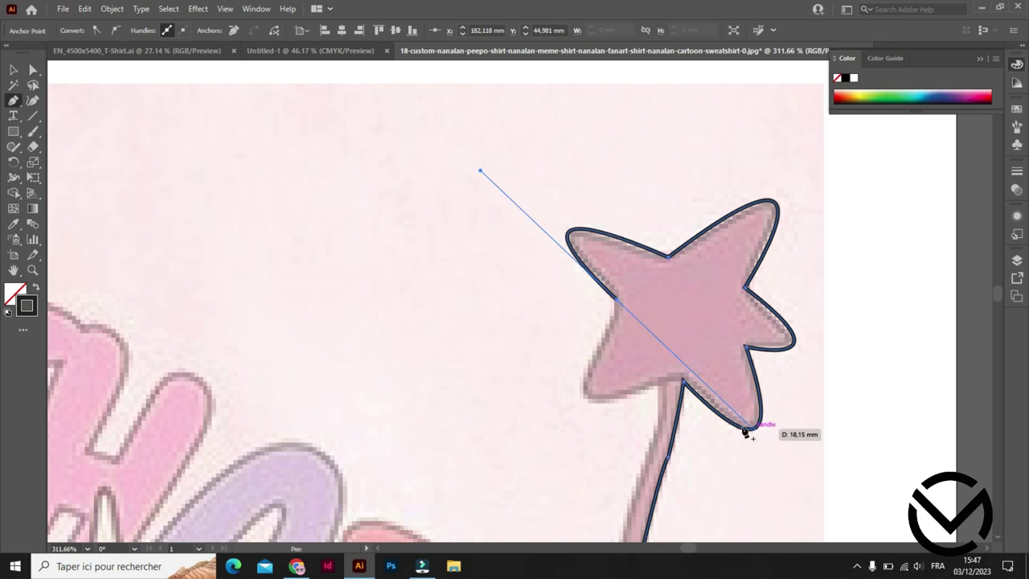
click(617, 299)
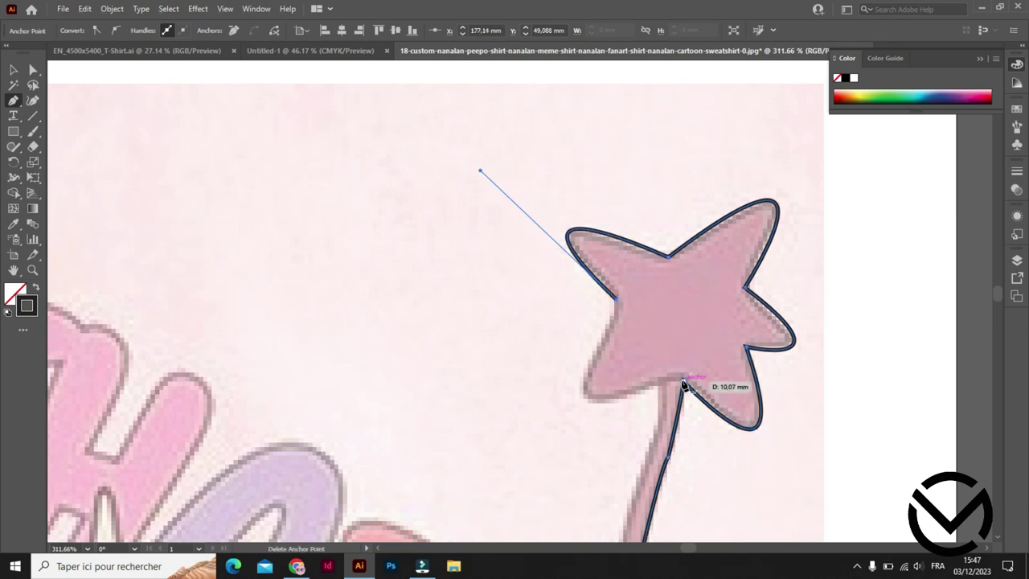
drag(659, 382, 802, 294)
Continue the outline back down the stick's left edge.
scroll(663, 394, down, 2)
scroll(666, 402, down, 3)
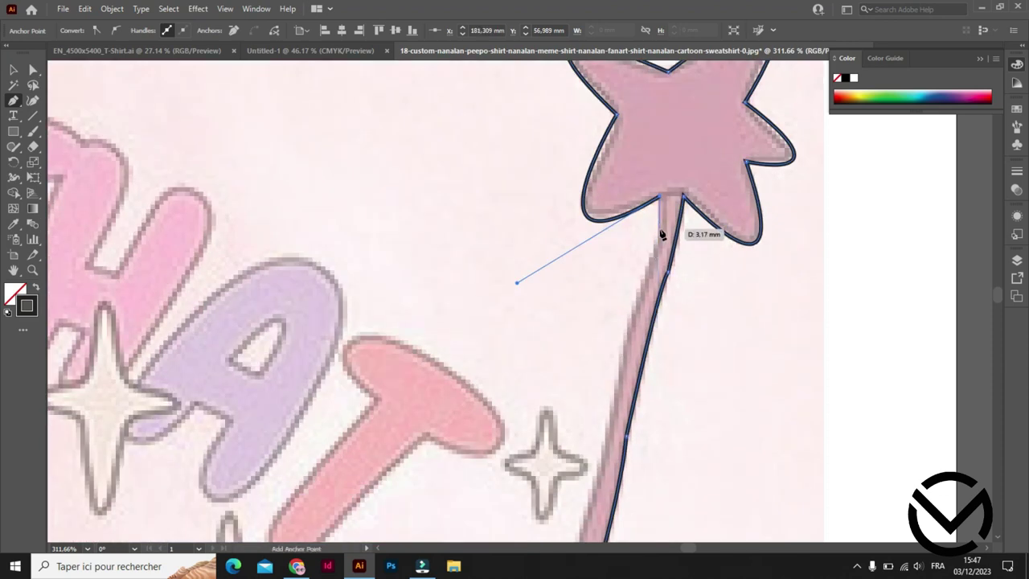
click(618, 369)
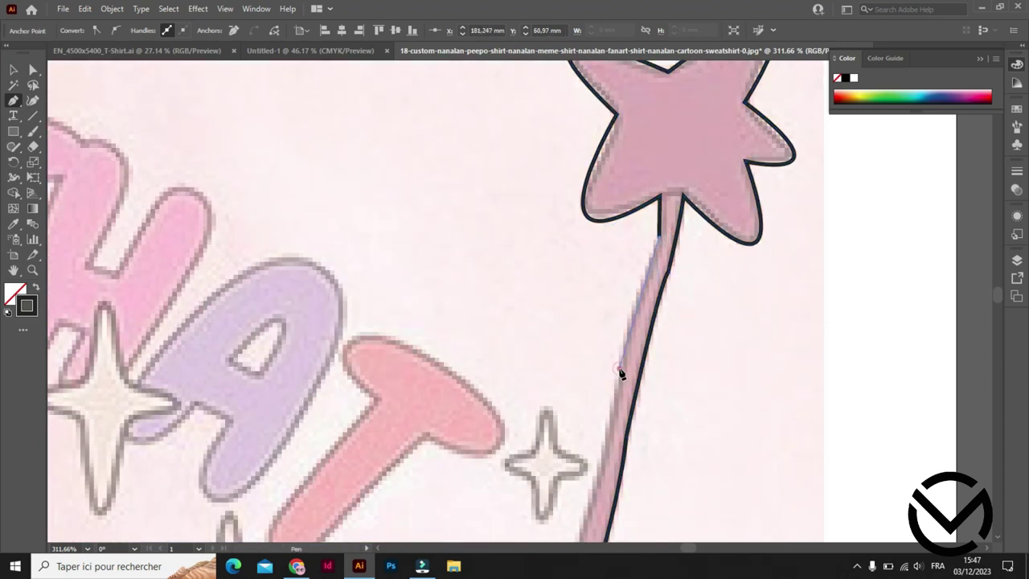
click(602, 472)
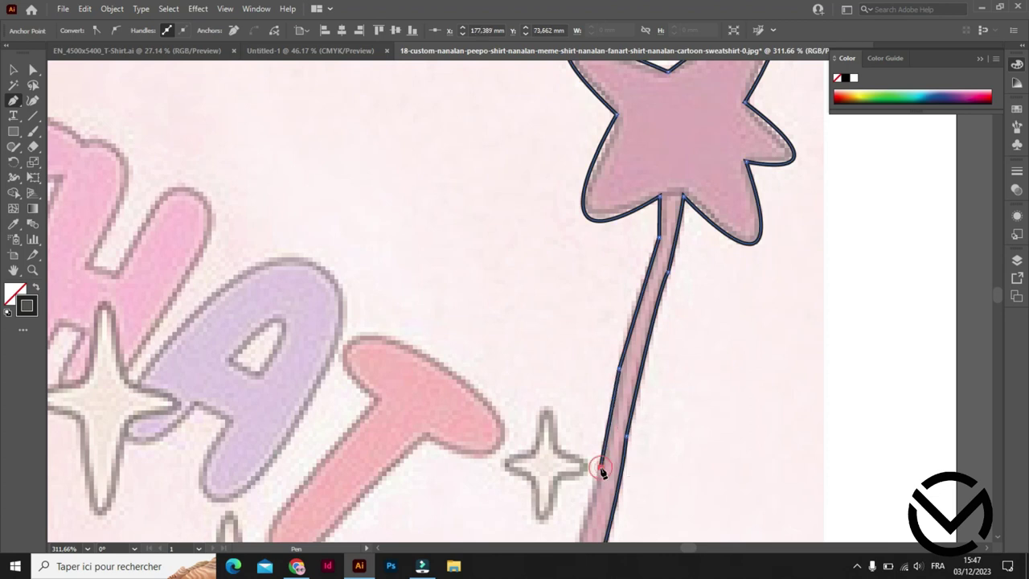
scroll(603, 473, down, 5)
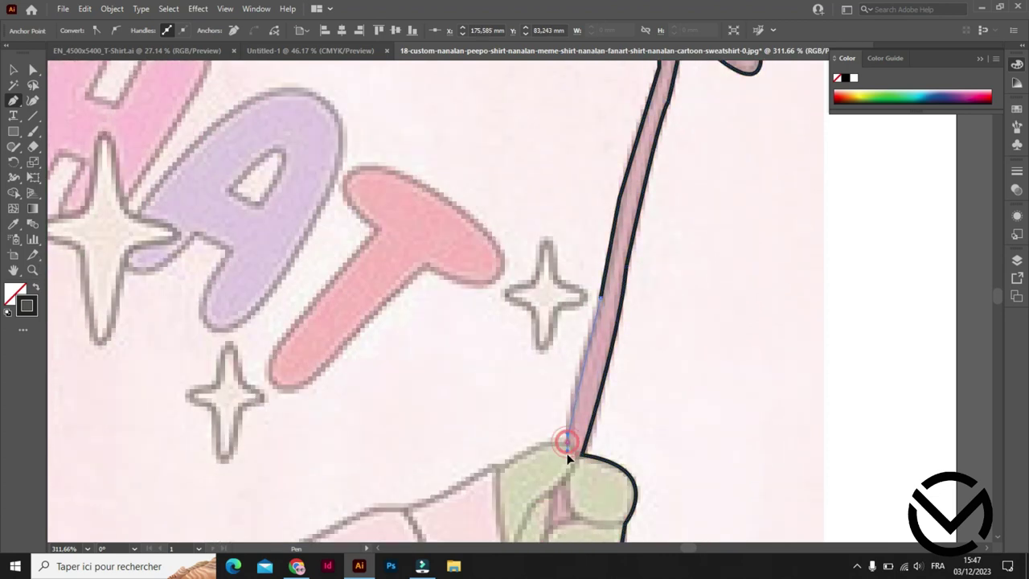
Curve the stick outline into the green hand and close the path around it.
drag(567, 444, 569, 466)
drag(505, 438, 577, 209)
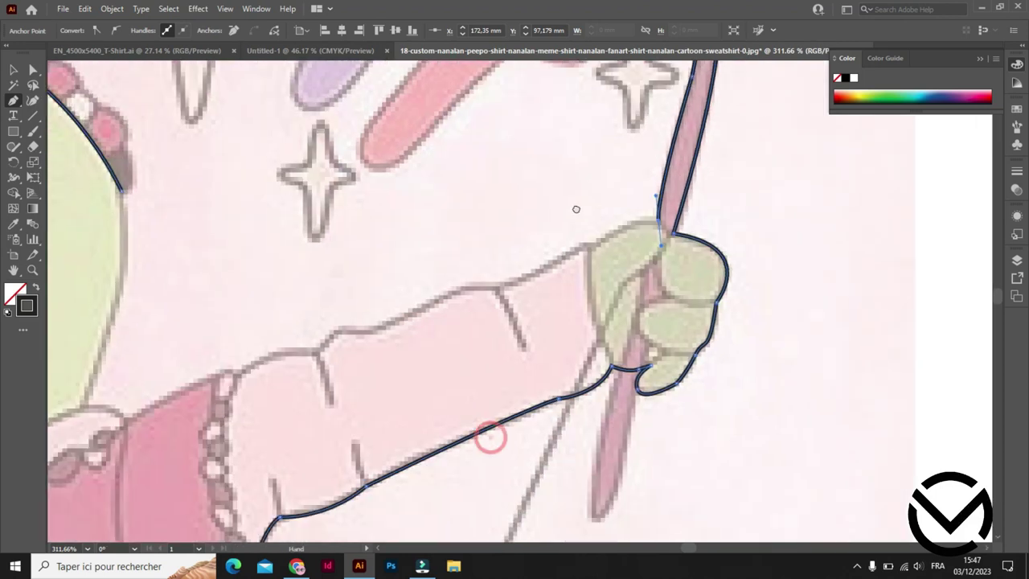
click(576, 233)
Trace the sleeve's upper edge from the hand, past its dip, to the beaded cuff.
drag(531, 272, 575, 249)
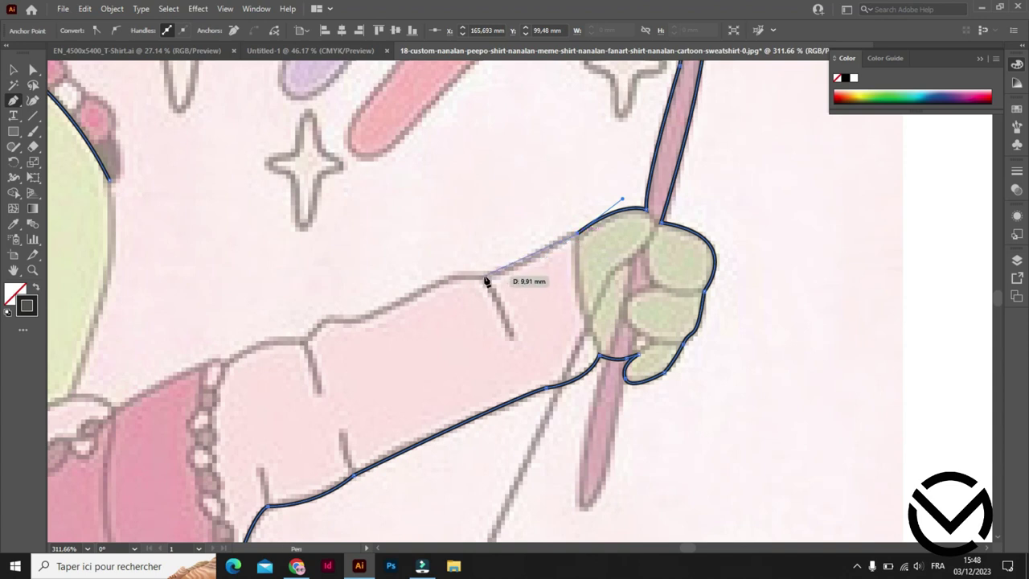
drag(486, 277, 489, 282)
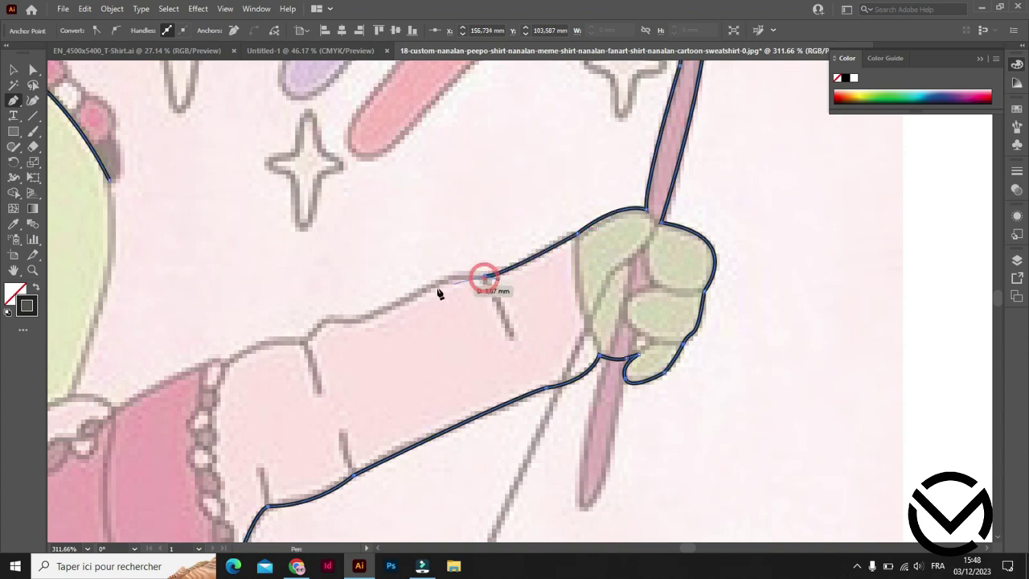
drag(363, 316, 357, 325)
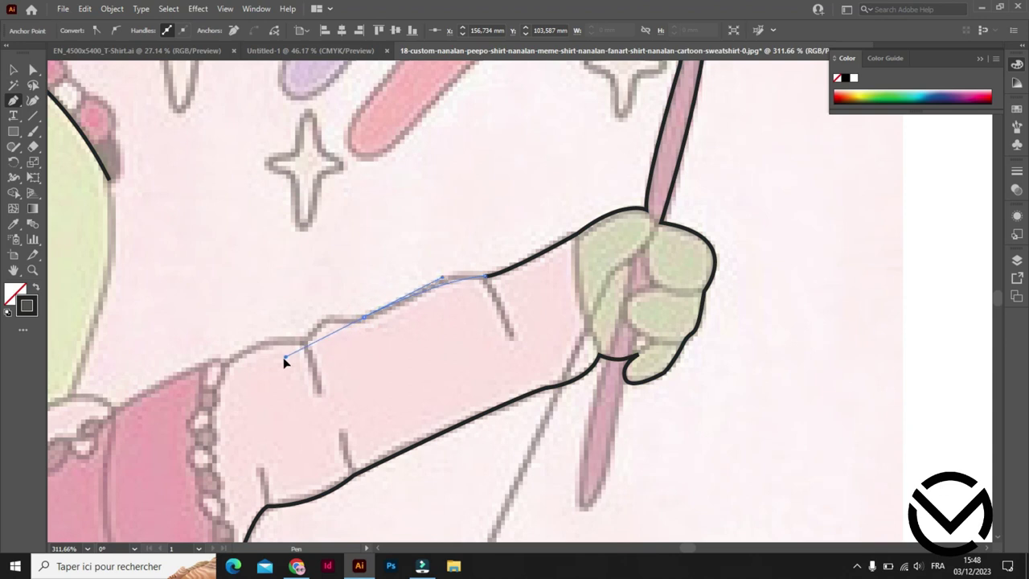
drag(276, 368, 276, 369)
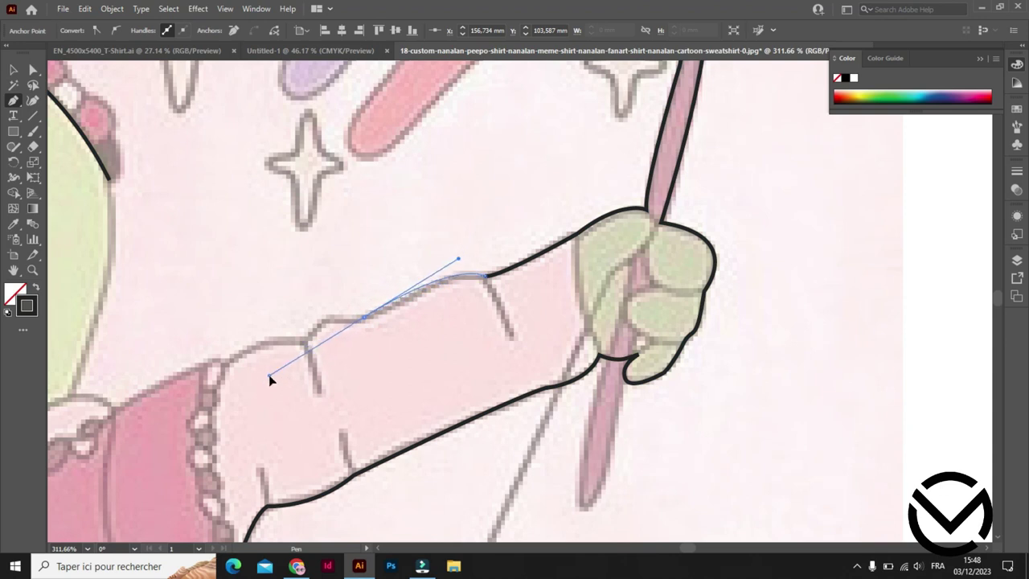
mouse_move(364, 316)
mouse_down()
mouse_move(336, 333)
mouse_move(328, 322)
mouse_move(304, 350)
mouse_up()
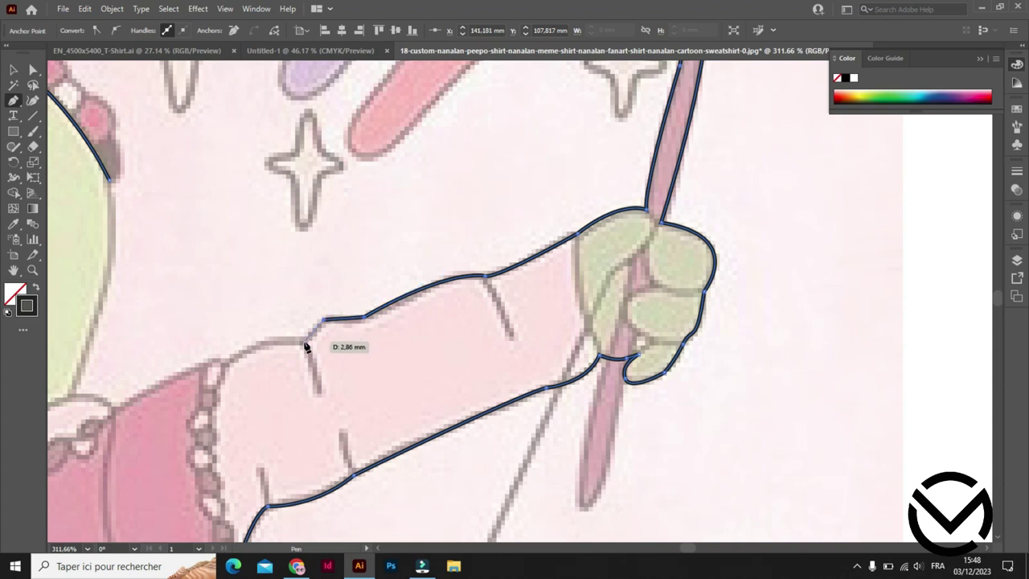
click(304, 341)
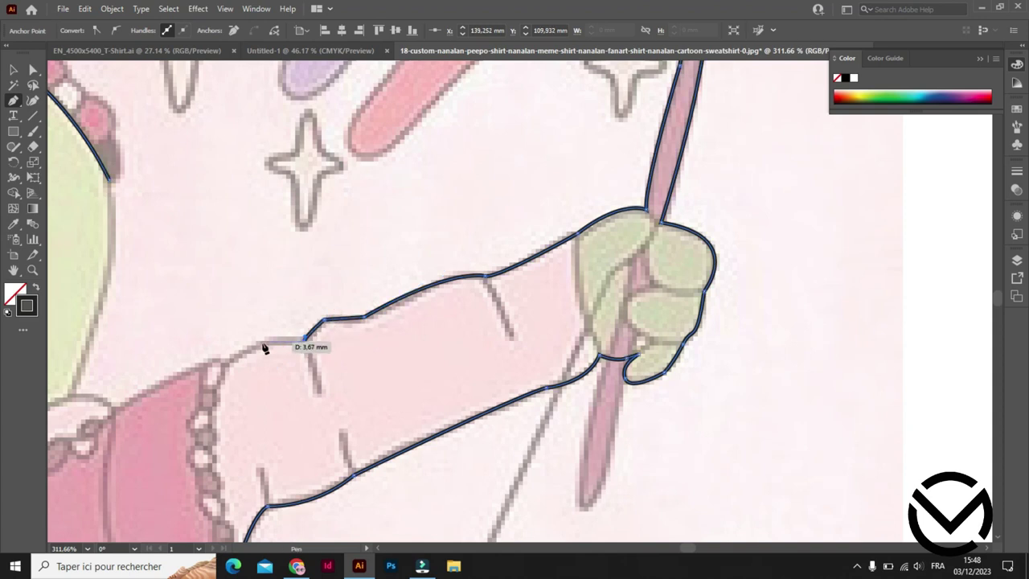
click(225, 362)
drag(197, 385, 194, 390)
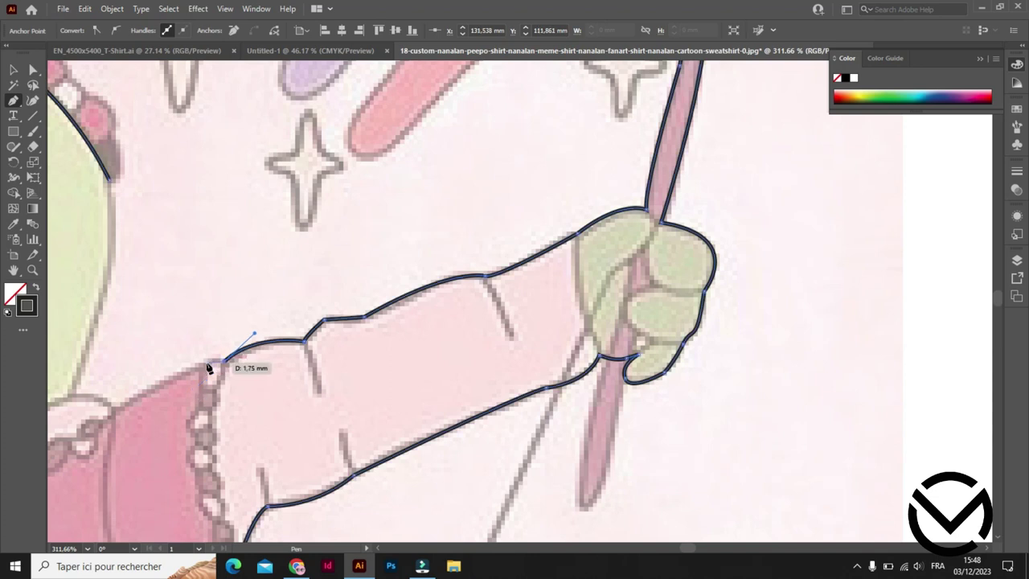
click(206, 363)
Carry the outline over the cuff's top and up the right side of the green head.
scroll(206, 368, left, 5)
scroll(206, 369, down, 2)
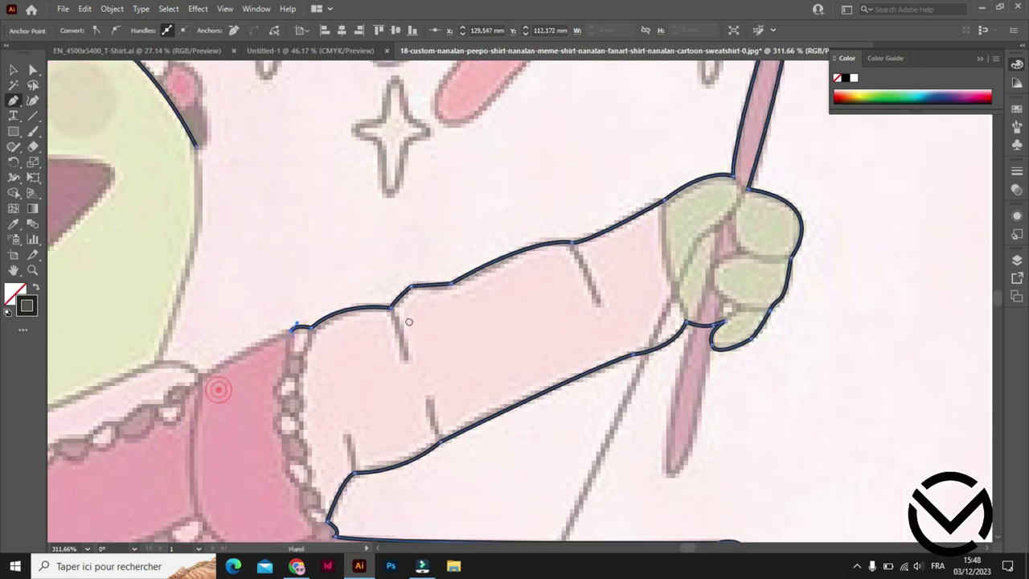
drag(409, 304, 380, 325)
click(410, 306)
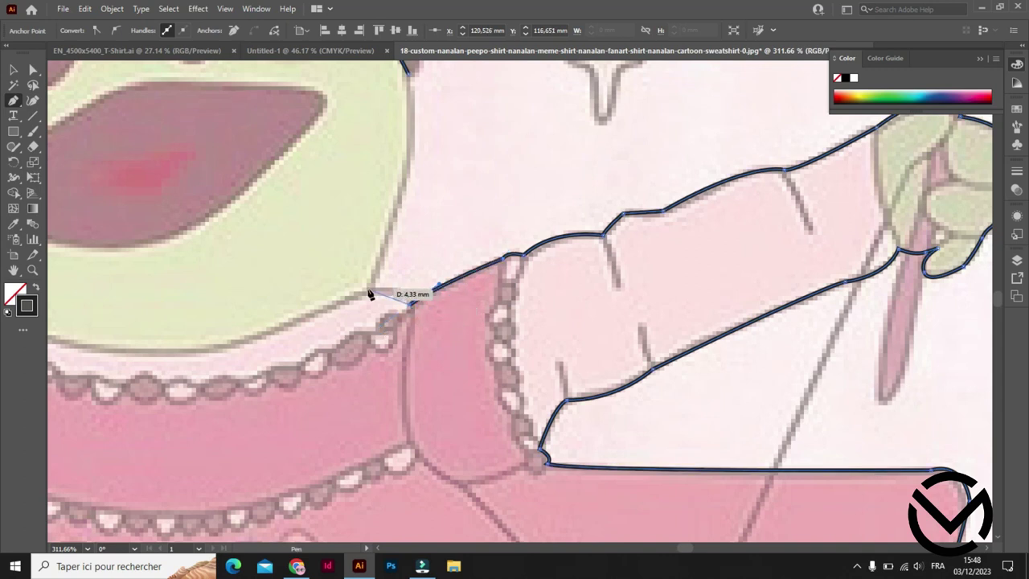
drag(323, 295, 371, 299)
scroll(371, 298, up, 2)
scroll(372, 300, up, 2)
drag(409, 257, 385, 189)
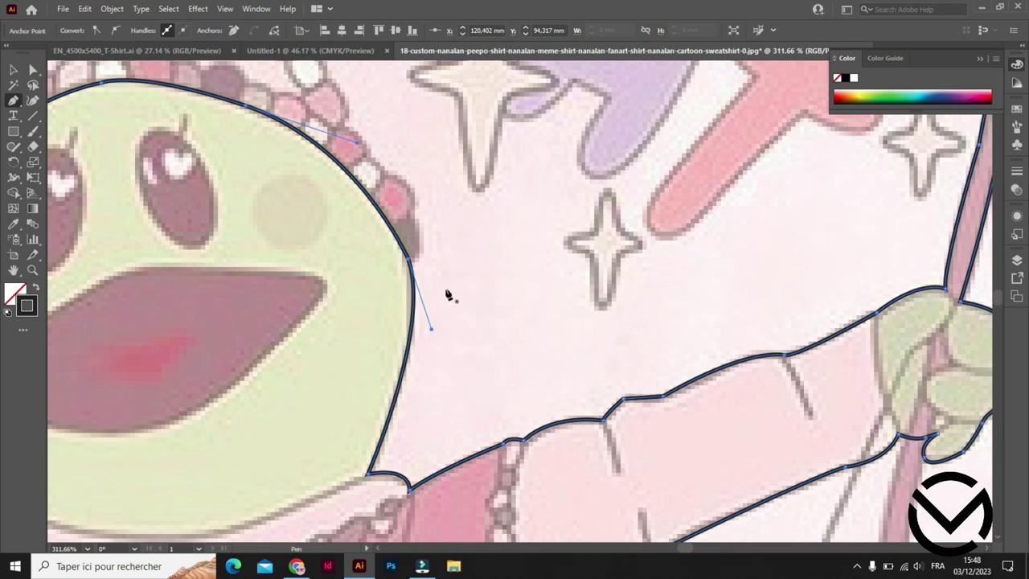
drag(268, 296, 546, 230)
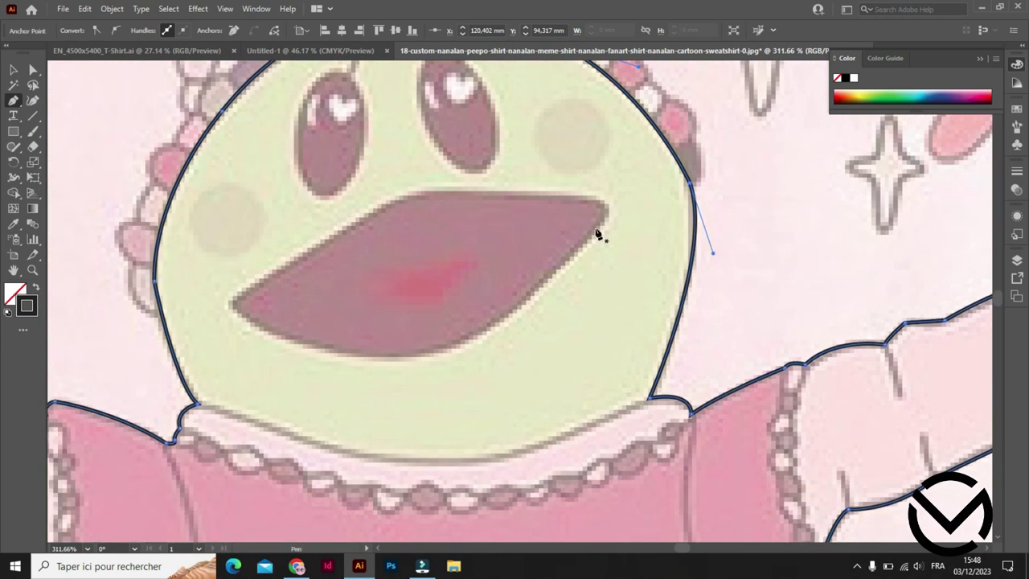
Trace a closed outline around the open mouth, from its right corner along both lips.
drag(596, 237, 582, 205)
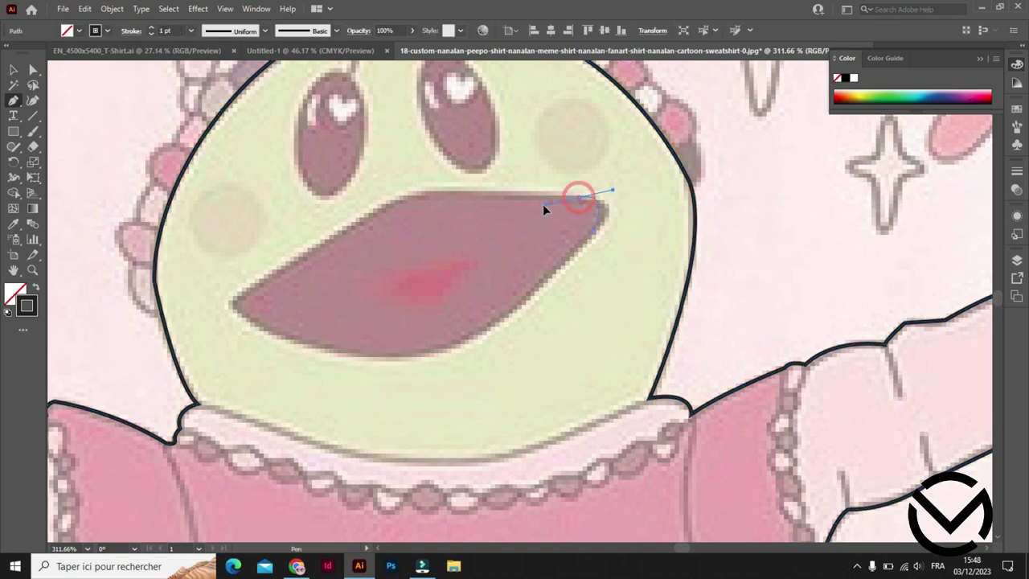
mouse_move(517, 188)
mouse_down()
mouse_move(520, 197)
mouse_move(416, 200)
mouse_move(429, 198)
mouse_move(363, 215)
mouse_up()
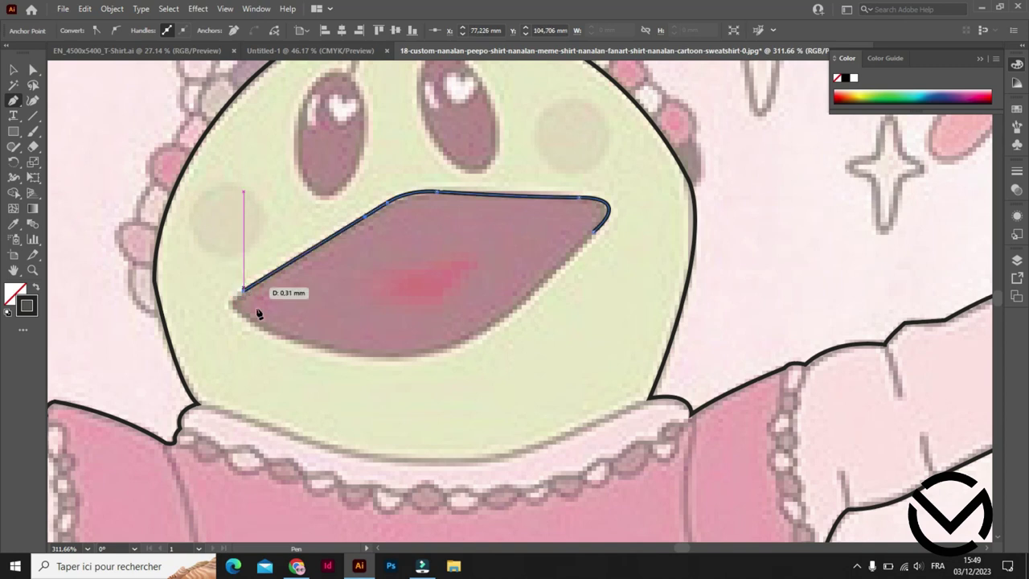
mouse_move(251, 322)
mouse_down()
mouse_move(377, 368)
mouse_move(415, 365)
mouse_move(393, 360)
mouse_up()
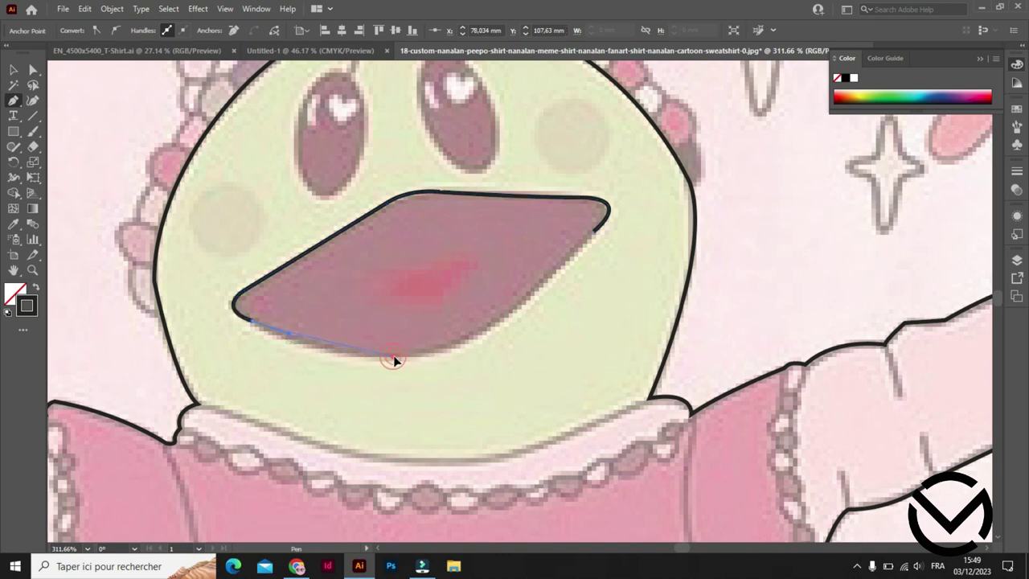
drag(252, 321, 288, 335)
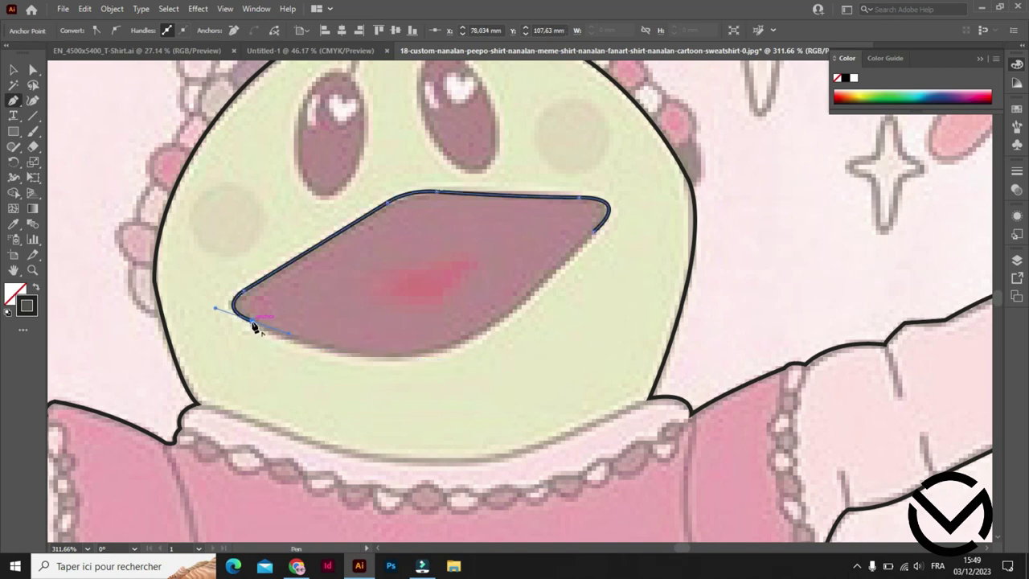
drag(374, 355, 398, 362)
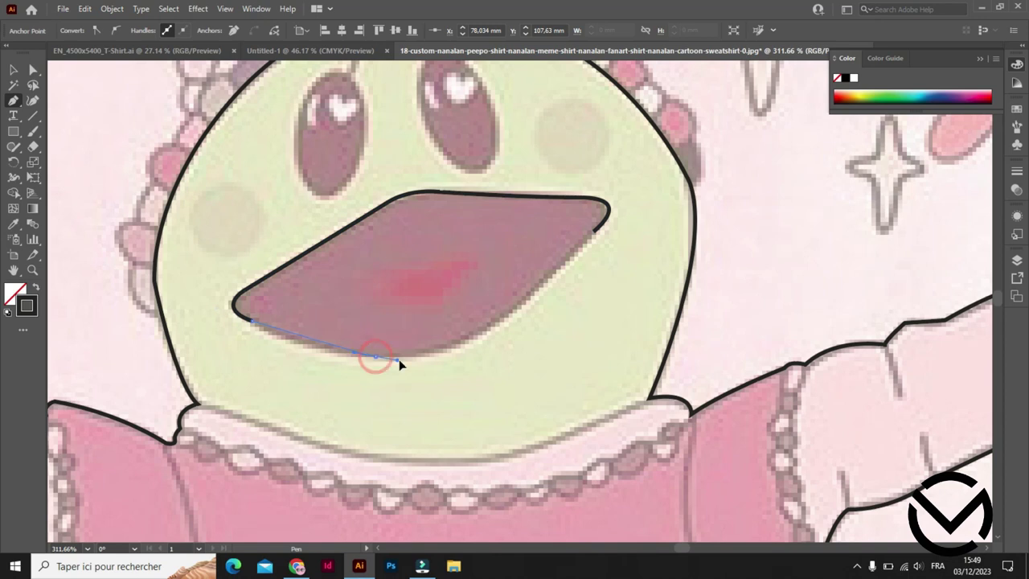
drag(474, 372, 475, 371)
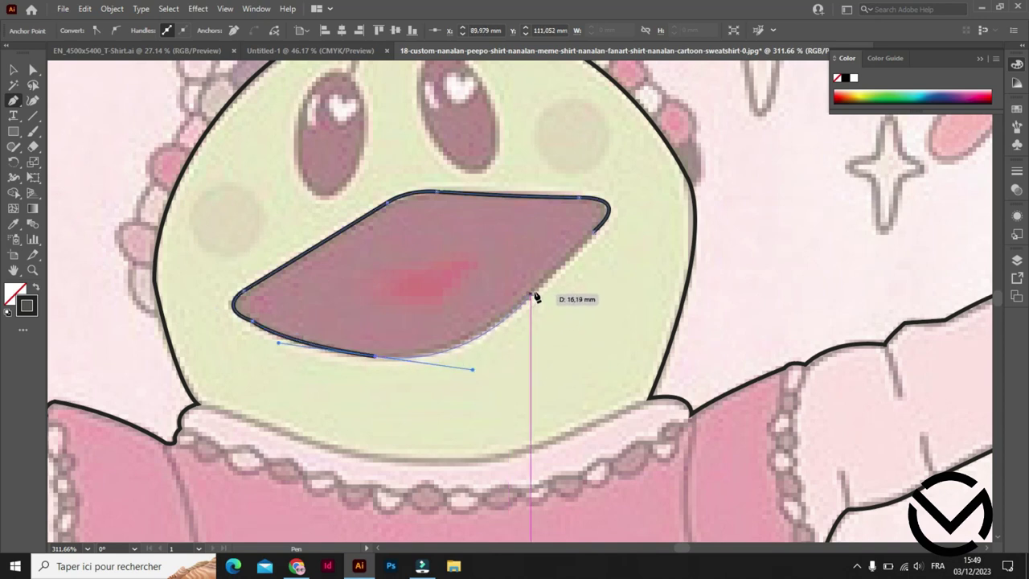
click(567, 265)
click(594, 232)
scroll(313, 263, up, 2)
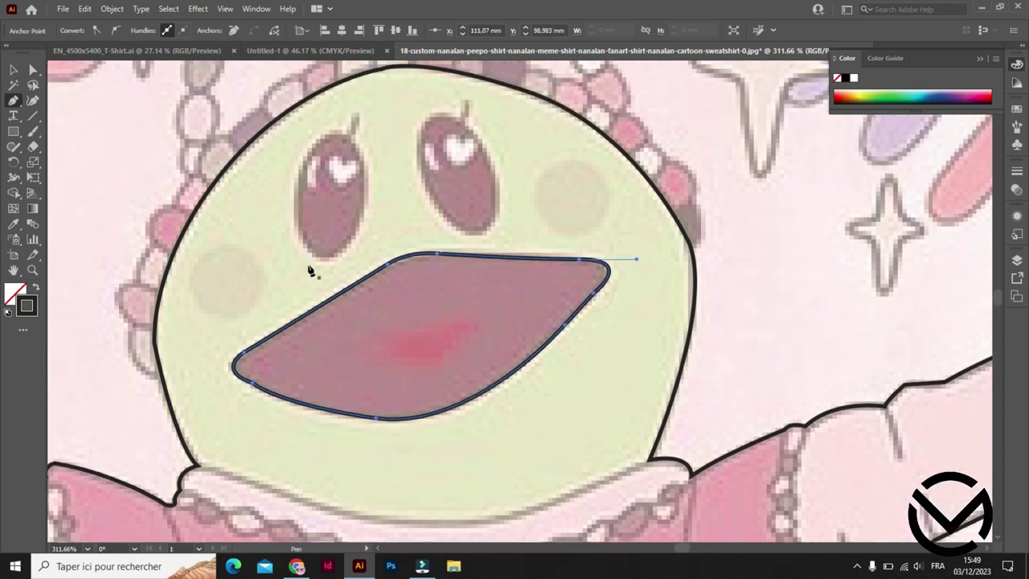
scroll(384, 238, up, 1)
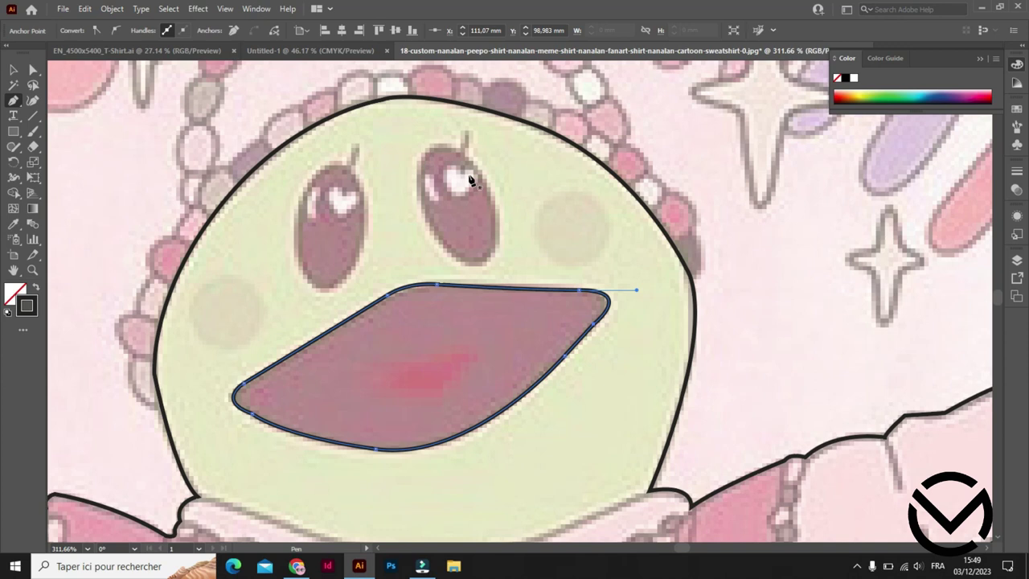
mouse_move(486, 186)
mouse_down()
mouse_move(426, 217)
mouse_move(441, 340)
mouse_up()
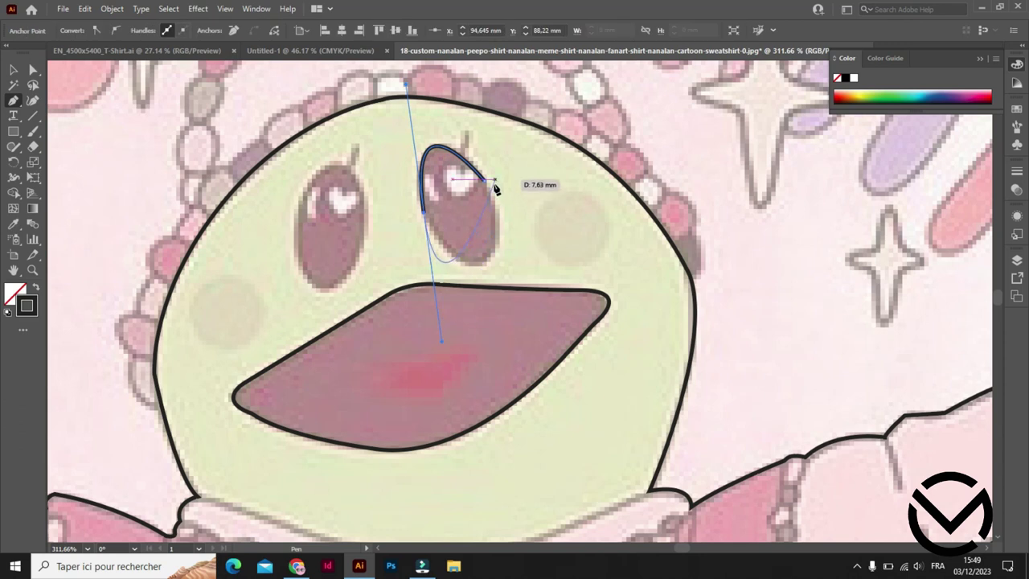
drag(485, 181, 449, 60)
scroll(450, 120, up, 3)
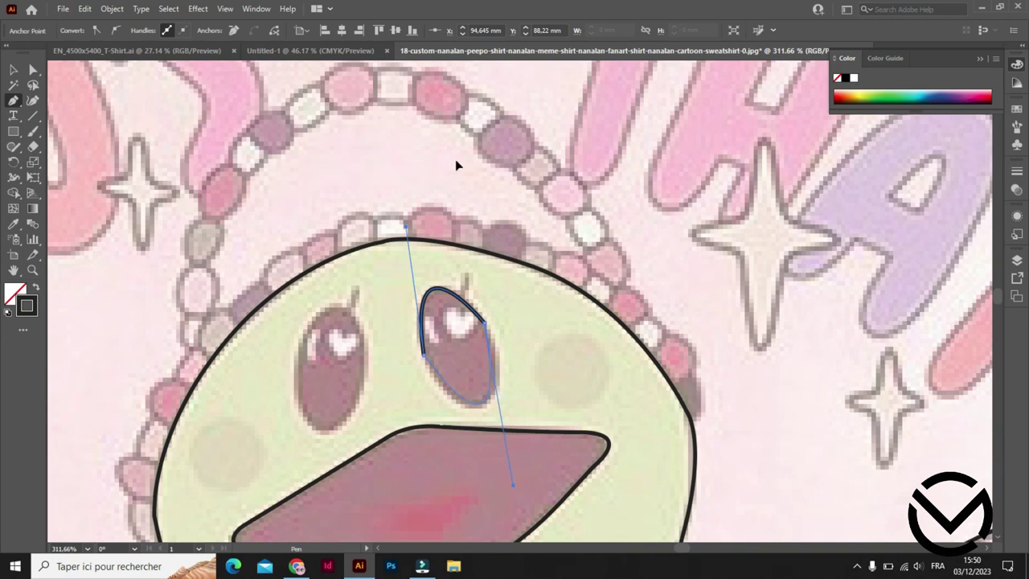
drag(452, 168, 449, 154)
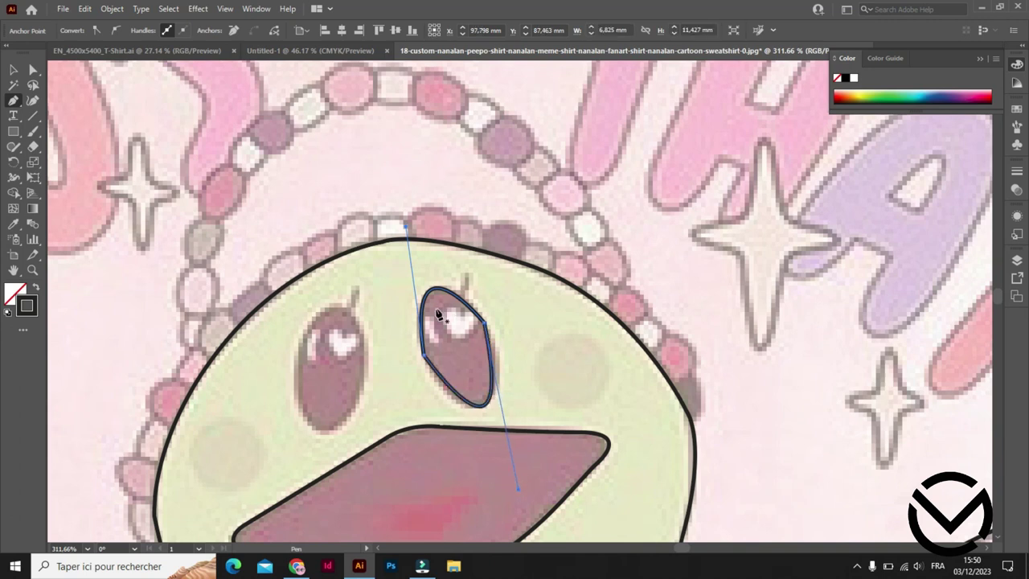
key(ctrl+z)
key(ctrl+z)
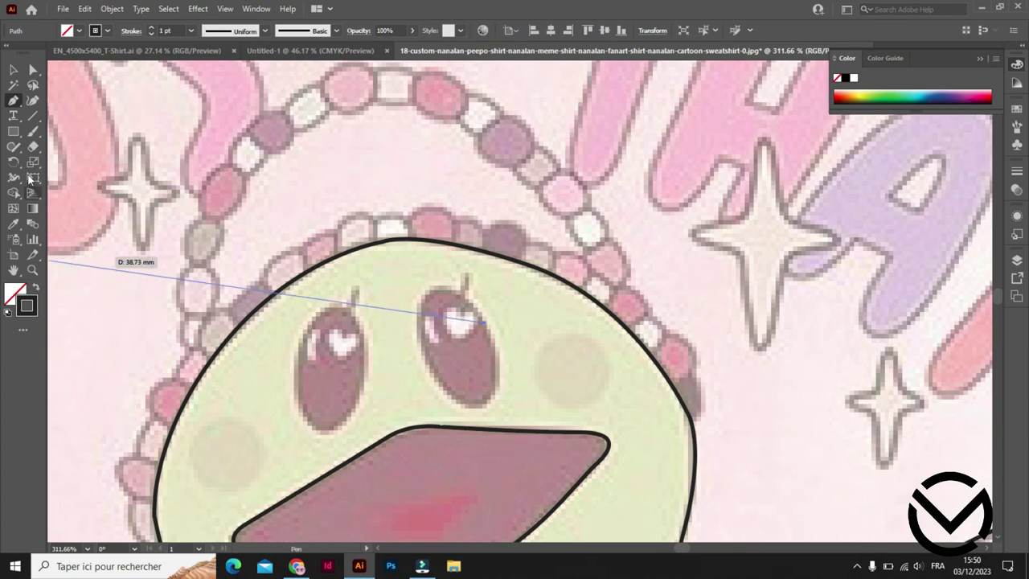
Draw a tilted oval over the right eye, undoing a stray small ellipse.
drag(13, 131, 64, 163)
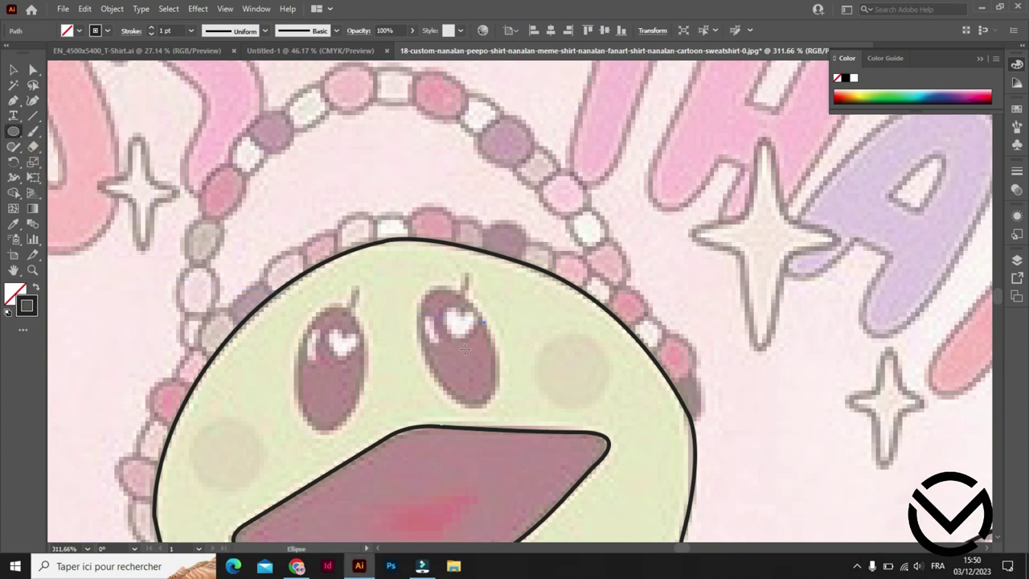
drag(432, 289, 494, 408)
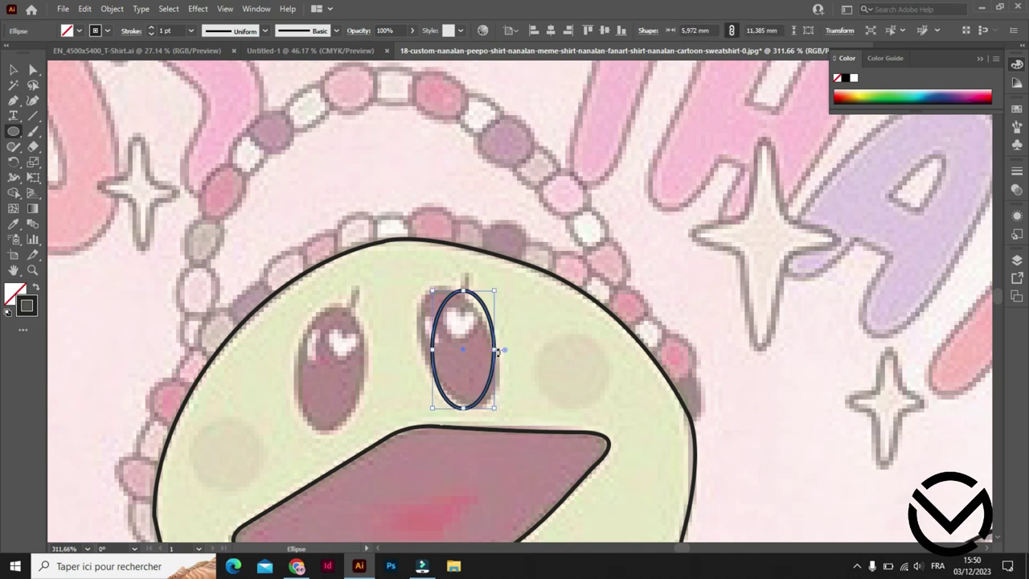
drag(497, 351, 492, 335)
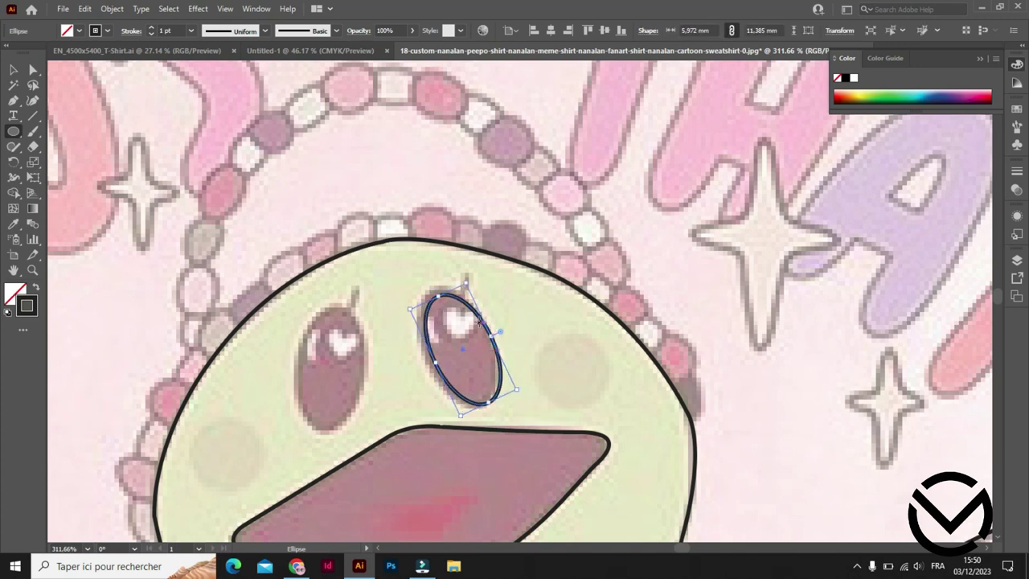
drag(438, 280, 449, 299)
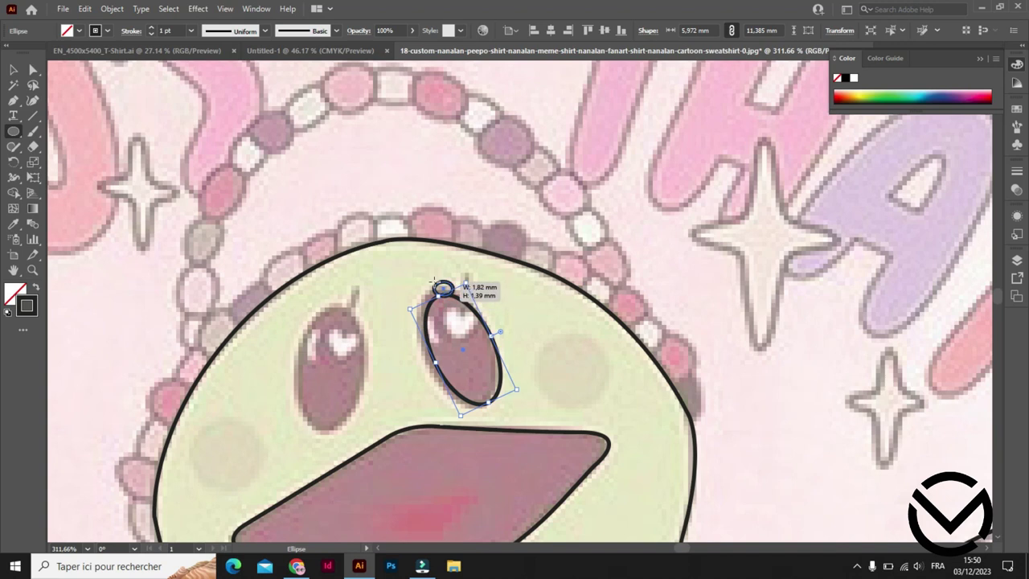
key(ctrl+z)
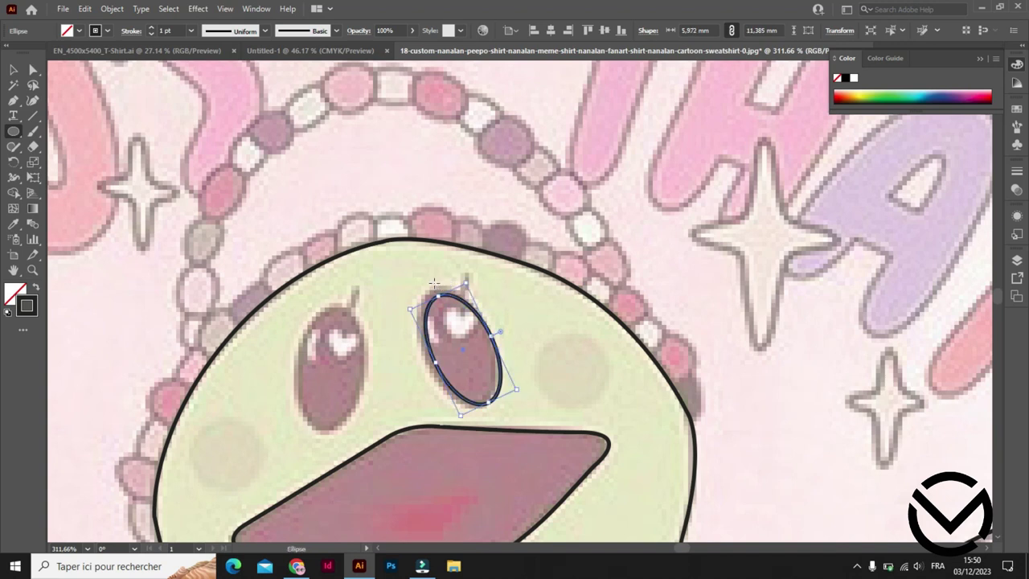
Nudge and rotate the eye oval, then try a copy over the left eye and delete it.
key(v)
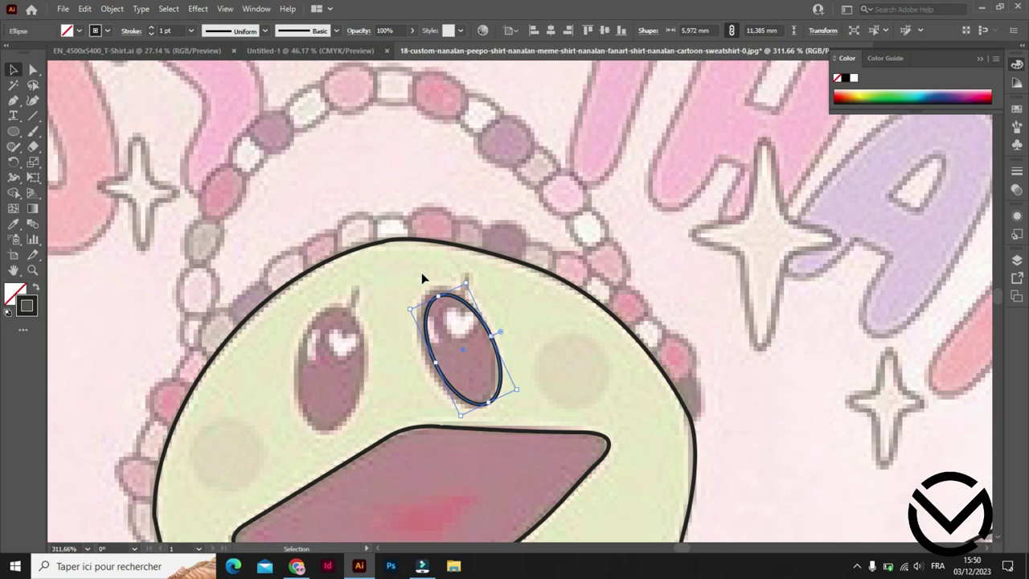
drag(460, 305, 456, 302)
drag(516, 387, 511, 391)
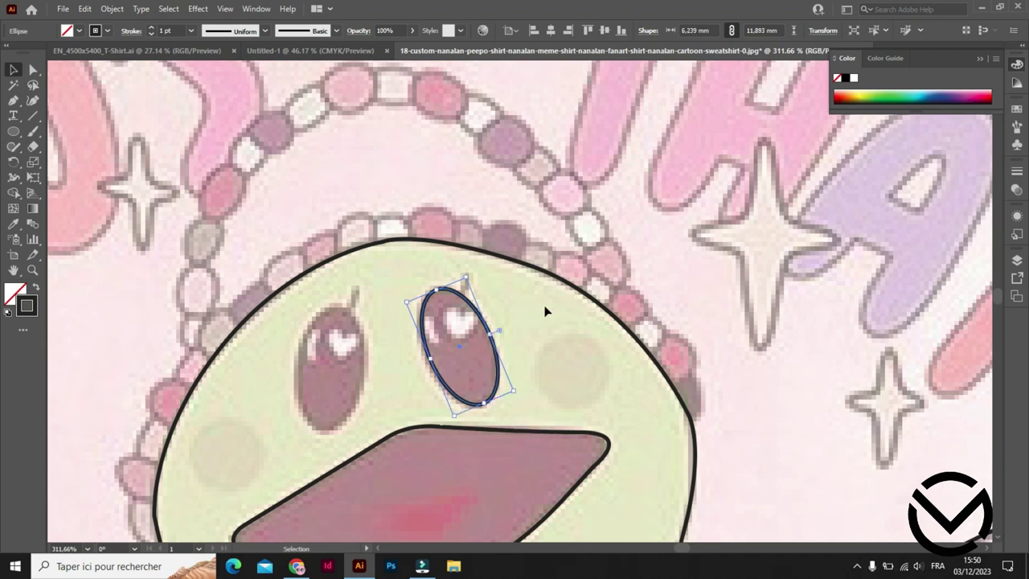
key(ctrl+z)
drag(494, 331, 374, 358)
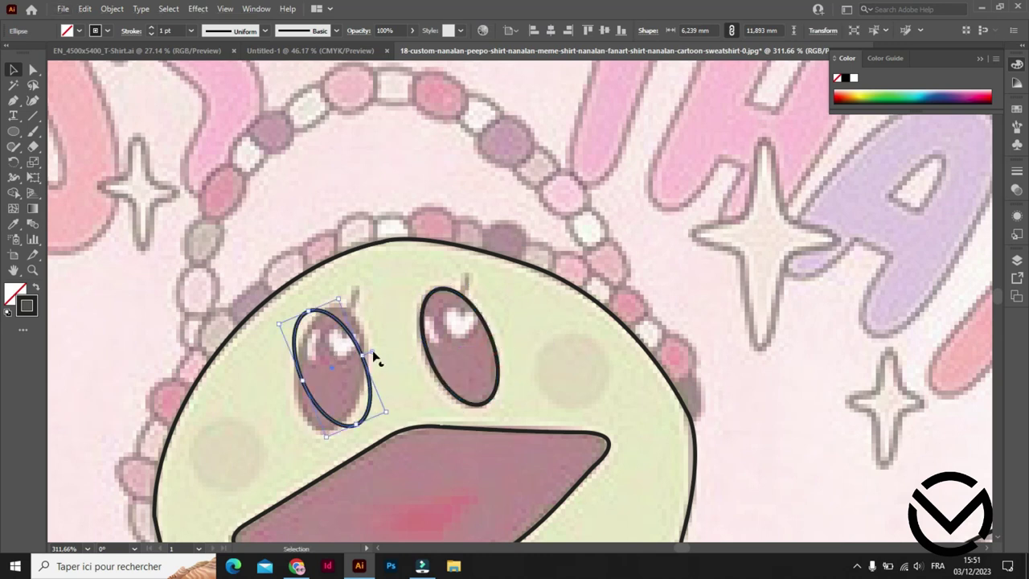
drag(390, 418, 366, 442)
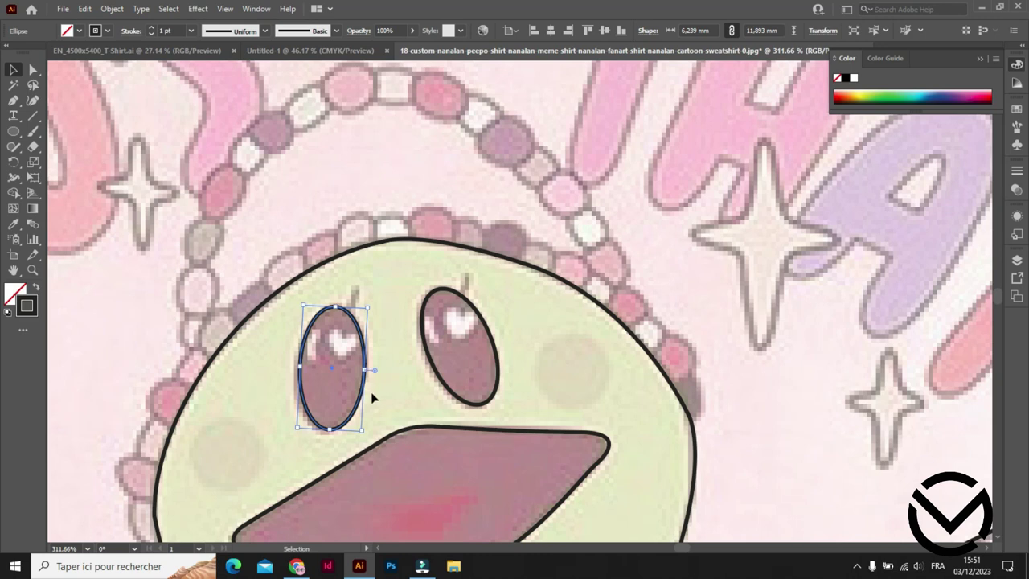
key(Delete)
Trace the heart-shaped highlight inside the right eye as a closed path.
click(13, 100)
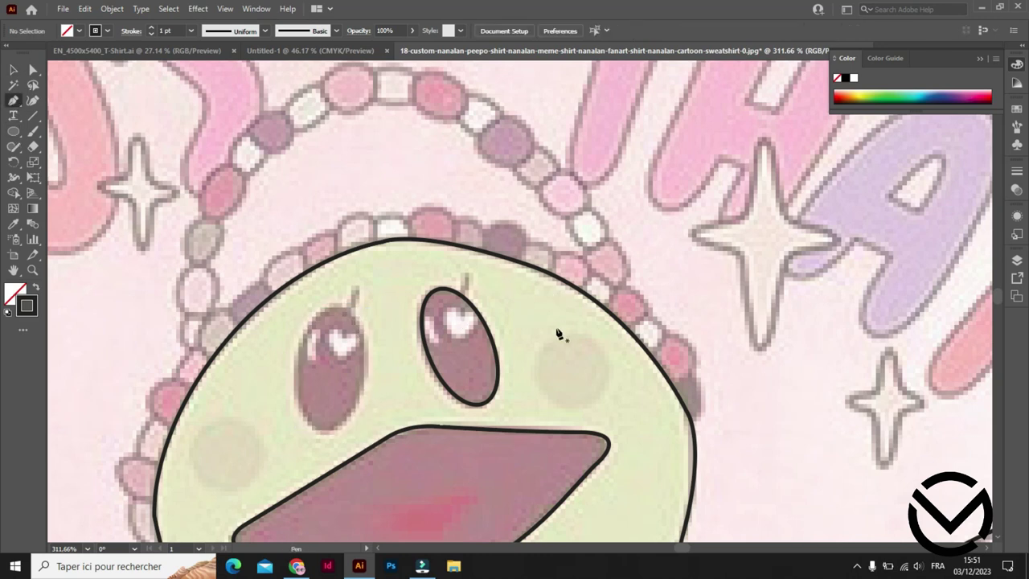
click(447, 328)
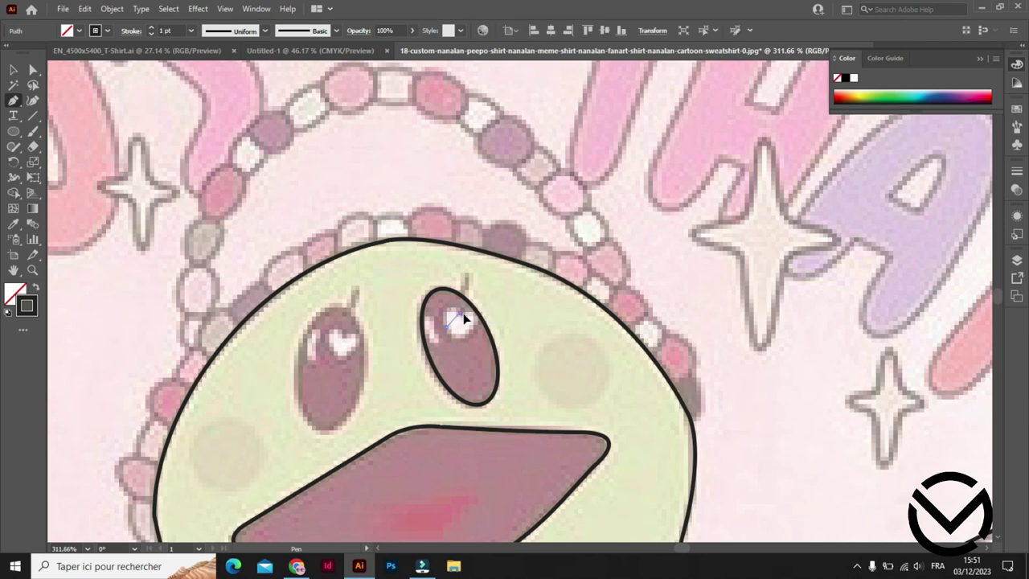
mouse_move(479, 327)
mouse_down()
mouse_move(466, 356)
mouse_move(463, 342)
mouse_up()
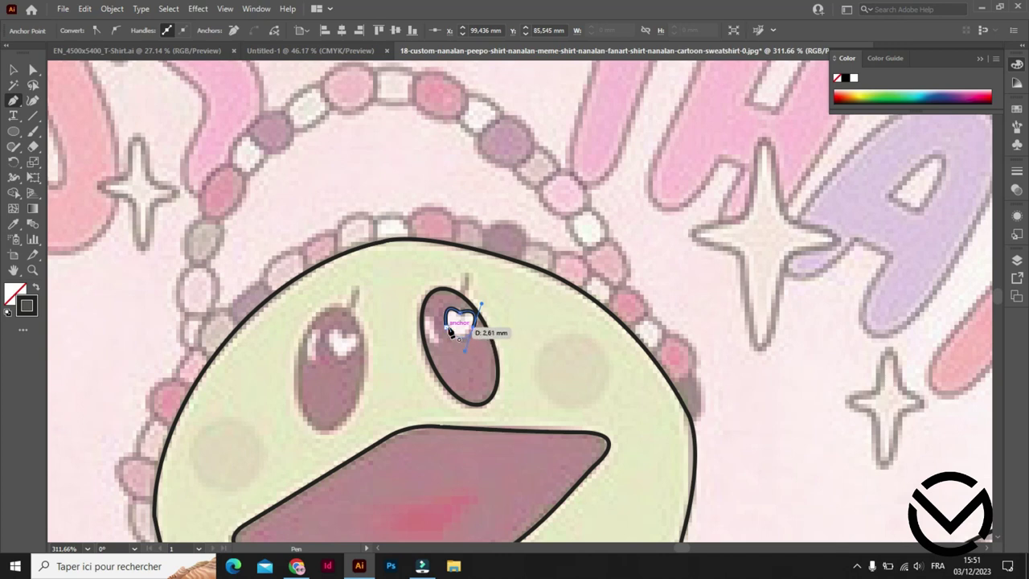
drag(464, 341, 475, 332)
click(444, 302)
alt+click(436, 302)
Sketch a rough small highlight path at the eye's left edge, then discard it.
click(434, 319)
click(444, 342)
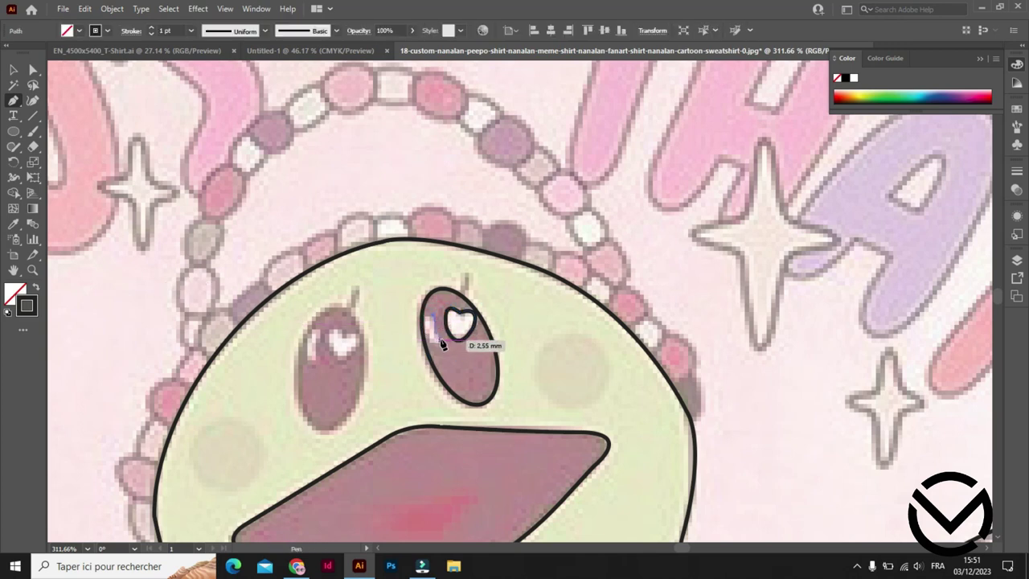
drag(447, 348, 431, 323)
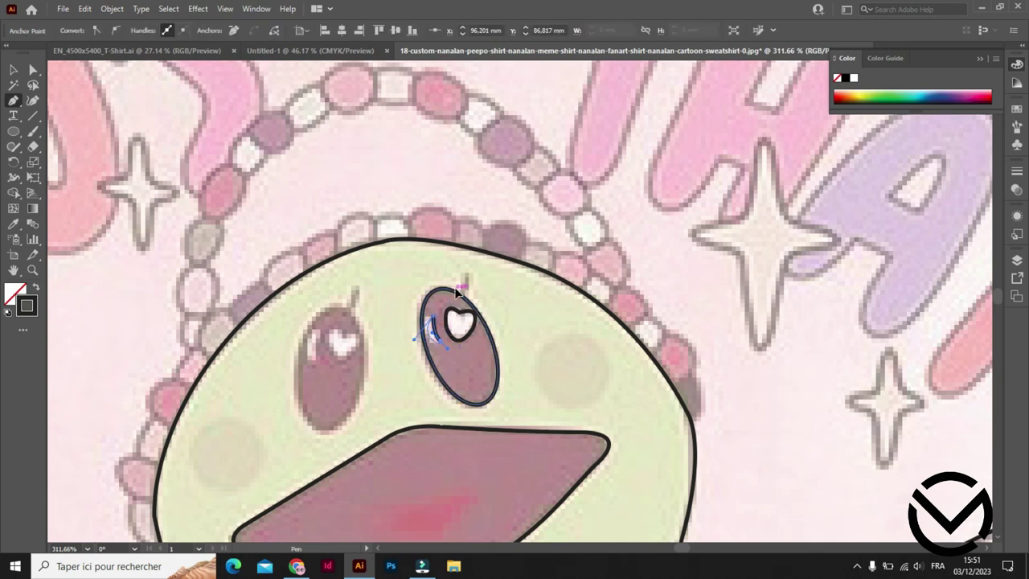
click(433, 322)
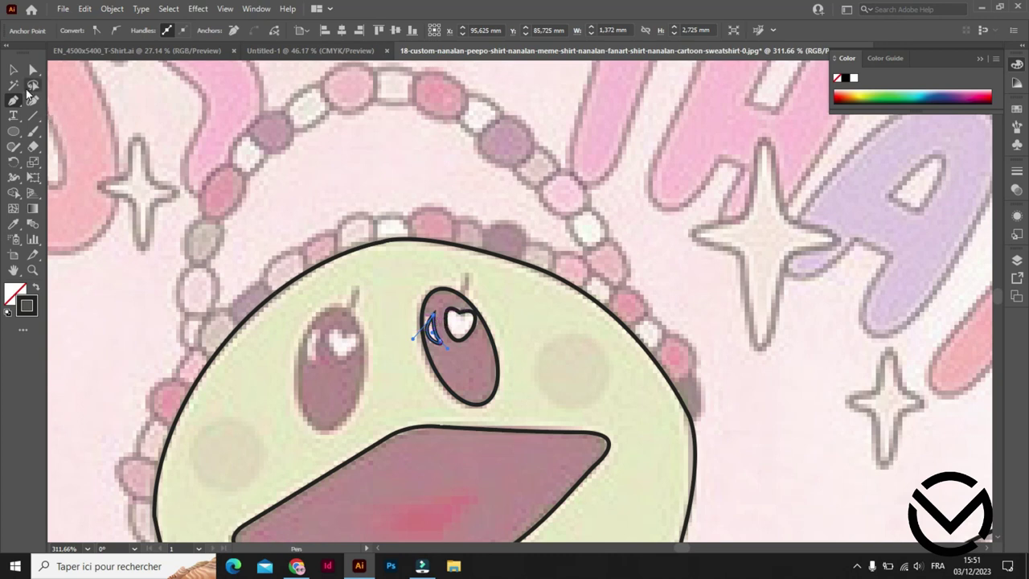
key(ctrl+shift+a)
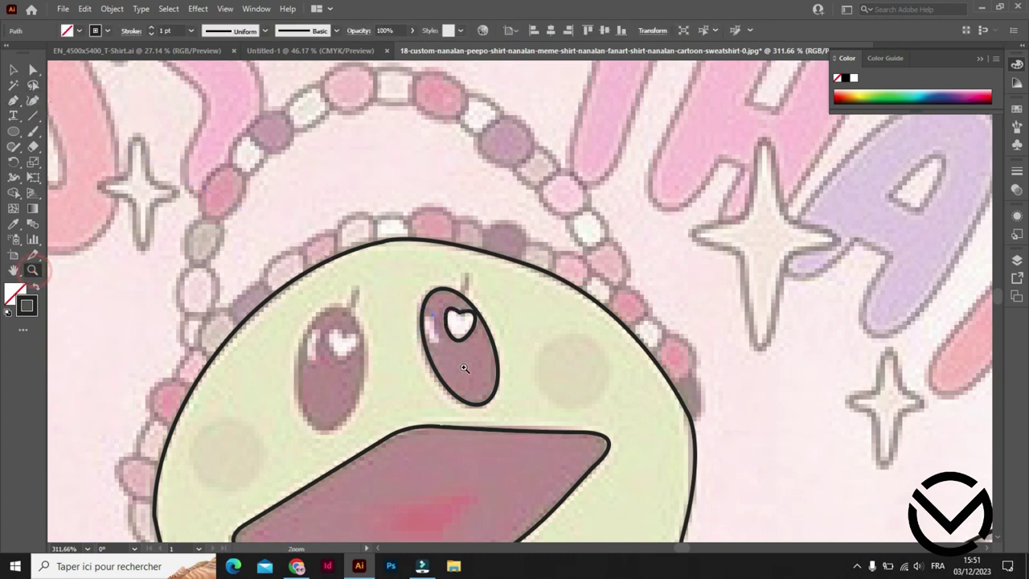
Zoom in on the right eye and retrace the small oval highlight as a closed loop.
key(z)
drag(438, 341, 649, 280)
click(13, 100)
click(423, 252)
drag(428, 305, 418, 275)
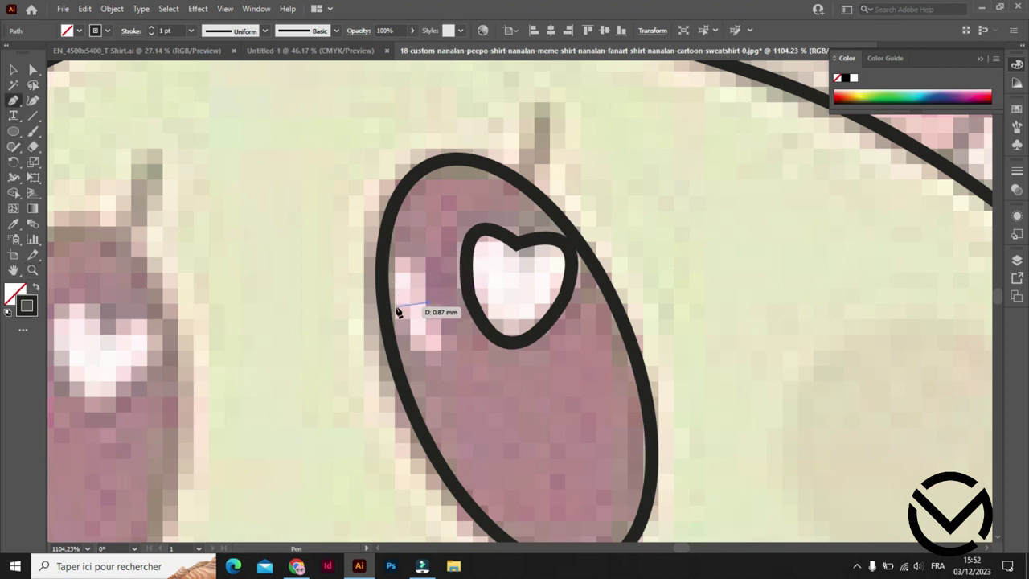
mouse_move(418, 276)
mouse_down()
mouse_move(397, 304)
mouse_move(392, 403)
mouse_up()
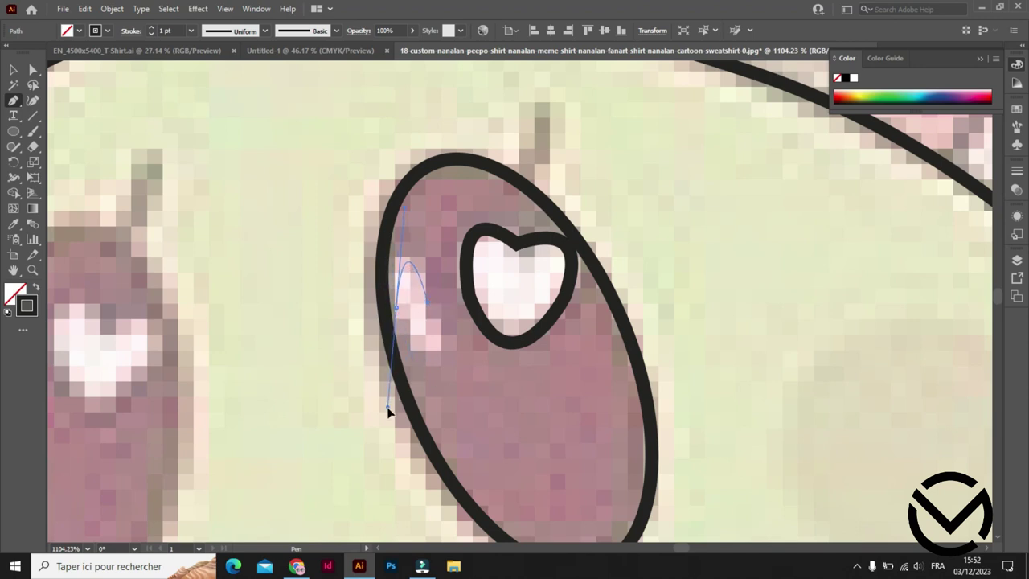
drag(410, 351, 436, 323)
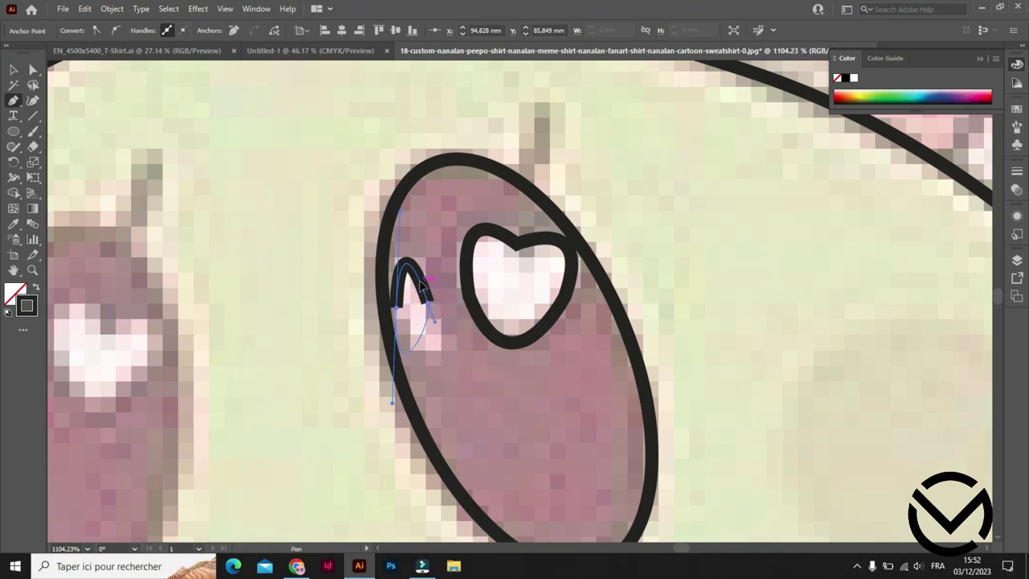
click(418, 272)
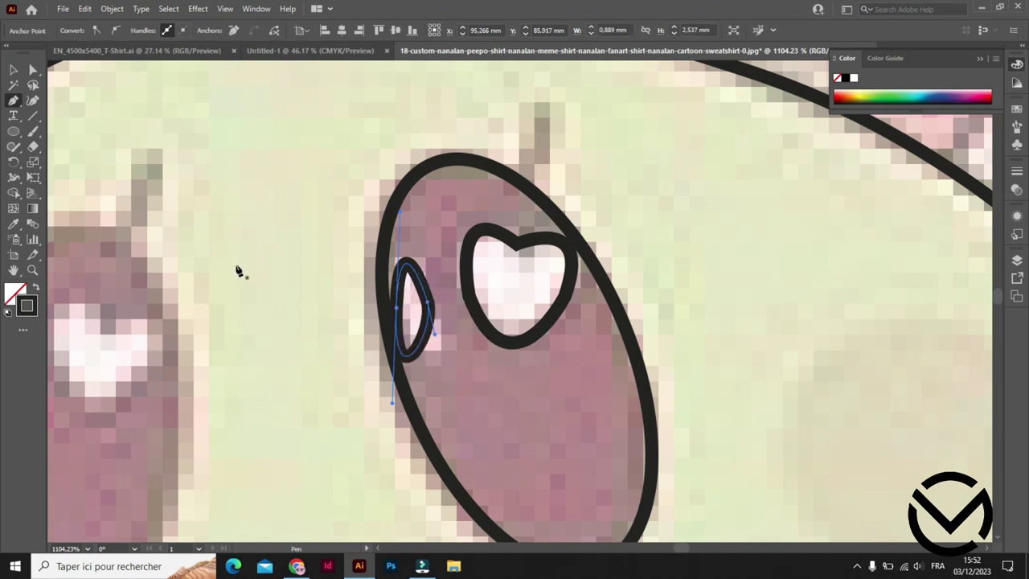
Reshape and tilt the small highlight to fit, then zoom back out to the face.
click(14, 70)
drag(428, 335, 447, 301)
key(a)
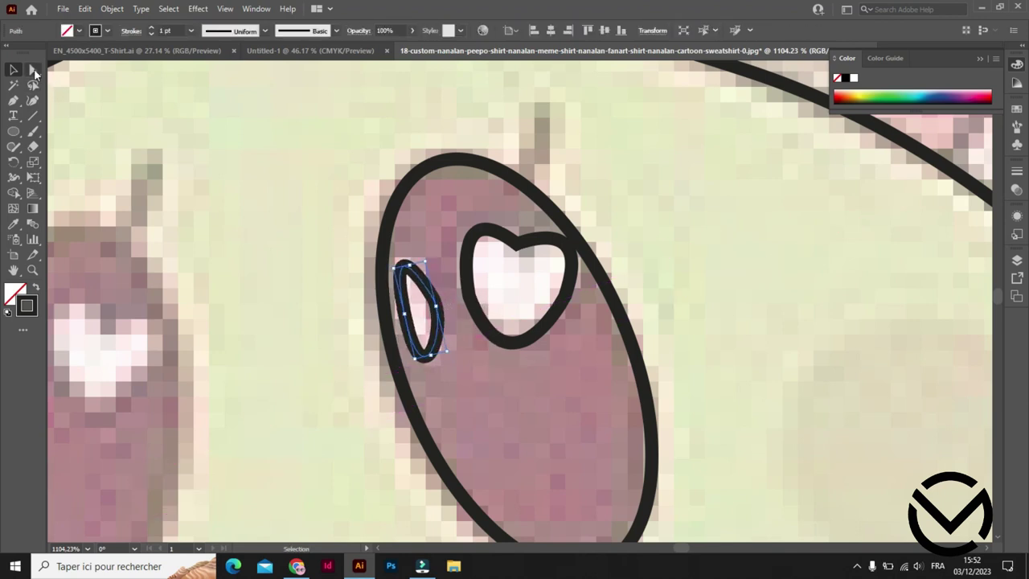
click(438, 318)
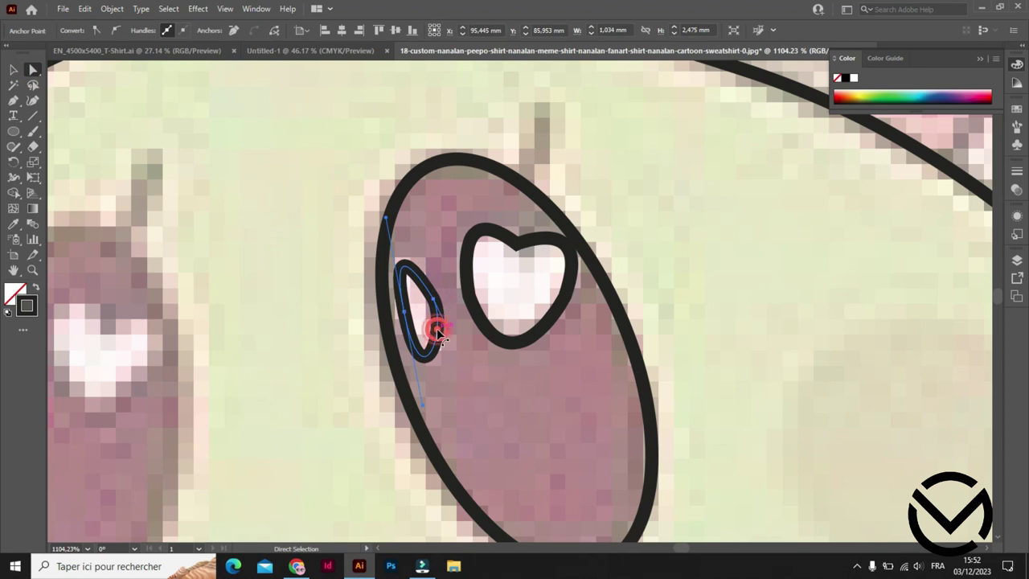
click(427, 312)
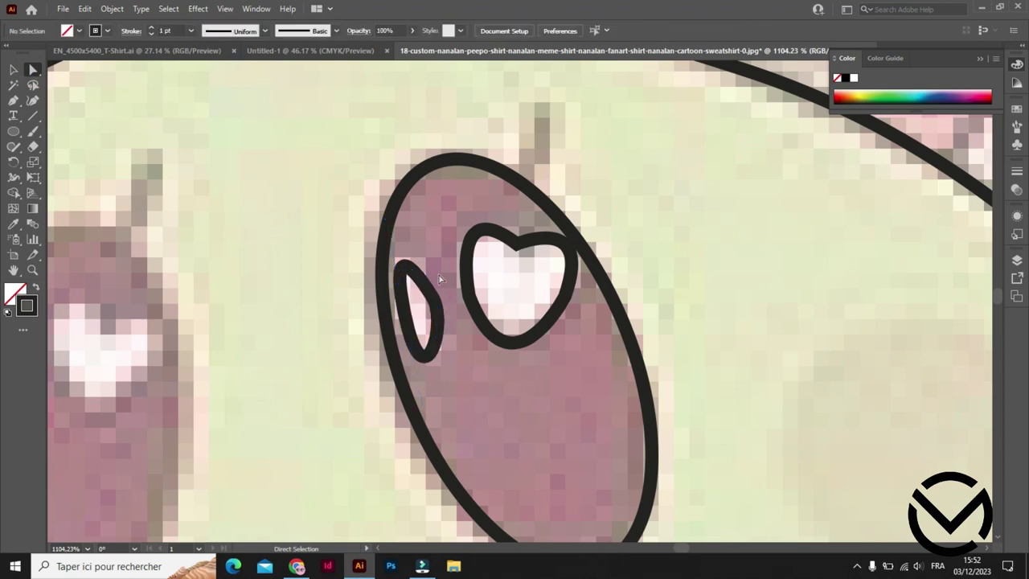
click(32, 270)
drag(603, 333, 297, 351)
Zoom out to the whole face and rotate the left-eye oval to fit.
click(12, 71)
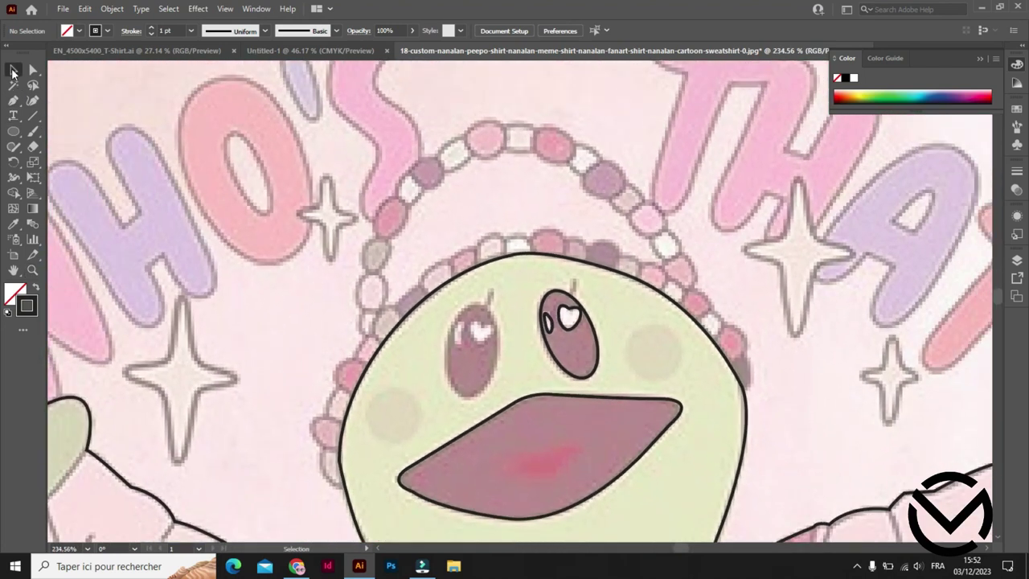
mouse_move(525, 354)
mouse_down()
mouse_move(546, 344)
mouse_move(464, 358)
mouse_move(508, 368)
mouse_move(499, 367)
mouse_up()
click(527, 366)
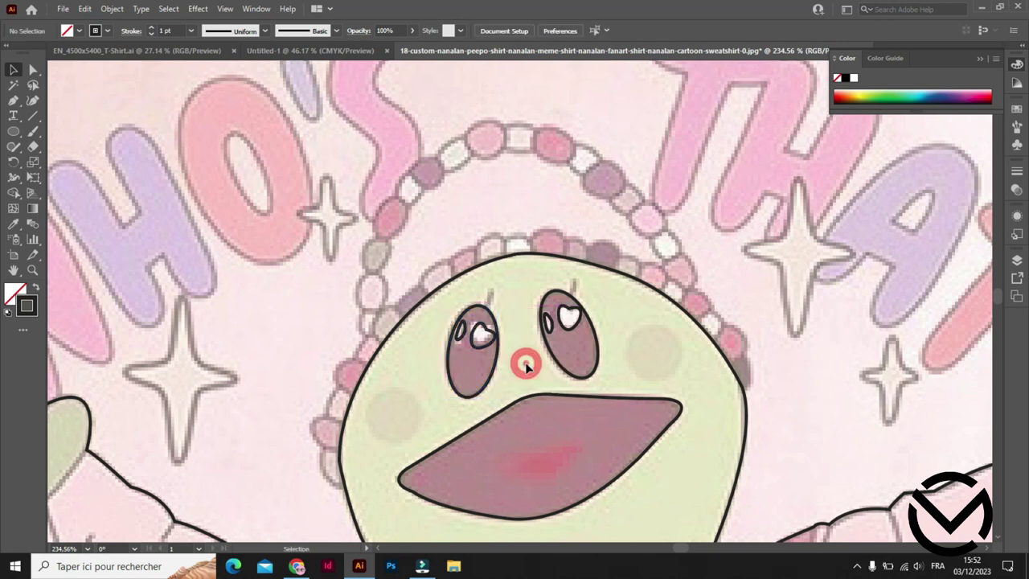
scroll(514, 354, up, 1)
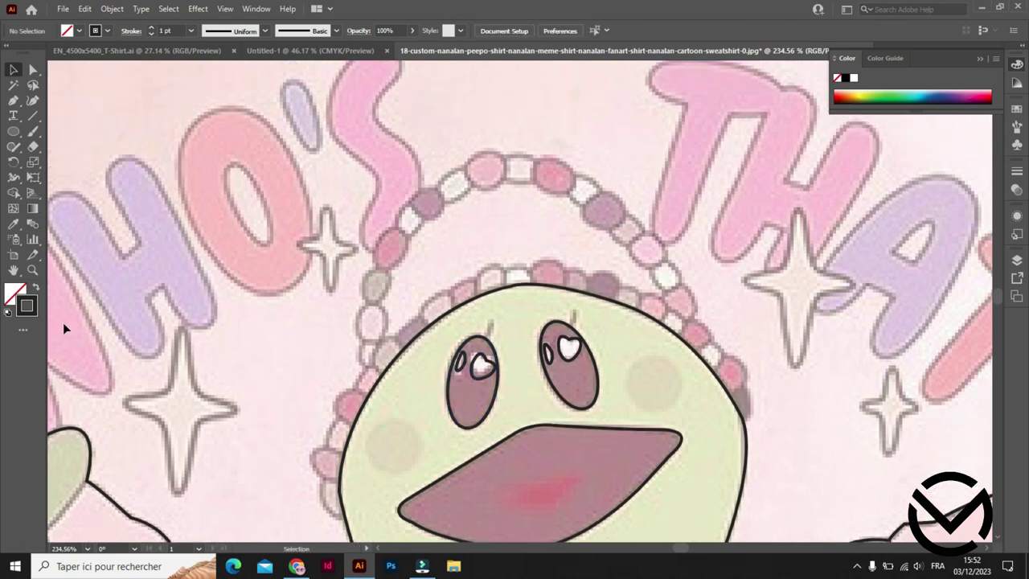
Start a lash path above the right eye, then select the left-eye oval.
click(14, 99)
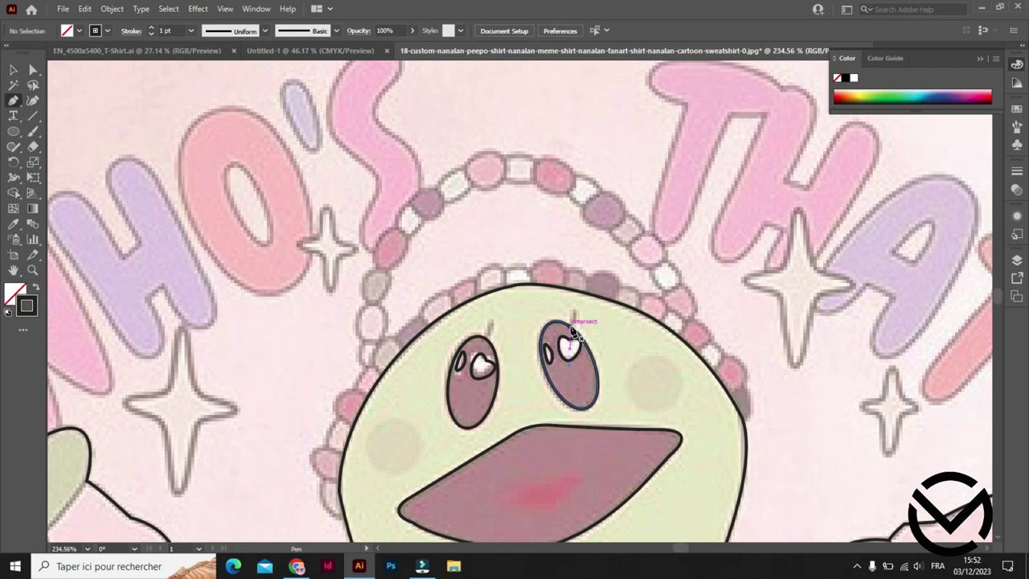
drag(575, 304, 562, 328)
key(v)
click(485, 336)
click(490, 321)
click(480, 342)
Draw the curved lash stroke above the left eye, retrying once, then deselect it.
click(13, 101)
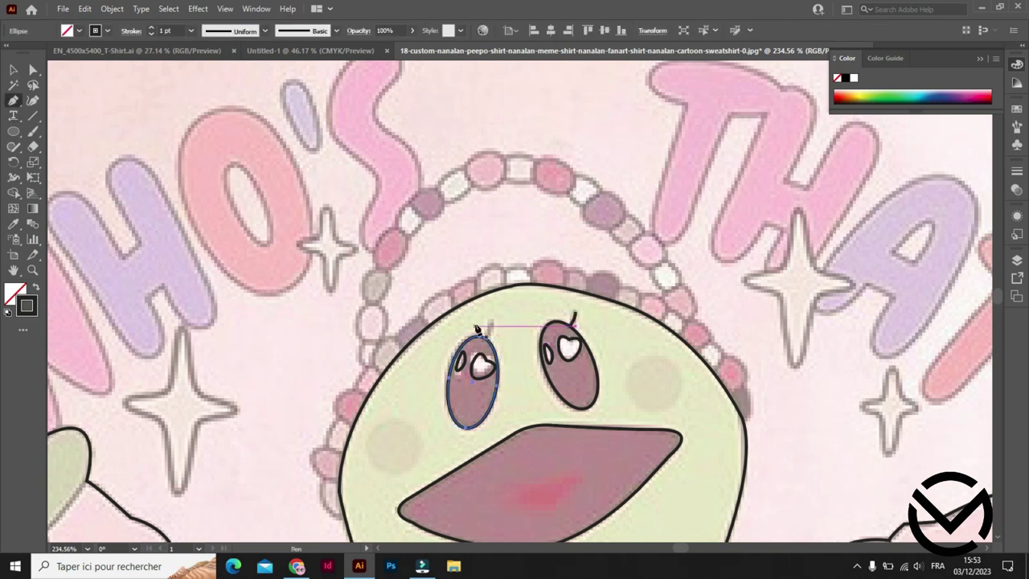
click(492, 325)
drag(493, 319, 487, 342)
click(493, 320)
drag(490, 333, 481, 344)
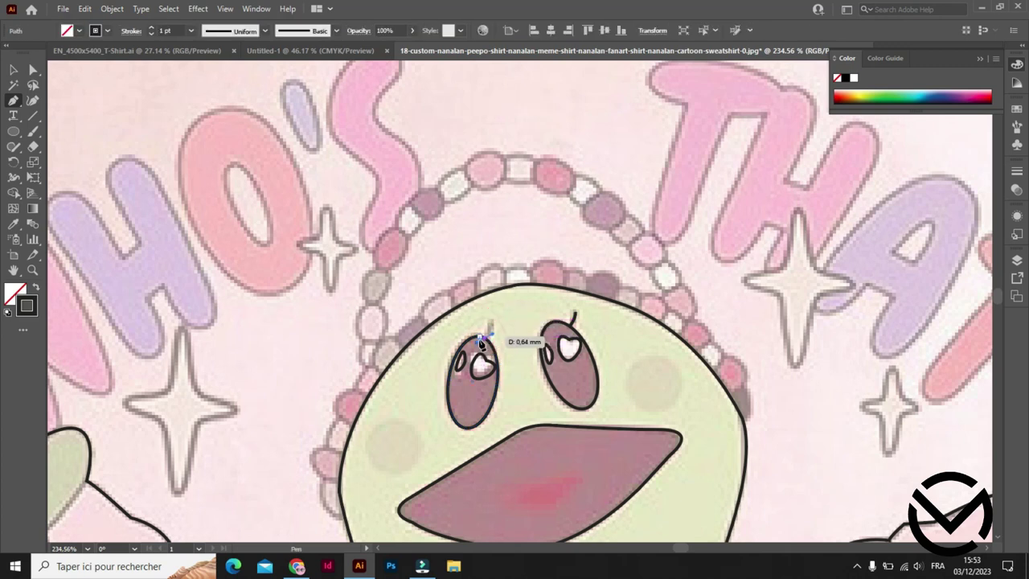
key(ctrl+z)
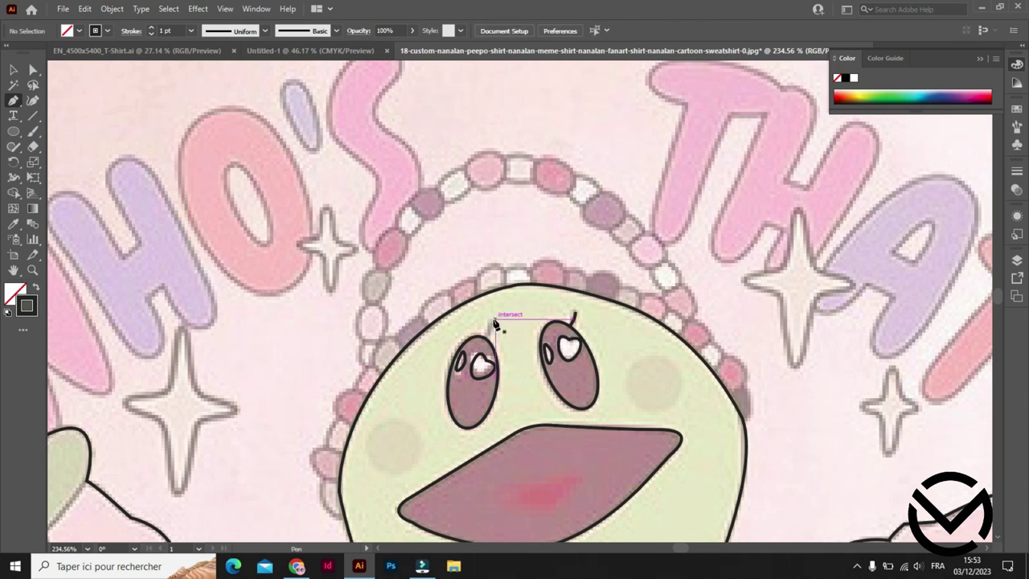
drag(493, 321, 487, 346)
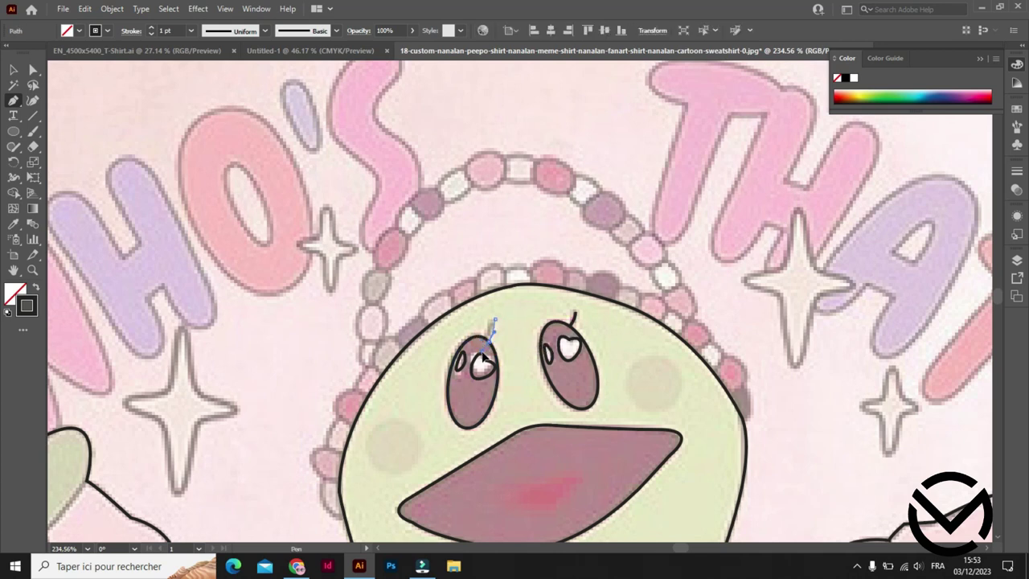
click(13, 69)
click(536, 404)
scroll(534, 404, down, 2)
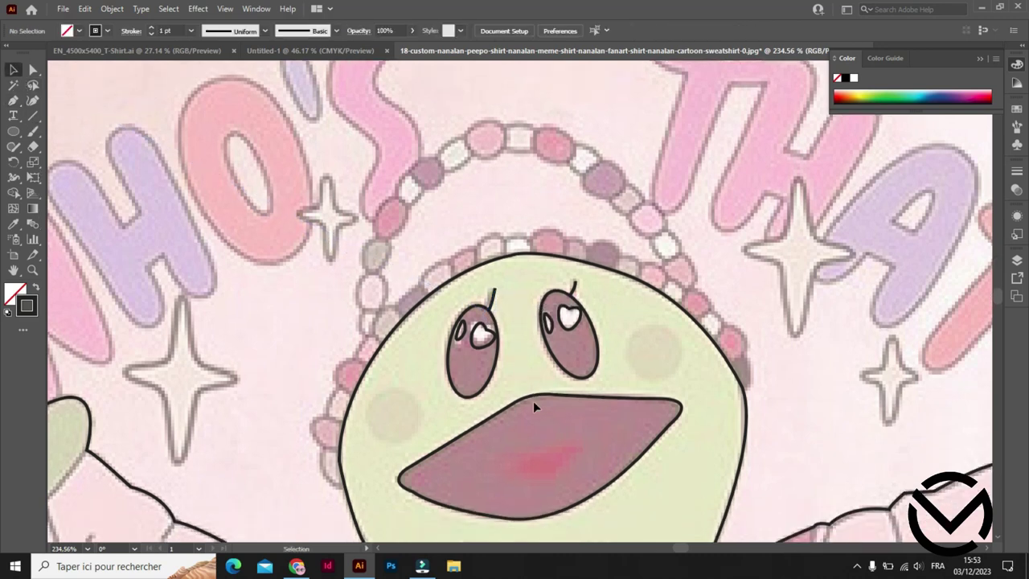
scroll(535, 404, down, 1)
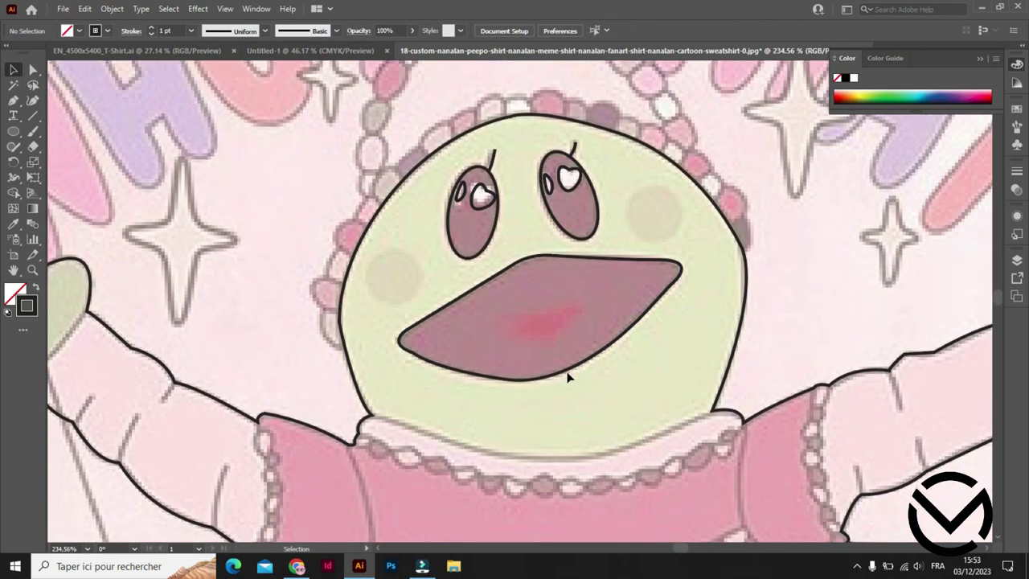
Draw a small oval bead and move it onto the face outline's right edge.
click(13, 131)
drag(741, 229, 761, 258)
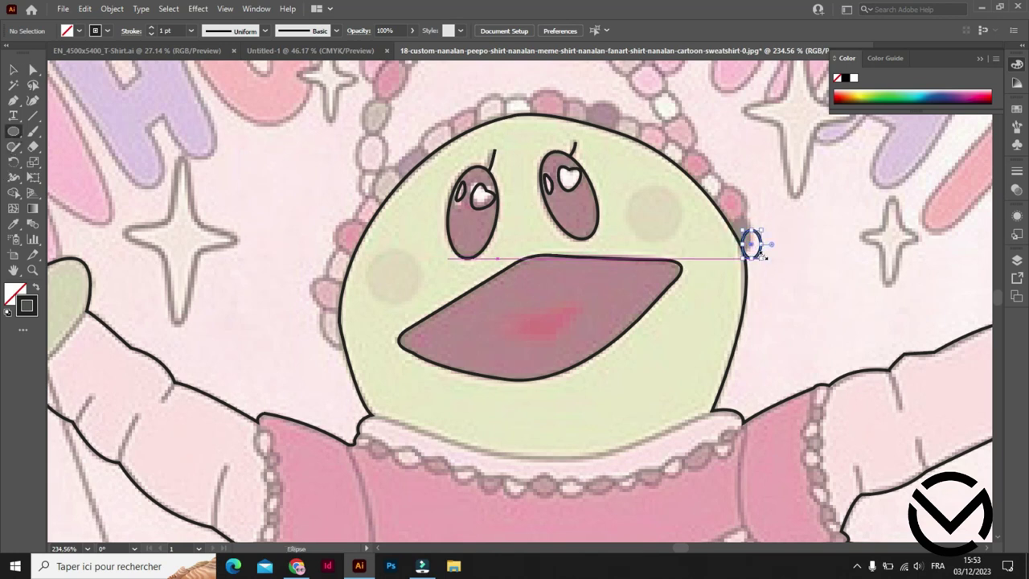
click(13, 71)
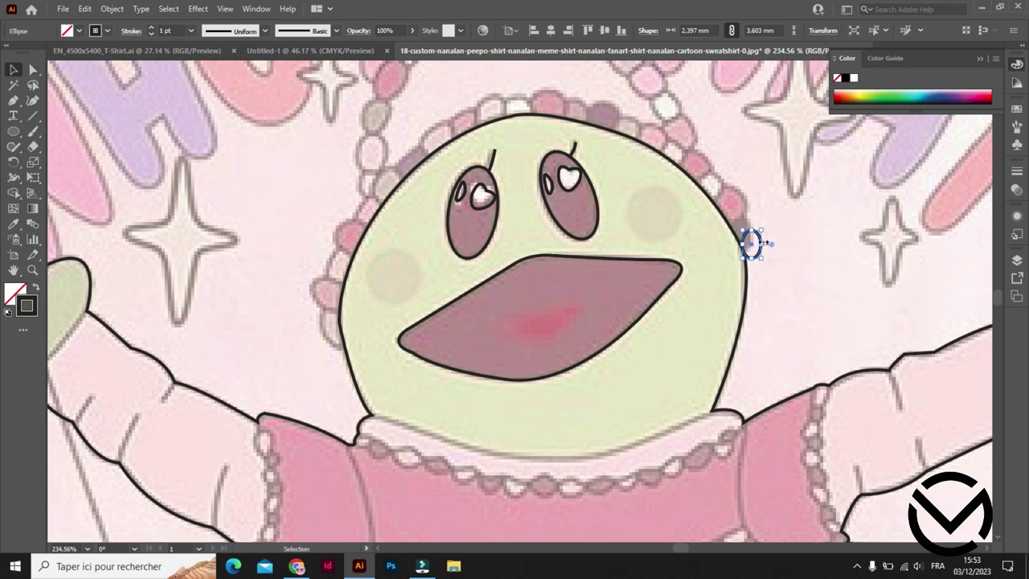
drag(753, 248, 746, 236)
click(769, 225)
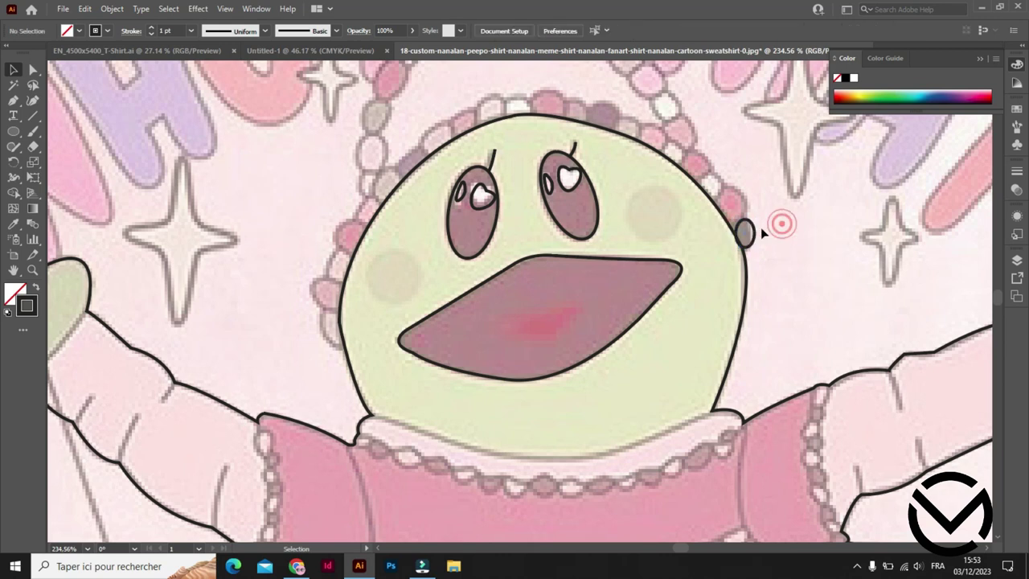
click(745, 228)
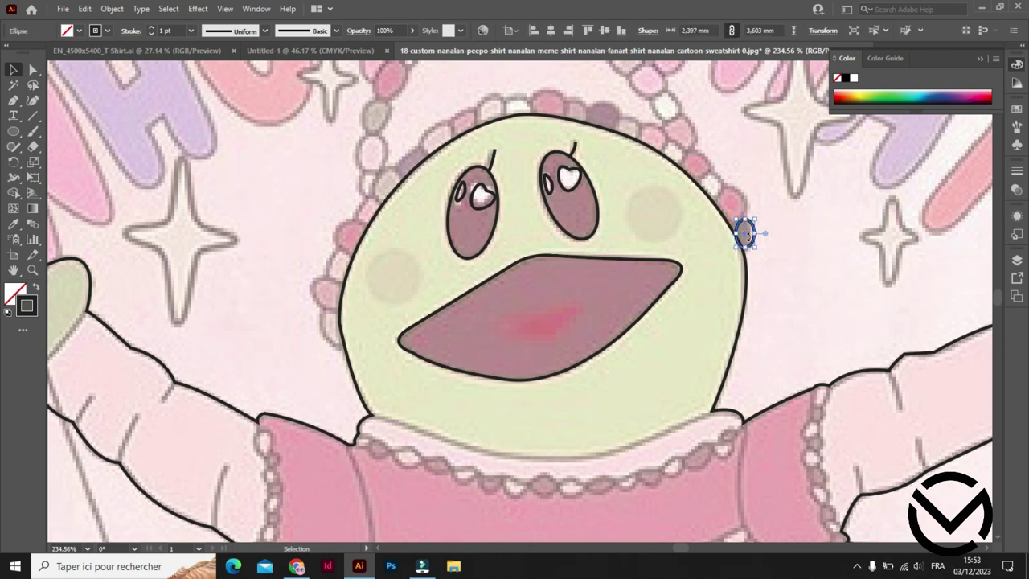
Place bead copies up the outline, tilting one about 16 degrees, then undo both copies.
mouse_move(744, 233)
mouse_down()
mouse_move(731, 205)
mouse_move(746, 185)
mouse_up()
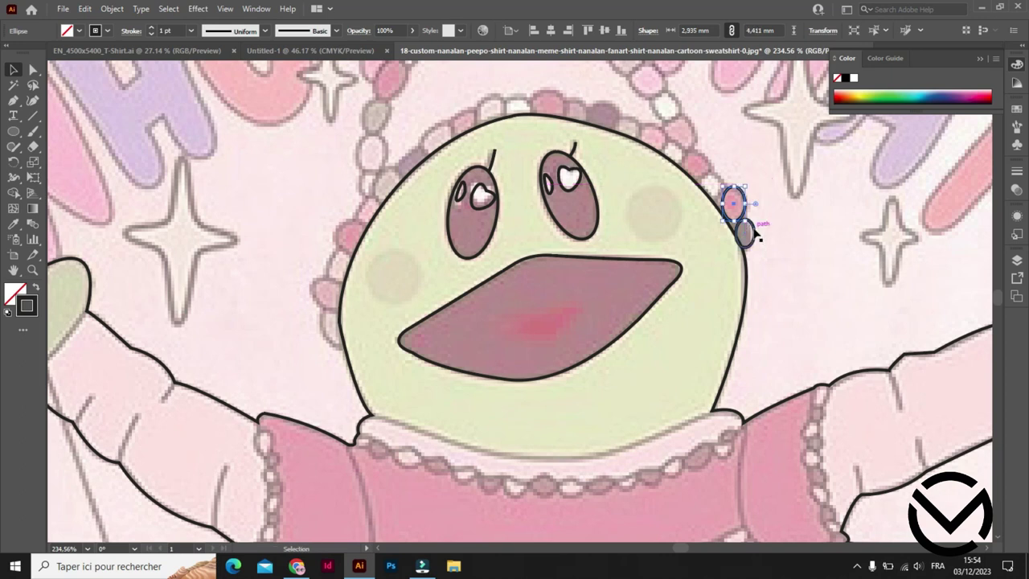
click(746, 233)
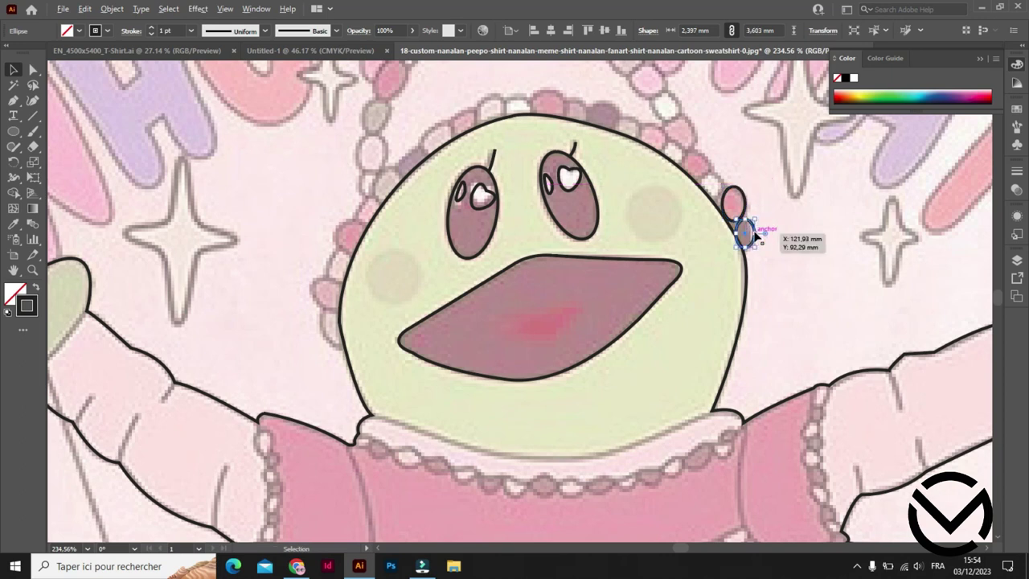
drag(746, 233, 712, 185)
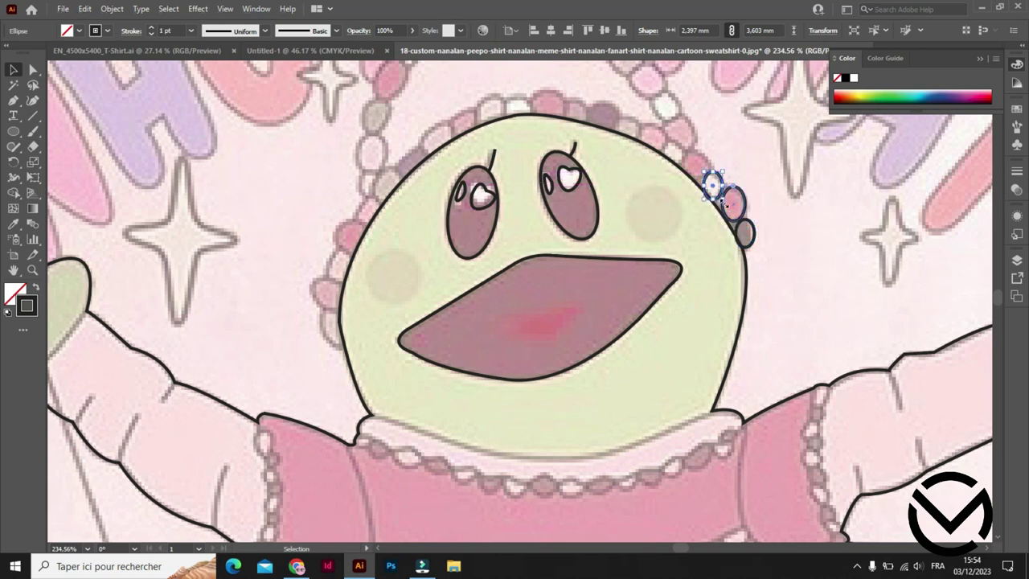
drag(726, 172, 717, 172)
click(34, 69)
key(ctrl+z)
key(ctrl+z)
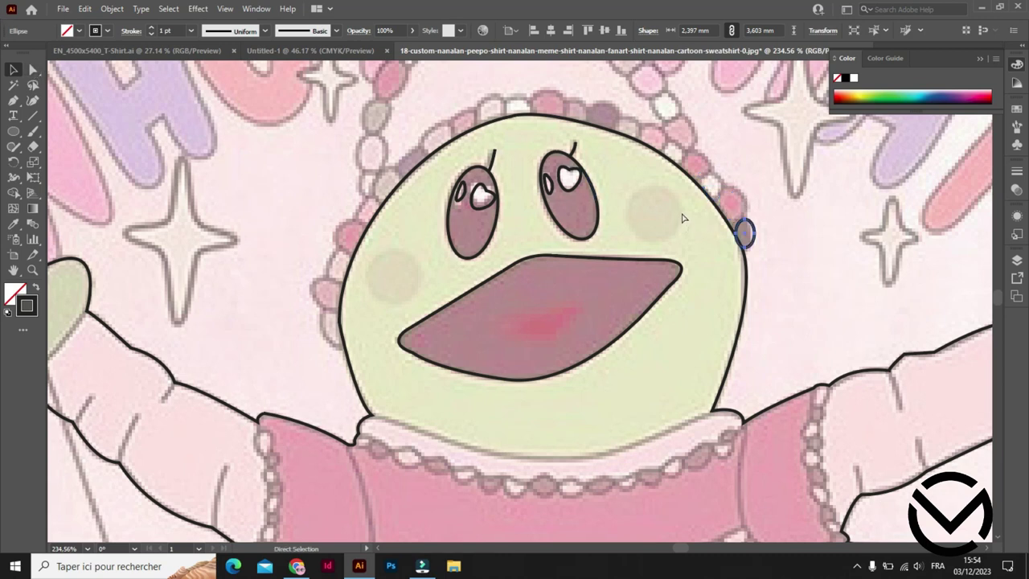
key(ctrl+z)
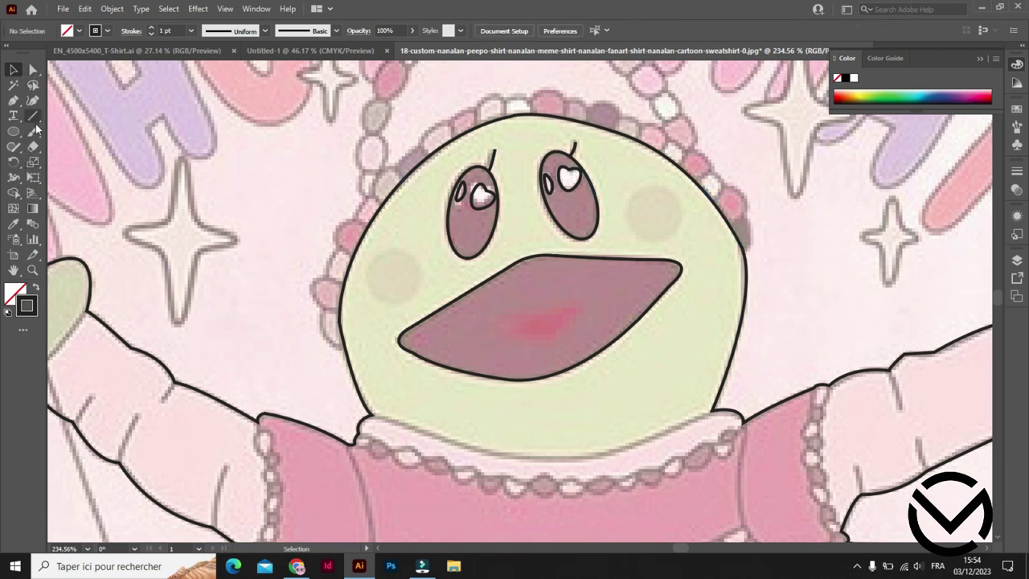
Switch to the Blob Brush and paint a black test blob on the left background.
drag(32, 129, 66, 128)
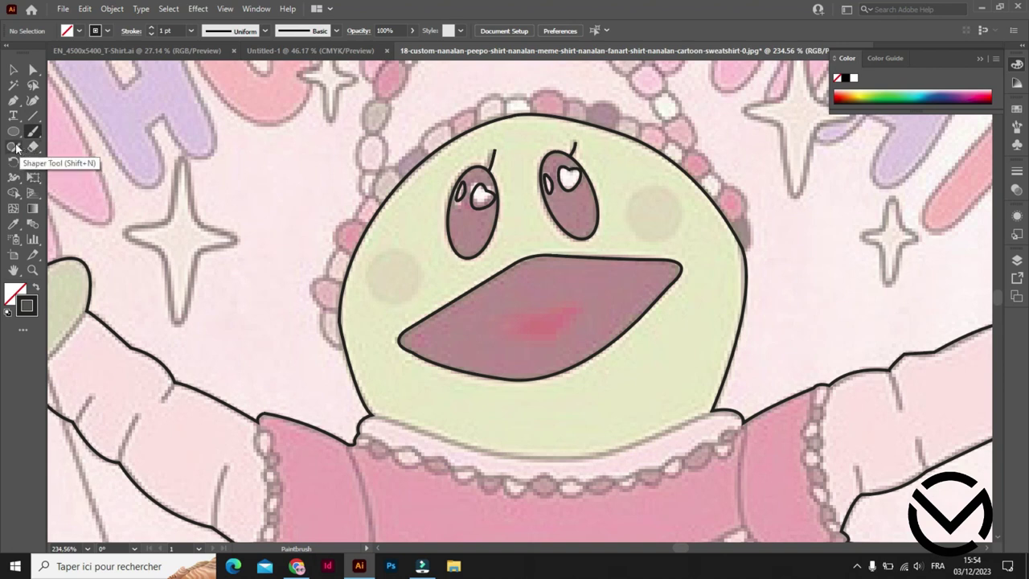
right_click(245, 176)
click(236, 172)
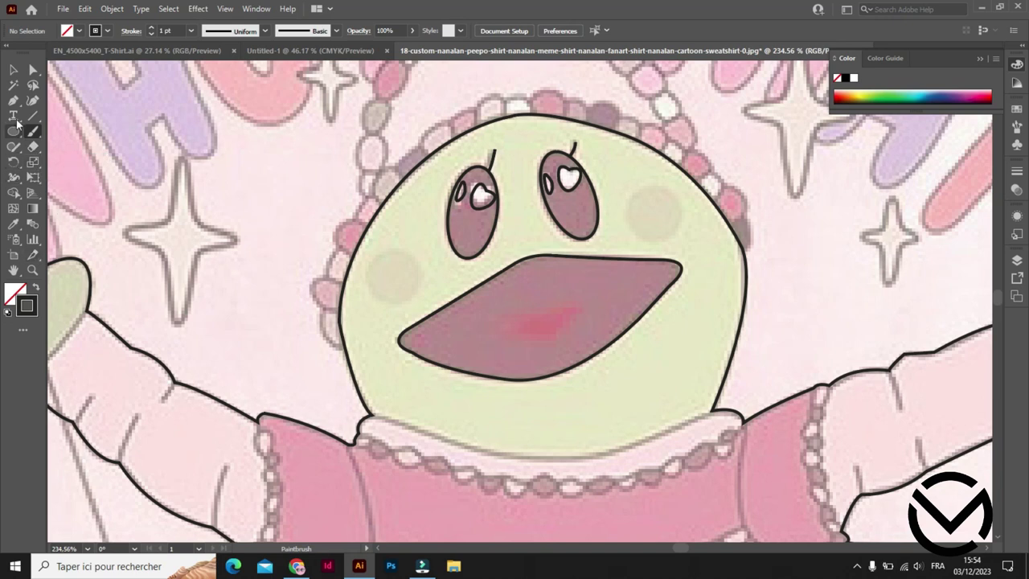
click(13, 70)
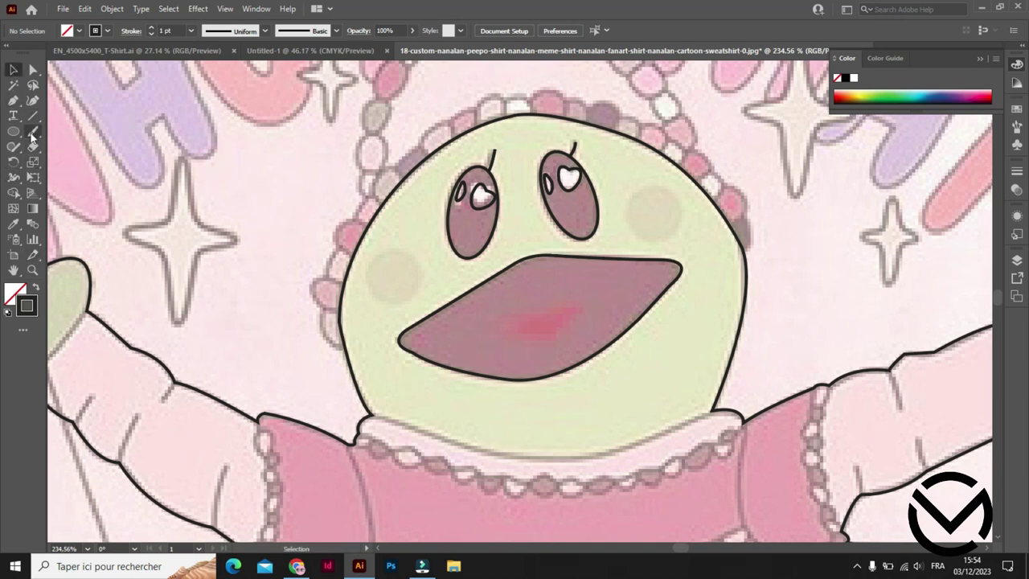
right_click(32, 131)
click(113, 147)
drag(217, 201, 249, 189)
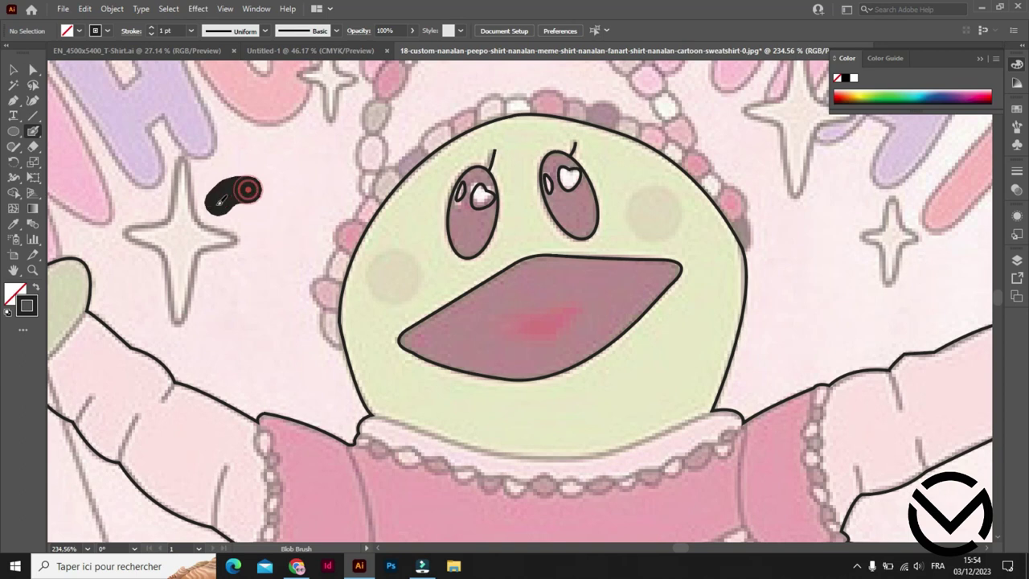
Try stroke weights 0.25 and 1 pt and brush options, undoing the test blobs.
click(151, 36)
click(150, 35)
click(150, 35)
click(150, 28)
drag(238, 245, 238, 286)
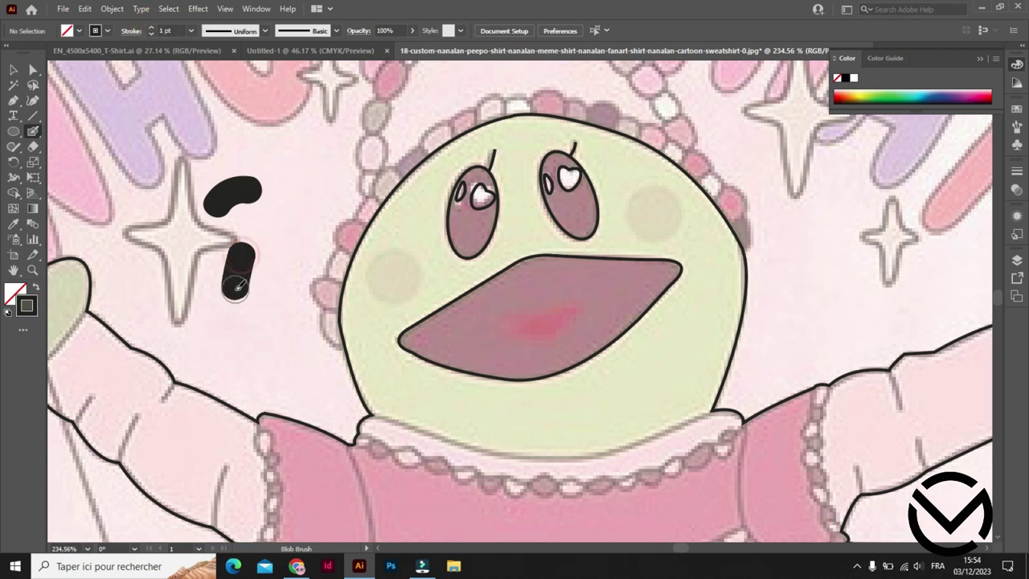
key(ctrl+z)
key(ctrl+z)
key(ctrl+z)
key(ctrl+z)
key(ctrl+z)
key(ctrl+z)
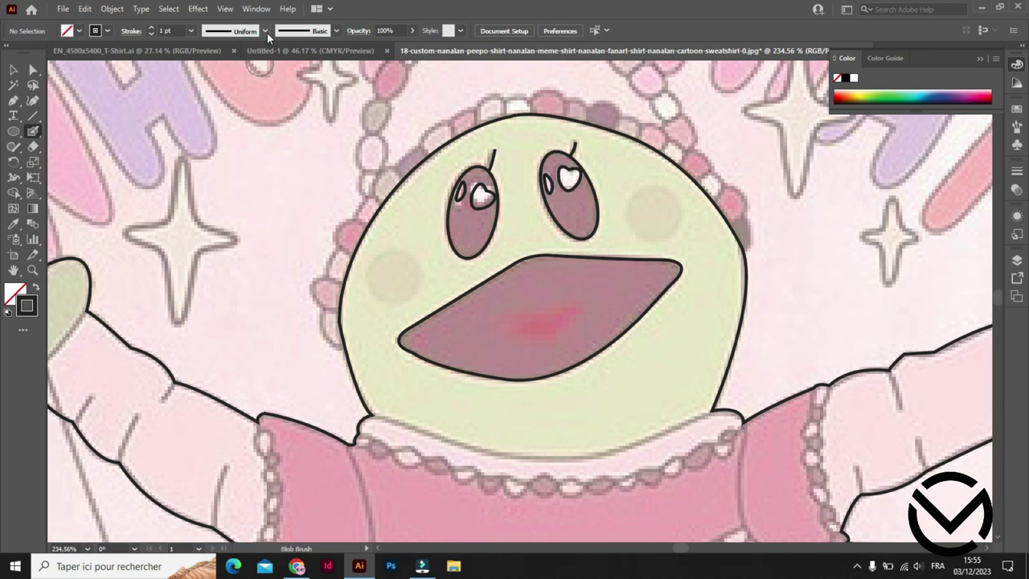
click(265, 31)
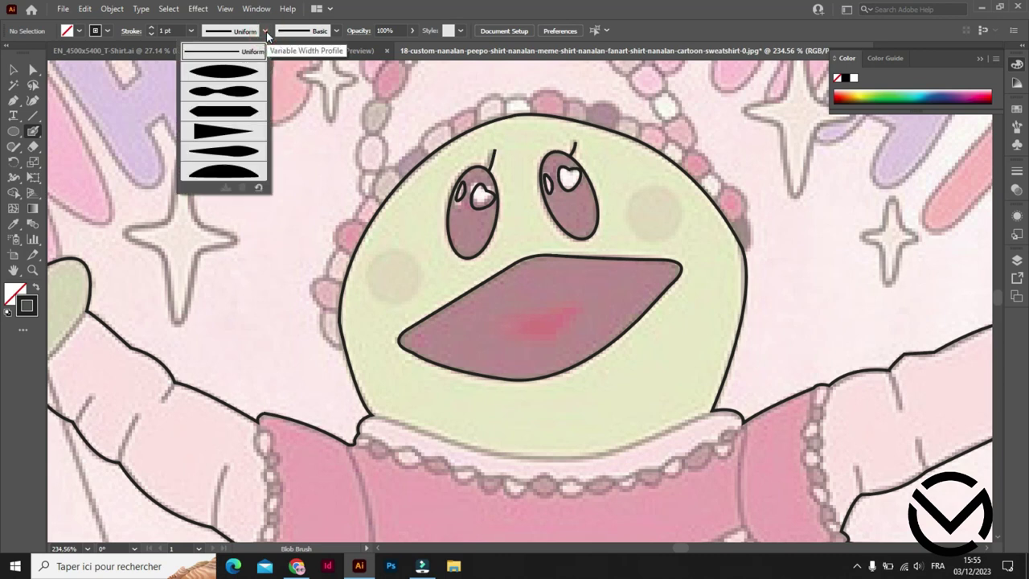
click(336, 32)
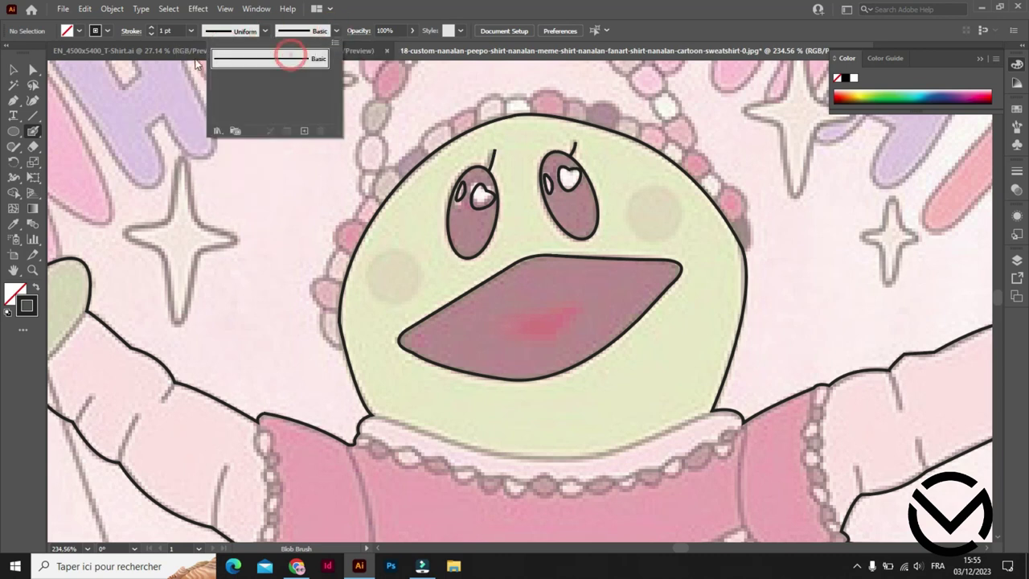
click(151, 33)
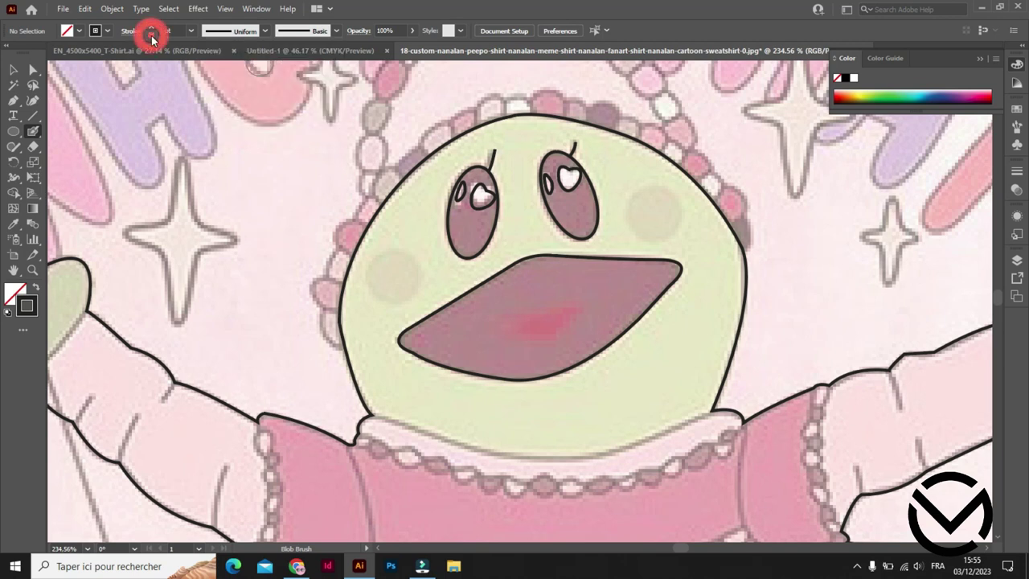
click(151, 31)
drag(249, 158, 226, 195)
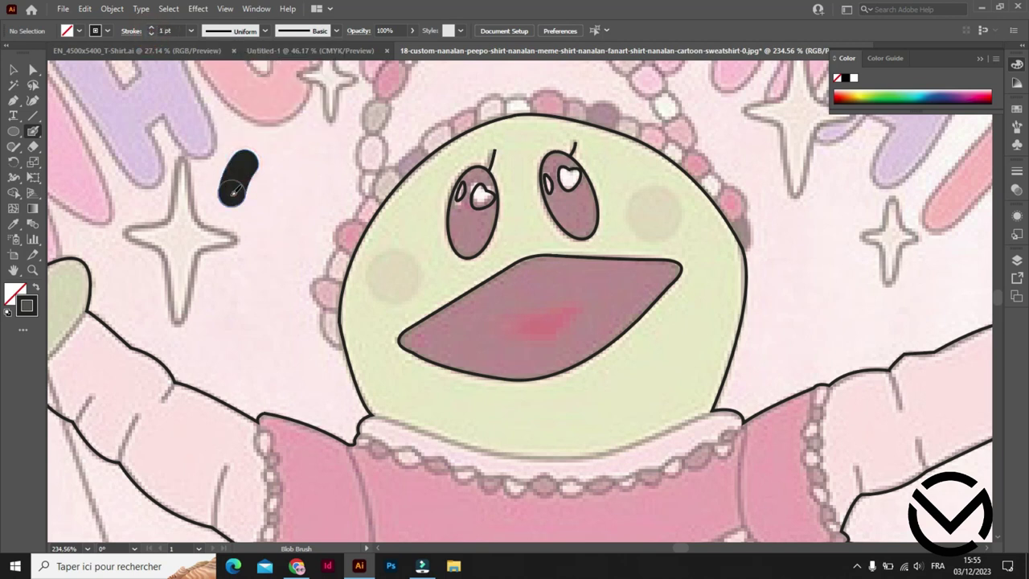
key(ctrl+z)
key(ctrl+z)
key(ctrl+z)
Pick the Pencil Tool from the Shaper flyout and undo a test pencil stroke.
click(33, 131)
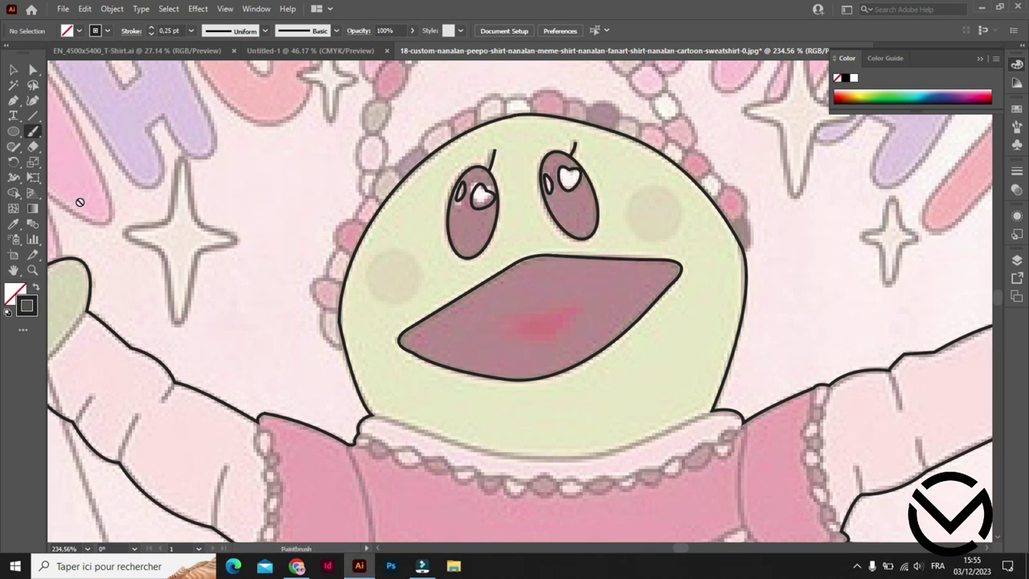
click(33, 163)
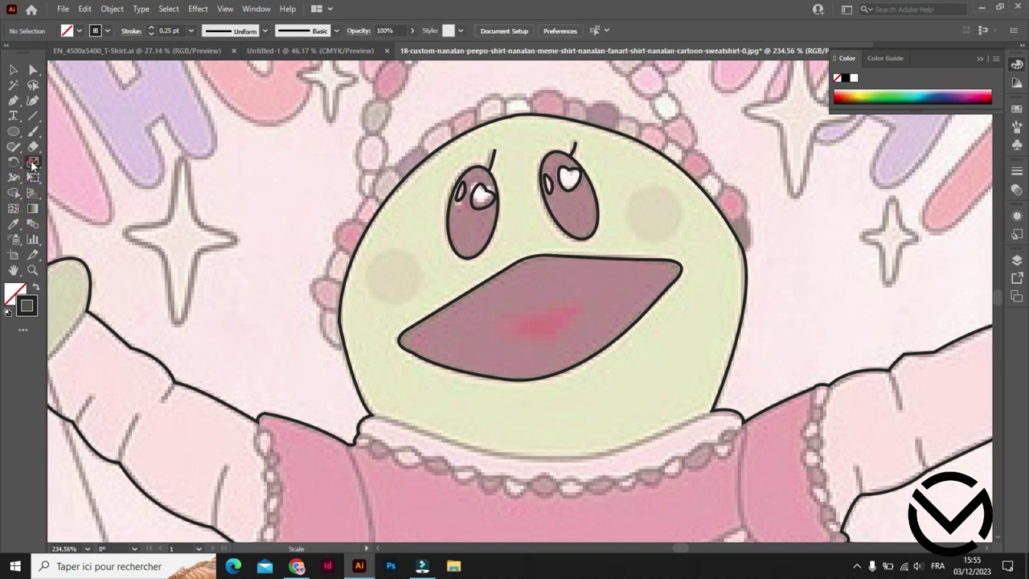
click(18, 148)
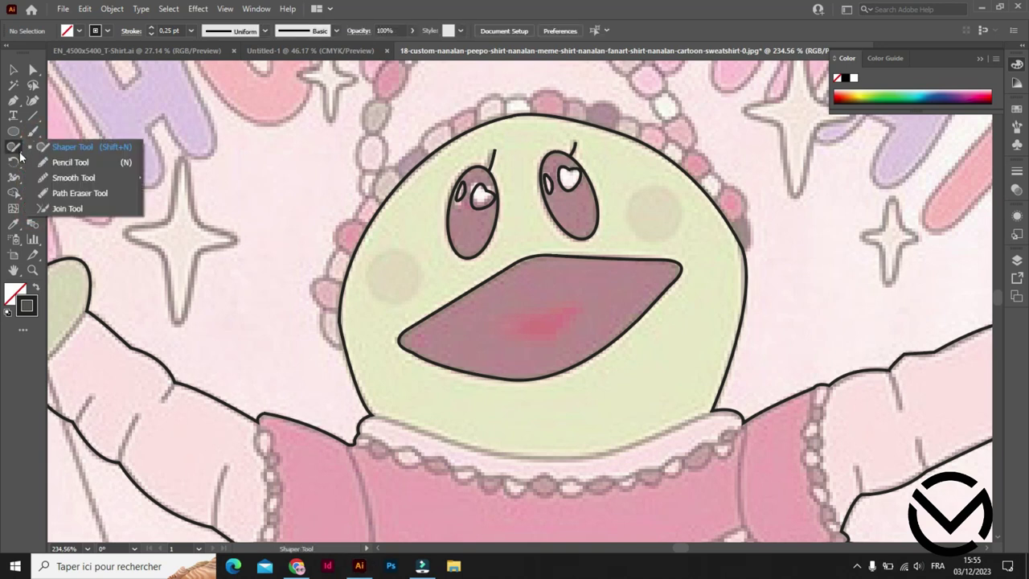
click(70, 162)
drag(266, 176, 252, 210)
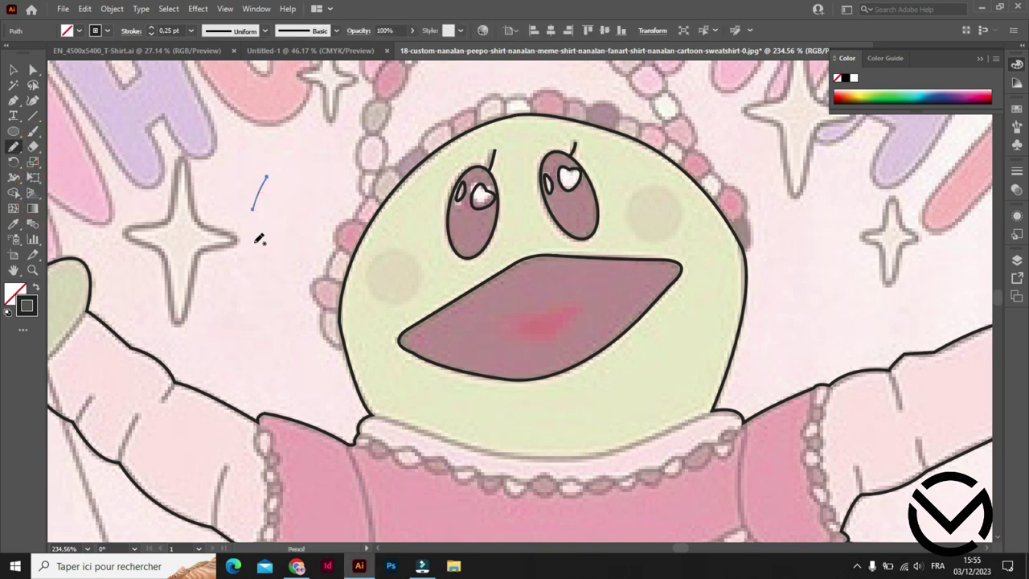
key(ctrl+z)
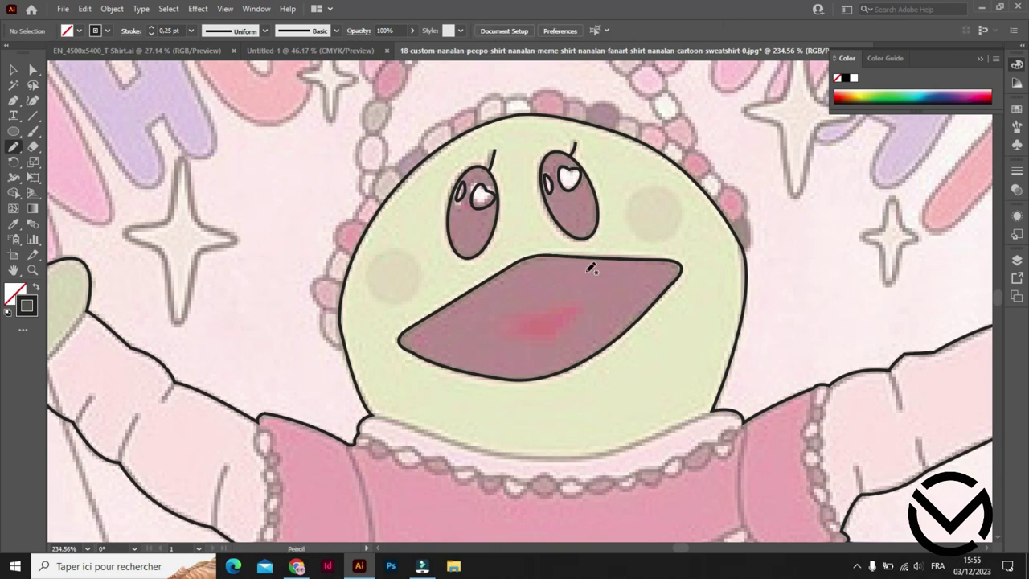
Zoom in and pencil-trace the grey, small and pink beads at the head's right edge.
key(z)
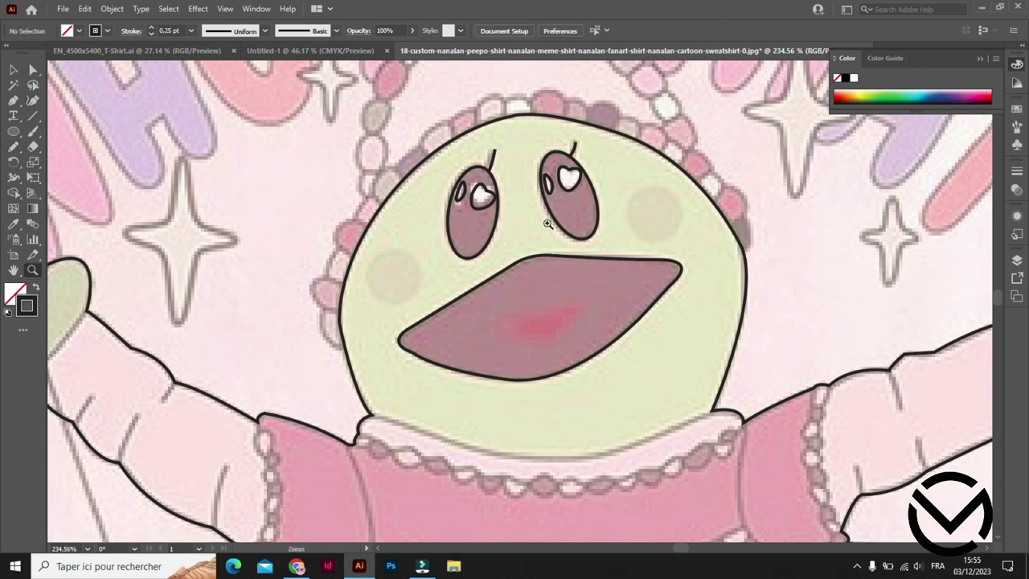
drag(723, 239, 774, 214)
click(14, 147)
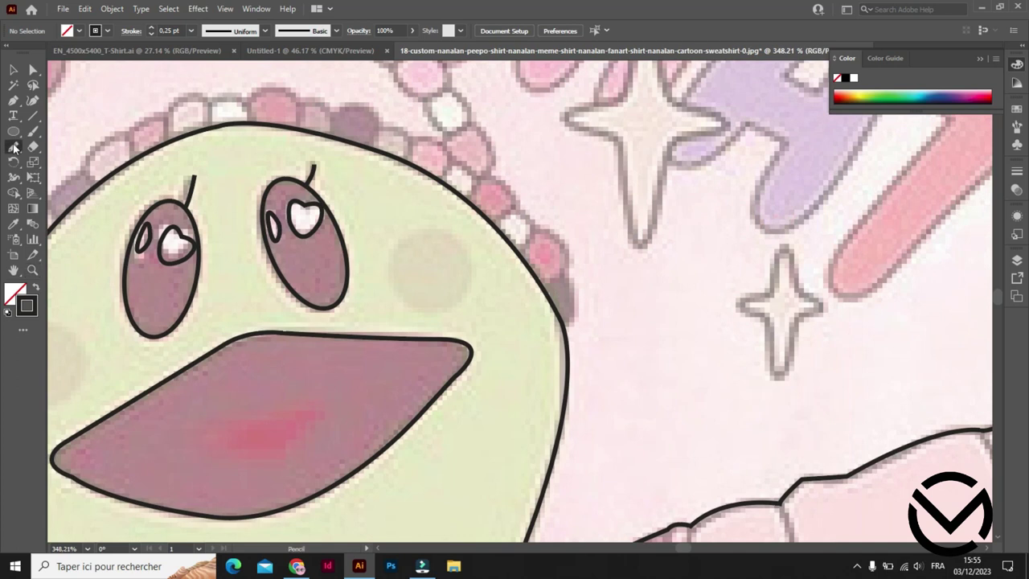
drag(550, 279, 577, 280)
drag(567, 320, 556, 229)
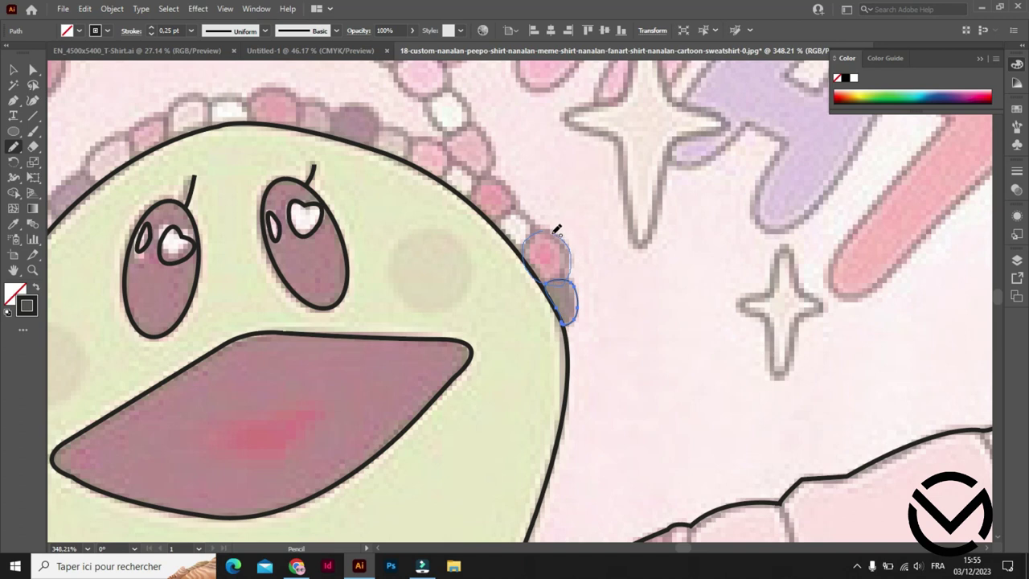
scroll(575, 241, up, 1)
scroll(547, 261, up, 2)
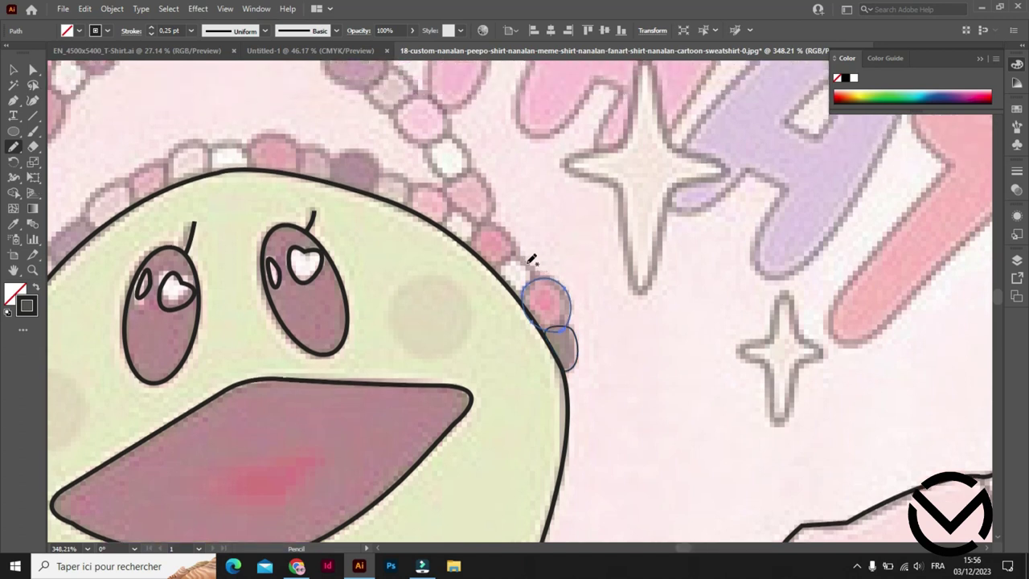
mouse_move(505, 263)
mouse_down()
mouse_move(511, 283)
mouse_move(538, 253)
mouse_up()
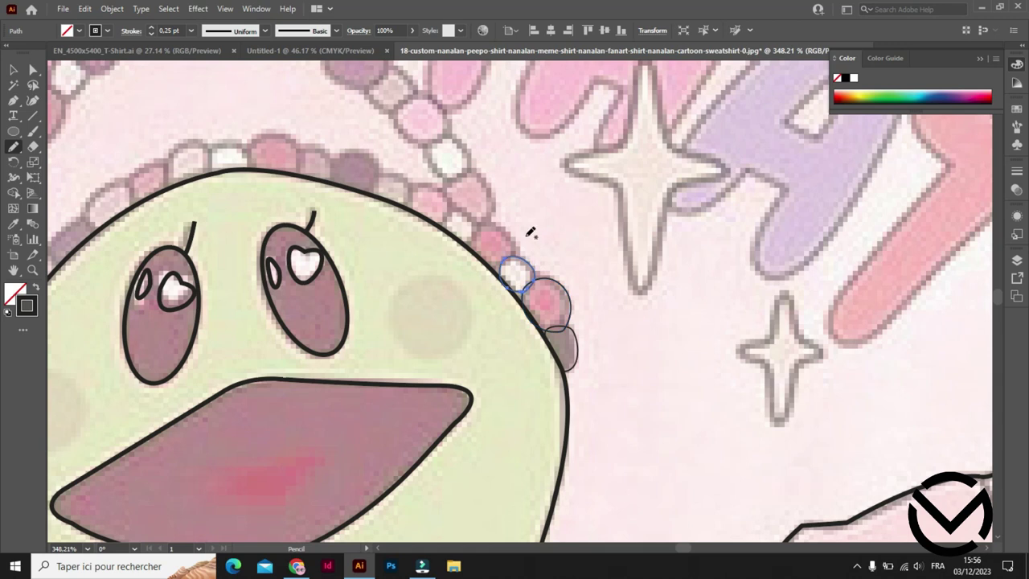
scroll(526, 234, up, 2)
scroll(518, 235, up, 1)
mouse_move(545, 249)
mouse_down()
mouse_move(527, 277)
mouse_move(543, 250)
mouse_up()
Select all four bead outlines and set their stroke weight to 0.75 pt.
click(13, 70)
click(609, 357)
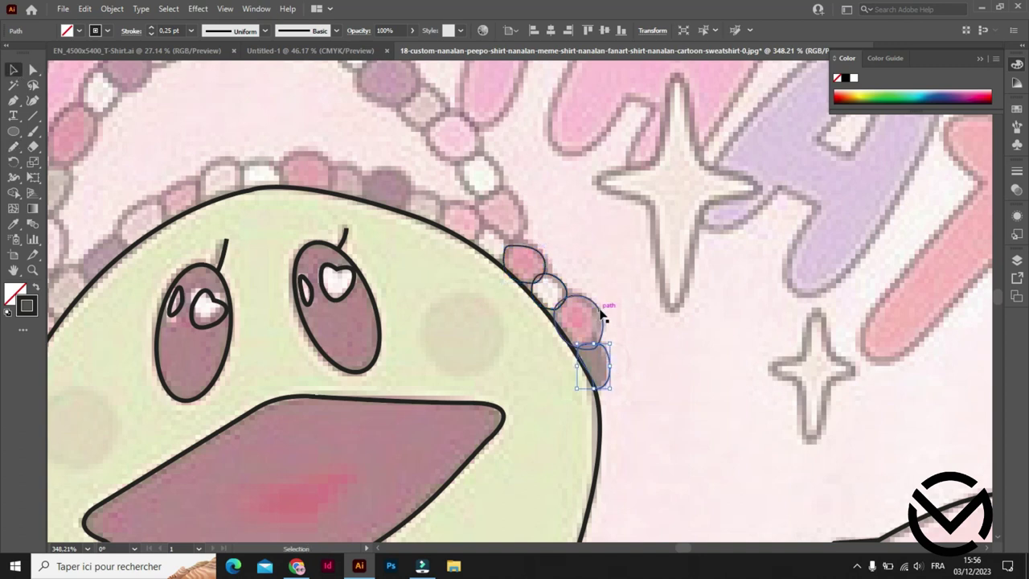
shift+click(585, 315)
shift+click(553, 286)
shift+click(537, 253)
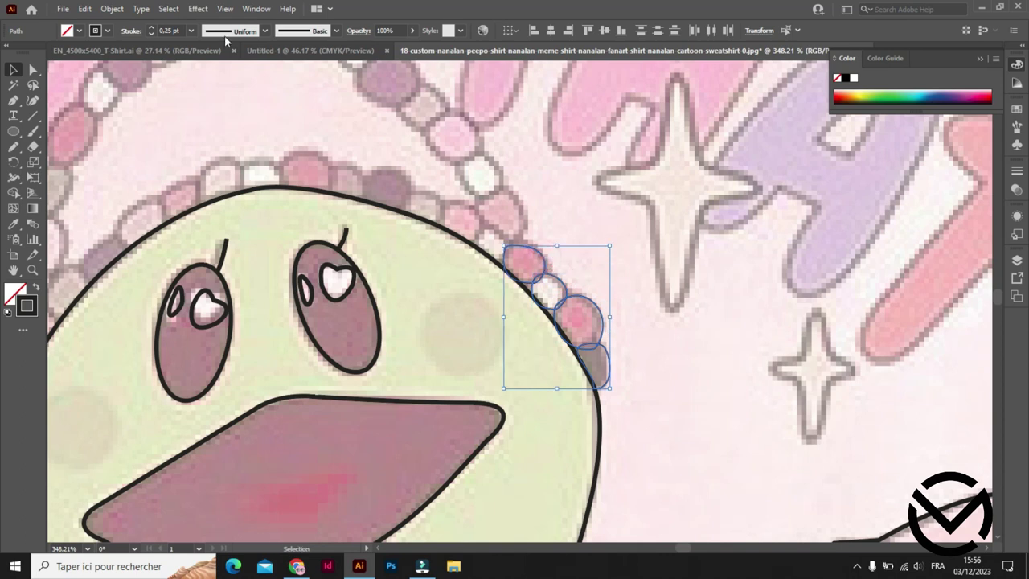
click(152, 28)
click(552, 207)
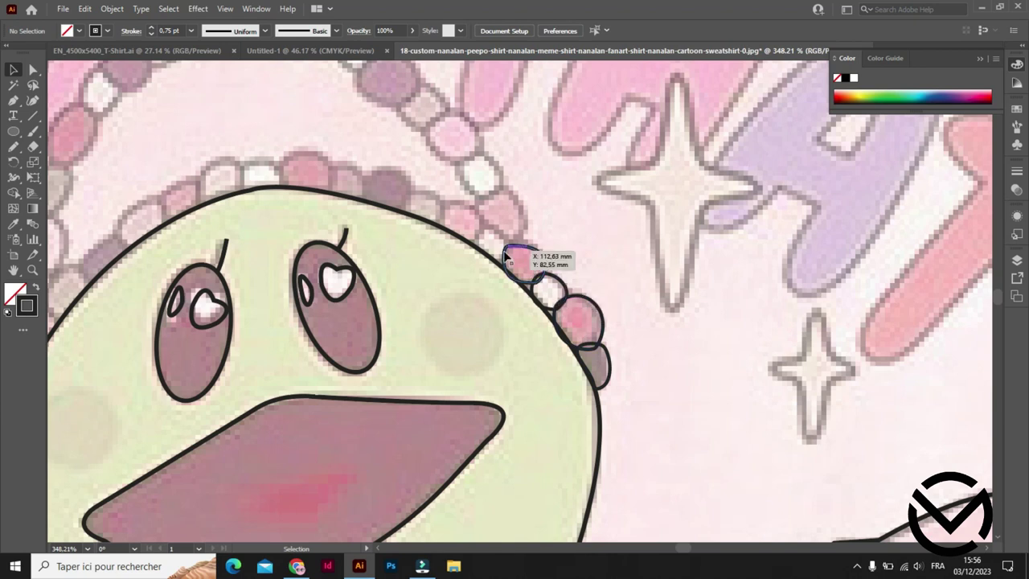
click(13, 147)
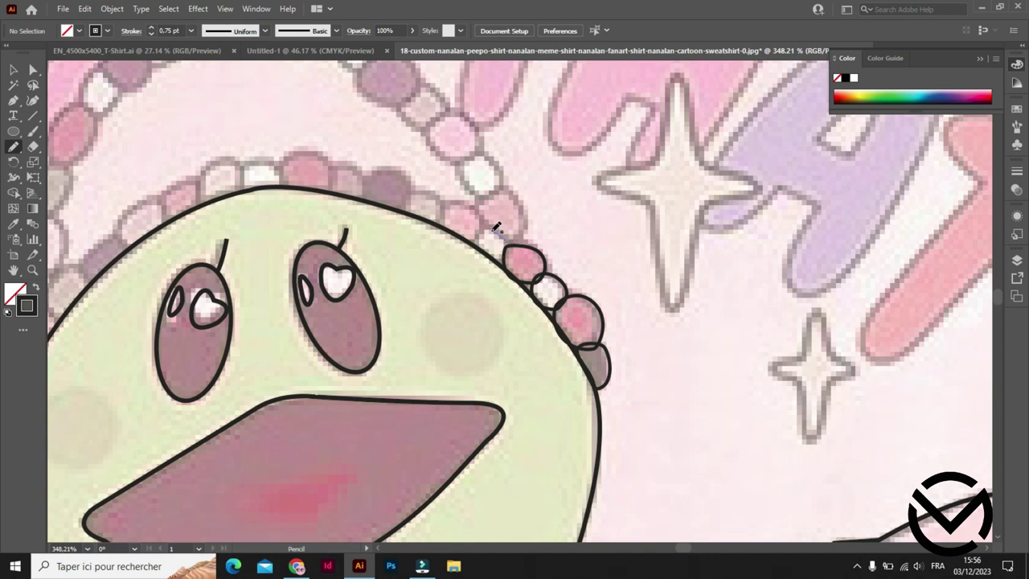
Loop around the white, pink and purple beads at the head's upper edge.
mouse_move(477, 238)
mouse_down()
mouse_move(528, 211)
mouse_move(489, 206)
mouse_move(479, 249)
mouse_move(523, 233)
mouse_move(484, 218)
mouse_move(519, 229)
mouse_up()
drag(485, 153, 471, 190)
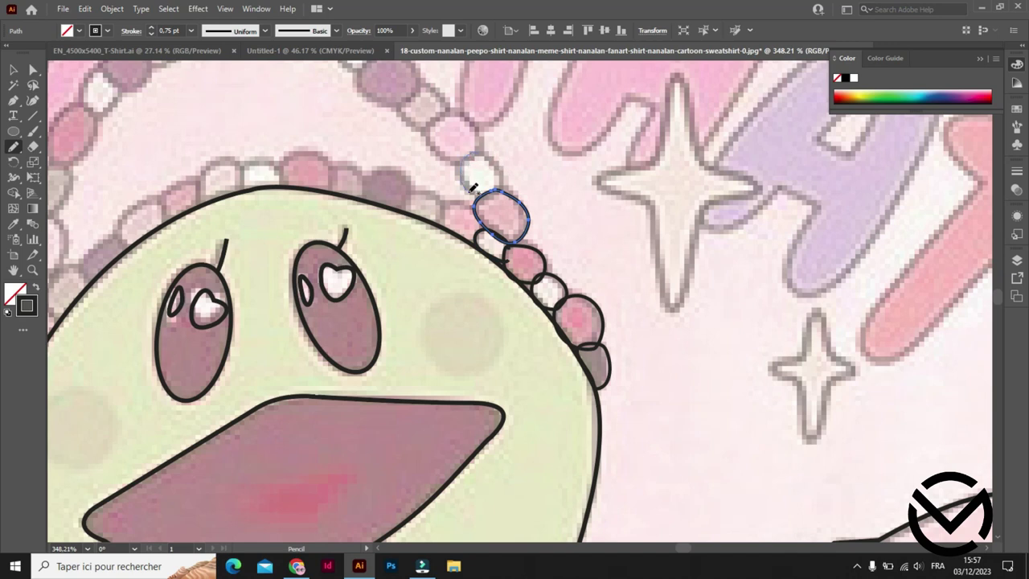
drag(491, 153, 475, 148)
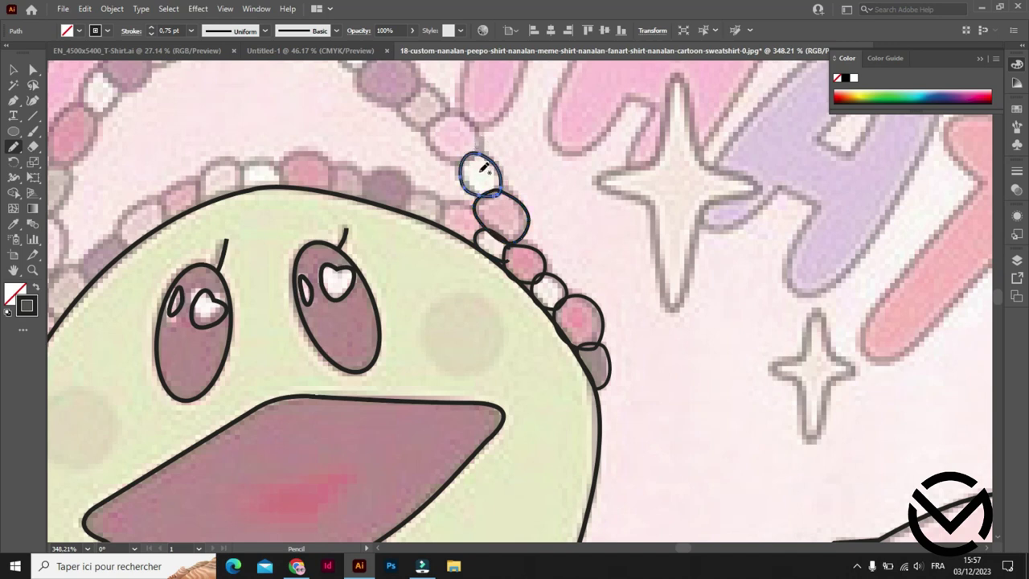
scroll(484, 166, up, 3)
drag(482, 269, 460, 235)
mouse_move(451, 280)
mouse_down()
mouse_move(445, 220)
mouse_move(432, 206)
mouse_move(445, 225)
mouse_up()
drag(385, 169, 398, 168)
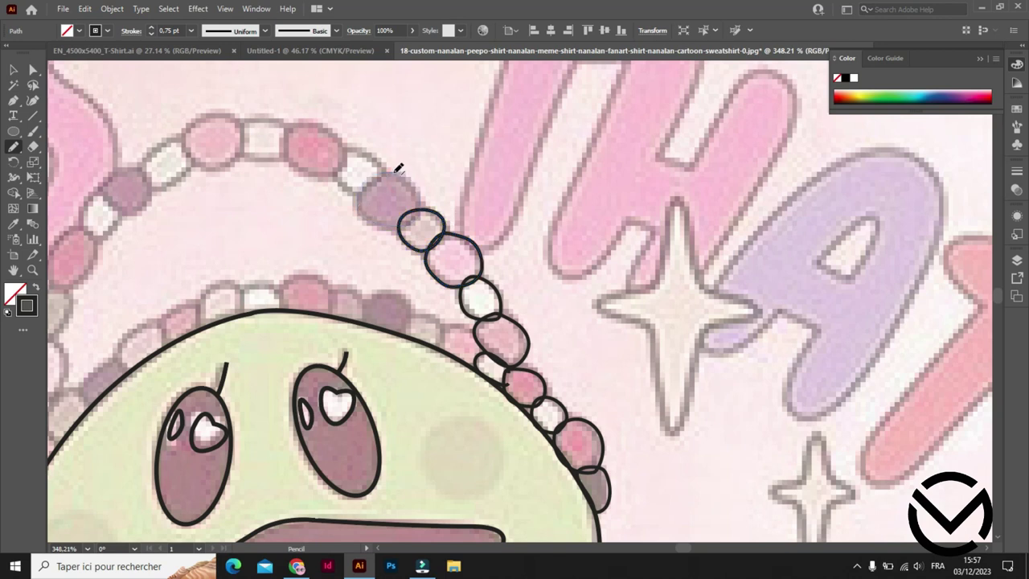
drag(393, 165, 552, 229)
Outline the alternating pink and white beads leftward across the arch.
drag(508, 197, 510, 199)
drag(446, 183, 452, 193)
mouse_move(398, 171)
mouse_down()
mouse_move(401, 230)
mouse_move(402, 167)
mouse_up()
mouse_move(352, 195)
mouse_down()
mouse_move(328, 243)
mouse_move(355, 201)
mouse_up()
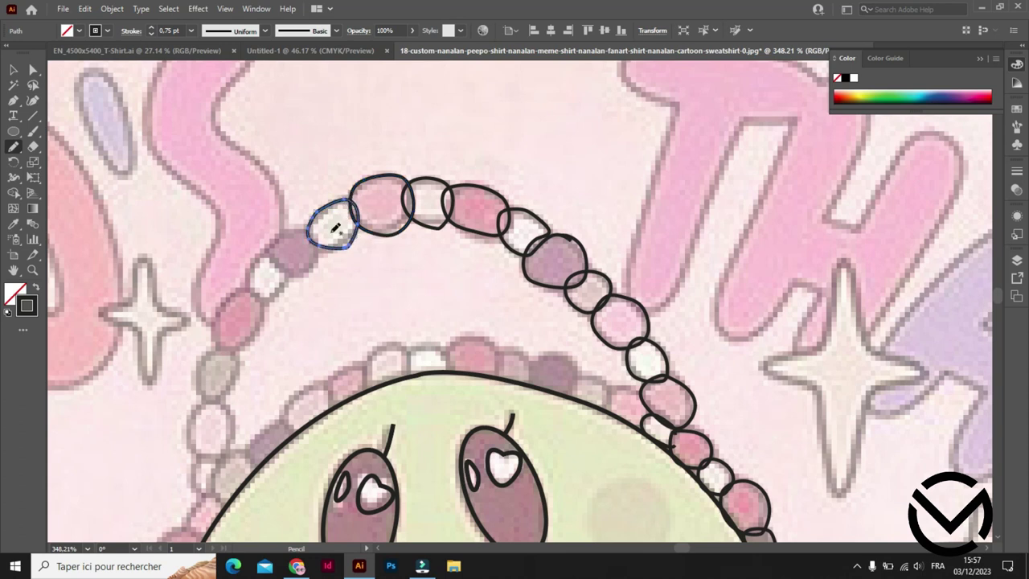
mouse_move(306, 229)
mouse_down()
mouse_move(271, 230)
mouse_move(321, 264)
mouse_move(310, 233)
mouse_up()
drag(252, 258, 287, 299)
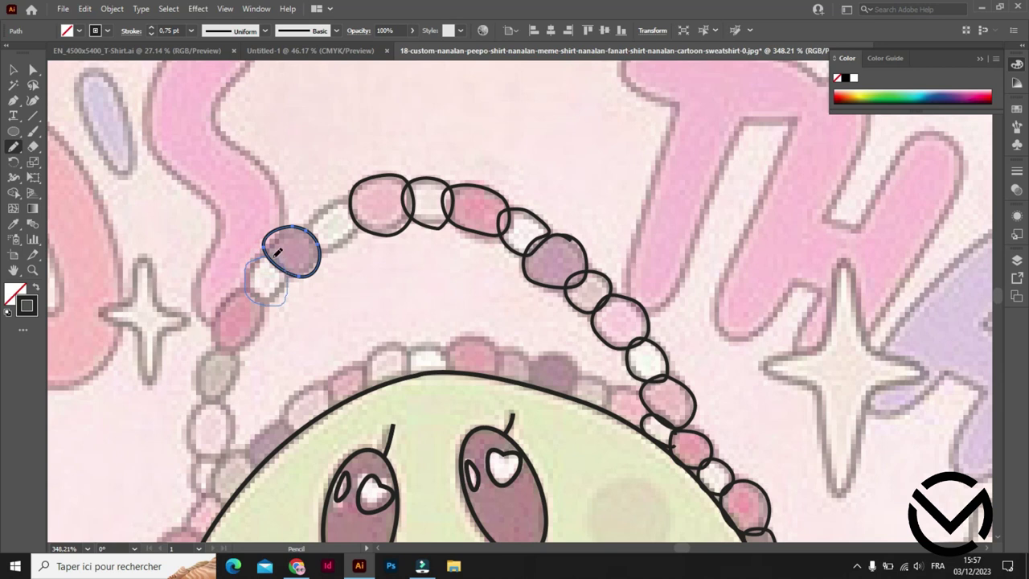
drag(275, 253, 248, 290)
mouse_move(333, 218)
mouse_down()
mouse_move(321, 202)
mouse_move(349, 246)
mouse_move(342, 197)
mouse_move(333, 201)
mouse_up()
drag(291, 229, 315, 276)
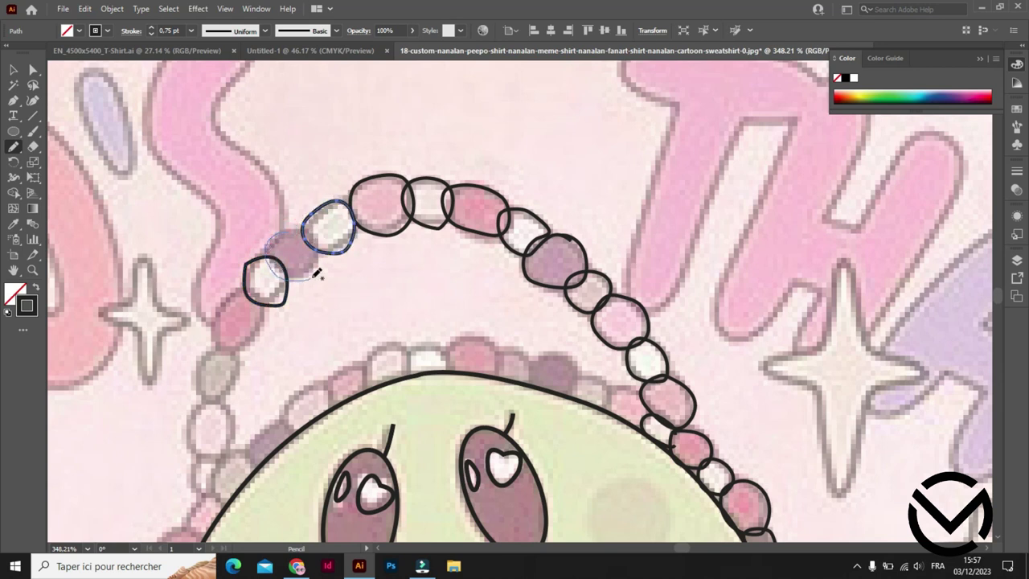
drag(302, 228, 304, 231)
Trace the pink, grey and lower beads down the arch, then begin a top-of-head bead.
scroll(311, 305, down, 2)
scroll(443, 232, up, 2)
mouse_move(404, 218)
mouse_down()
mouse_move(416, 225)
mouse_move(398, 223)
mouse_up()
mouse_move(351, 285)
mouse_down()
mouse_move(347, 313)
mouse_move(385, 317)
mouse_move(371, 271)
mouse_move(362, 276)
mouse_up()
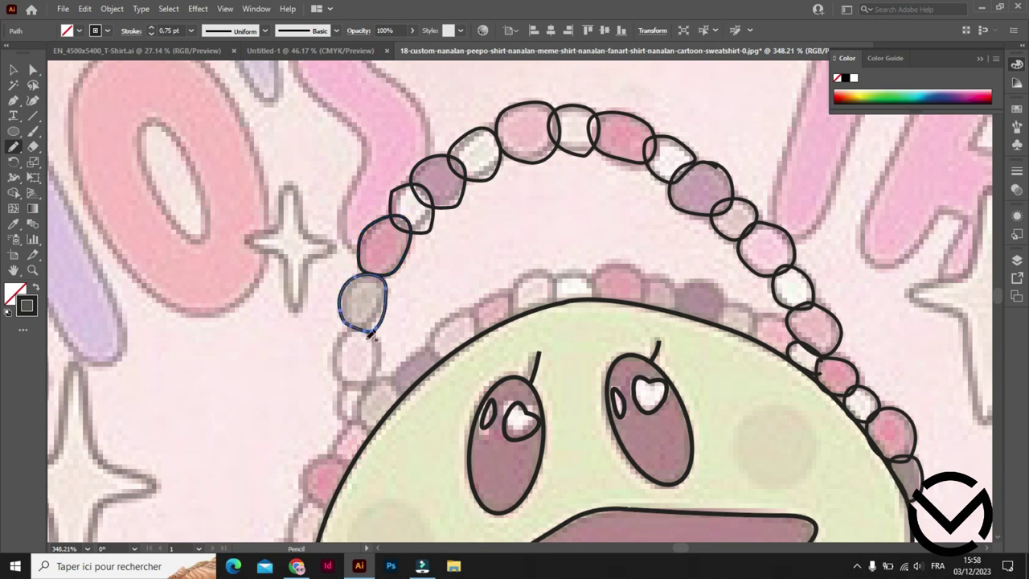
mouse_move(352, 328)
mouse_down()
mouse_move(338, 368)
mouse_move(383, 363)
mouse_move(355, 327)
mouse_up()
scroll(407, 341, down, 3)
scroll(482, 313, down, 2)
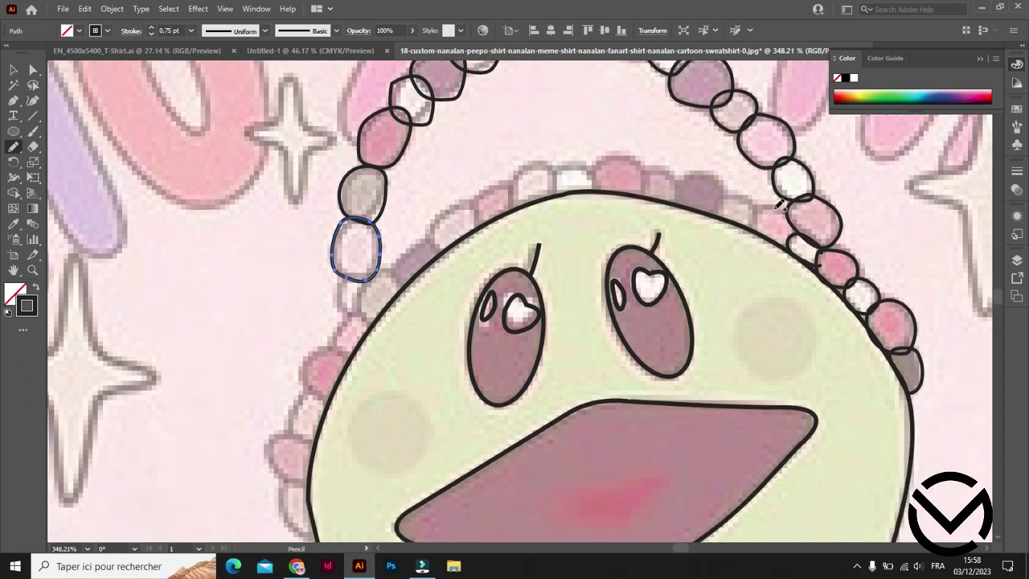
mouse_move(778, 205)
mouse_down()
mouse_move(776, 239)
mouse_move(754, 205)
mouse_move(713, 209)
mouse_move(718, 193)
mouse_move(682, 195)
mouse_move(635, 165)
mouse_move(593, 161)
mouse_move(599, 171)
mouse_up()
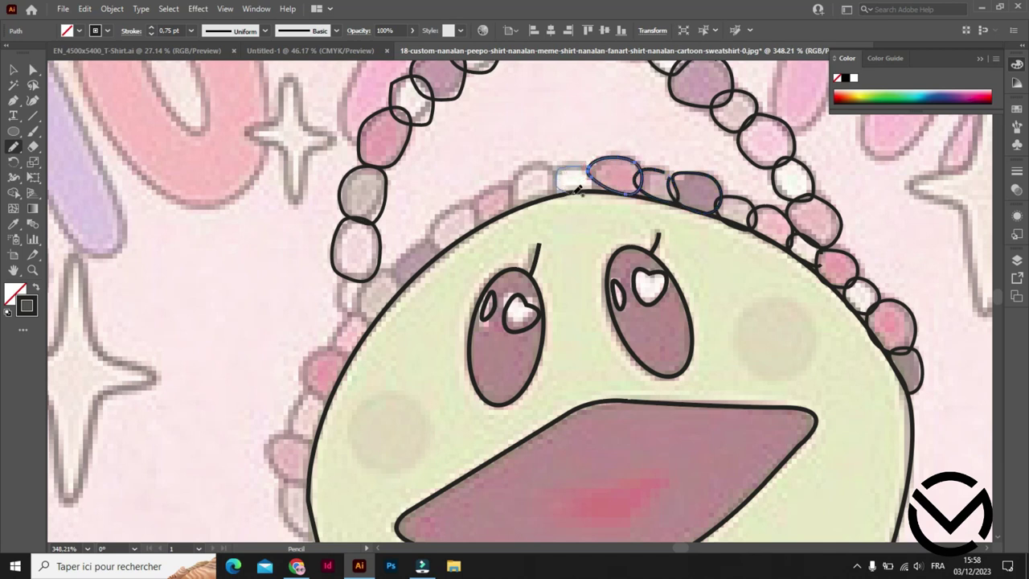
Pencil-loop the beads down the head's left side, plus one missed bead along the top.
mouse_move(549, 161)
mouse_down()
mouse_move(551, 169)
mouse_move(479, 187)
mouse_move(508, 192)
mouse_move(434, 224)
mouse_move(473, 231)
mouse_move(434, 233)
mouse_move(401, 266)
mouse_move(413, 277)
mouse_move(434, 241)
mouse_move(416, 245)
mouse_up()
scroll(396, 251, down, 2)
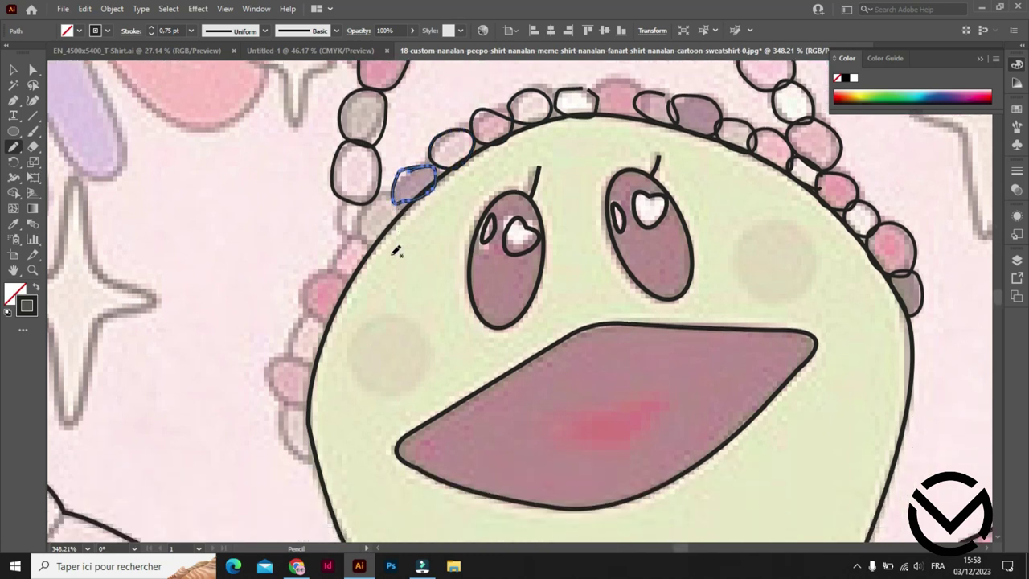
mouse_move(388, 190)
mouse_down()
mouse_move(364, 226)
mouse_move(334, 229)
mouse_move(366, 213)
mouse_move(341, 201)
mouse_move(337, 247)
mouse_move(354, 274)
mouse_move(366, 236)
mouse_up()
scroll(342, 241, down, 2)
mouse_move(328, 201)
mouse_down()
mouse_move(299, 241)
mouse_move(342, 257)
mouse_move(330, 211)
mouse_up()
mouse_move(304, 256)
mouse_down()
mouse_move(288, 281)
mouse_move(318, 297)
mouse_move(268, 221)
mouse_move(318, 255)
mouse_move(287, 241)
mouse_move(276, 298)
mouse_move(316, 281)
mouse_move(283, 271)
mouse_up()
scroll(294, 241, down, 2)
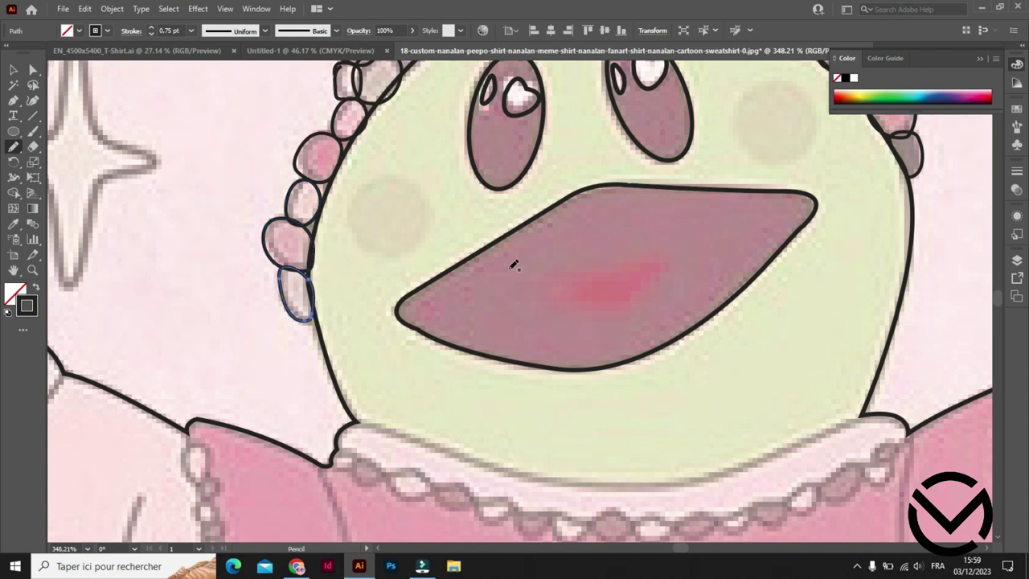
scroll(753, 297, up, 4)
scroll(739, 294, up, 4)
mouse_move(627, 260)
mouse_down()
mouse_move(595, 277)
mouse_move(611, 302)
mouse_move(643, 281)
mouse_move(626, 262)
mouse_up()
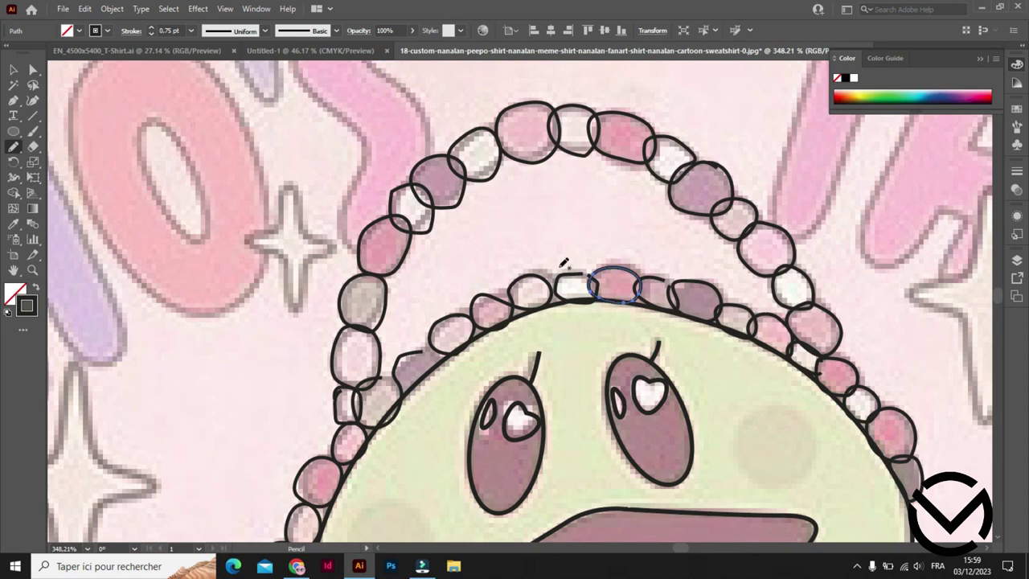
scroll(490, 277, down, 4)
scroll(489, 285, down, 5)
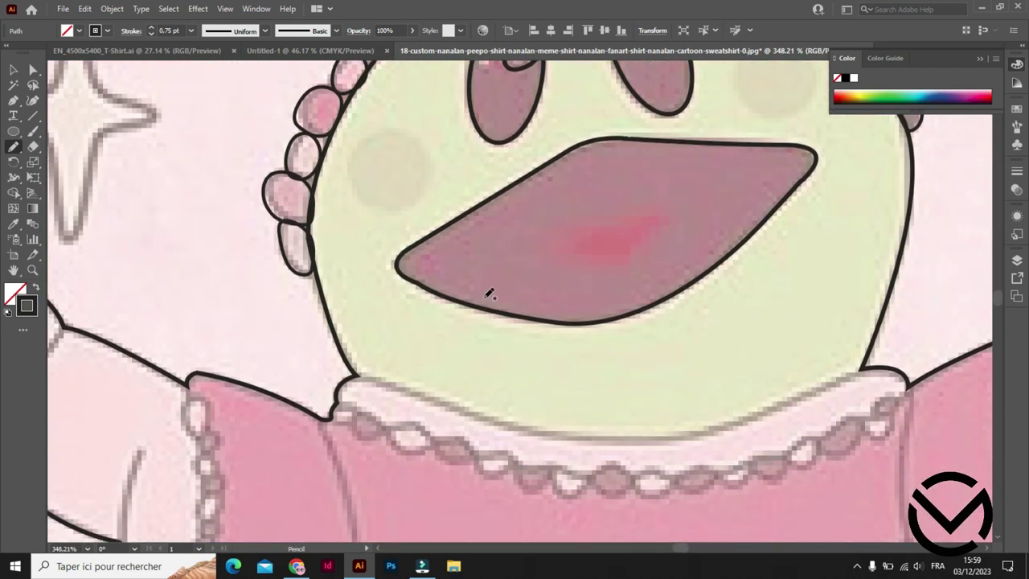
scroll(487, 292, down, 3)
Draw a curved Pen path along the collar neckline from its right corner to its left corner.
click(13, 100)
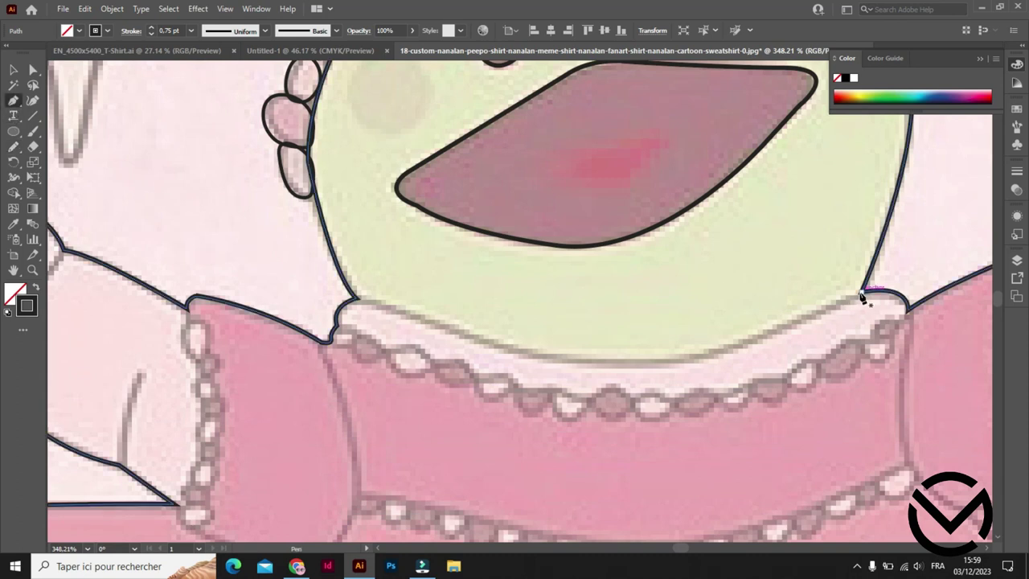
click(861, 293)
drag(639, 364, 530, 375)
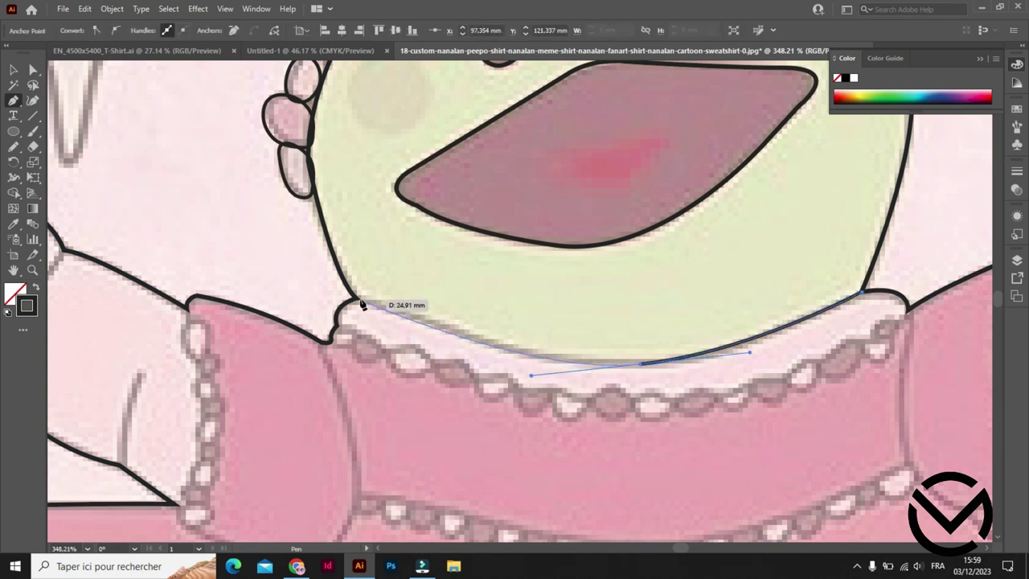
mouse_move(356, 299)
mouse_down()
mouse_move(352, 323)
mouse_move(357, 310)
mouse_up()
click(12, 103)
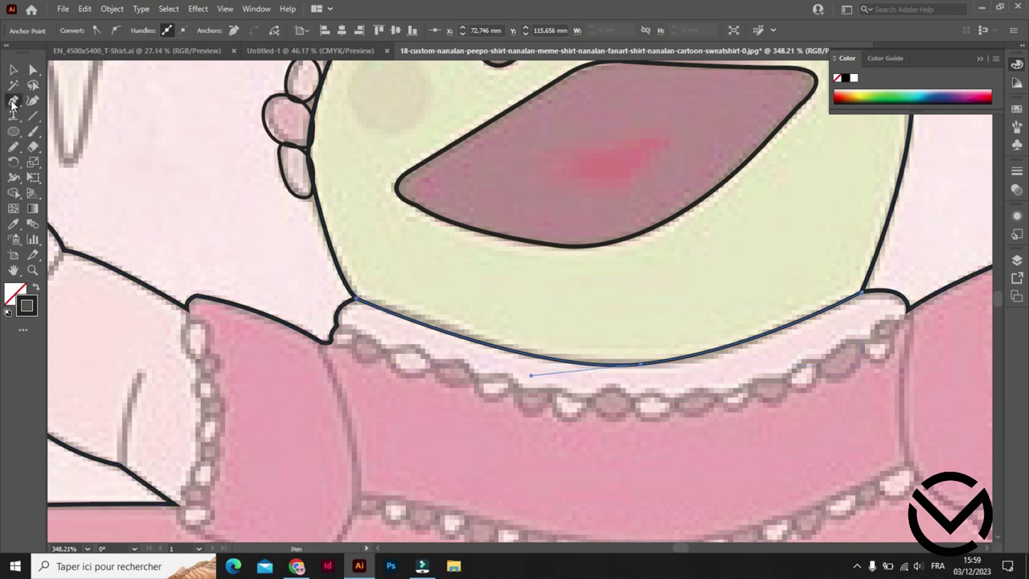
scroll(808, 294, down, 1)
scroll(809, 294, down, 1)
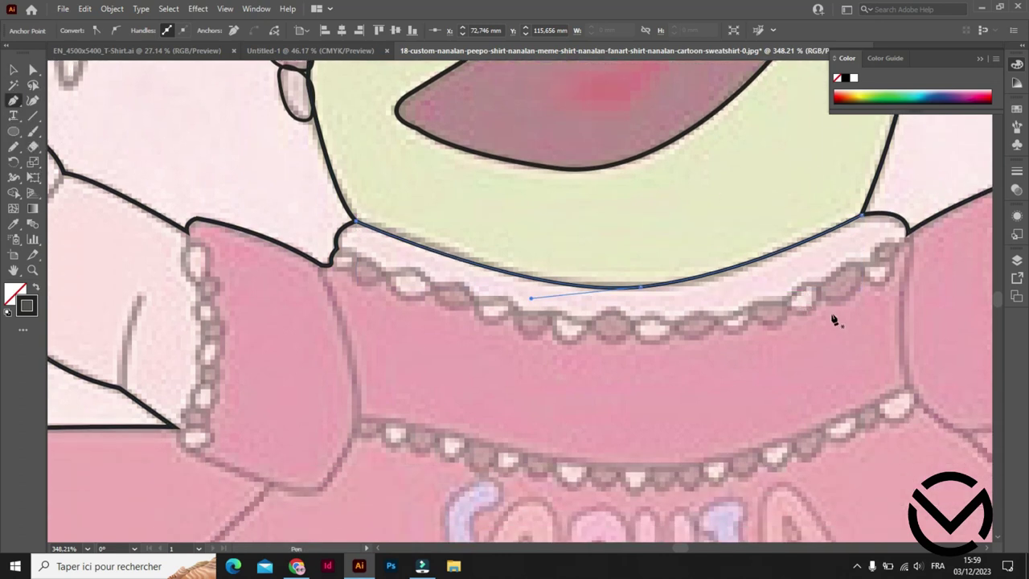
drag(16, 136, 89, 159)
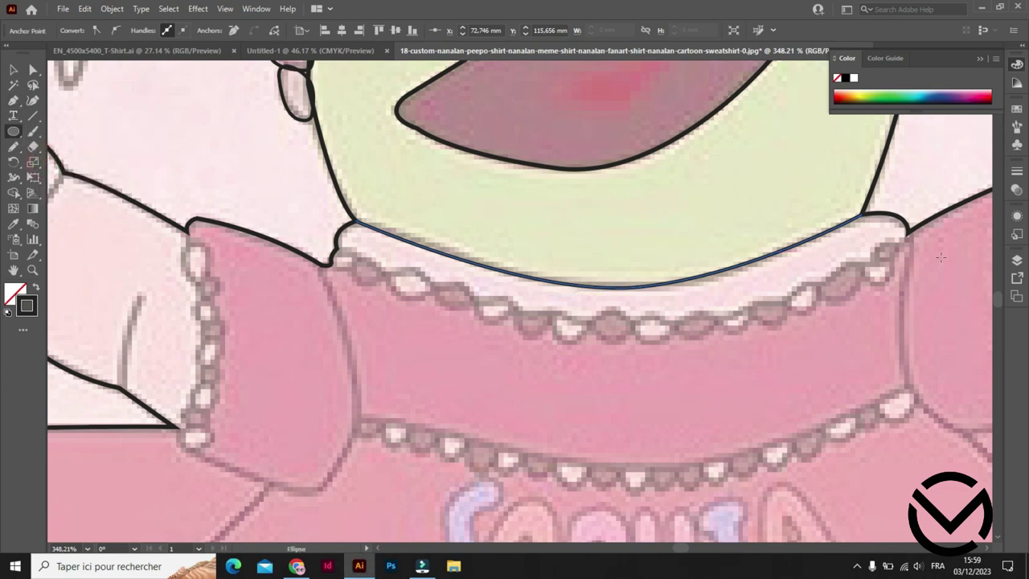
Draw a small oval pearl at the neckline's right end and Alt-drag copies leftward along it.
drag(870, 235, 891, 273)
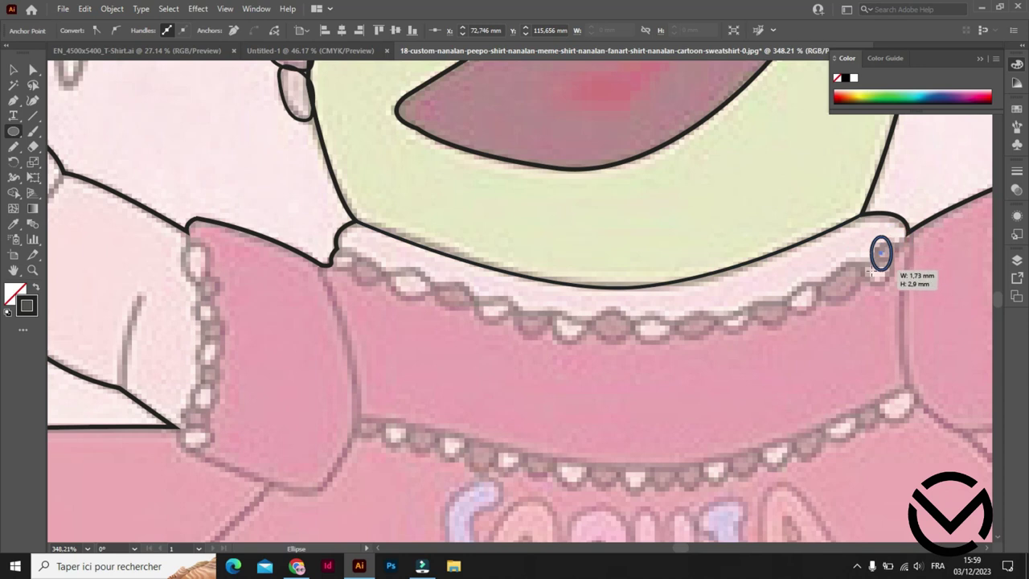
click(13, 71)
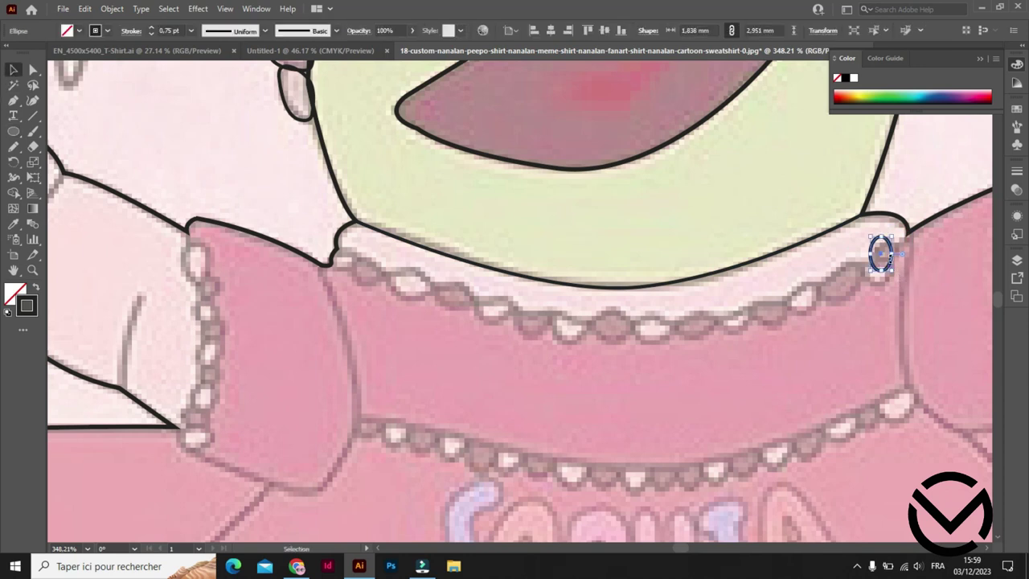
mouse_move(880, 254)
mouse_down()
mouse_move(898, 252)
mouse_move(888, 252)
mouse_up()
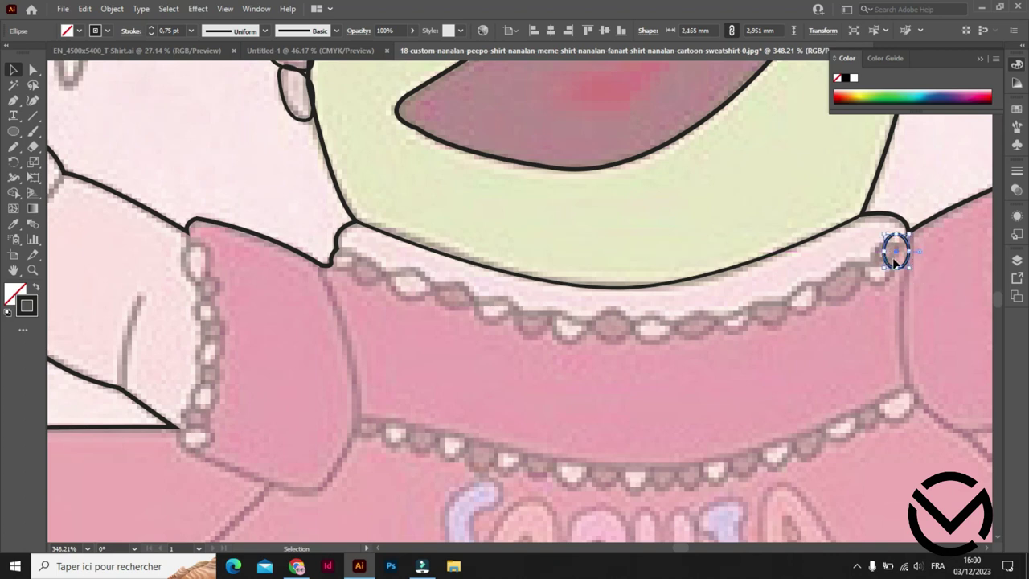
mouse_move(894, 255)
mouse_down()
mouse_move(878, 276)
mouse_move(804, 304)
mouse_up()
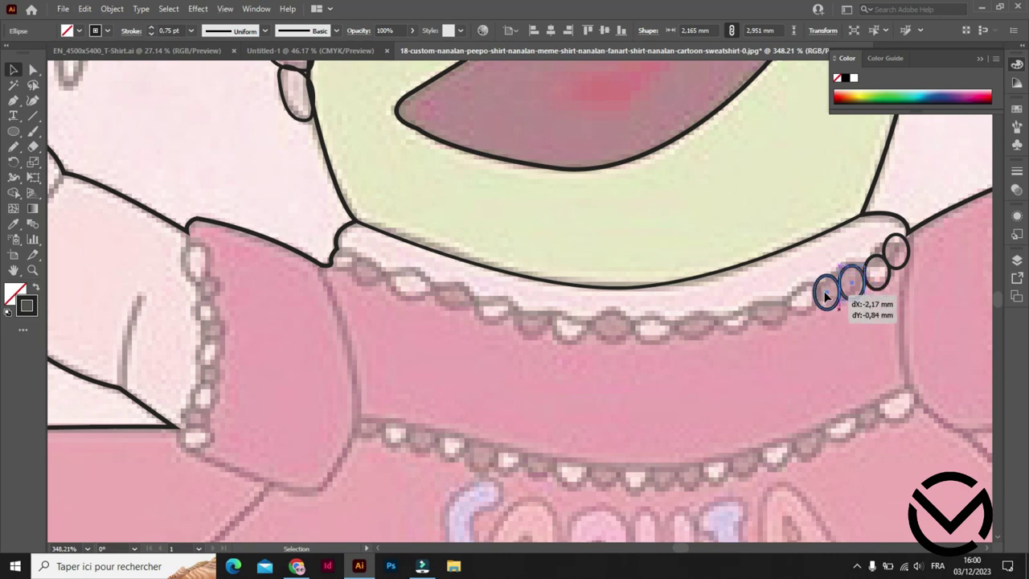
mouse_move(803, 304)
mouse_down()
mouse_move(674, 337)
mouse_move(567, 337)
mouse_move(344, 271)
mouse_up()
click(400, 341)
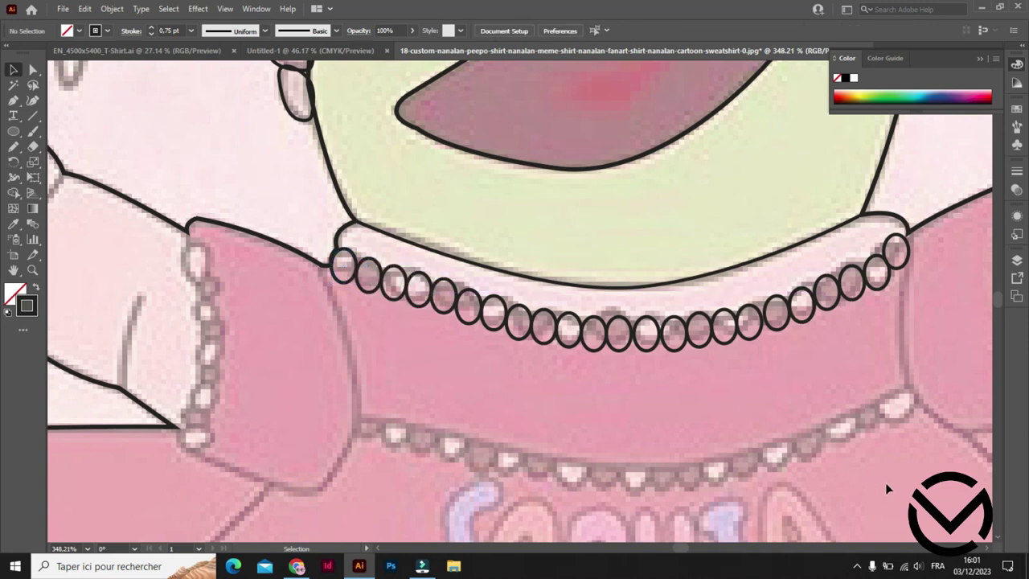
Delete individual bead outlines over the head and along the left bead chain.
scroll(888, 372, up, 5)
scroll(887, 372, up, 2)
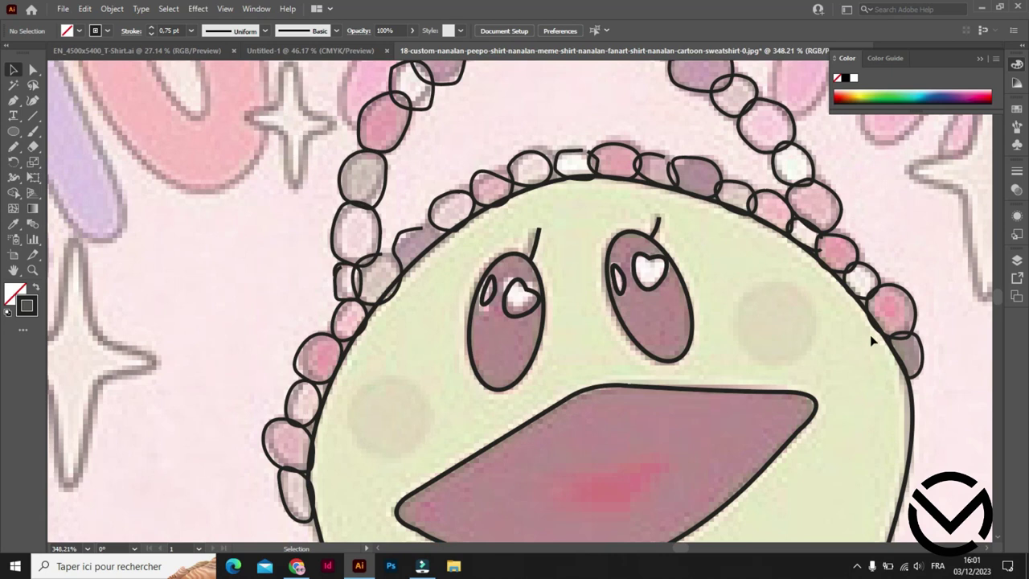
scroll(838, 157, up, 3)
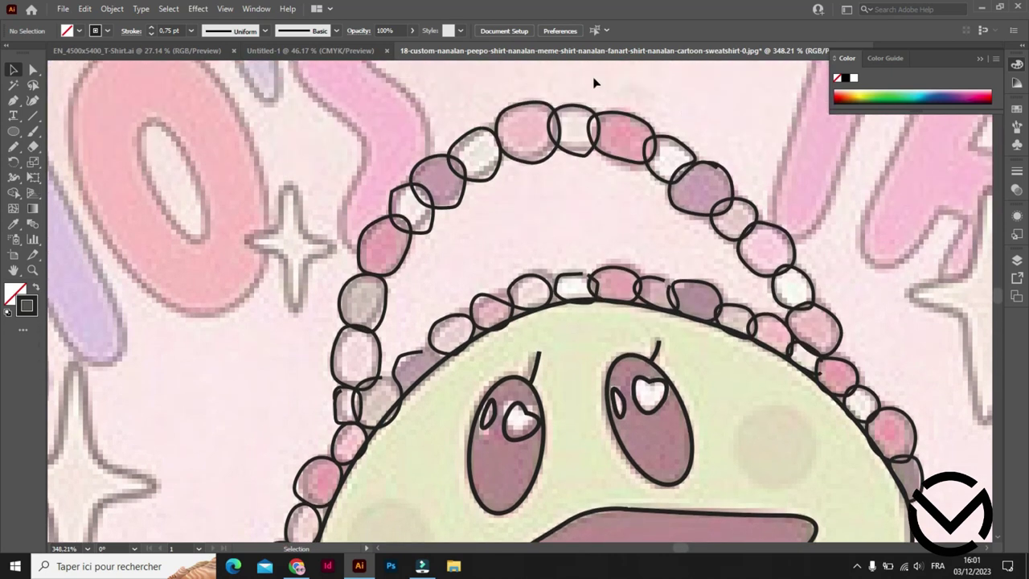
click(728, 211)
key(Delete)
click(362, 236)
key(Delete)
click(385, 390)
key(Delete)
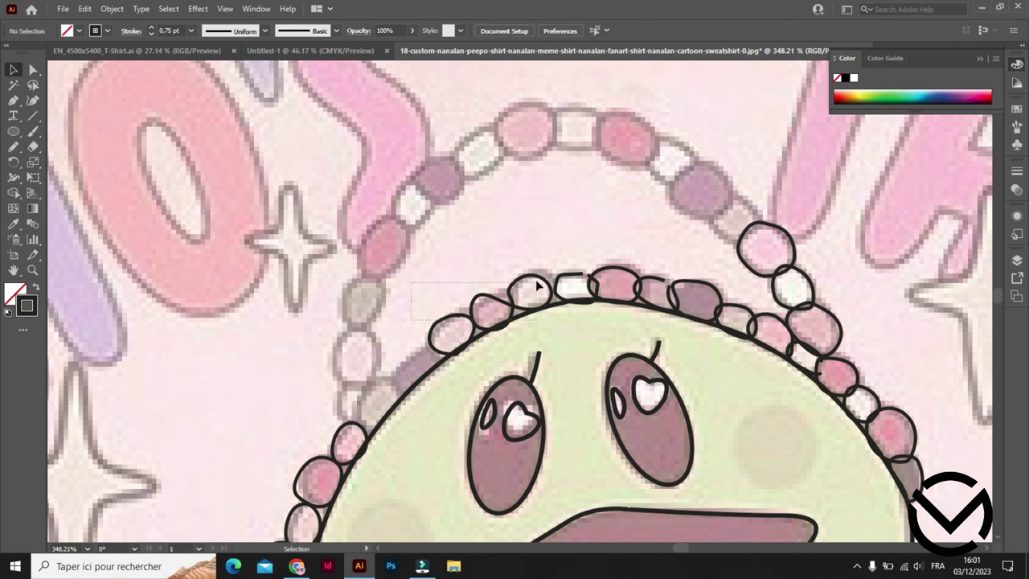
Marquee-delete the bead outline groups above, atop and right of the head.
drag(487, 258, 507, 263)
key(Delete)
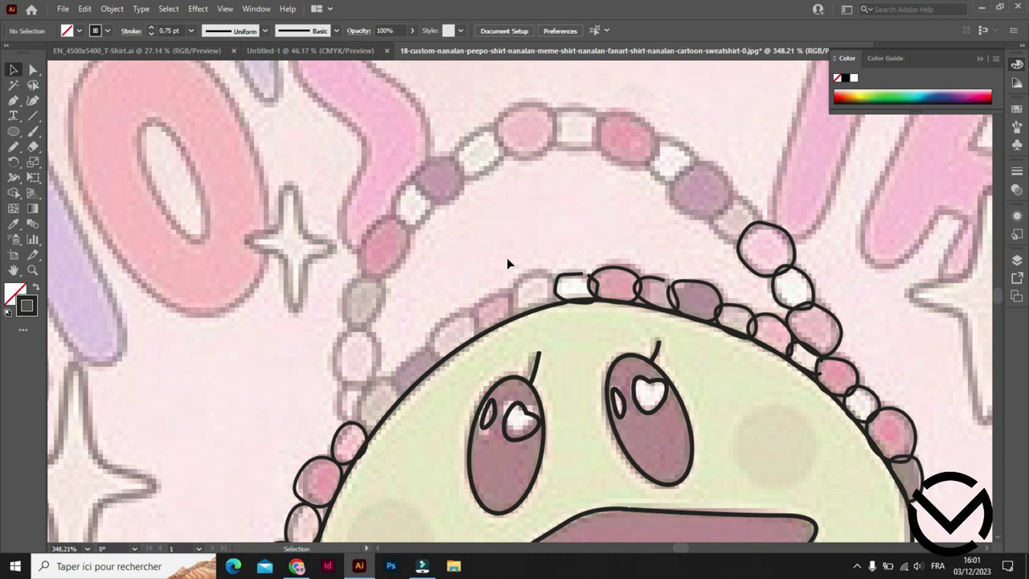
drag(637, 273, 643, 281)
key(Delete)
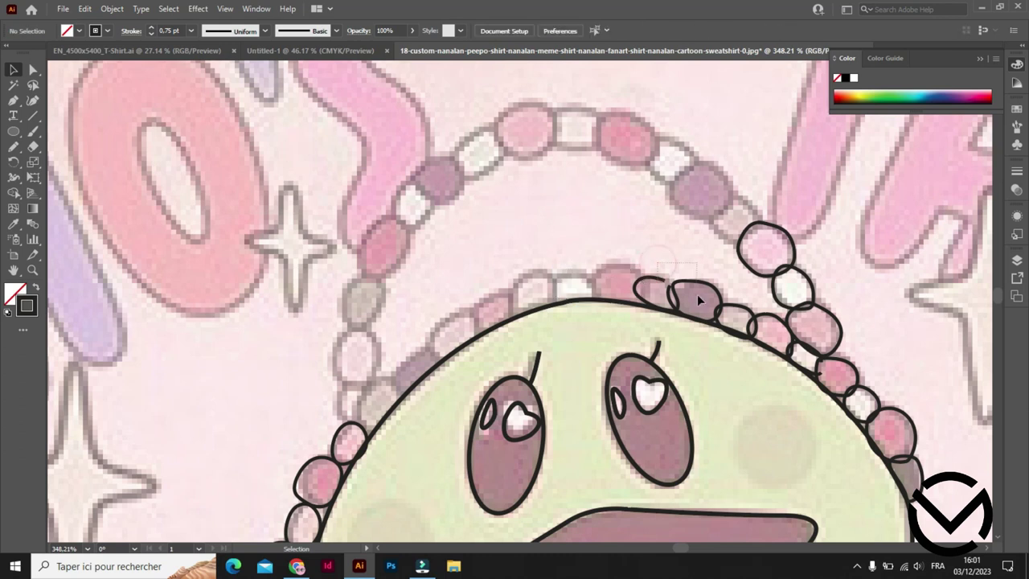
drag(722, 277, 779, 325)
key(Delete)
drag(735, 184, 826, 321)
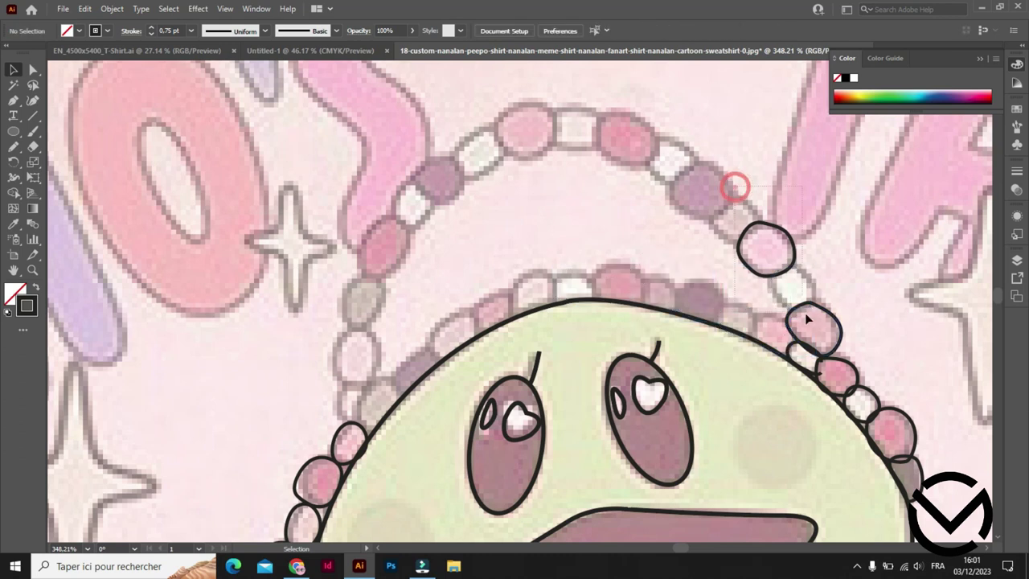
key(Delete)
key(ctrl+z)
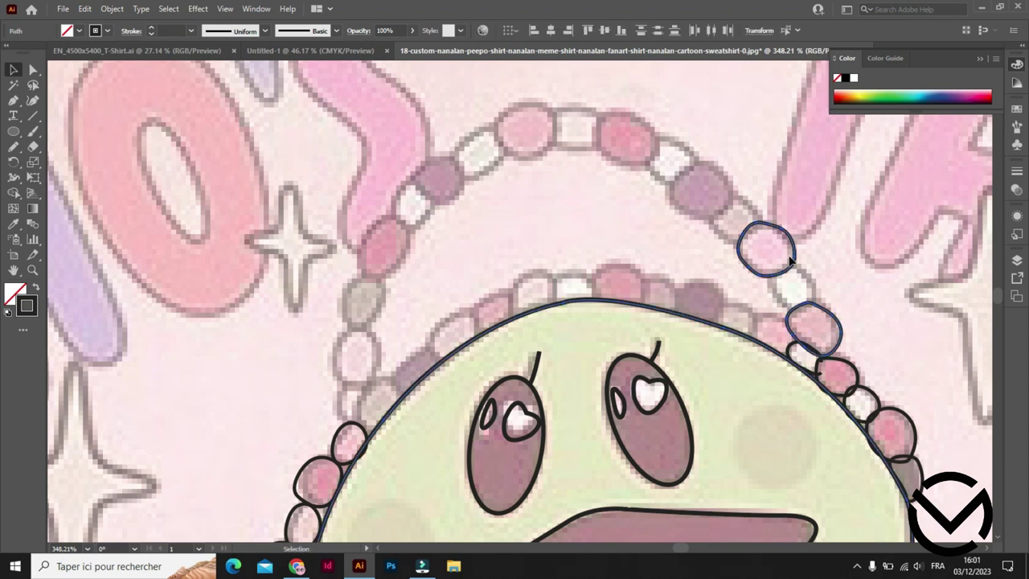
key(Delete)
Delete the two remaining bead outlines, then undo to restore the head arc.
drag(860, 372, 870, 356)
key(Delete)
key(ctrl+z)
key(ctrl+z)
click(866, 315)
Delete the remaining right-side and over-head bead outlines one by one.
click(823, 310)
key(Delete)
click(844, 366)
key(Delete)
click(898, 412)
key(Delete)
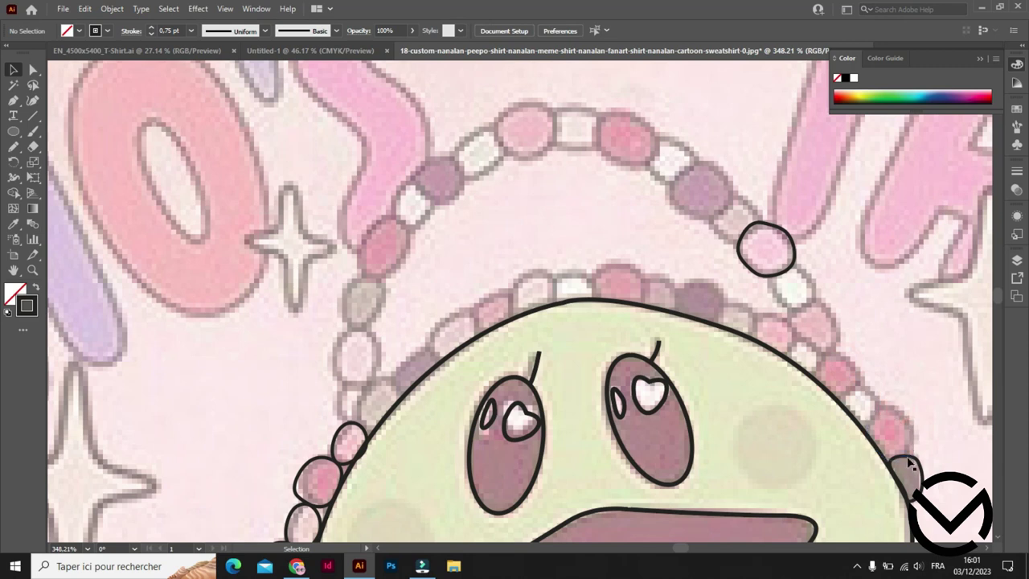
click(913, 460)
key(Delete)
click(791, 271)
key(Delete)
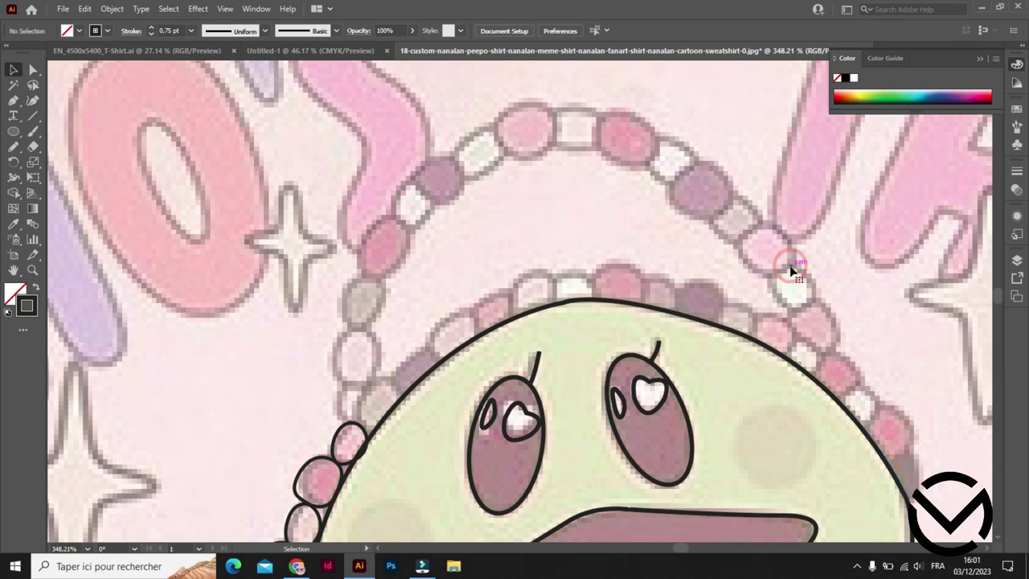
Move a small bead ellipse upward and deselect it.
scroll(360, 342, down, 5)
mouse_move(283, 434)
mouse_down()
mouse_move(293, 330)
mouse_move(337, 248)
mouse_up()
click(279, 261)
scroll(281, 288, down, 5)
scroll(281, 286, down, 2)
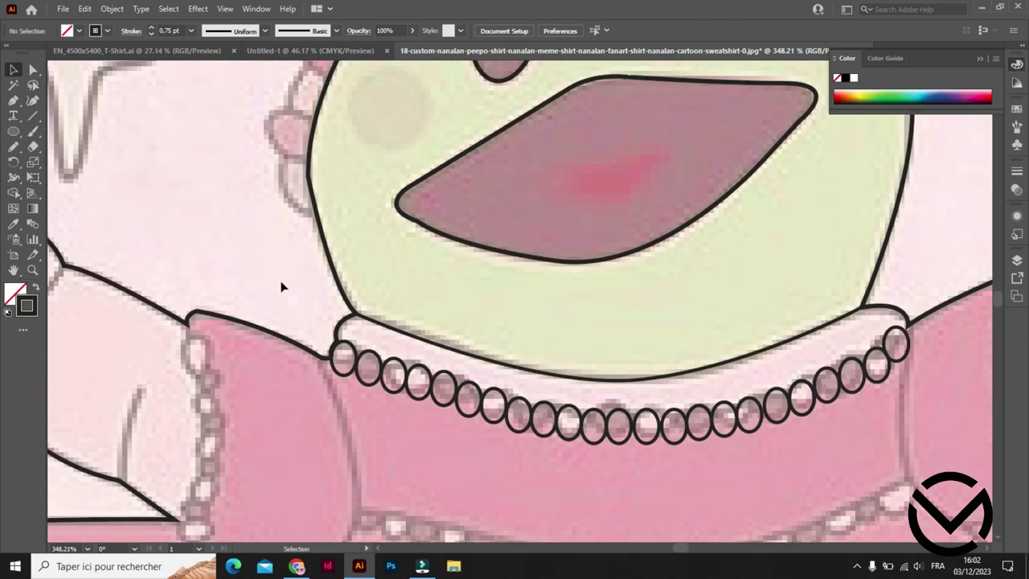
scroll(280, 286, down, 2)
scroll(281, 287, down, 2)
scroll(280, 287, up, 1)
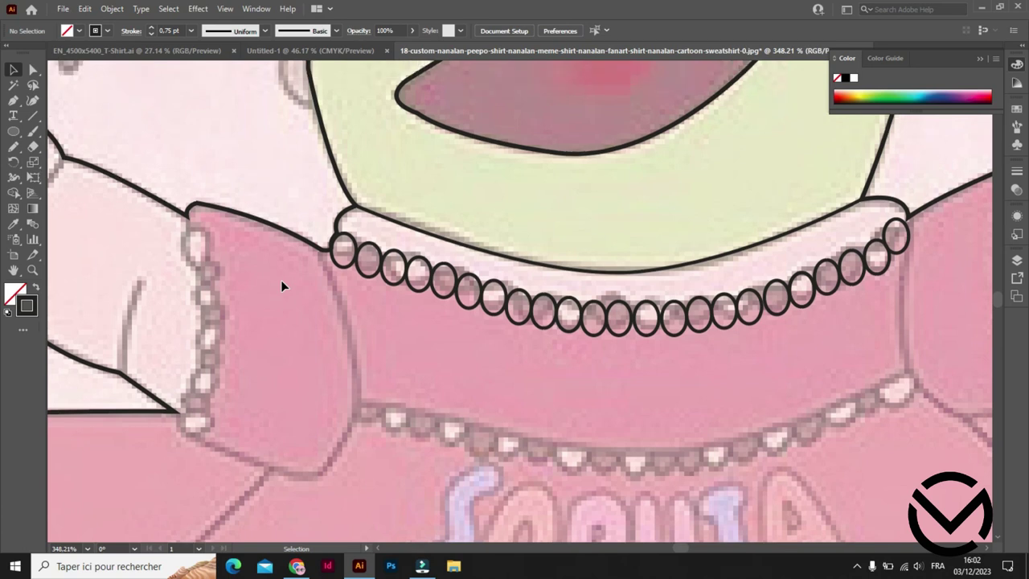
scroll(281, 286, up, 1)
scroll(280, 286, down, 3)
Start the left cuff outline at the necklace end, with anchors down its right edge to the bottom.
click(13, 100)
click(326, 190)
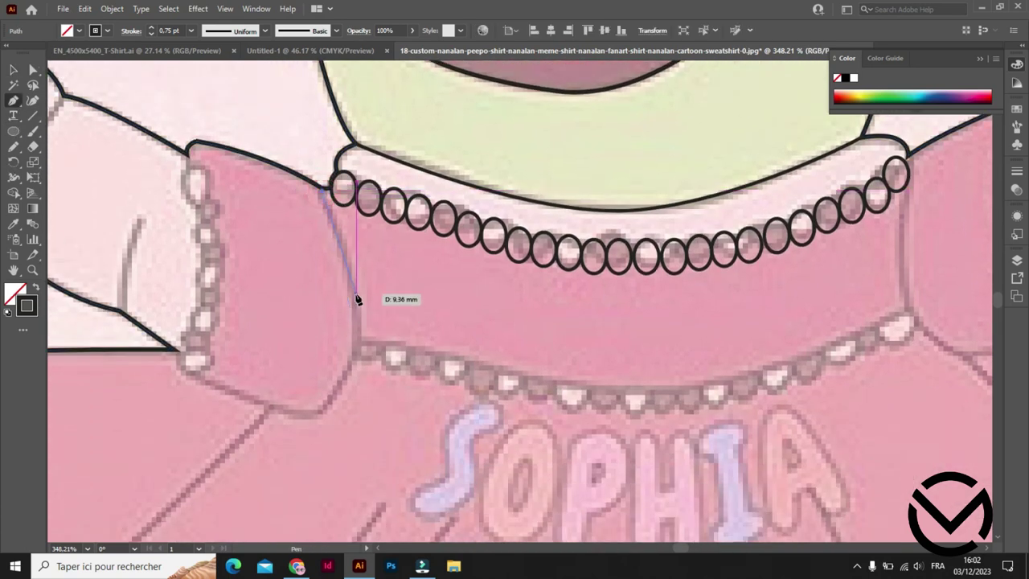
click(338, 229)
click(343, 237)
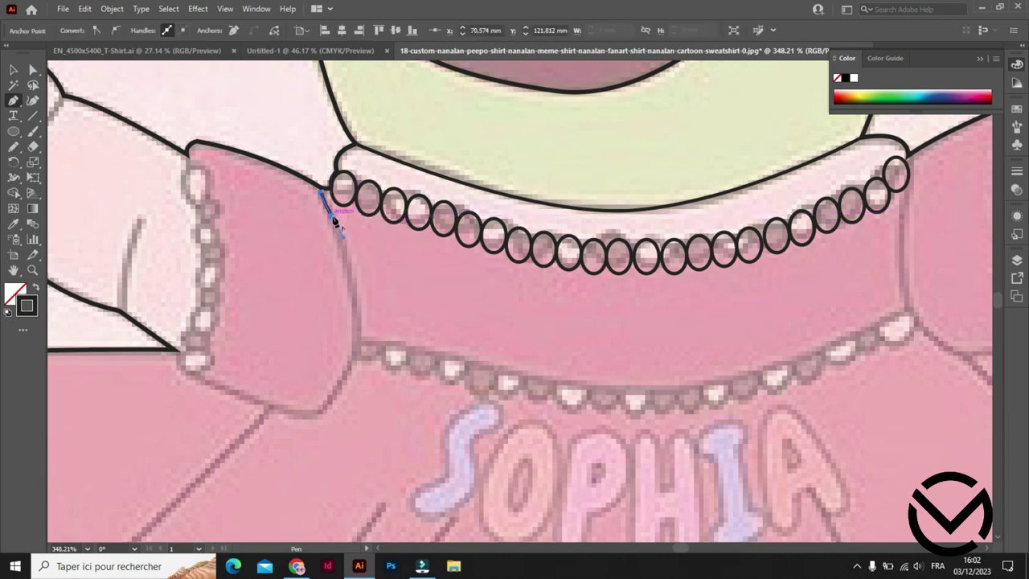
click(352, 394)
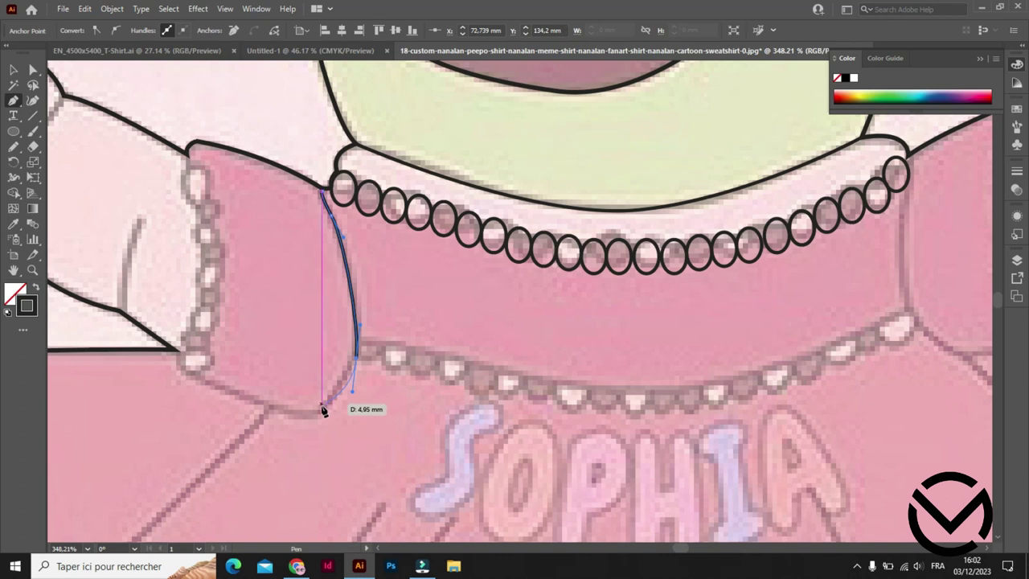
click(317, 414)
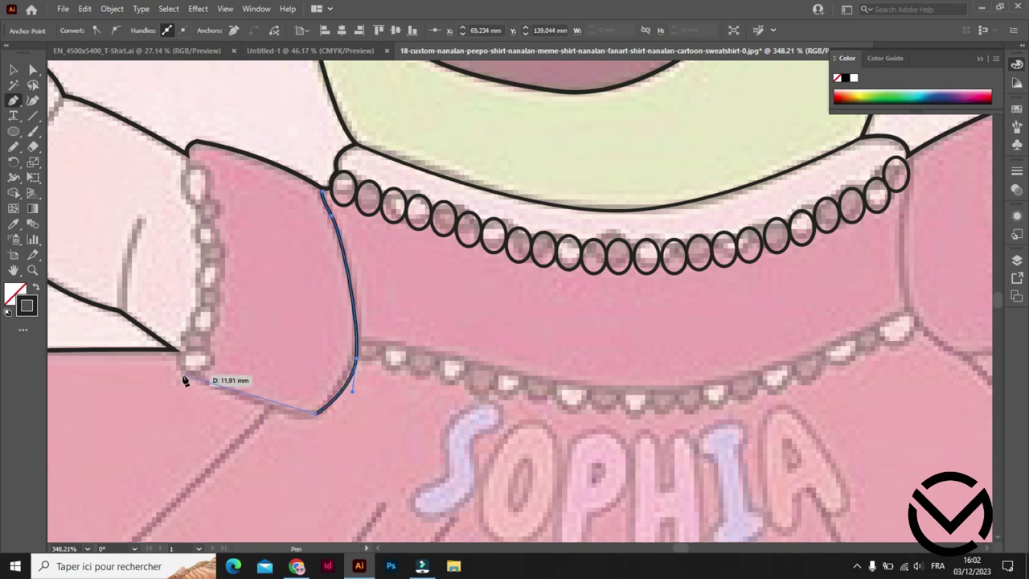
Curve the cuff's bottom edge left to the sleeve corner, then finish and deselect the outline.
mouse_move(185, 374)
mouse_down()
mouse_move(167, 350)
mouse_move(137, 348)
mouse_up()
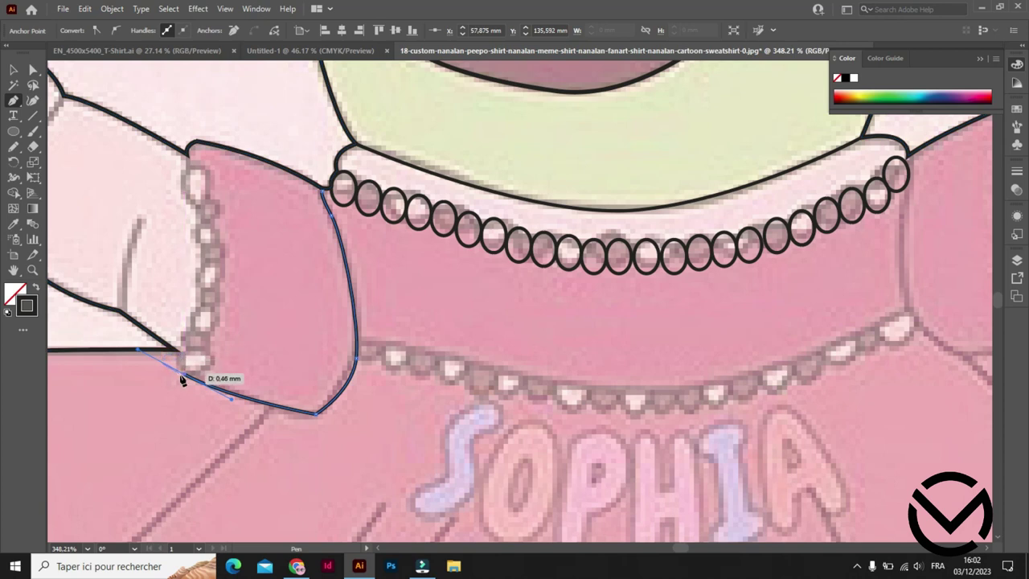
click(184, 375)
click(174, 348)
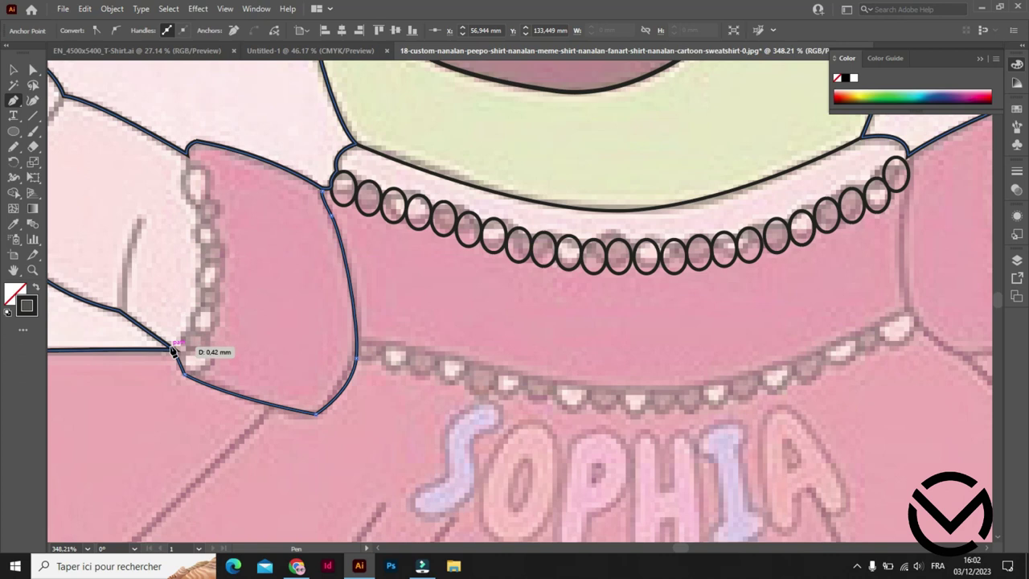
key(v)
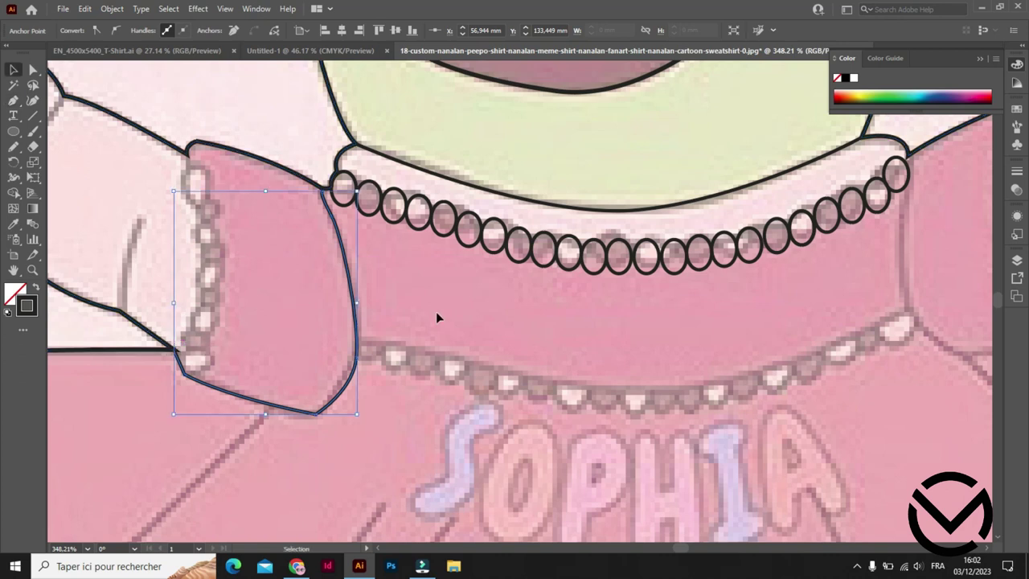
click(386, 273)
click(339, 229)
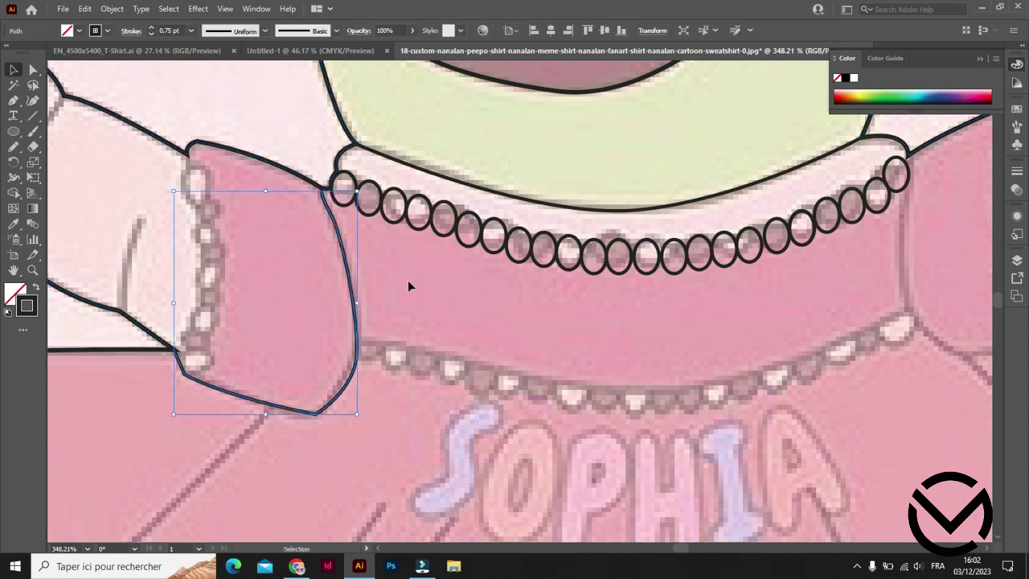
click(463, 293)
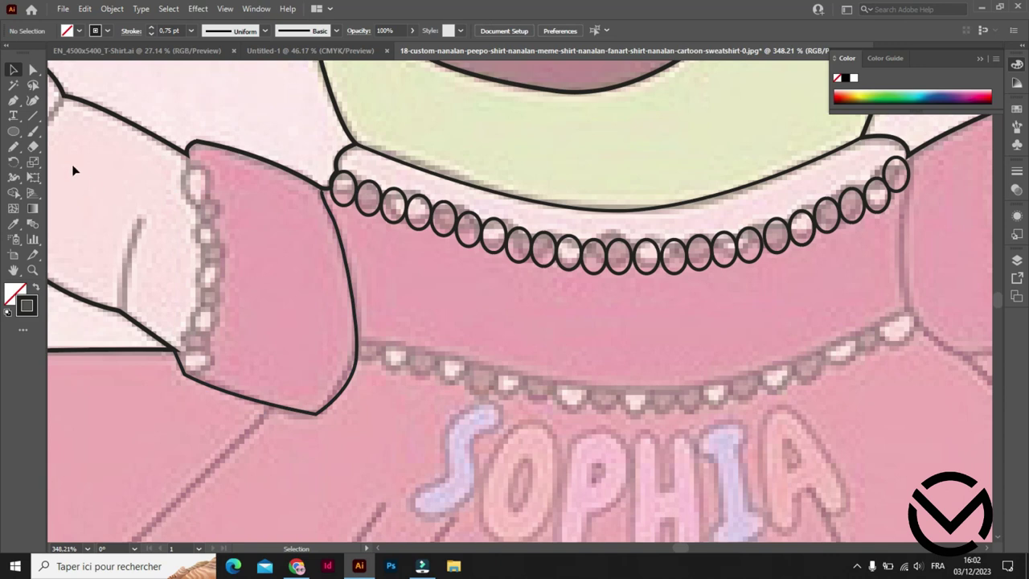
Draw a small bead ellipse at the left cuff's top and copy it into seven beads down the edge.
click(14, 131)
mouse_move(188, 158)
mouse_down()
mouse_move(208, 195)
mouse_move(212, 187)
mouse_up()
key(v)
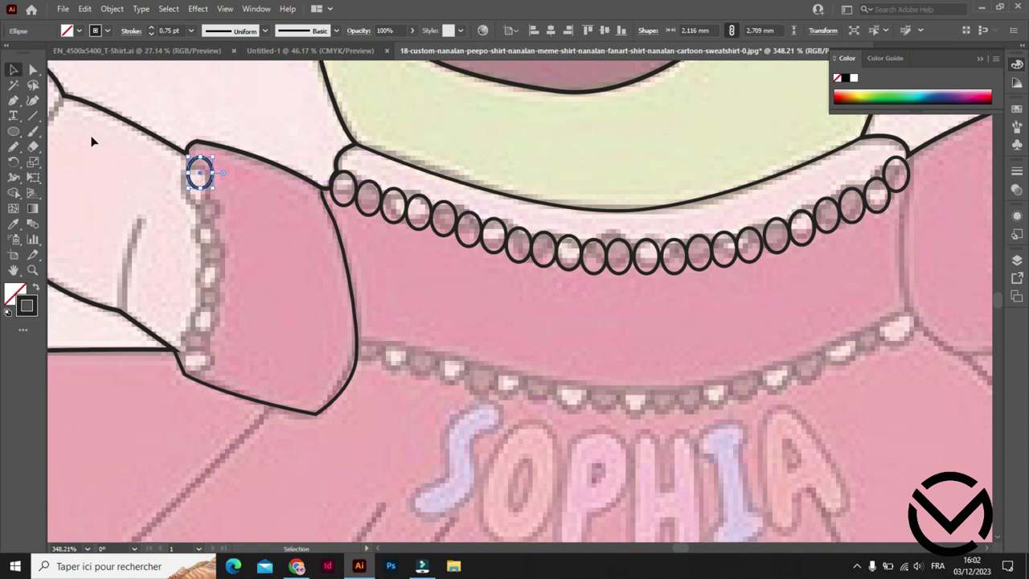
mouse_move(202, 179)
mouse_down()
mouse_move(190, 180)
mouse_move(209, 261)
mouse_move(203, 322)
mouse_up()
drag(203, 322, 192, 352)
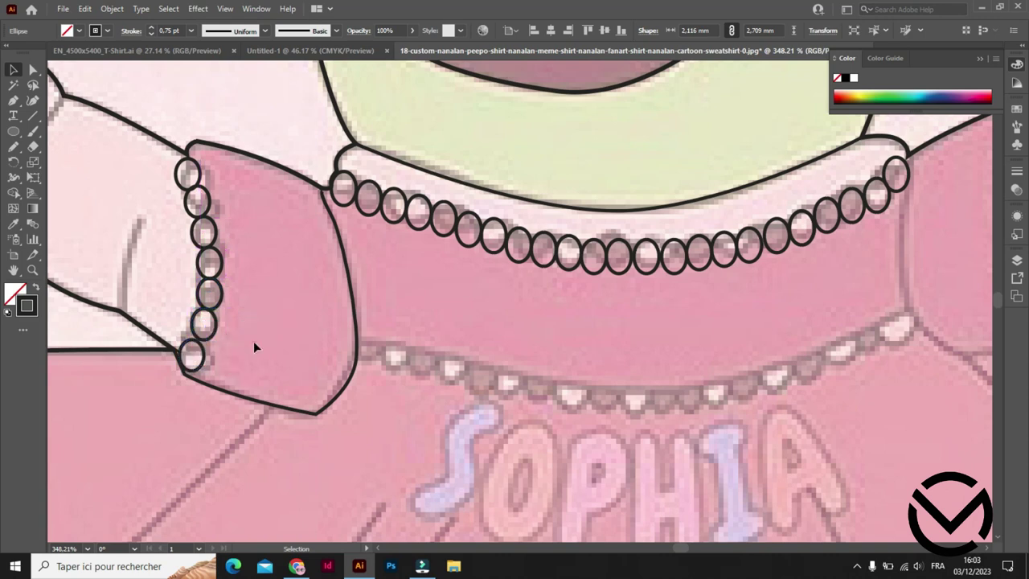
click(253, 341)
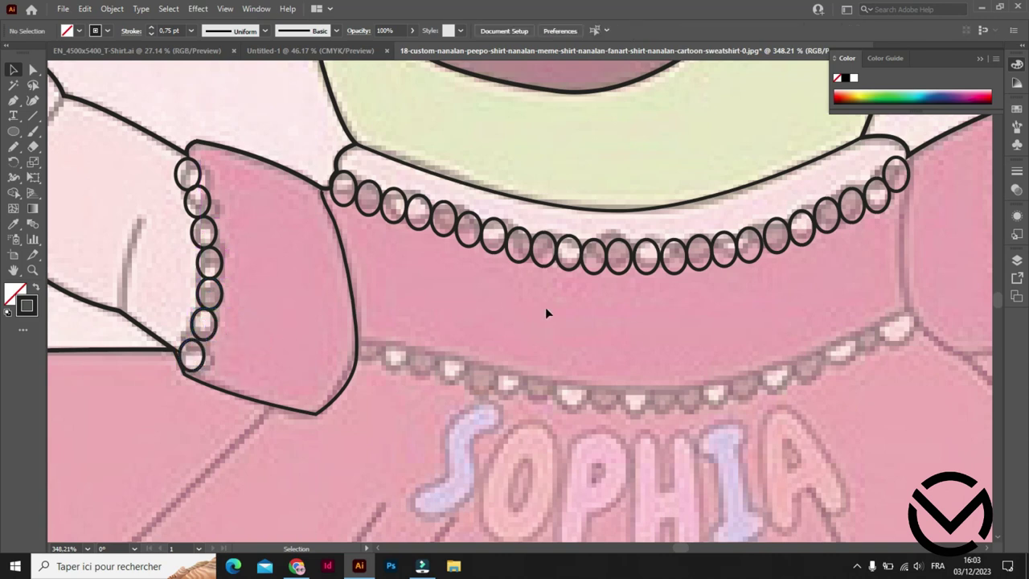
drag(545, 312, 384, 265)
Trace a curved outline from the necklace's right end down the right cuff and along its bottom.
click(13, 101)
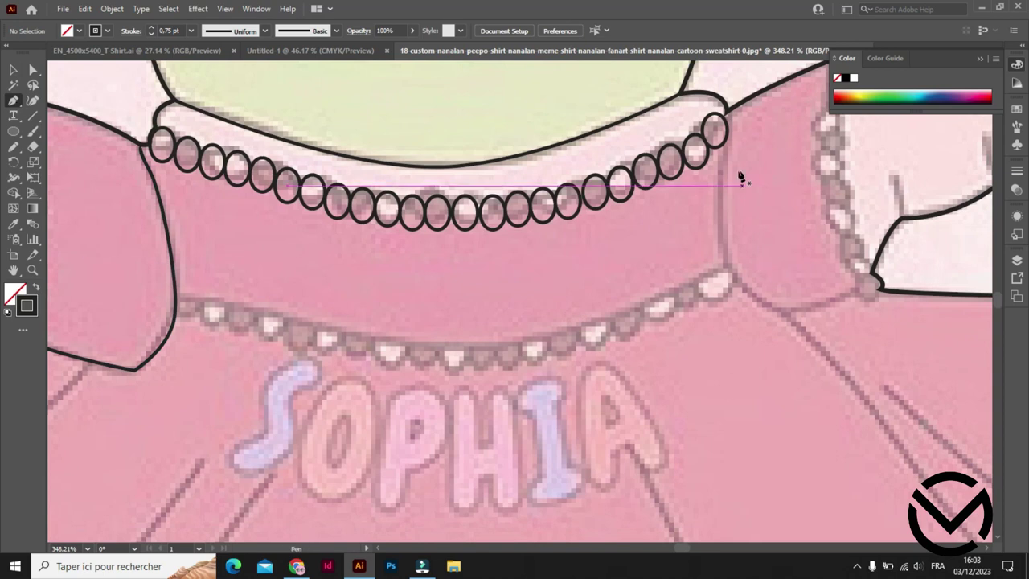
click(726, 111)
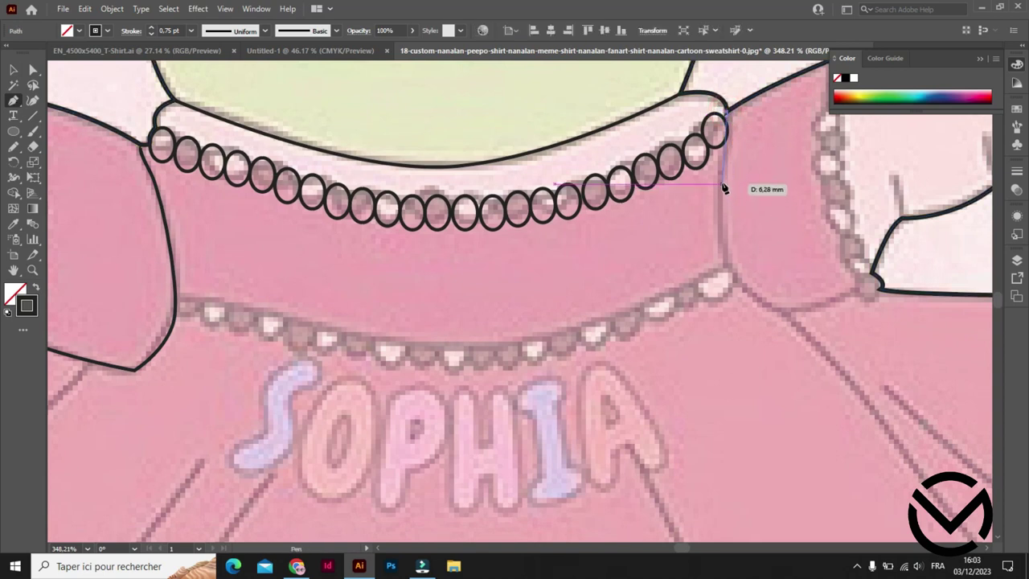
mouse_move(722, 177)
mouse_down()
mouse_move(712, 190)
mouse_move(738, 283)
mouse_up()
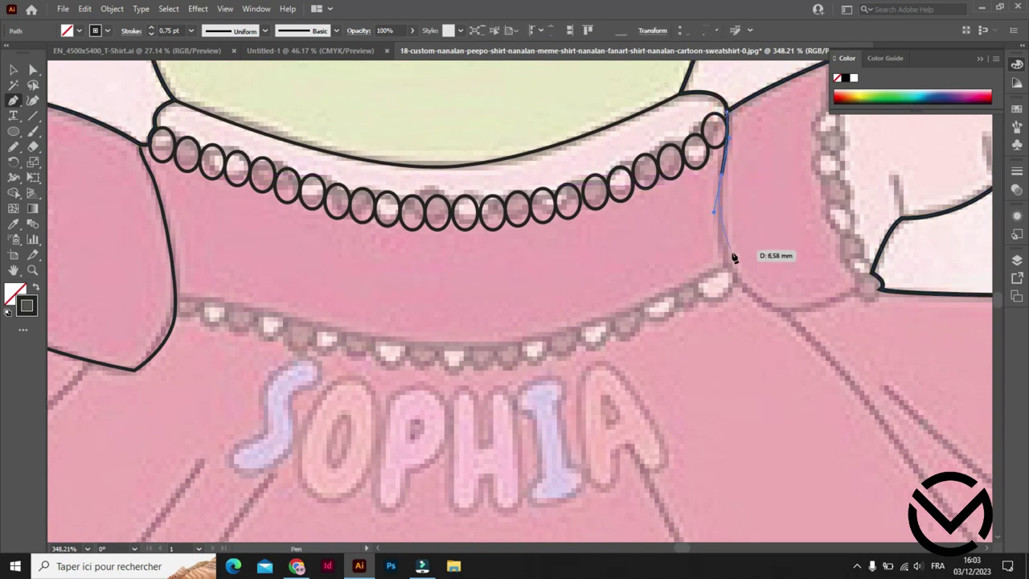
click(732, 276)
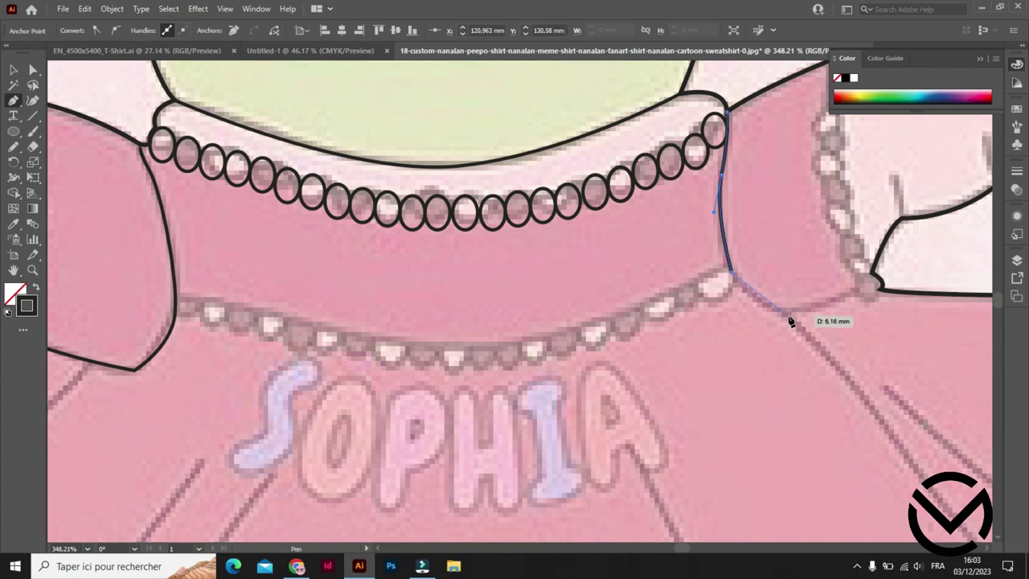
drag(818, 316, 819, 318)
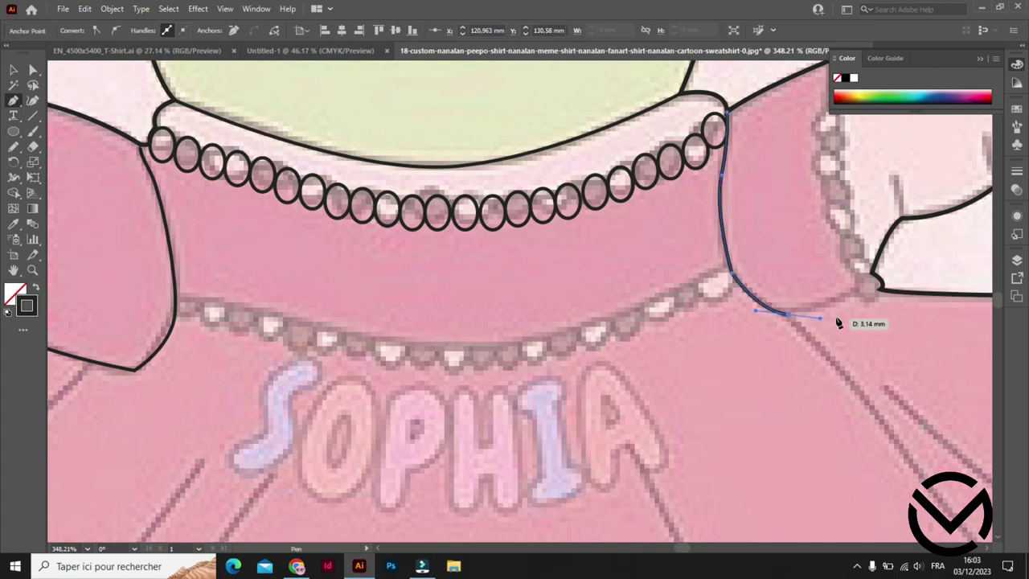
click(860, 294)
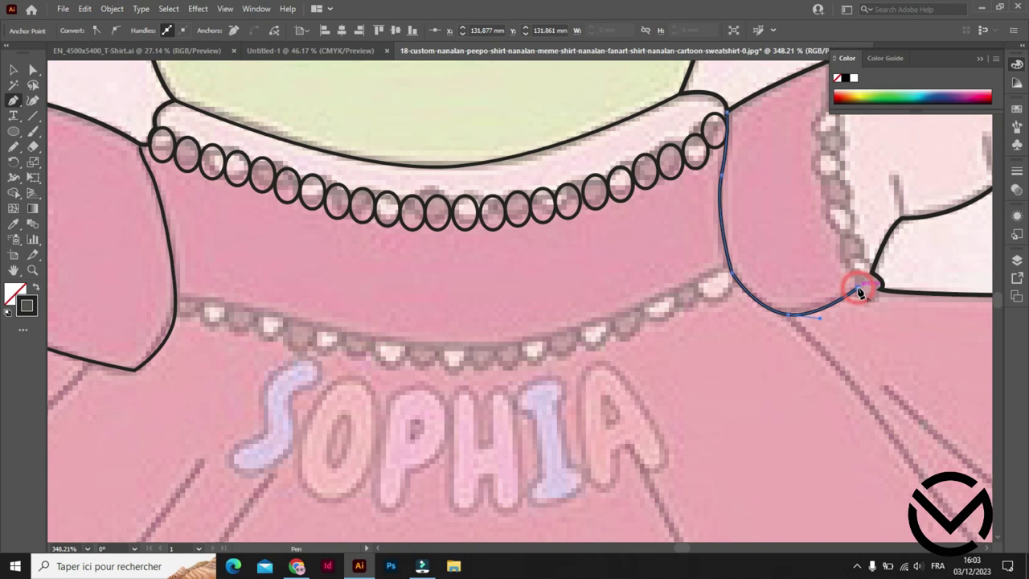
scroll(862, 294, up, 3)
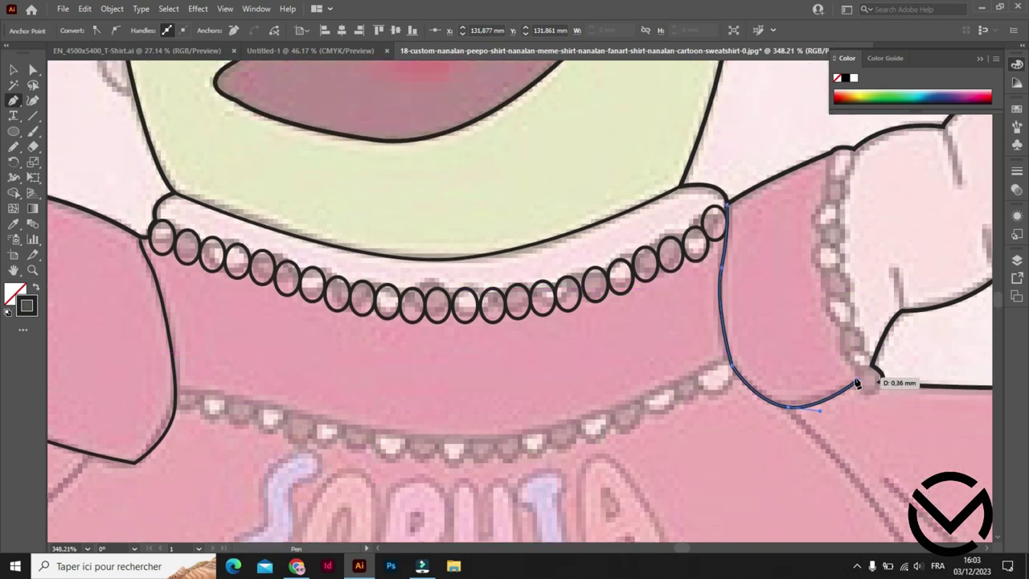
click(857, 384)
key(v)
click(538, 379)
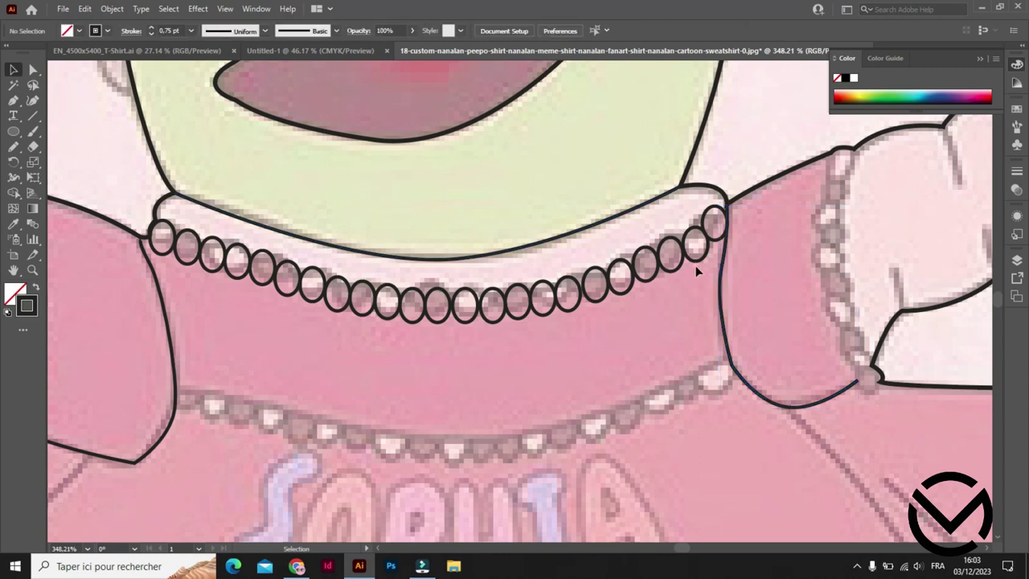
Copy a bead ellipse to the right cuff and duplicate it upward into a column of about eight.
mouse_move(698, 262)
mouse_down()
mouse_move(870, 378)
mouse_move(855, 351)
mouse_up()
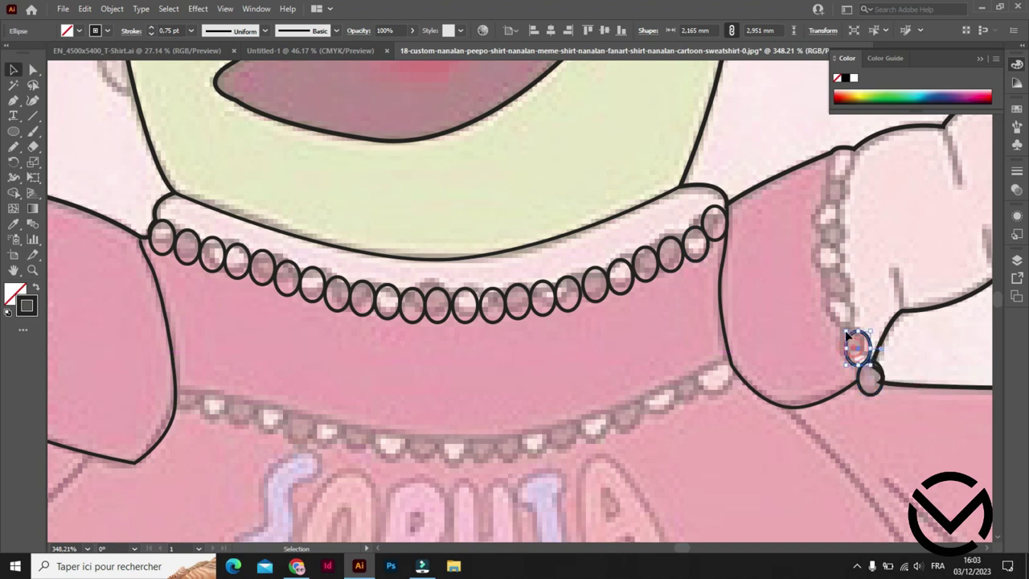
mouse_move(859, 352)
mouse_down()
mouse_move(828, 230)
mouse_move(841, 163)
mouse_up()
click(878, 178)
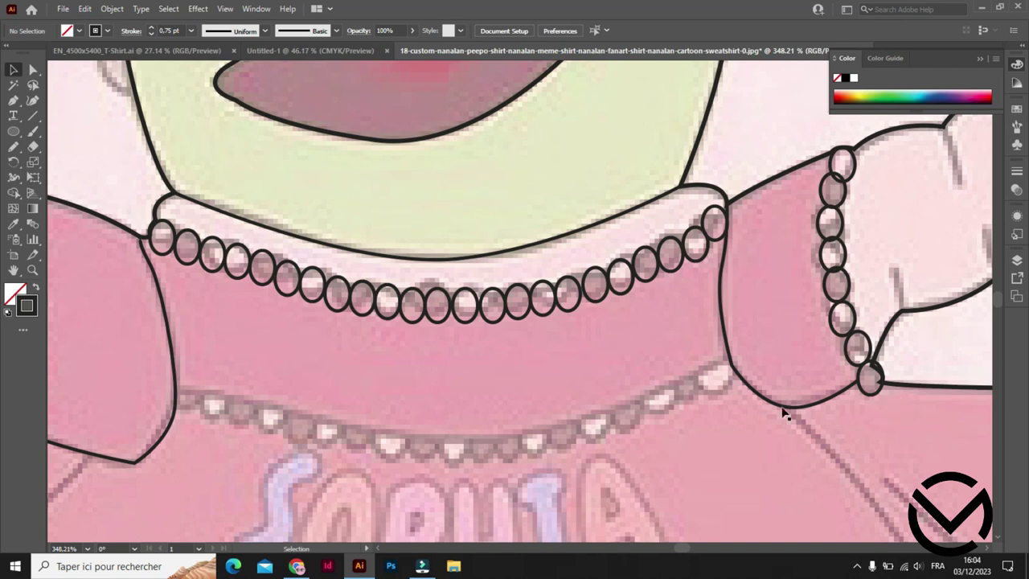
scroll(651, 392, down, 5)
Trace the pink collar band's lower edge right to left with a two-curve outline.
scroll(651, 394, up, 3)
scroll(651, 394, up, 1)
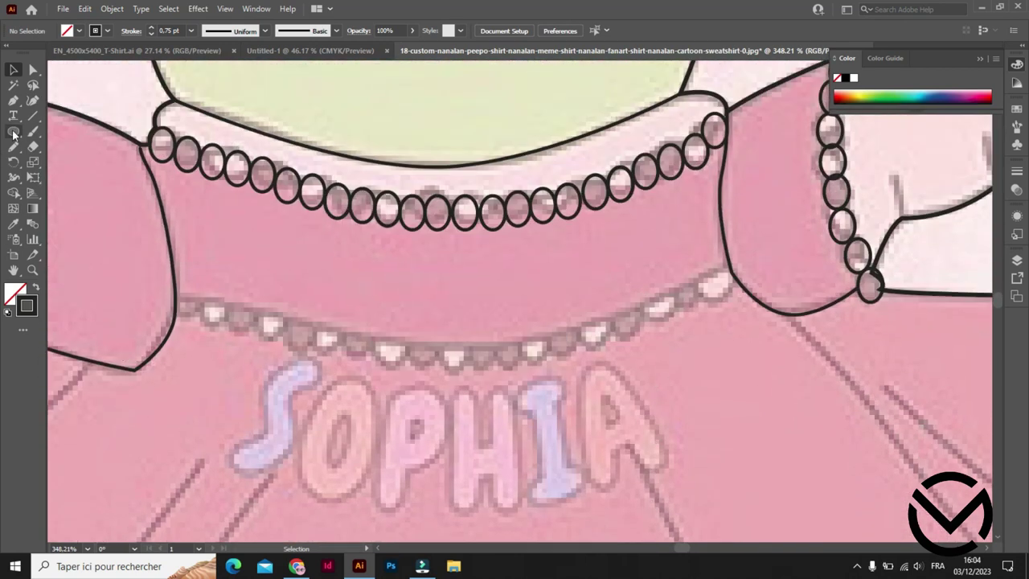
click(729, 265)
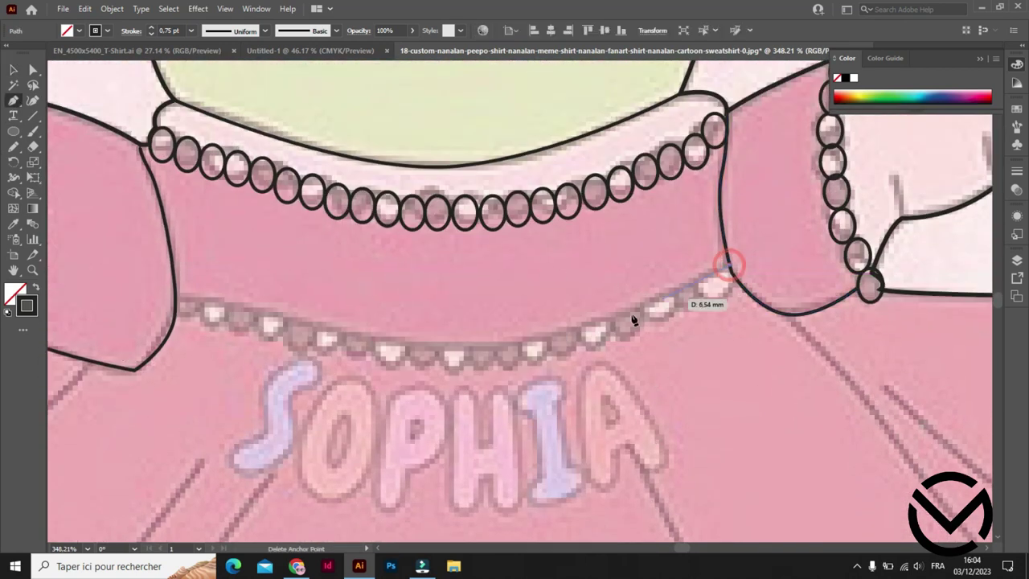
drag(459, 348, 320, 356)
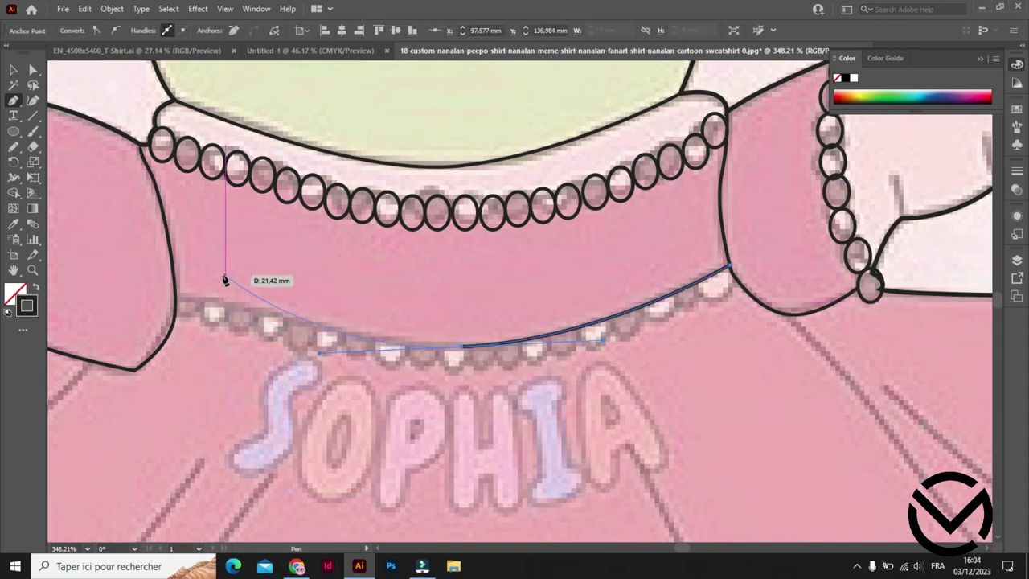
click(463, 347)
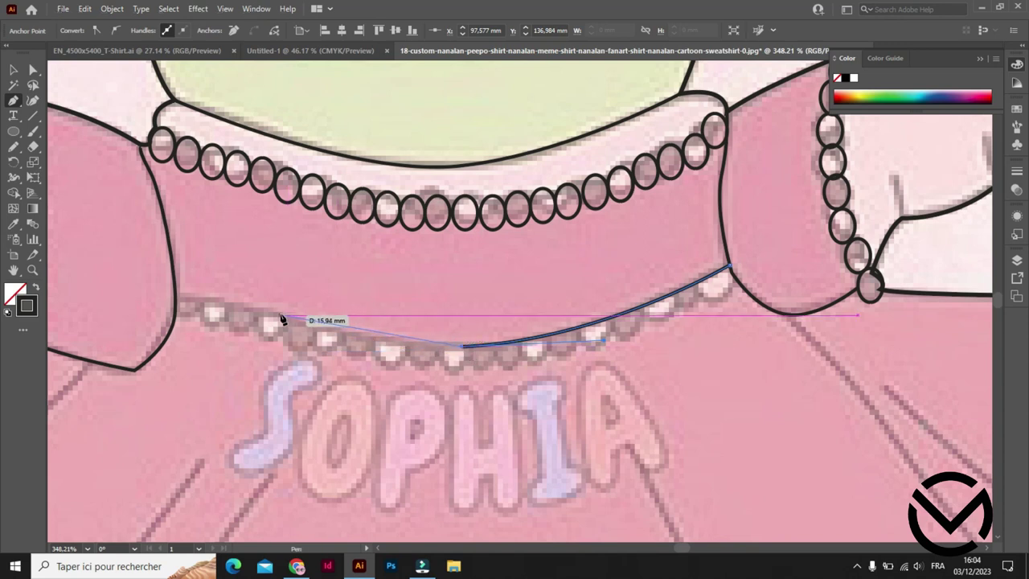
mouse_move(246, 297)
mouse_down()
mouse_move(188, 308)
mouse_move(194, 343)
mouse_up()
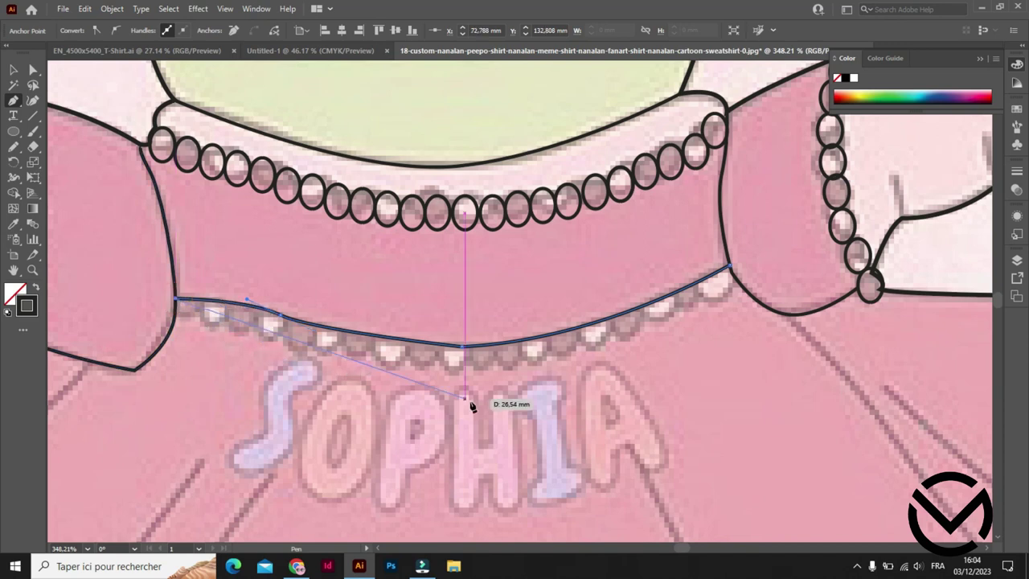
key(v)
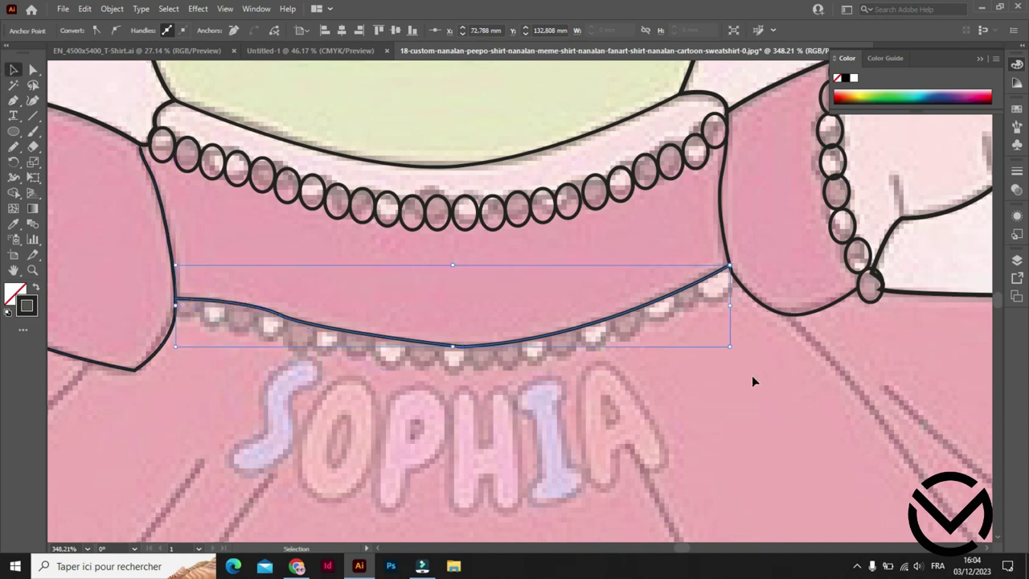
click(753, 376)
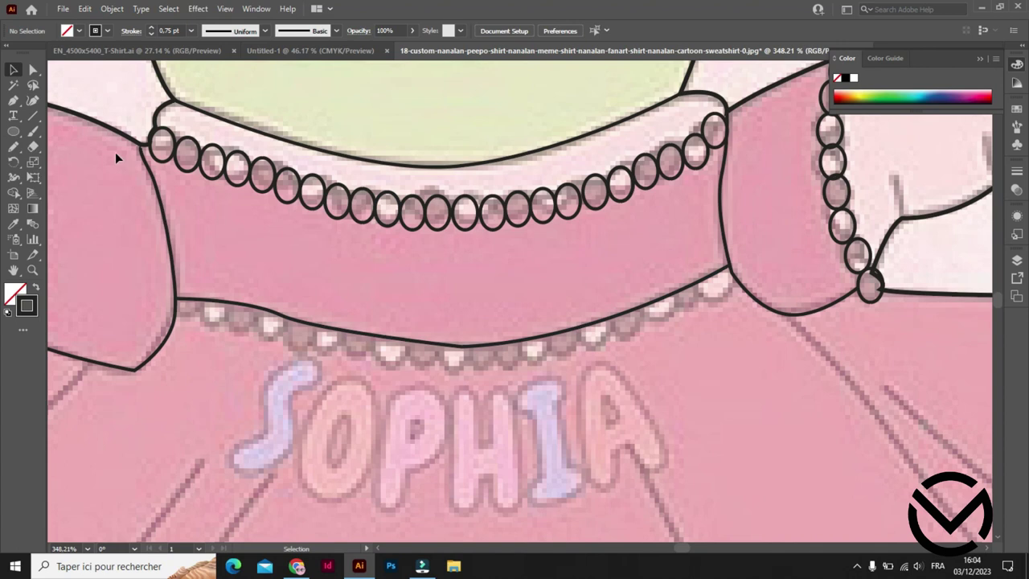
Draw a small pearl circle just below the collar's right end and nudge it into place.
click(14, 101)
mouse_move(712, 296)
mouse_down()
mouse_move(700, 303)
mouse_move(715, 325)
mouse_up()
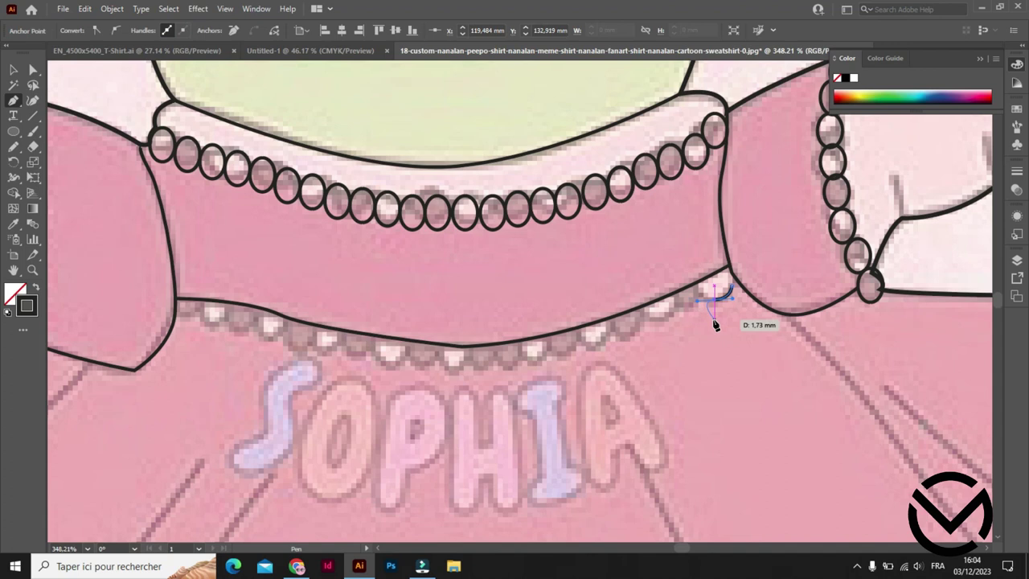
key(l)
drag(727, 335, 699, 363)
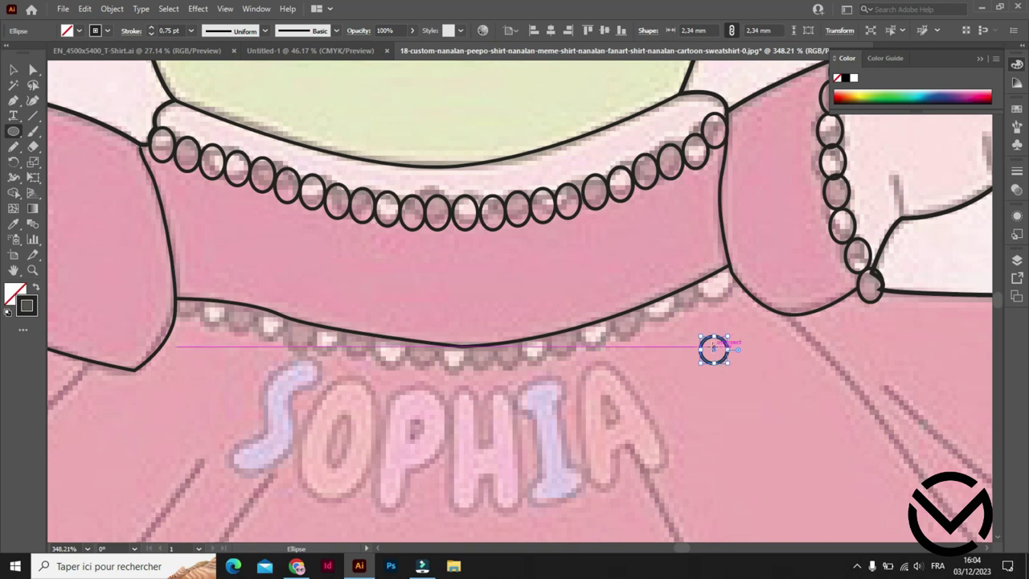
key(a)
drag(714, 345, 716, 350)
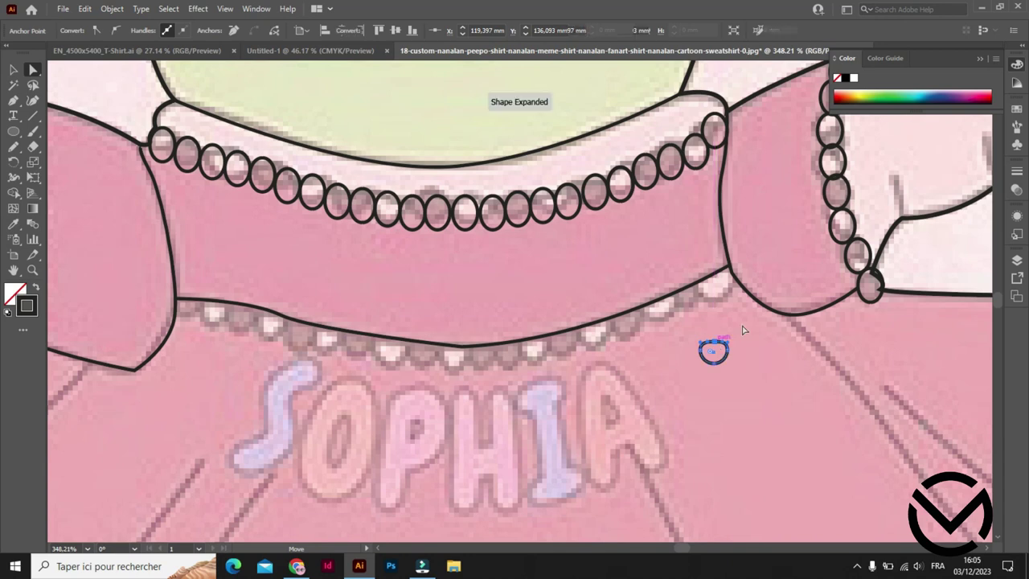
click(737, 355)
Rotate the pearl to tilt it, then place a copy on the collar's lower edge.
click(728, 353)
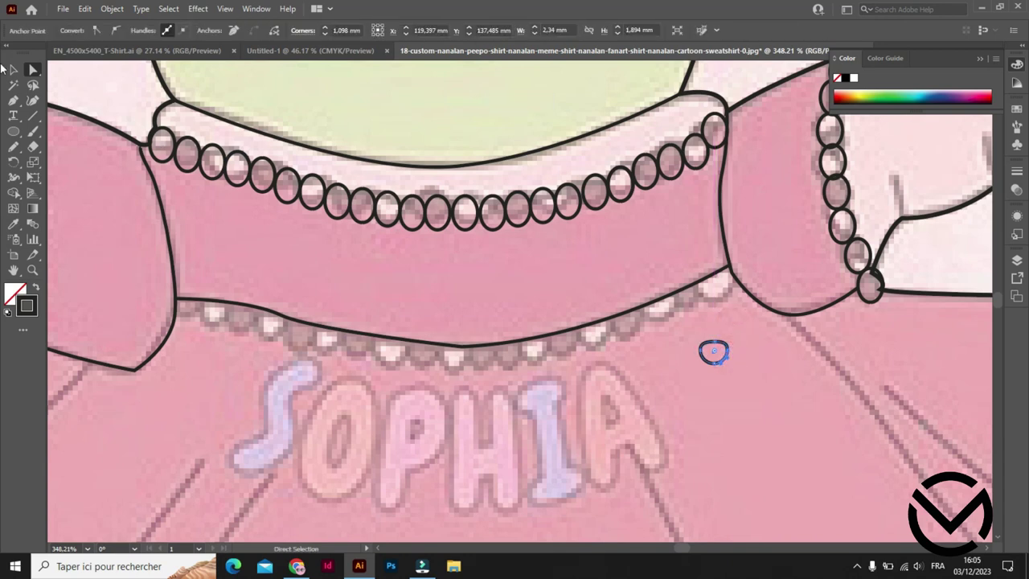
key(v)
drag(732, 340, 733, 351)
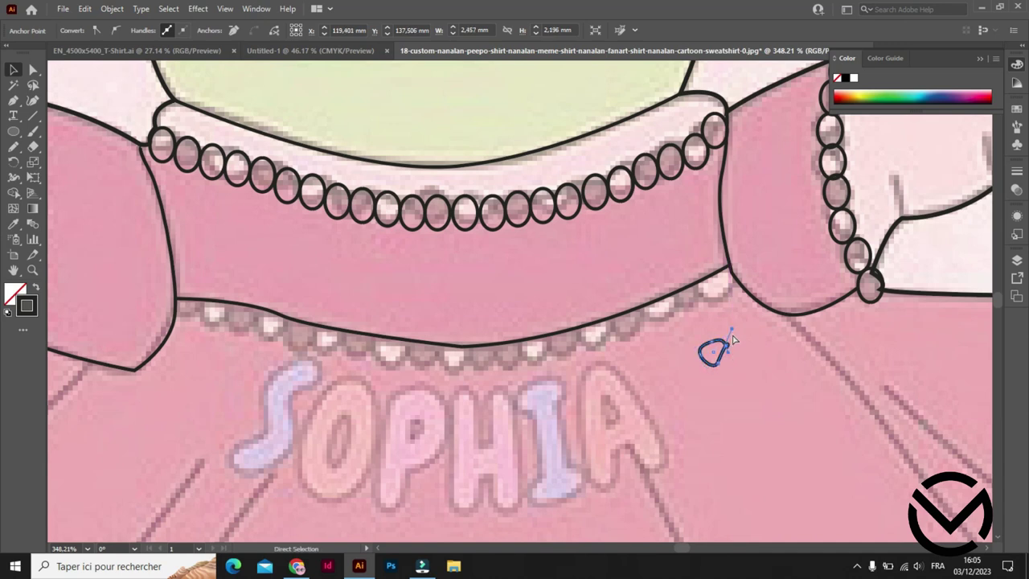
click(733, 404)
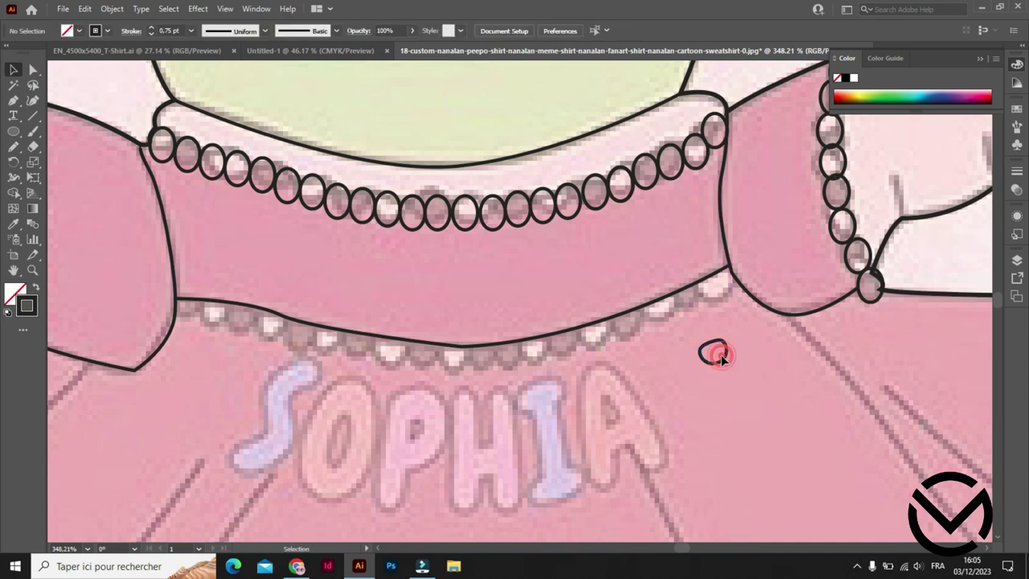
mouse_move(721, 364)
mouse_down()
mouse_move(718, 280)
mouse_move(699, 298)
mouse_up()
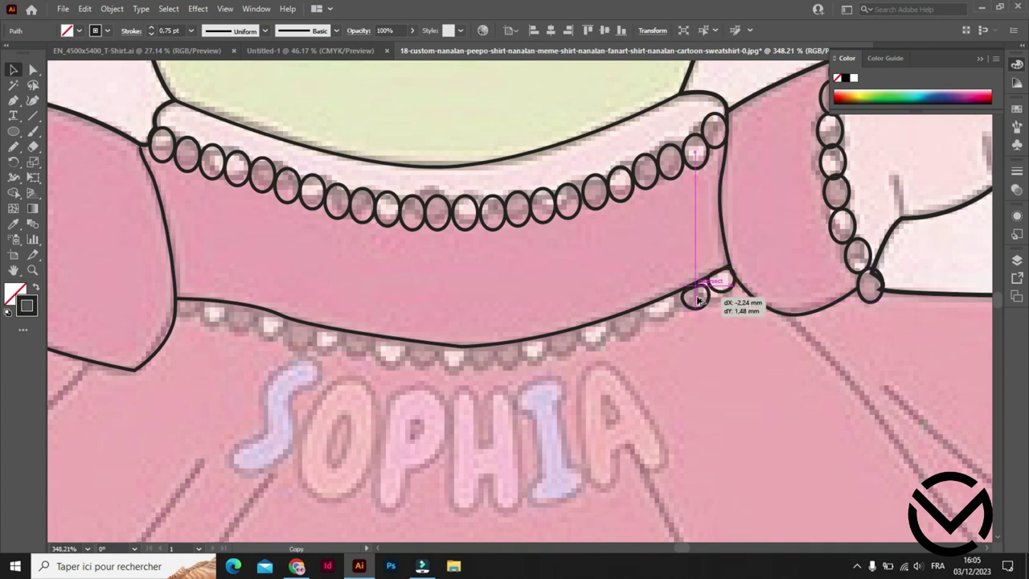
Copy pearls leftward along the collar edge, rotating and nudging them to follow the curve.
mouse_move(699, 297)
mouse_down()
mouse_move(585, 336)
mouse_move(542, 367)
mouse_move(567, 354)
mouse_up()
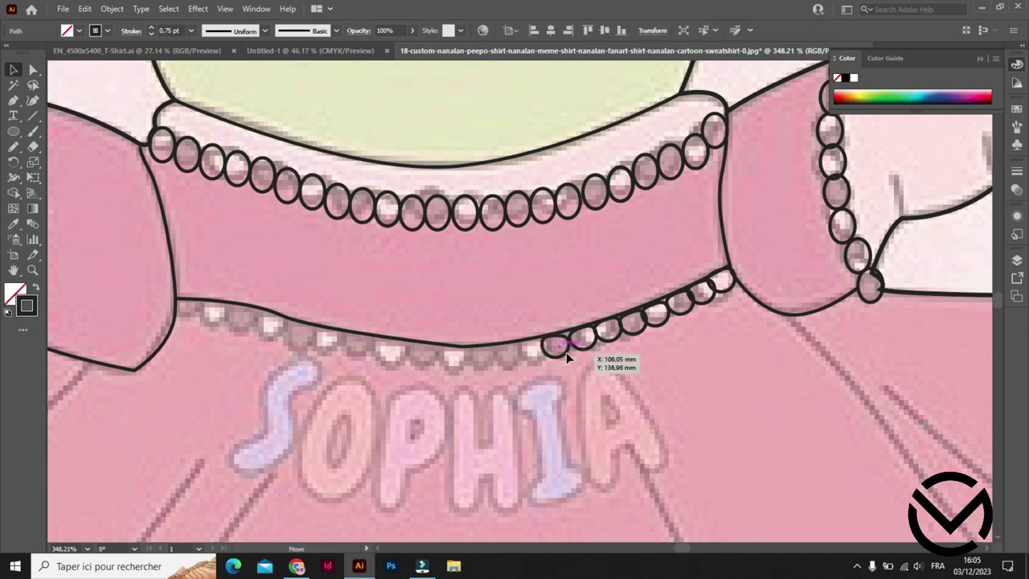
drag(578, 346, 583, 351)
click(563, 369)
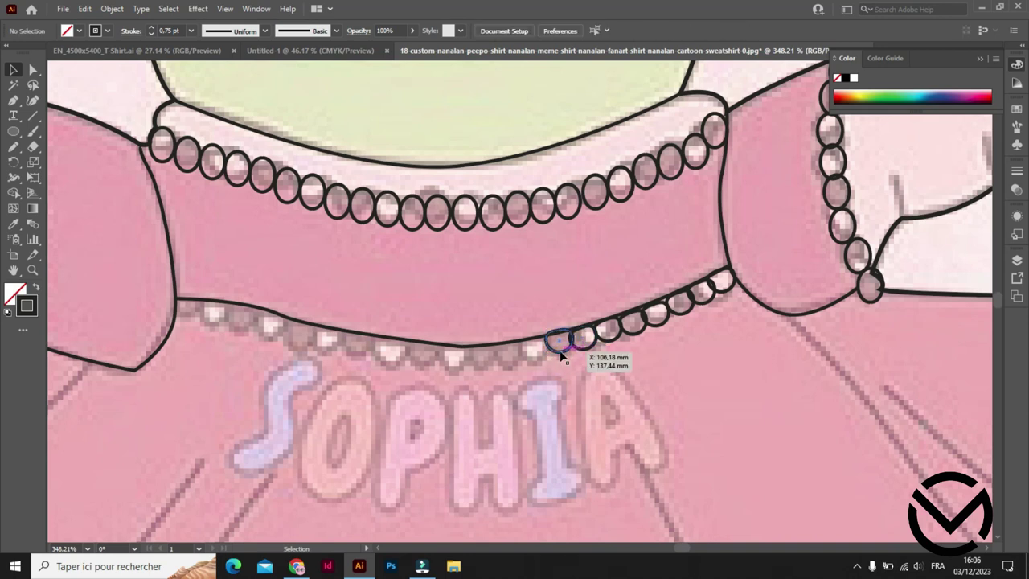
click(561, 357)
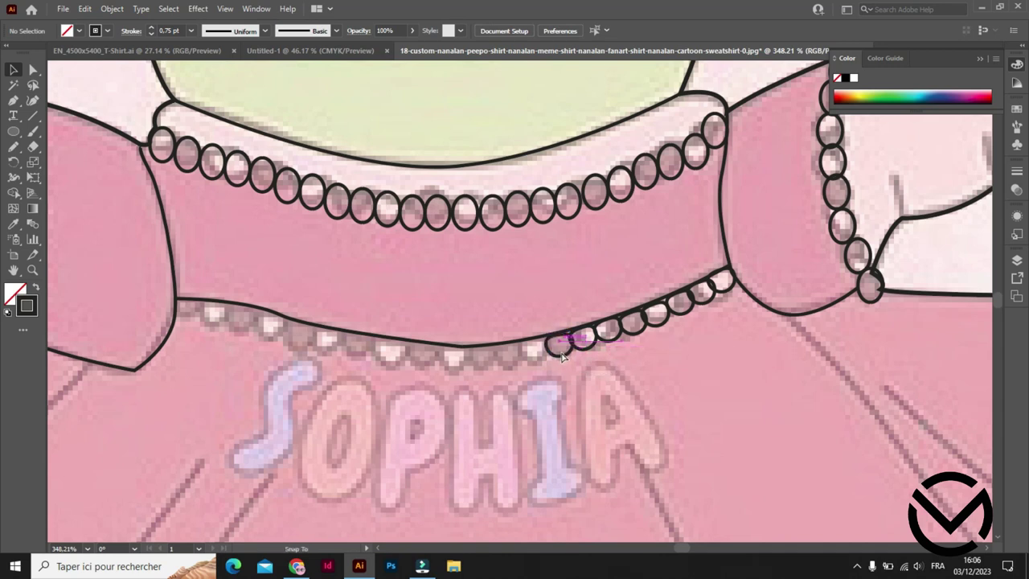
key(Down)
key(Down)
key(Up)
key(Up)
click(554, 359)
Duplicate the leftmost pearl further left, extending the row most of the way along the collar.
click(554, 357)
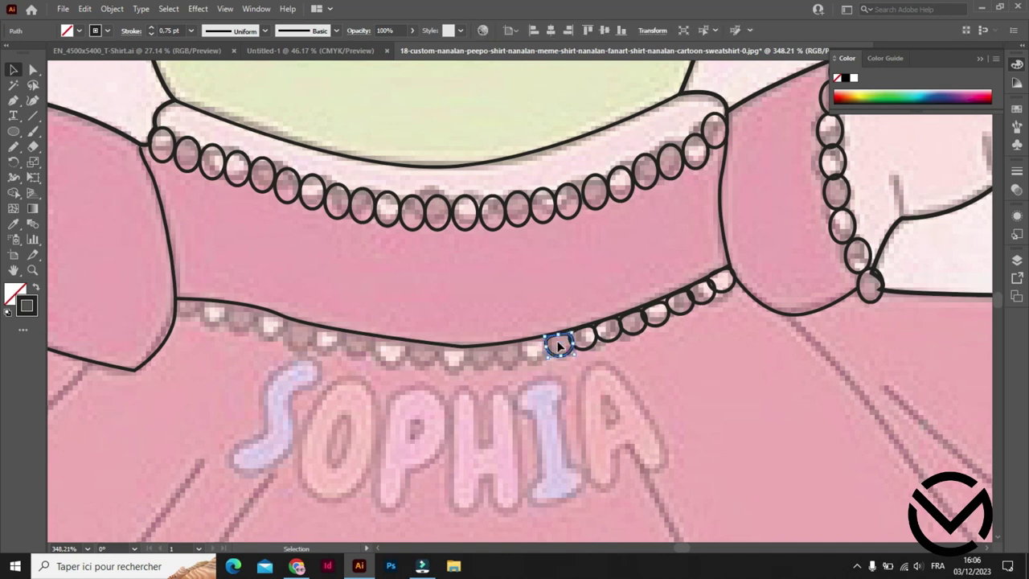
drag(560, 347, 510, 361)
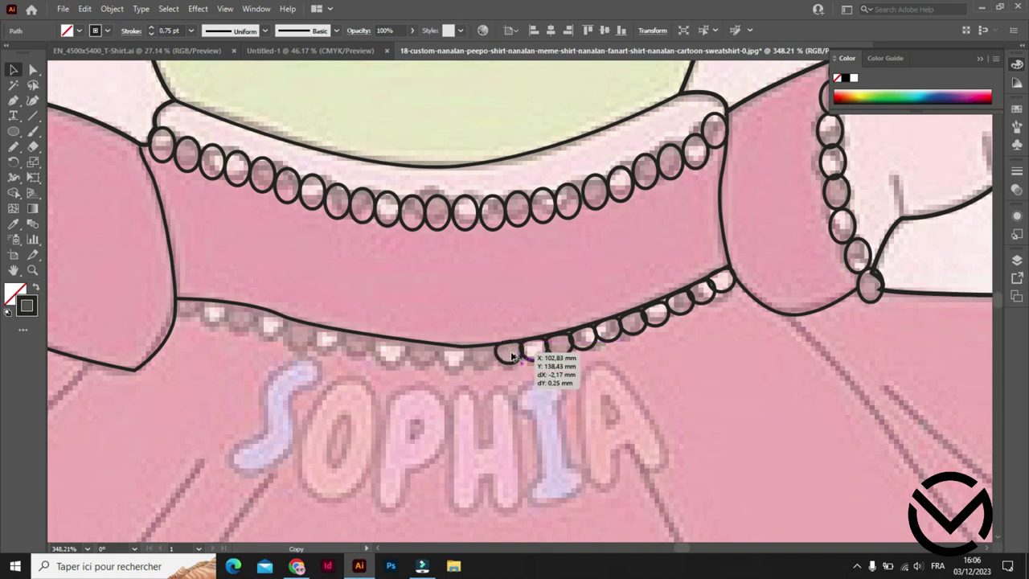
drag(513, 356, 387, 353)
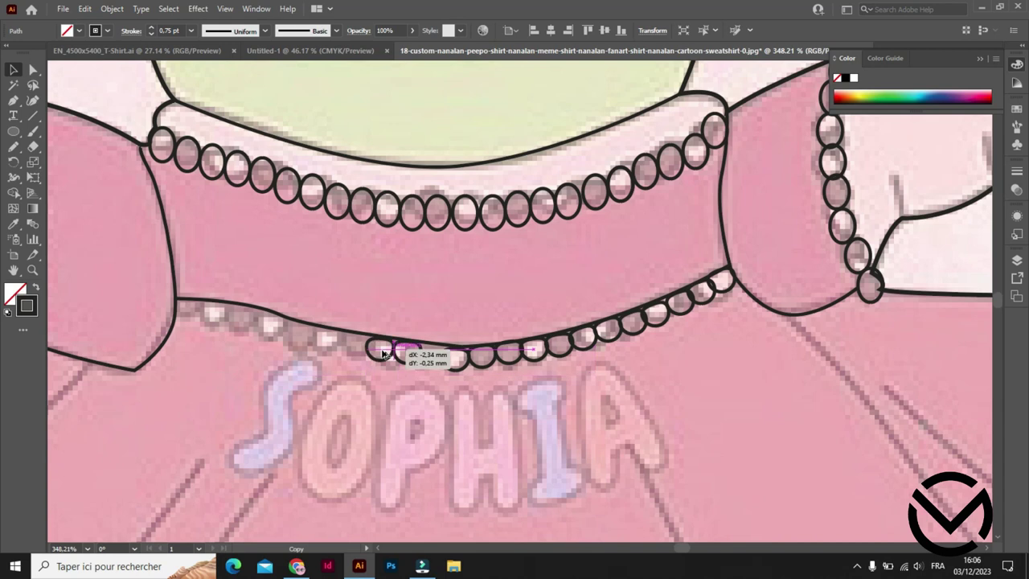
mouse_move(384, 352)
mouse_down()
mouse_move(434, 359)
mouse_move(311, 336)
mouse_up()
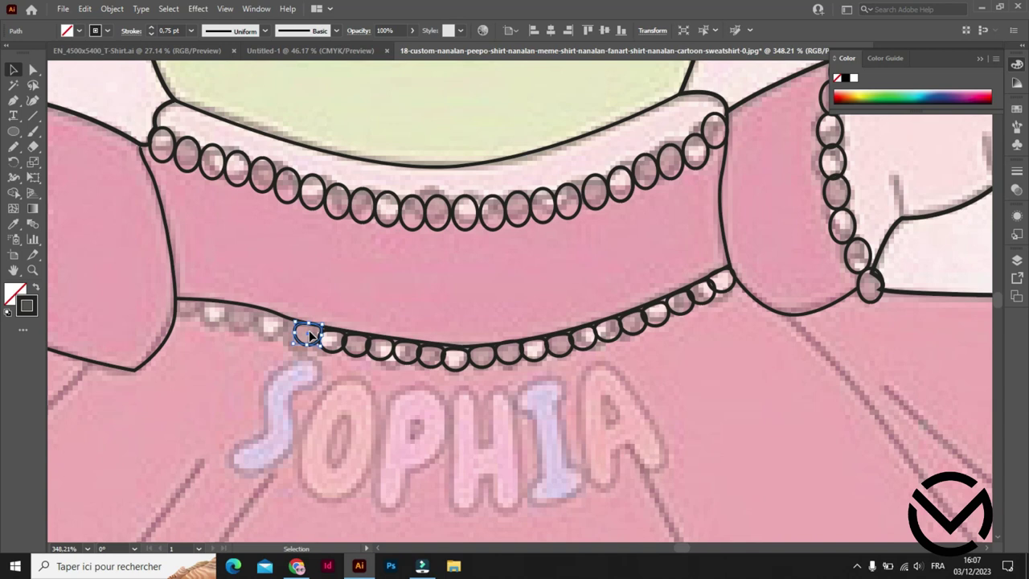
Move the small pearl left and copy it further along the lower trim.
click(289, 359)
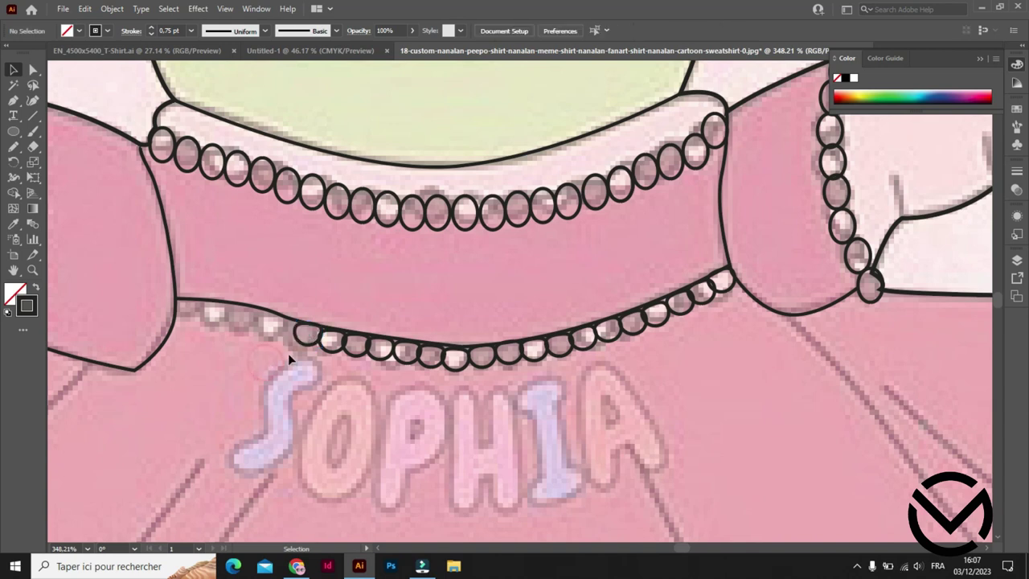
drag(306, 343, 309, 339)
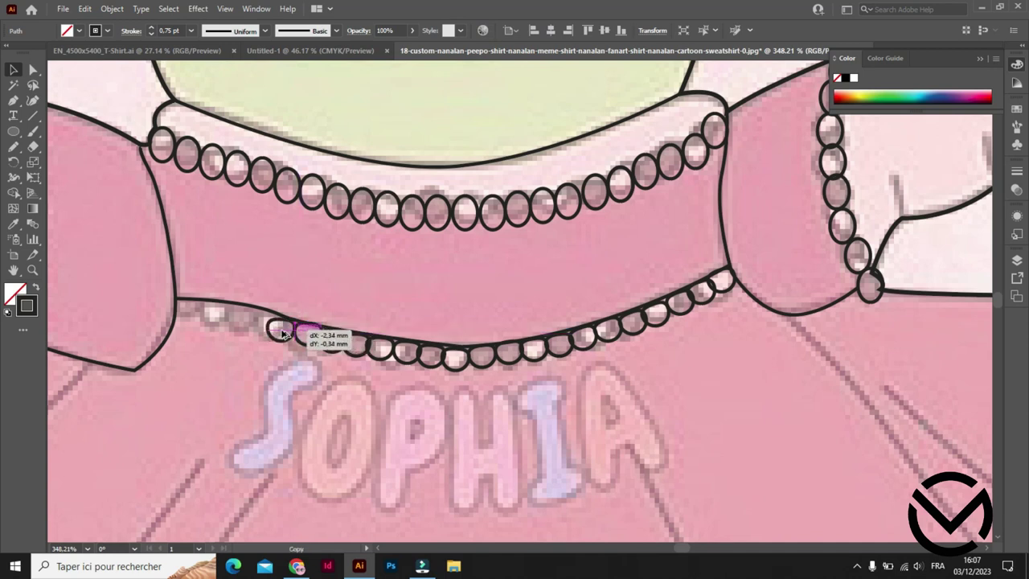
drag(309, 338, 284, 333)
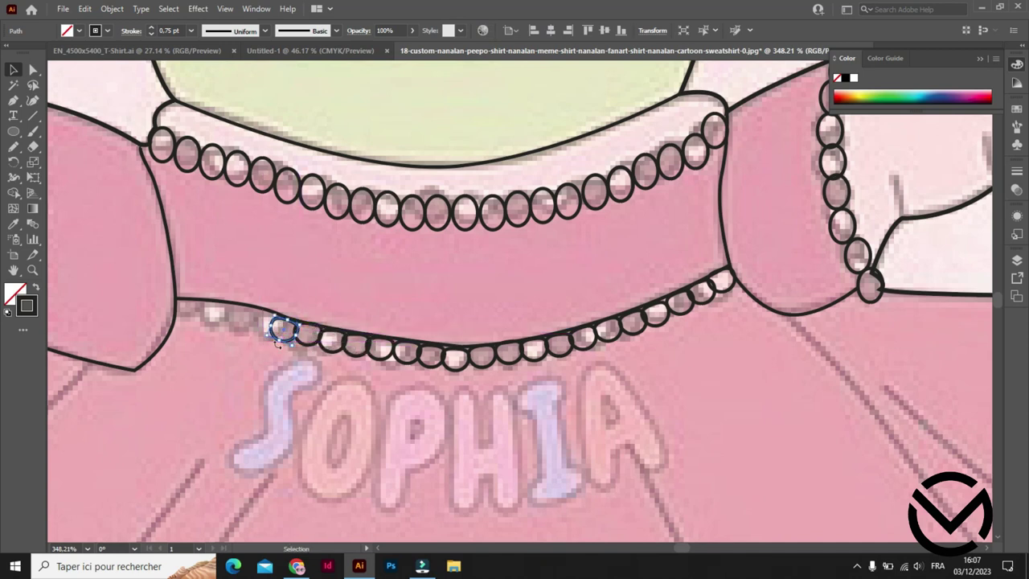
drag(288, 339, 220, 320)
click(243, 329)
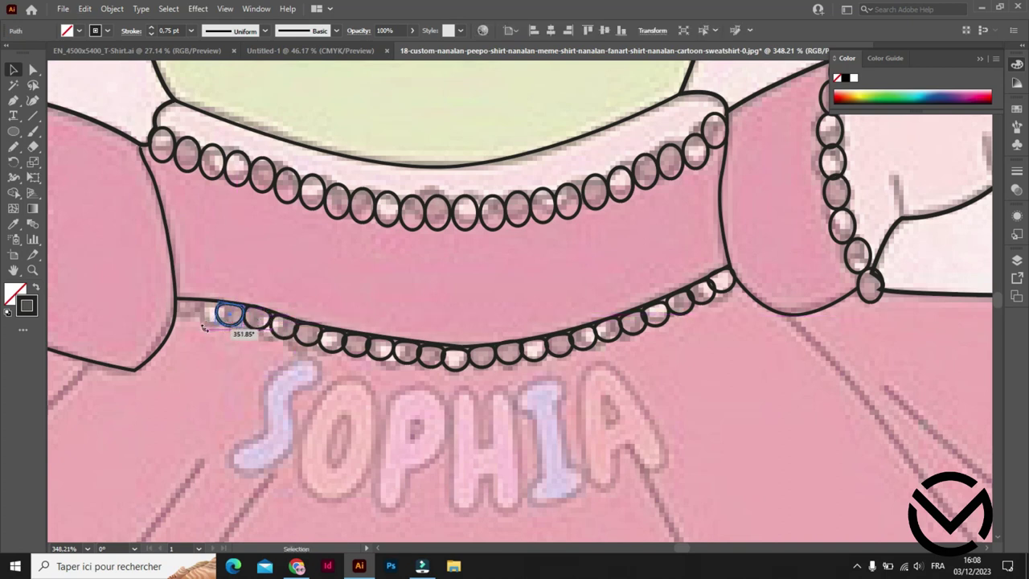
Add a final pearl copy at the trim's end by the dress edge and resize it.
click(214, 354)
drag(217, 315, 207, 315)
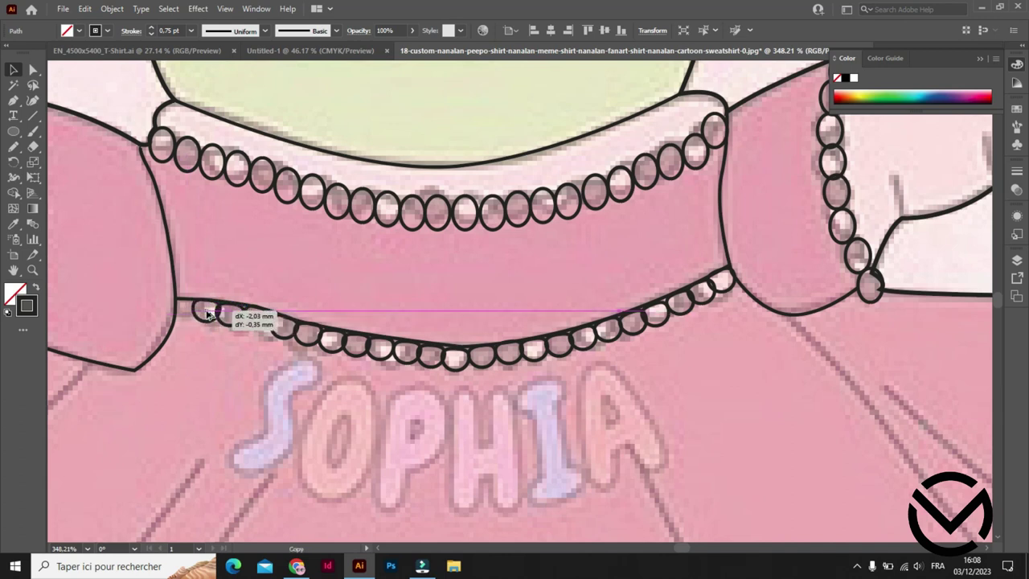
drag(207, 315, 192, 312)
click(371, 394)
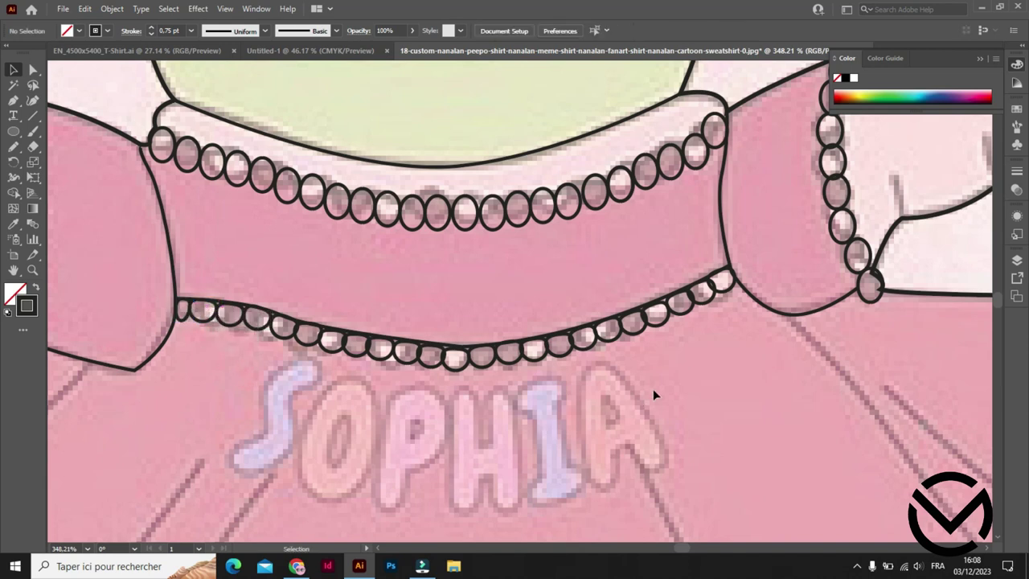
Bring the sleeve into view and trace a curved crease line near the cuff.
scroll(709, 413, down, 3)
mouse_move(340, 332)
mouse_down()
mouse_move(615, 317)
mouse_move(712, 300)
mouse_up()
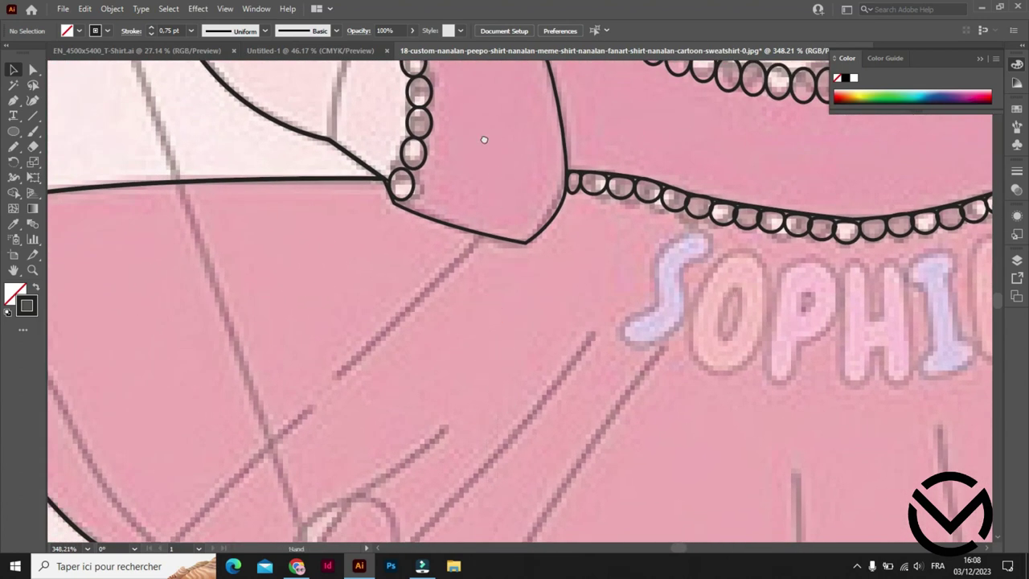
drag(482, 138, 572, 428)
key(p)
mouse_move(532, 336)
mouse_down()
mouse_move(485, 336)
mouse_move(524, 306)
mouse_up()
click(485, 430)
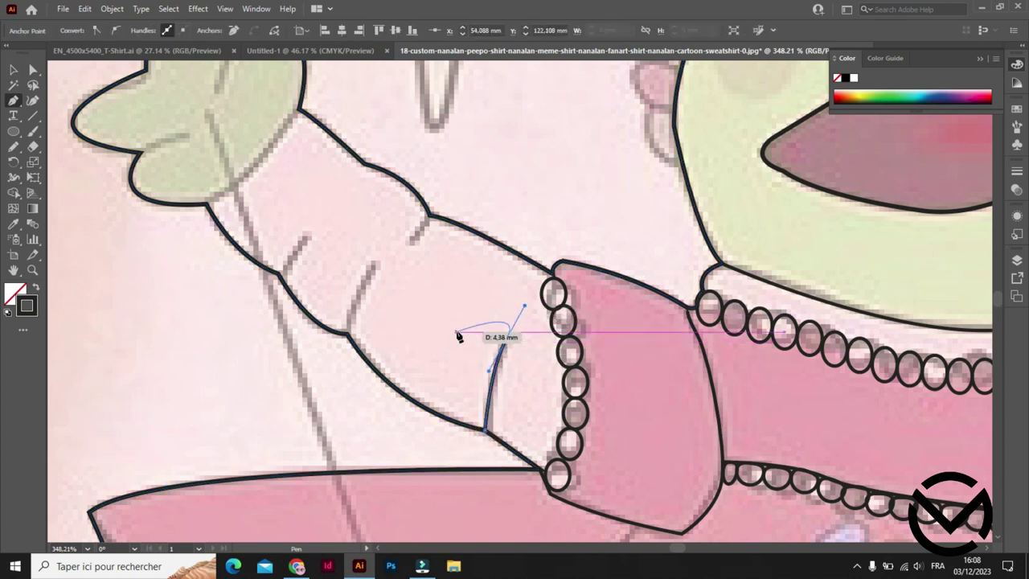
key(v)
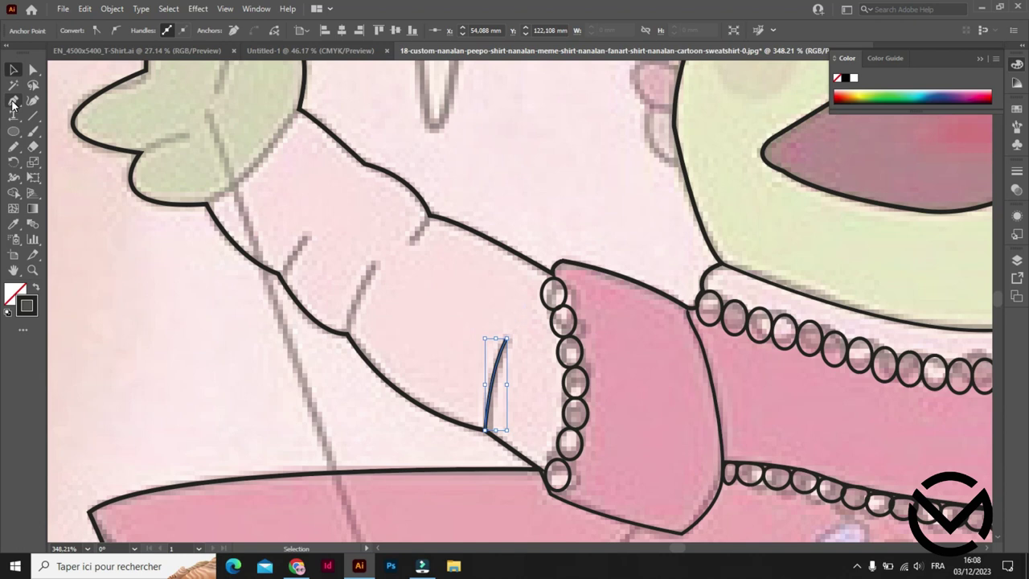
Trace two more curved crease lines along the sleeve fold.
click(13, 101)
click(347, 333)
drag(374, 263, 397, 239)
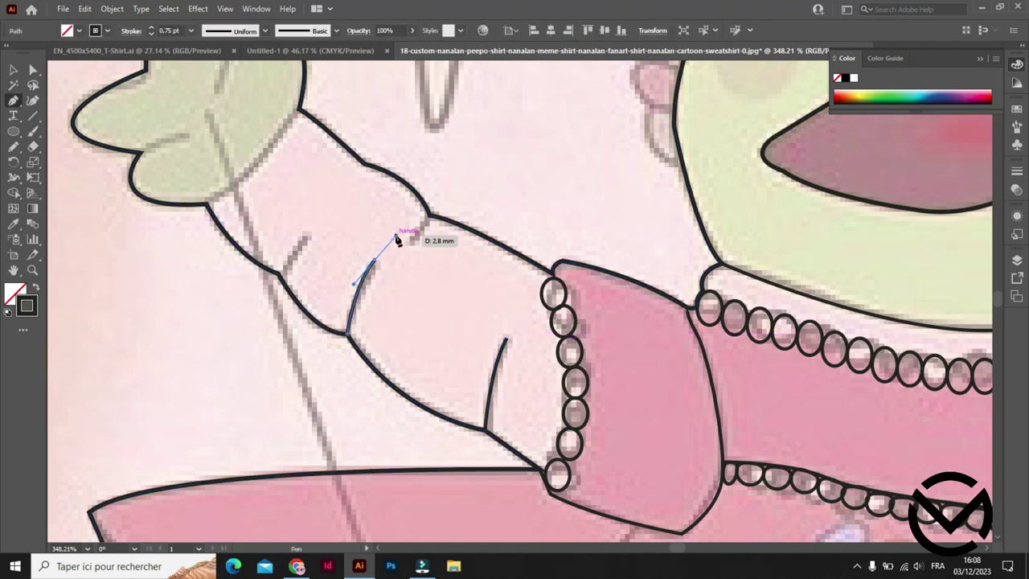
click(278, 274)
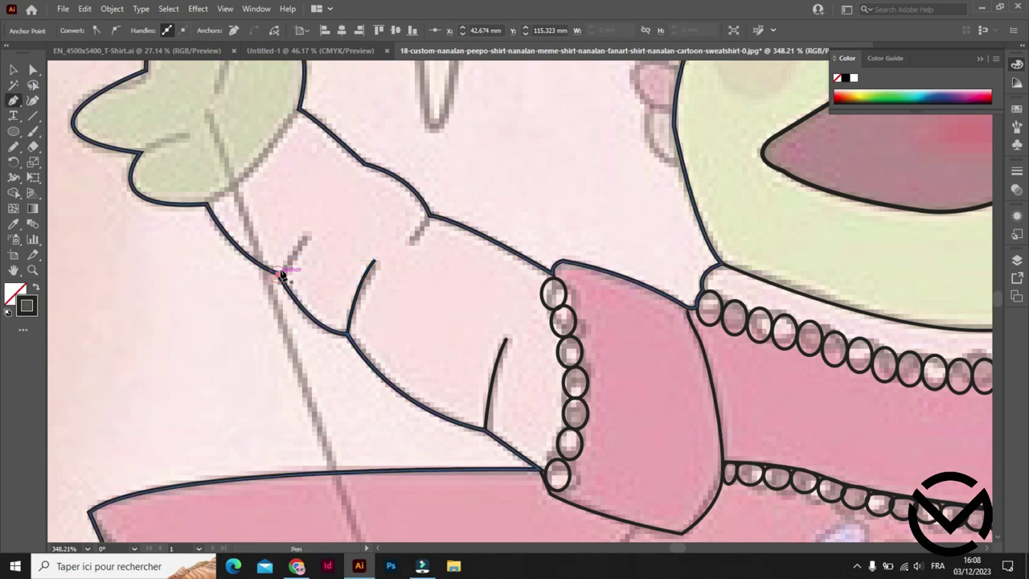
drag(306, 238, 326, 233)
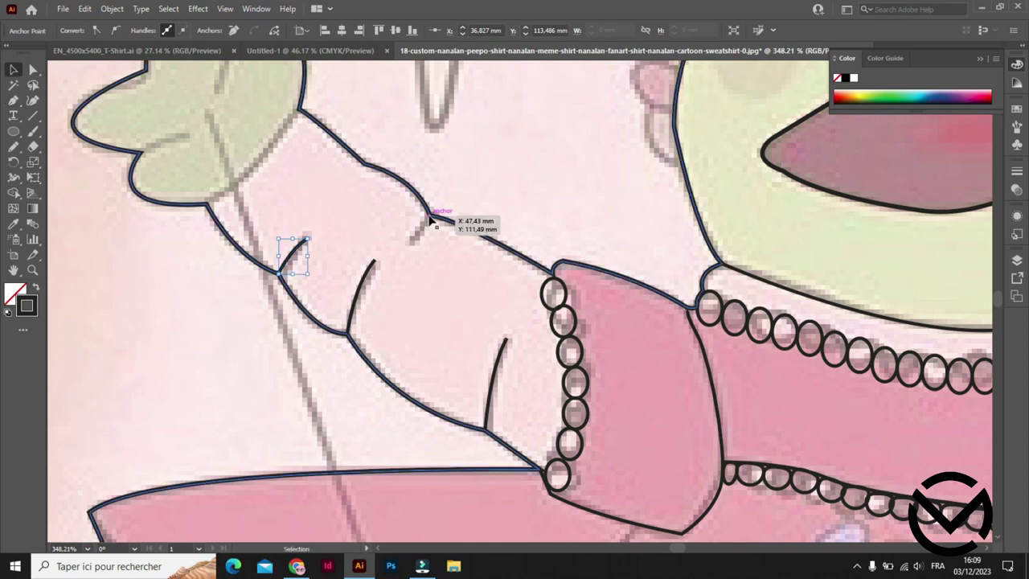
key(v)
click(408, 258)
Add a curved crease line on the upper sleeve.
key(p)
click(429, 215)
drag(409, 241, 411, 256)
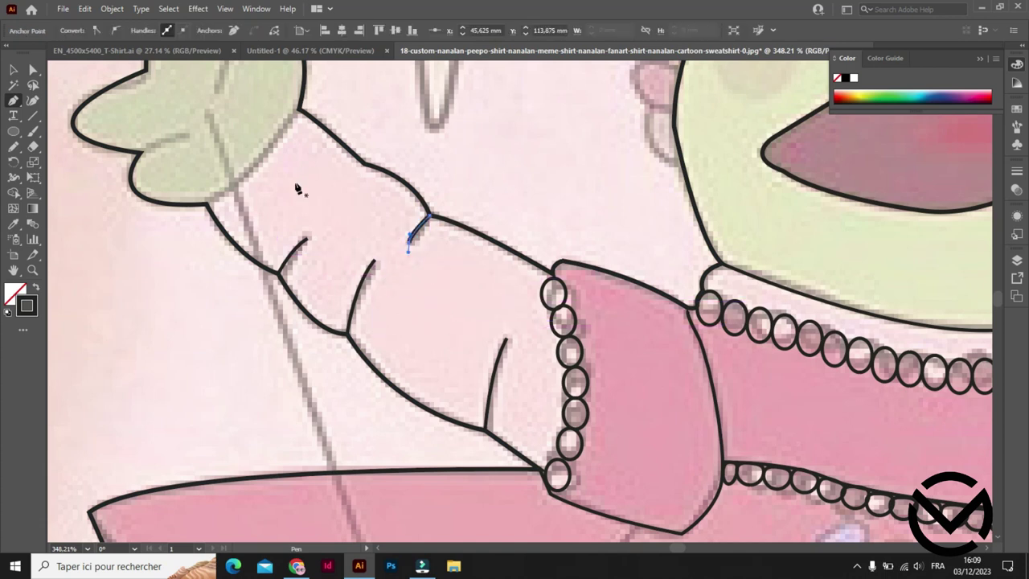
scroll(297, 189, up, 3)
ctrl+click(235, 159)
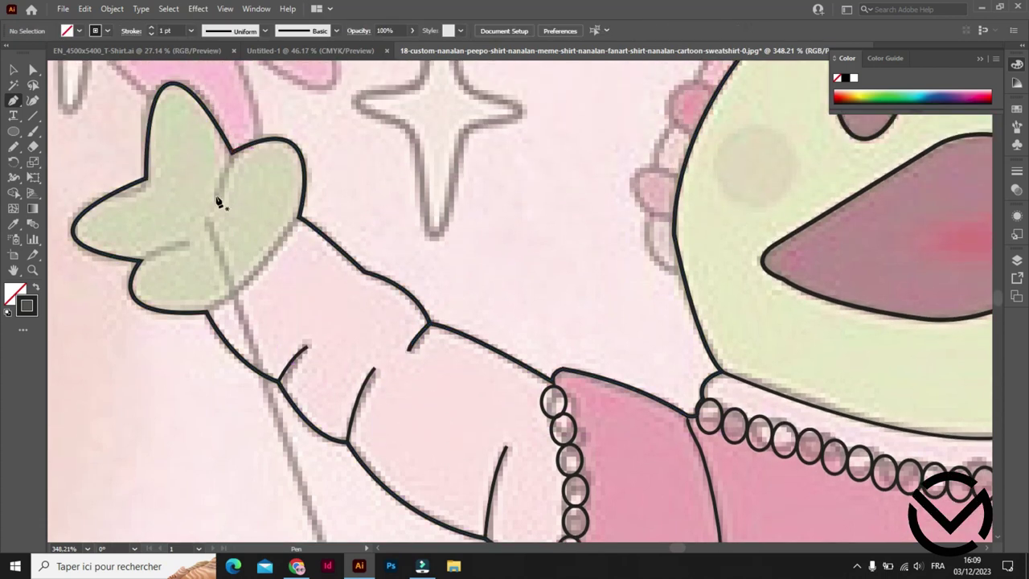
Draw two curved finger lines dividing the green hand.
click(230, 151)
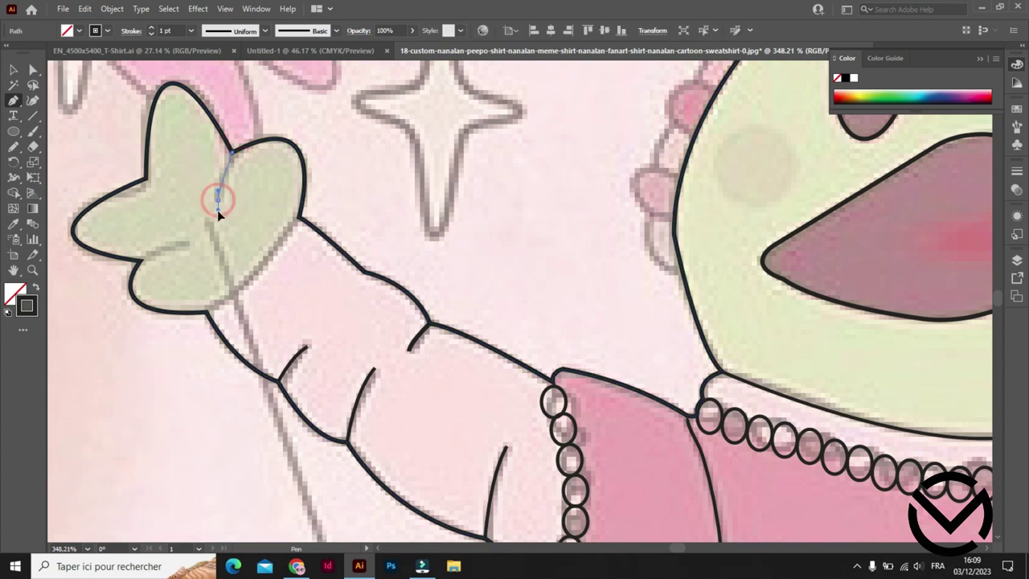
drag(217, 194, 217, 210)
ctrl+click(146, 265)
click(140, 260)
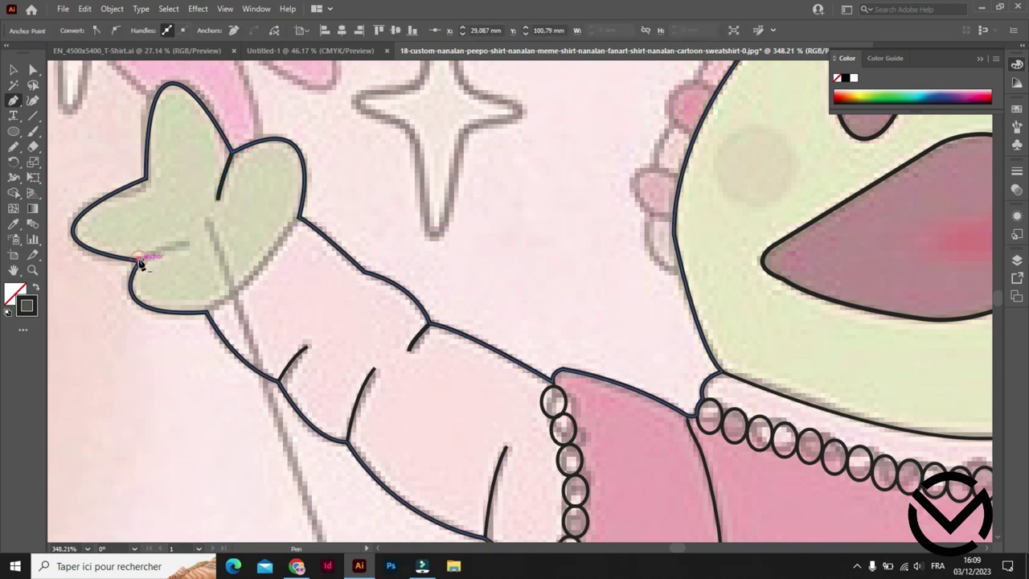
drag(188, 242, 214, 251)
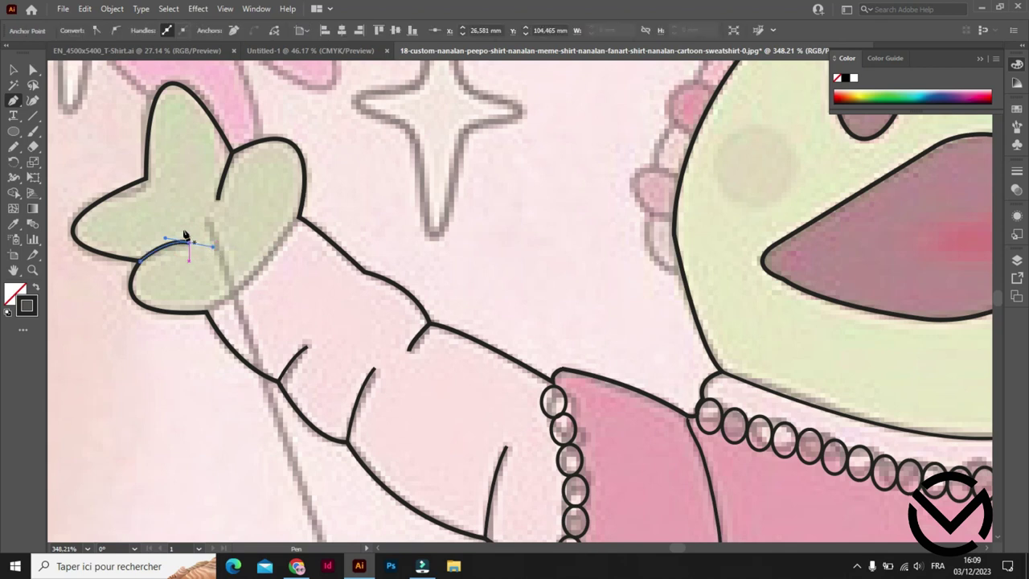
mouse_move(696, 378)
mouse_down()
mouse_move(615, 76)
mouse_move(681, 353)
mouse_up()
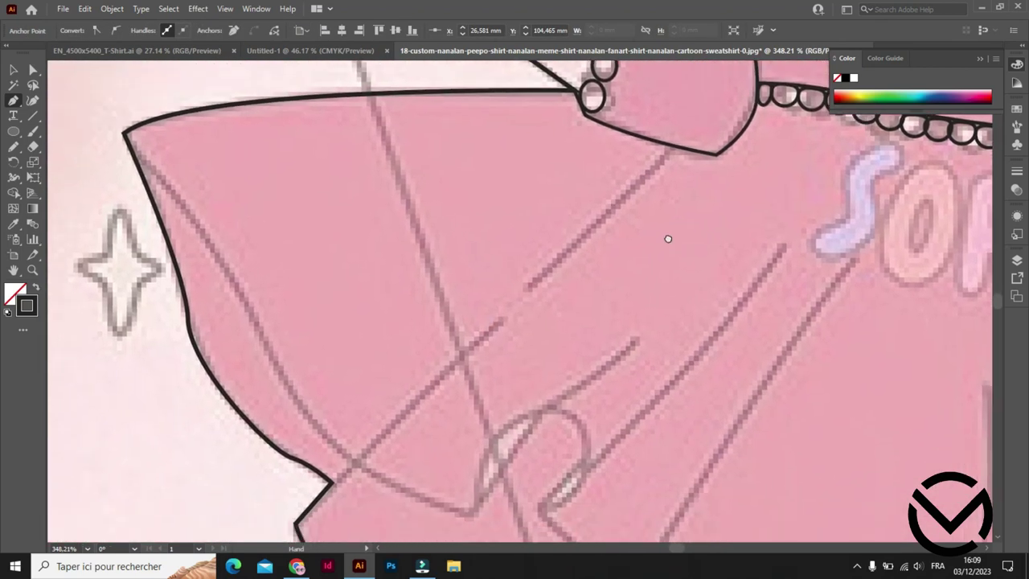
Draw an open skirt fold line from the sleeve, undoing its accidental closing segment.
click(656, 148)
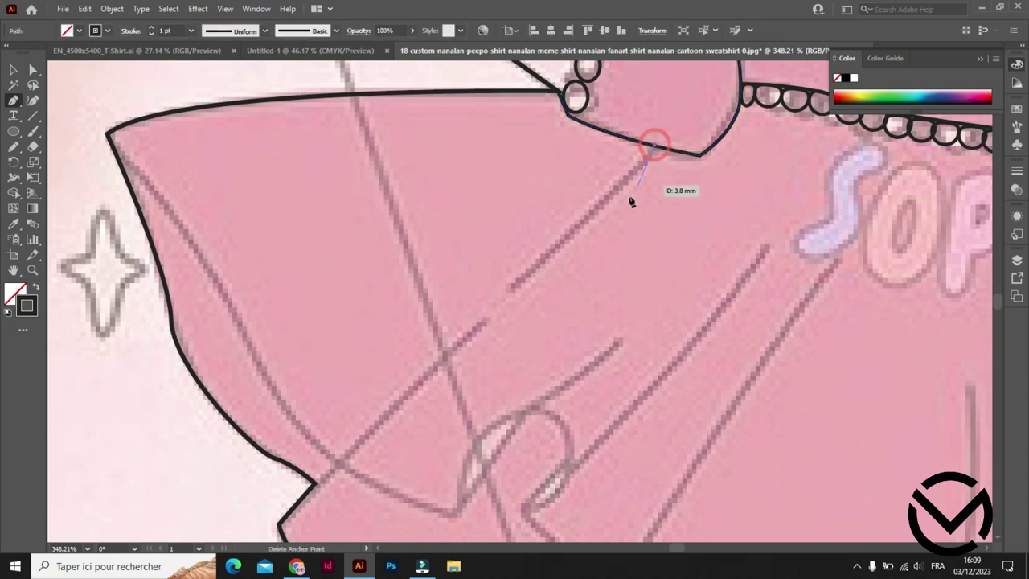
click(512, 290)
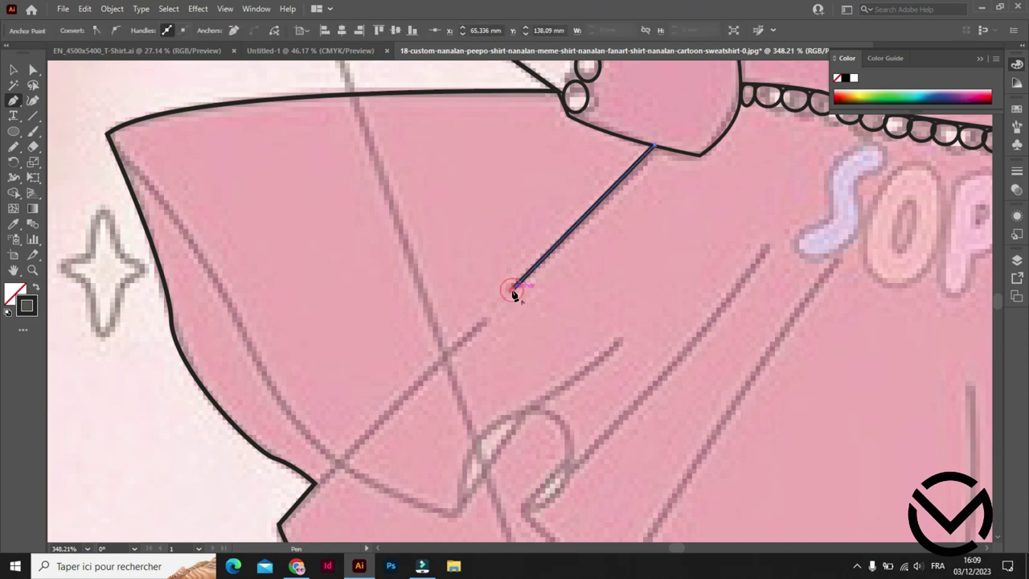
click(315, 482)
scroll(683, 373, down, 1)
scroll(683, 374, up, 1)
scroll(683, 370, up, 1)
scroll(683, 370, down, 1)
click(108, 135)
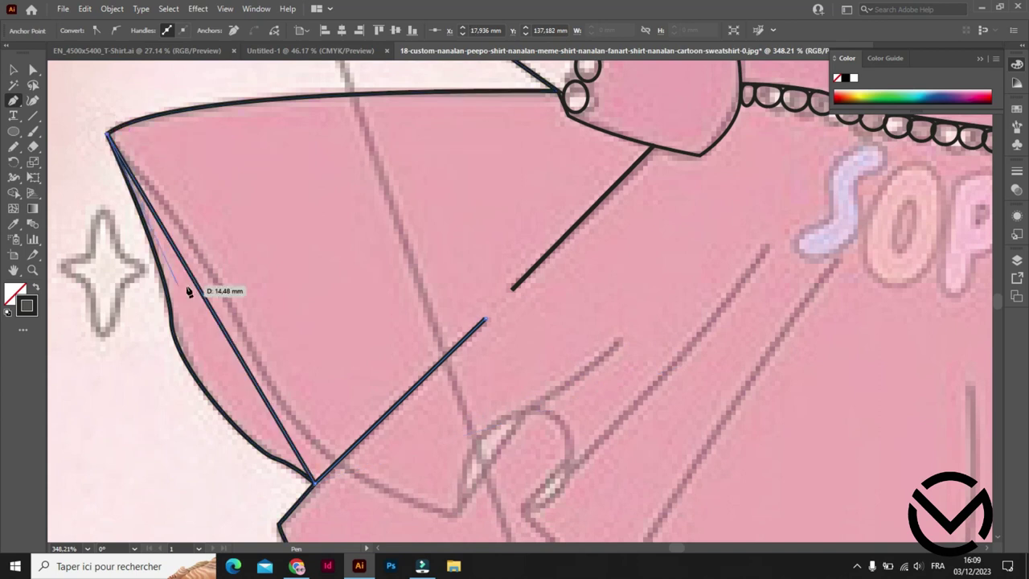
key(ctrl+z)
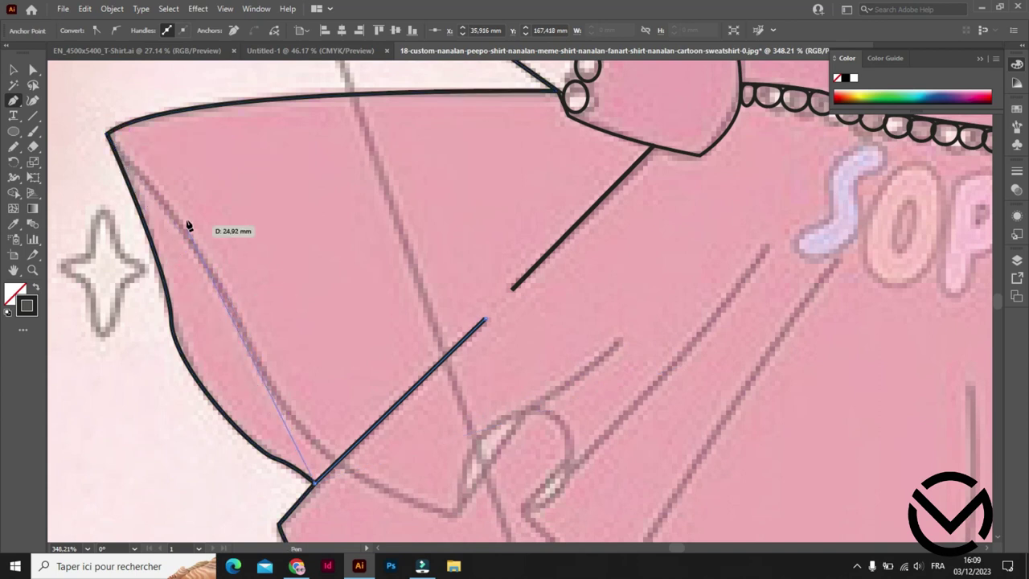
key(Escape)
Trace the skirt's curved left edge down to and along the hem.
click(109, 135)
drag(242, 332, 263, 396)
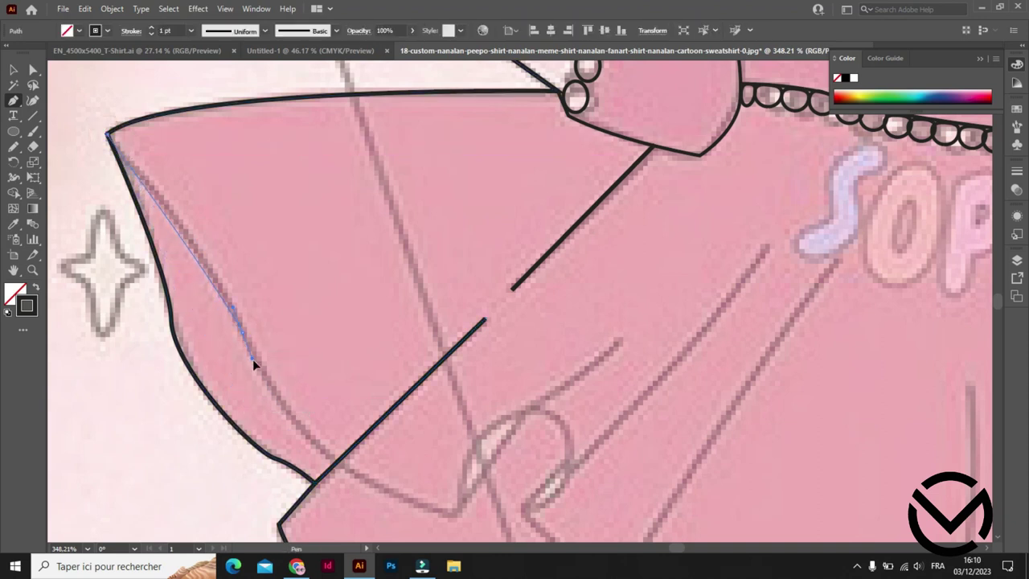
click(336, 464)
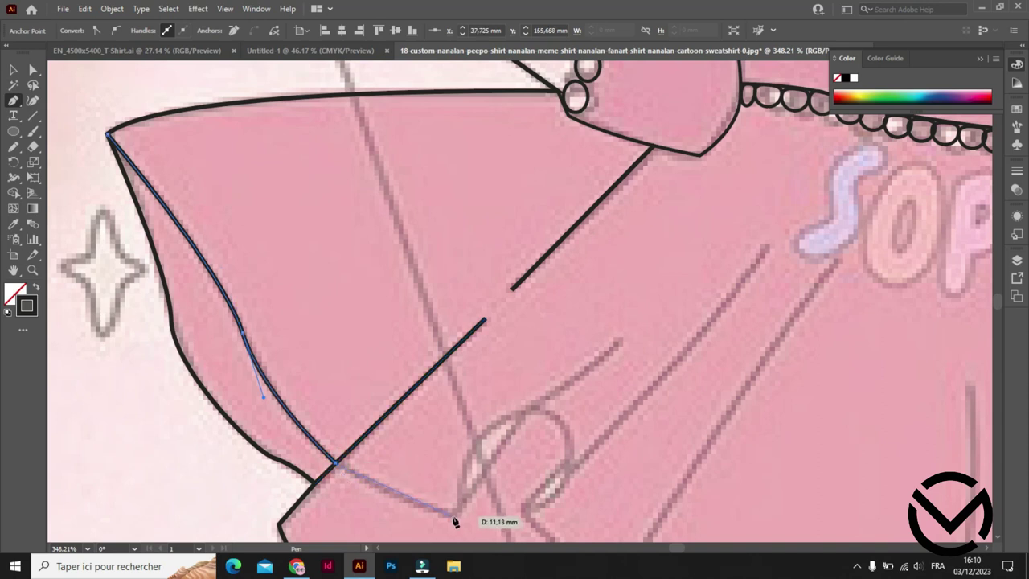
drag(474, 517, 469, 497)
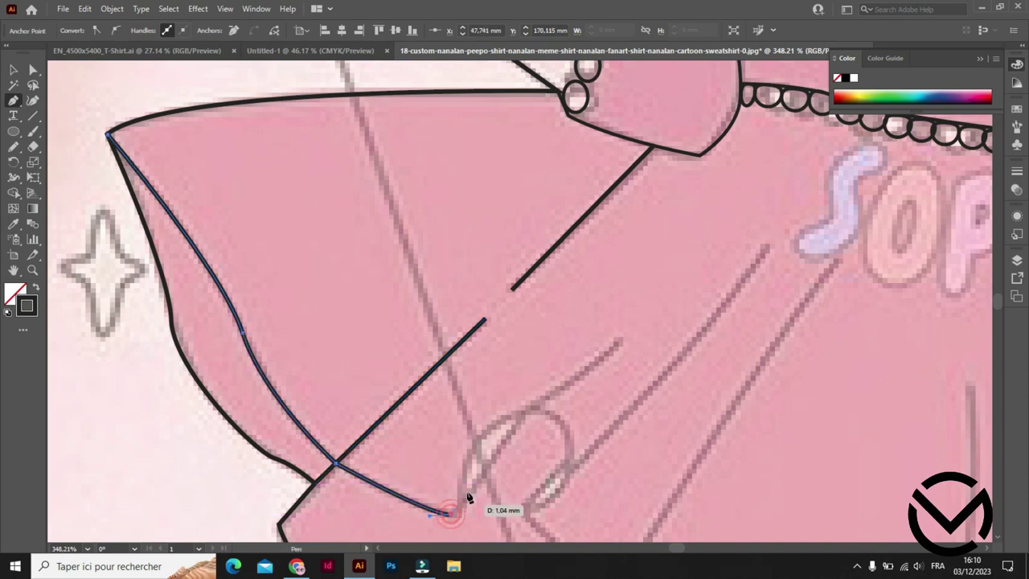
click(526, 414)
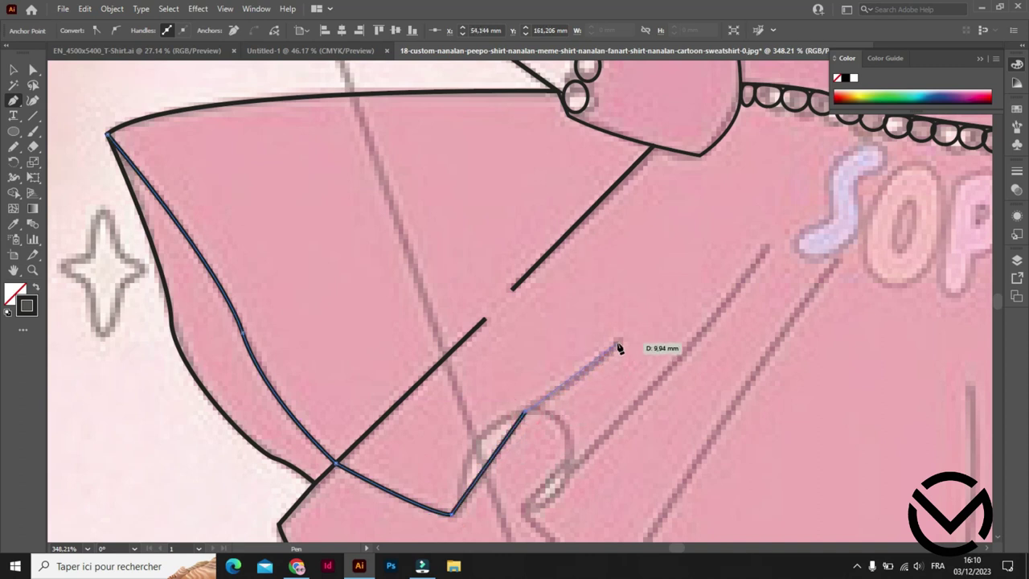
drag(642, 317, 641, 316)
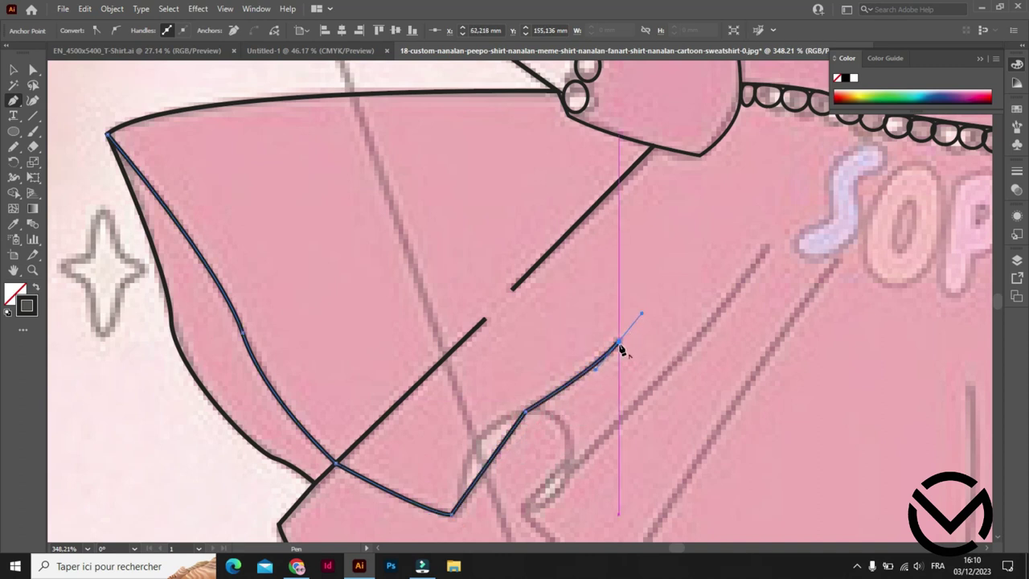
click(461, 499)
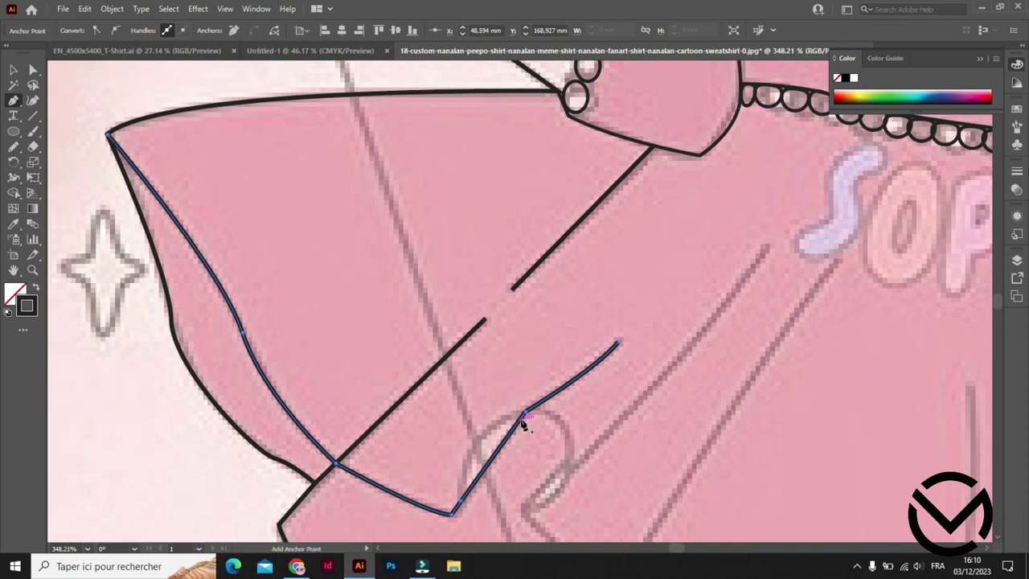
Draw the looping curl fold where it meets the skirt edge.
click(523, 508)
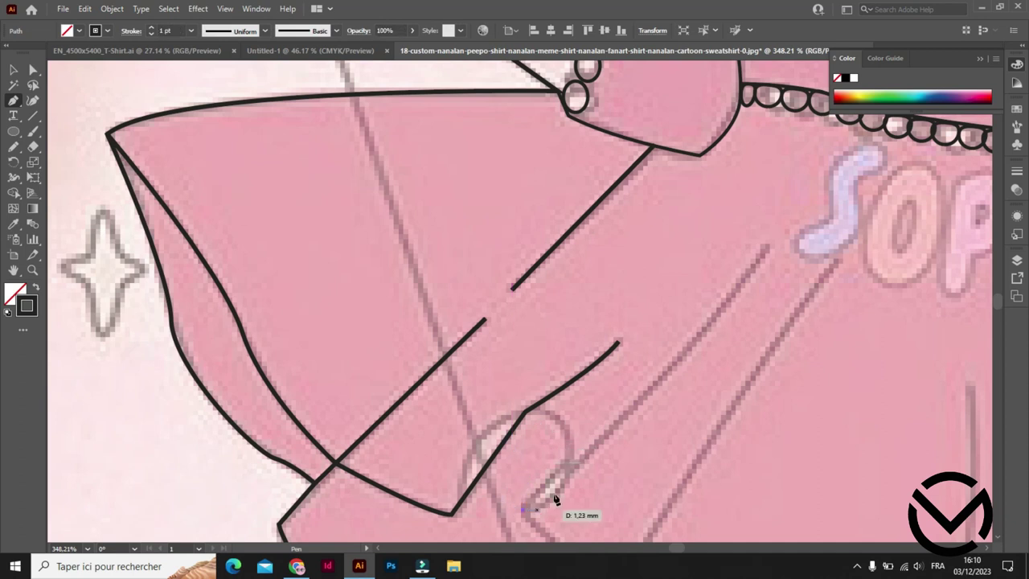
mouse_move(552, 416)
mouse_down()
mouse_move(491, 345)
mouse_move(496, 353)
mouse_up()
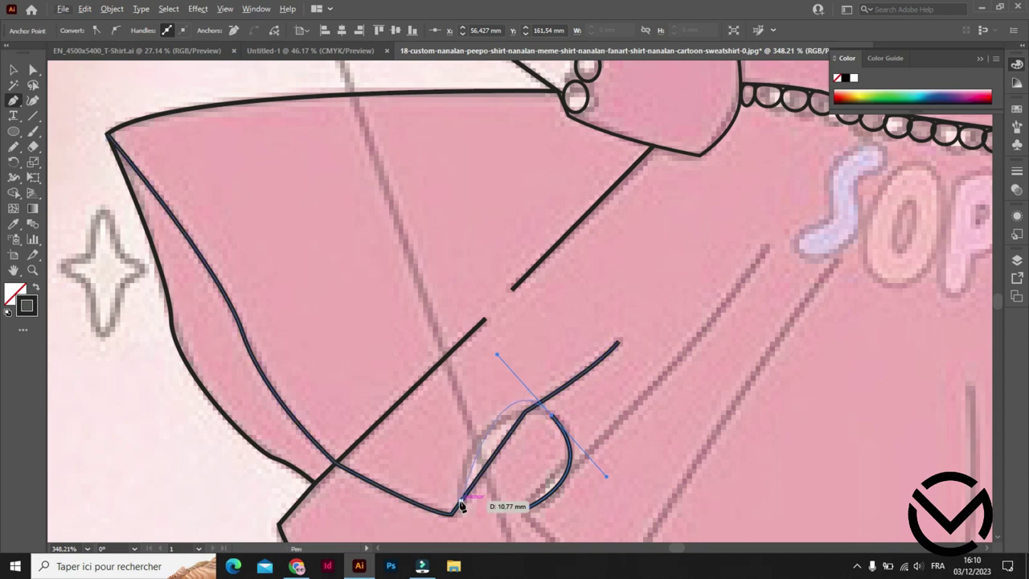
drag(523, 508, 542, 429)
drag(457, 508, 452, 391)
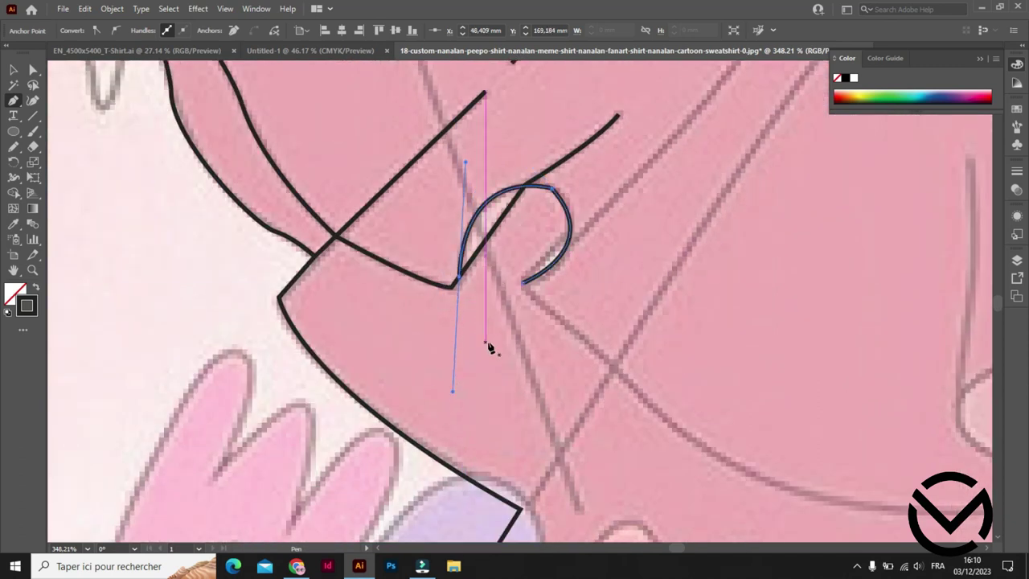
scroll(533, 414, up, 5)
scroll(542, 430, down, 2)
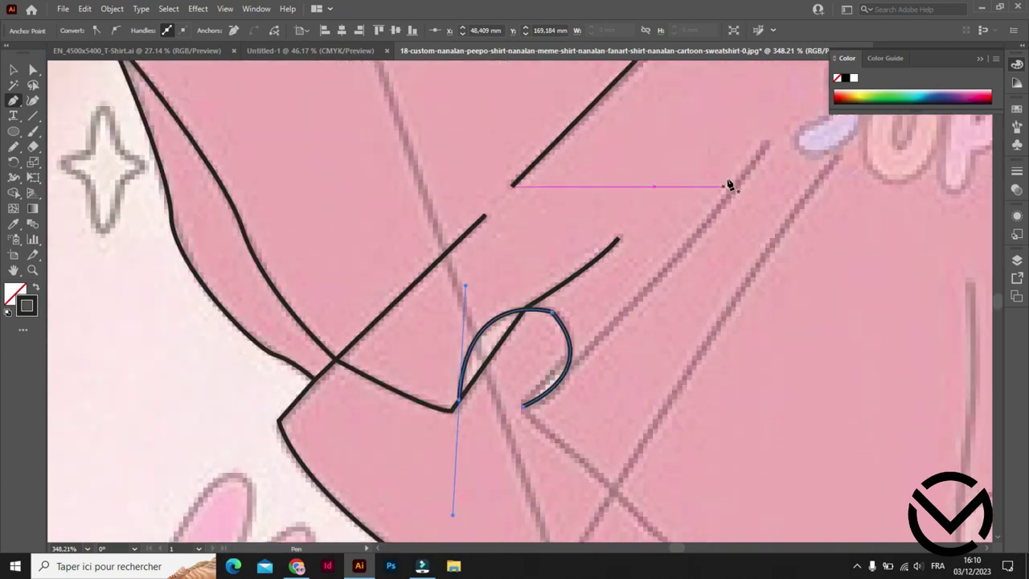
key(Escape)
Draw diagonal fold lines from the upper right down to the loop and hem corner.
click(768, 140)
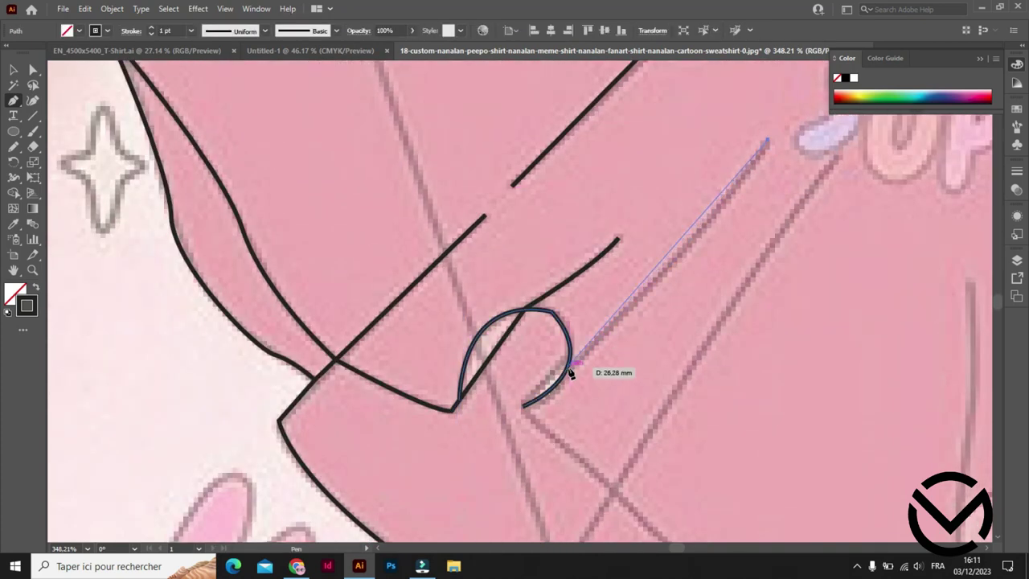
drag(567, 366, 495, 415)
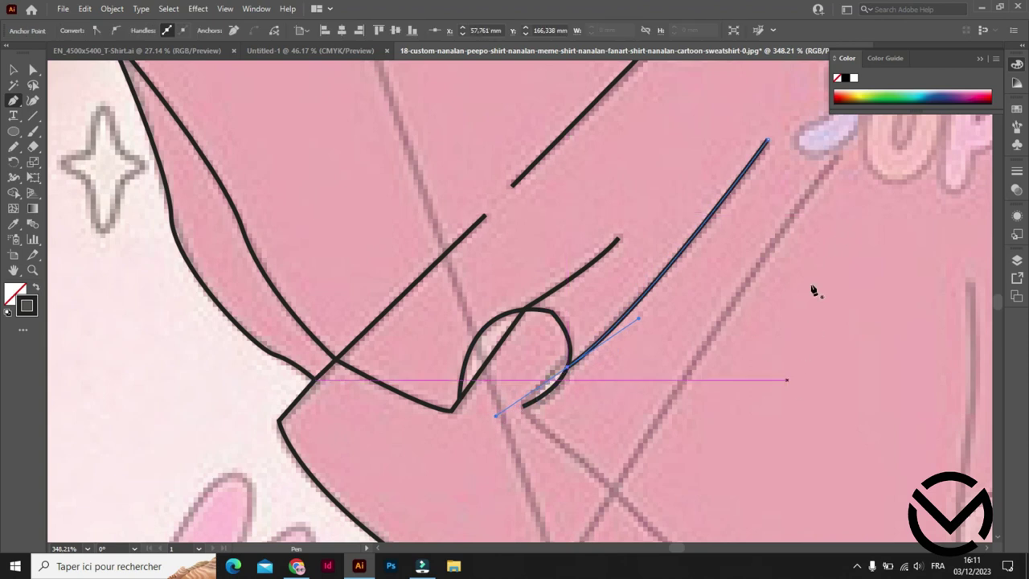
click(838, 162)
scroll(655, 421, down, 3)
scroll(586, 452, down, 2)
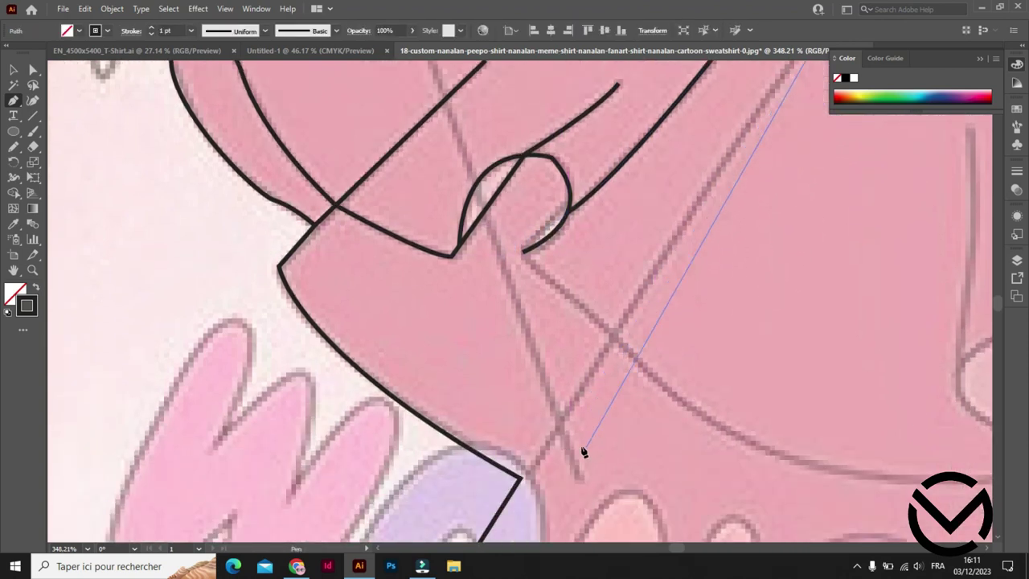
click(522, 480)
scroll(659, 436, down, 3)
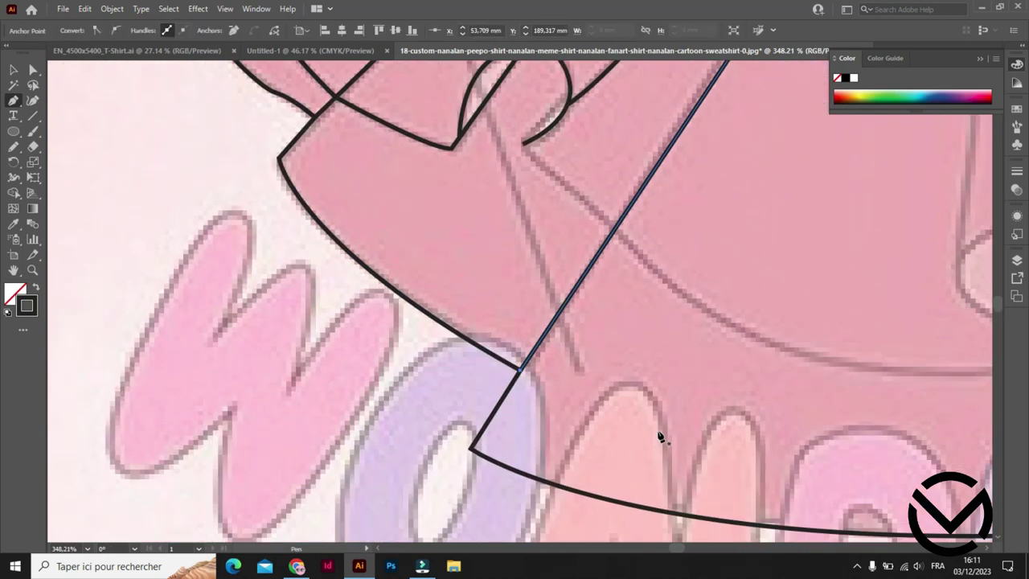
mouse_move(846, 416)
mouse_down()
mouse_move(549, 429)
mouse_move(471, 392)
mouse_up()
Extend the lower fold curve so it sweeps up to the right across the skirt.
key(z)
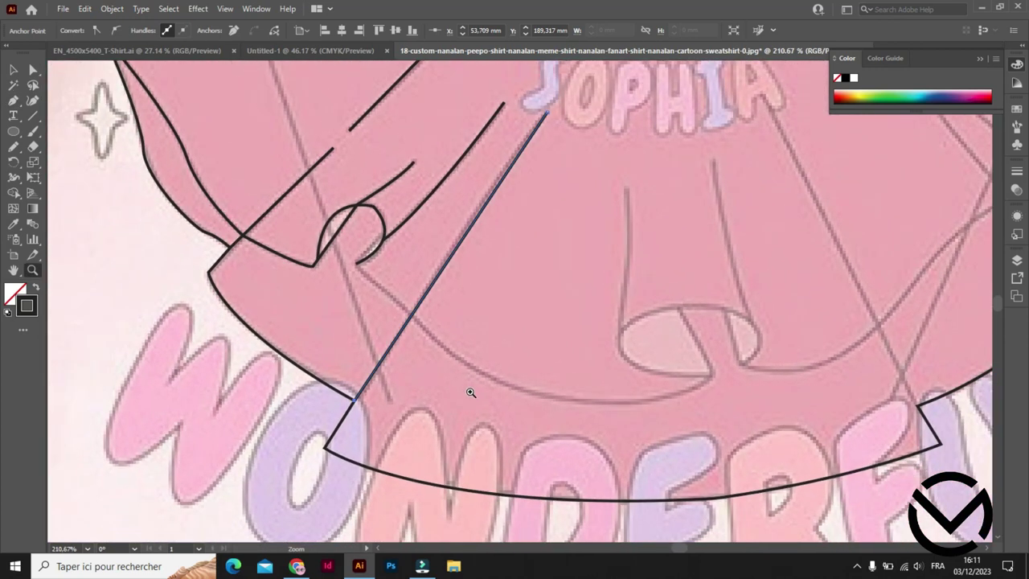
key(o)
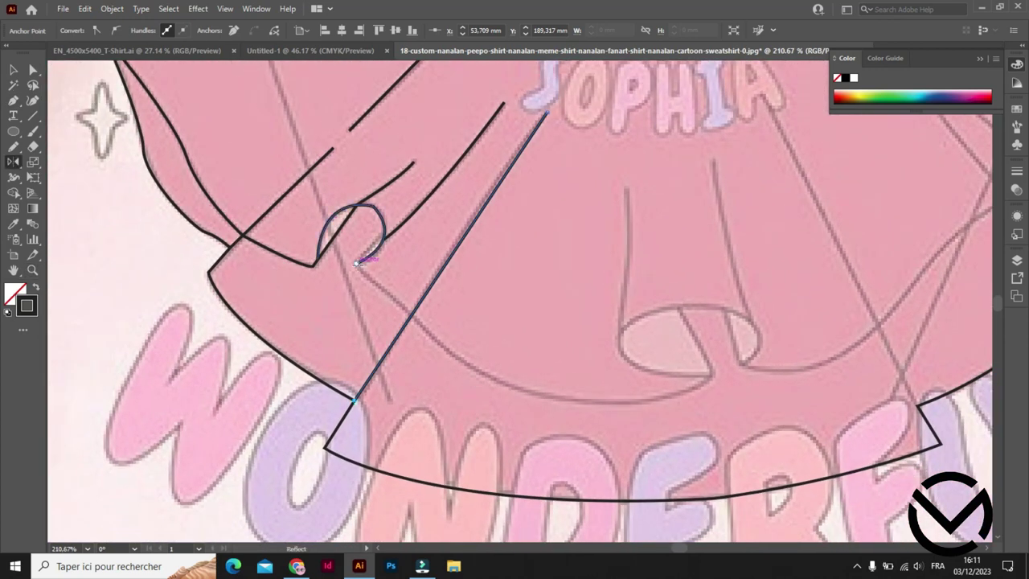
key(p)
click(357, 264)
drag(561, 399, 620, 411)
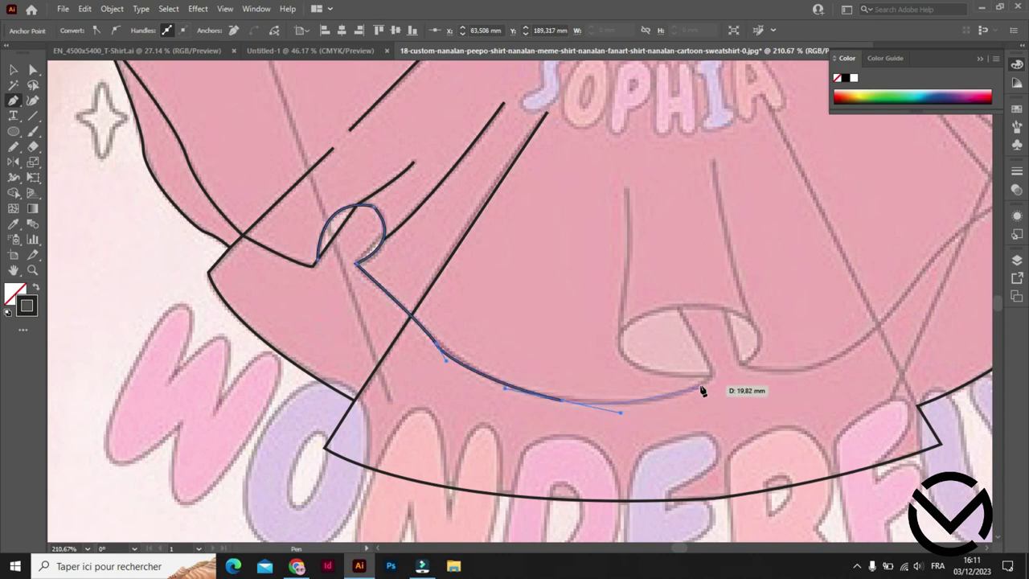
mouse_move(712, 375)
mouse_down()
mouse_move(800, 338)
mouse_move(736, 351)
mouse_up()
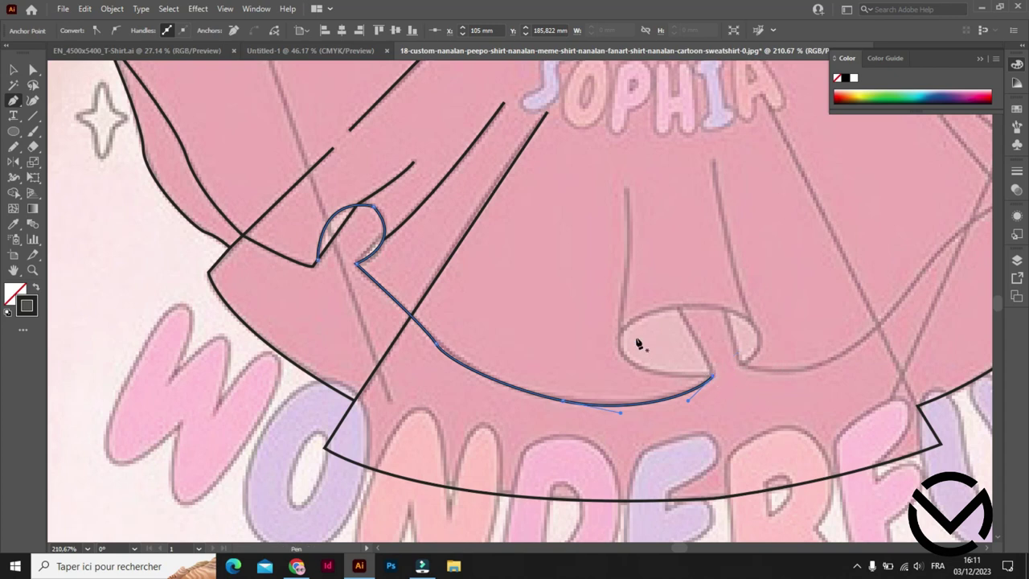
Draw the left and right vertical fold lines down toward the curl.
click(620, 331)
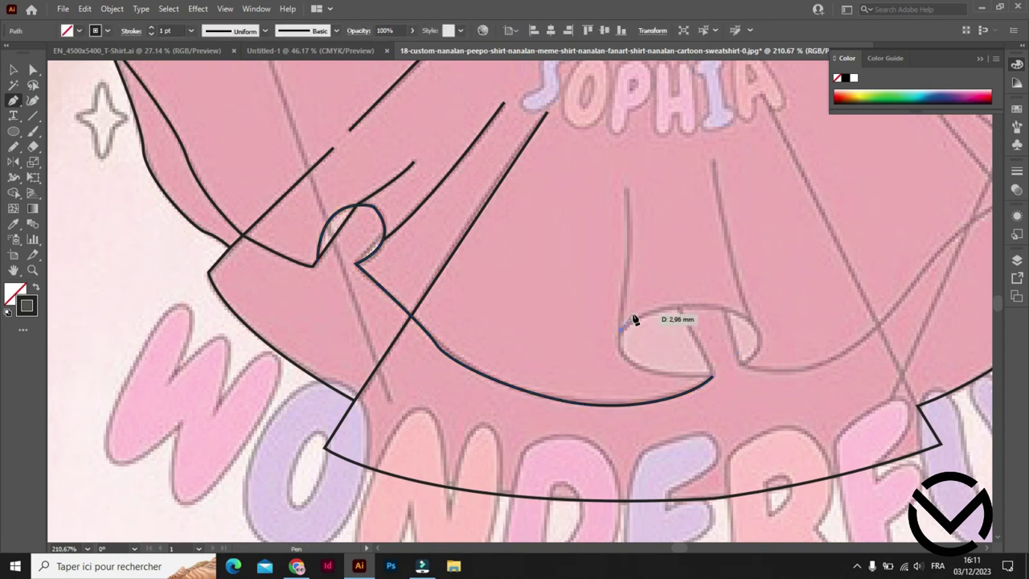
click(624, 188)
click(612, 160)
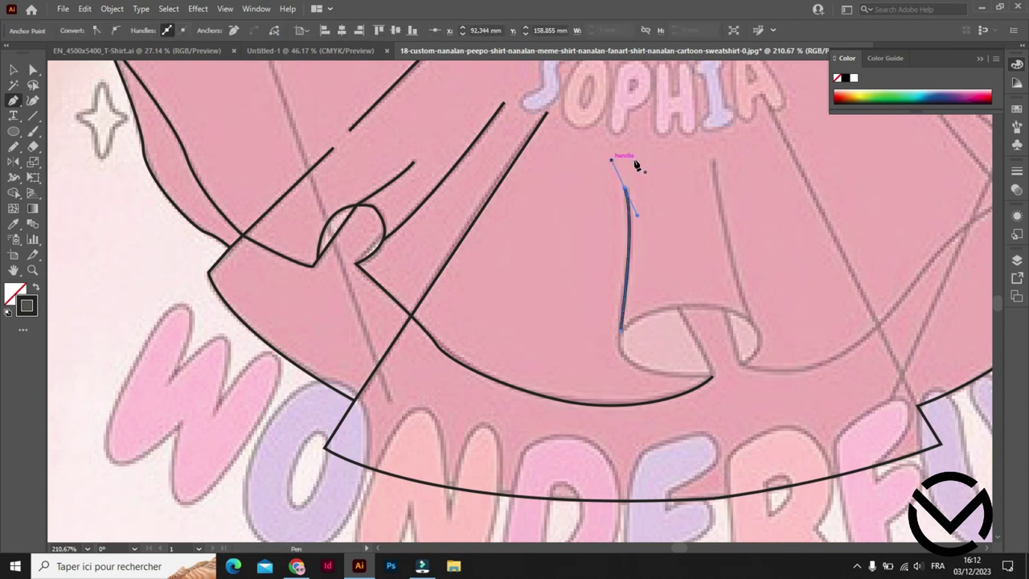
click(713, 160)
click(748, 318)
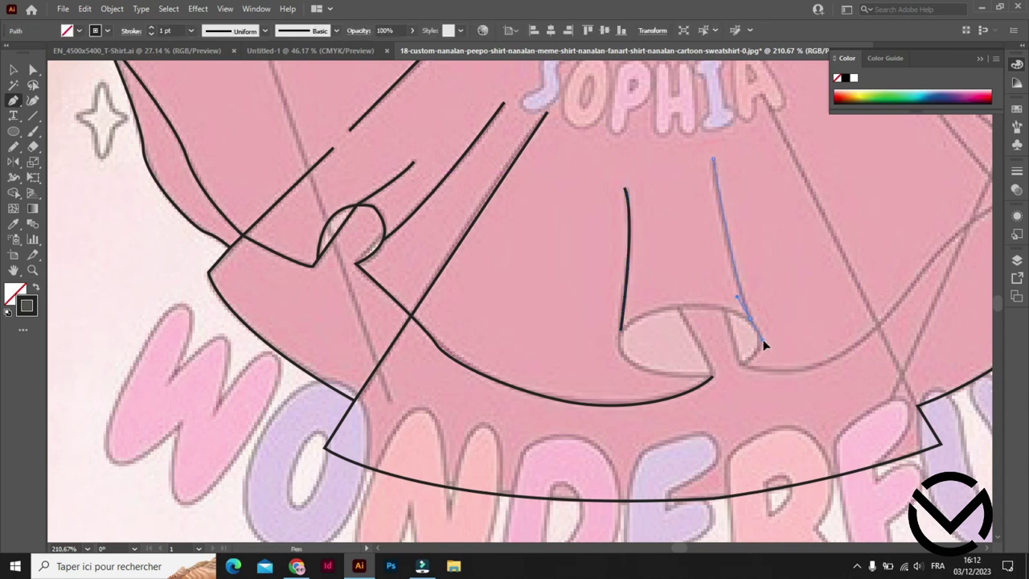
drag(764, 344, 763, 341)
Trace the curl's inner edge and connect the lower curve to the left fold.
ctrl+click(679, 315)
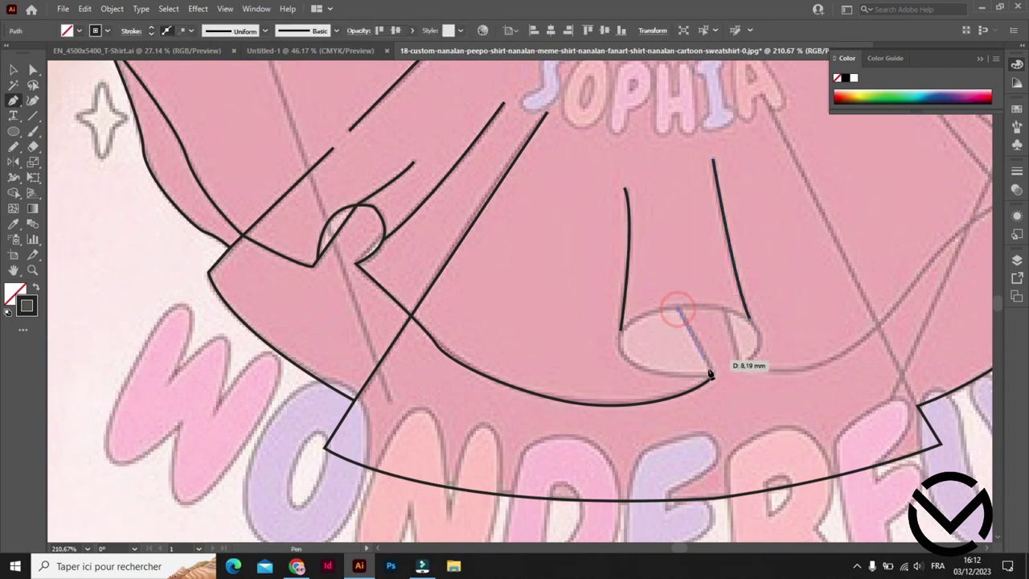
click(712, 377)
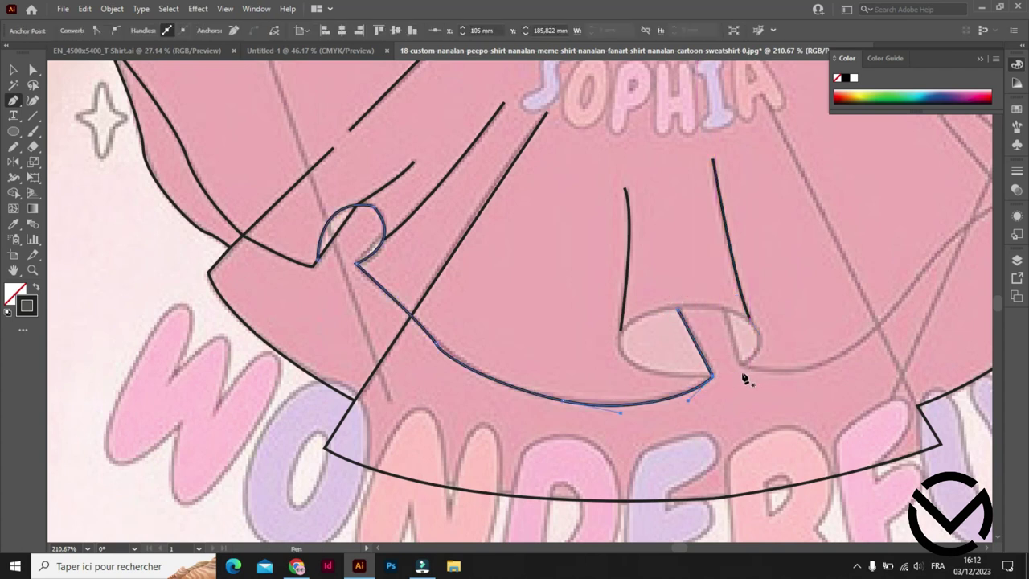
ctrl+click(725, 314)
drag(723, 310, 739, 365)
click(712, 377)
drag(620, 329, 630, 274)
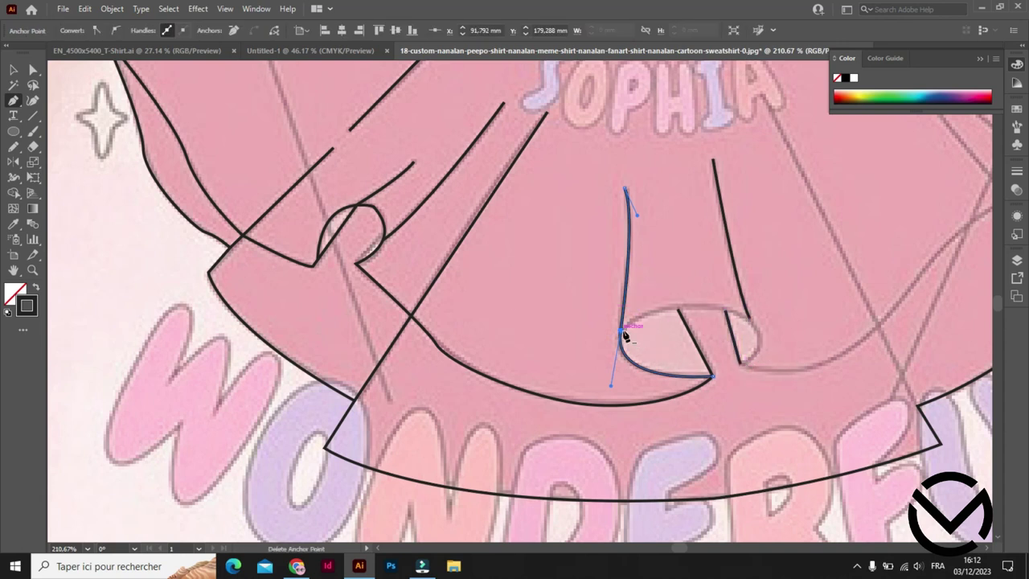
Redraw the curl's inner edge up to the fold and close its rim at the left fold.
click(741, 364)
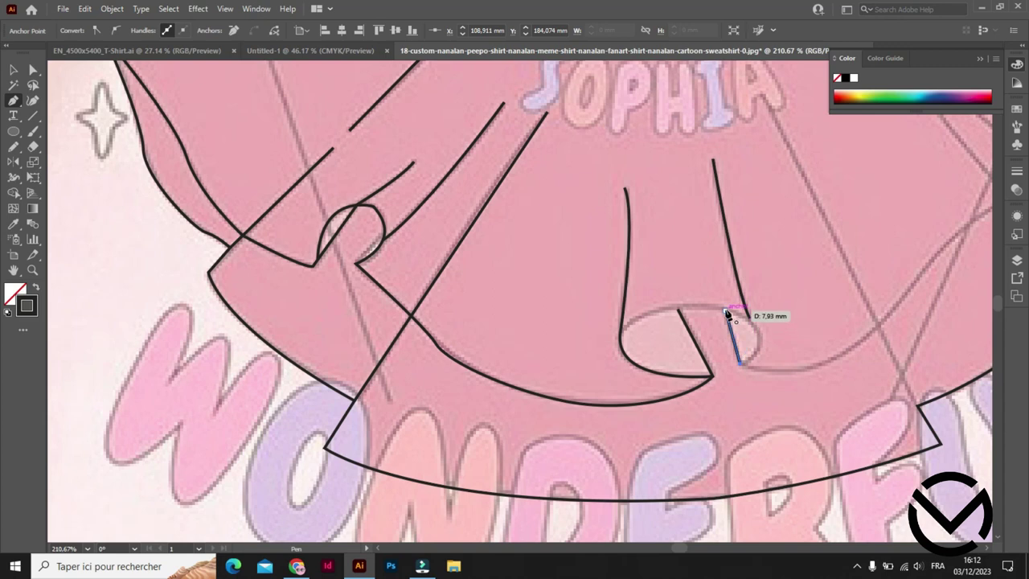
drag(726, 312, 661, 289)
click(726, 312)
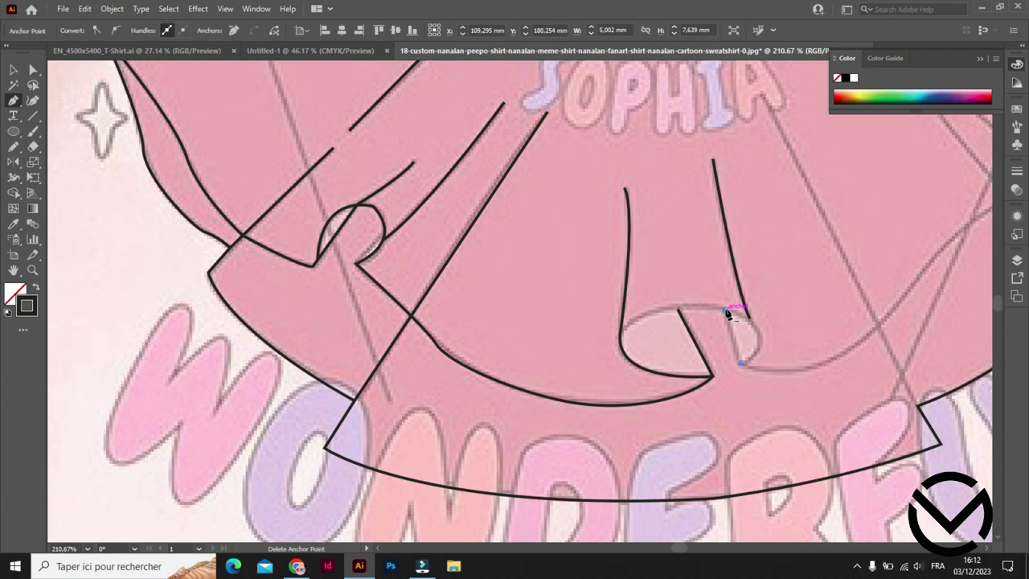
click(741, 366)
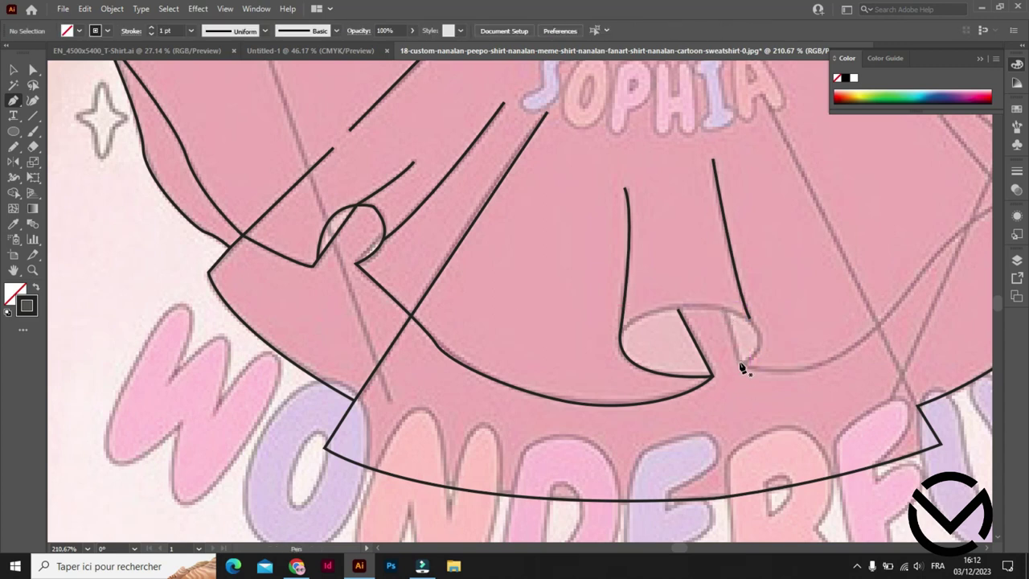
click(739, 362)
drag(724, 311, 649, 278)
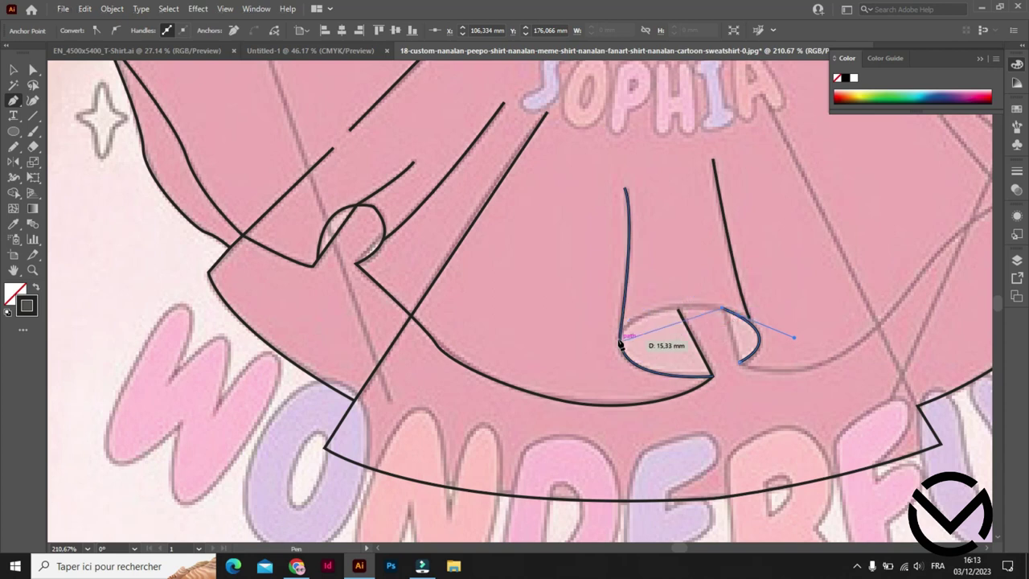
drag(621, 329, 581, 364)
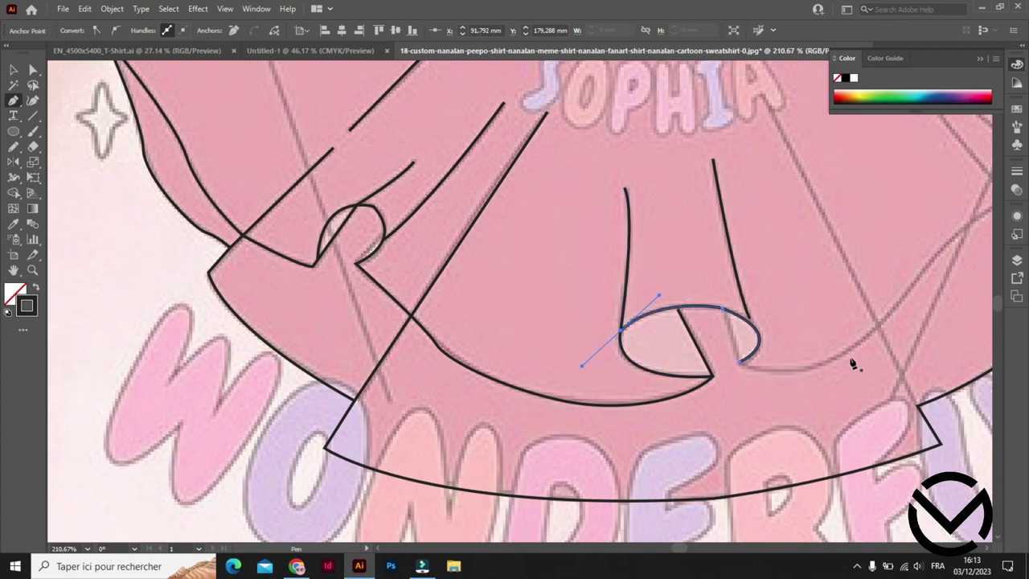
Add a short inner stroke closing the right side of the central hem curl.
scroll(650, 349, right, 5)
scroll(629, 356, down, 2)
scroll(666, 409, up, 3)
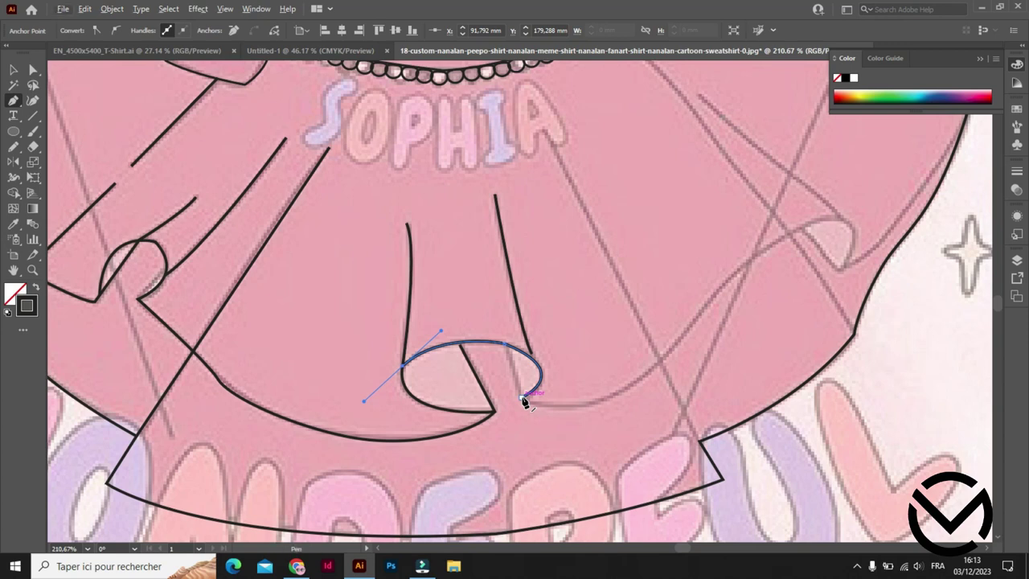
click(508, 346)
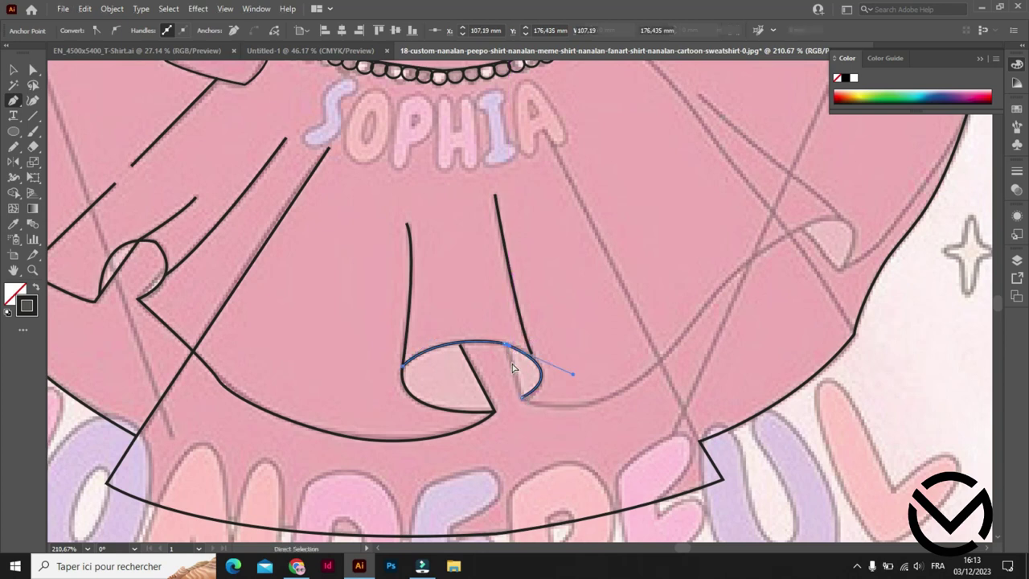
click(523, 397)
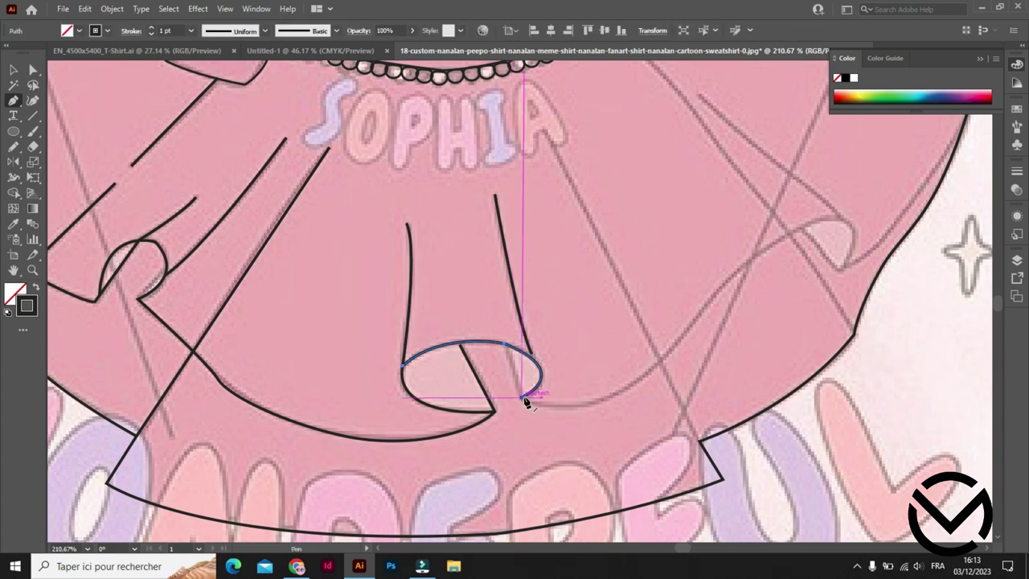
click(522, 397)
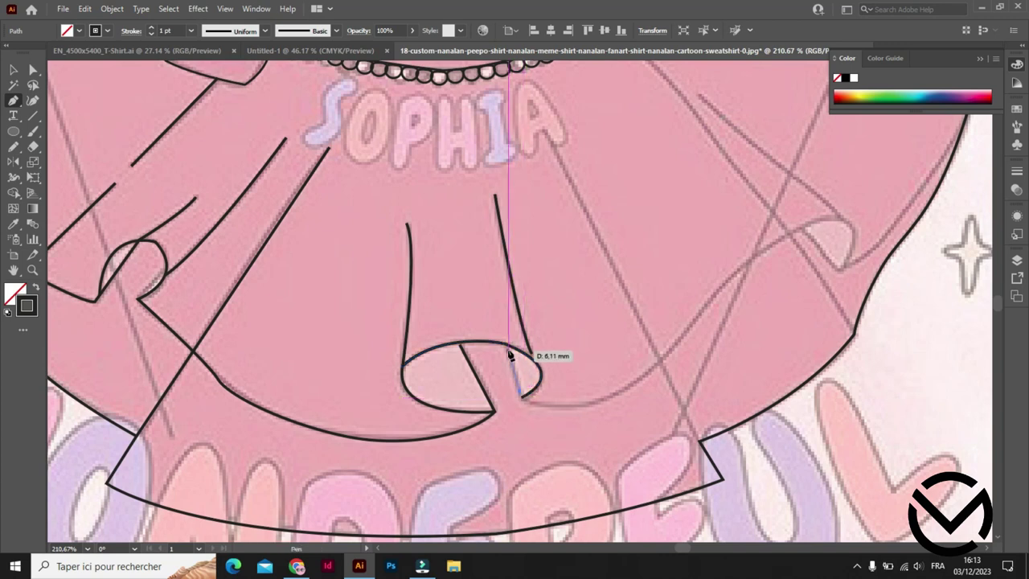
click(506, 345)
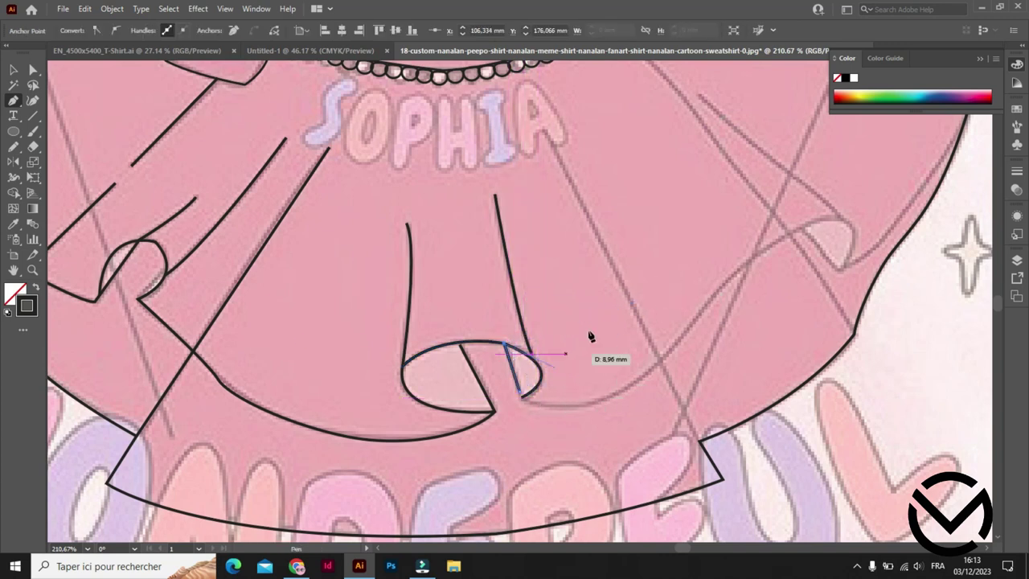
Drag both pleat strokes' end anchors onto the curved fold line.
key(v)
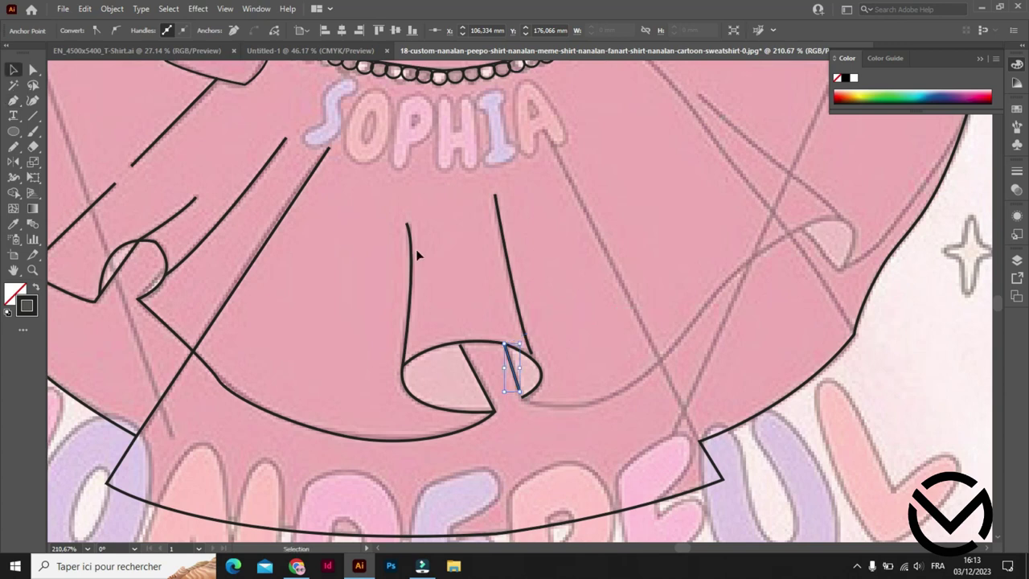
key(a)
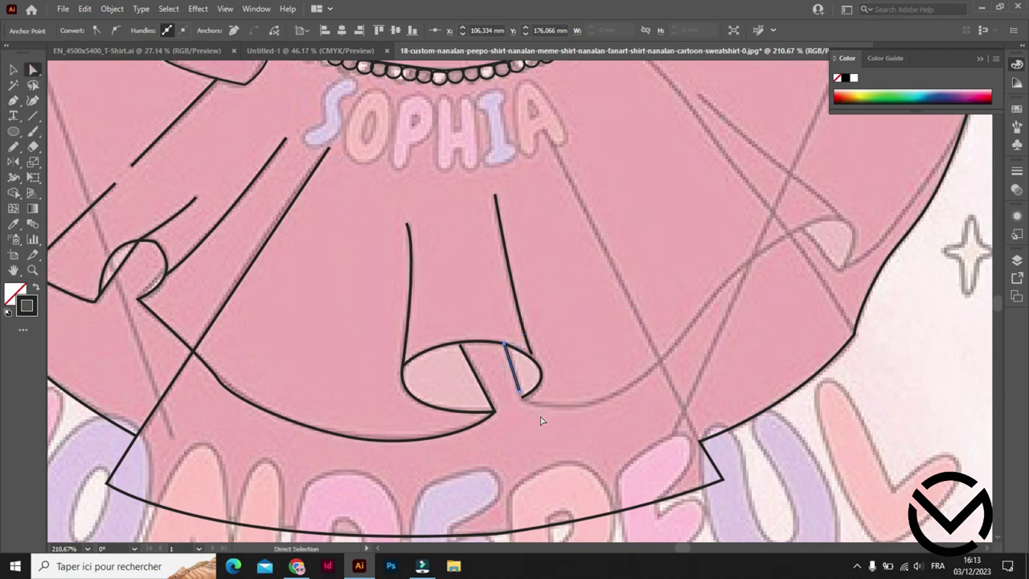
drag(519, 392, 522, 395)
click(557, 419)
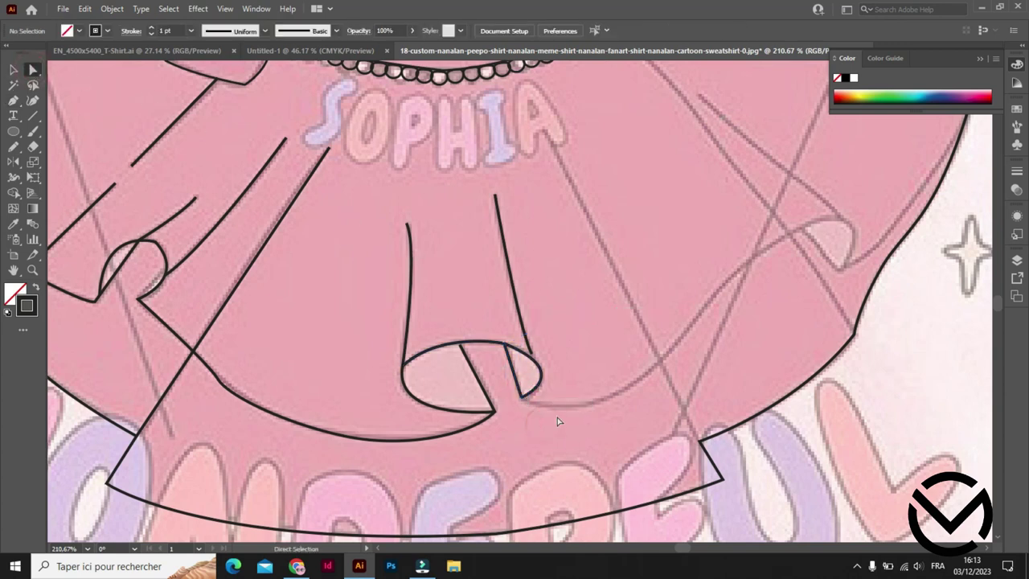
drag(530, 345, 542, 377)
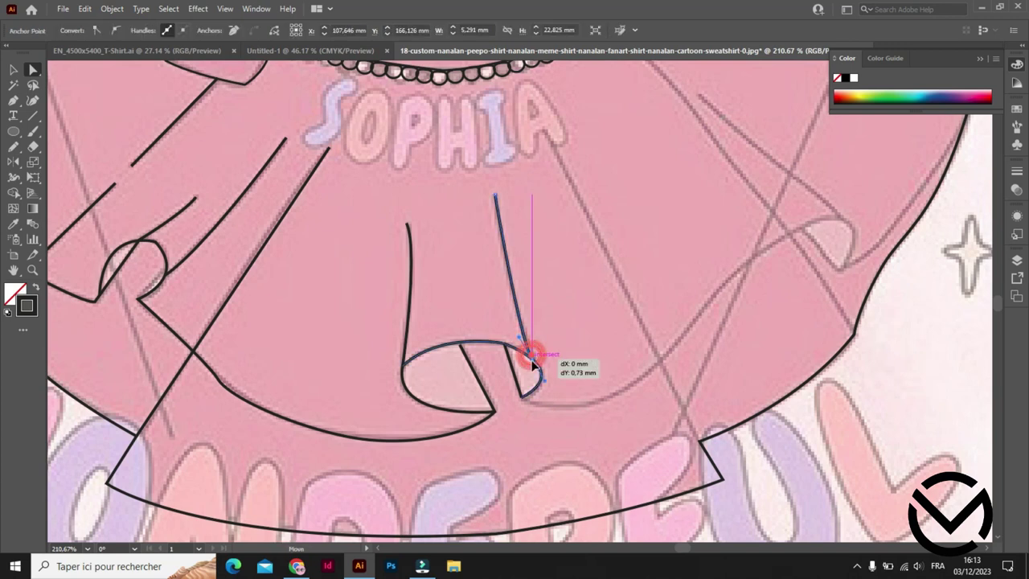
click(574, 455)
click(16, 101)
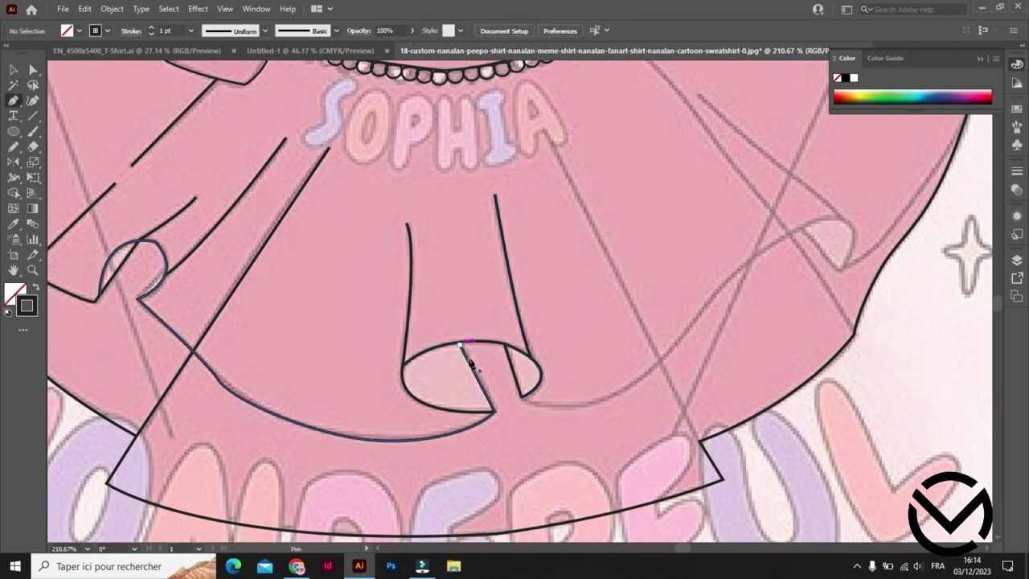
Draw the wavy right hem curve through the flounce to the central pleat.
click(840, 269)
drag(721, 259, 703, 262)
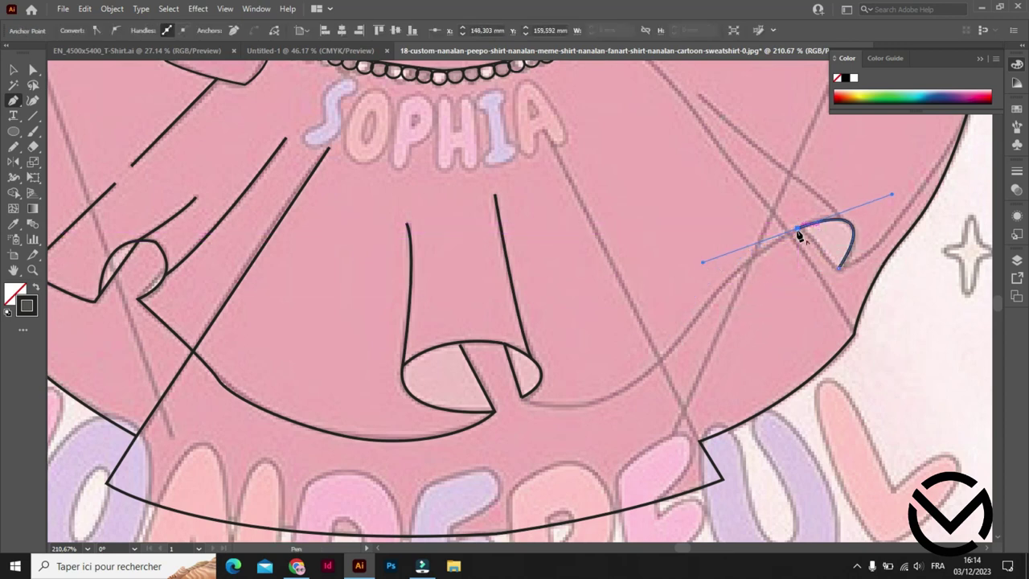
click(657, 368)
drag(655, 372, 642, 402)
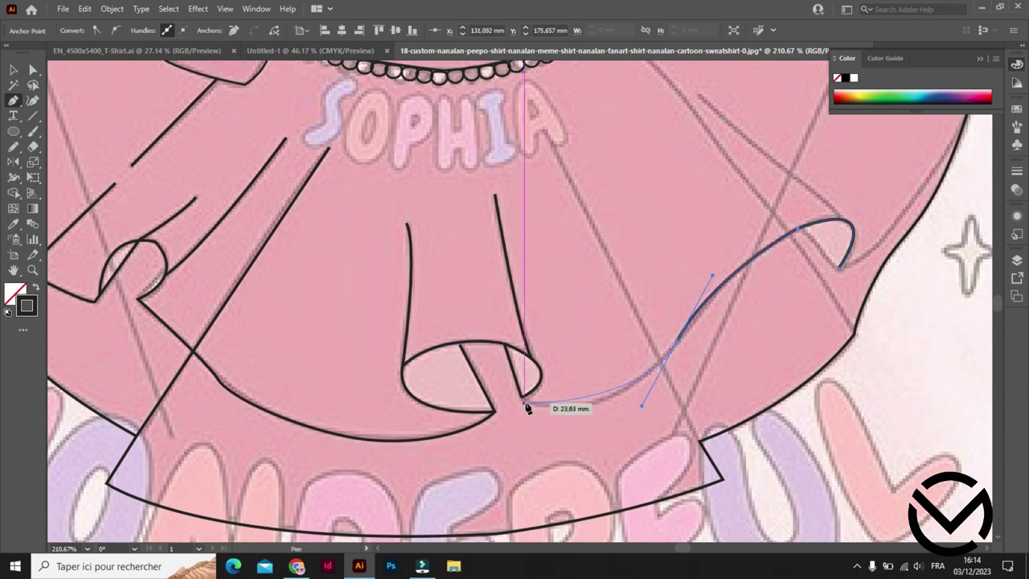
drag(521, 397, 503, 345)
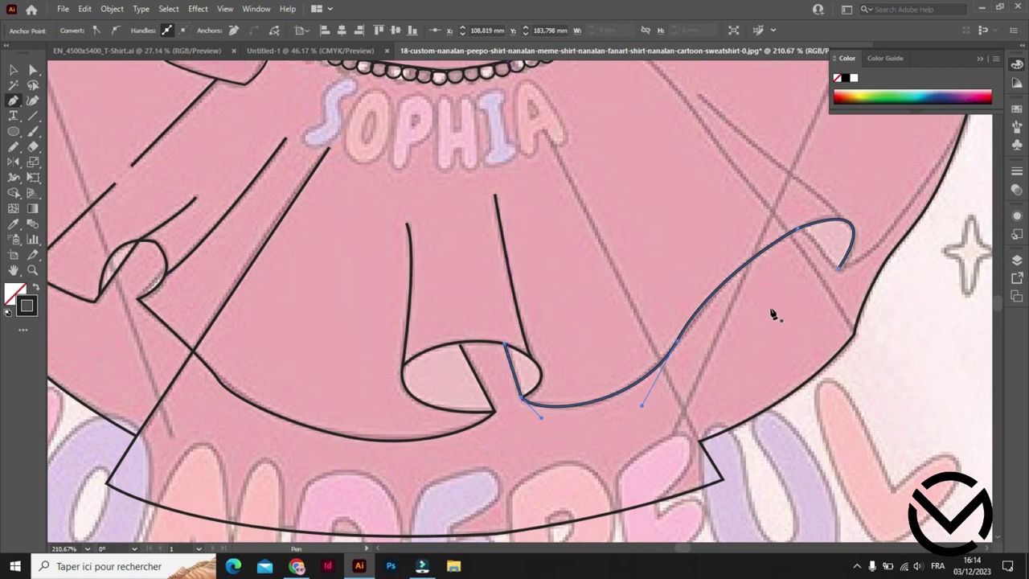
Draw fold lines from below the lettering and under the bow down to the hem.
click(540, 122)
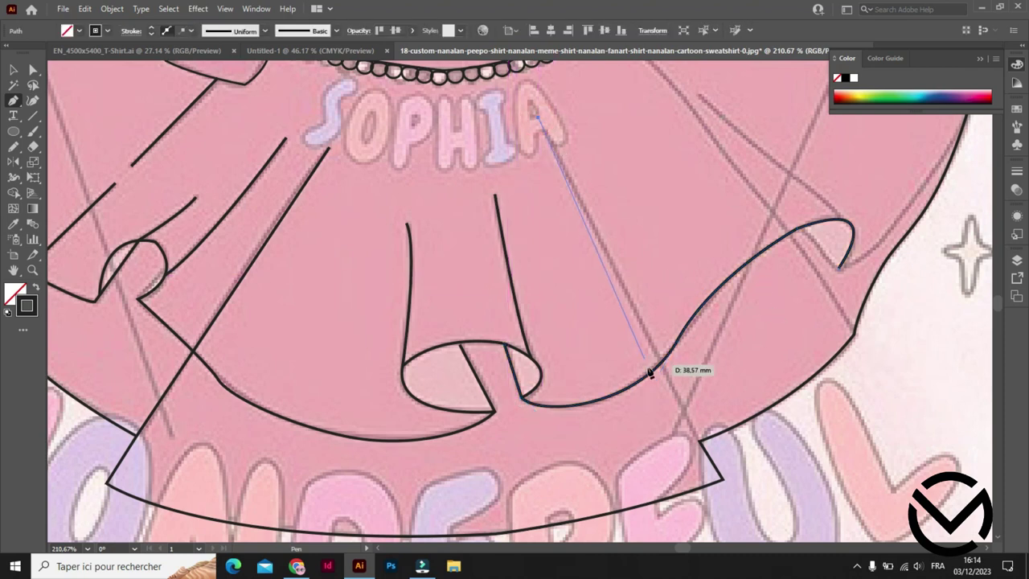
drag(699, 441, 743, 225)
scroll(744, 226, up, 2)
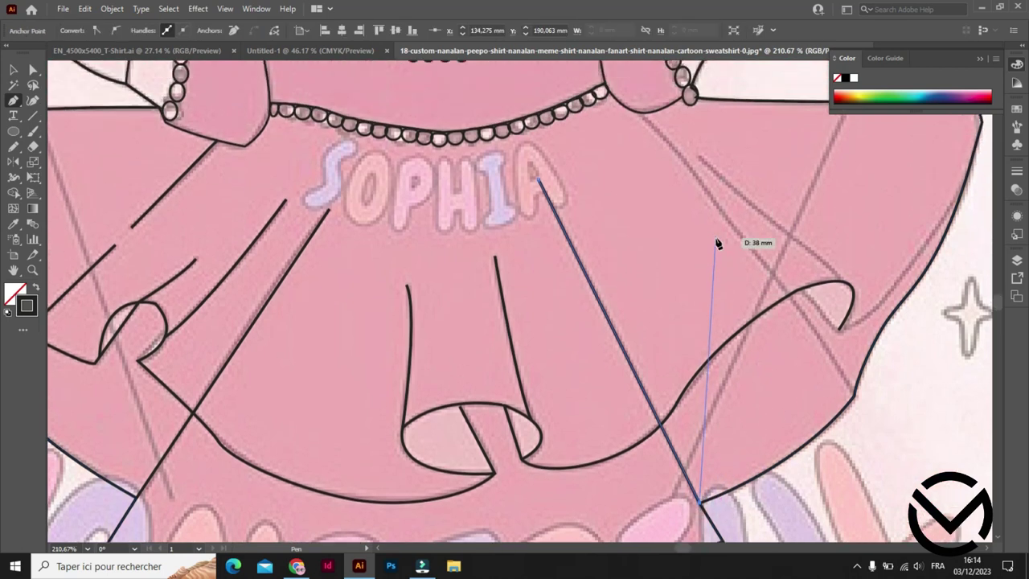
click(641, 112)
drag(853, 393, 862, 430)
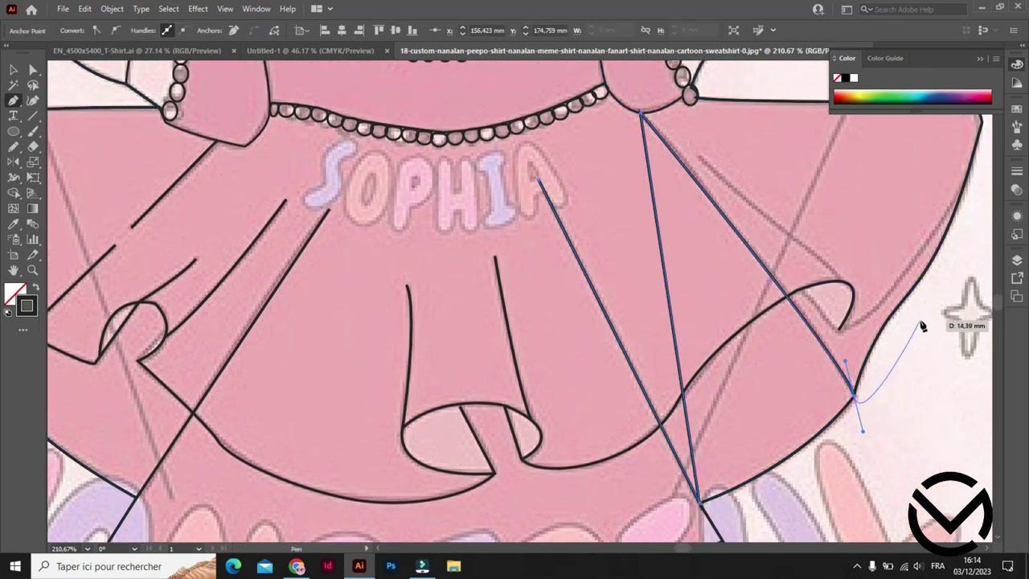
key(v)
drag(914, 323, 657, 381)
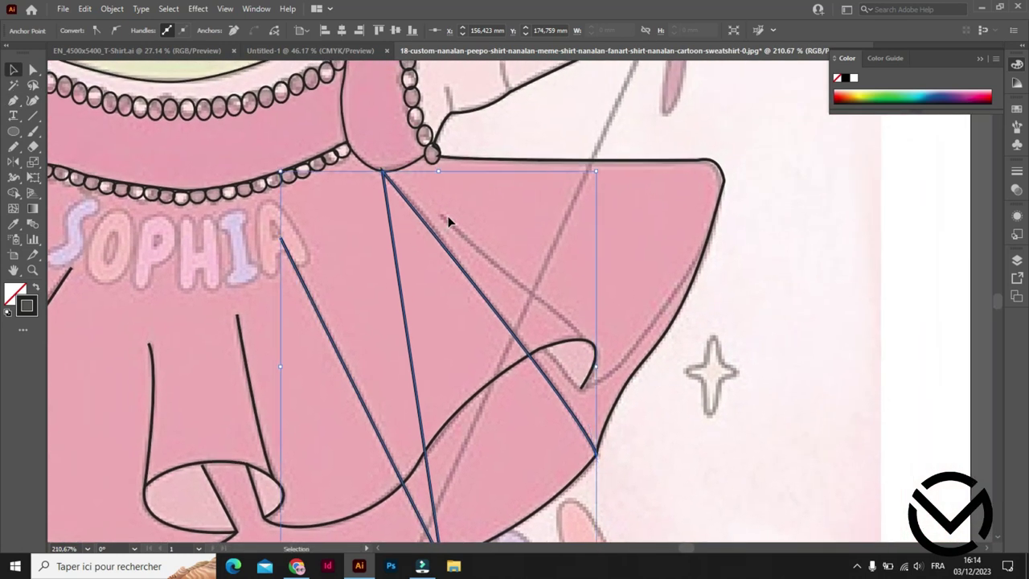
Add a fold line inside the right flounce and begin the skirt's right outer edge curve.
key(p)
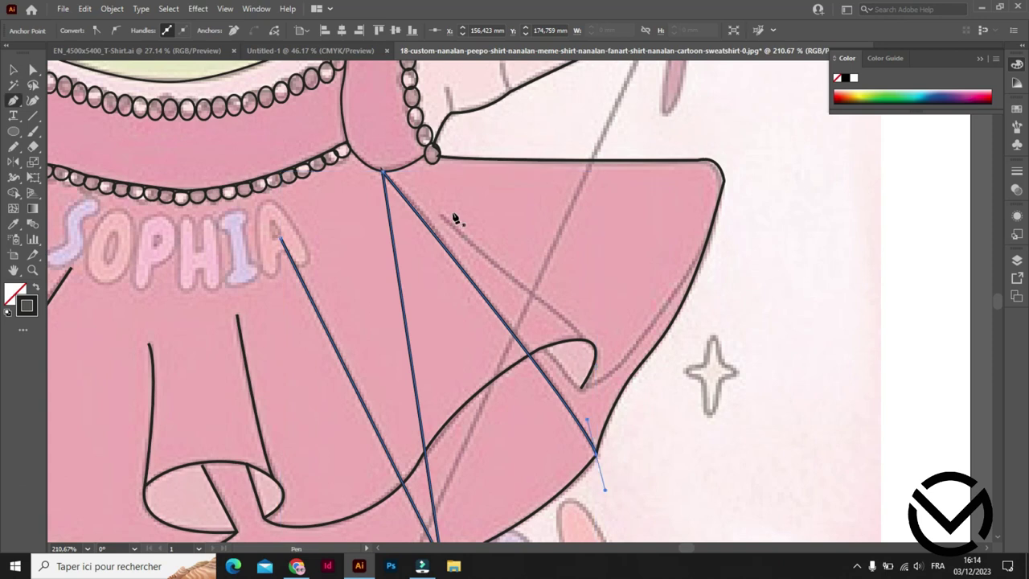
click(441, 217)
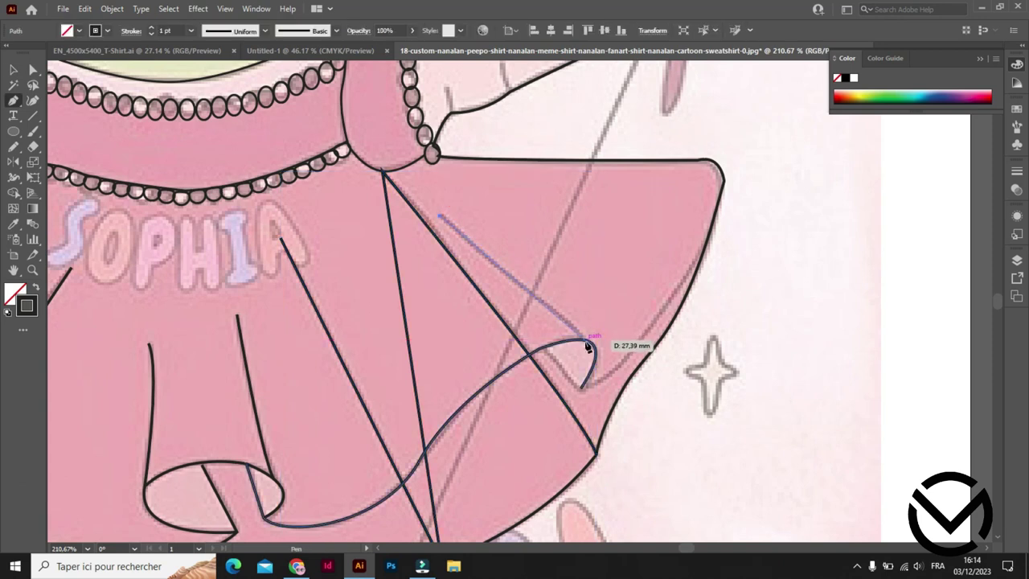
click(586, 342)
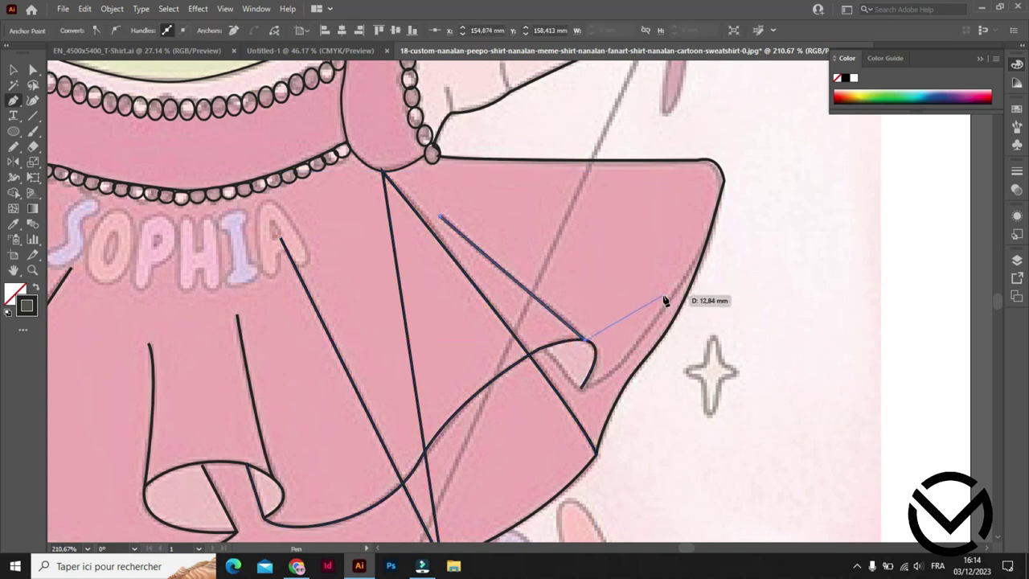
click(709, 240)
drag(583, 386, 527, 400)
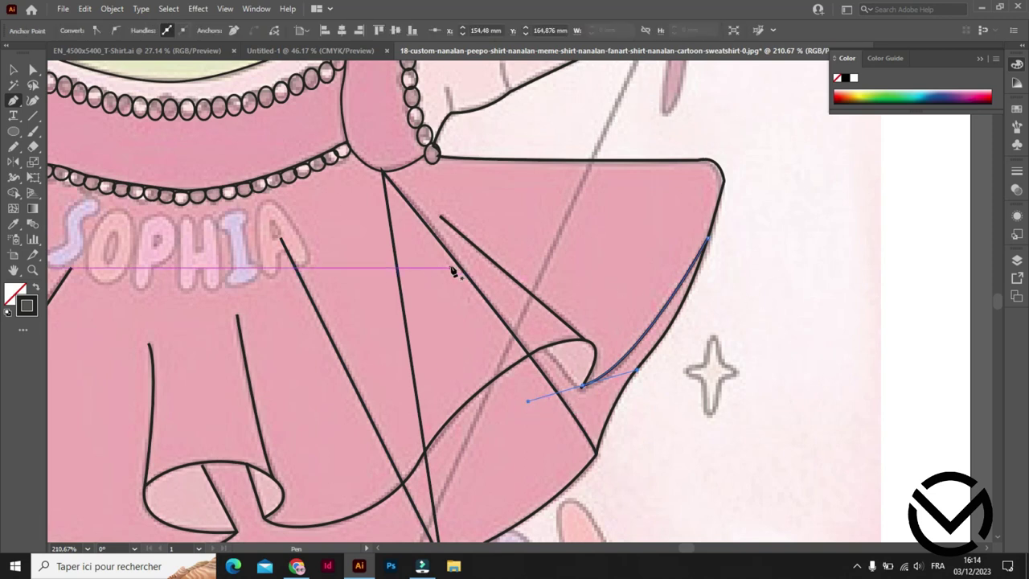
Draw several fold crease lines on the sleeve, including one near its end.
scroll(450, 268, up, 4)
drag(510, 238, 501, 201)
drag(451, 266, 446, 241)
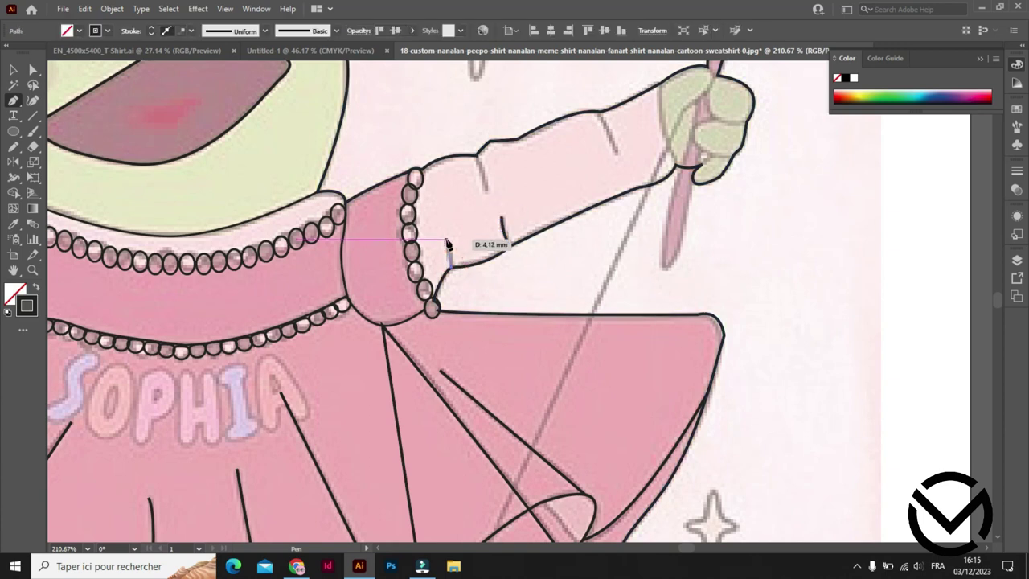
drag(478, 159, 487, 197)
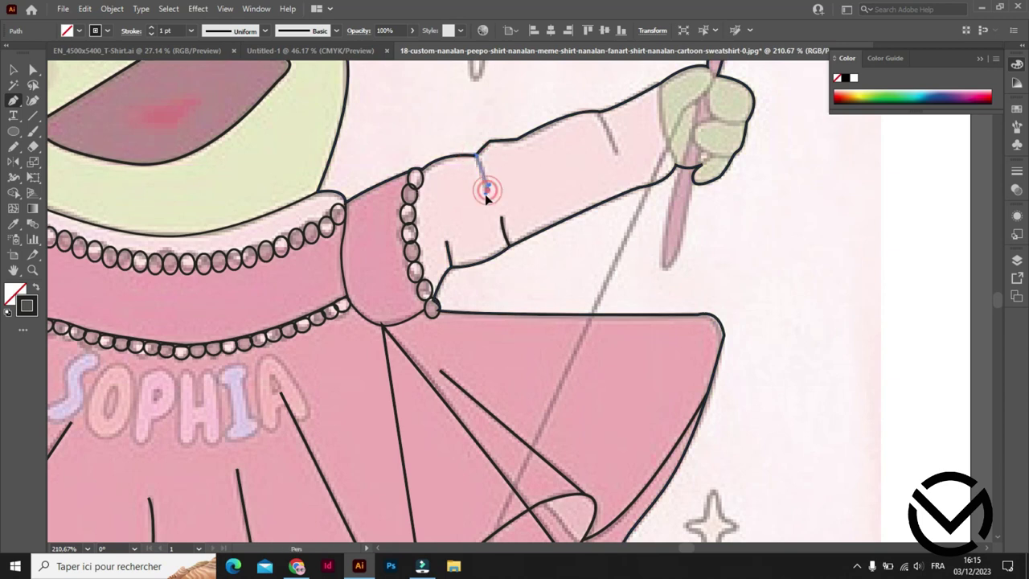
key(Escape)
drag(598, 112, 615, 164)
scroll(643, 201, up, 5)
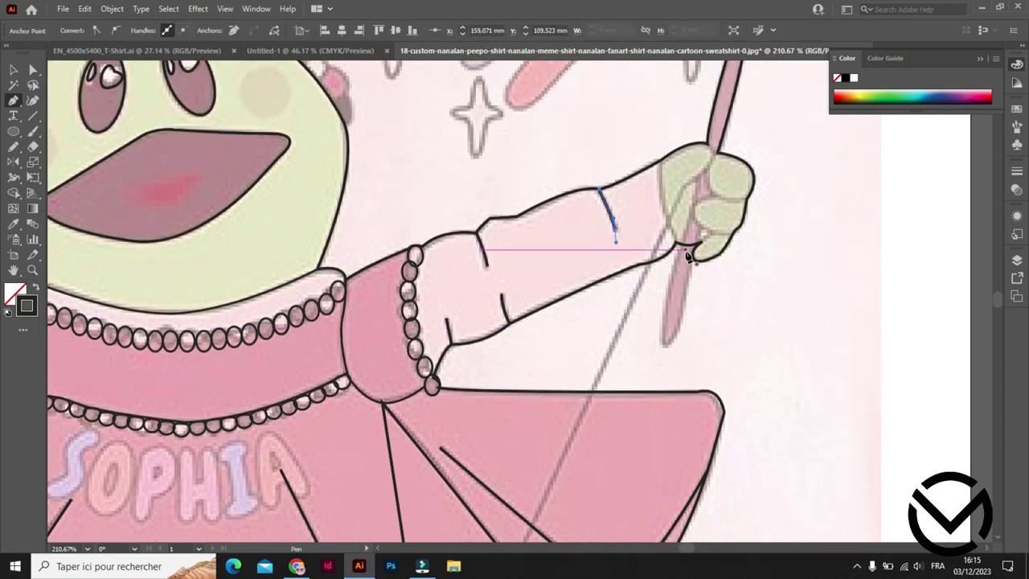
key(Escape)
Trace a short curved outline under the base of the thumb.
drag(701, 239, 699, 249)
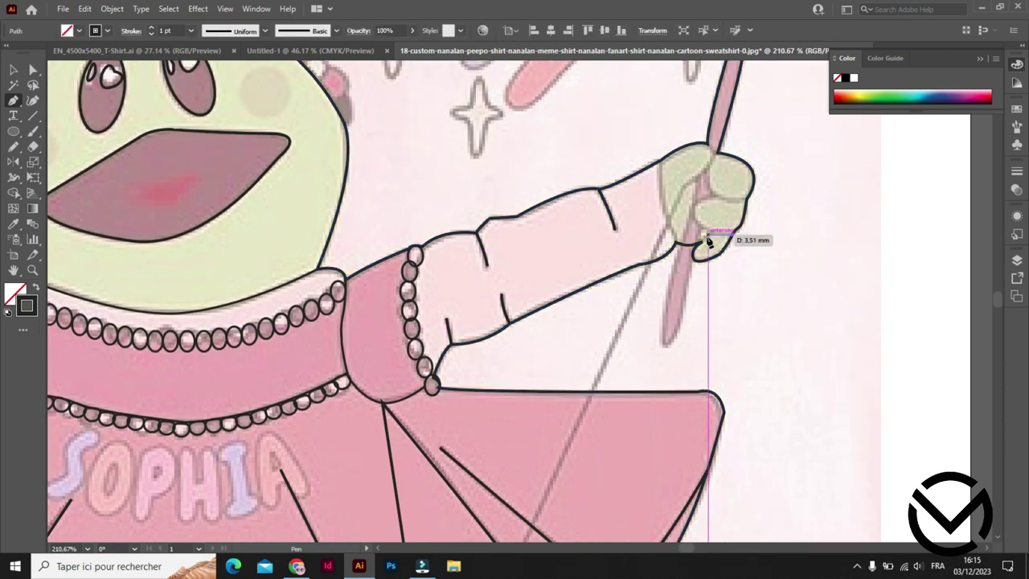
click(712, 232)
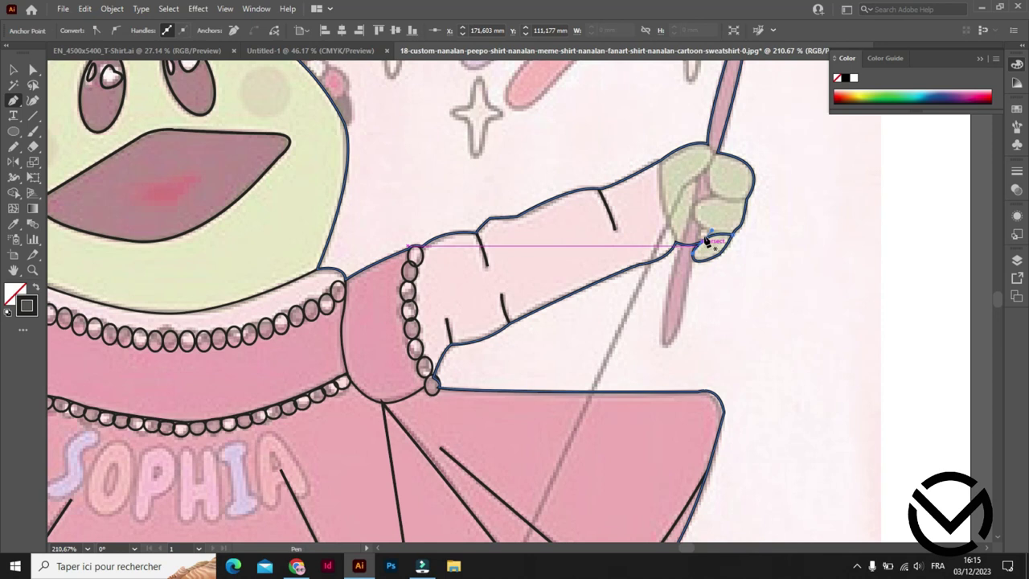
key(Escape)
Trace a closed, smoothed outline around the fist and thumb.
click(746, 199)
drag(713, 155, 739, 144)
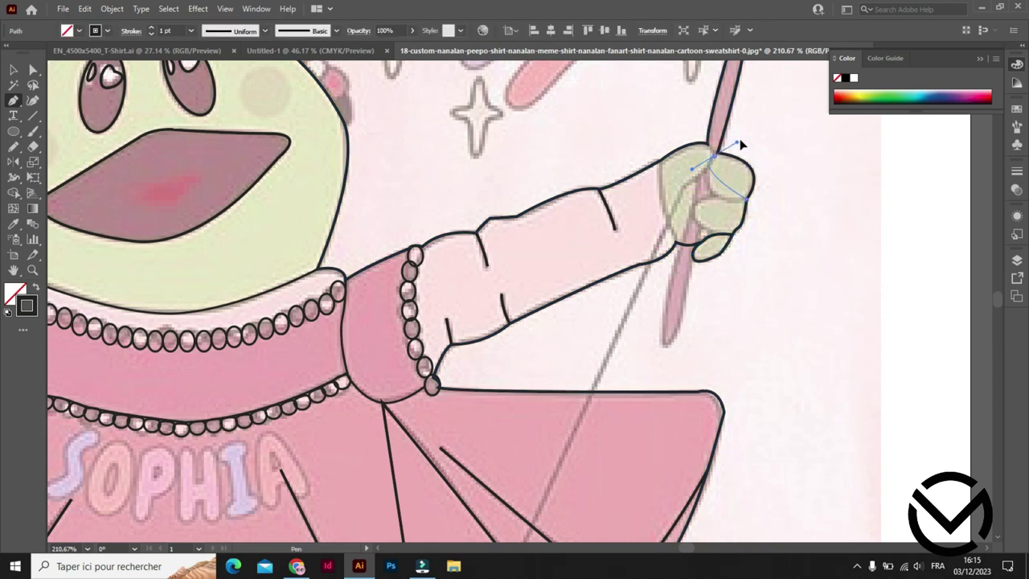
click(727, 141)
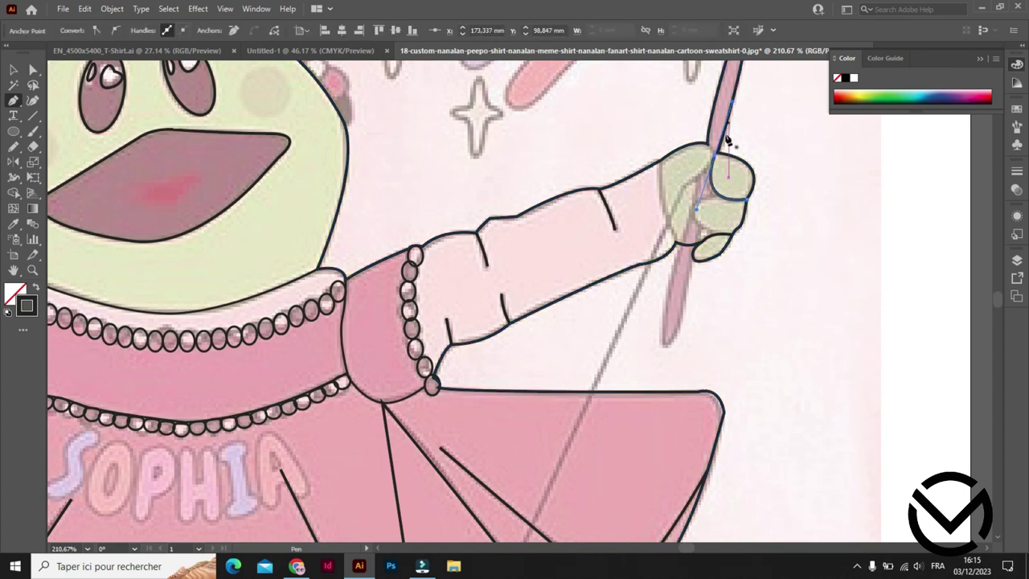
drag(715, 235, 767, 181)
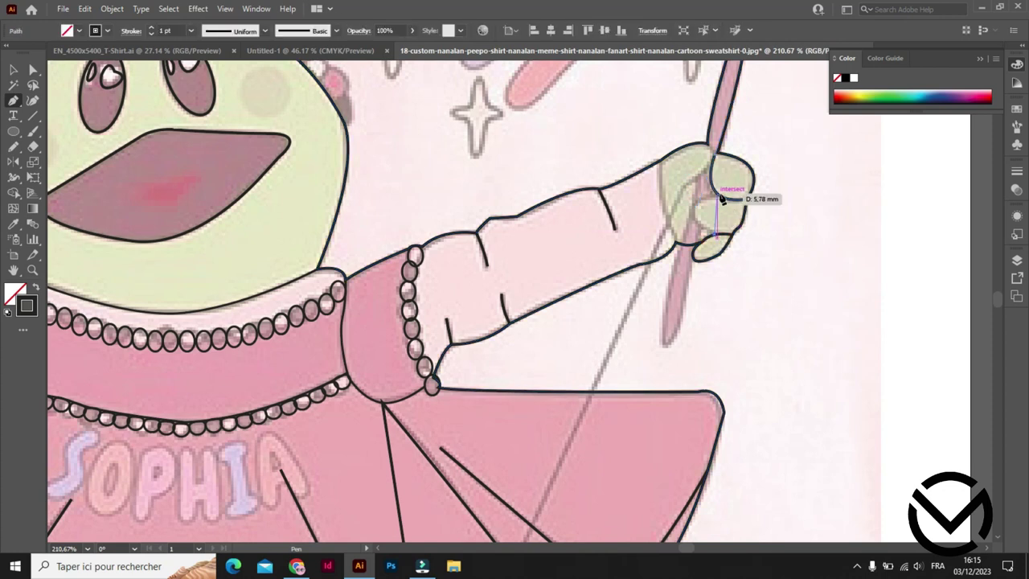
click(691, 204)
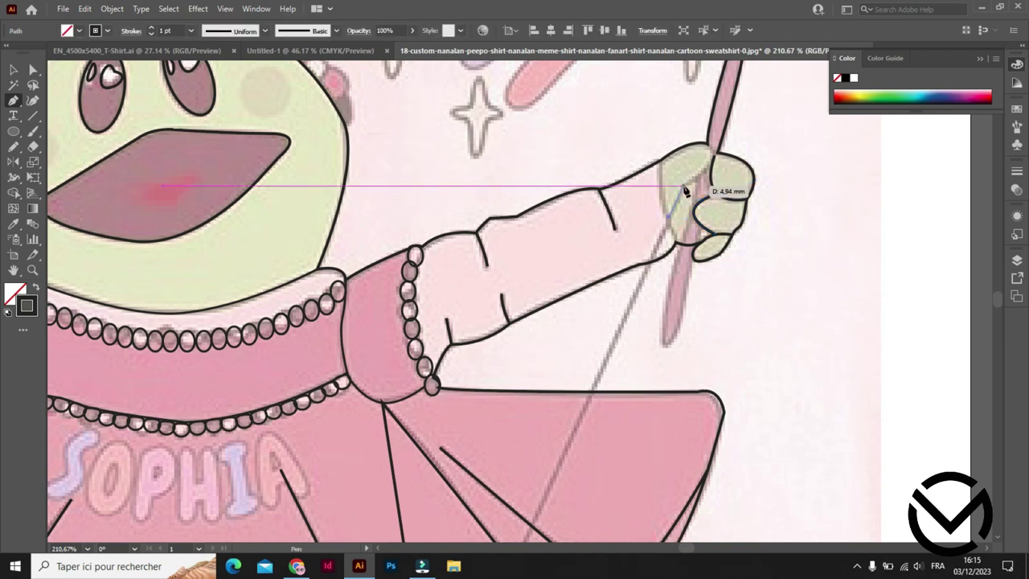
click(711, 149)
drag(710, 149, 685, 126)
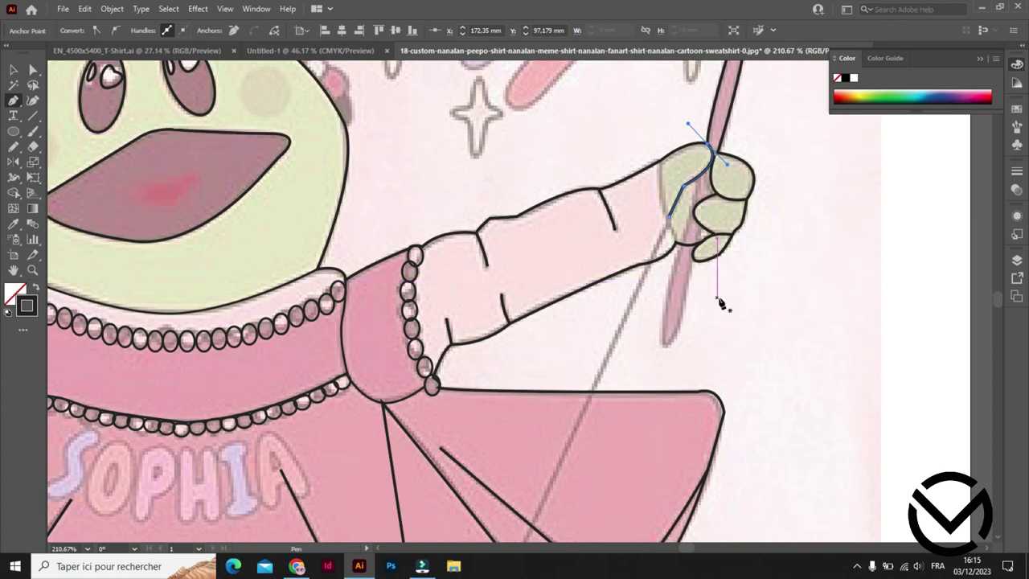
click(700, 180)
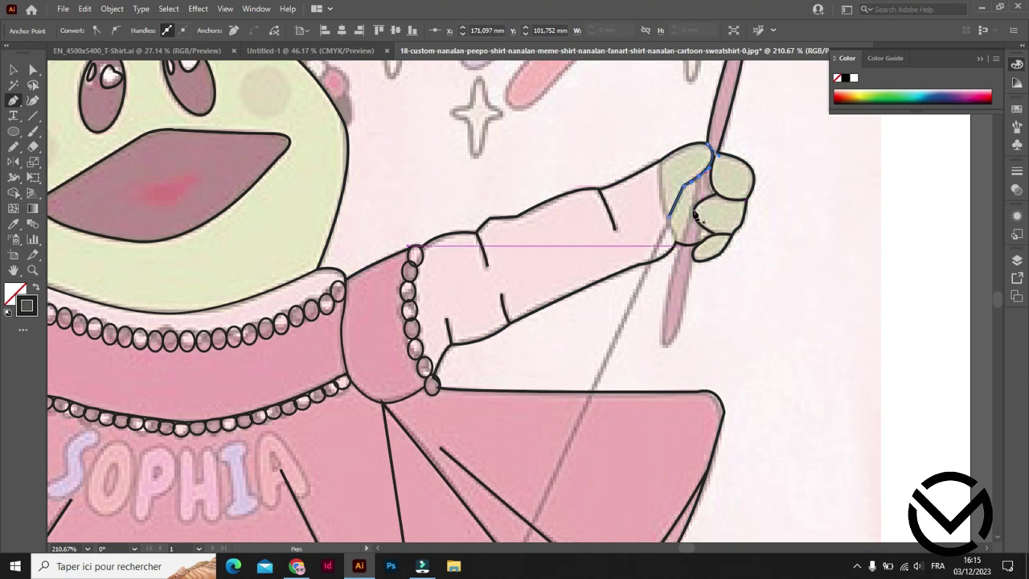
click(699, 178)
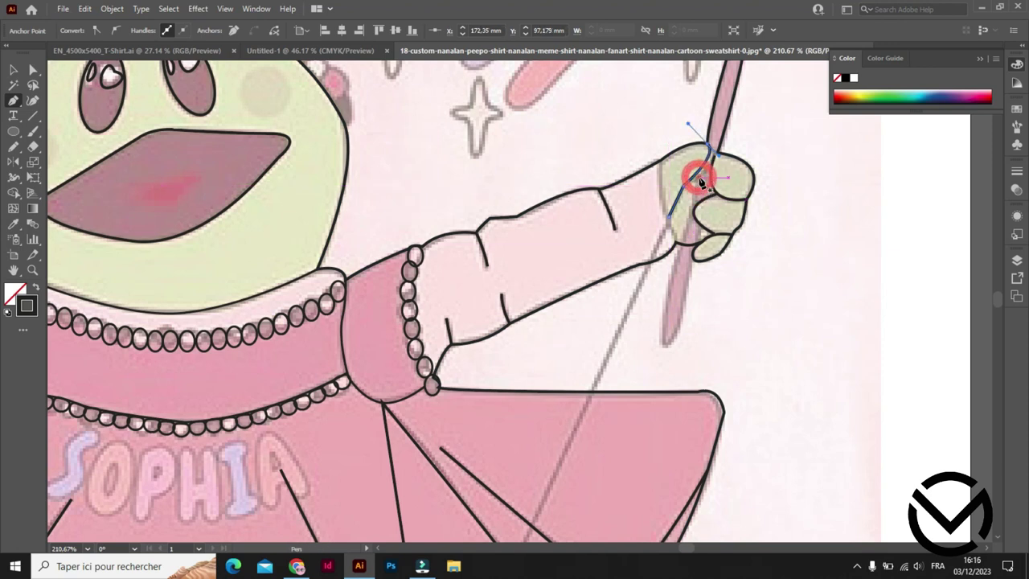
Outline the wand stick as a closed shape from its bottom up to the hand.
click(668, 338)
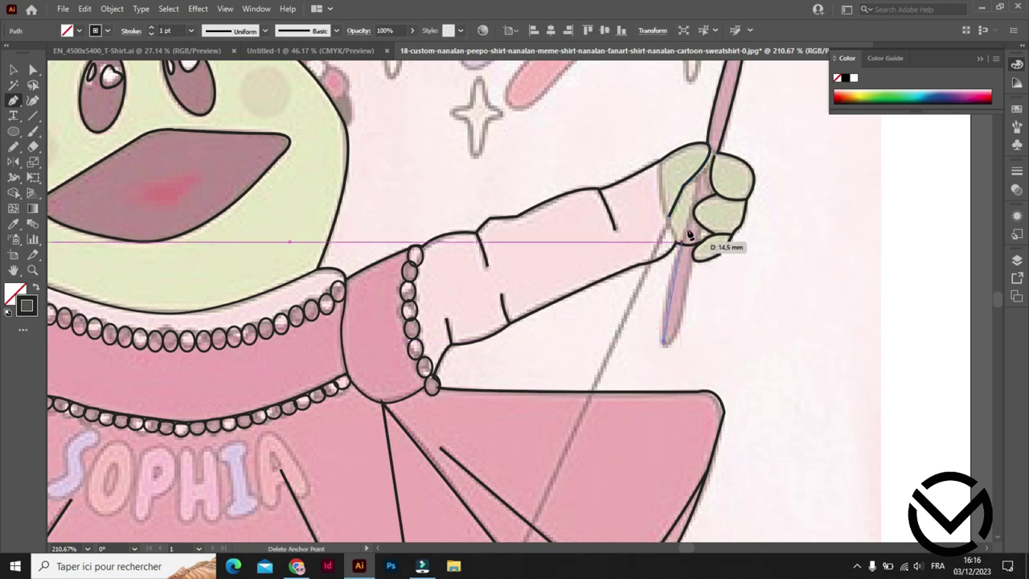
click(701, 170)
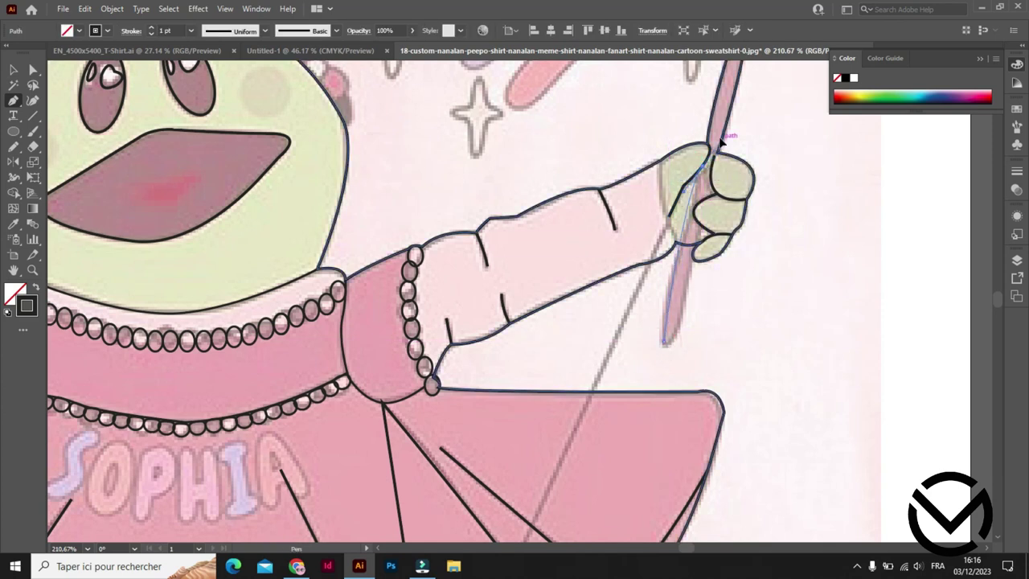
click(718, 137)
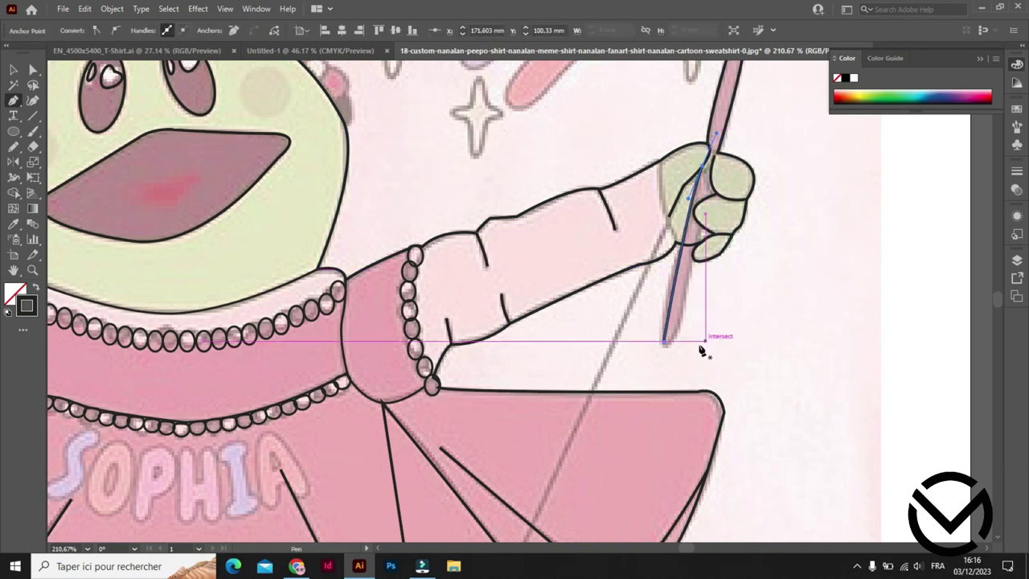
click(699, 232)
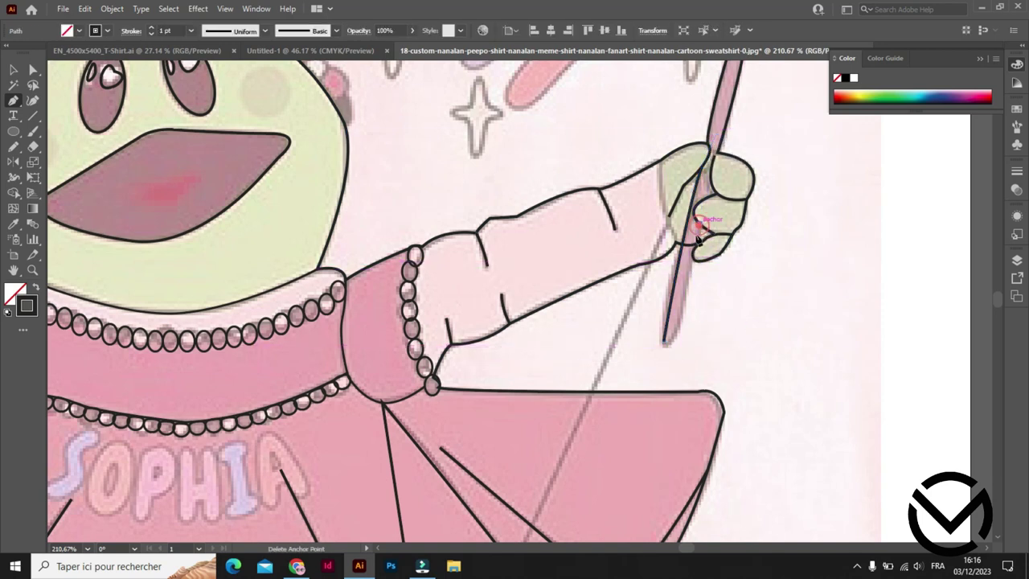
click(666, 340)
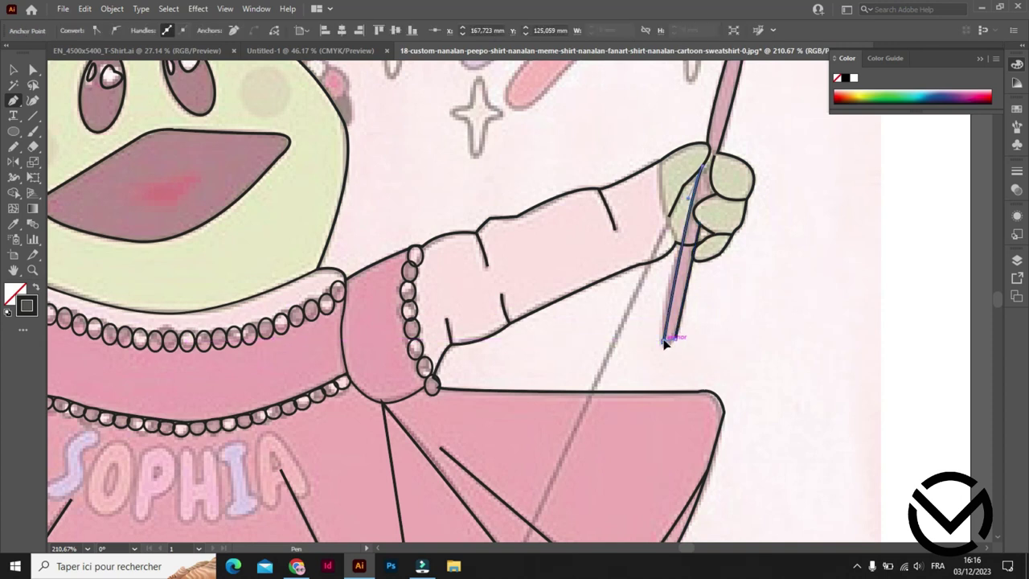
scroll(746, 300, up, 3)
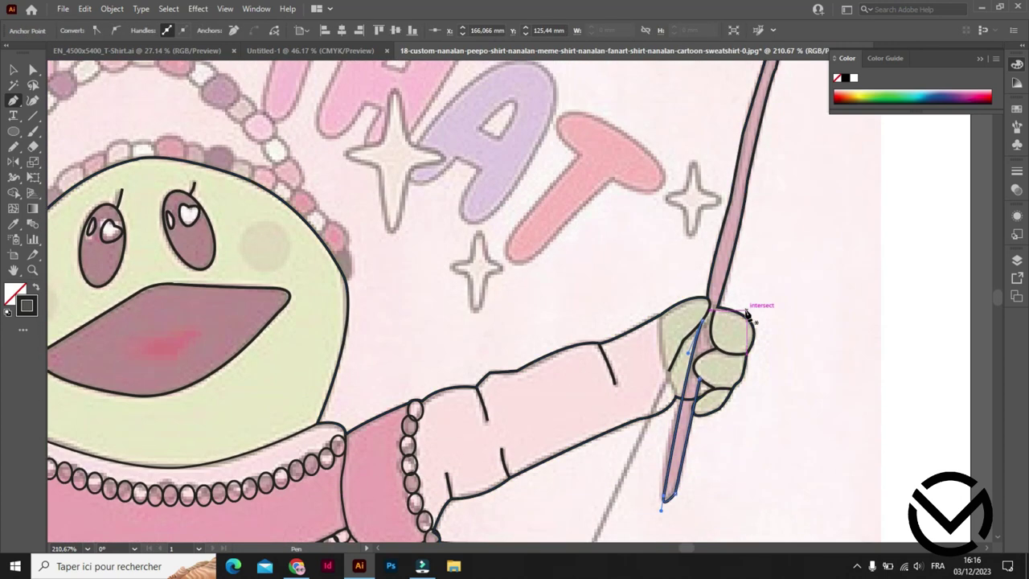
scroll(747, 305, up, 2)
scroll(747, 315, down, 5)
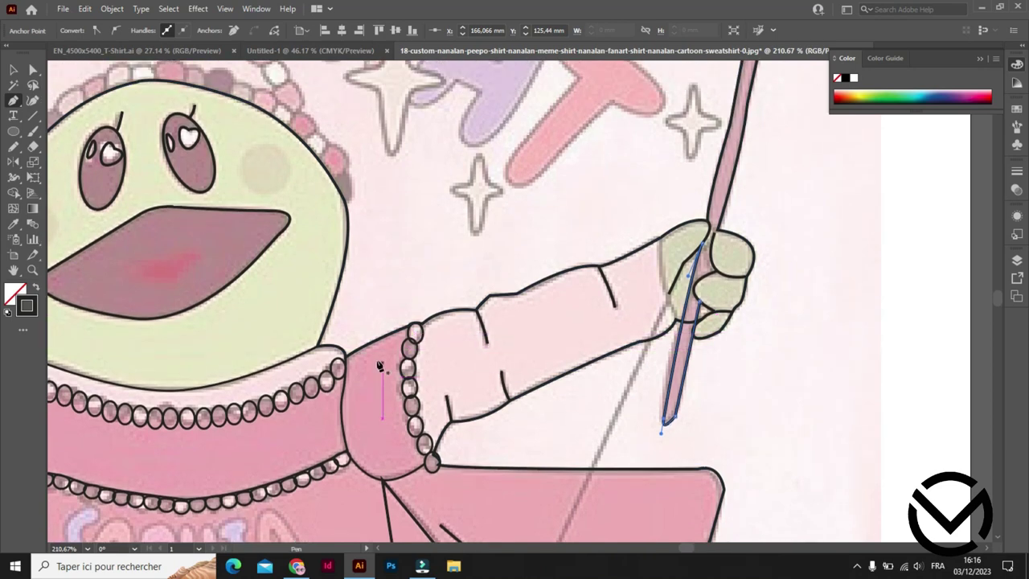
drag(378, 362, 597, 60)
scroll(366, 363, down, 3)
scroll(441, 362, down, 3)
Draw a small bead ellipse at the upper right edge of the head.
scroll(489, 409, up, 1)
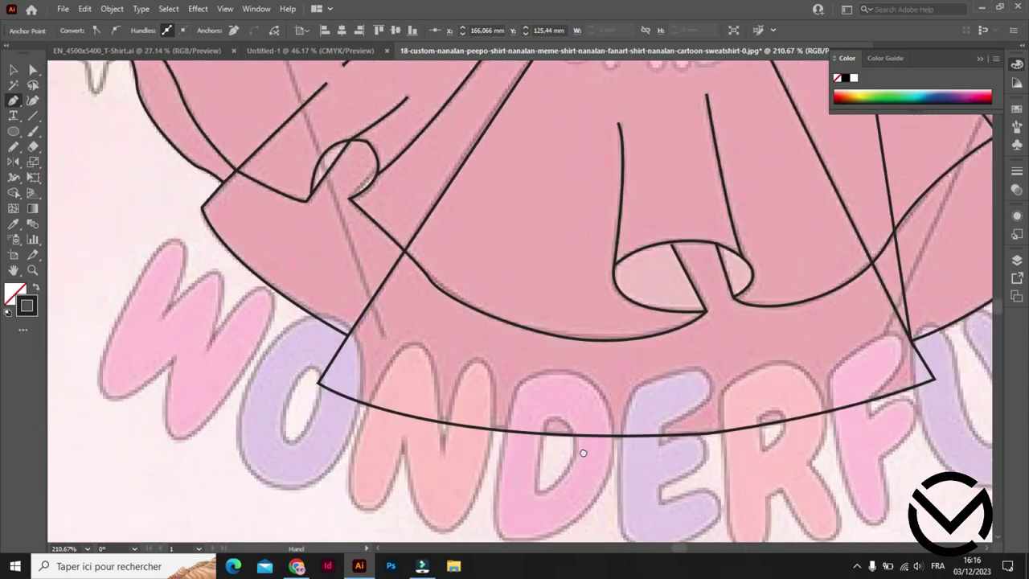
scroll(581, 447, up, 2)
scroll(404, 178, up, 5)
scroll(459, 321, up, 5)
scroll(493, 356, up, 1)
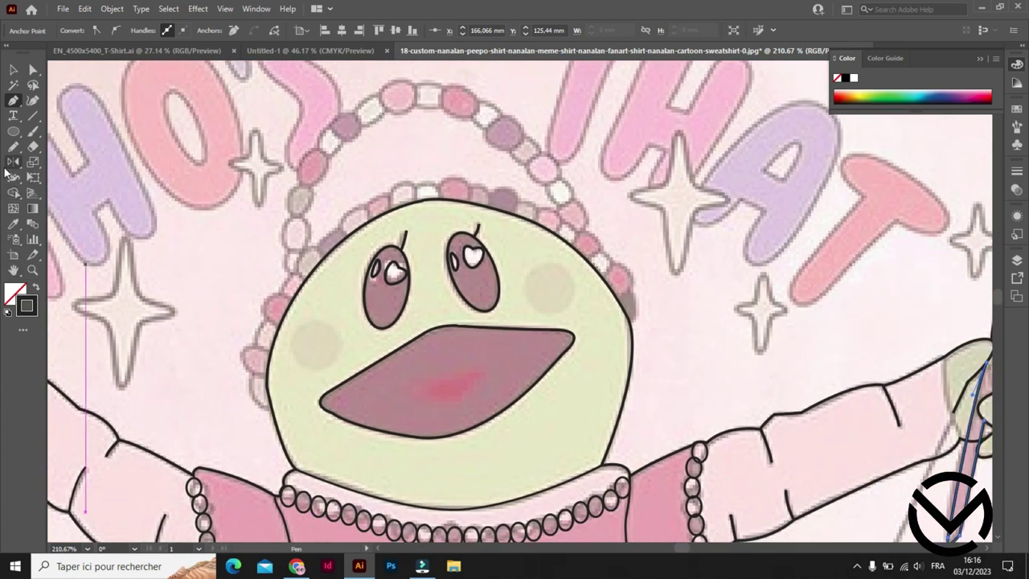
click(12, 134)
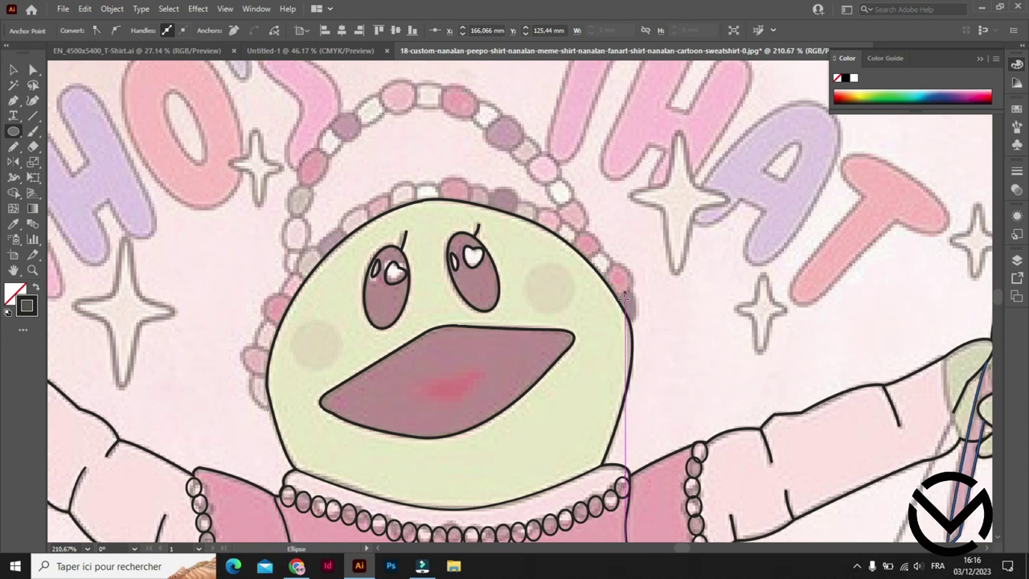
mouse_move(624, 305)
mouse_down()
mouse_move(642, 287)
mouse_move(641, 331)
mouse_up()
Duplicate the bead ellipse and position the copies on the head outline's bead chain.
key(v)
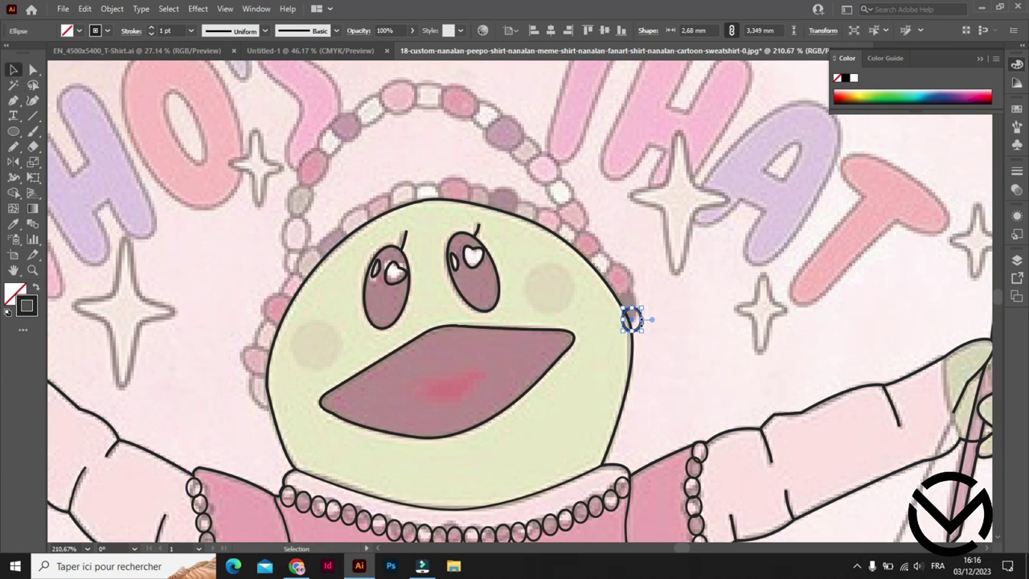
drag(632, 322, 686, 321)
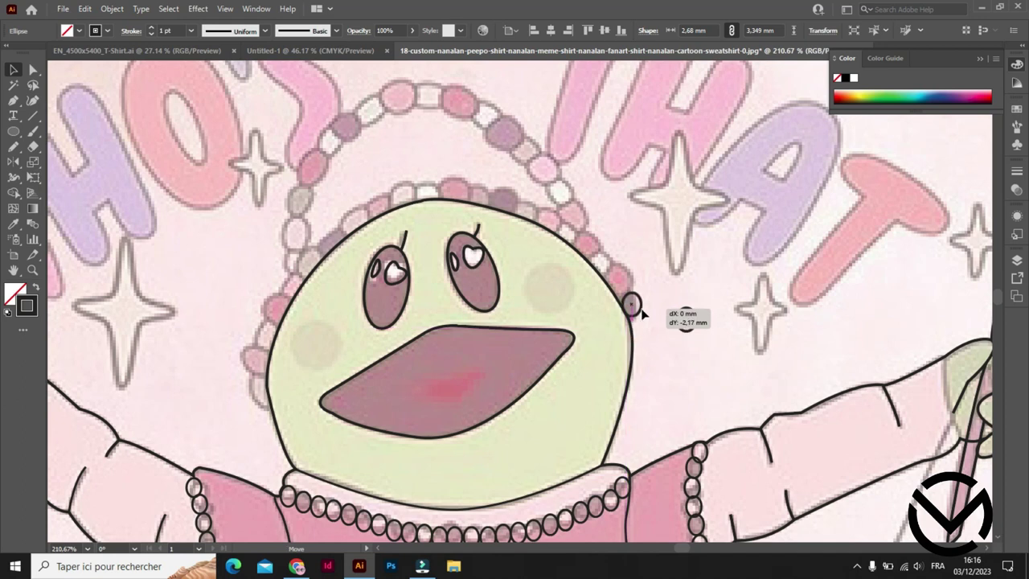
drag(686, 319, 618, 281)
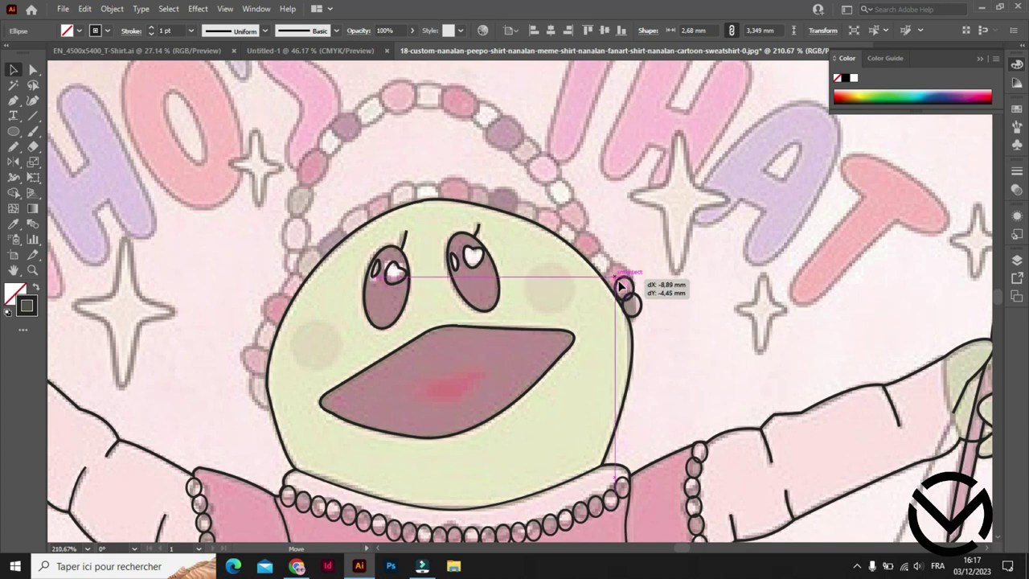
mouse_move(618, 282)
mouse_down()
mouse_move(622, 291)
mouse_move(615, 275)
mouse_up()
click(661, 295)
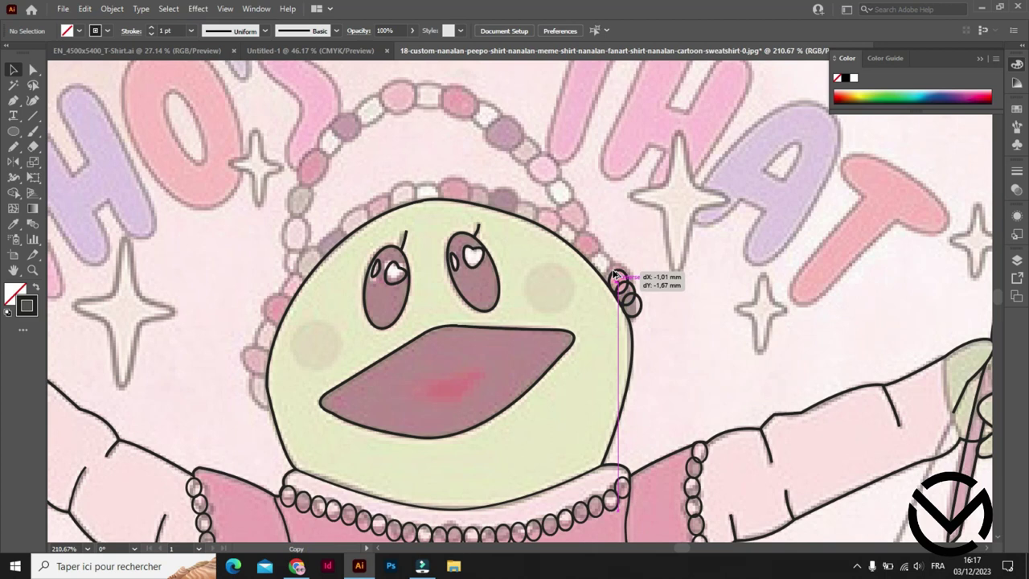
mouse_move(615, 275)
mouse_down()
mouse_move(694, 306)
mouse_move(699, 293)
mouse_move(680, 315)
mouse_up()
click(33, 69)
click(13, 70)
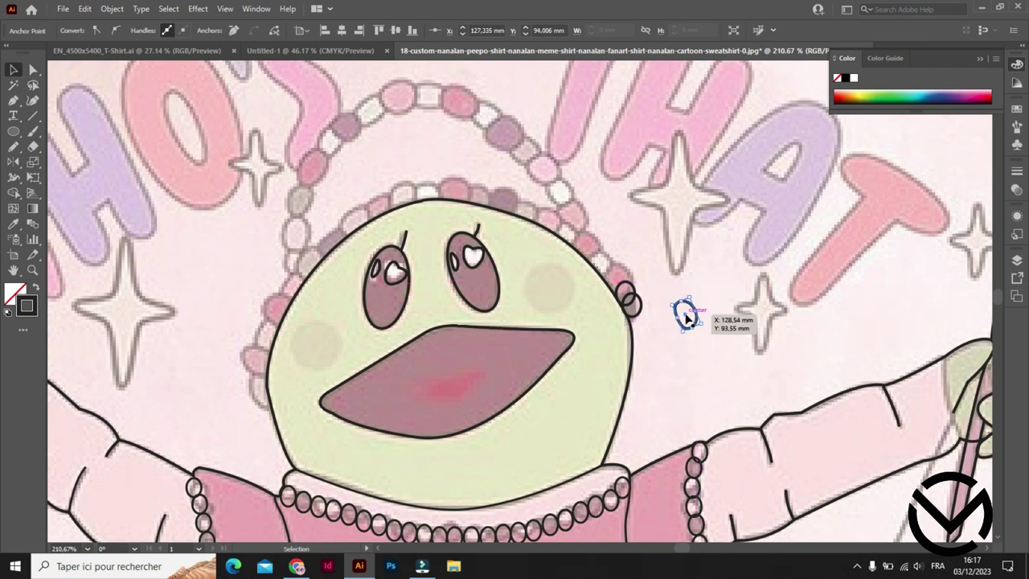
mouse_move(685, 317)
mouse_down()
mouse_move(614, 277)
mouse_move(630, 263)
mouse_move(586, 247)
mouse_up()
click(670, 270)
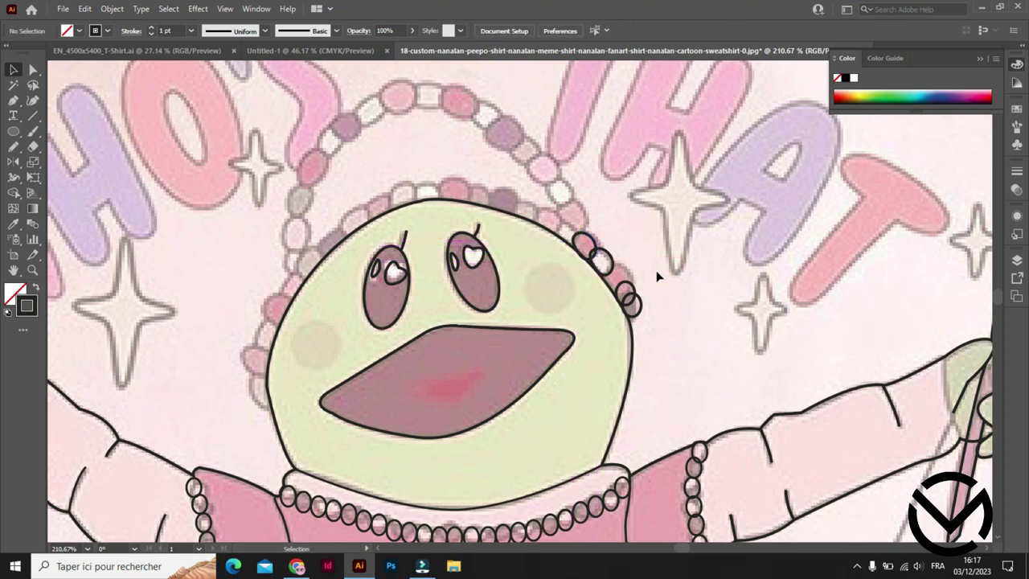
Copy a bead further down the chain and zoom in on the beads.
click(600, 260)
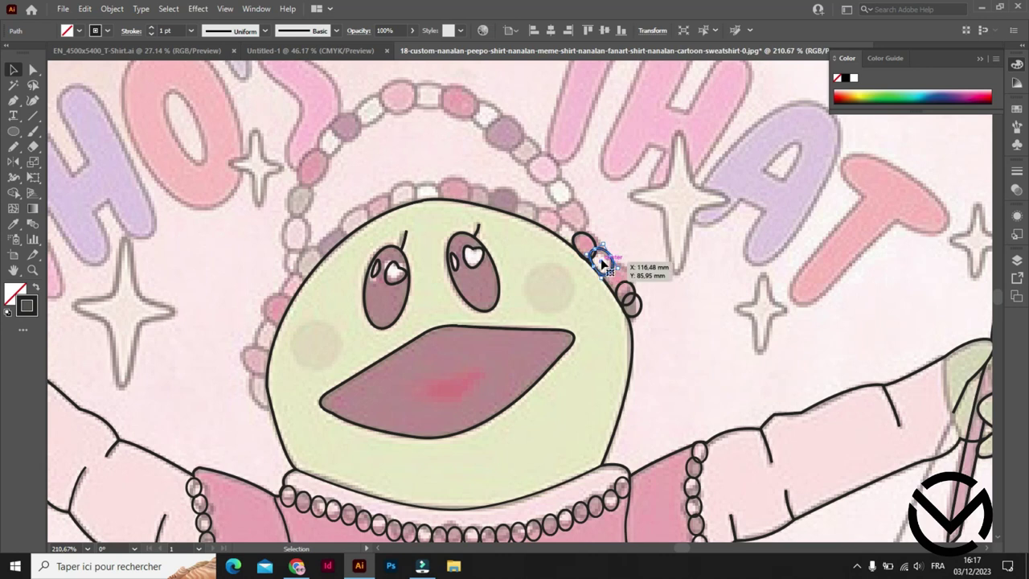
drag(602, 264, 618, 283)
click(640, 254)
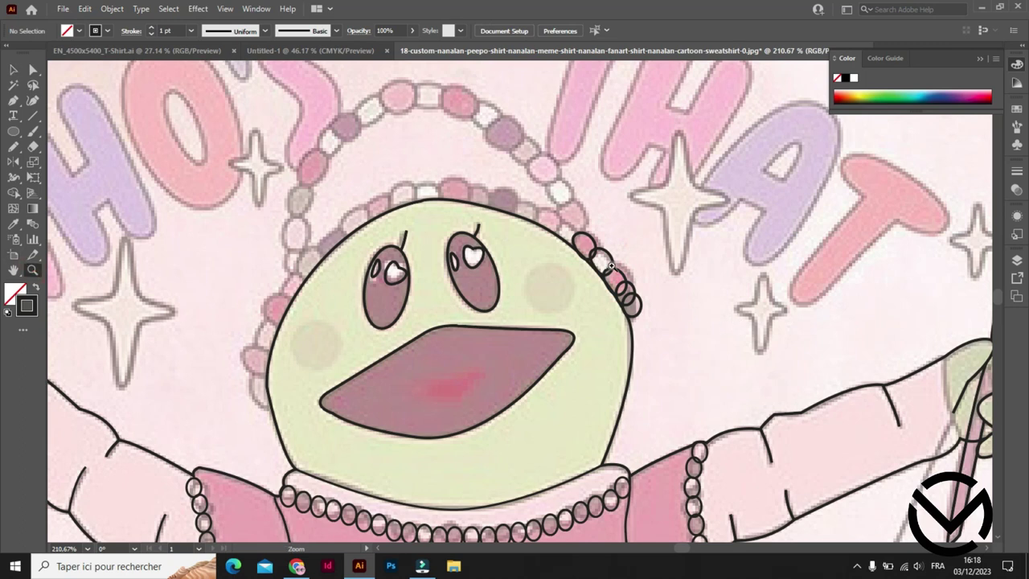
drag(610, 265, 787, 200)
Rotate the top bead ellipse so it stands more upright.
drag(541, 182, 566, 232)
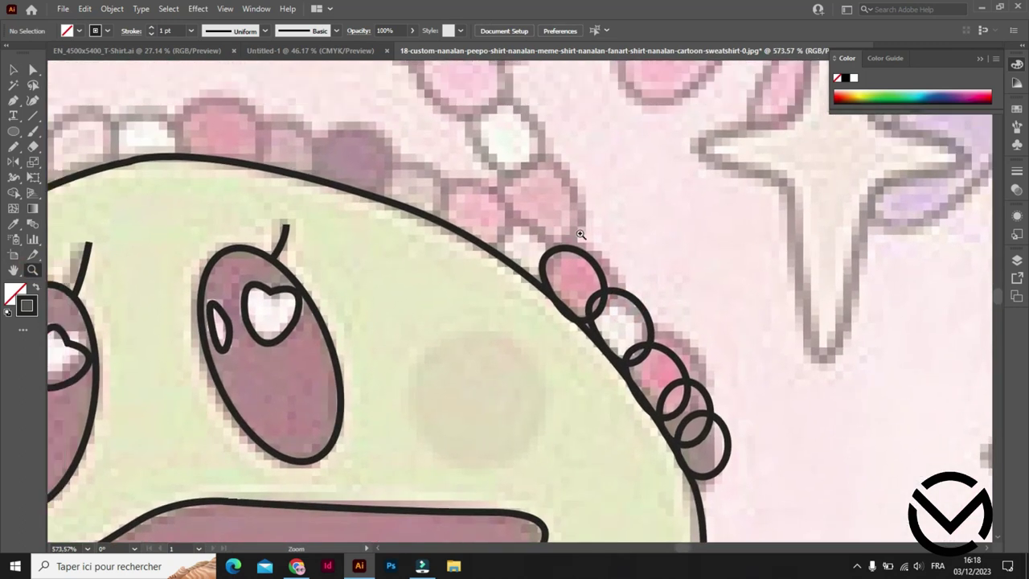
click(8, 70)
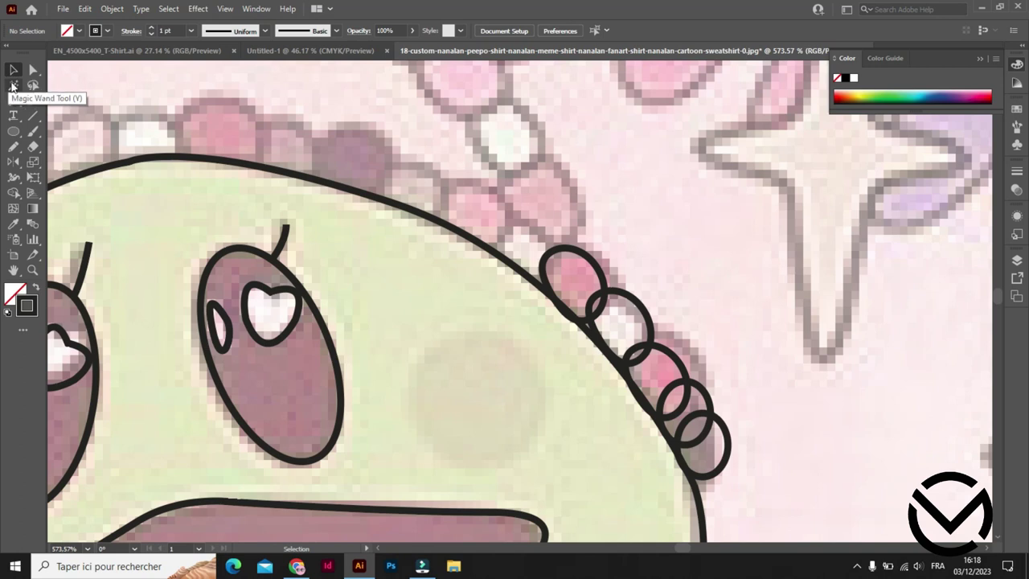
click(580, 249)
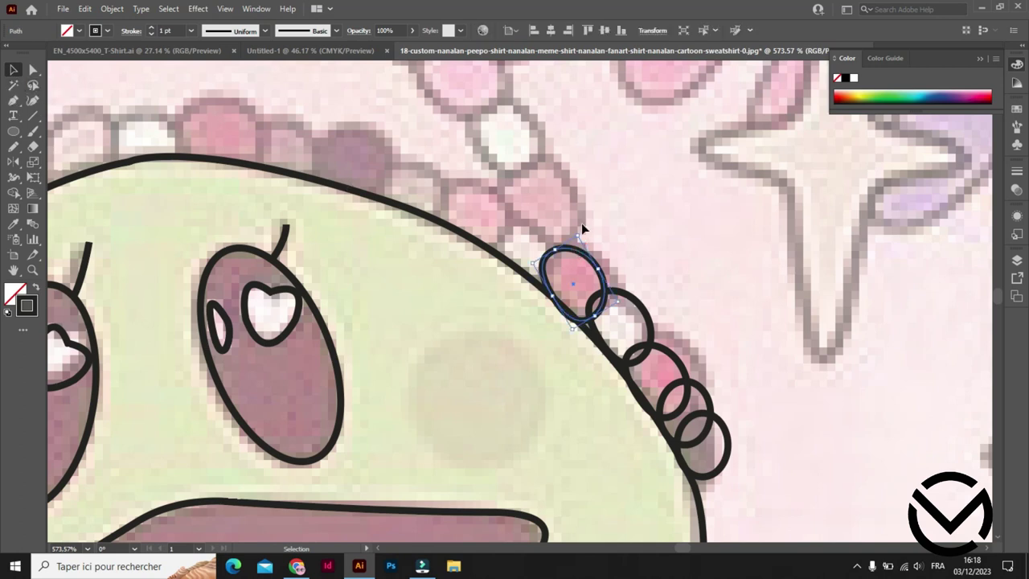
mouse_move(552, 243)
mouse_down()
mouse_move(574, 288)
mouse_move(525, 241)
mouse_up()
drag(556, 274, 558, 274)
Copy the bead up-left along the outline, angling and resizing each copy to its pearl.
mouse_move(523, 239)
mouse_down()
mouse_move(473, 211)
mouse_move(509, 233)
mouse_up()
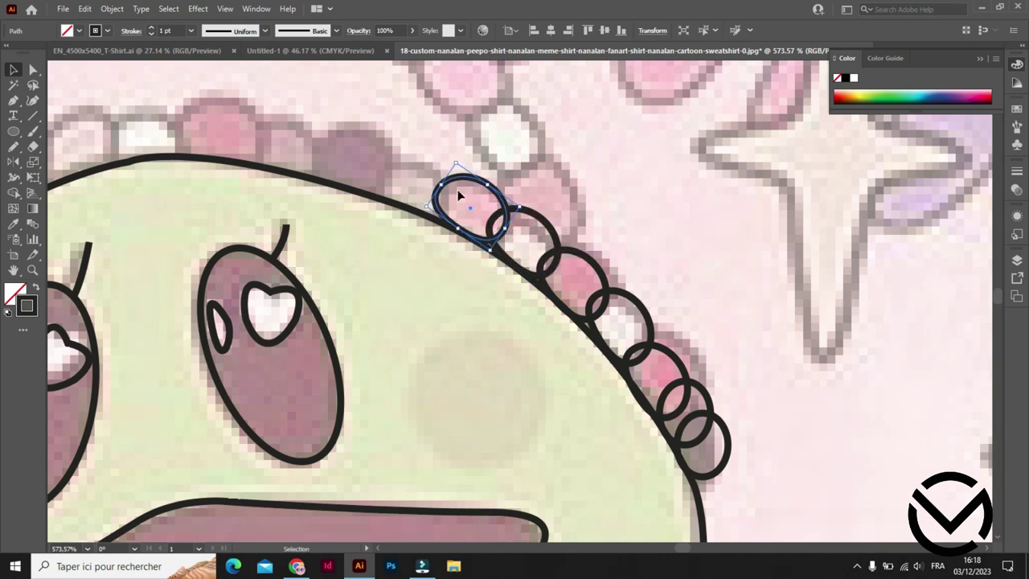
drag(473, 212, 334, 146)
drag(329, 197, 493, 277)
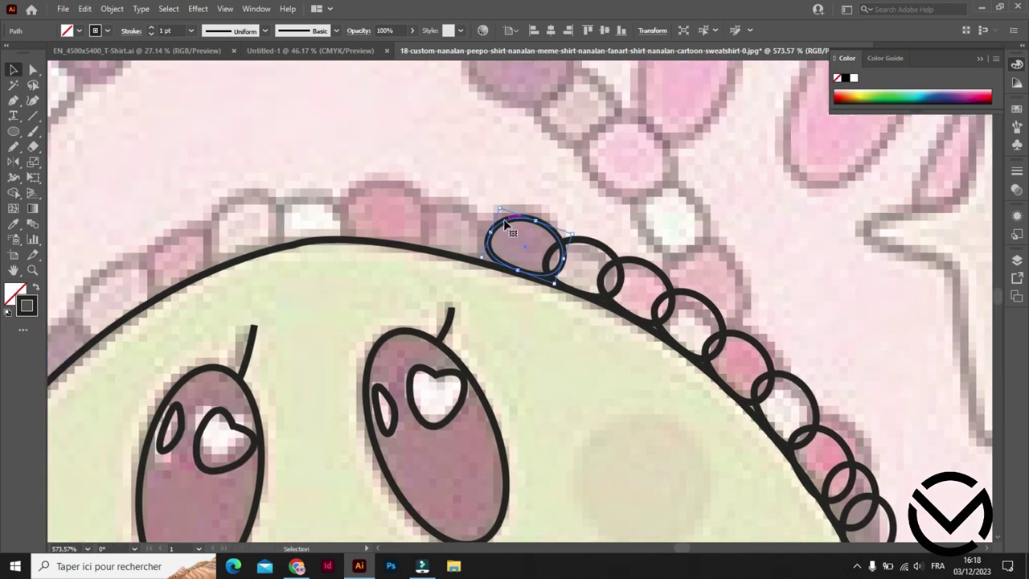
drag(504, 218, 430, 203)
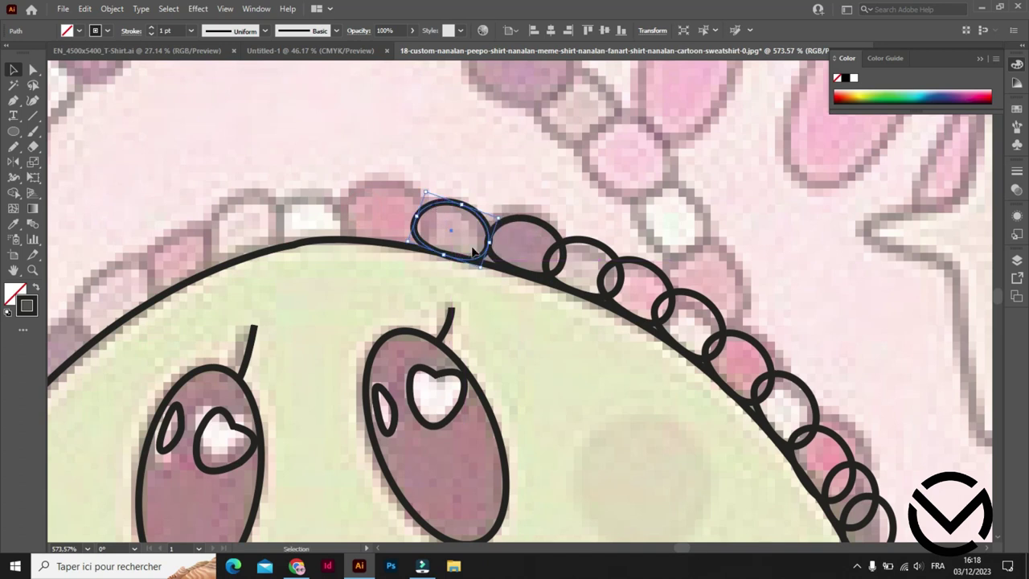
drag(482, 271, 477, 279)
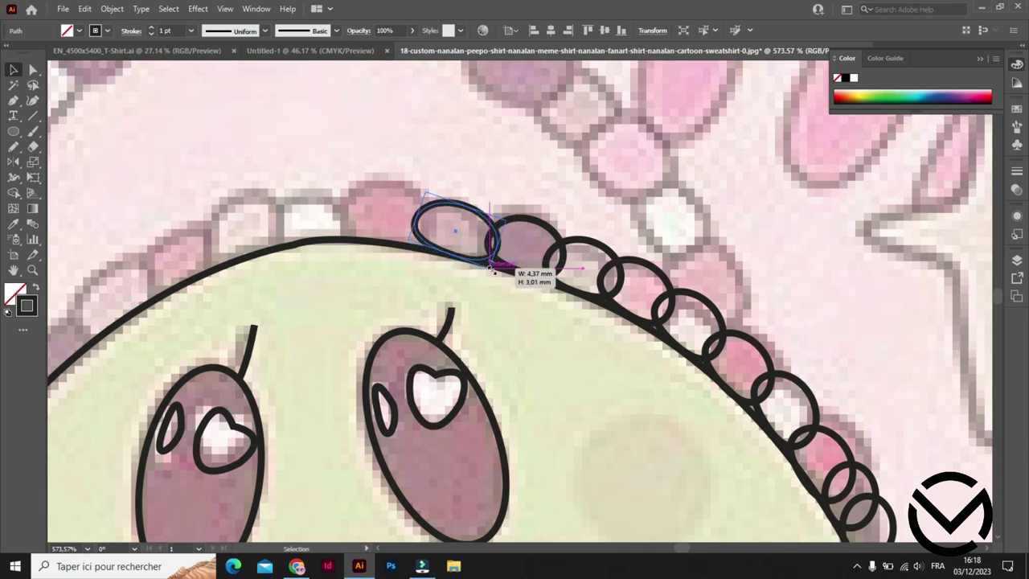
click(478, 279)
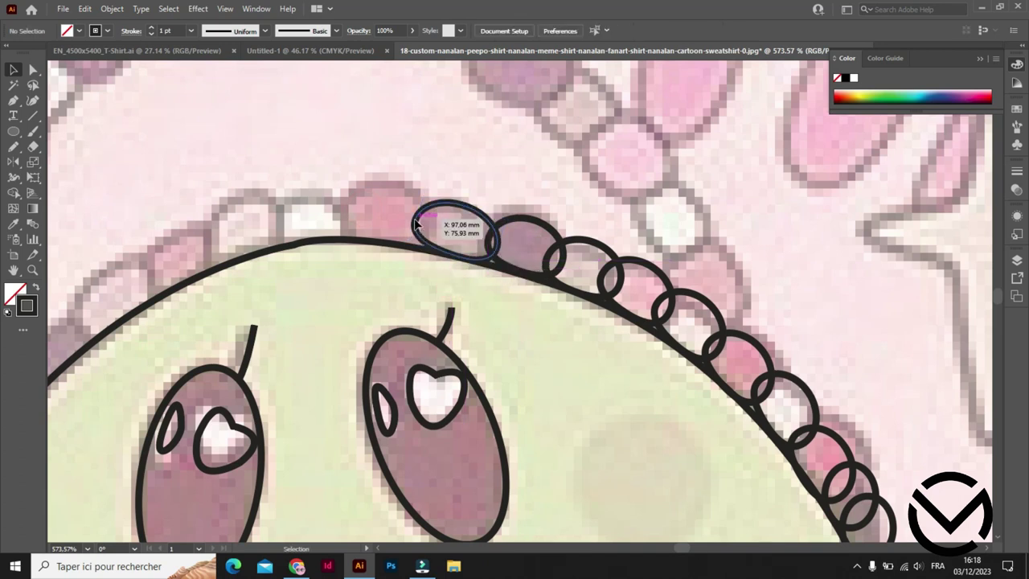
Add more bead copies further left, flattening and tilting them to follow the head's curve.
click(415, 225)
mouse_move(459, 237)
mouse_down()
mouse_move(390, 220)
mouse_move(400, 182)
mouse_move(344, 197)
mouse_up()
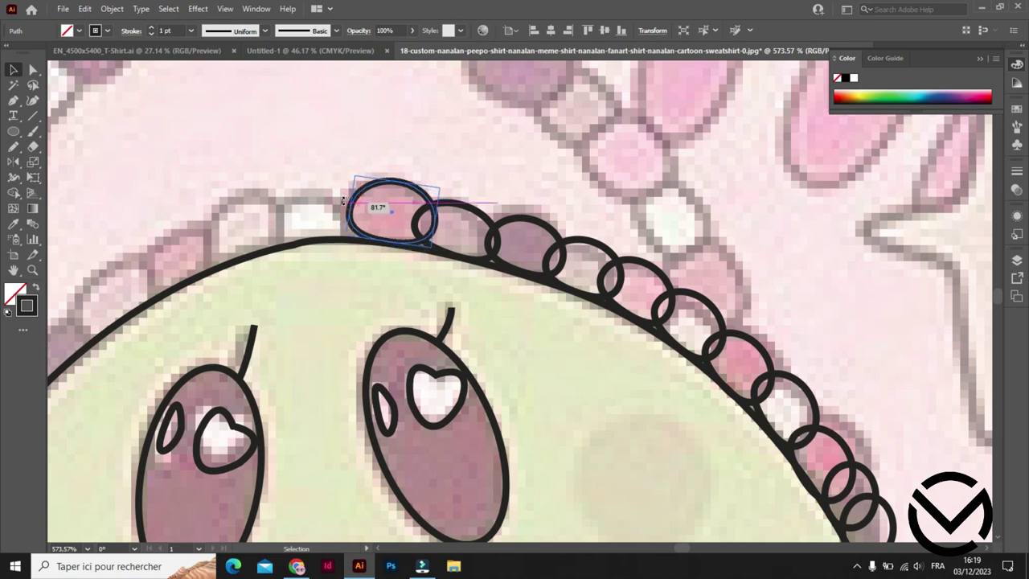
click(374, 186)
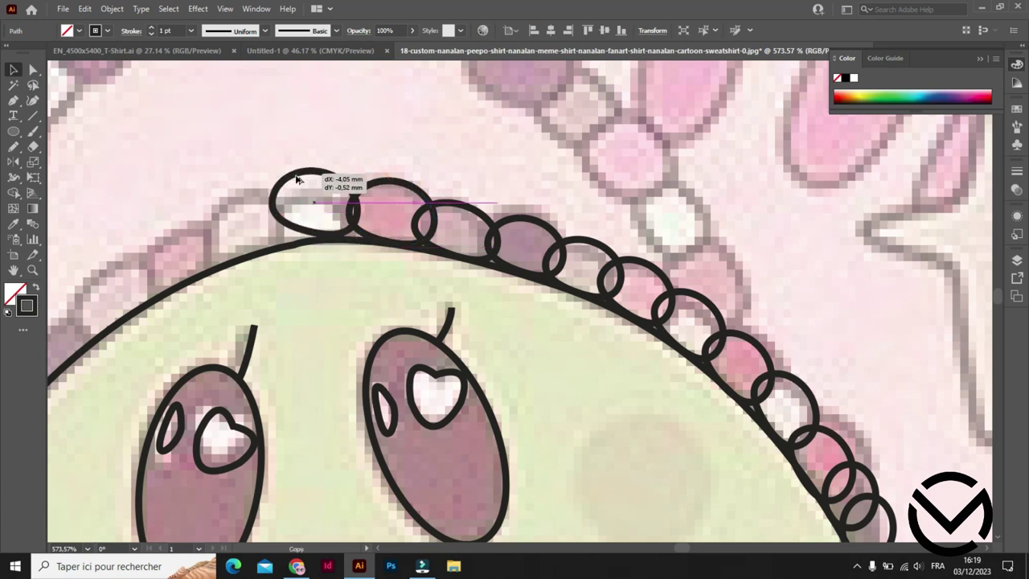
mouse_move(375, 186)
mouse_down()
mouse_move(301, 184)
mouse_move(265, 217)
mouse_up()
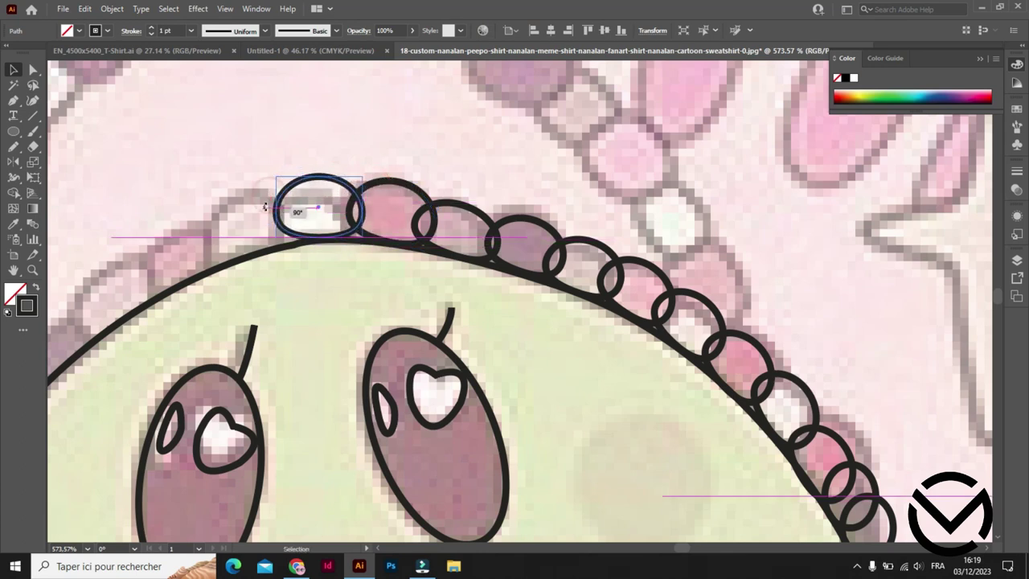
drag(322, 235, 344, 238)
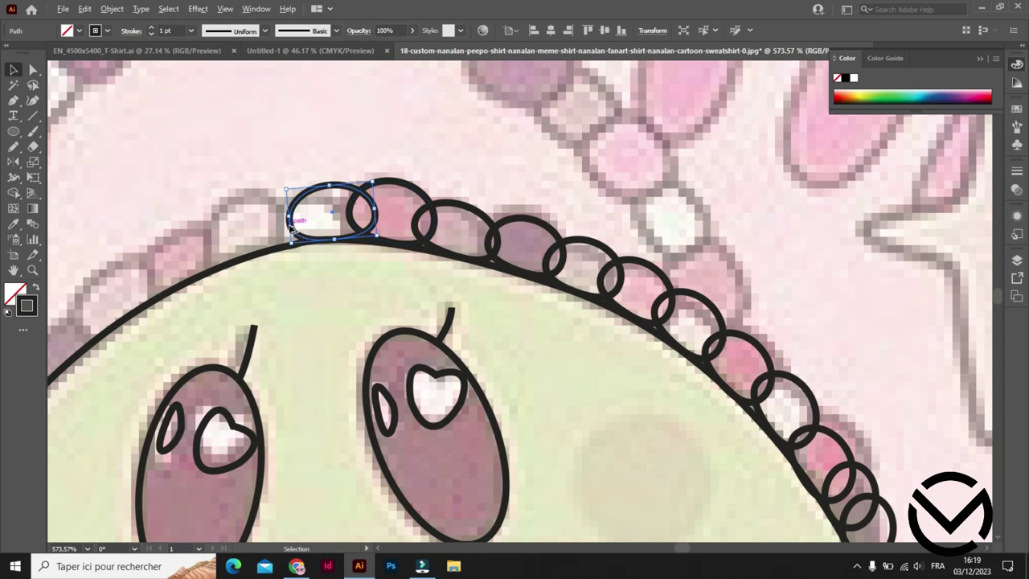
drag(275, 229, 207, 243)
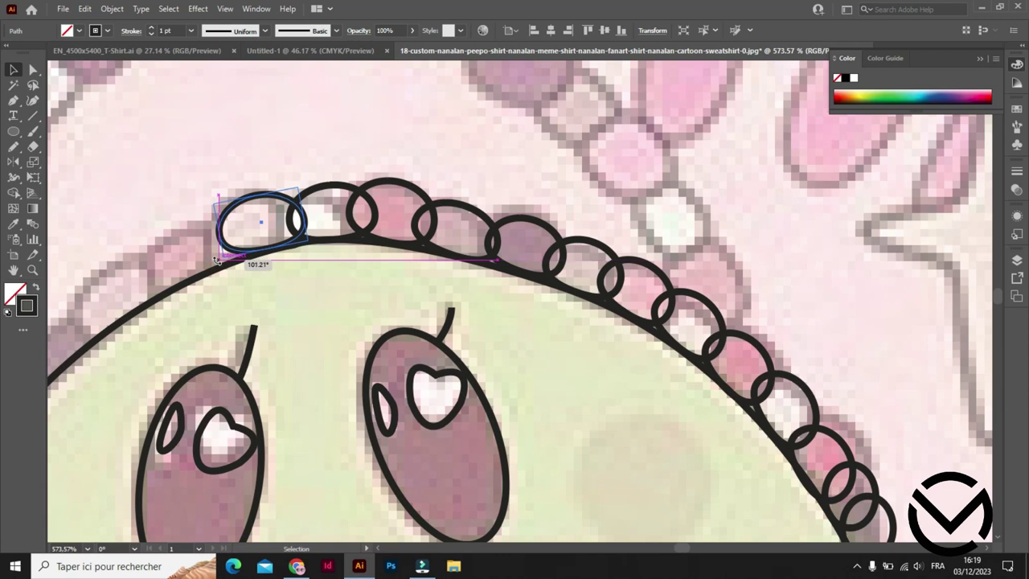
mouse_move(215, 255)
mouse_down()
mouse_move(436, 232)
mouse_move(395, 225)
mouse_move(402, 231)
mouse_up()
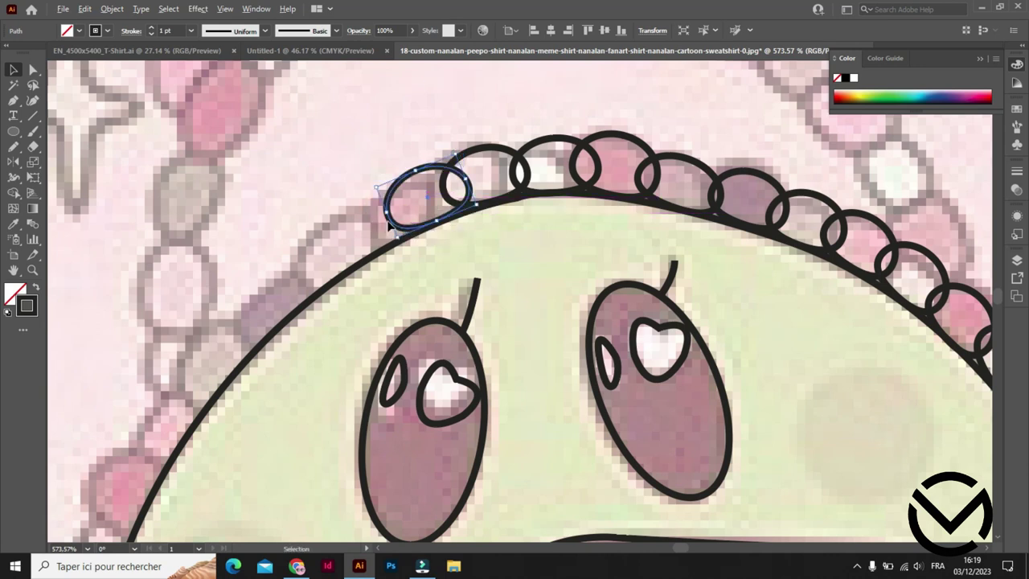
Place two more tilted pearl ring copies down the upper-left head outline.
drag(389, 200, 333, 227)
mouse_move(370, 261)
mouse_down()
mouse_move(480, 227)
mouse_move(450, 195)
mouse_move(344, 271)
mouse_up()
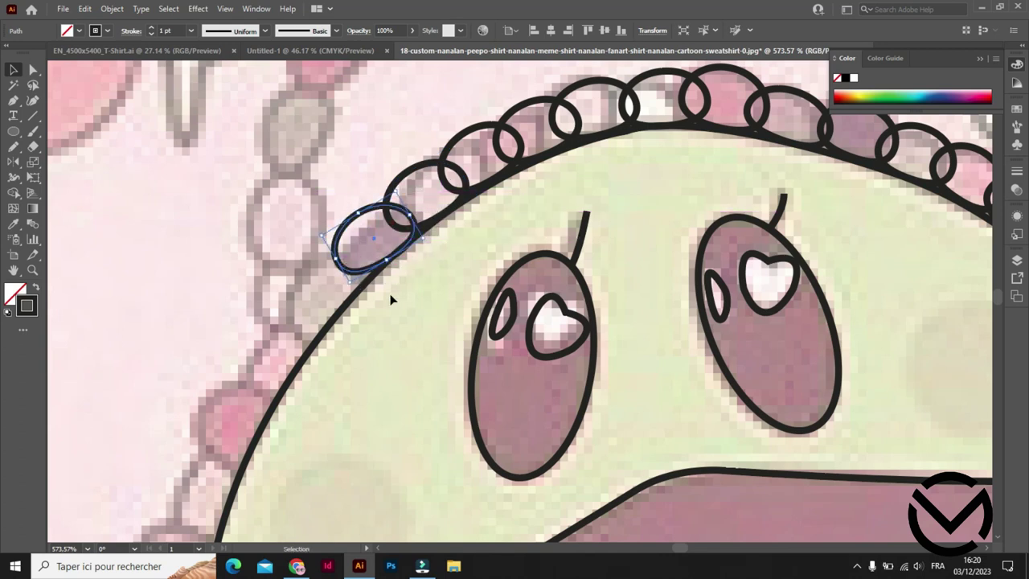
mouse_move(381, 288)
mouse_down()
mouse_move(441, 233)
mouse_move(393, 277)
mouse_up()
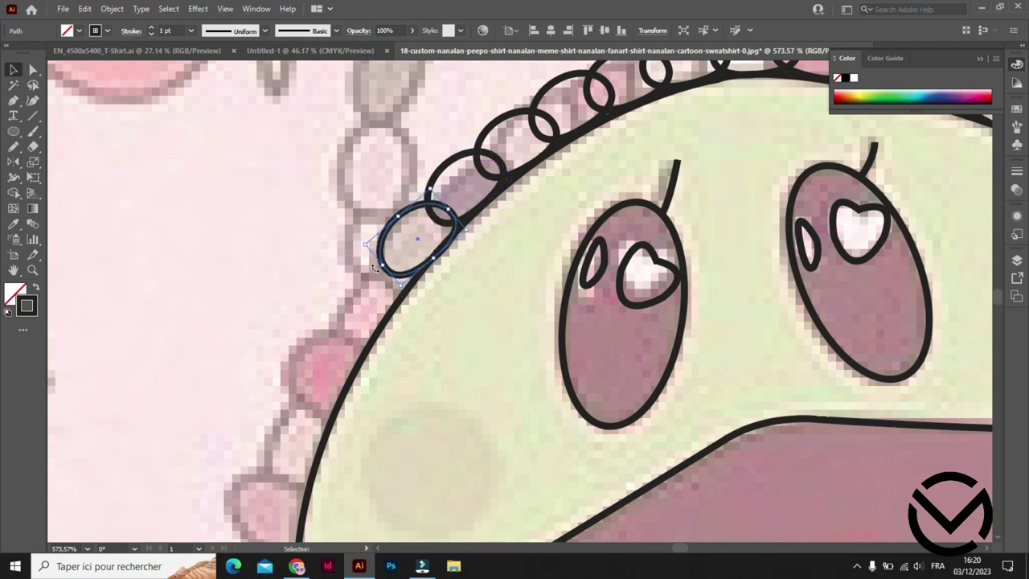
drag(374, 267, 395, 279)
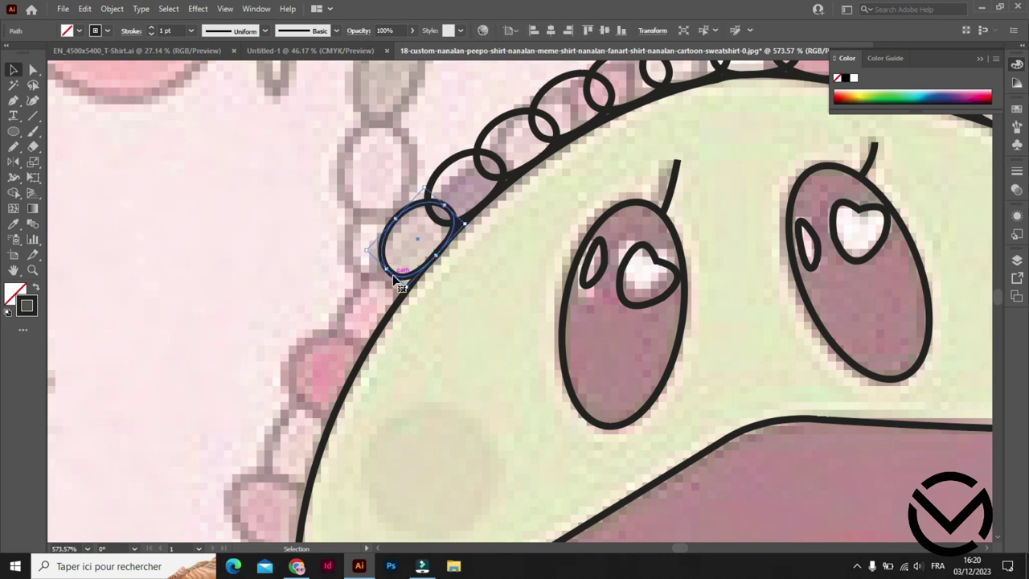
click(415, 310)
drag(388, 273, 344, 325)
click(403, 323)
Move, tilt and resize the lowest left pearl ring to fit its traced bead.
scroll(416, 327, down, 3)
scroll(402, 298, down, 2)
drag(390, 266, 419, 303)
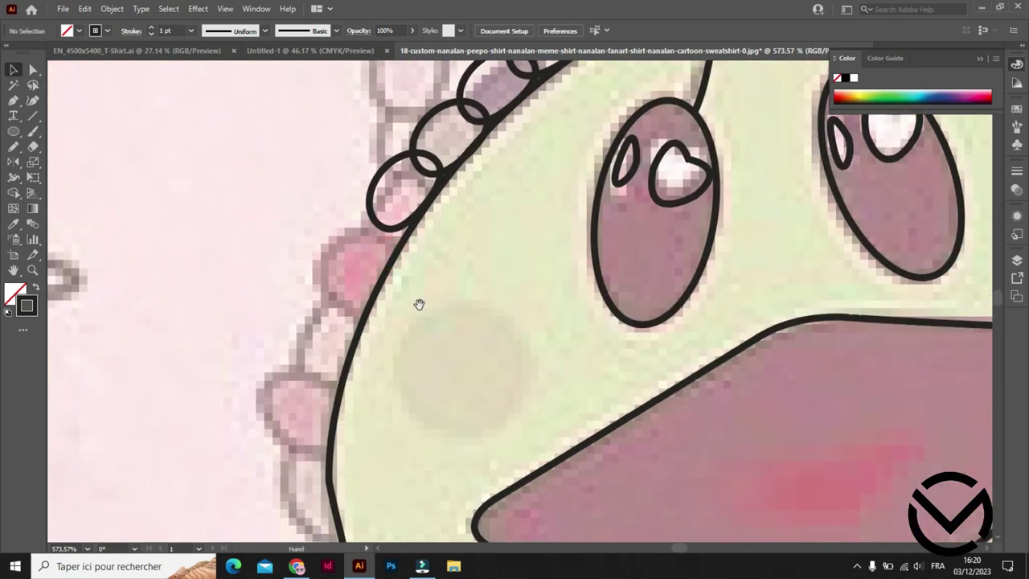
click(386, 231)
mouse_move(384, 244)
mouse_down()
mouse_move(352, 299)
mouse_move(372, 309)
mouse_up()
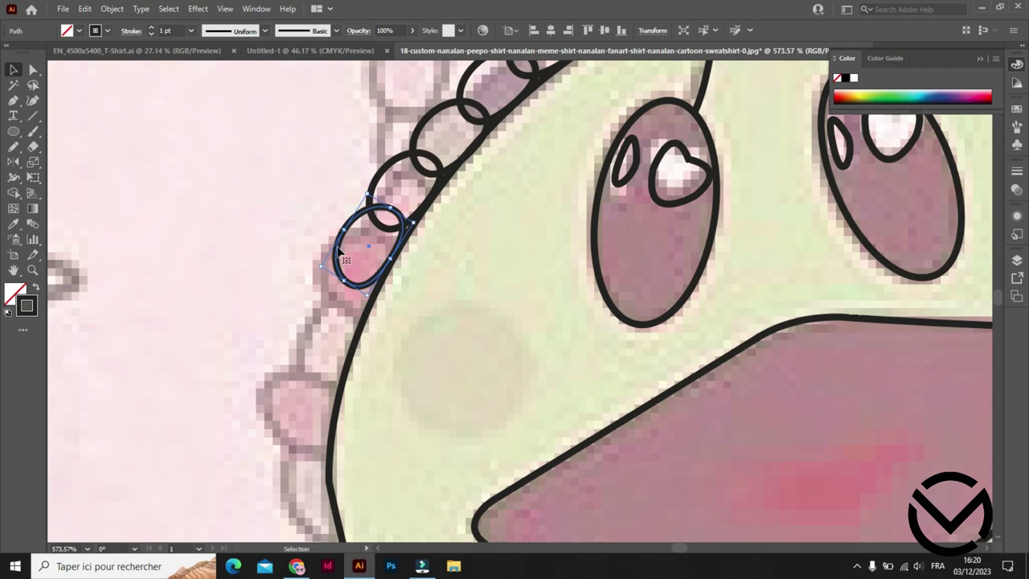
drag(413, 221, 416, 219)
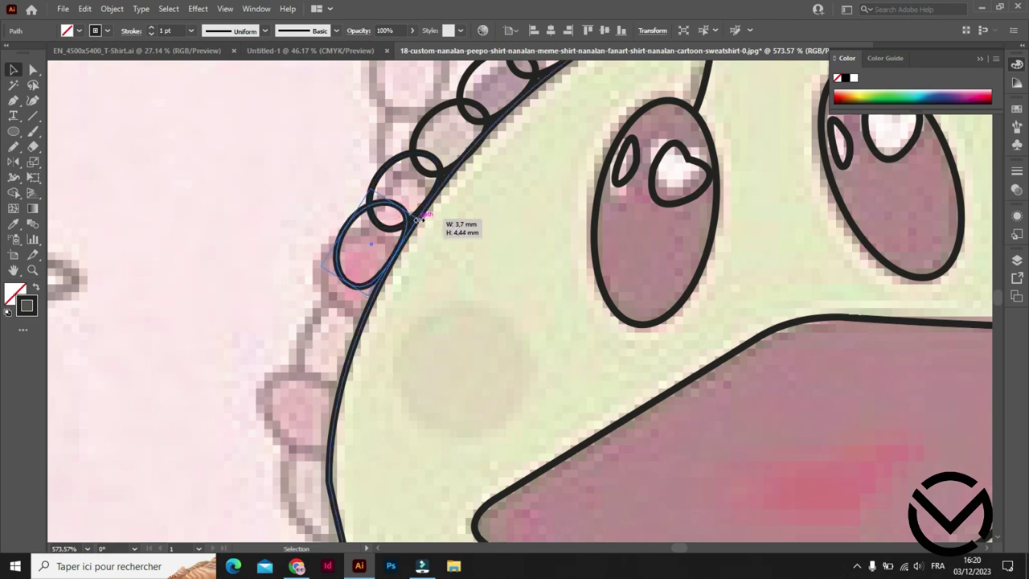
click(430, 242)
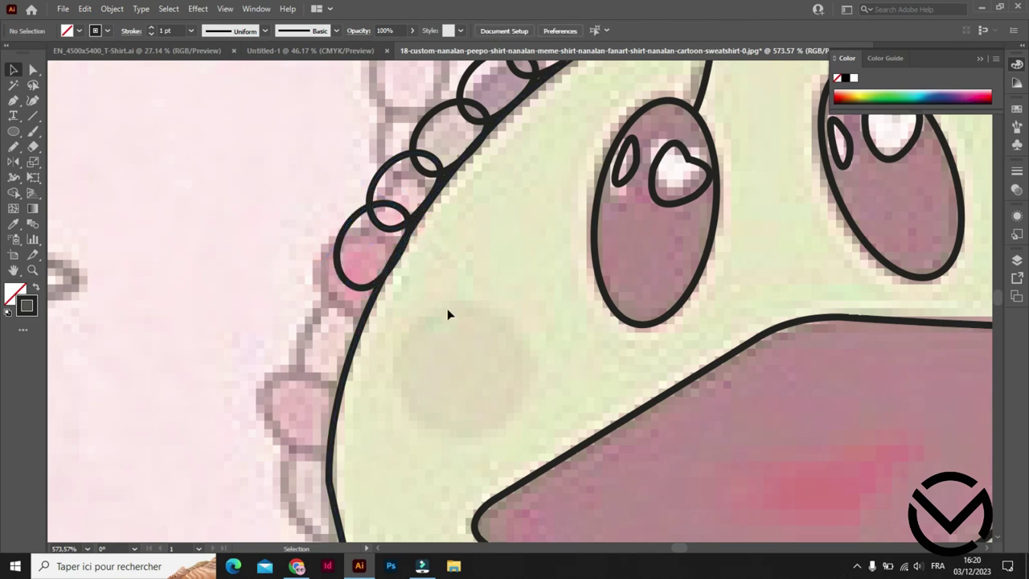
Duplicate the pearl ring further down the outline, tilting and nudging it into place.
scroll(448, 314, down, 3)
click(351, 160)
key(super)
click(432, 174)
mouse_move(365, 165)
mouse_down()
mouse_move(307, 233)
mouse_move(345, 223)
mouse_move(299, 279)
mouse_move(327, 299)
mouse_move(333, 271)
mouse_up()
click(399, 246)
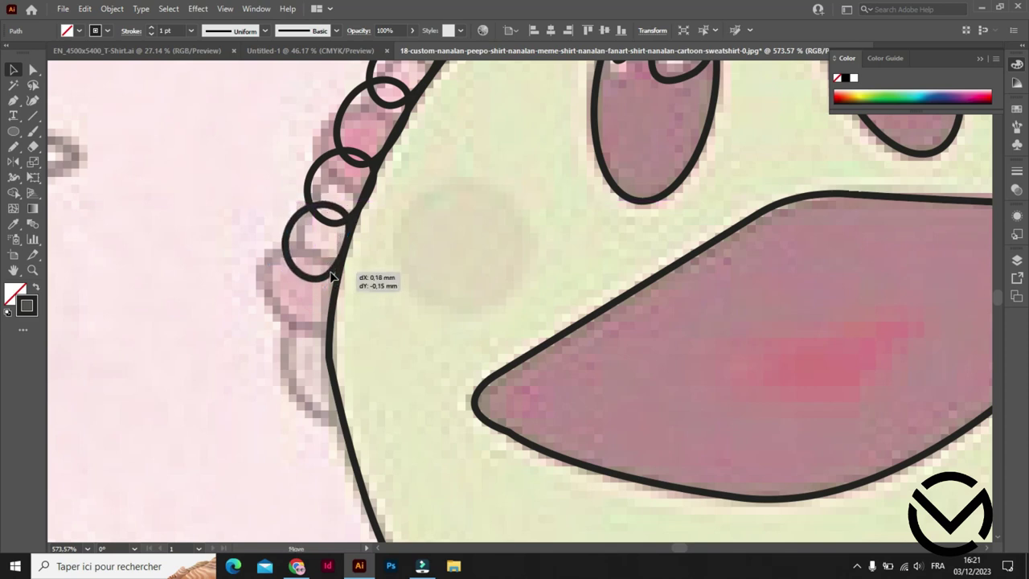
click(314, 279)
mouse_move(316, 281)
mouse_down()
mouse_move(311, 343)
mouse_move(328, 346)
mouse_up()
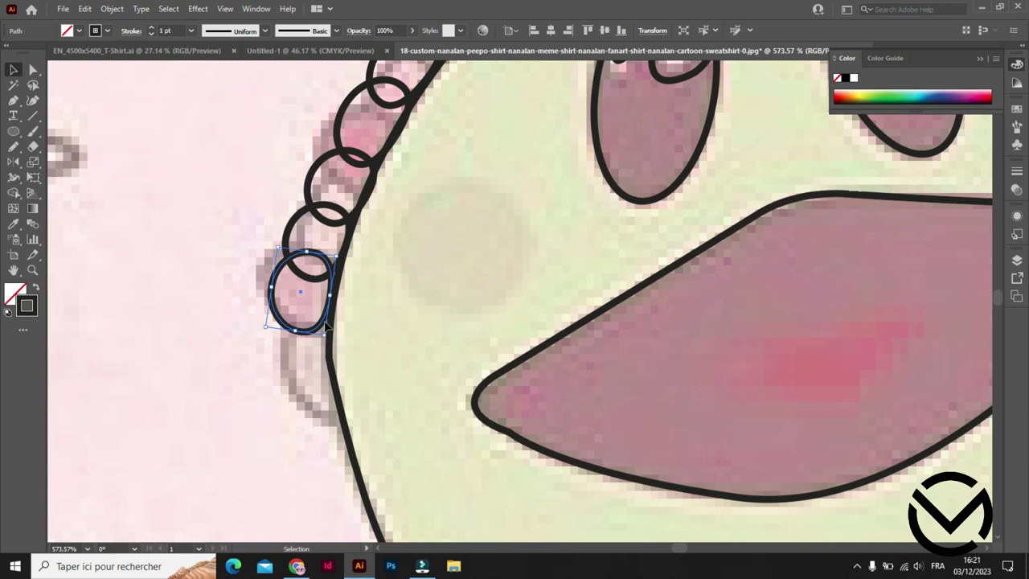
click(366, 347)
Copy one more upright pearl ring to the headband's lower-left end beside the cheek.
scroll(362, 335, down, 1)
scroll(362, 335, down, 4)
click(308, 255)
drag(307, 256, 313, 338)
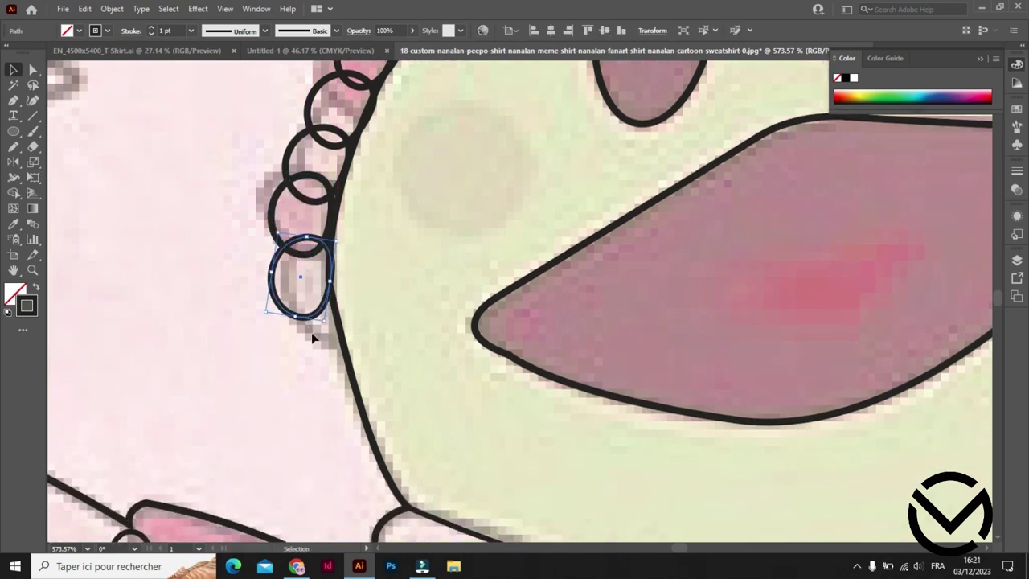
mouse_move(327, 325)
mouse_down()
mouse_move(338, 328)
mouse_move(313, 334)
mouse_up()
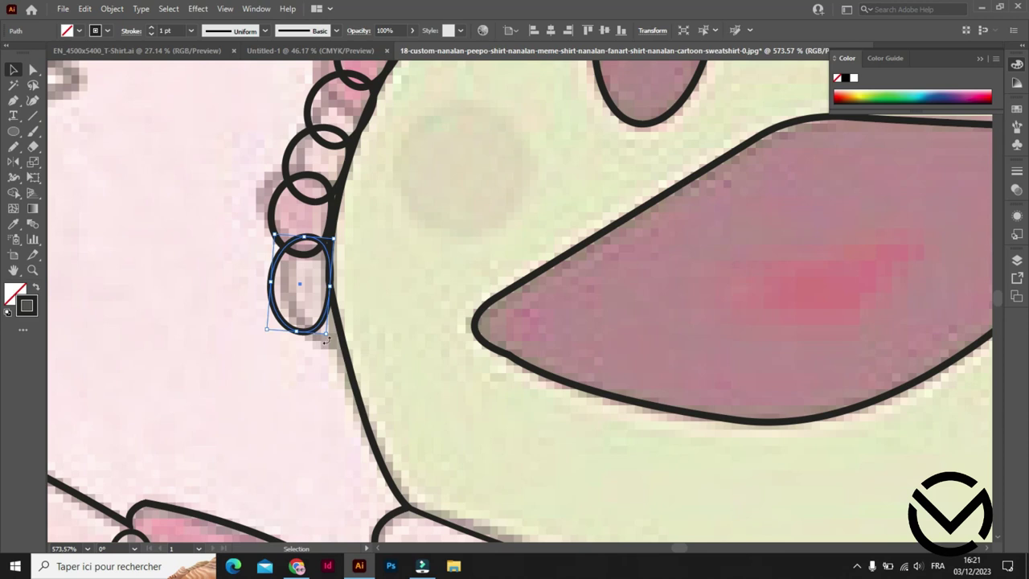
click(451, 285)
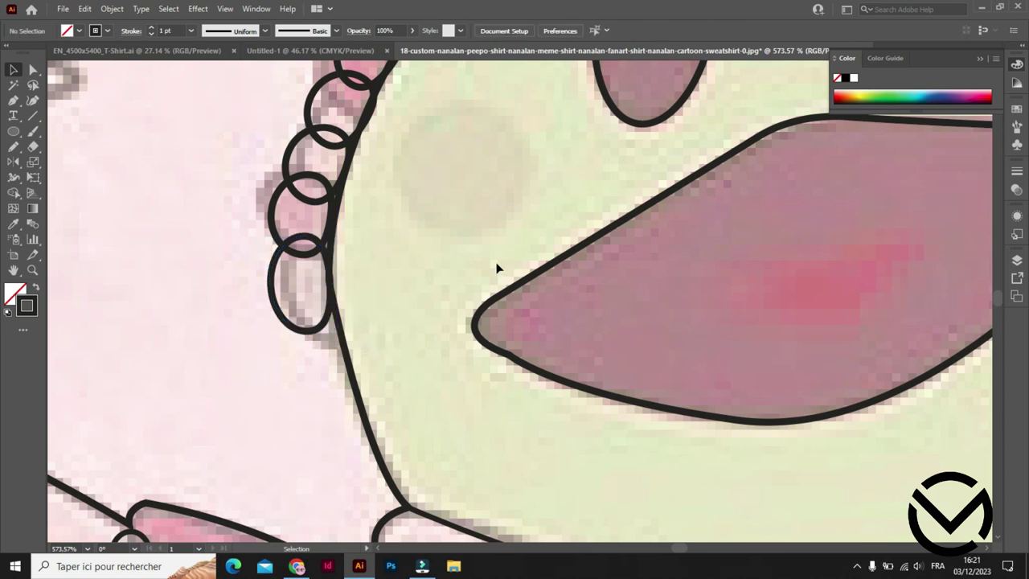
drag(792, 220, 742, 228)
Zoom into the beaded headband and move a pearl ring up onto its beads.
drag(554, 217, 524, 215)
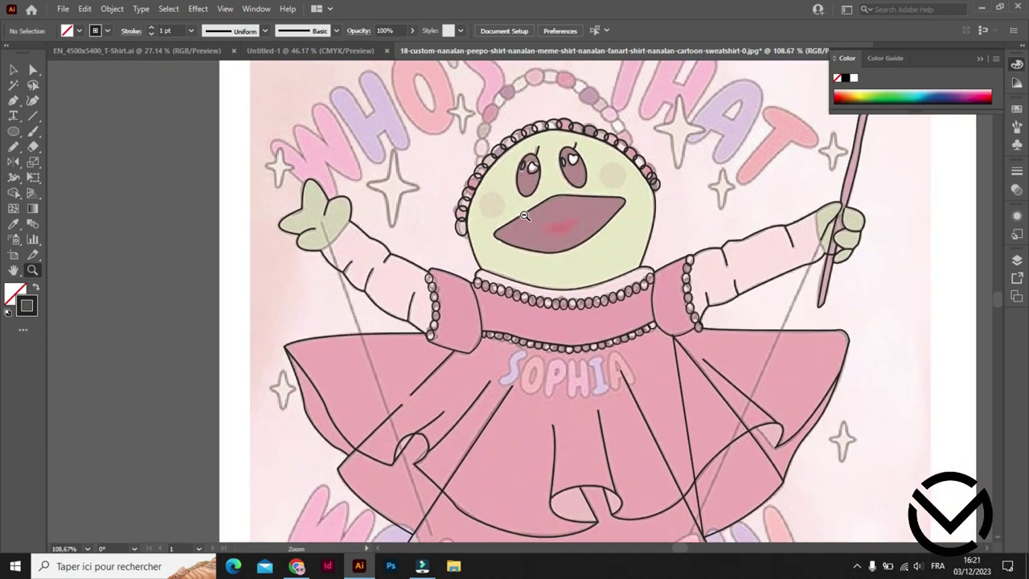
mouse_move(617, 404)
mouse_down()
mouse_move(599, 273)
mouse_move(663, 482)
mouse_up()
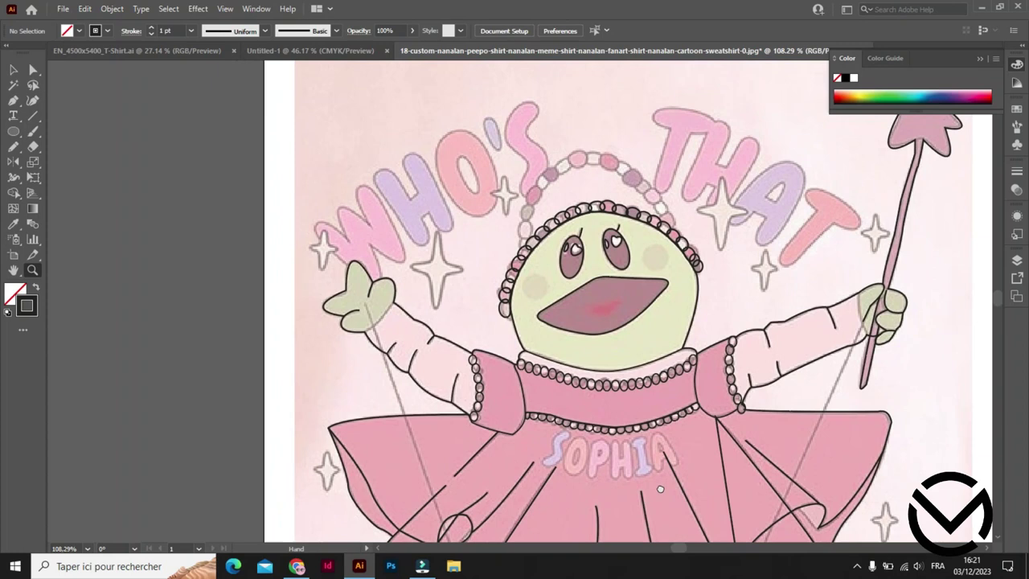
drag(591, 196, 675, 126)
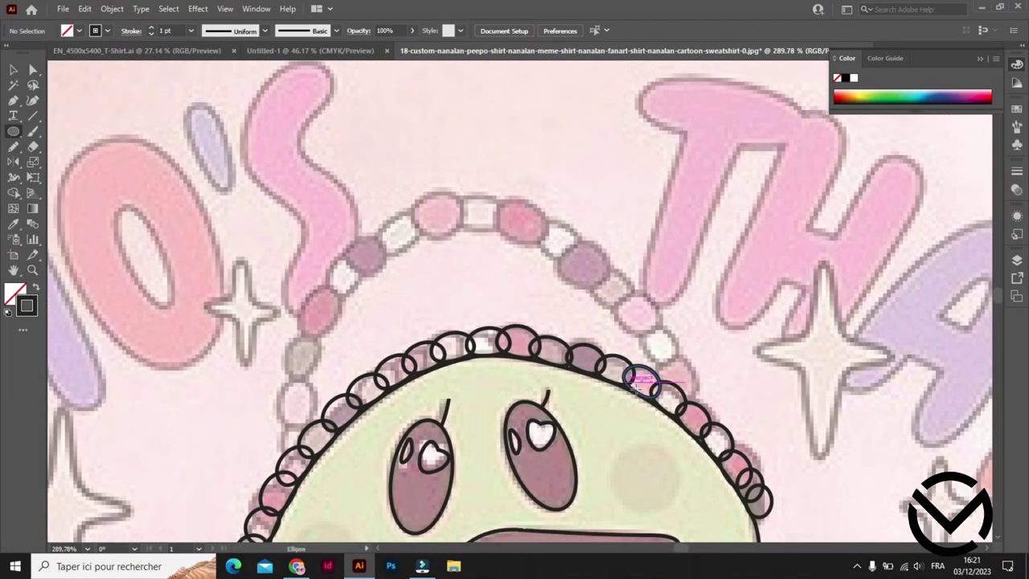
click(701, 411)
drag(701, 406, 698, 430)
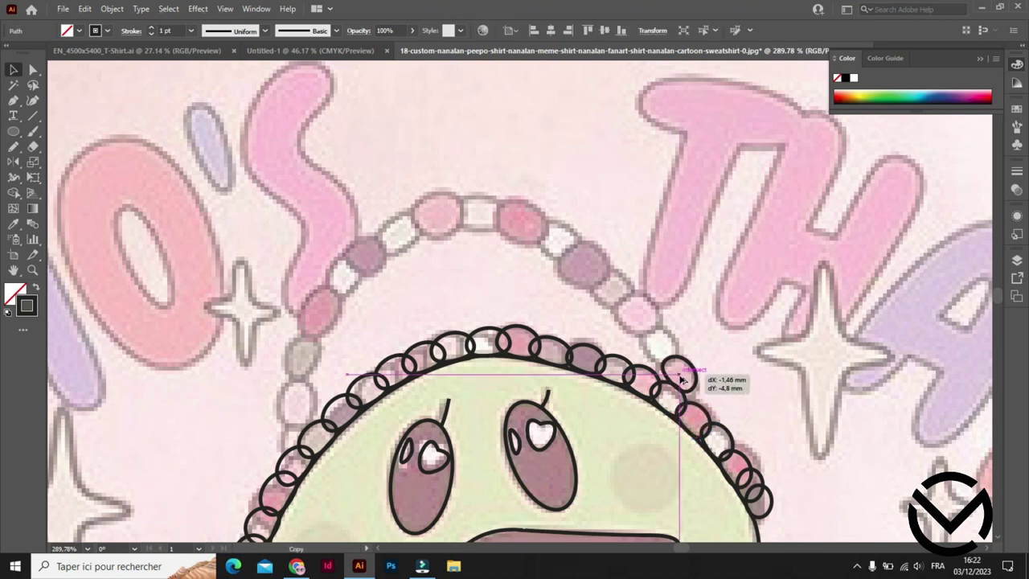
mouse_move(693, 425)
mouse_down()
mouse_move(658, 329)
mouse_move(585, 252)
mouse_move(574, 274)
mouse_up()
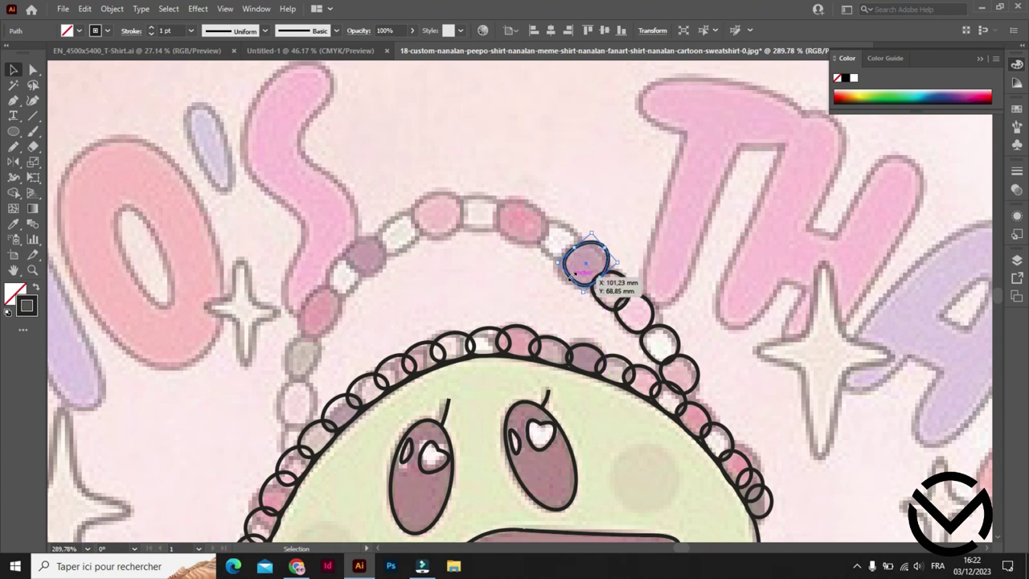
Copy rings along the headband arc, tilting each to match its bead down the left side.
drag(580, 261, 539, 235)
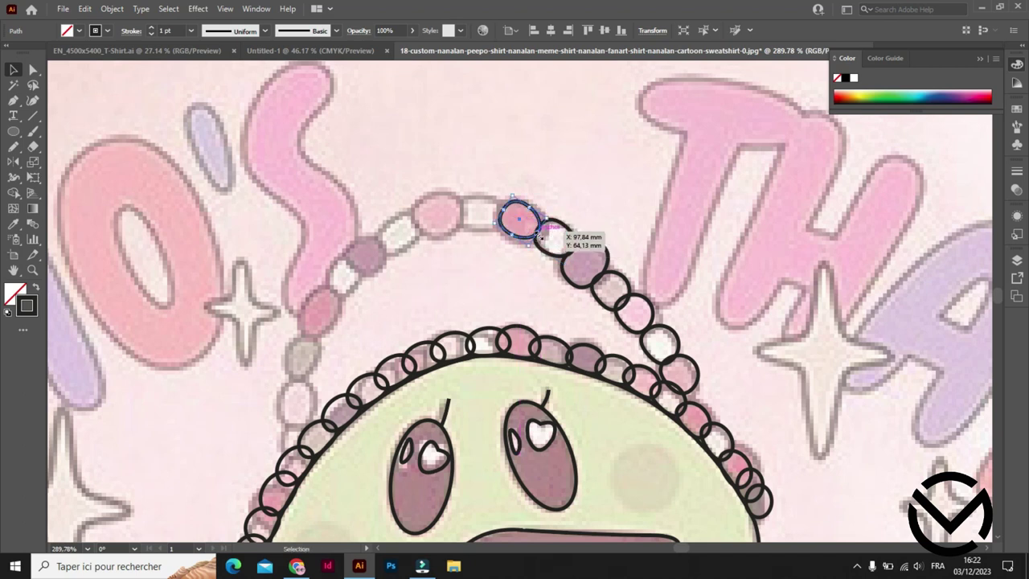
mouse_move(540, 235)
mouse_down()
mouse_move(504, 205)
mouse_move(471, 229)
mouse_move(447, 229)
mouse_up()
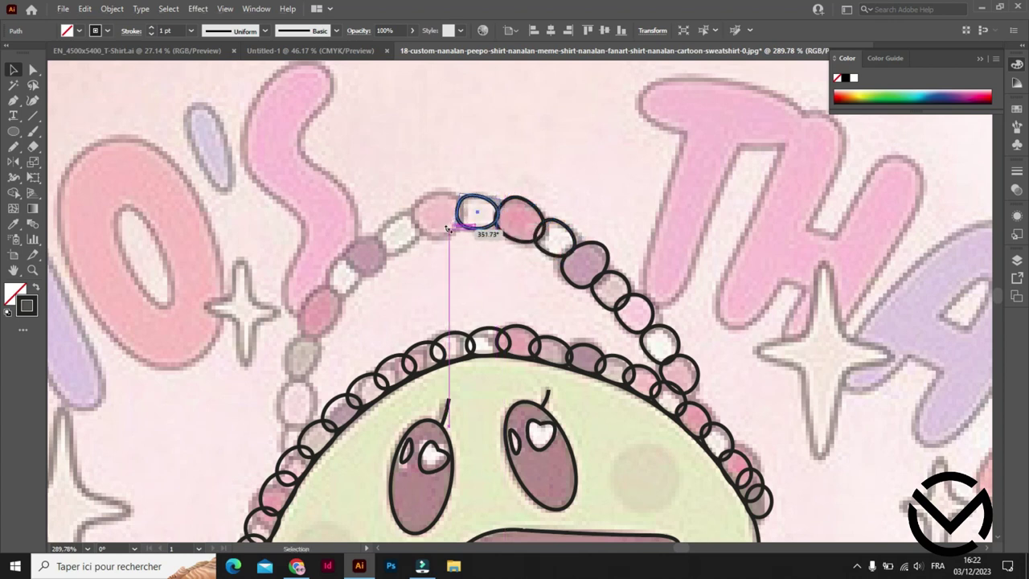
click(518, 219)
mouse_move(521, 222)
mouse_down()
mouse_move(428, 216)
mouse_move(478, 215)
mouse_move(419, 257)
mouse_move(415, 243)
mouse_move(368, 273)
mouse_up()
click(486, 228)
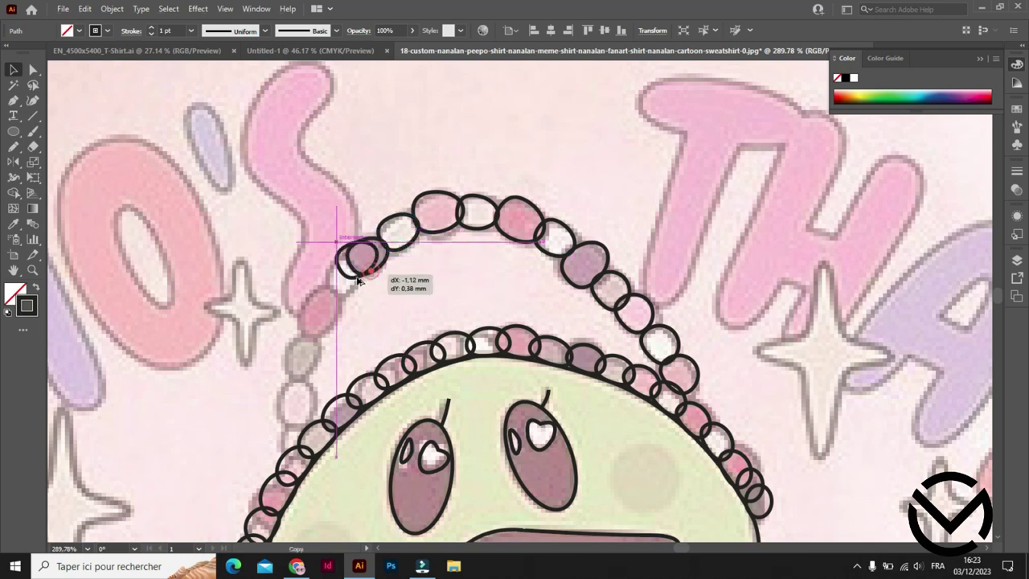
mouse_move(372, 275)
mouse_down()
mouse_move(351, 293)
mouse_move(381, 274)
mouse_move(333, 320)
mouse_up()
Undo an accidental enlargement, then add a taller bead copy lower on the left side.
scroll(349, 336, down, 2)
click(395, 185)
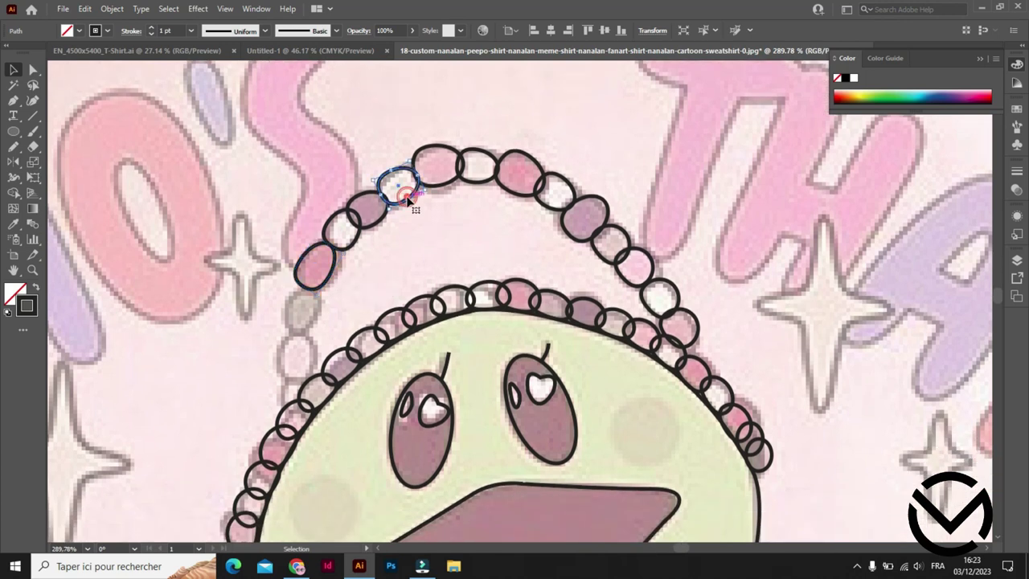
drag(407, 197, 333, 316)
key(ctrl+z)
mouse_move(414, 192)
mouse_down()
mouse_move(319, 316)
mouse_move(327, 273)
mouse_move(333, 350)
mouse_move(303, 342)
mouse_move(301, 328)
mouse_up()
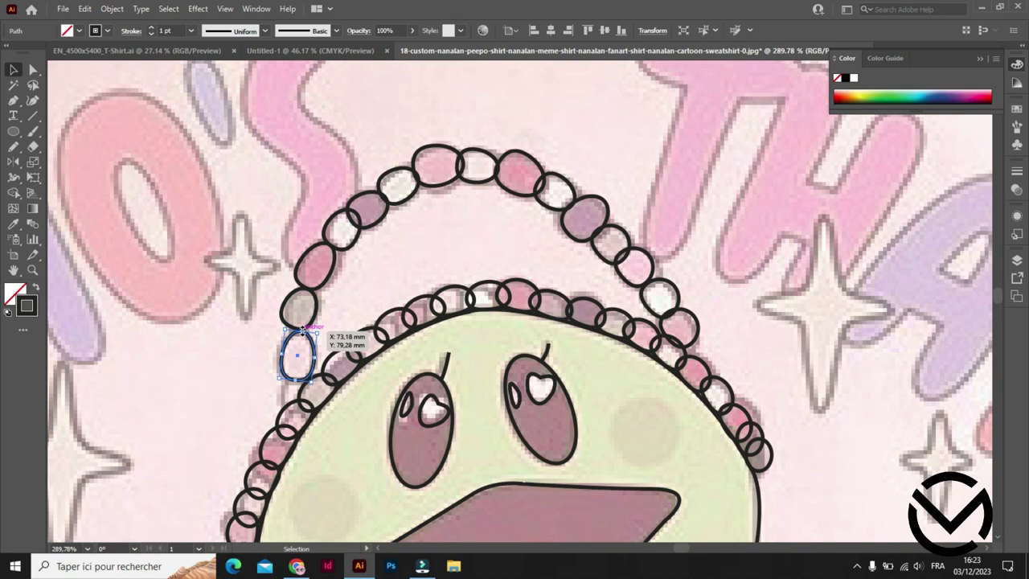
drag(298, 380, 297, 388)
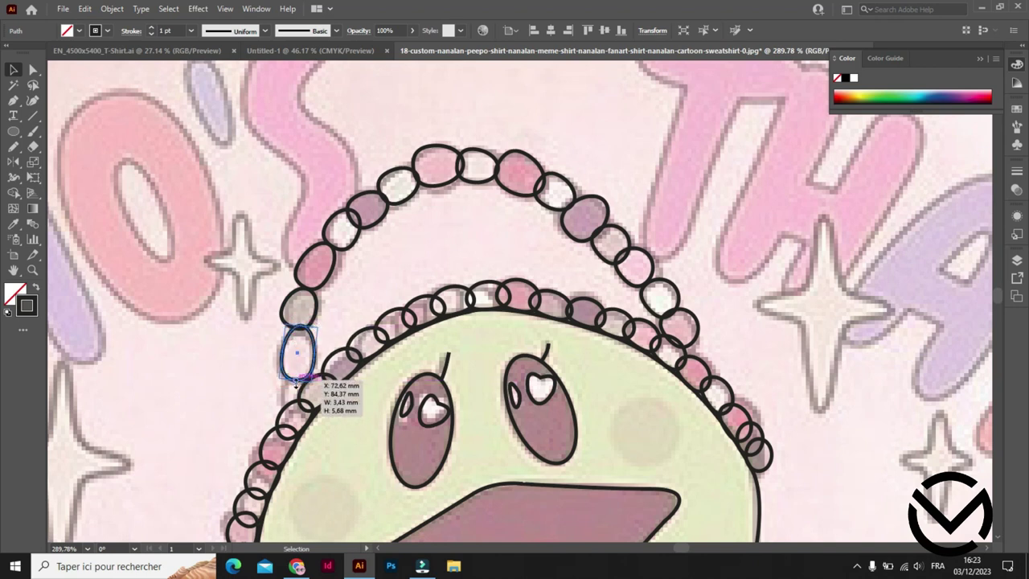
click(497, 344)
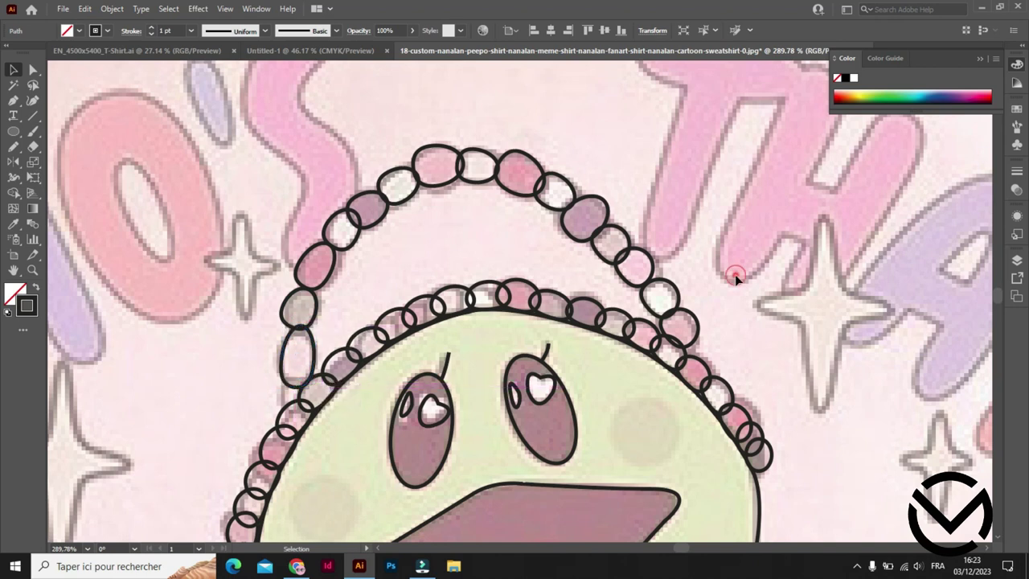
mouse_move(821, 366)
mouse_down()
mouse_move(589, 314)
mouse_move(623, 326)
mouse_up()
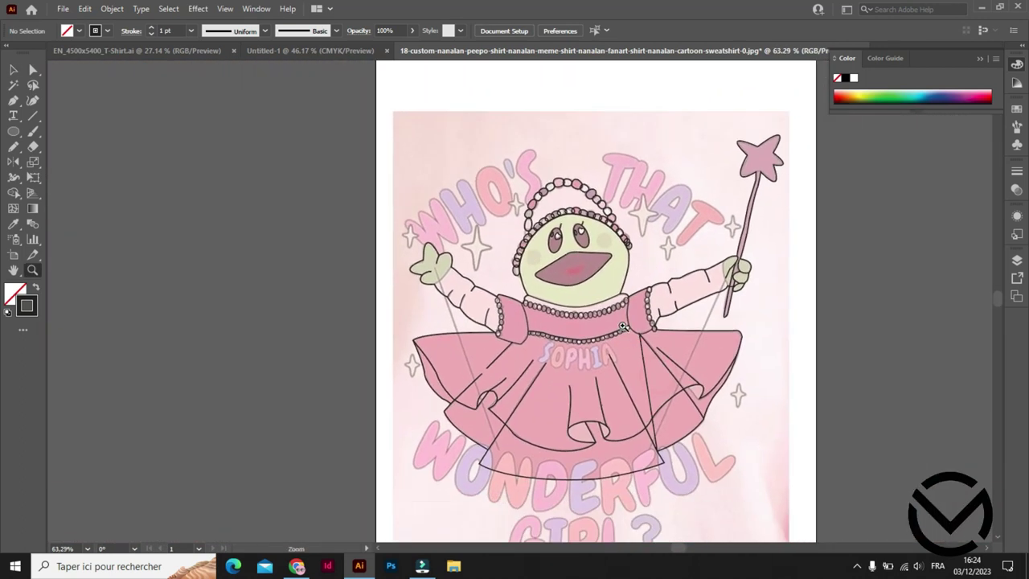
Draw the overskirt lines from the left hand to the hem and up to the right hand, then select all line art.
mouse_move(584, 275)
mouse_down()
mouse_move(778, 200)
mouse_move(735, 207)
mouse_up()
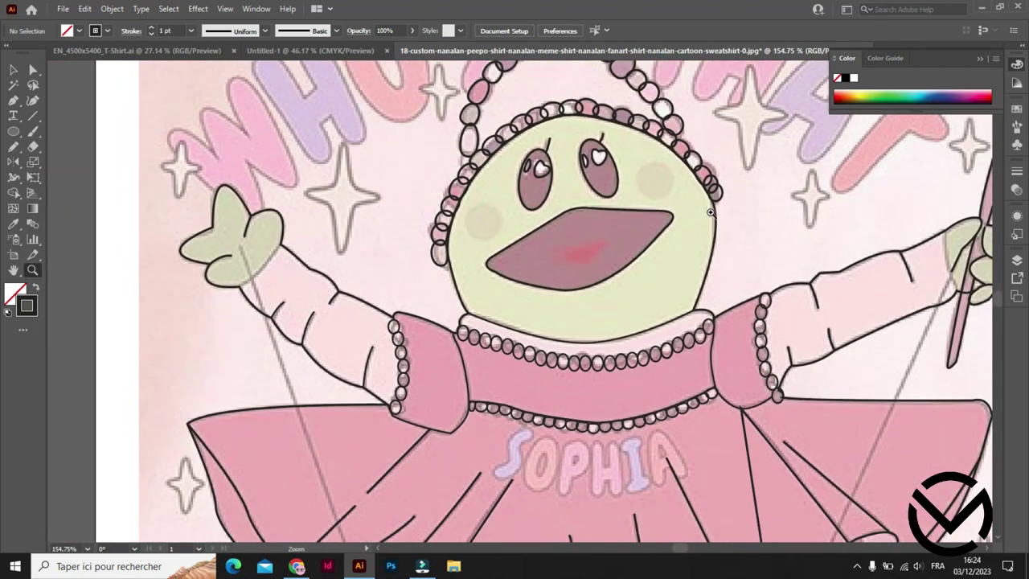
drag(731, 252, 545, 274)
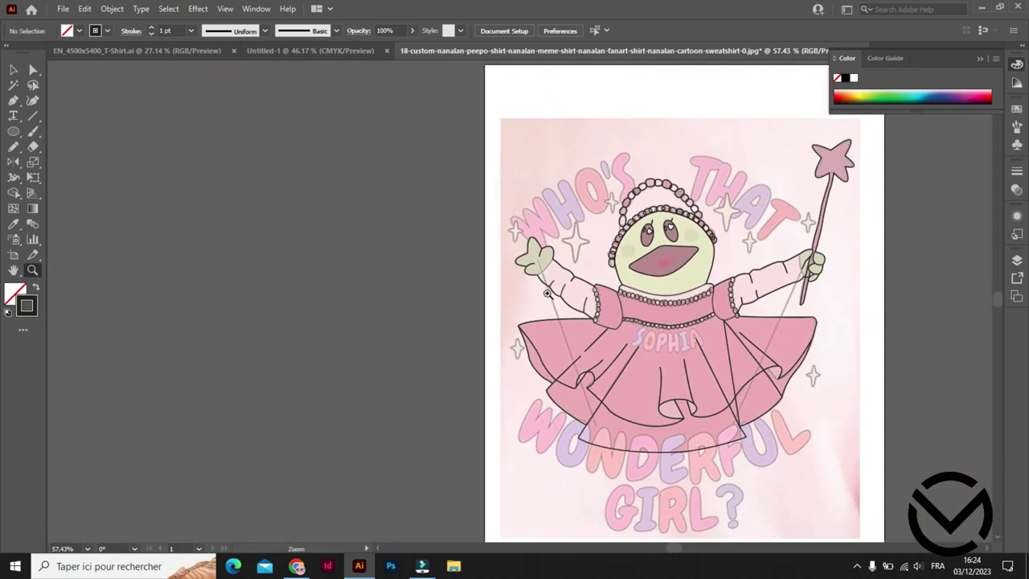
drag(588, 277, 573, 354)
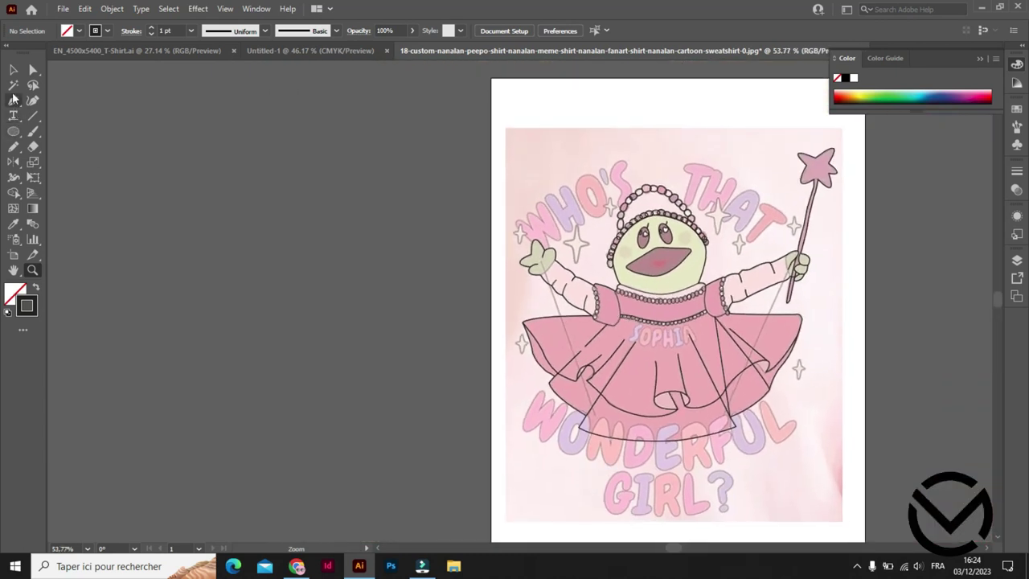
click(541, 262)
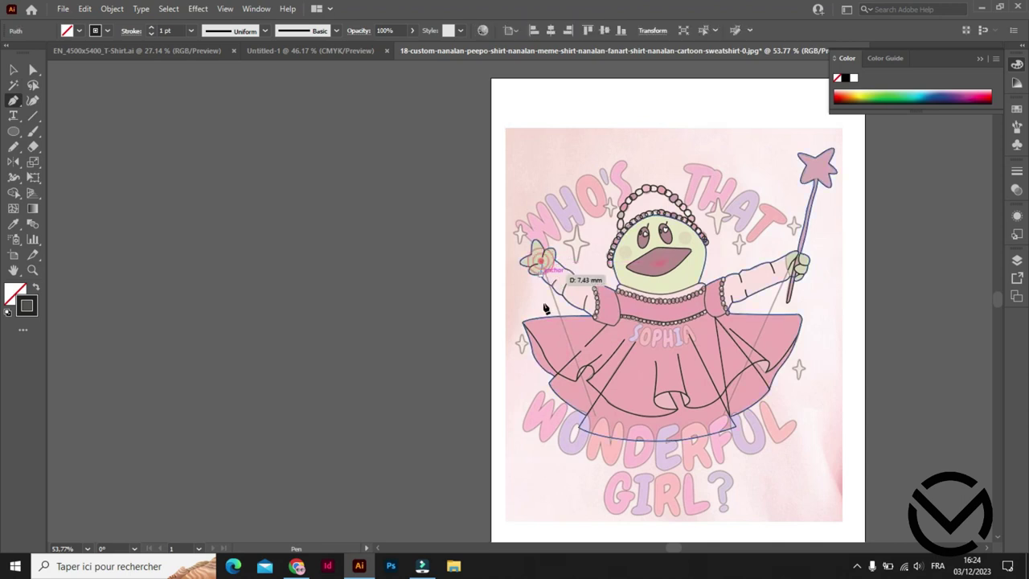
click(595, 414)
click(733, 424)
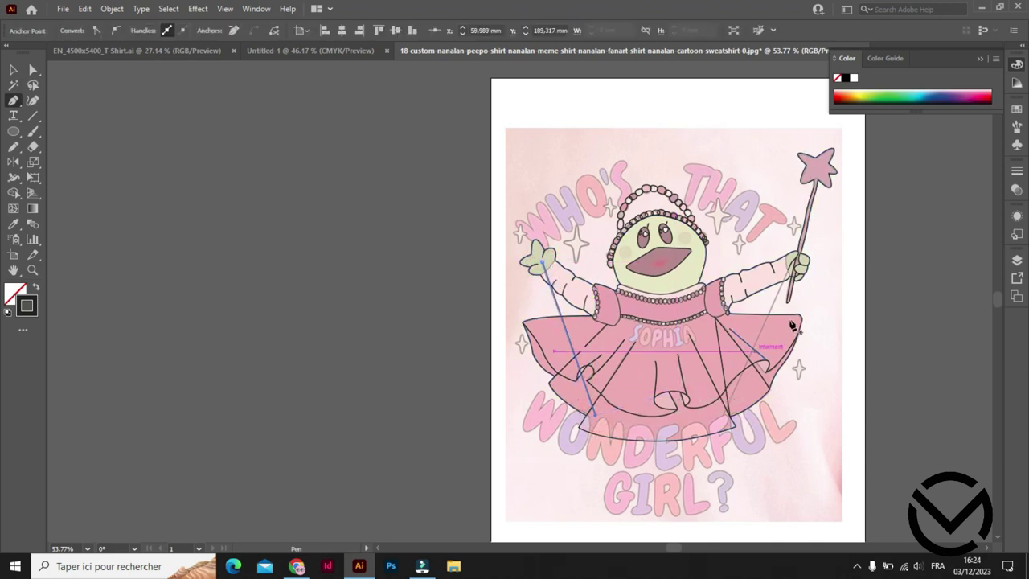
click(787, 268)
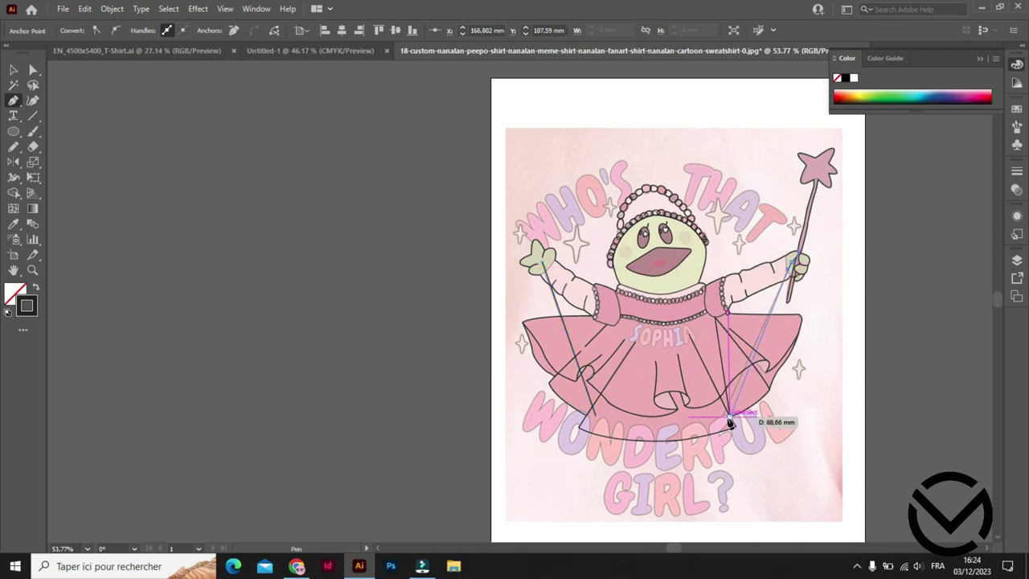
click(724, 424)
click(12, 70)
key(a)
drag(519, 142, 884, 468)
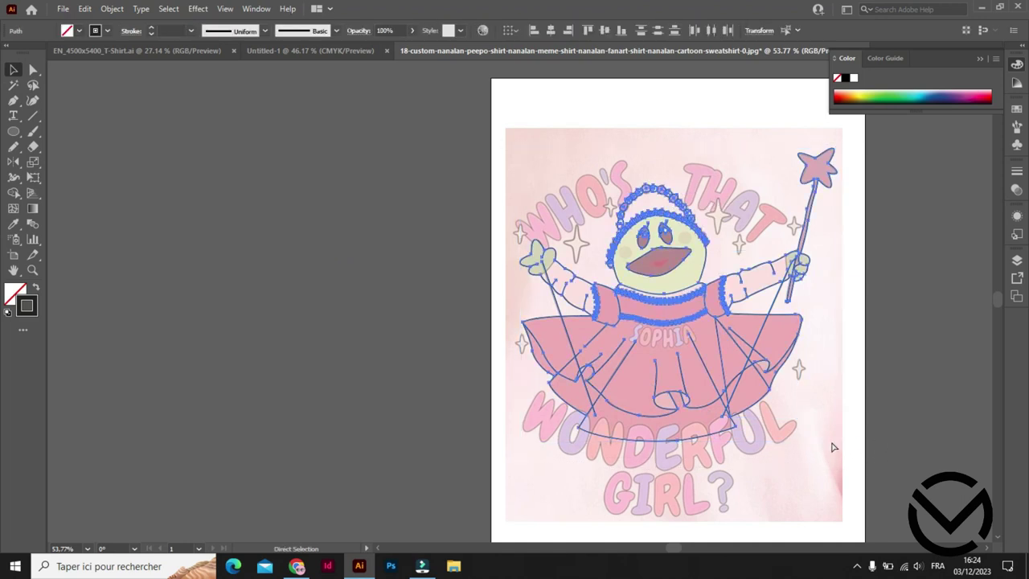
Move the frog line-art group onto the Untitled-1 artboard and nudge it into place.
key(v)
mouse_move(655, 291)
mouse_down()
mouse_move(346, 141)
mouse_move(298, 51)
mouse_move(453, 233)
mouse_up()
drag(530, 291, 530, 293)
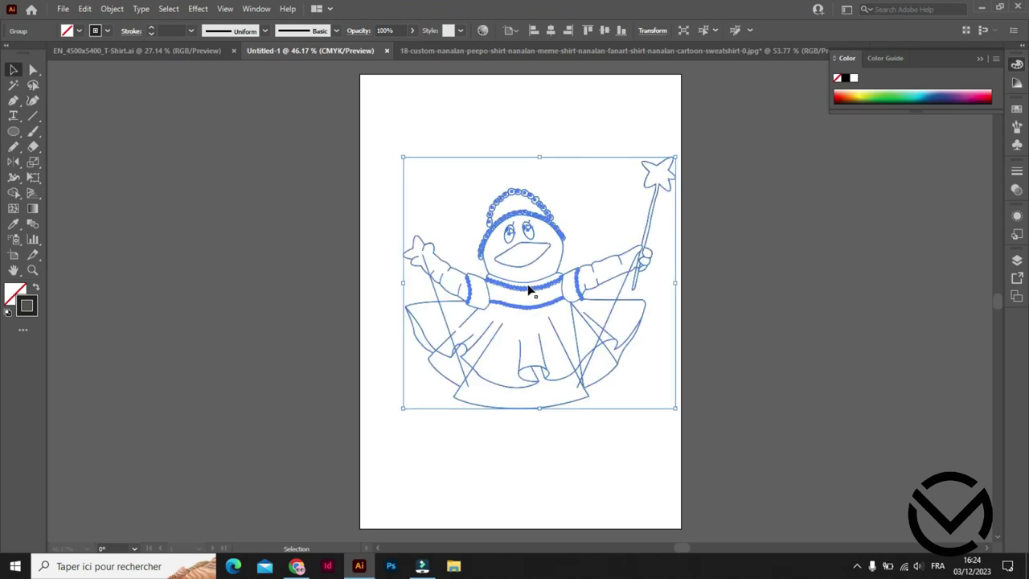
click(578, 459)
drag(651, 445, 405, 152)
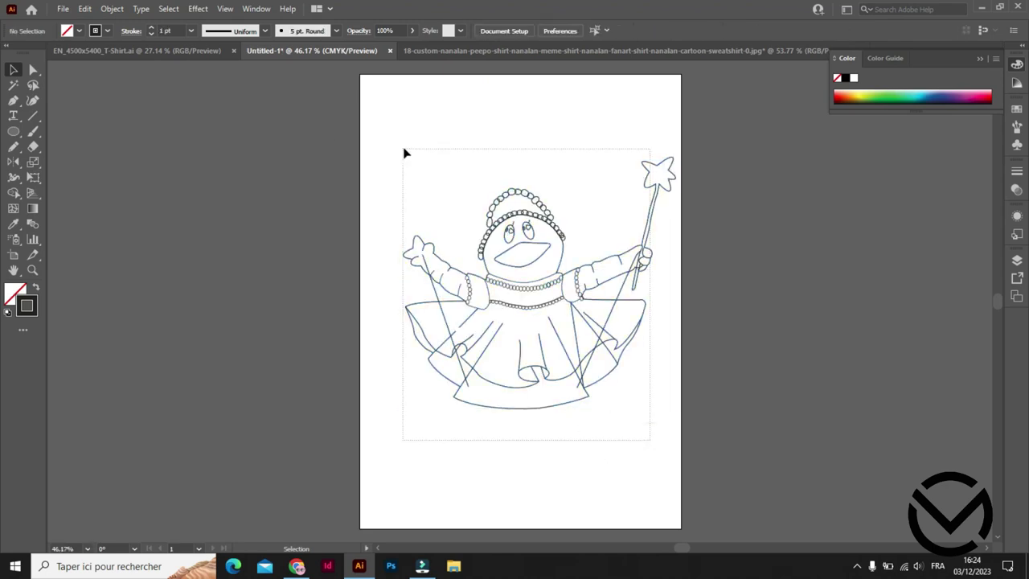
drag(519, 271, 501, 266)
click(569, 433)
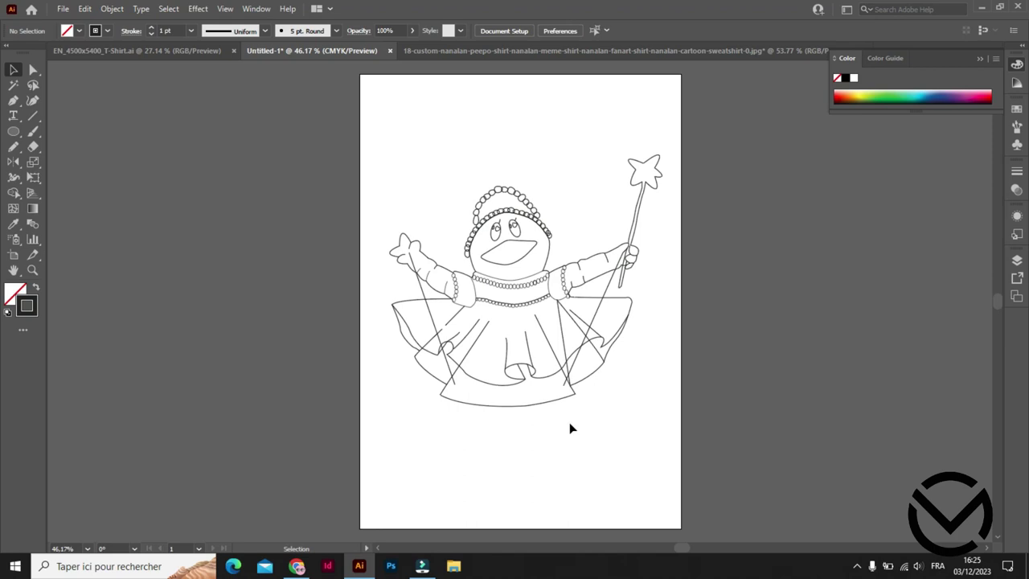
Raise the reference image to 100% opacity and move it off beside the artboard.
click(462, 50)
click(576, 206)
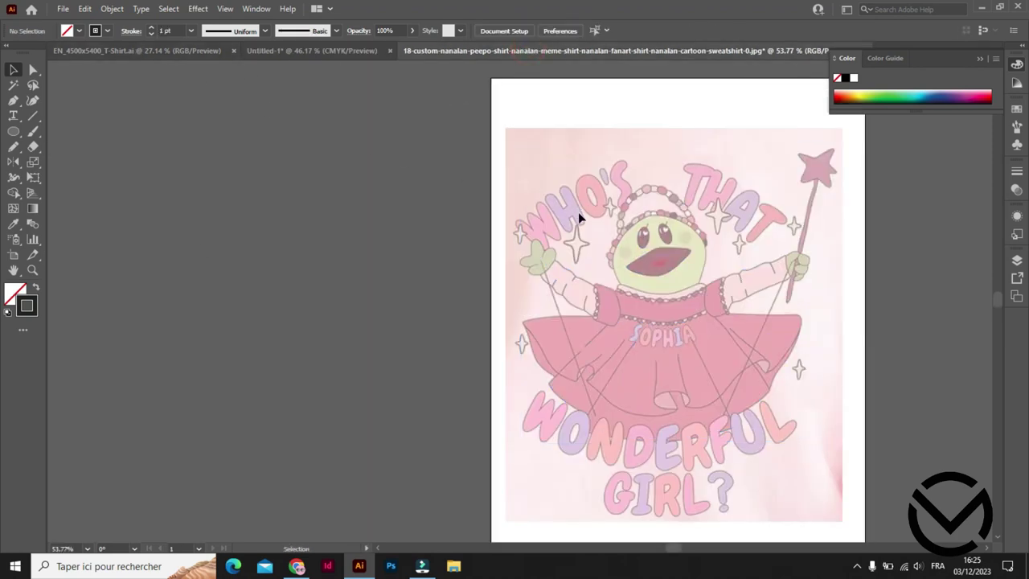
click(112, 8)
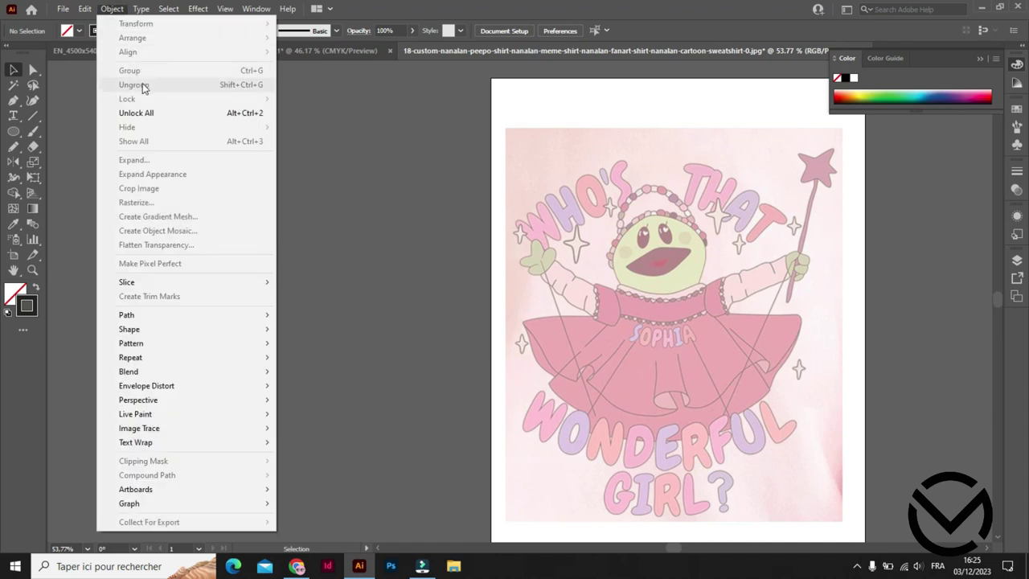
click(143, 112)
click(536, 31)
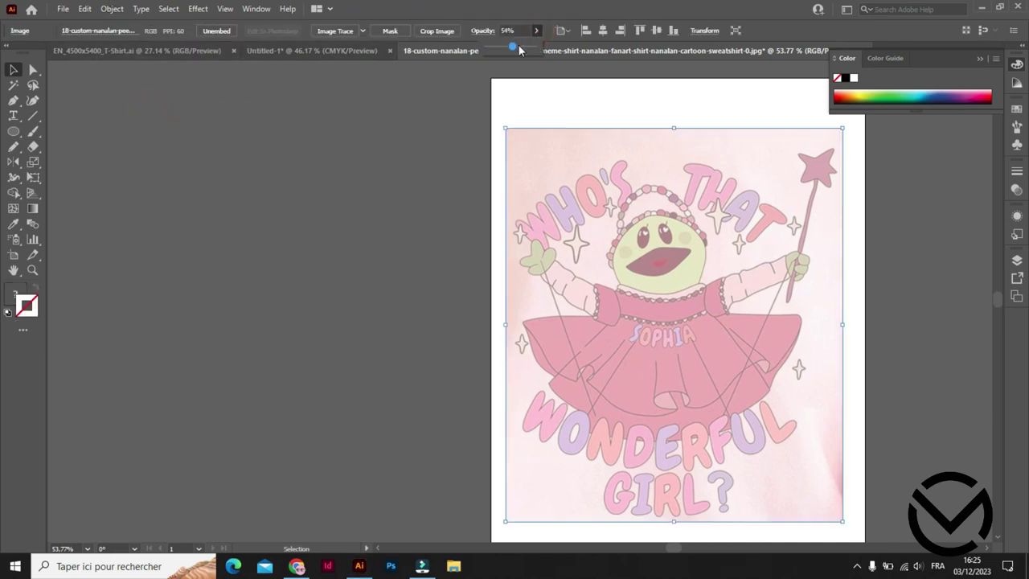
drag(518, 50, 661, 92)
click(386, 158)
mouse_move(653, 289)
mouse_down()
mouse_move(198, 84)
mouse_move(298, 49)
mouse_move(337, 432)
mouse_up()
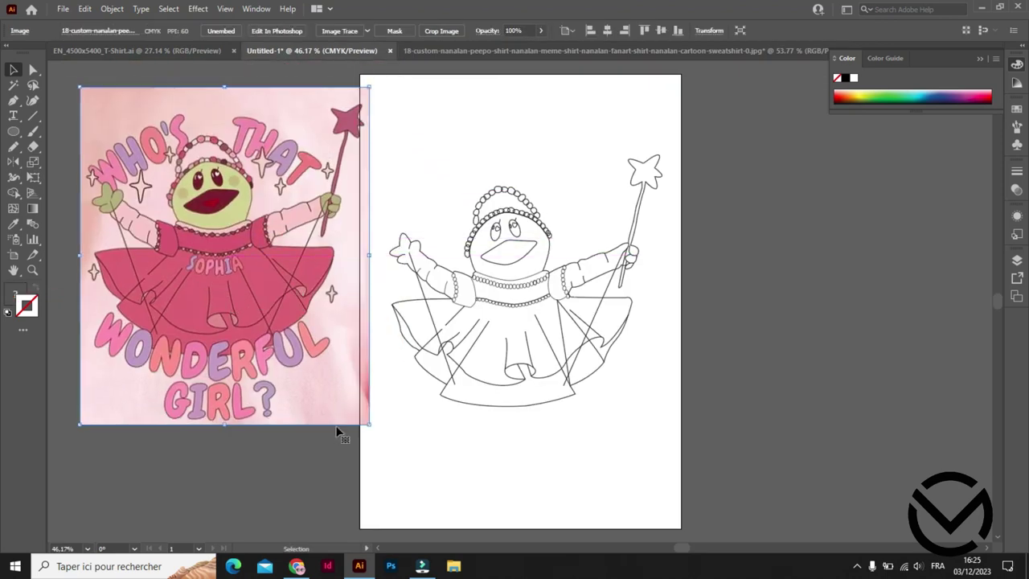
Shift the line drawing up and slightly right on the page.
click(517, 482)
click(517, 379)
drag(517, 369, 524, 333)
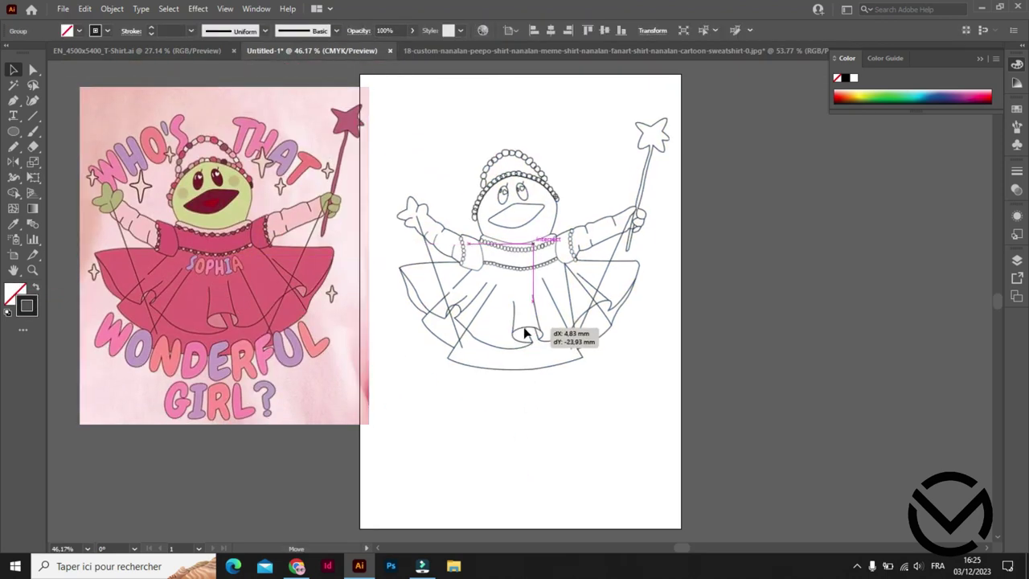
click(523, 414)
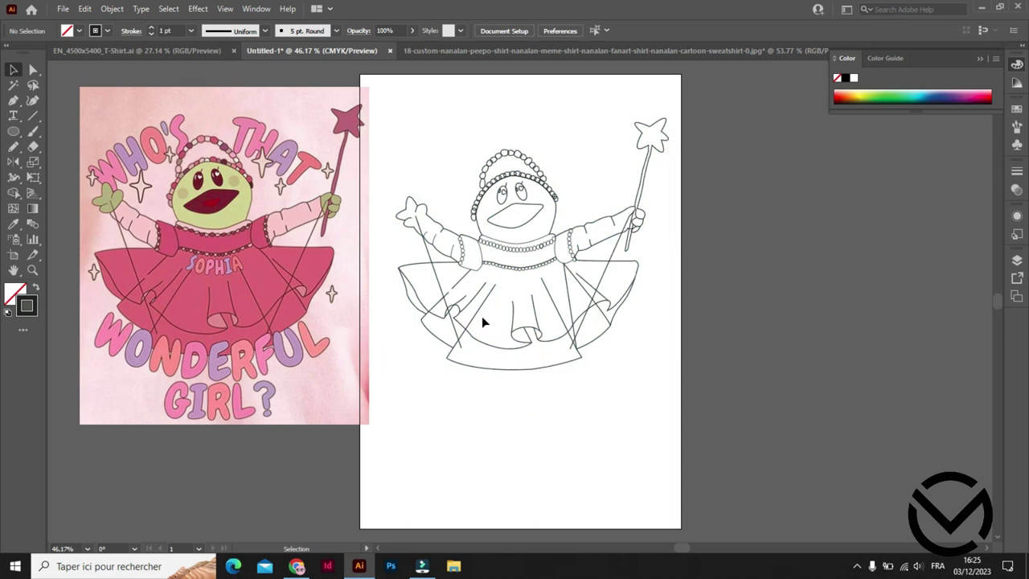
click(11, 193)
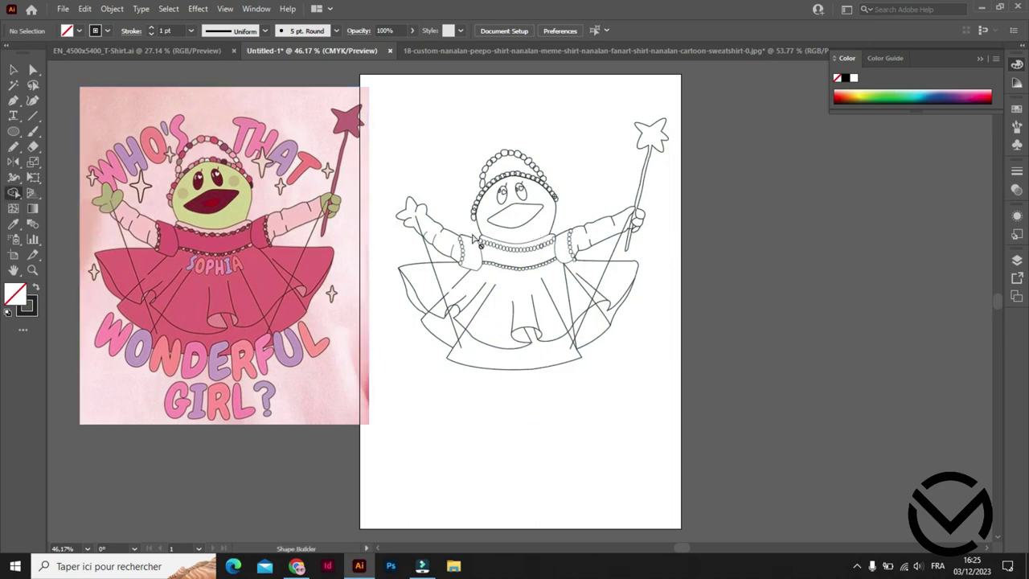
key(v)
click(500, 230)
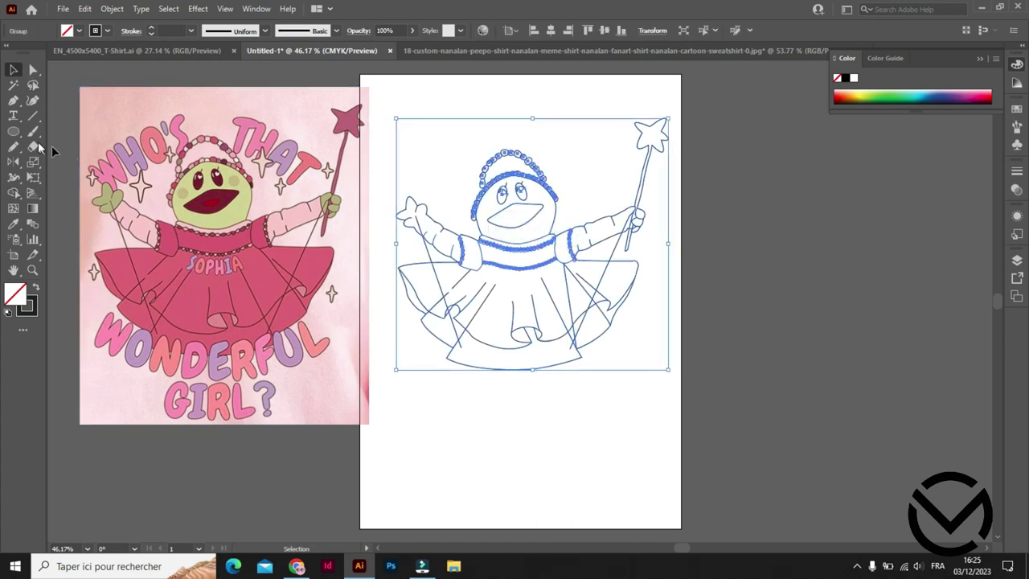
click(13, 193)
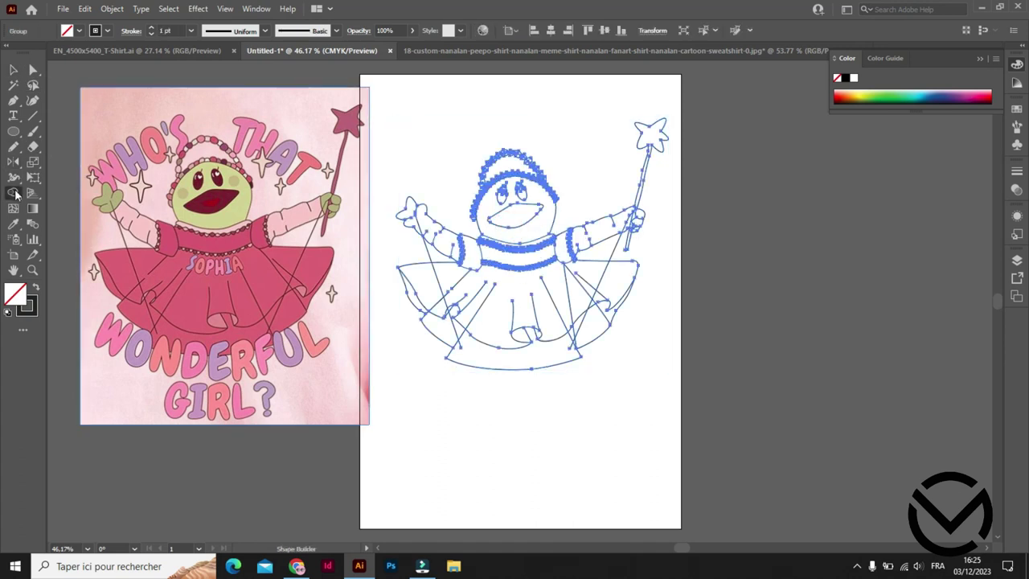
click(533, 224)
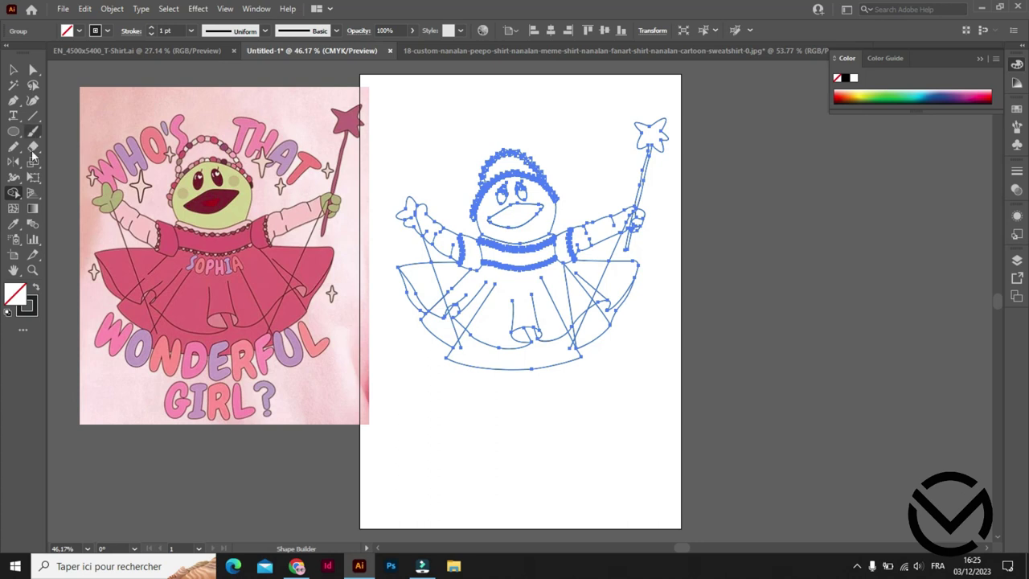
drag(513, 219, 507, 208)
click(34, 271)
drag(366, 200, 763, 199)
drag(540, 315, 503, 239)
click(507, 248)
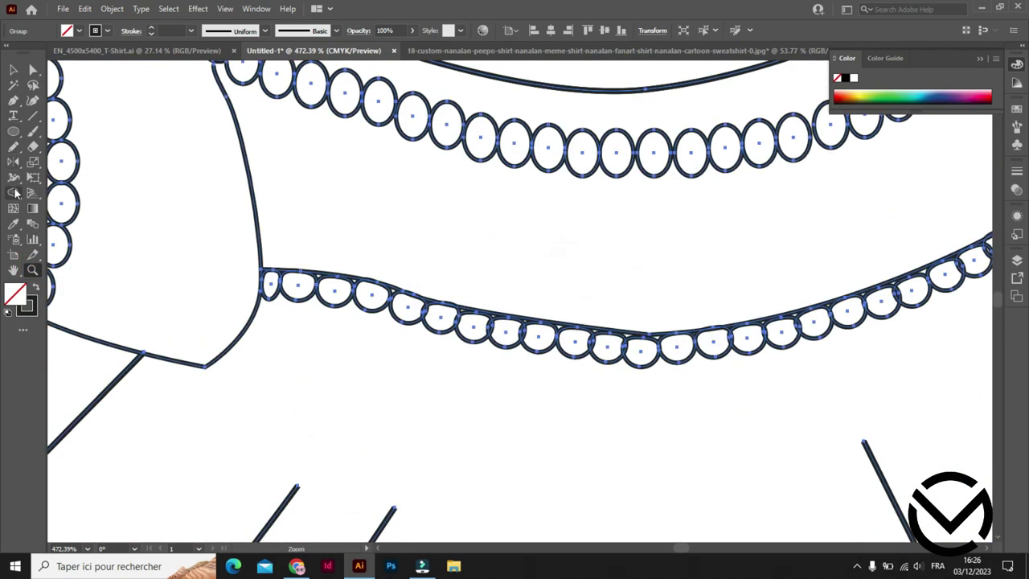
click(14, 193)
scroll(335, 330, up, 2)
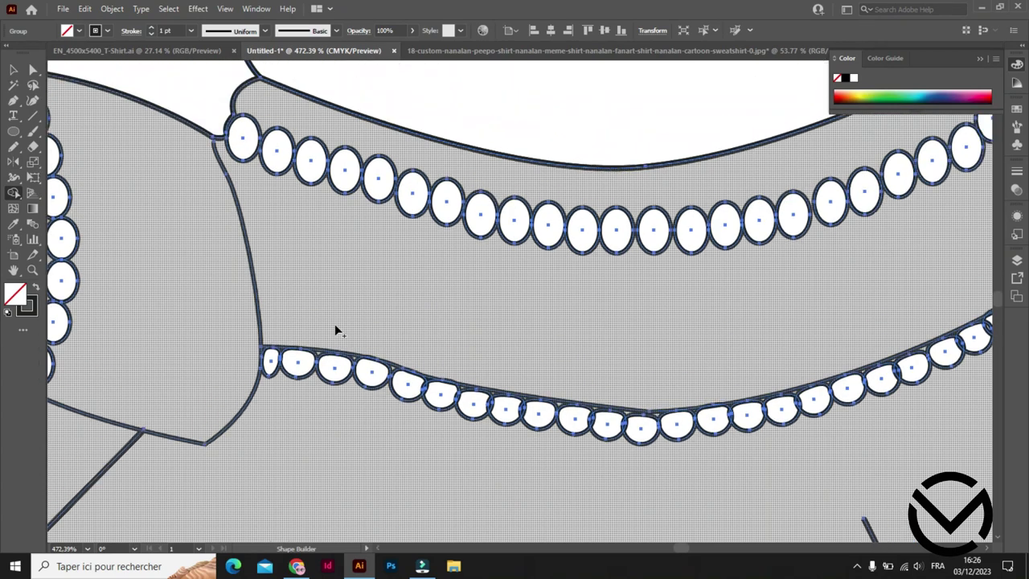
drag(303, 259, 384, 207)
drag(305, 179, 425, 430)
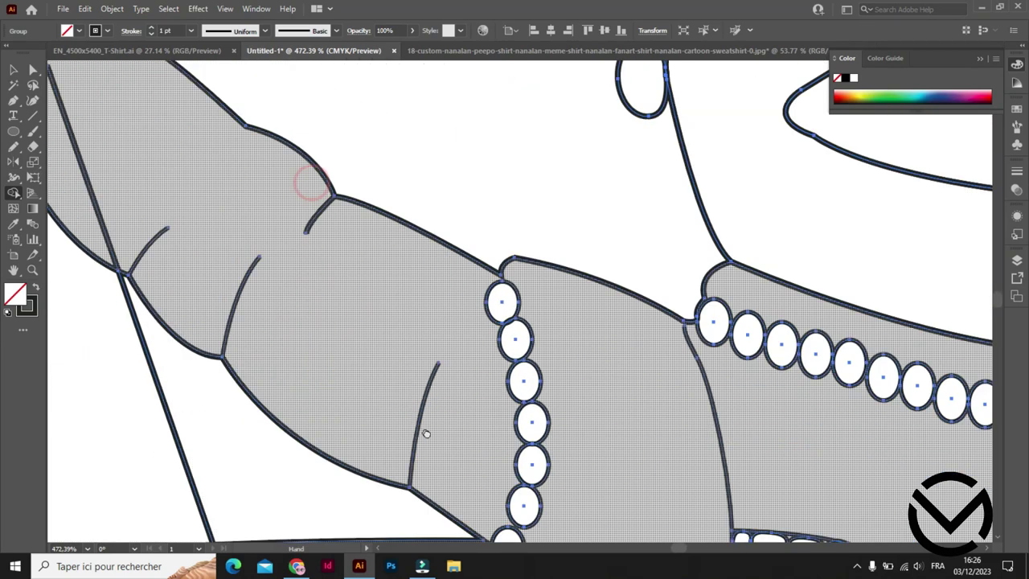
click(213, 207)
drag(213, 206, 51, 259)
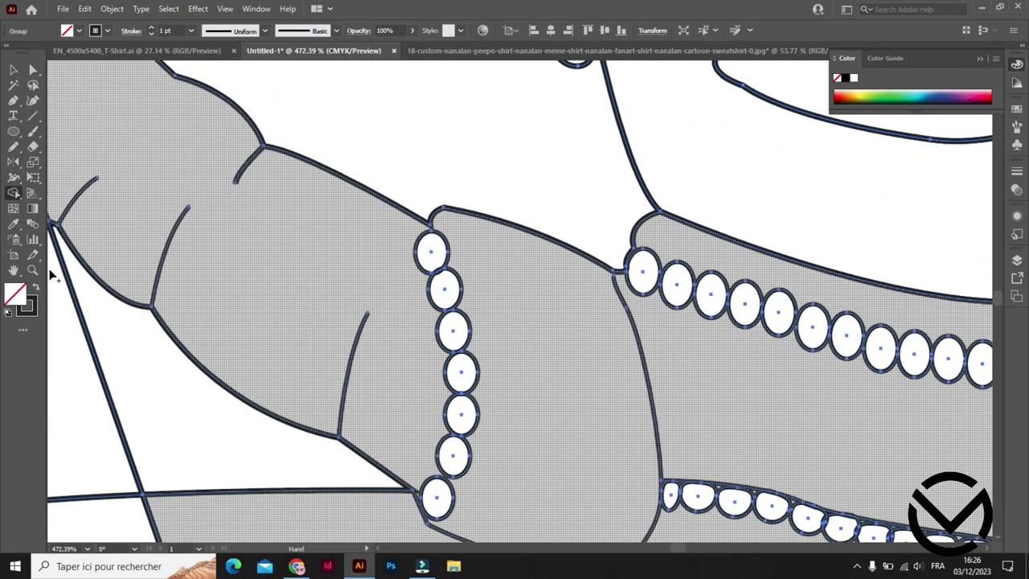
click(33, 267)
alt+click(569, 319)
alt+click(306, 301)
mouse_move(314, 275)
mouse_down()
mouse_move(627, 324)
mouse_move(631, 283)
mouse_up()
click(18, 103)
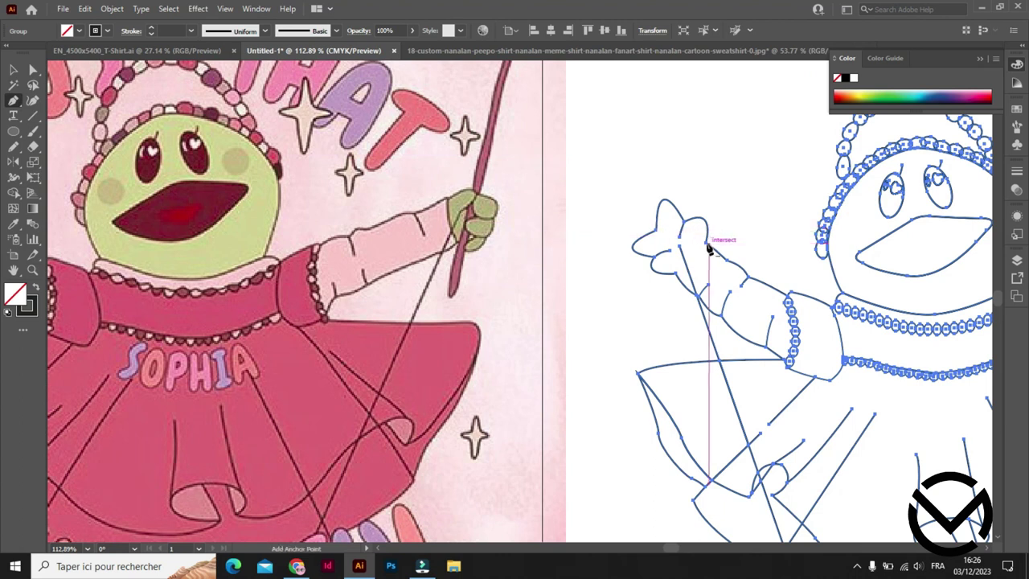
Add anchor points on the arm outline near the frog's wrist.
ctrl+click(688, 220)
ctrl+click(679, 279)
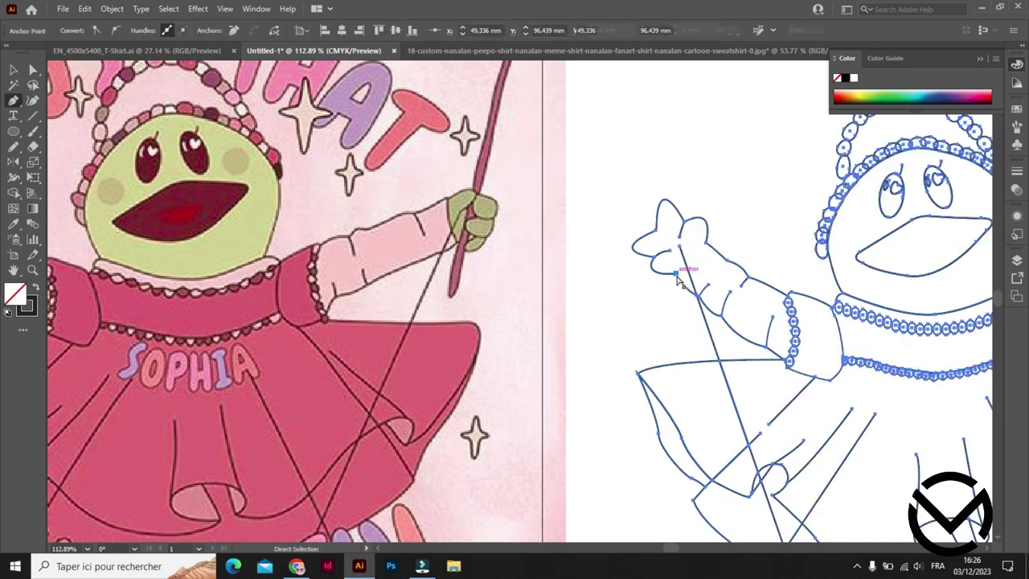
click(13, 102)
click(89, 116)
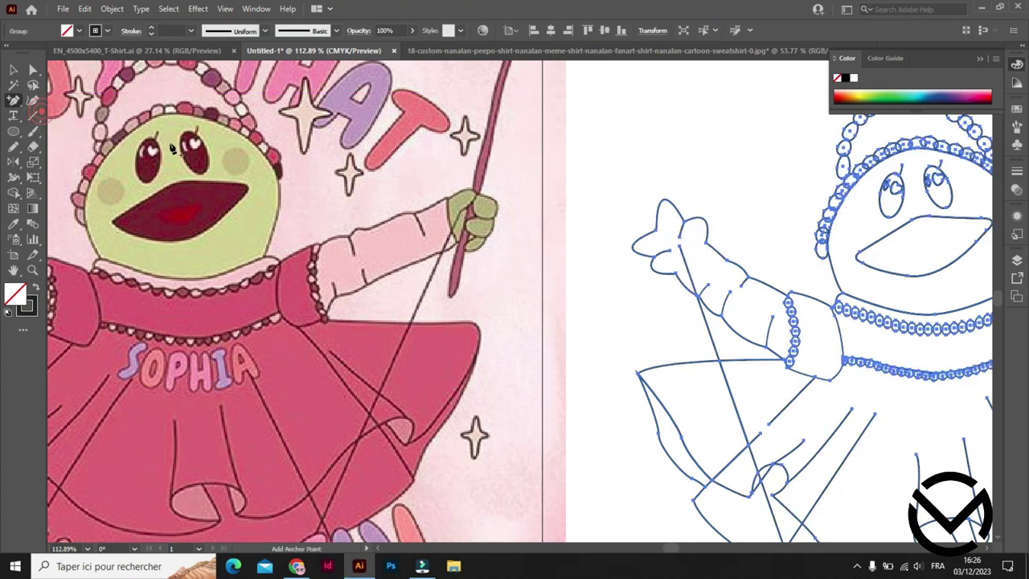
click(703, 242)
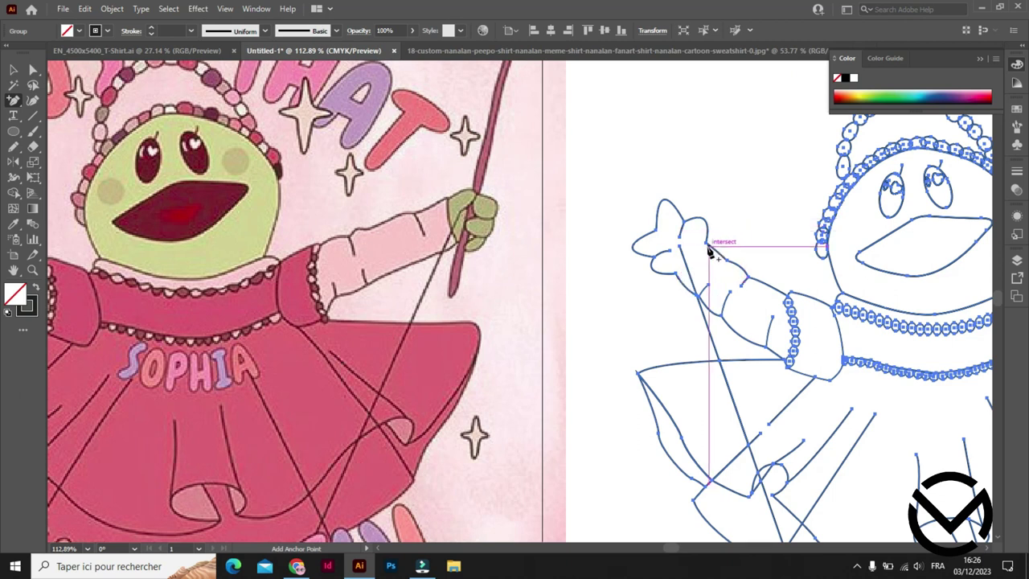
click(693, 280)
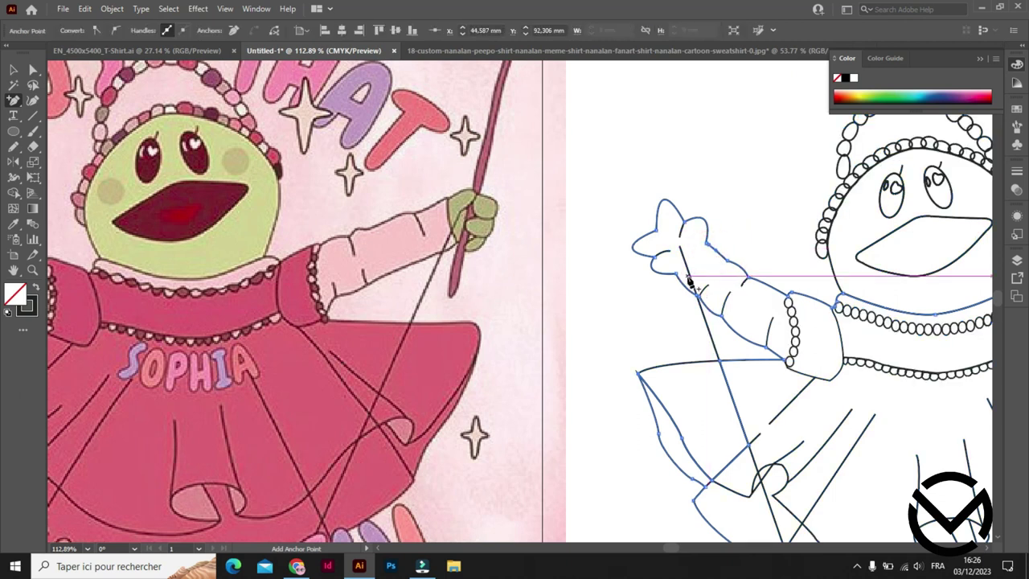
key(ctrl+a)
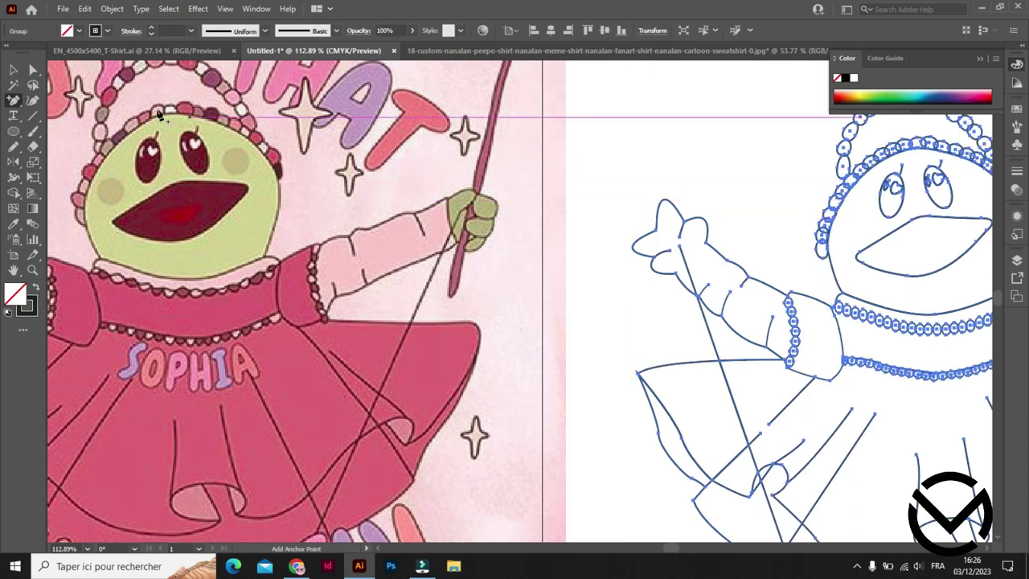
drag(13, 100, 77, 127)
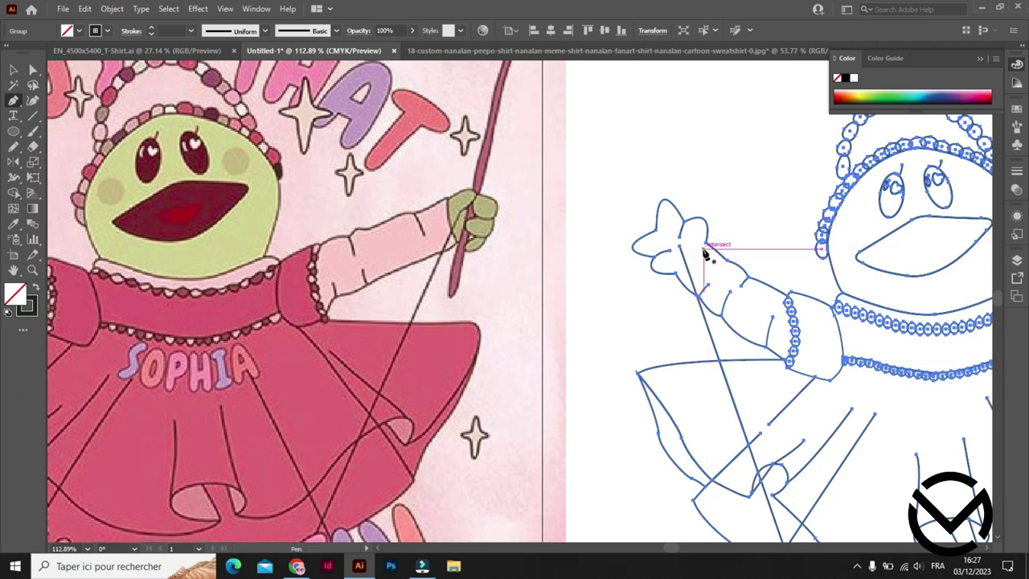
Draw a curved line across the wrist separating the glove from the sleeve.
drag(704, 250, 685, 271)
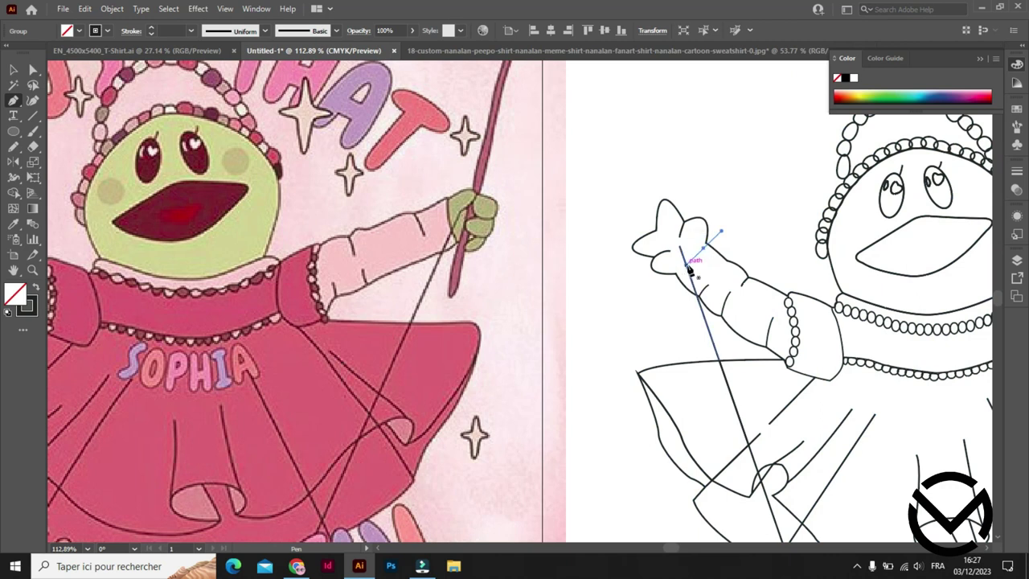
key(ctrl+z)
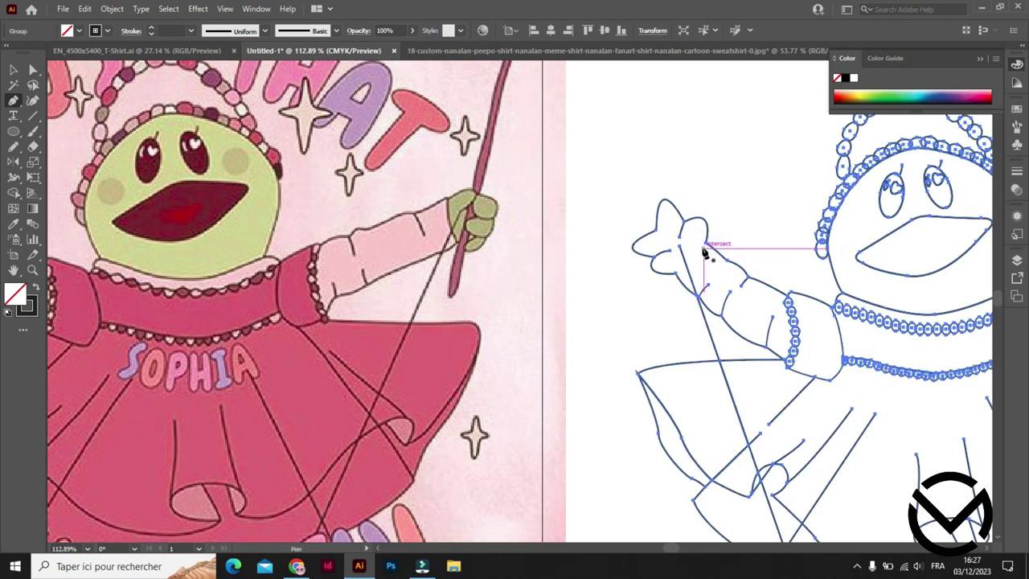
drag(704, 250, 681, 269)
click(32, 70)
drag(704, 252, 676, 273)
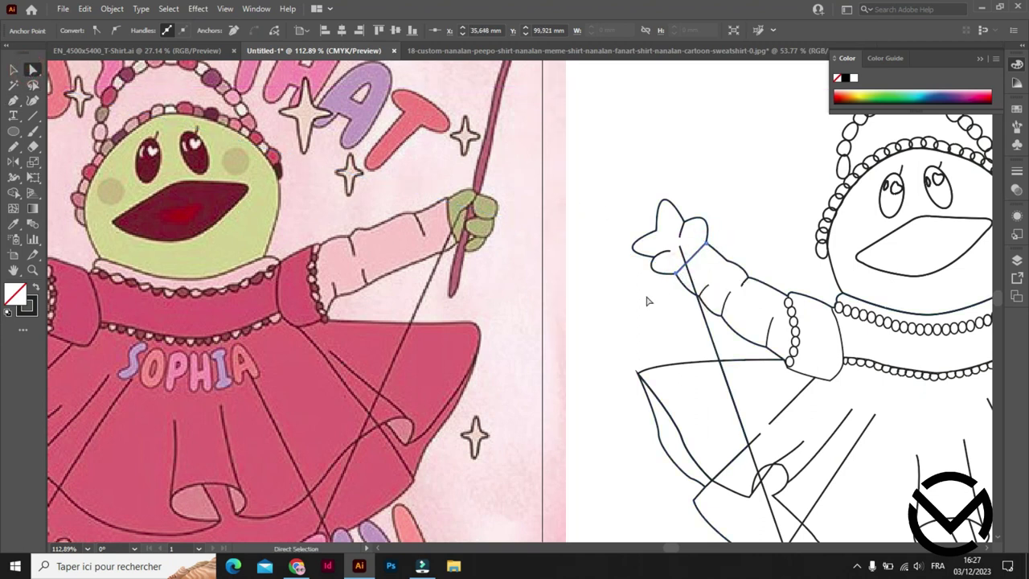
click(648, 300)
key(space)
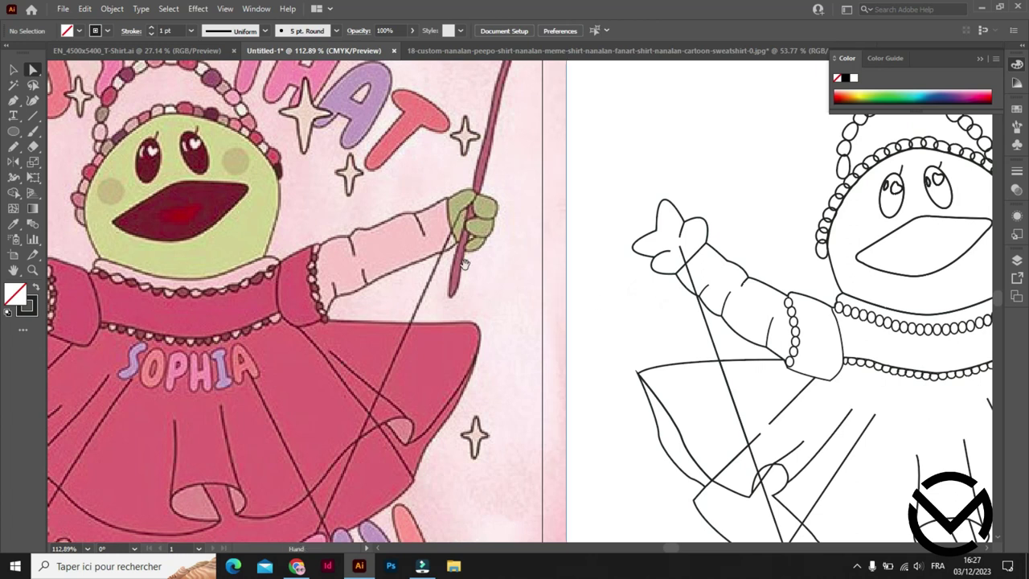
Zoom in closely on the sleeve cuff beads and shift the line art slightly.
mouse_move(727, 339)
mouse_down()
mouse_move(496, 286)
mouse_move(553, 298)
mouse_up()
click(32, 270)
drag(665, 291, 940, 234)
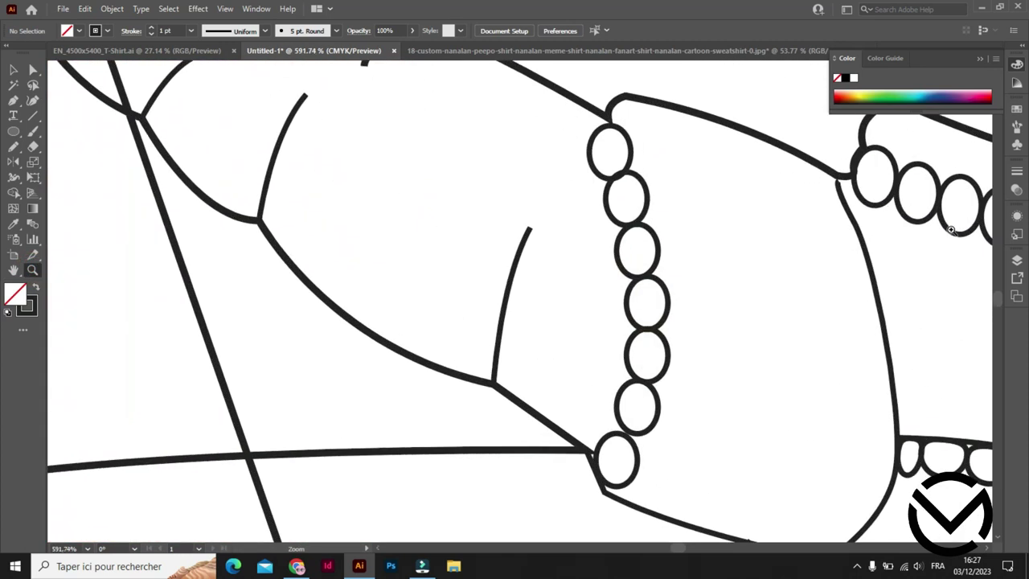
click(32, 71)
key(ctrl+a)
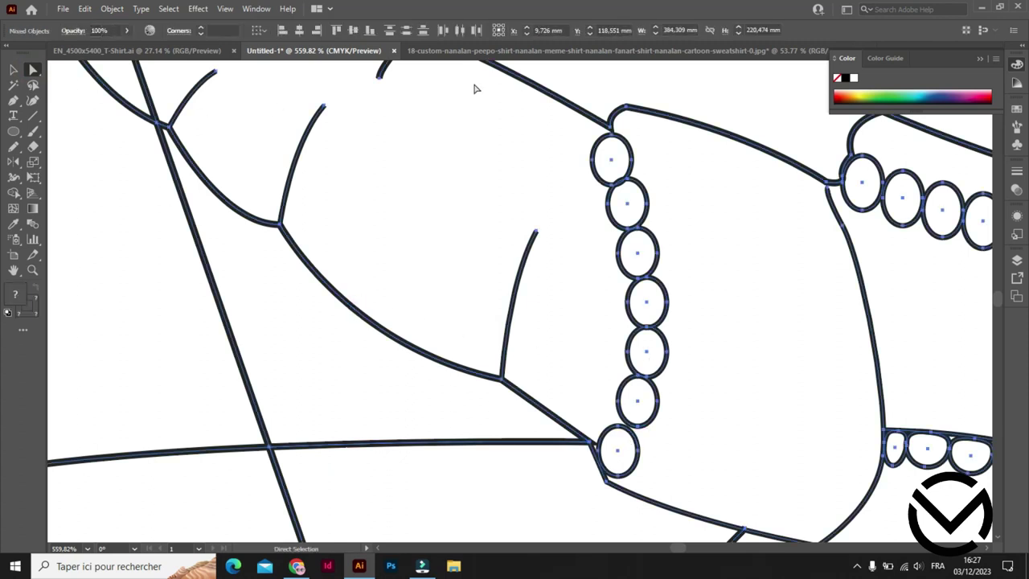
drag(619, 142, 607, 153)
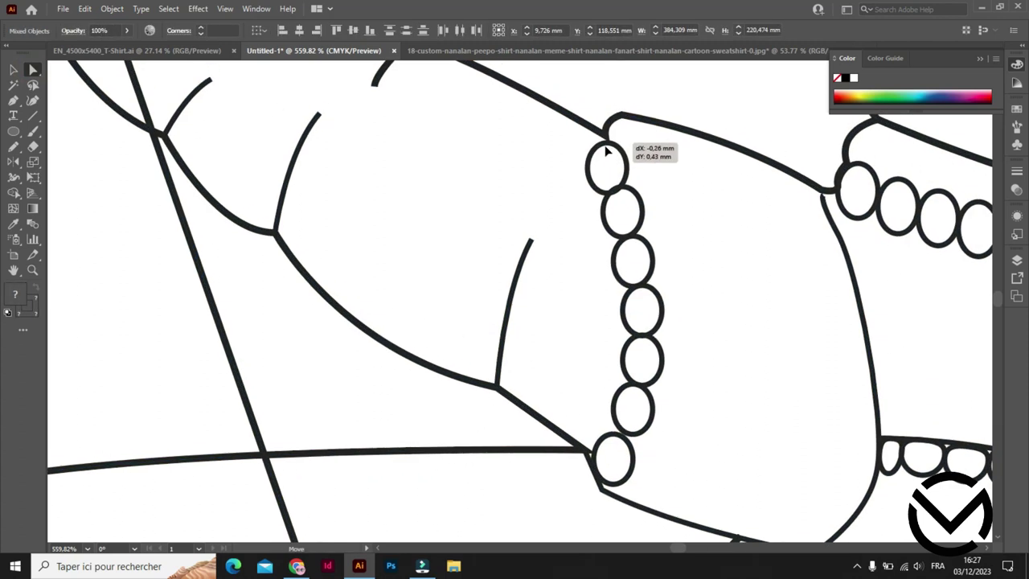
Reposition the cuff bead ovals and their anchors so they touch the cuff outline.
click(604, 144)
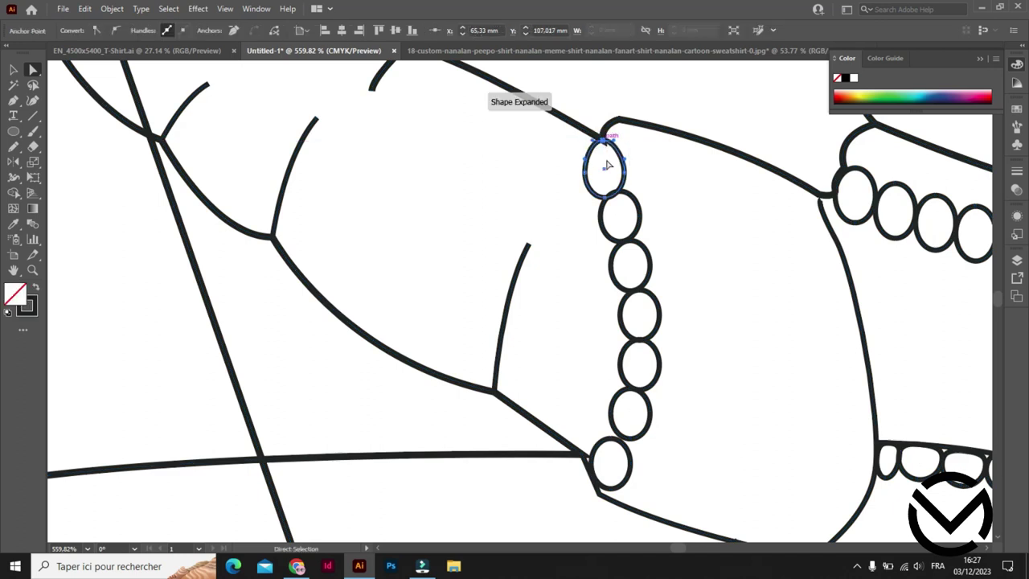
click(629, 242)
click(617, 198)
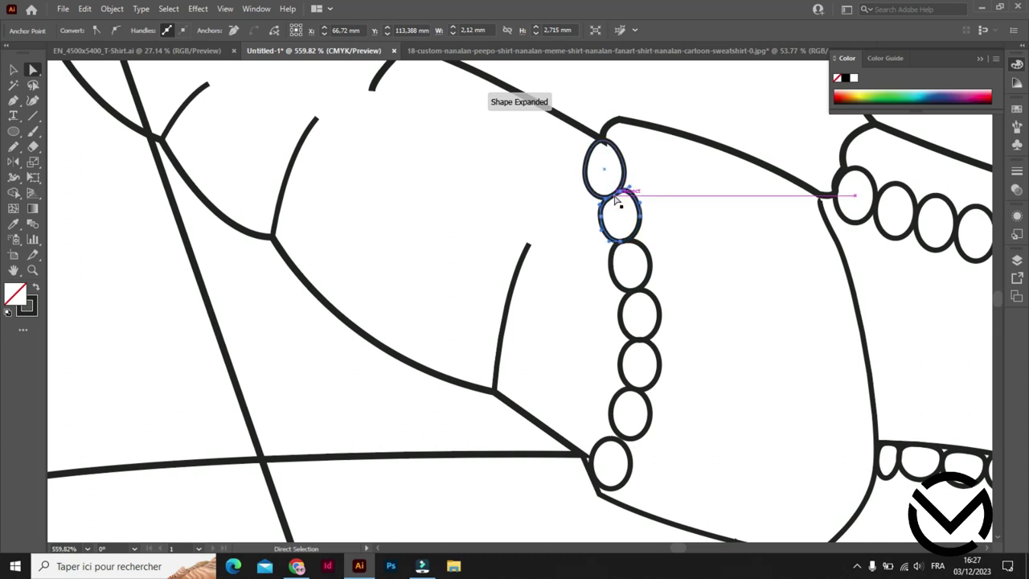
scroll(635, 233, down, 1)
click(640, 290)
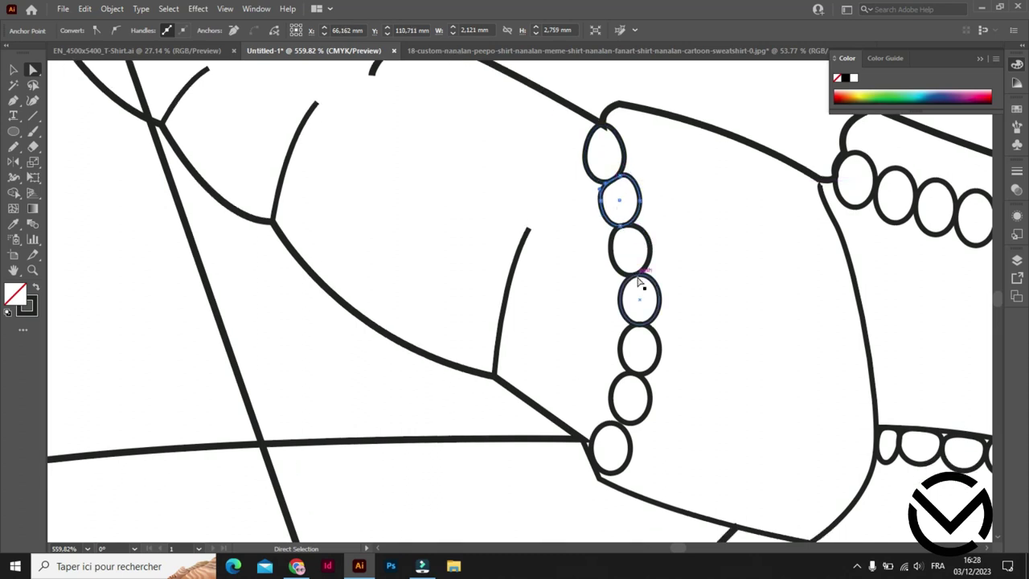
click(641, 324)
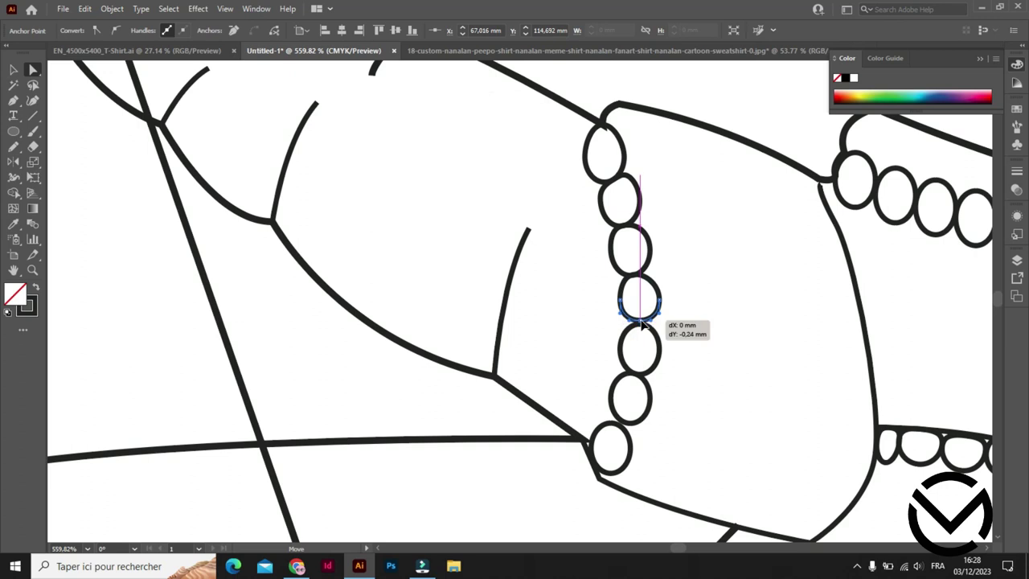
click(633, 374)
drag(637, 376, 635, 373)
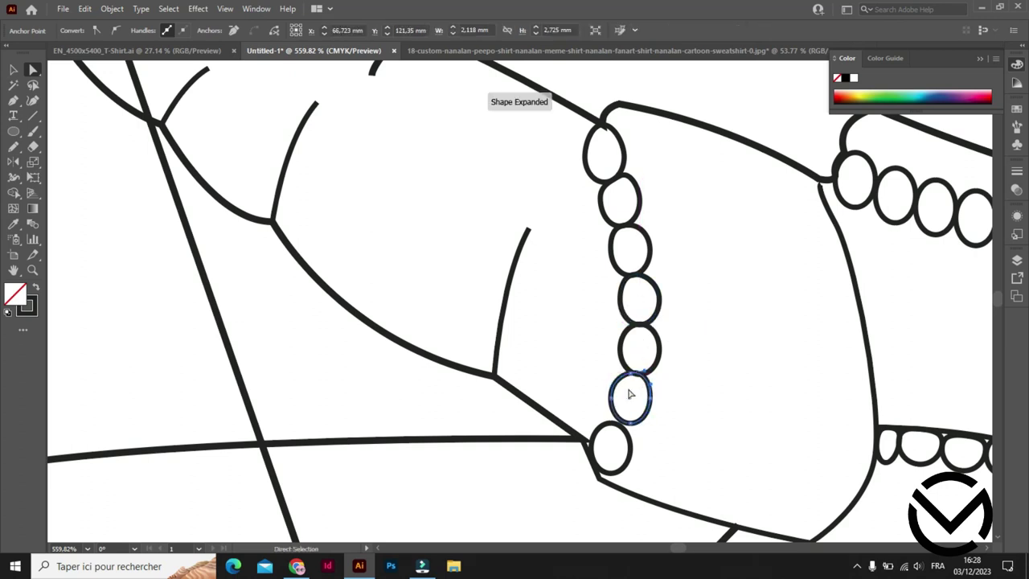
scroll(627, 397, down, 2)
Pull the bottom bead's anchor into the cuff corner and reselect all the line art.
click(611, 383)
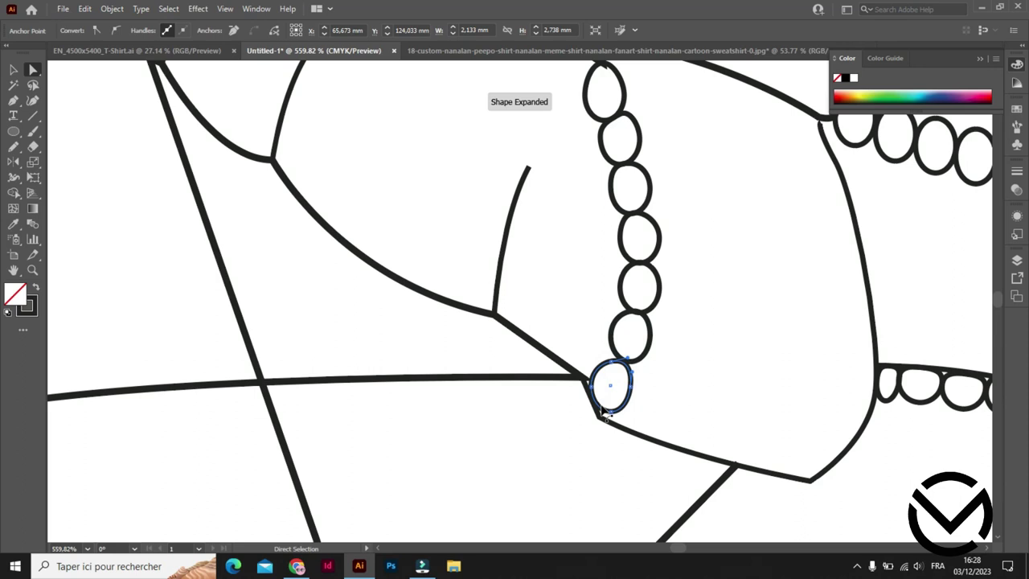
drag(592, 390, 587, 388)
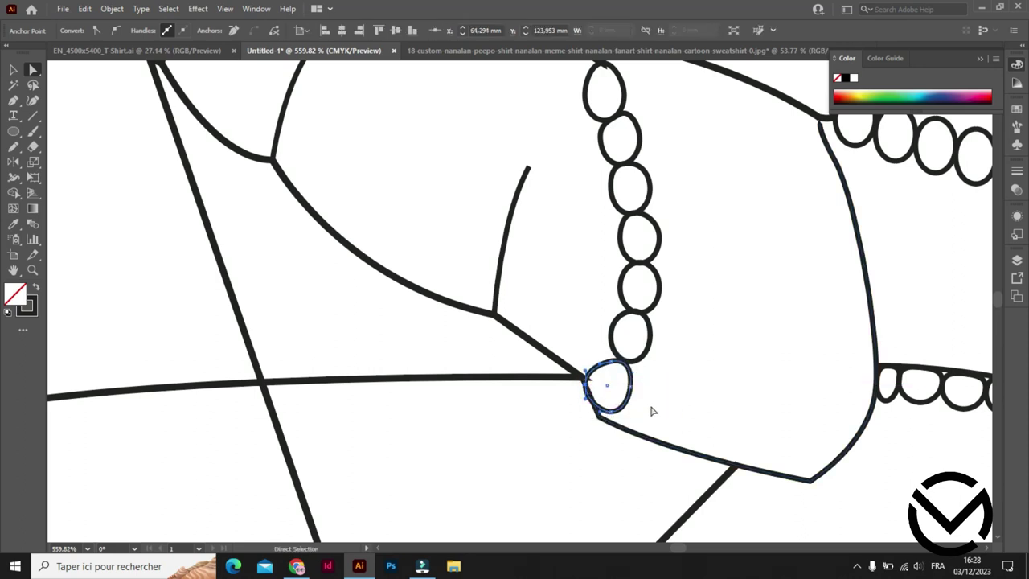
click(650, 398)
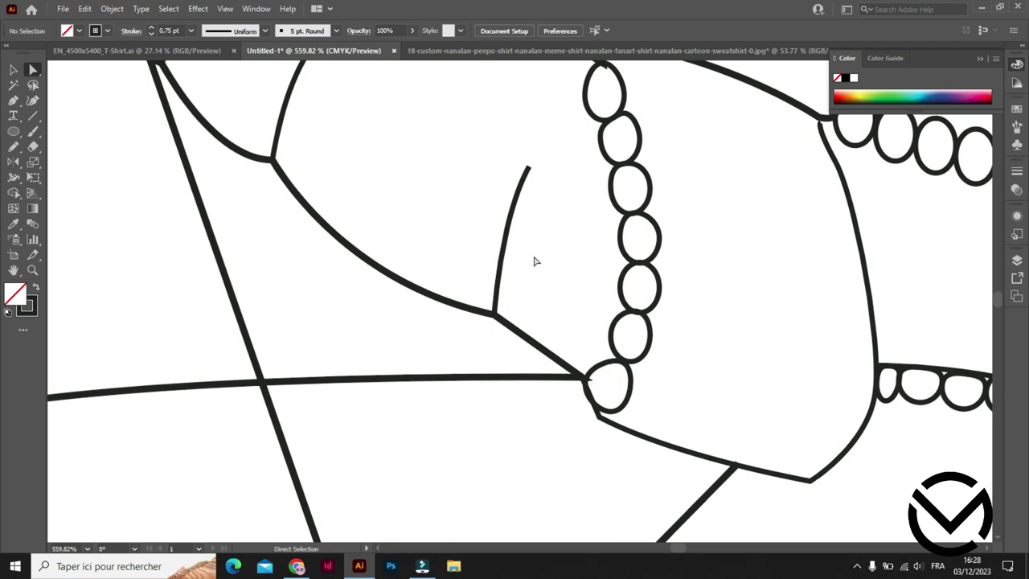
scroll(528, 240, up, 1)
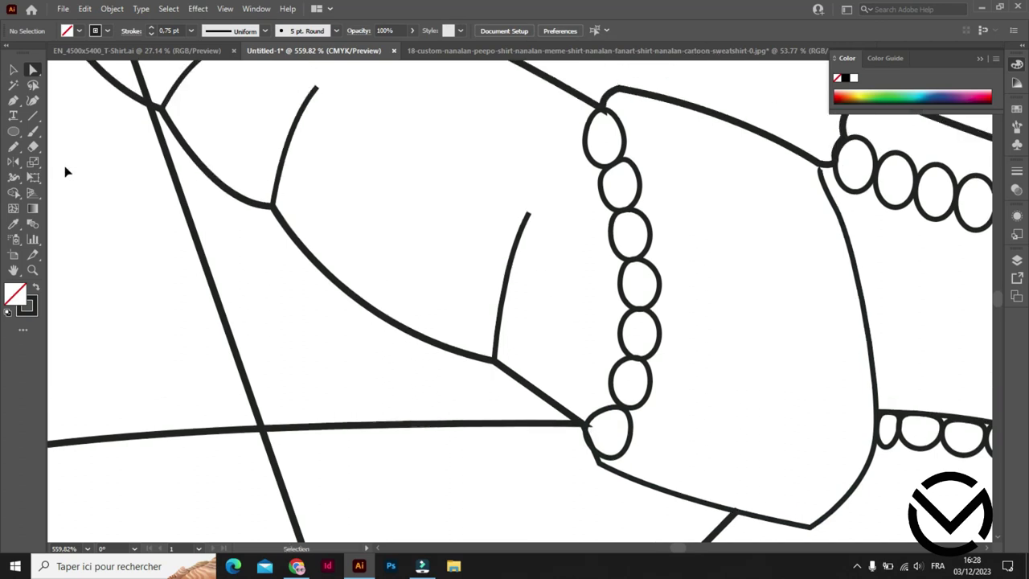
key(ctrl+a)
click(14, 193)
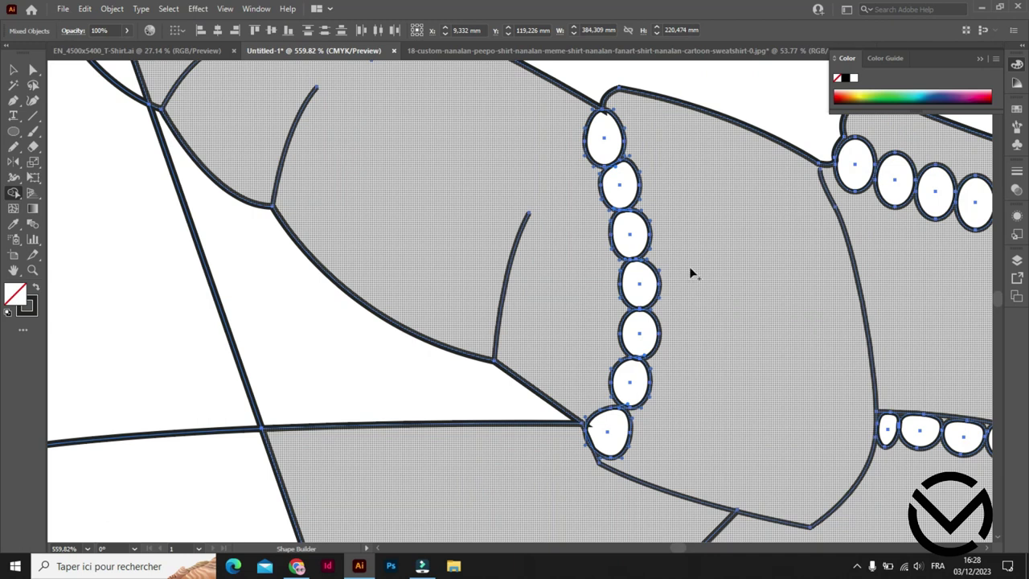
Drag the sleeve's corner anchors to close the gap at the bottom bead.
key(a)
click(817, 178)
drag(817, 189, 819, 185)
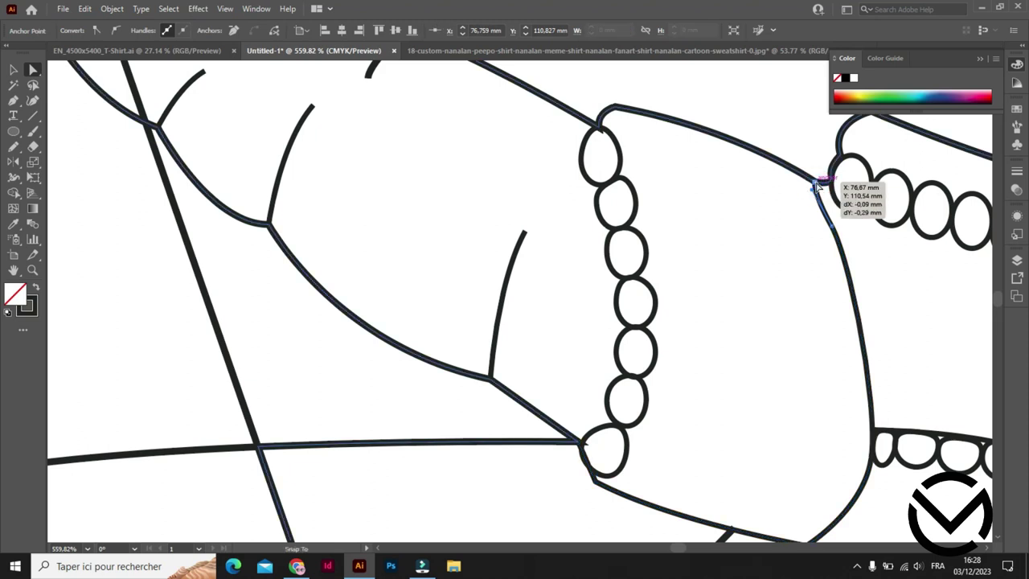
scroll(811, 338, down, 3)
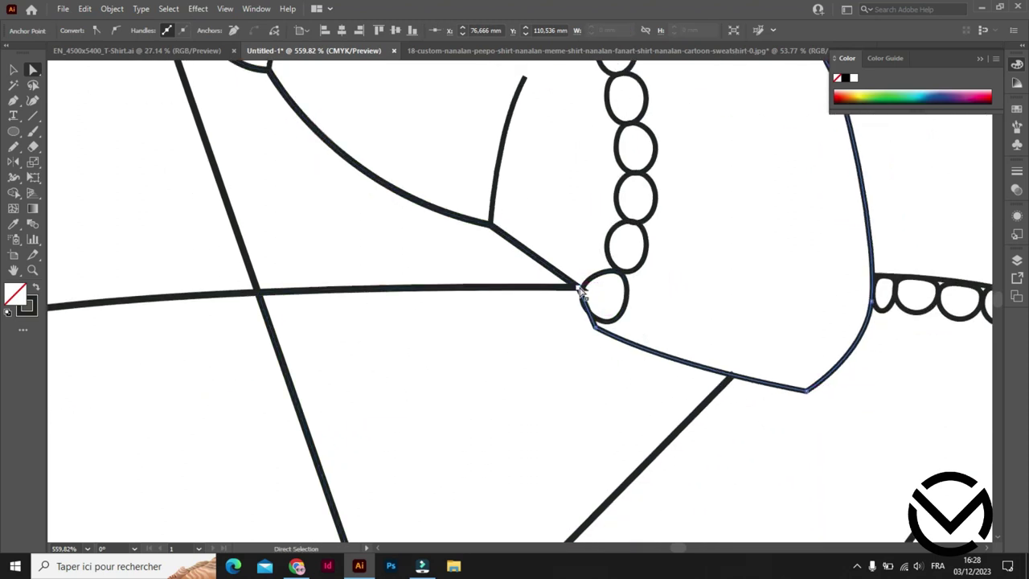
drag(582, 293, 614, 337)
scroll(704, 310, up, 2)
Select all the line art with the Shape Builder tool and scroll to review it.
click(15, 193)
key(ctrl+a)
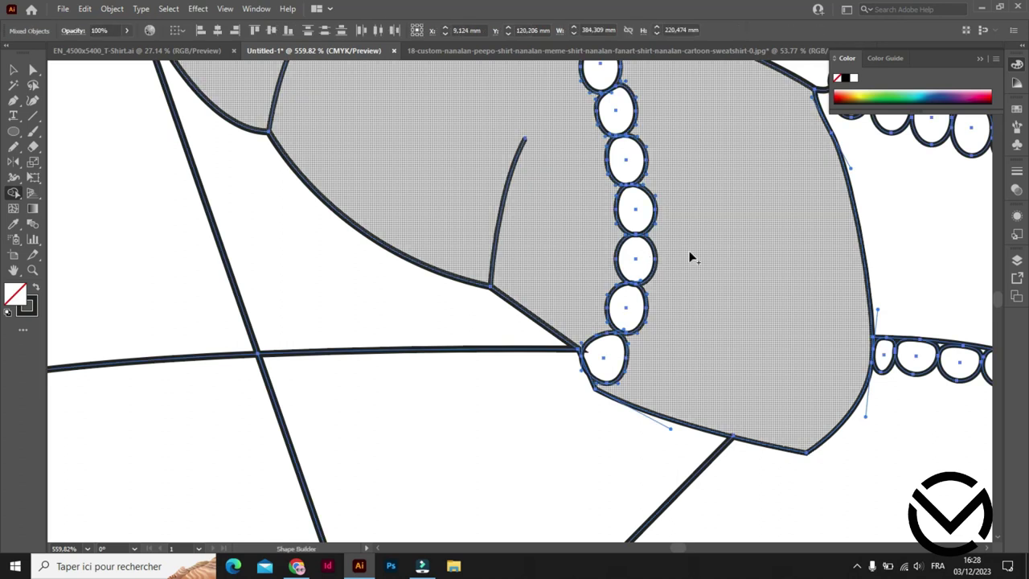
scroll(690, 324, up, 2)
scroll(689, 324, up, 1)
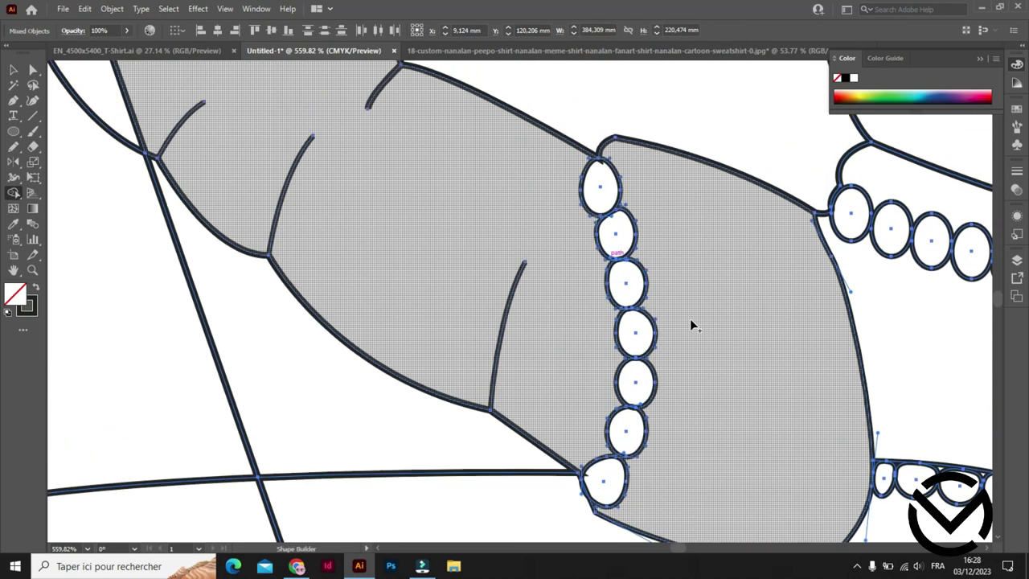
scroll(690, 324, up, 3)
scroll(691, 324, up, 3)
scroll(691, 325, up, 1)
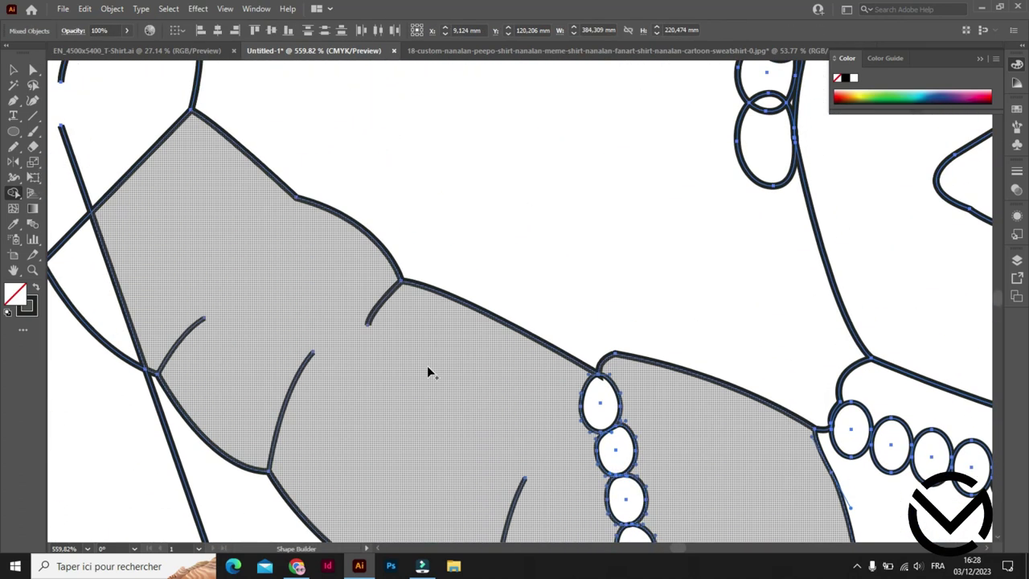
scroll(426, 372, down, 3)
scroll(461, 378, down, 2)
scroll(534, 392, down, 1)
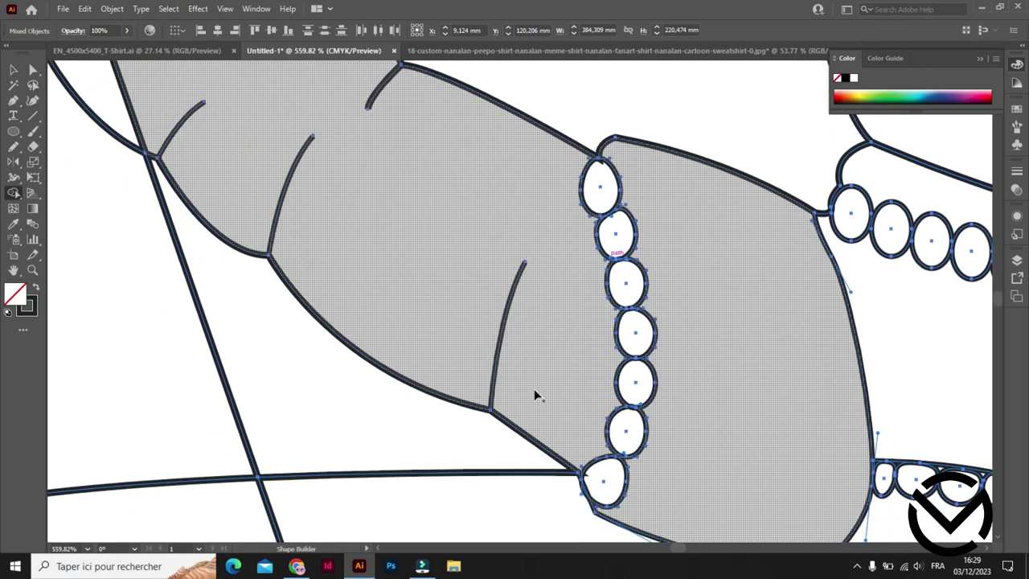
click(32, 270)
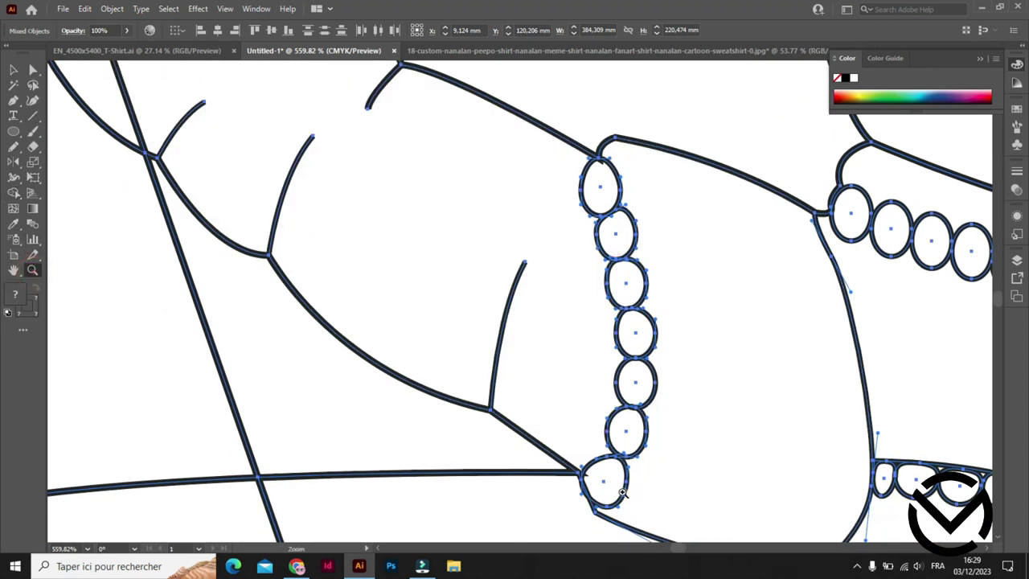
Inspect the bead chain at high zoom, comparing it against the reference design.
drag(600, 491, 813, 353)
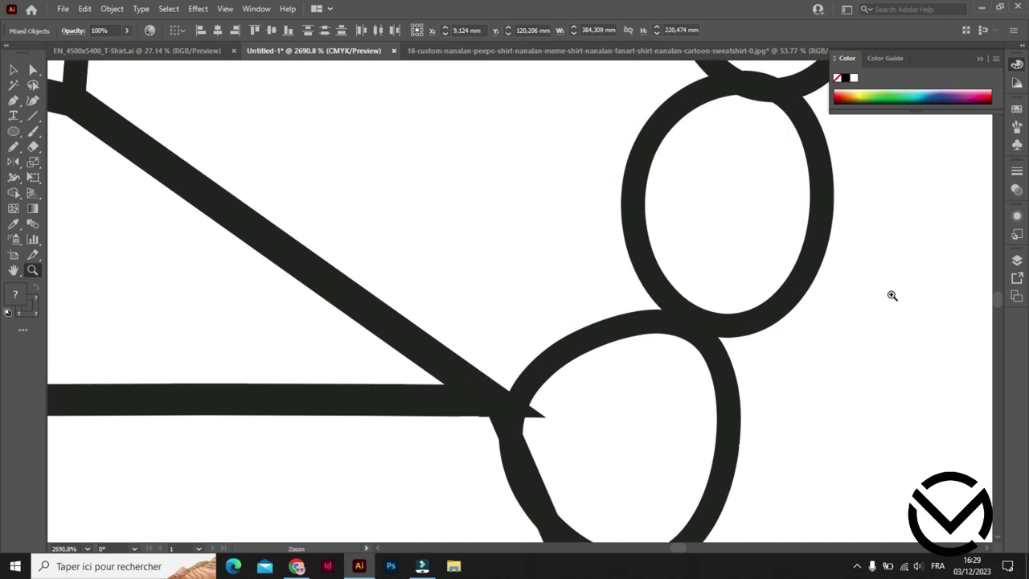
drag(733, 206, 608, 329)
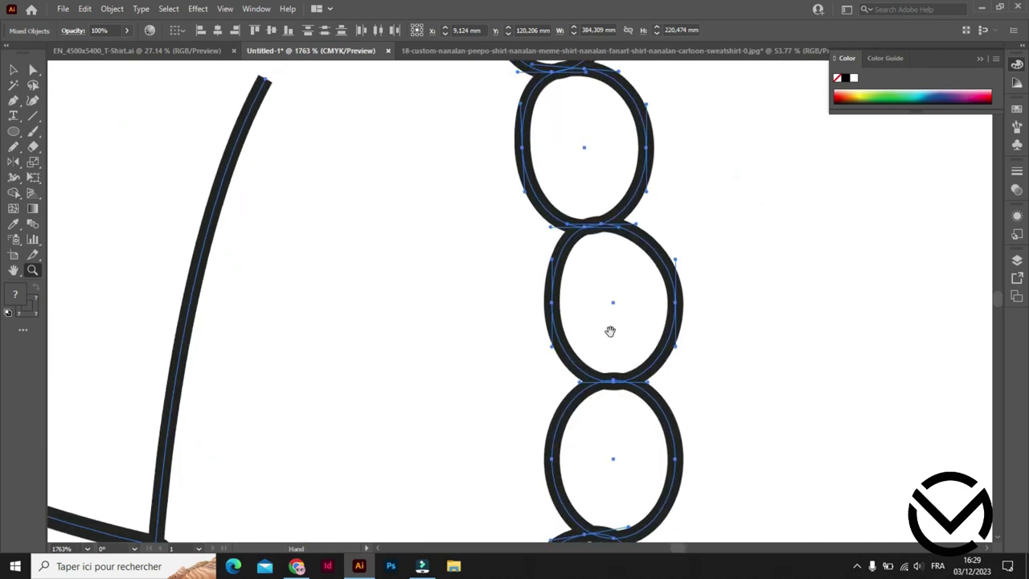
mouse_move(590, 154)
mouse_down()
mouse_move(571, 156)
mouse_move(577, 294)
mouse_up()
scroll(487, 96, down, 5)
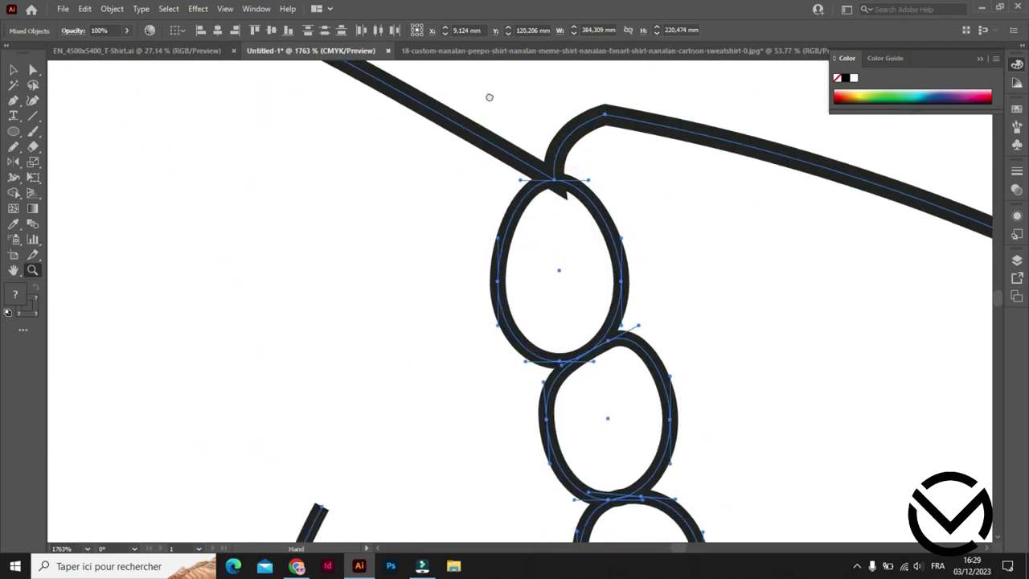
click(458, 51)
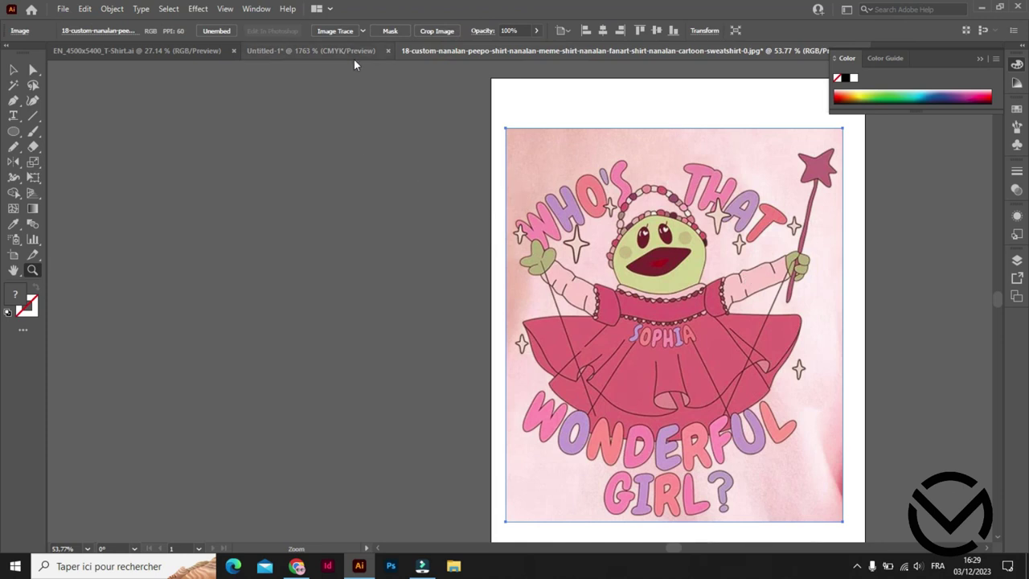
click(349, 50)
drag(775, 258, 534, 396)
mouse_move(752, 503)
mouse_down()
mouse_move(542, 196)
mouse_move(613, 432)
mouse_move(705, 439)
mouse_move(565, 401)
mouse_move(645, 322)
mouse_move(715, 335)
mouse_up()
Align the junction anchor where the sleeve curve and bead lines meet.
click(530, 374)
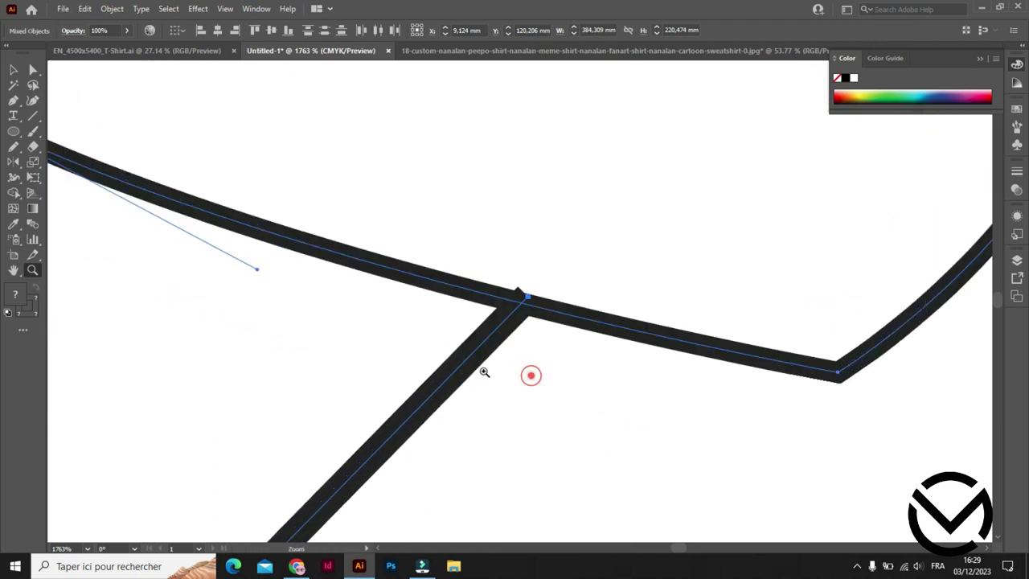
key(a)
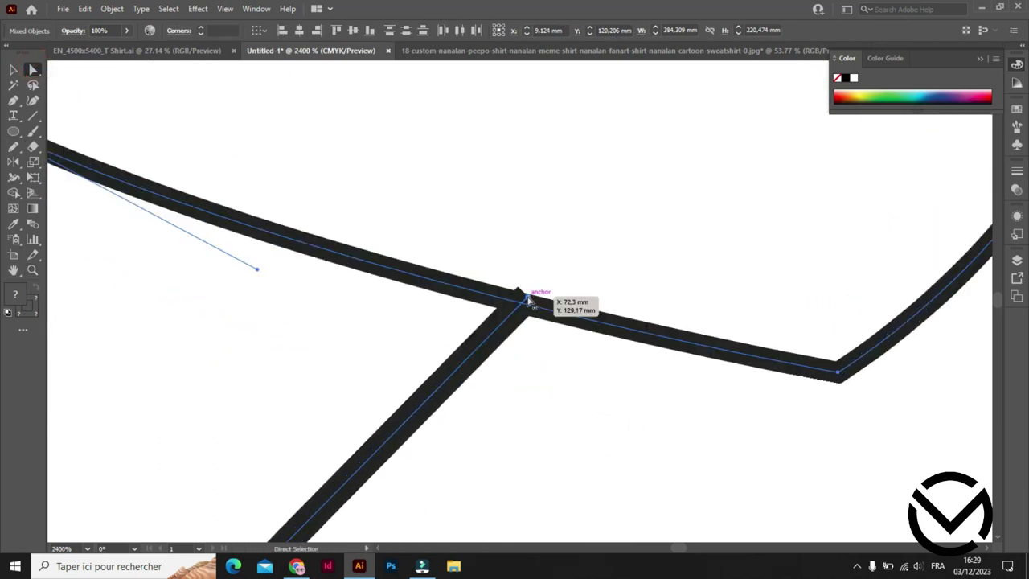
drag(528, 300, 535, 308)
click(540, 349)
scroll(257, 282, left, 5)
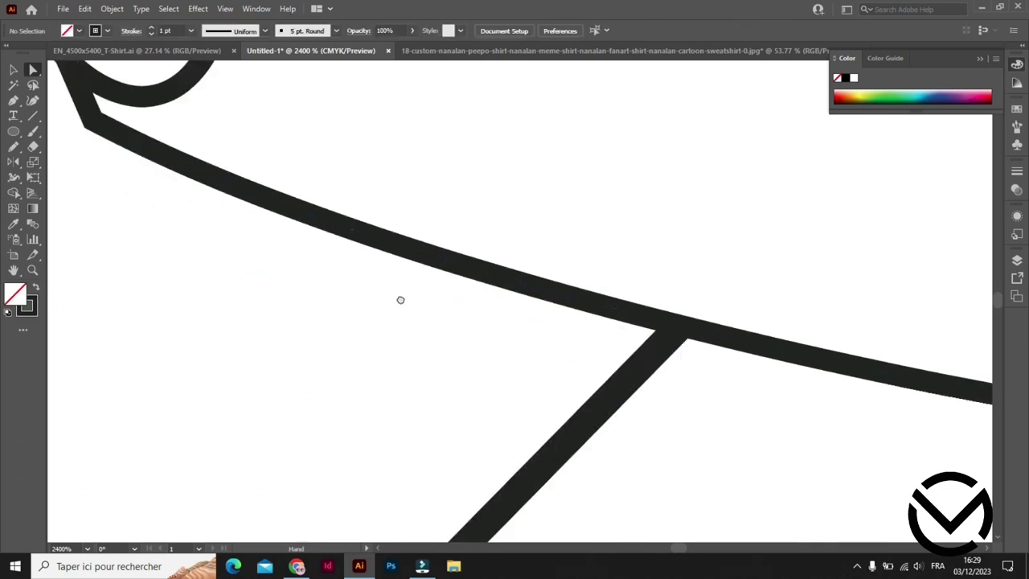
scroll(400, 299, up, 2)
click(259, 171)
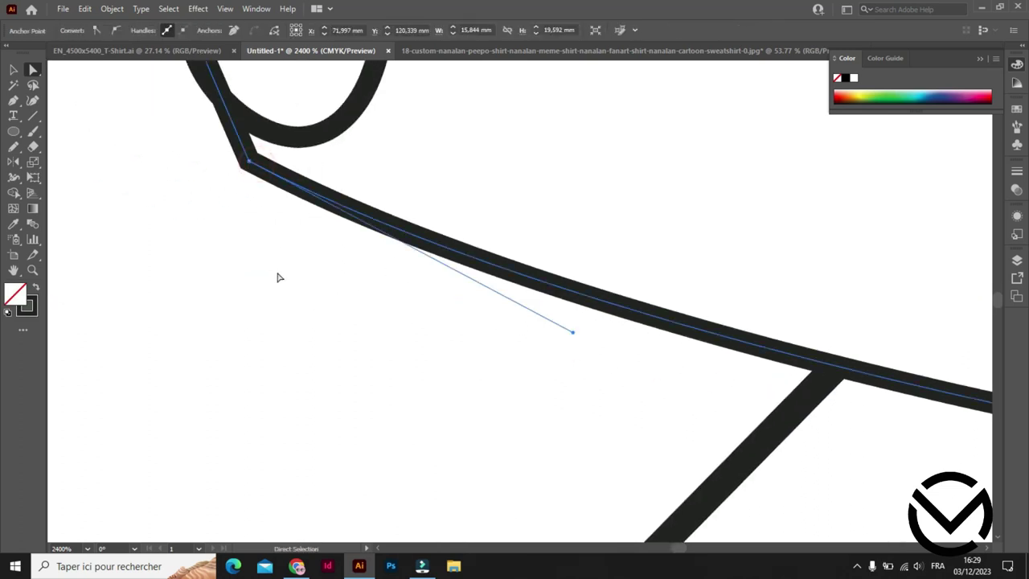
drag(897, 454, 569, 367)
click(569, 366)
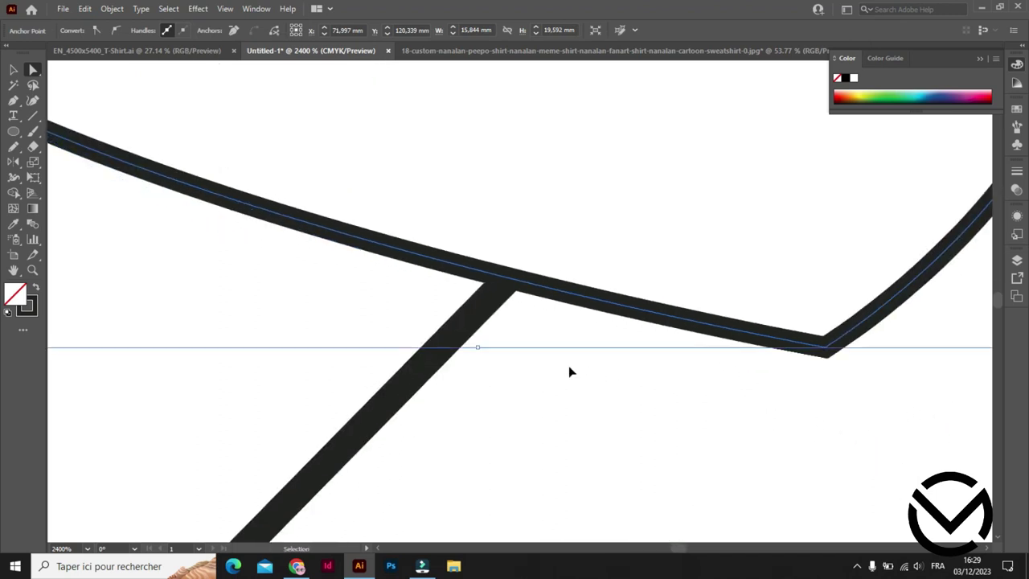
Select all paths and pan along the dress outline, scalloped trim and stacked ovals.
key(ctrl+a)
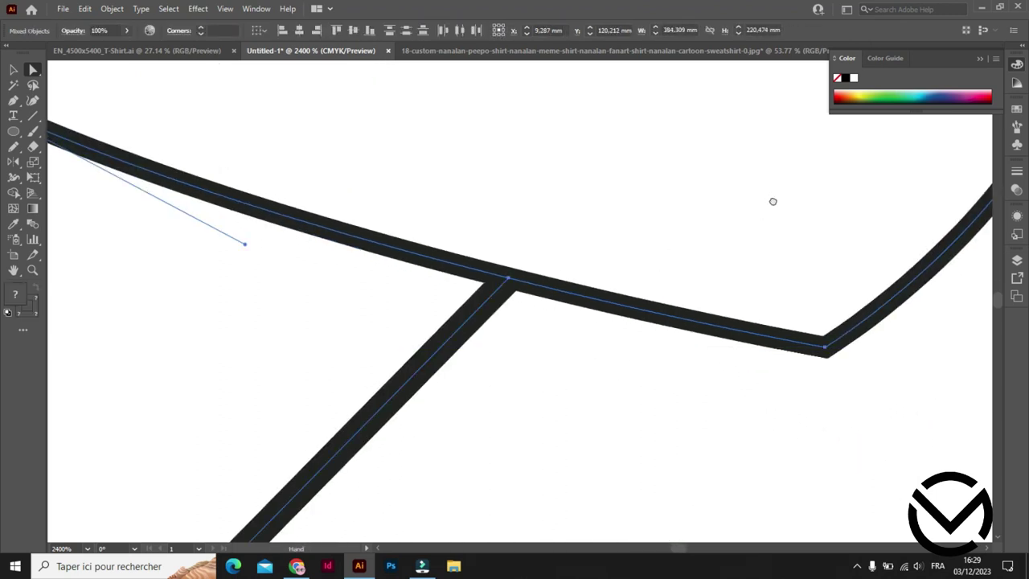
drag(772, 201, 411, 246)
drag(510, 160, 506, 343)
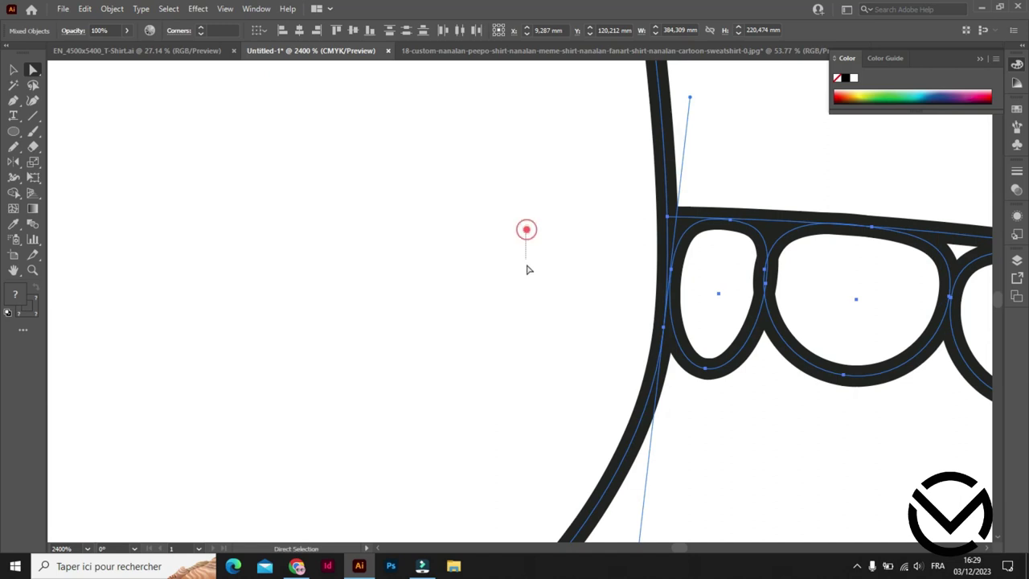
drag(529, 270, 528, 390)
drag(547, 172, 554, 391)
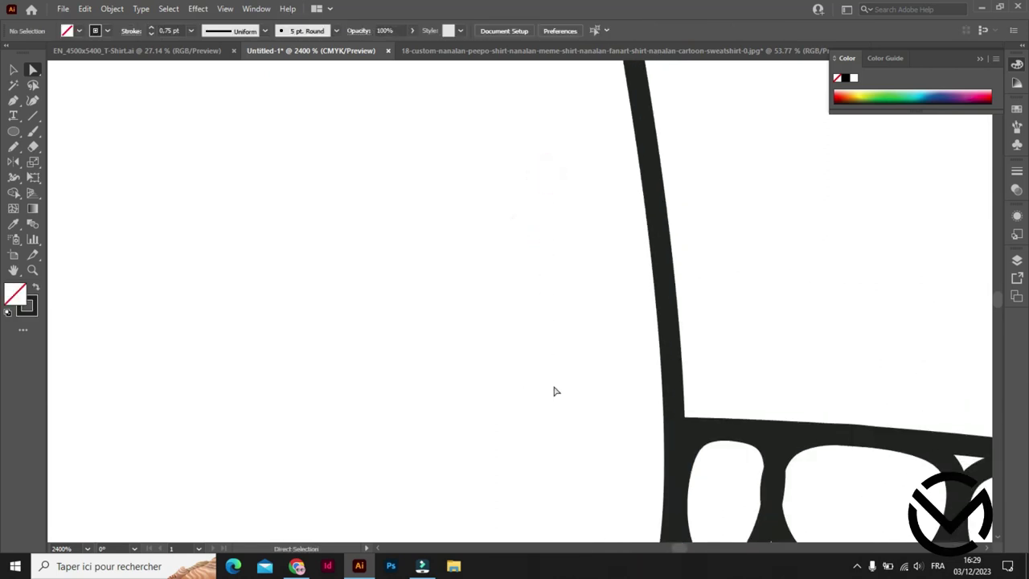
key(ctrl+a)
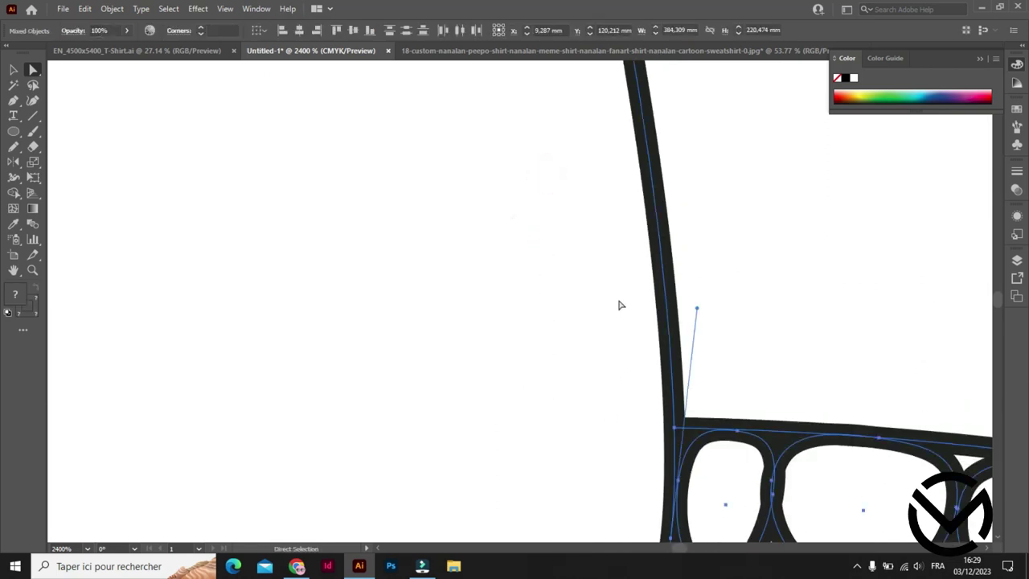
drag(588, 156, 611, 470)
drag(514, 140, 555, 480)
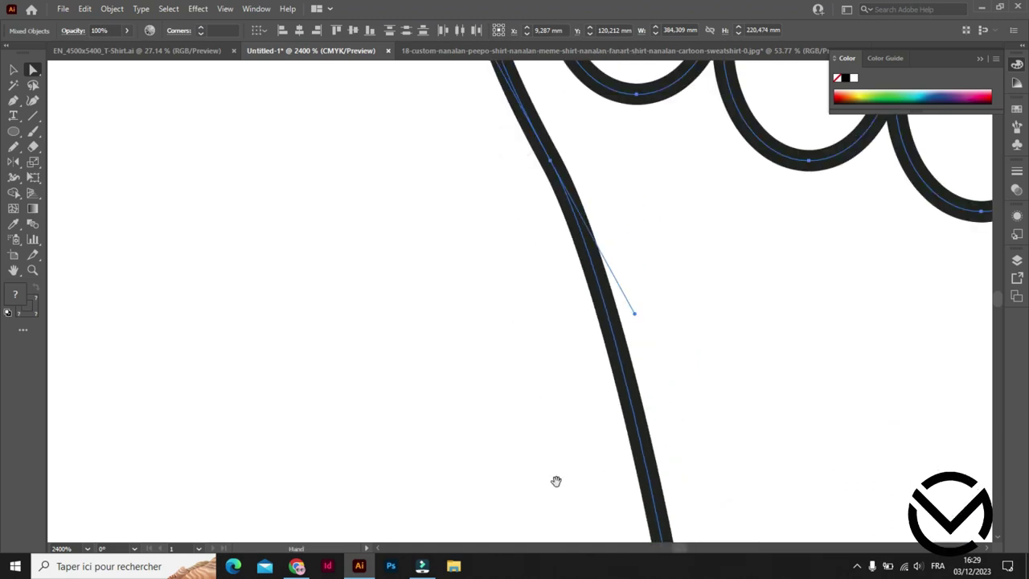
drag(423, 145, 572, 478)
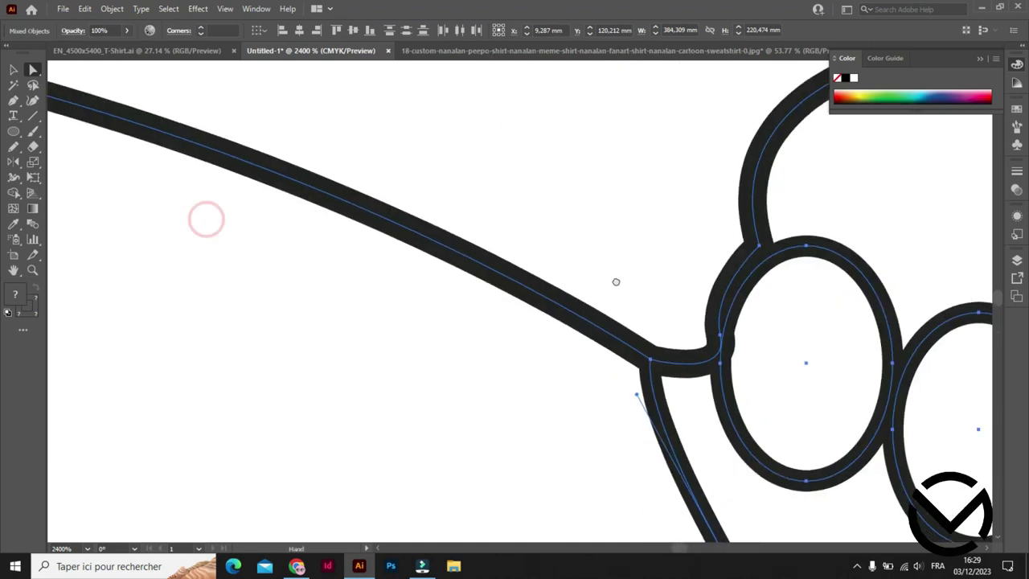
drag(616, 282, 372, 209)
drag(357, 312, 312, 220)
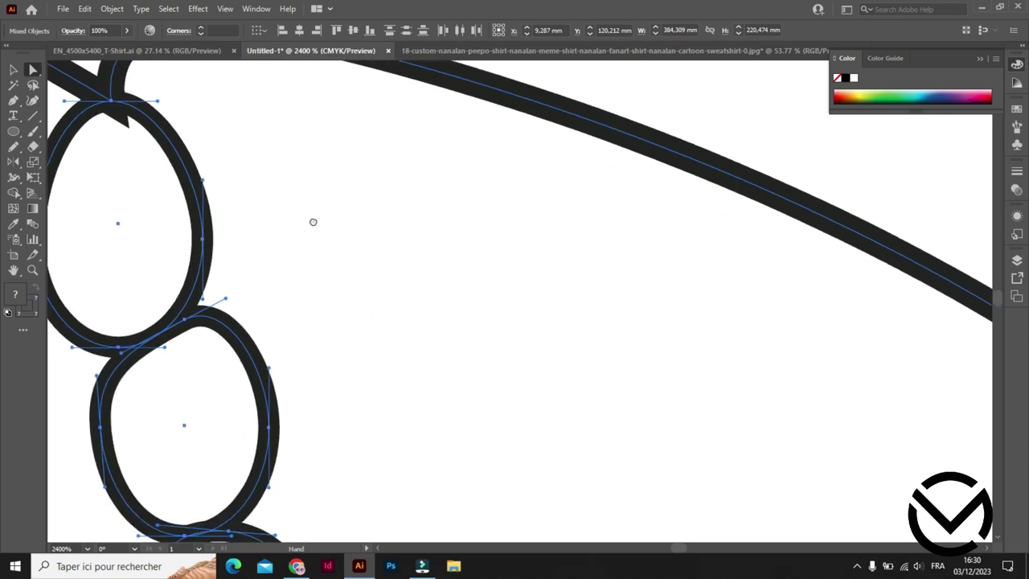
click(13, 208)
click(13, 194)
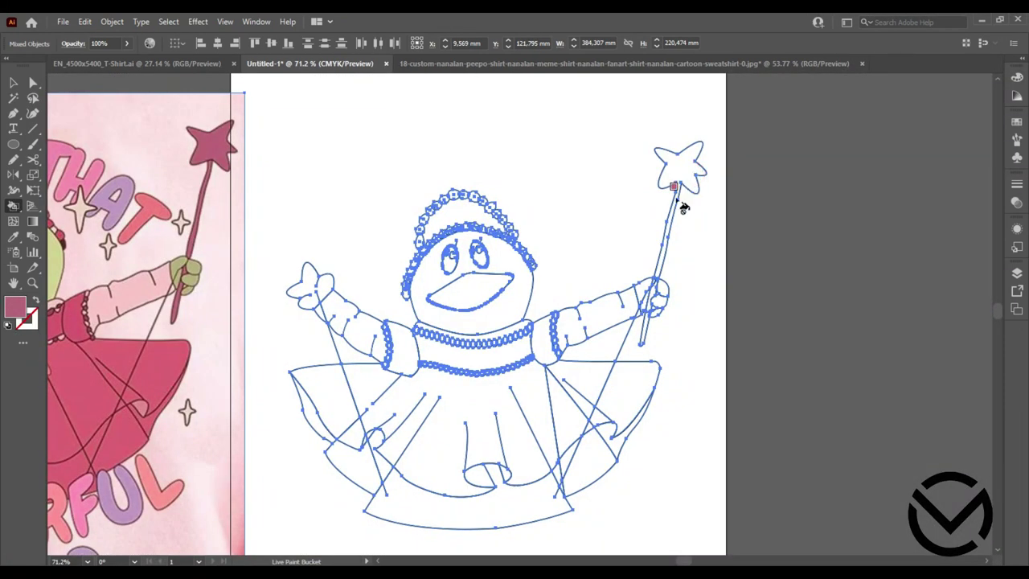
Fill the wand's star, lower handle and in-hand segment pink with Shape Builder.
click(13, 82)
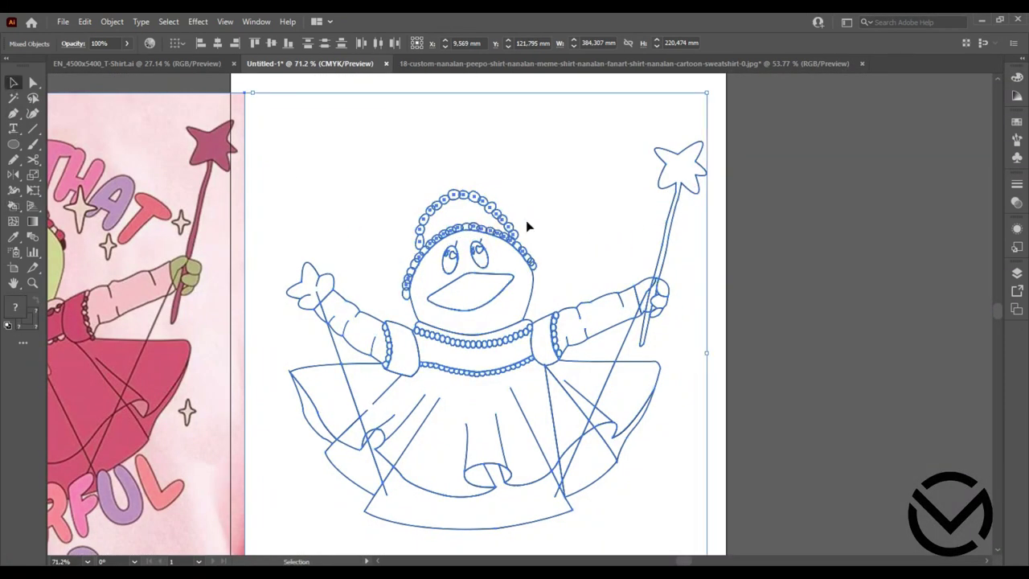
click(13, 205)
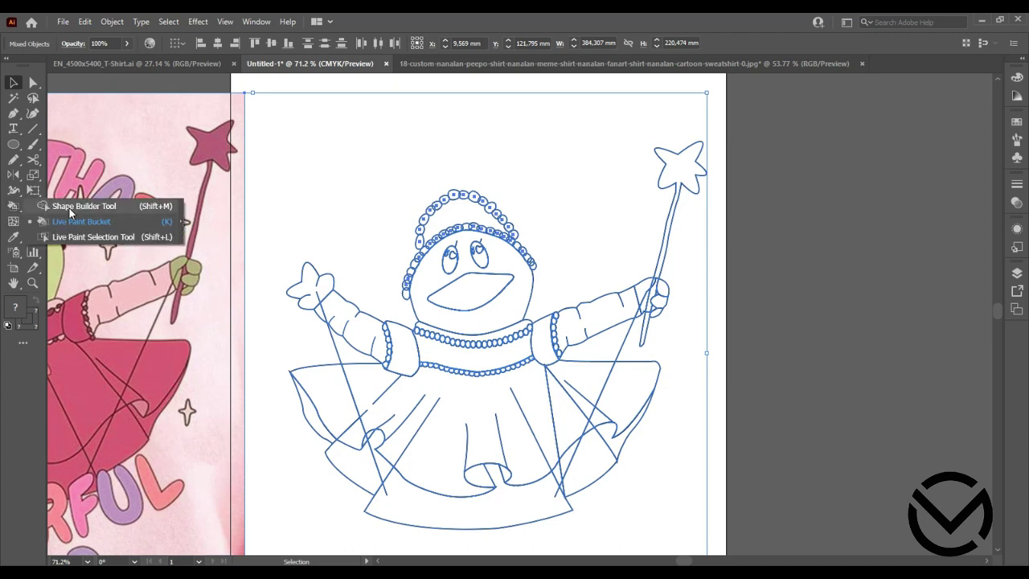
click(81, 202)
click(681, 169)
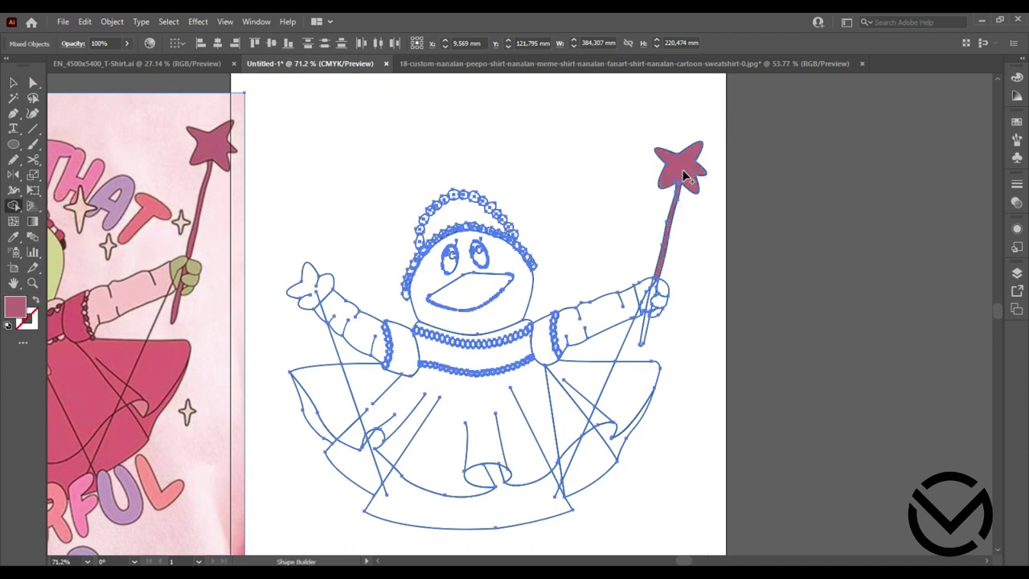
click(644, 331)
click(653, 298)
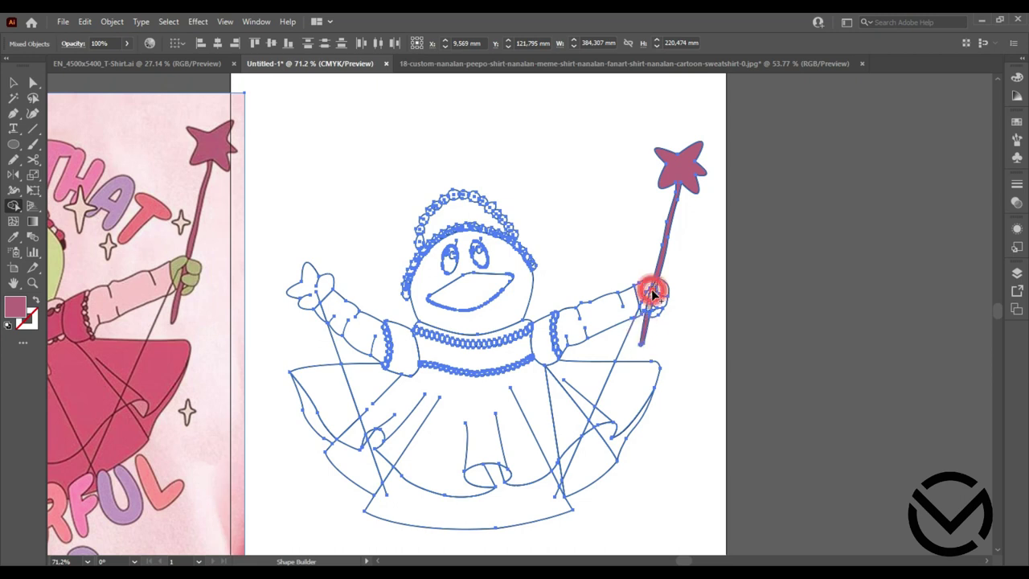
Fill the central dress area pink and merge the right-side skirt regions into it.
mouse_move(482, 359)
mouse_down()
mouse_move(629, 340)
mouse_move(651, 319)
mouse_up()
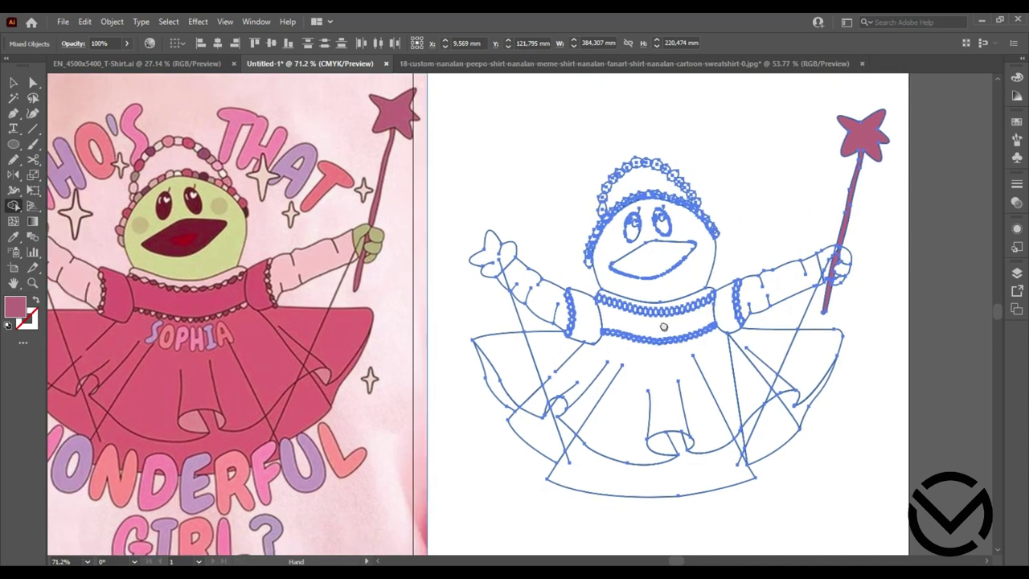
click(636, 365)
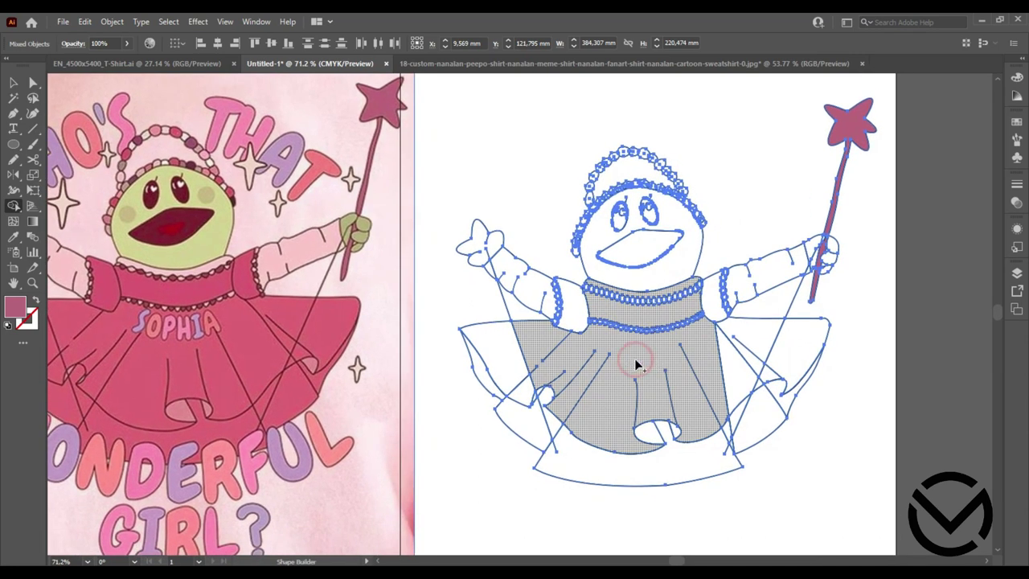
click(743, 370)
click(792, 352)
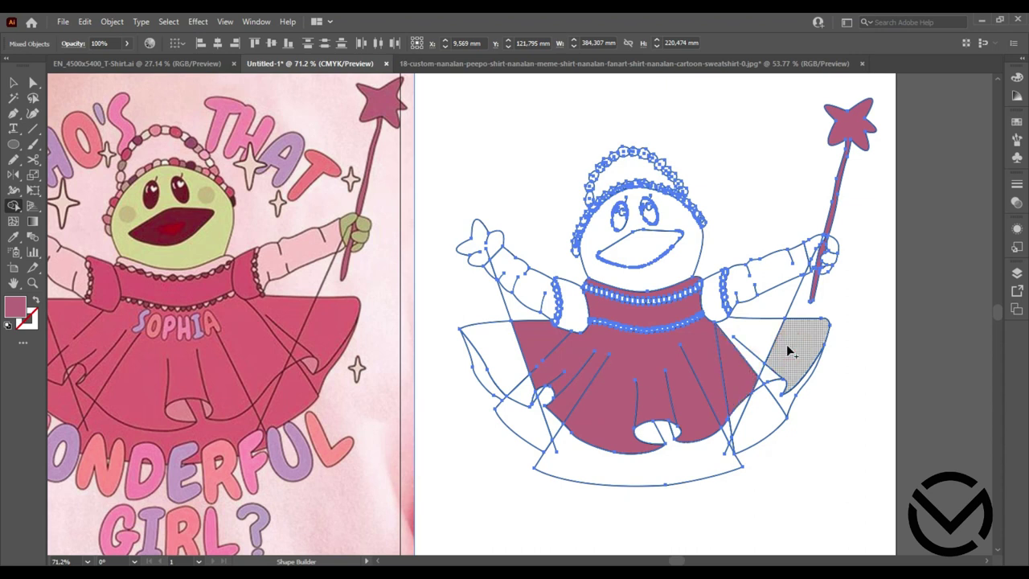
click(768, 364)
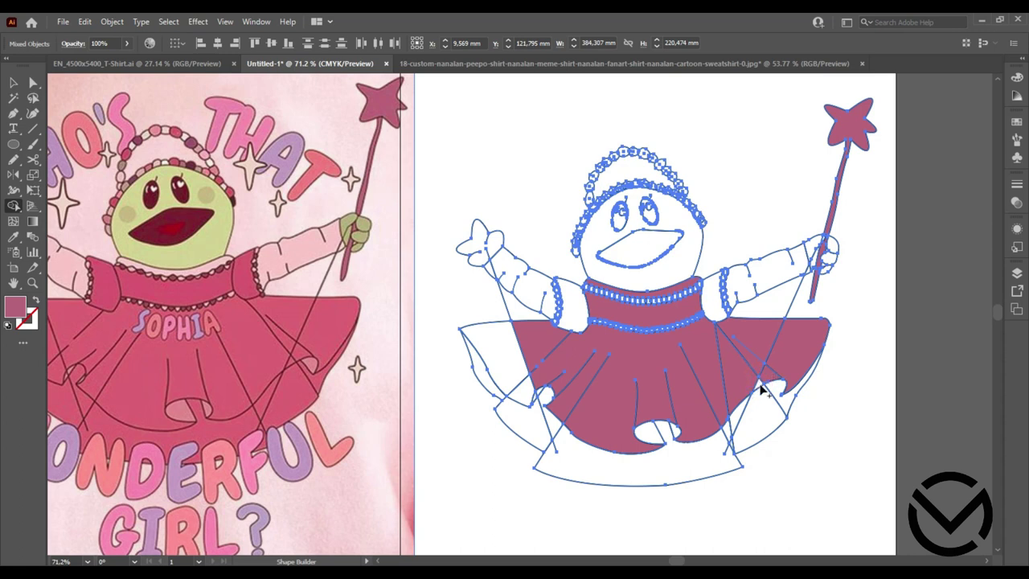
Merge the left panel, bottom hem and remaining skirt gaps into the pink dress.
click(503, 364)
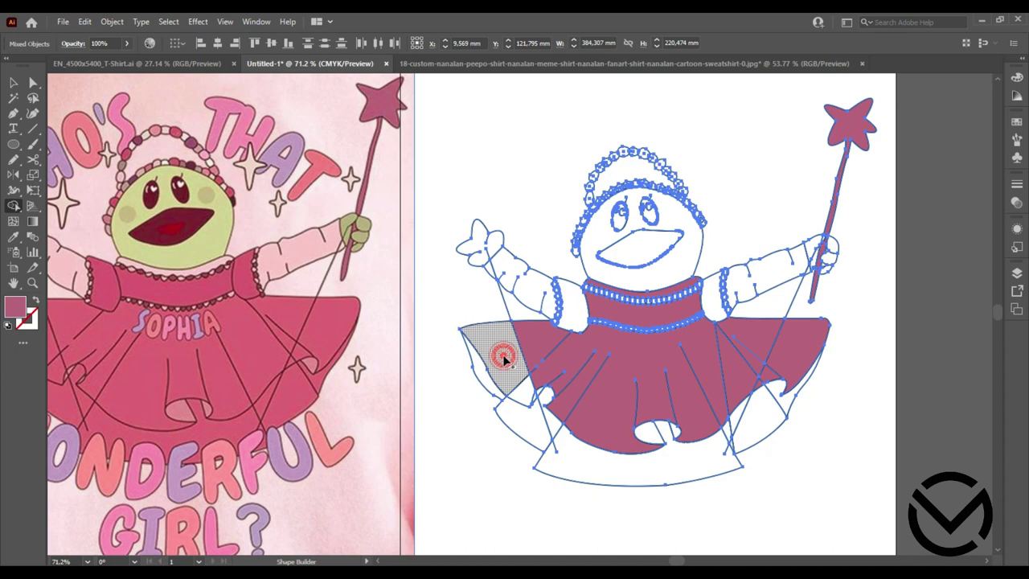
drag(502, 369, 491, 393)
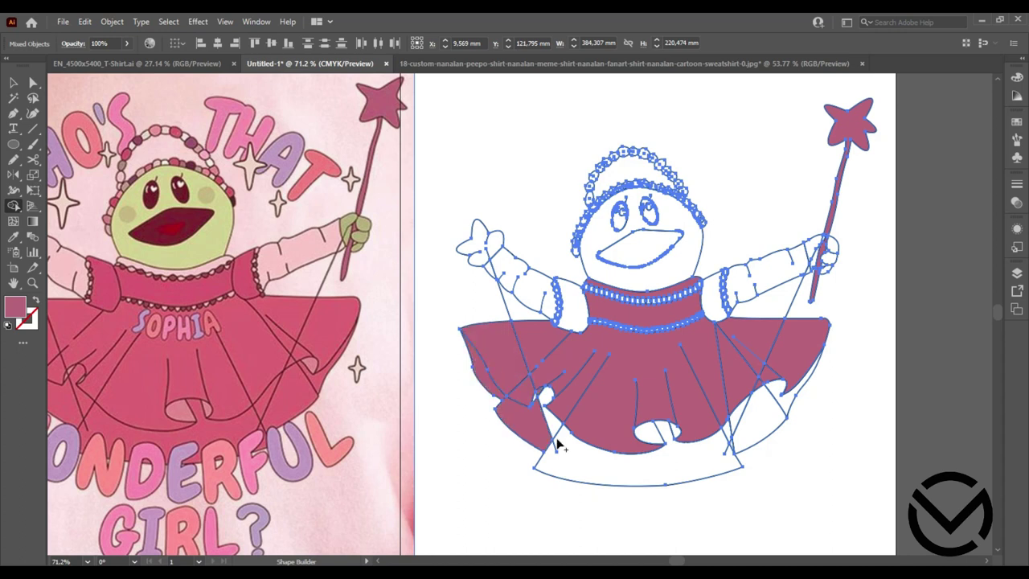
click(594, 459)
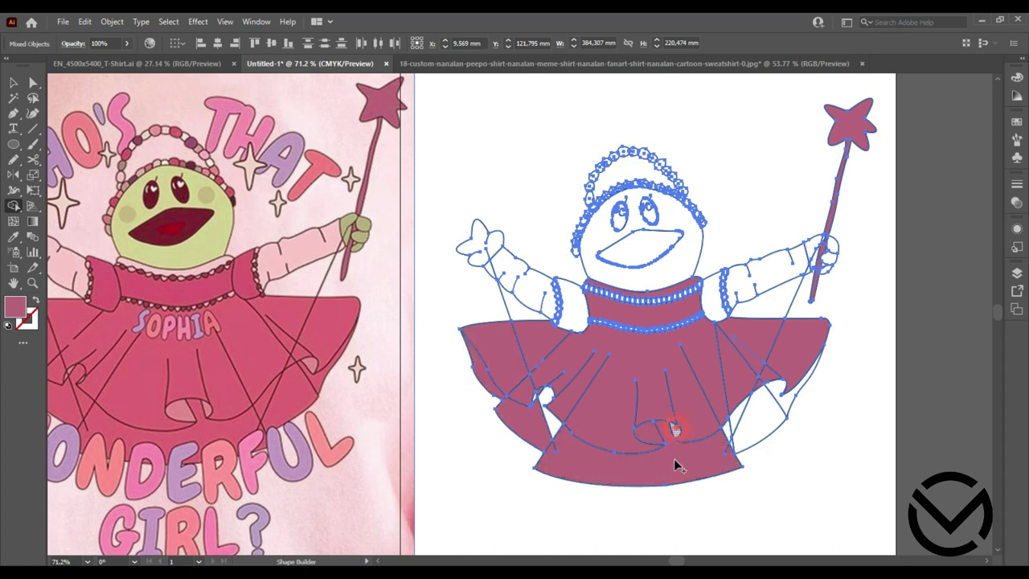
click(762, 416)
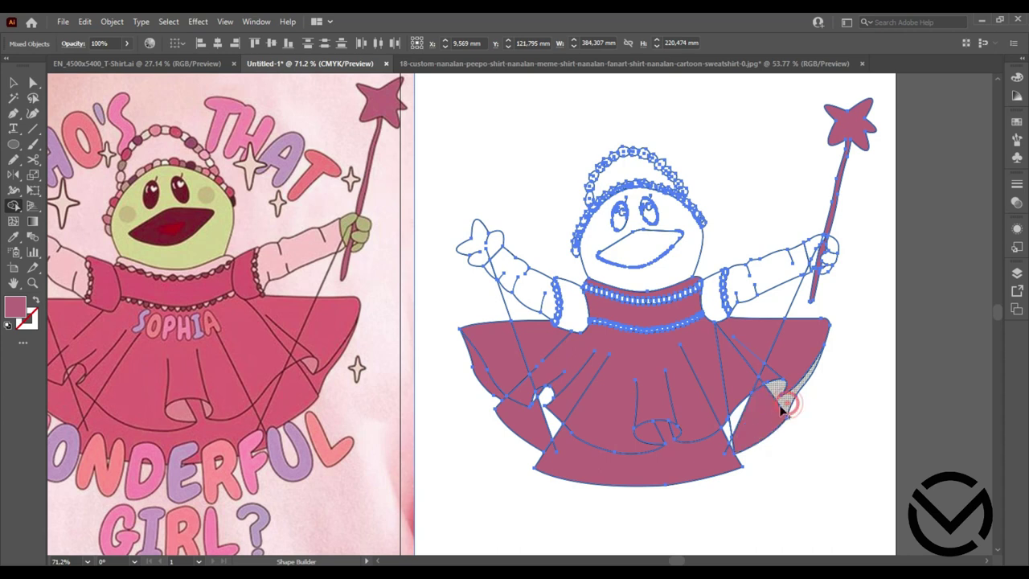
click(733, 422)
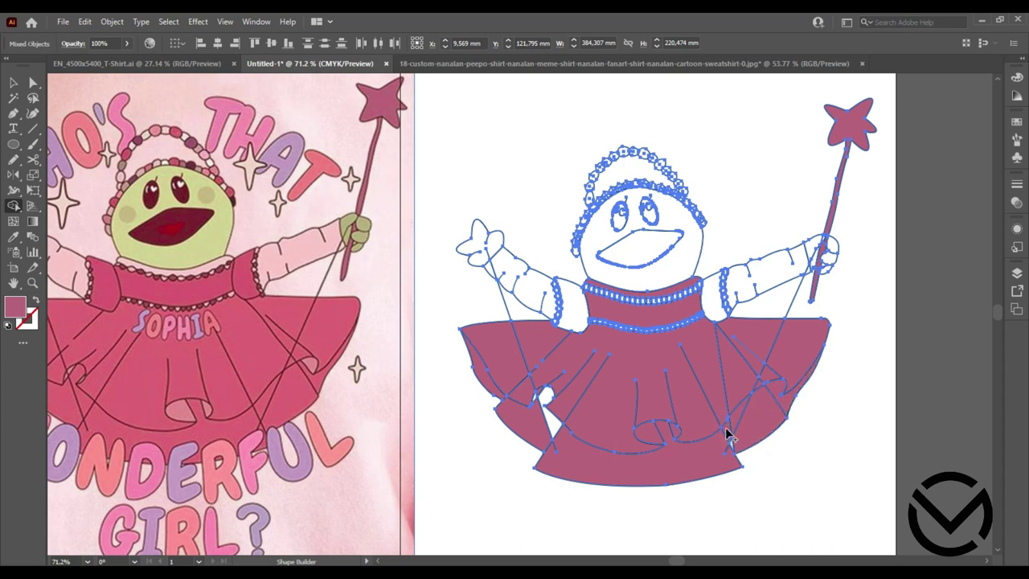
click(553, 424)
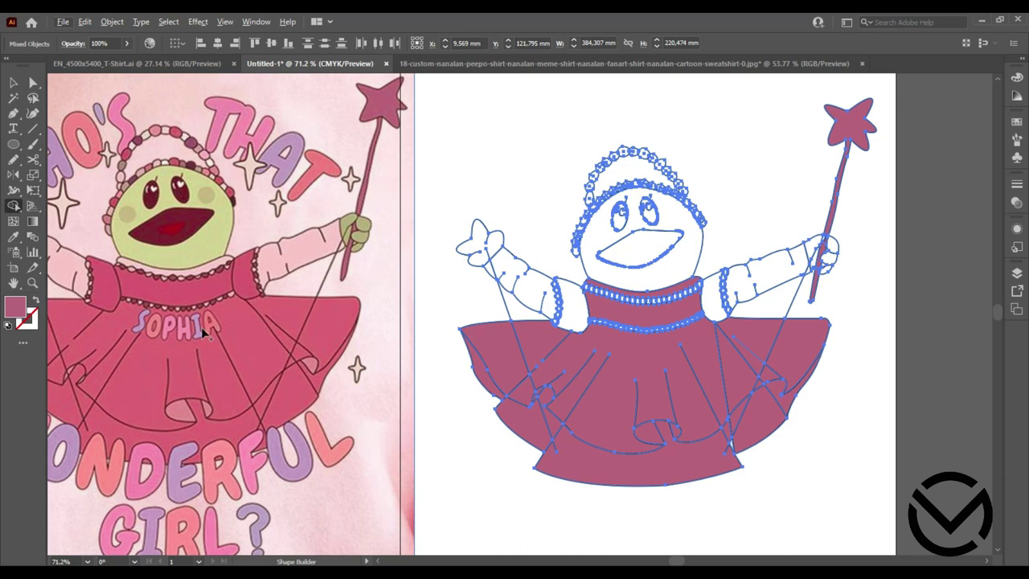
Sample the reference's light green and fill the face and both hands with it.
drag(13, 205, 49, 210)
alt+click(218, 234)
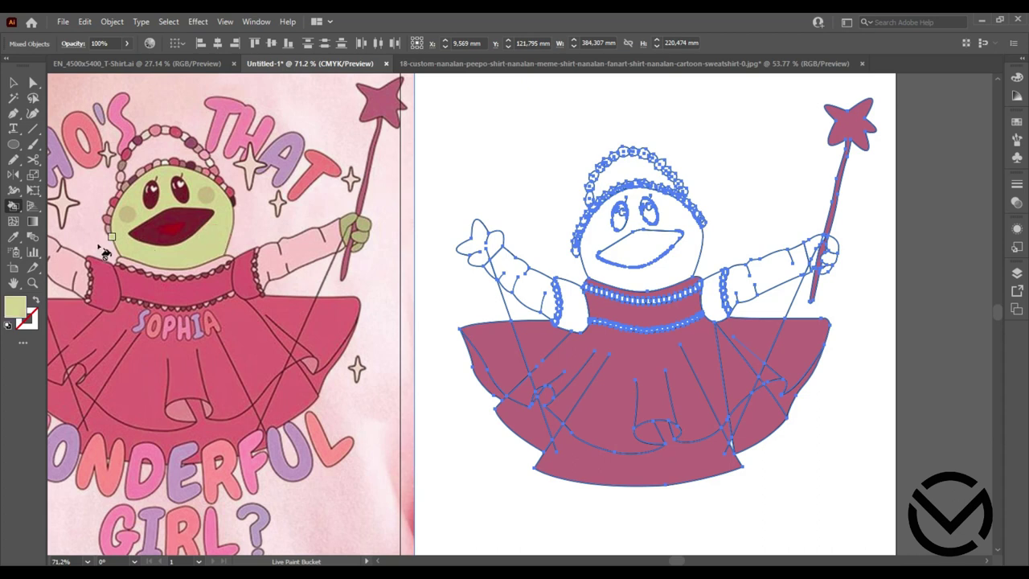
drag(13, 205, 42, 210)
click(40, 208)
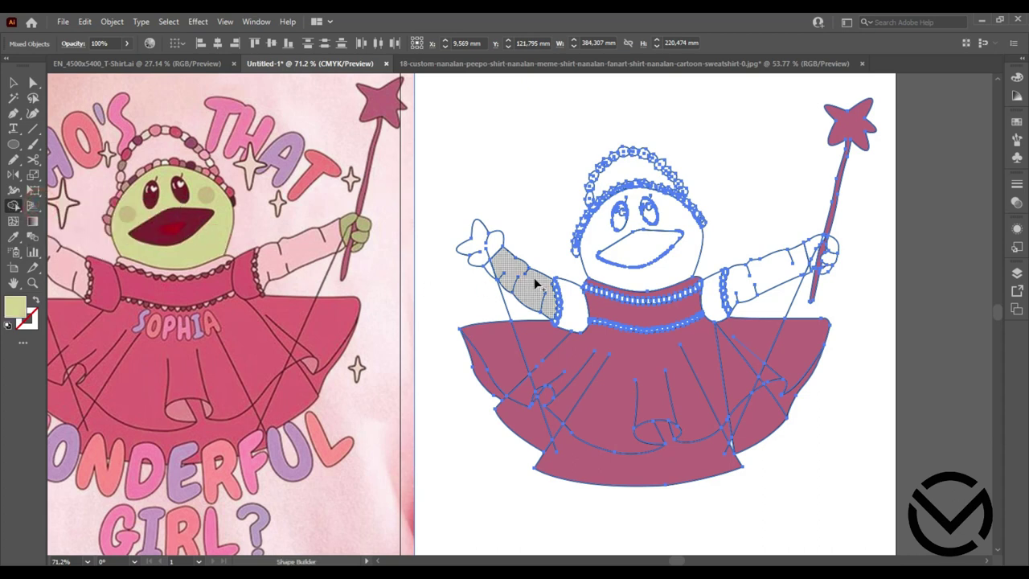
click(679, 273)
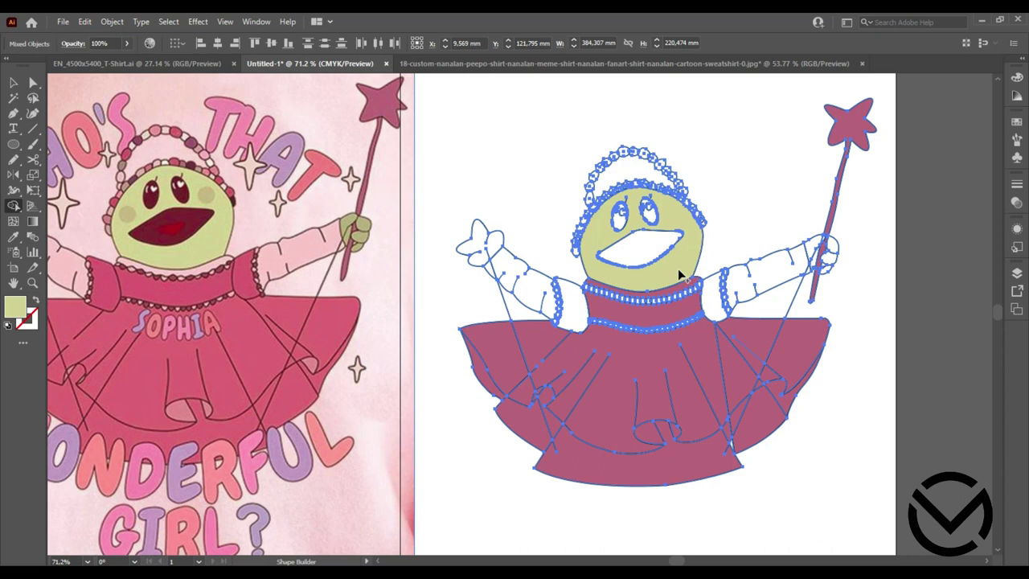
click(813, 247)
click(831, 259)
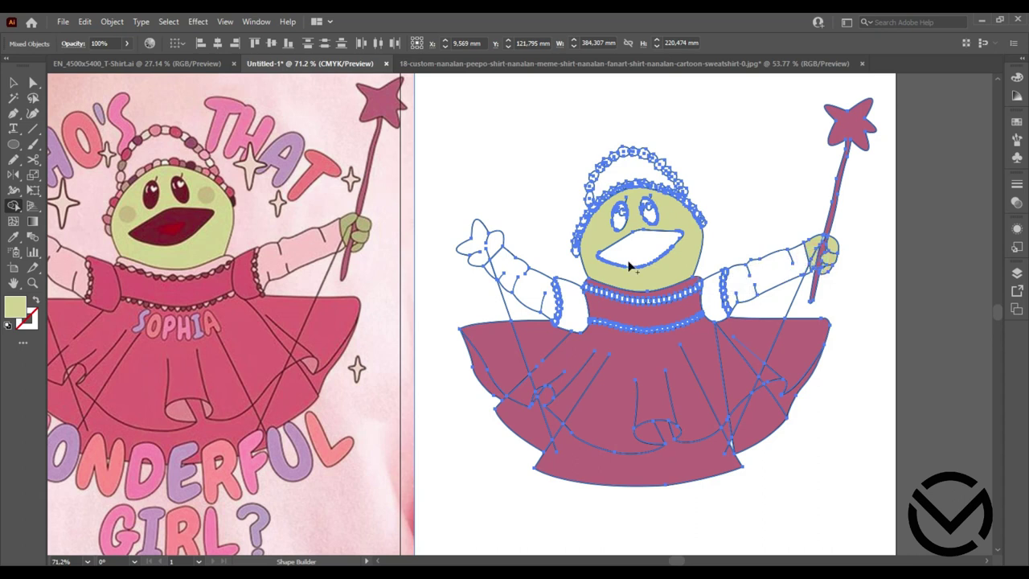
click(480, 241)
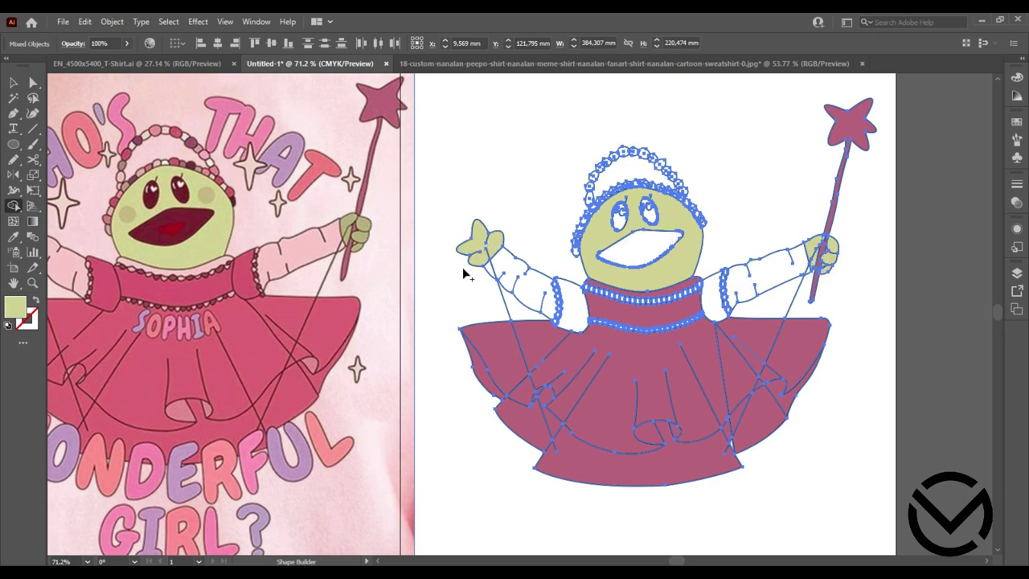
Sample maroon from the reference and fill both eyes.
drag(14, 206, 56, 222)
alt+click(188, 186)
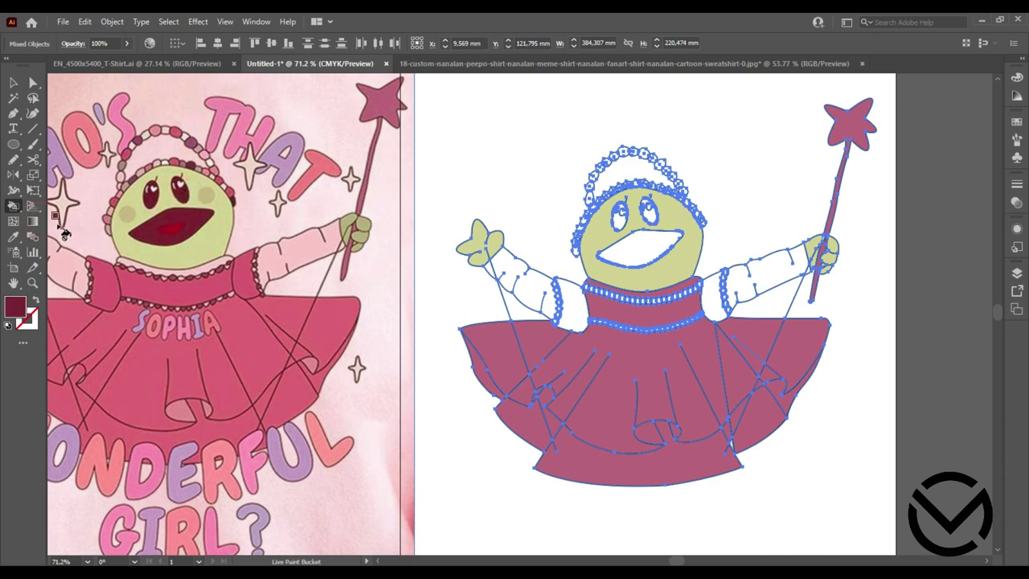
drag(14, 206, 44, 207)
click(44, 207)
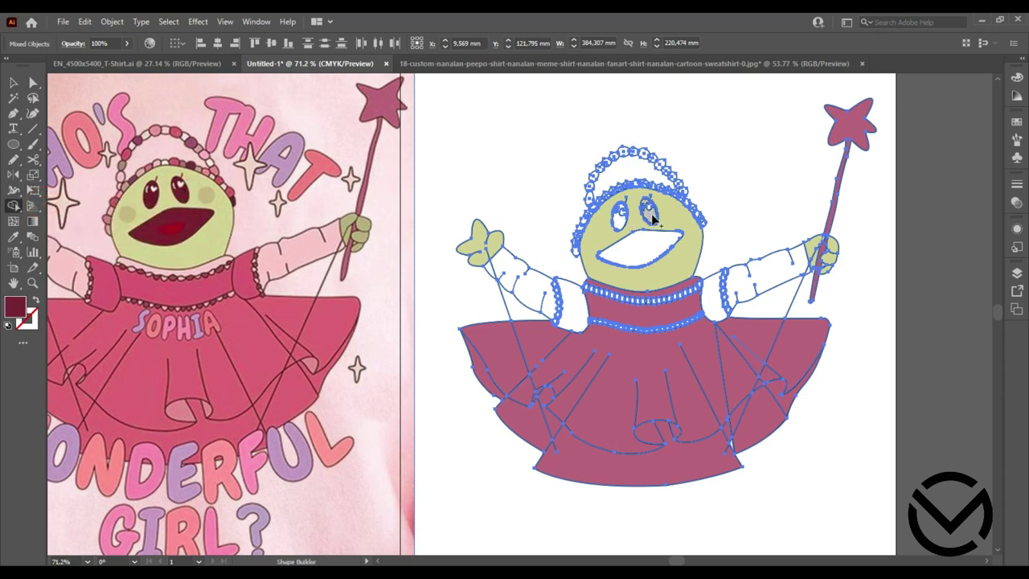
click(648, 214)
Sample the reference's light pink and fill the left and right arms.
drag(20, 211, 48, 216)
click(48, 216)
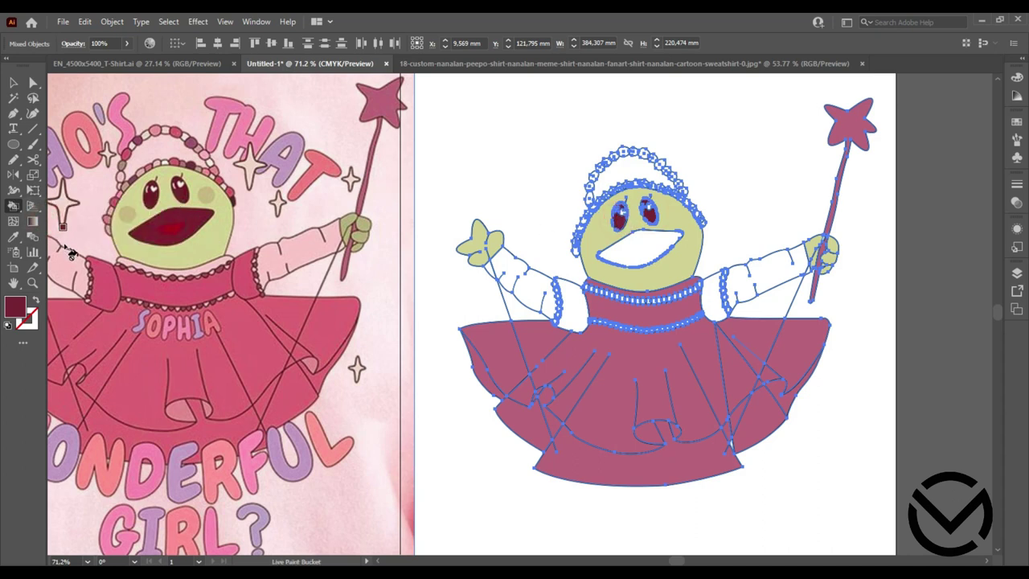
alt+click(68, 270)
drag(13, 206, 65, 202)
click(530, 285)
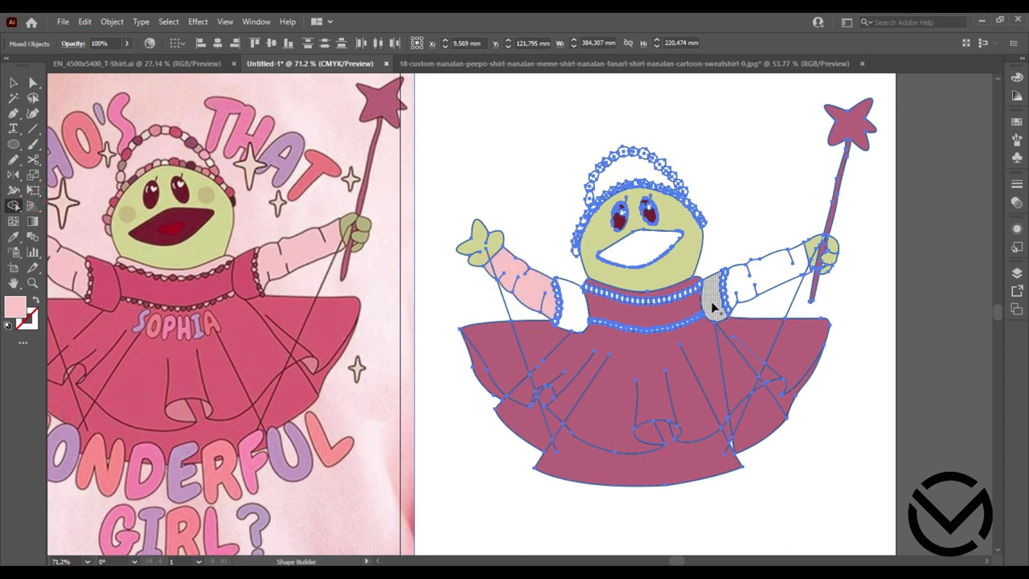
click(744, 291)
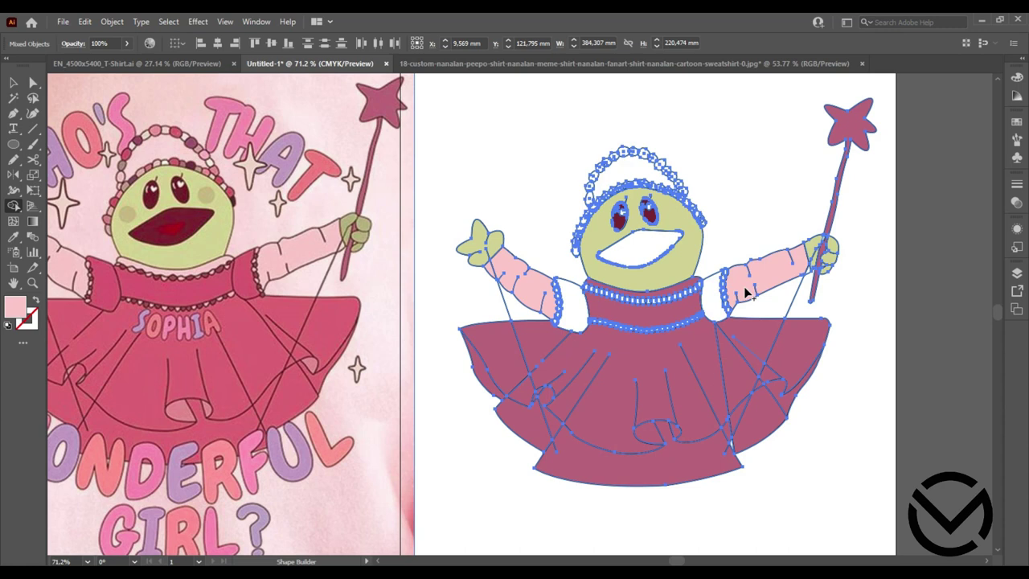
Sample the reference dress pink and fill both shoulders with it.
click(14, 205)
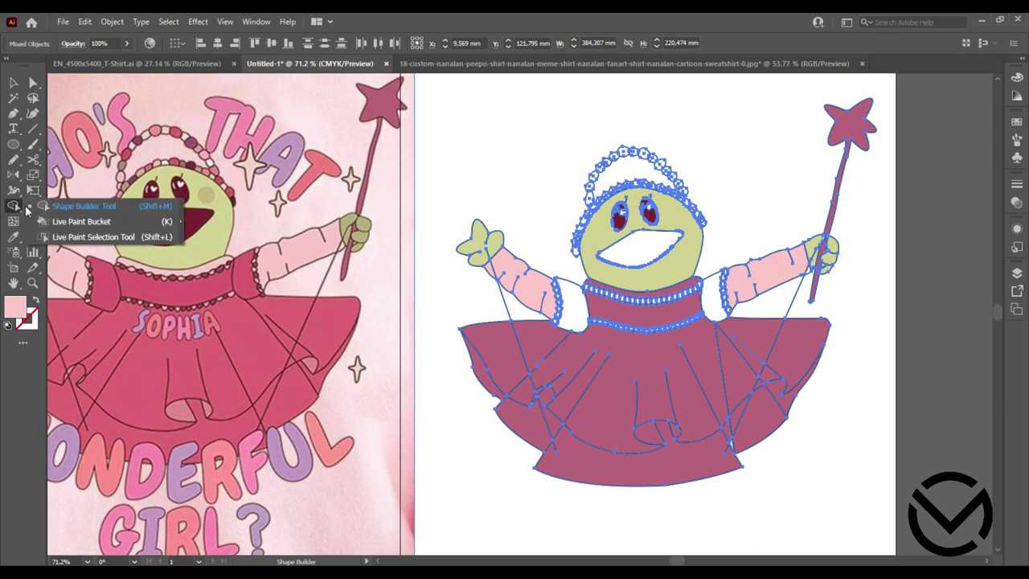
click(50, 224)
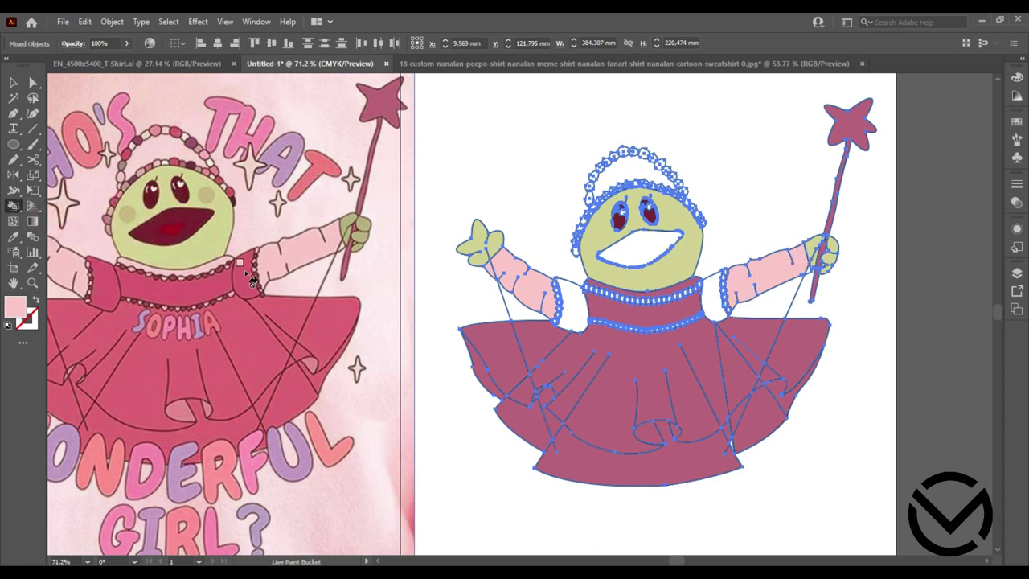
alt+click(249, 272)
click(14, 205)
click(72, 200)
click(718, 296)
click(578, 313)
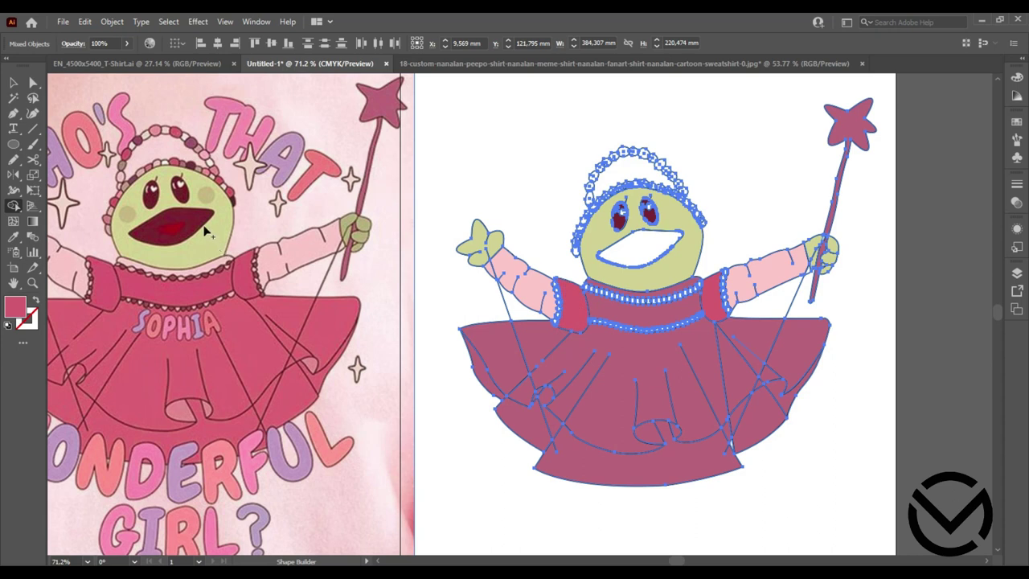
Sample dark red from the reference and fill the mouth.
click(19, 207)
click(61, 219)
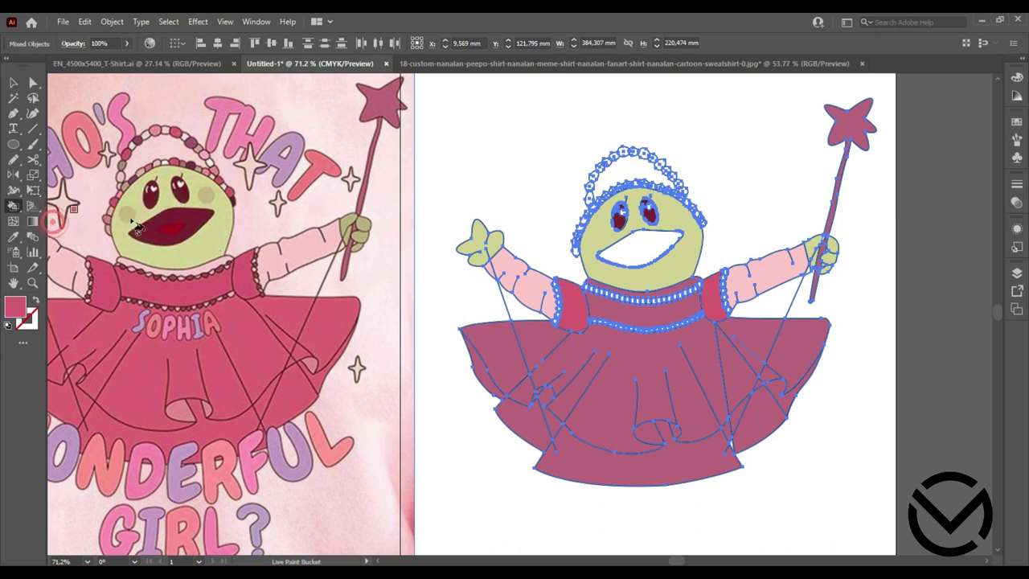
alt+click(166, 228)
click(20, 206)
click(60, 204)
click(639, 253)
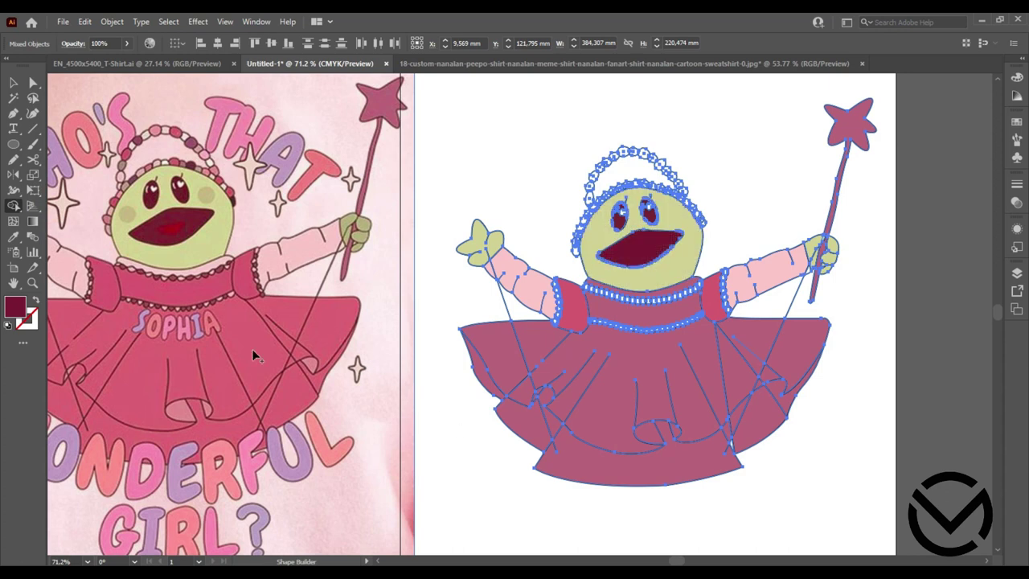
Zoom in on the fairy's head and pick up the mouth's maroon with the Live Paint Bucket.
click(32, 282)
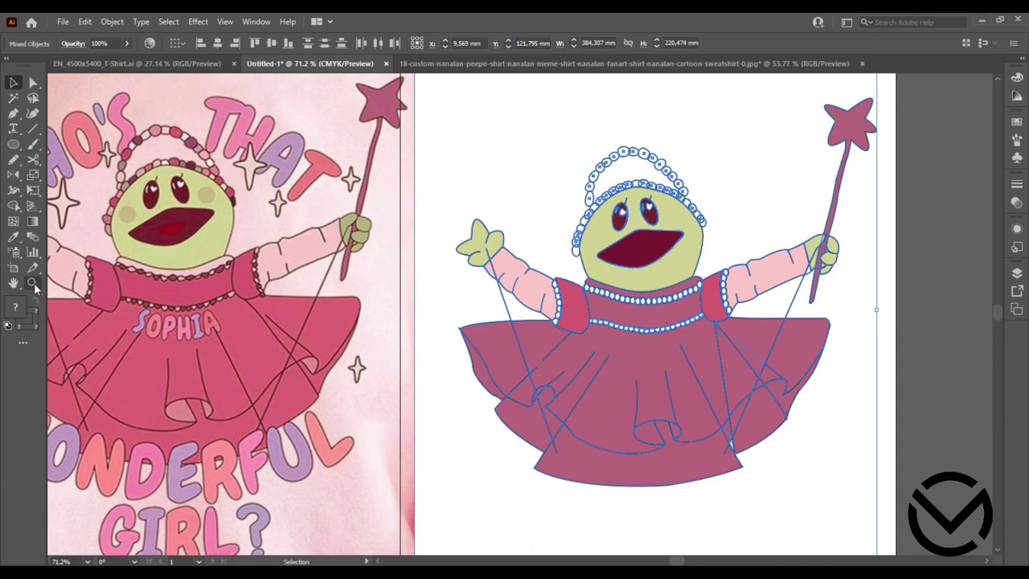
mouse_move(675, 173)
mouse_down()
mouse_move(741, 171)
mouse_move(688, 272)
mouse_up()
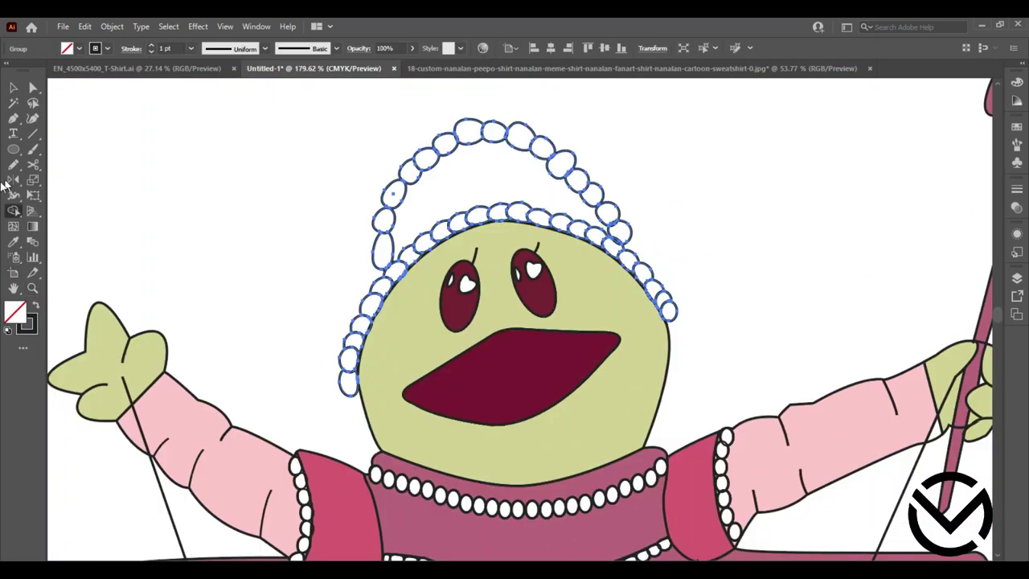
click(14, 213)
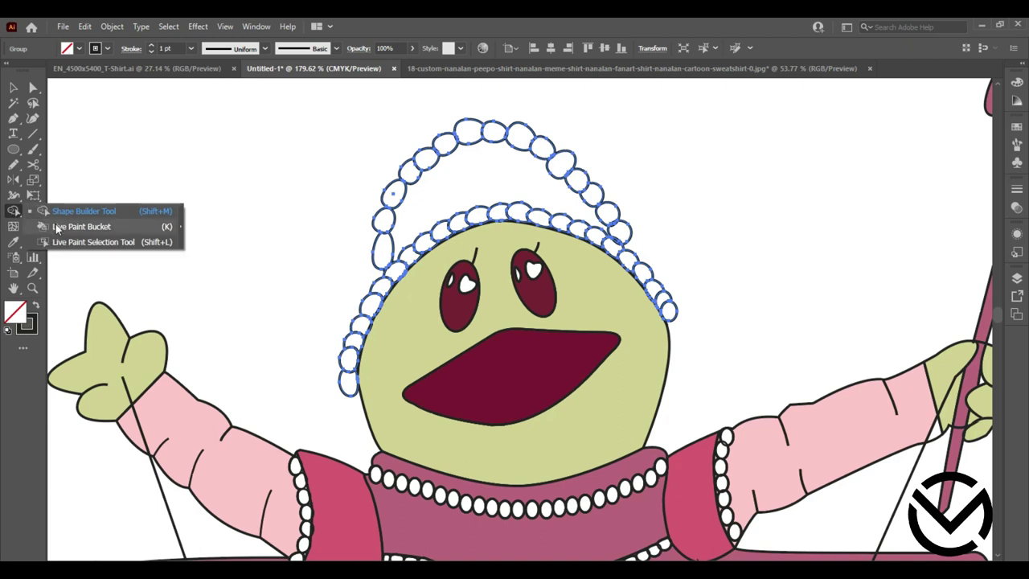
click(81, 227)
click(541, 348)
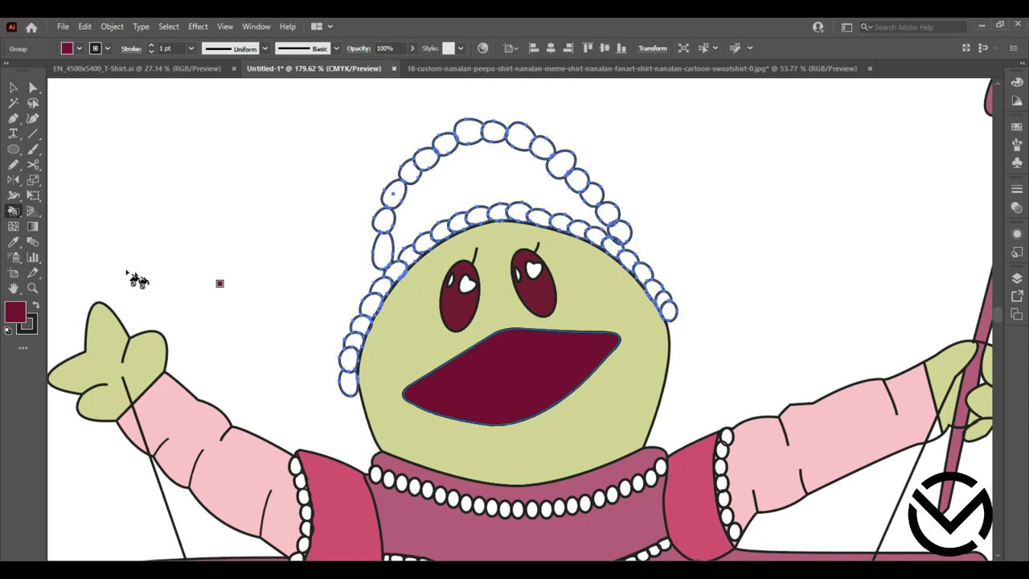
click(14, 210)
click(50, 212)
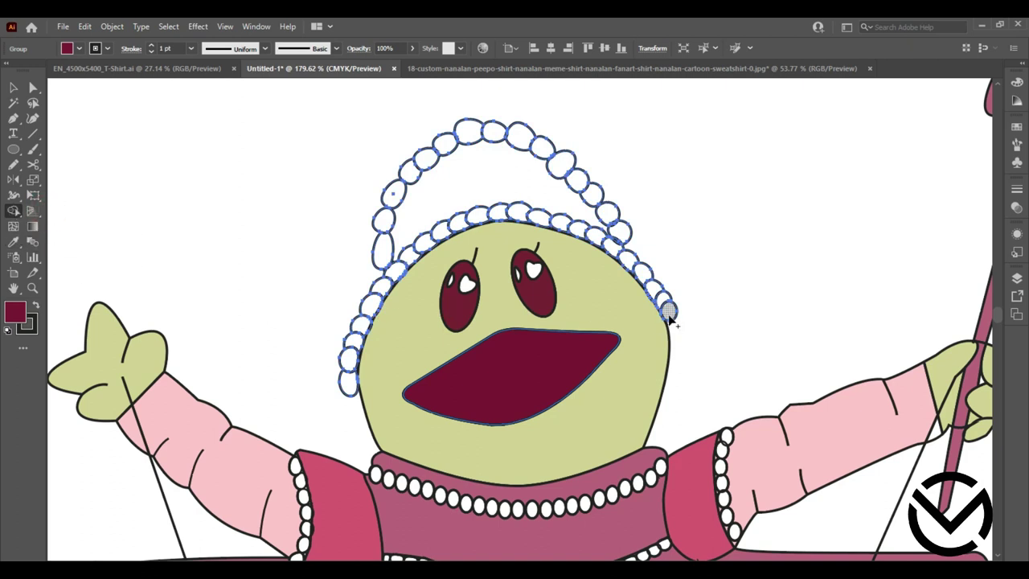
Fill nine alternating pearls across both tiara strands with maroon.
click(670, 312)
click(626, 257)
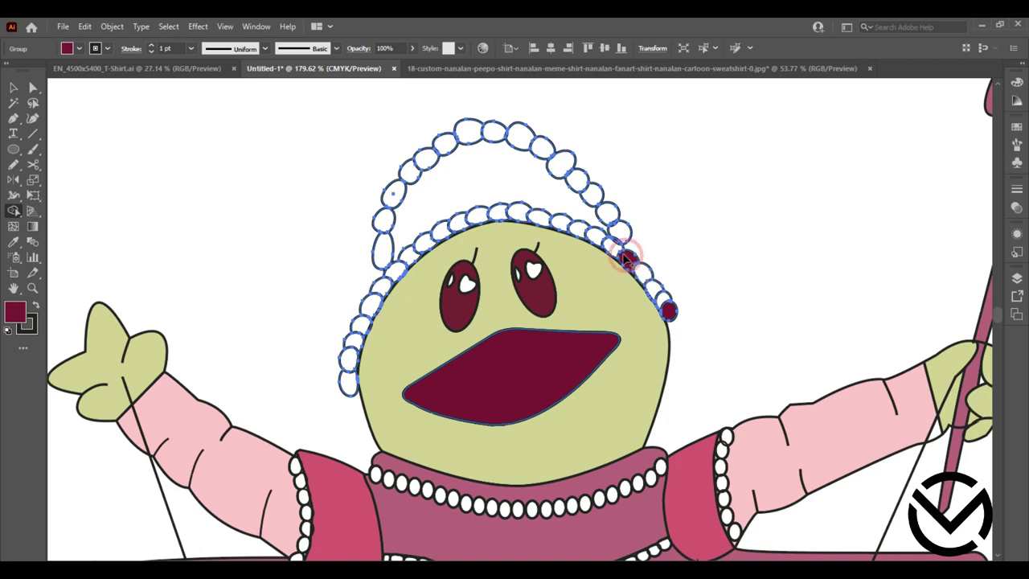
click(538, 217)
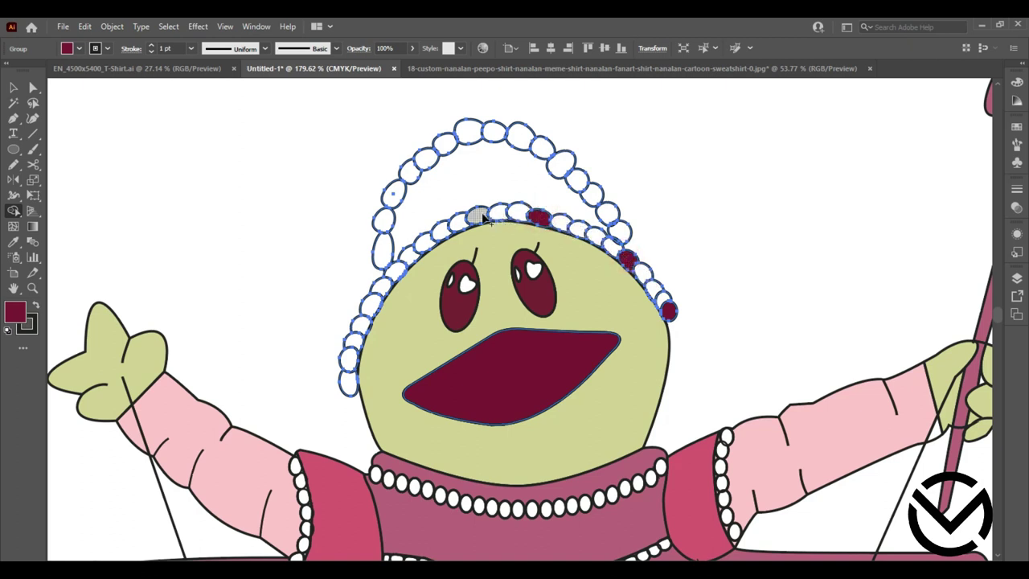
click(440, 232)
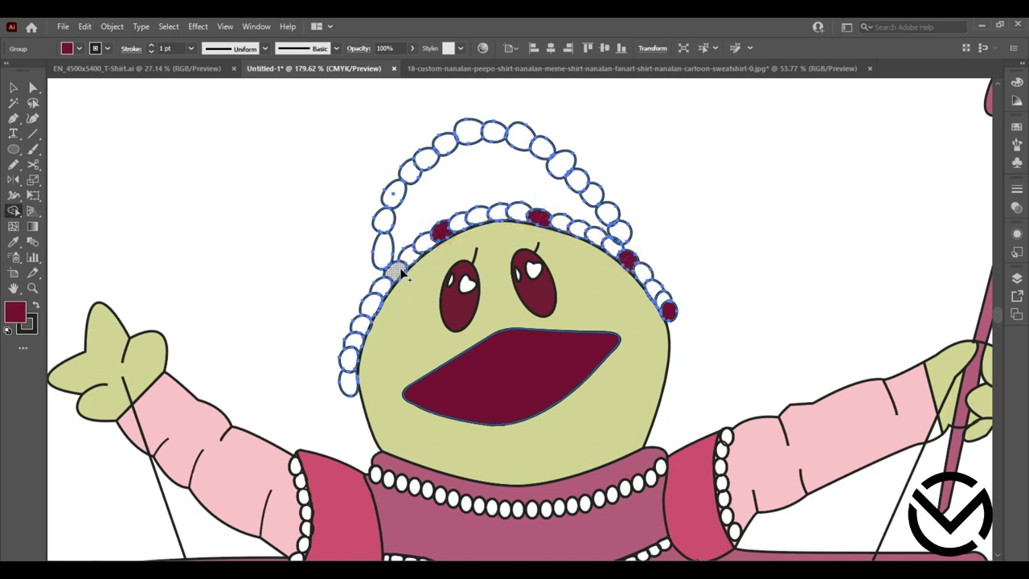
click(370, 304)
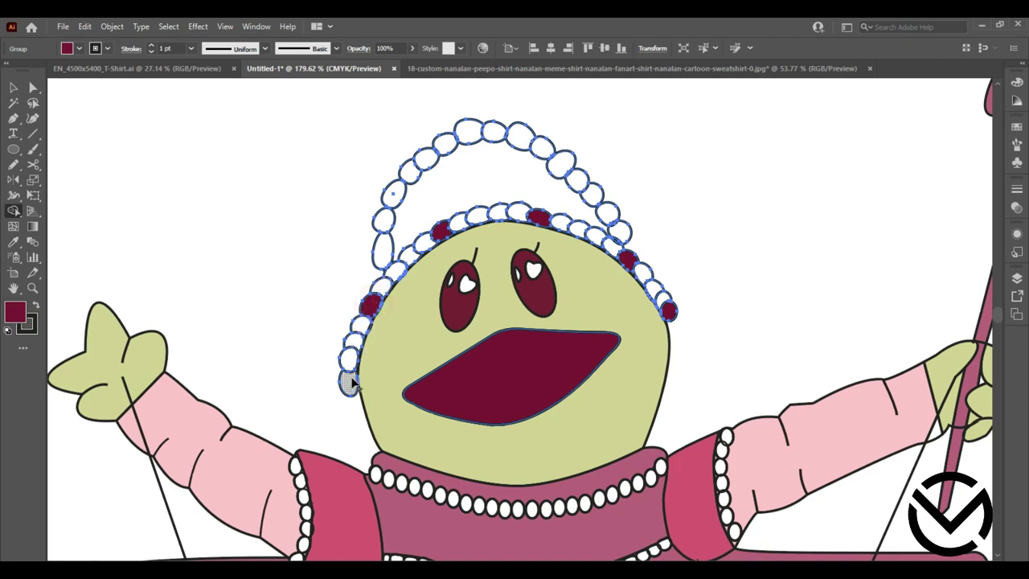
click(608, 213)
click(543, 146)
click(444, 143)
click(383, 219)
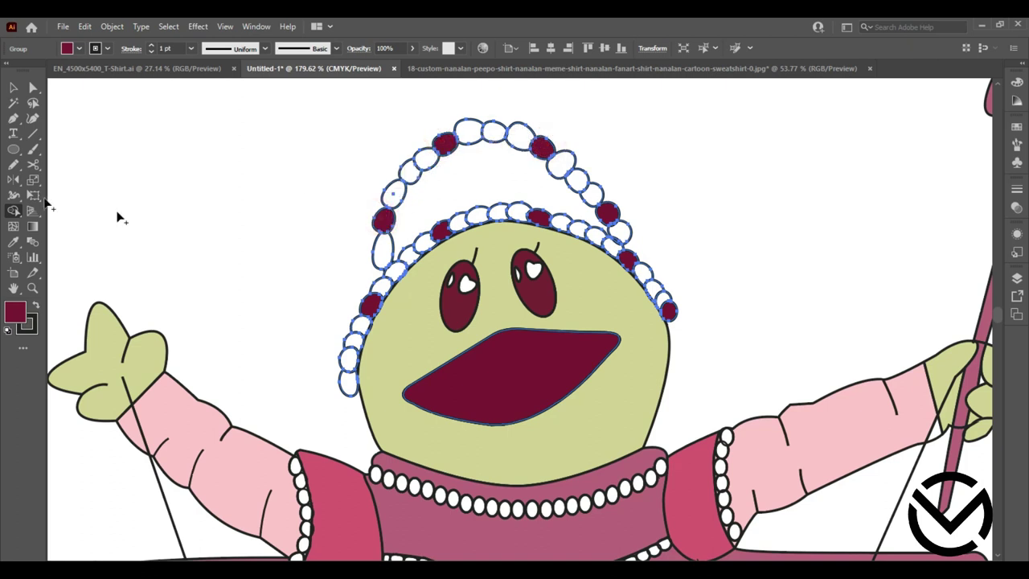
drag(14, 212, 43, 223)
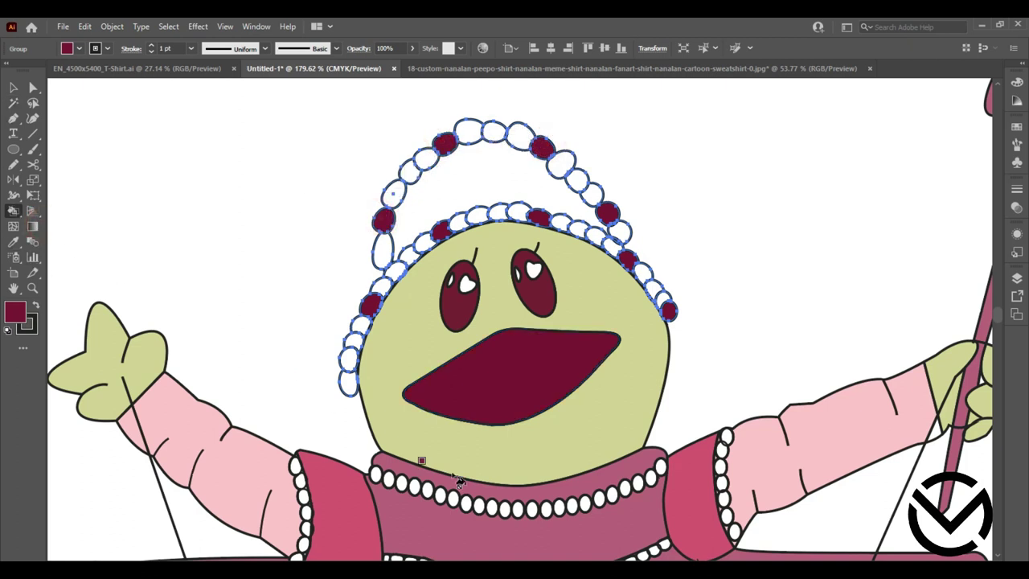
Pick up the sleeve cuff's pink and fill nine more tiara pearls with it.
alt+click(693, 502)
drag(14, 211, 48, 209)
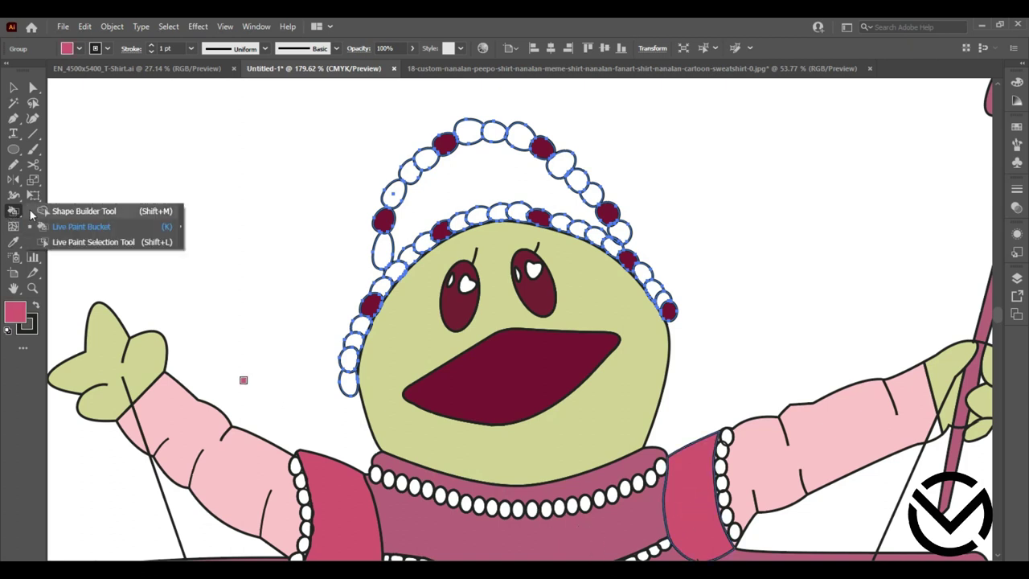
click(666, 305)
click(612, 245)
click(519, 211)
click(423, 241)
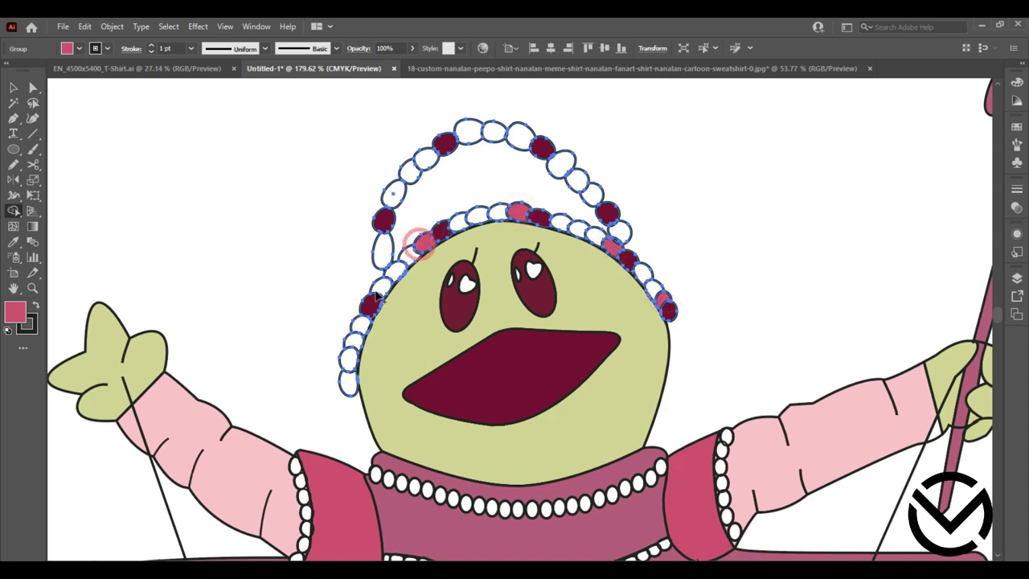
click(360, 325)
click(383, 247)
click(426, 159)
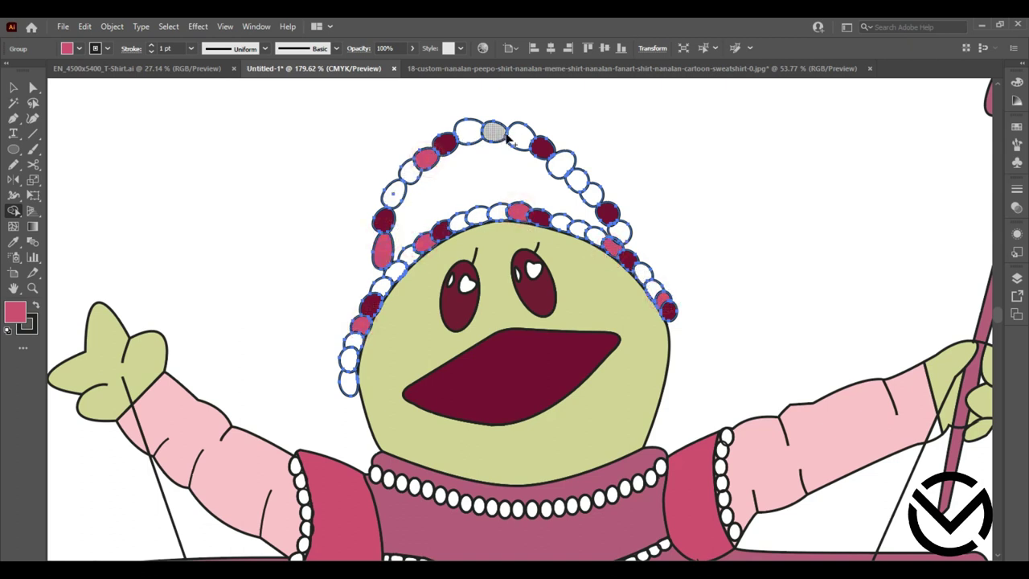
click(519, 135)
click(592, 194)
Fill seven more white tiara beads dark pink across both strands.
drag(13, 210, 89, 225)
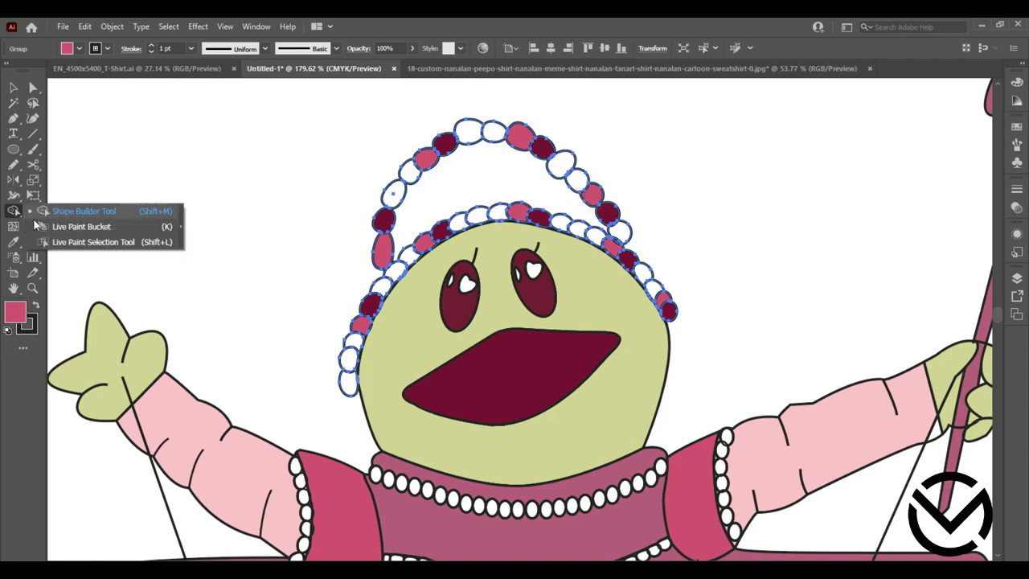
drag(13, 211, 80, 208)
click(652, 290)
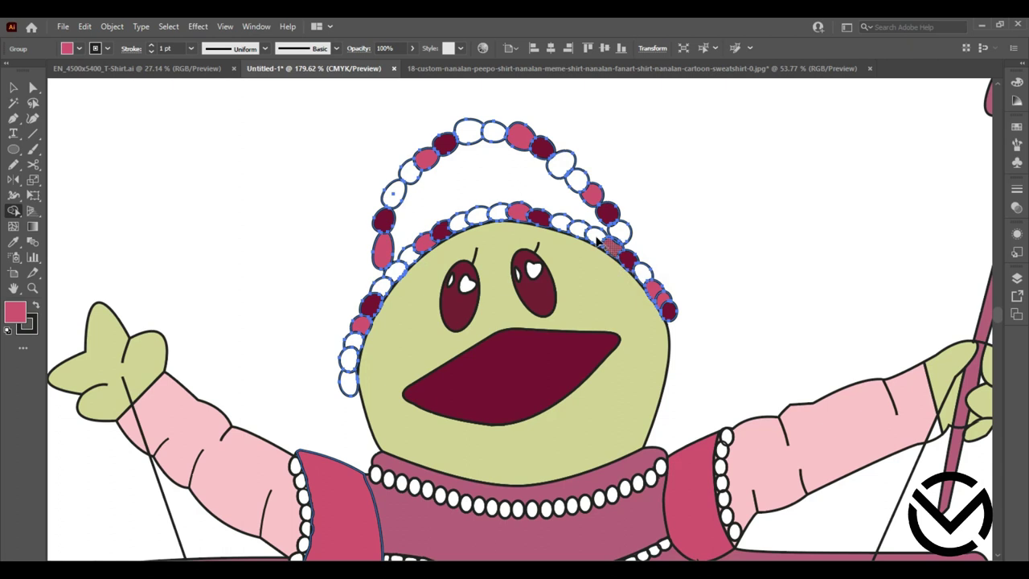
click(594, 234)
click(498, 213)
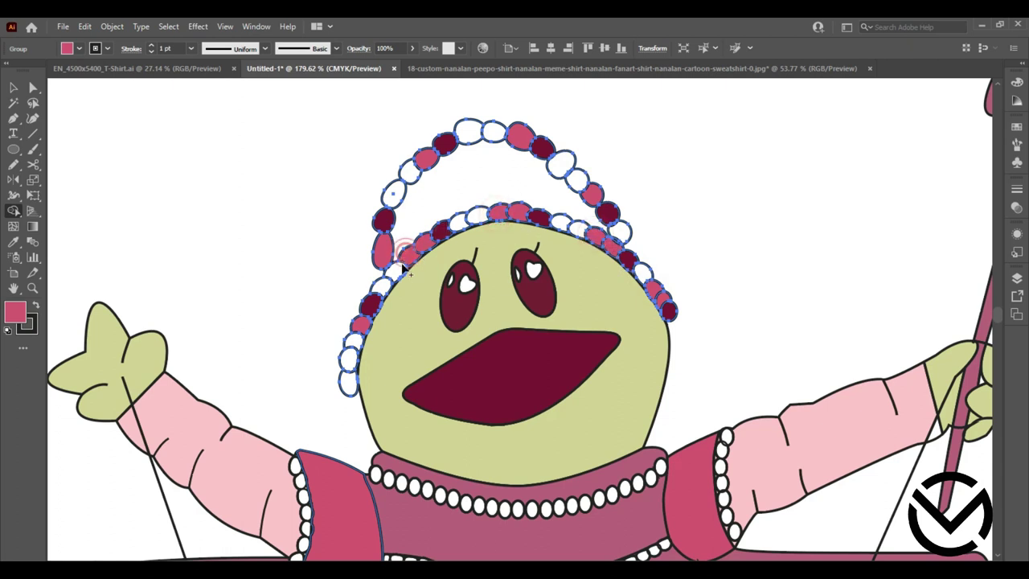
click(352, 342)
click(410, 172)
click(494, 131)
click(575, 179)
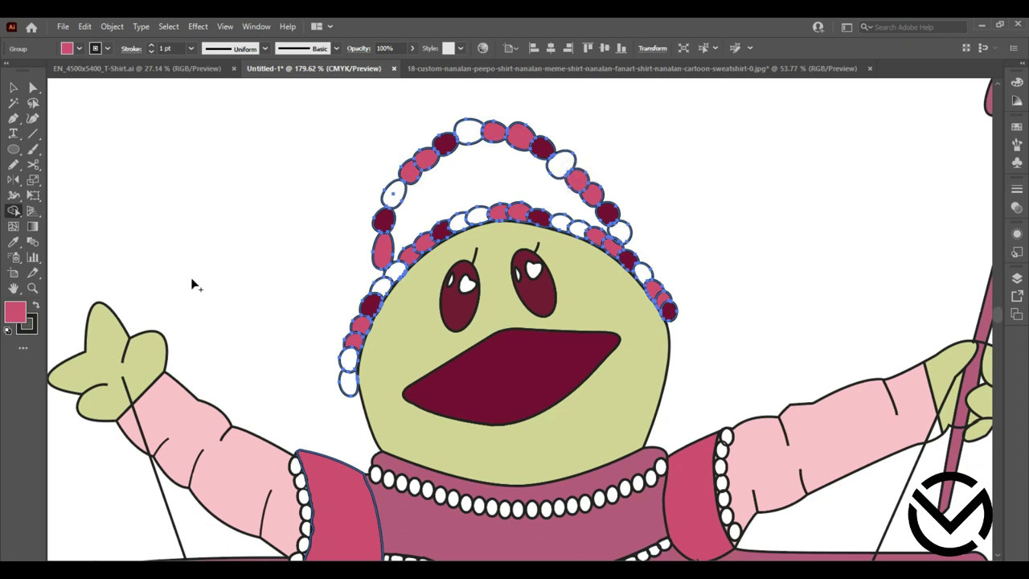
Switch to the Live Paint Bucket and sample the sleeve's light pink.
click(14, 210)
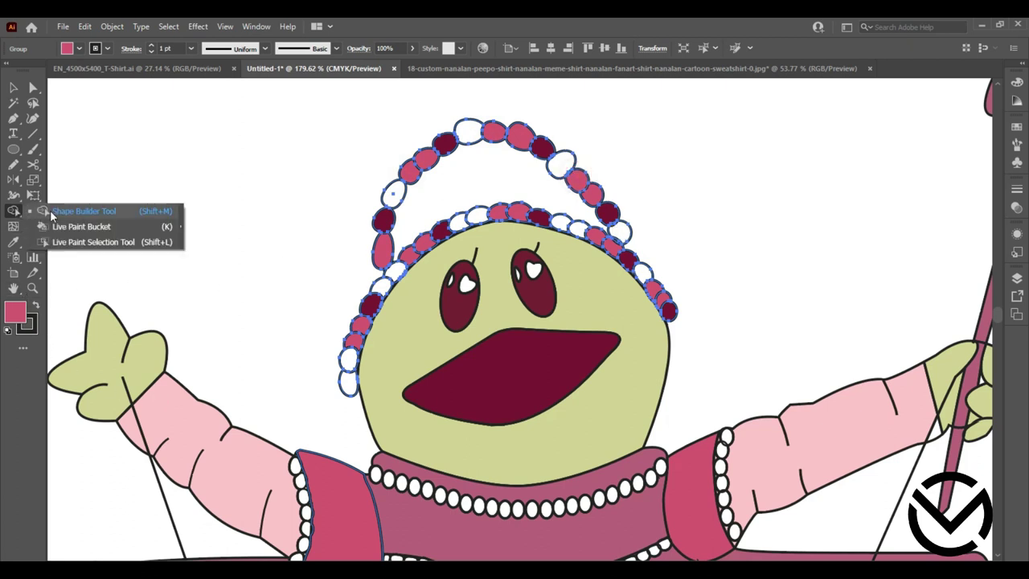
click(81, 225)
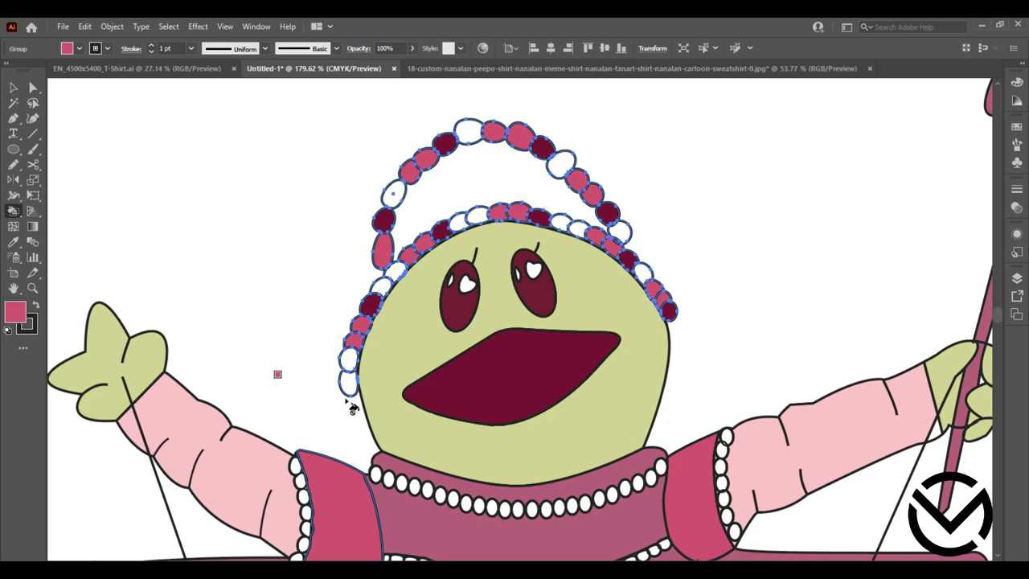
alt+click(254, 471)
Fill nine white tiara beads with the light pink.
click(14, 211)
click(67, 216)
click(643, 273)
click(577, 232)
click(476, 216)
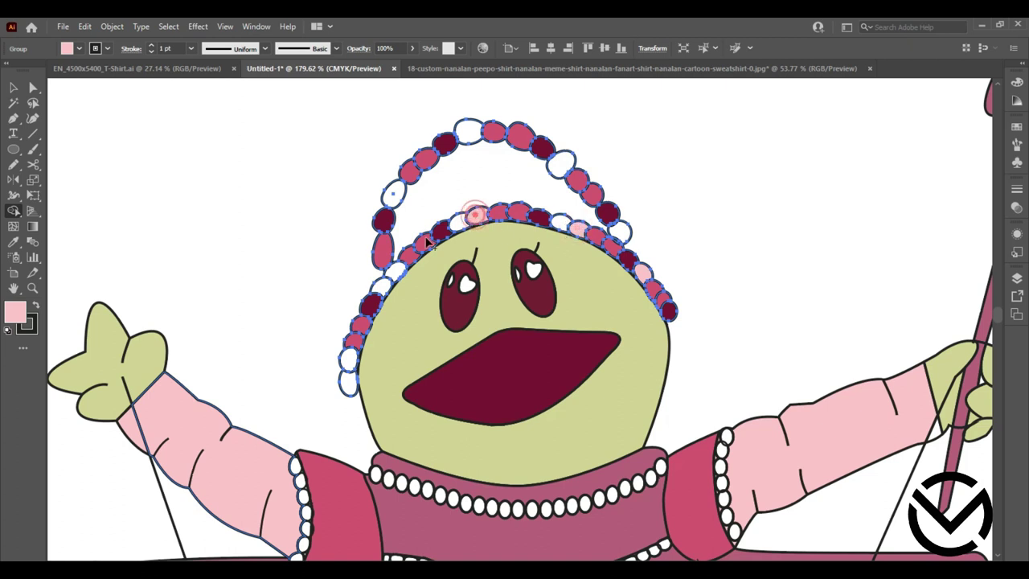
click(395, 272)
click(348, 359)
click(393, 193)
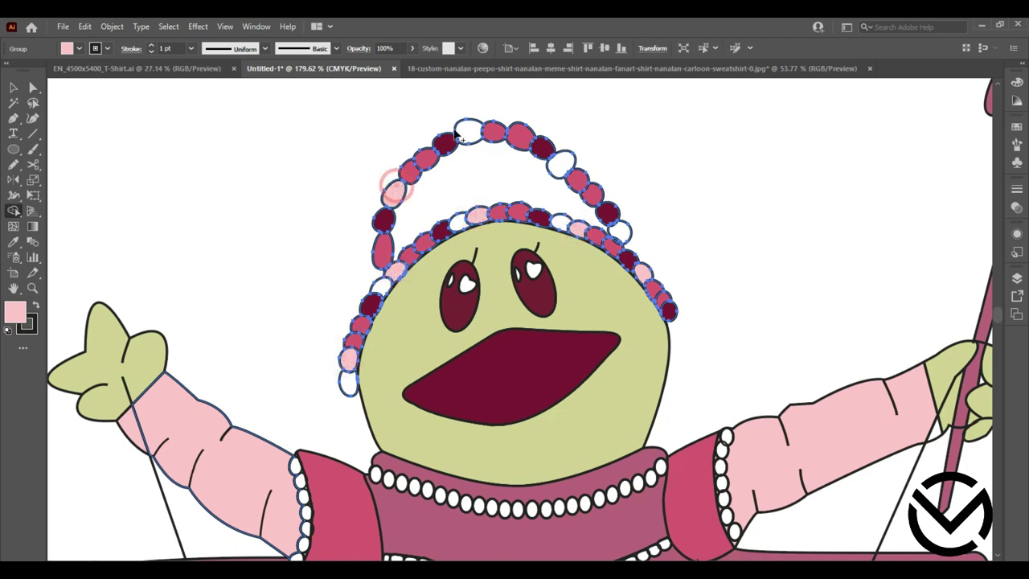
click(468, 130)
click(561, 163)
click(616, 230)
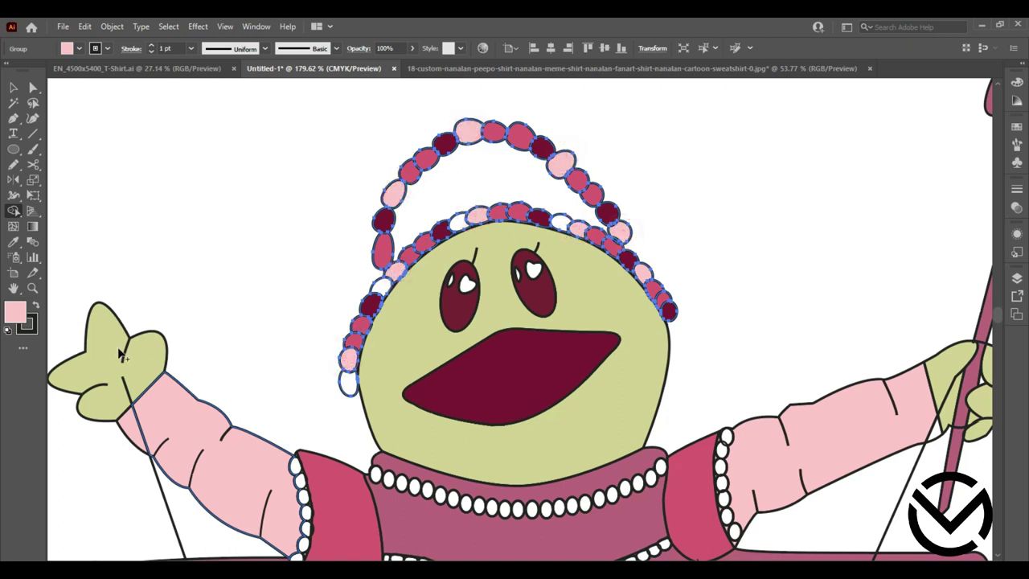
Pick up the glove's olive green and fill the remaining white tiara beads with it.
click(16, 214)
alt+click(95, 346)
click(16, 214)
click(80, 226)
click(348, 384)
click(394, 271)
click(458, 217)
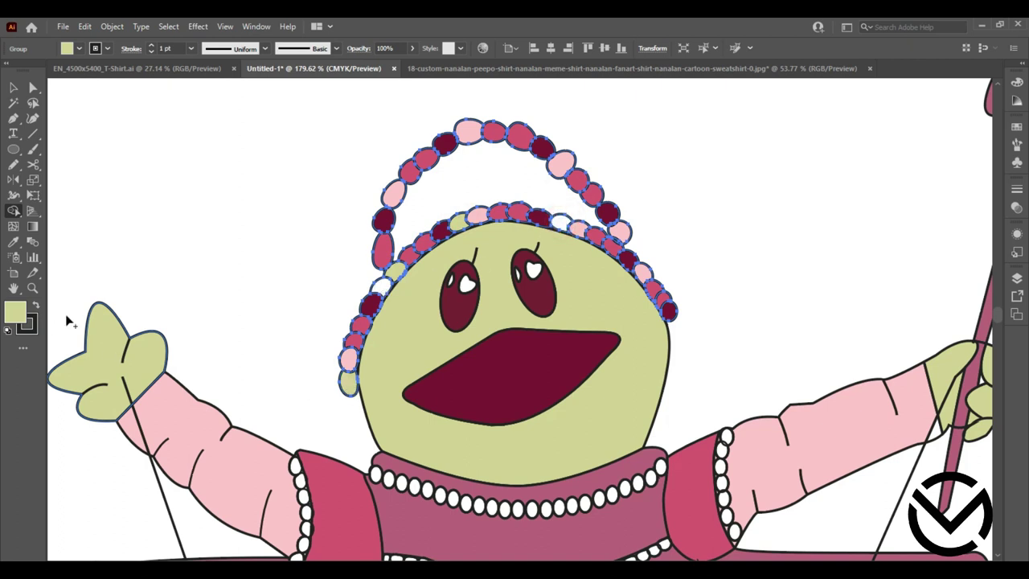
click(377, 283)
click(561, 222)
Sample the arm's light pink, then switch to Live Paint Selection.
drag(13, 211, 48, 223)
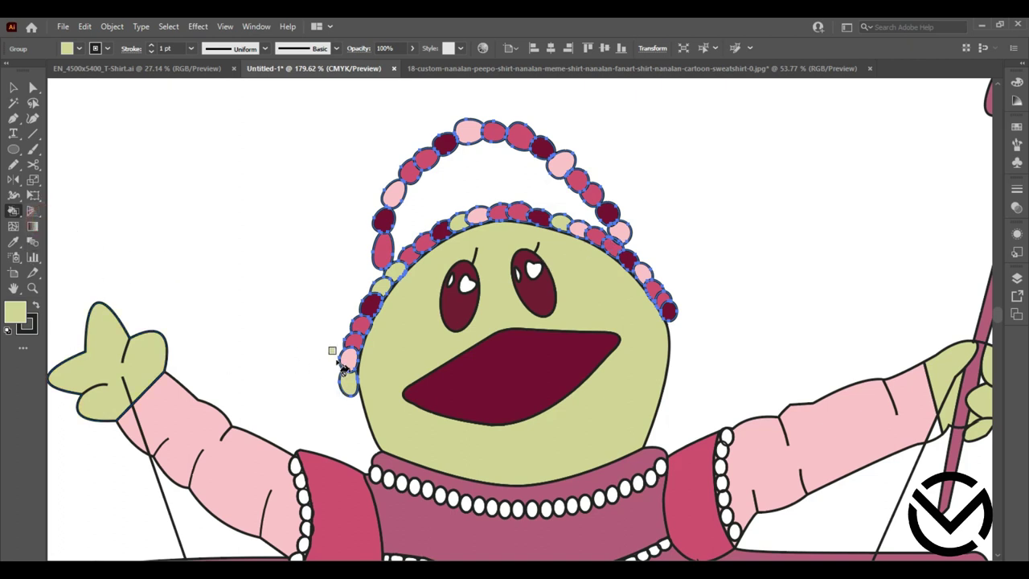
alt+click(219, 459)
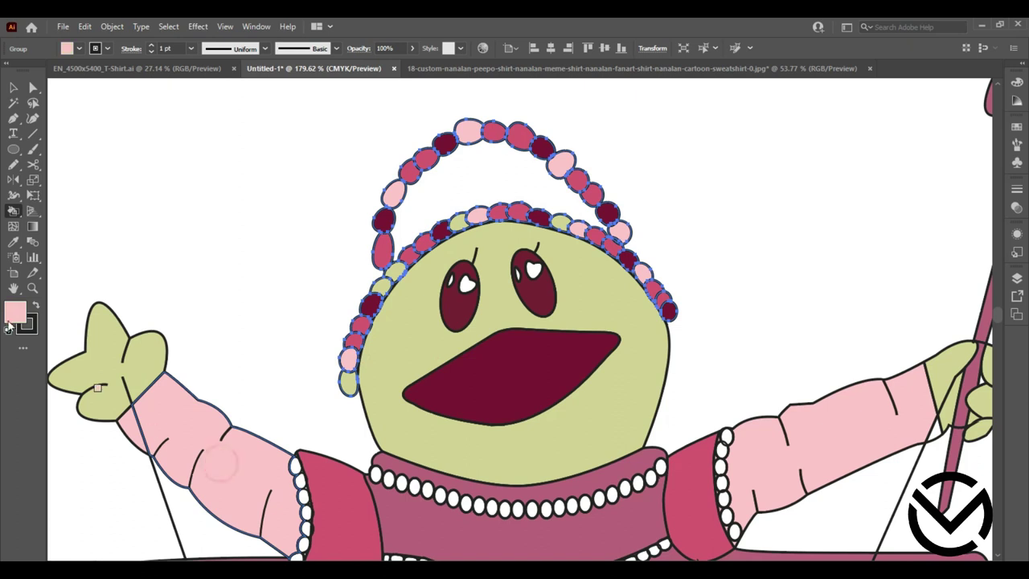
drag(12, 216, 49, 225)
Deselect the beads, zoom out to both designs, and sample the reference dress pink.
key(v)
click(185, 147)
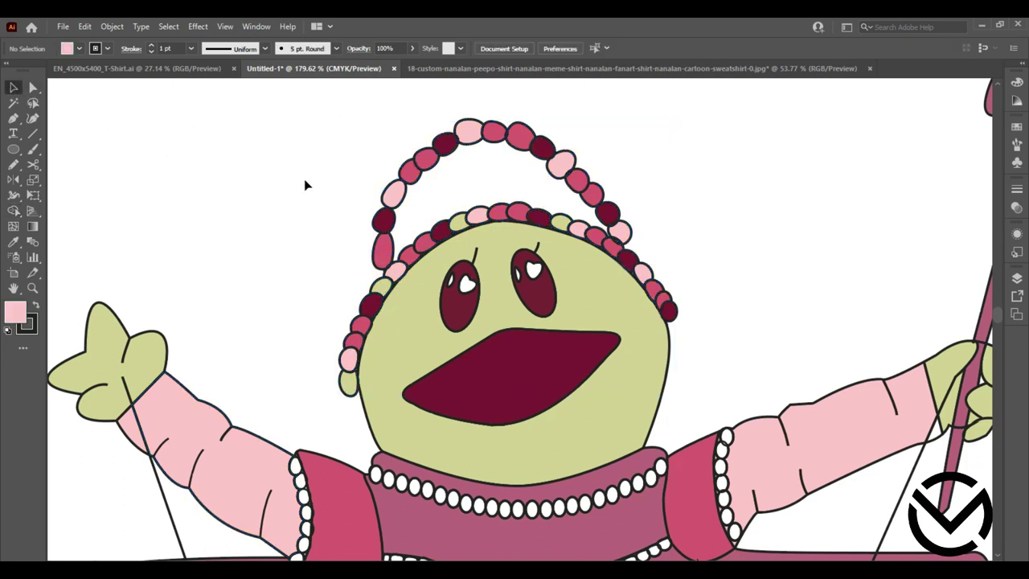
key(z)
mouse_move(804, 337)
mouse_down()
mouse_move(735, 438)
mouse_move(647, 397)
mouse_up()
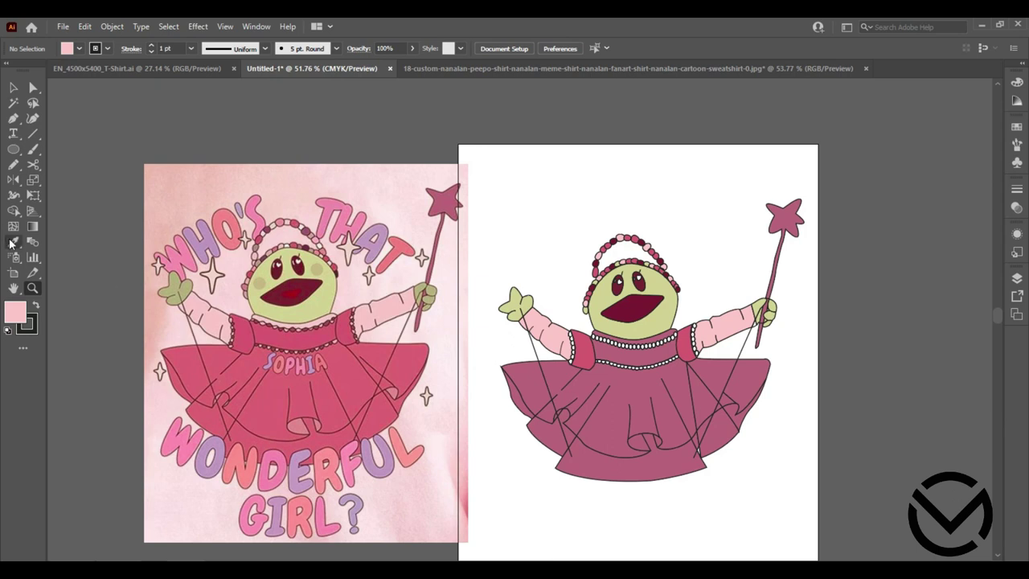
drag(13, 210, 56, 225)
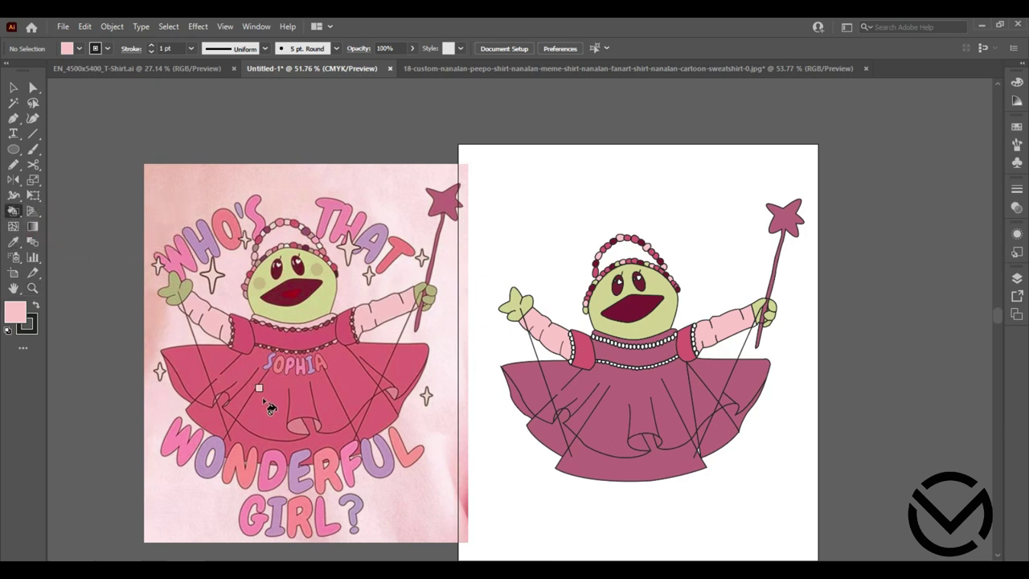
alt+click(271, 404)
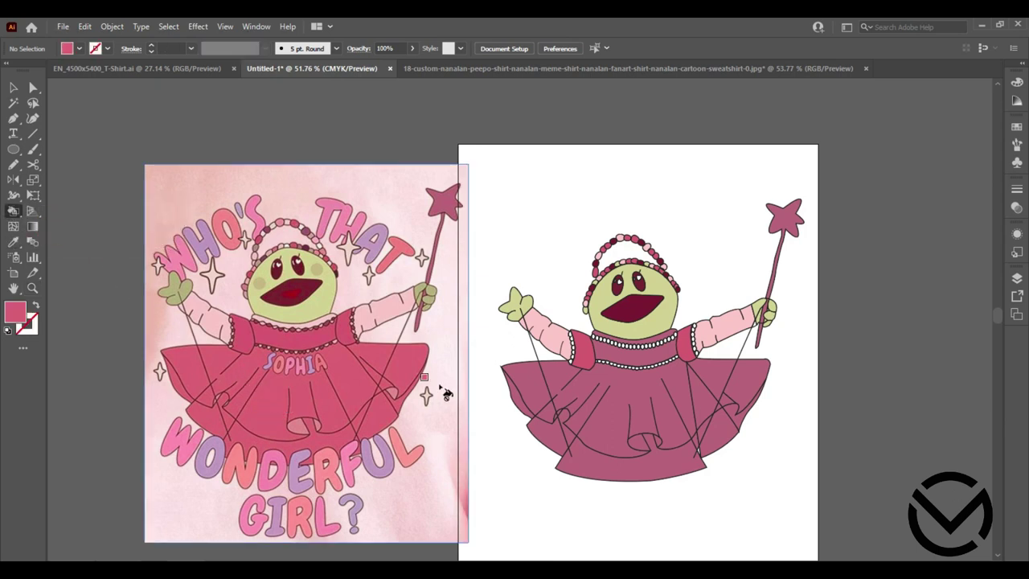
Select all and Shape Builder-merge the skirt regions into one dress-pink fill.
drag(11, 209, 48, 208)
key(ctrl+a)
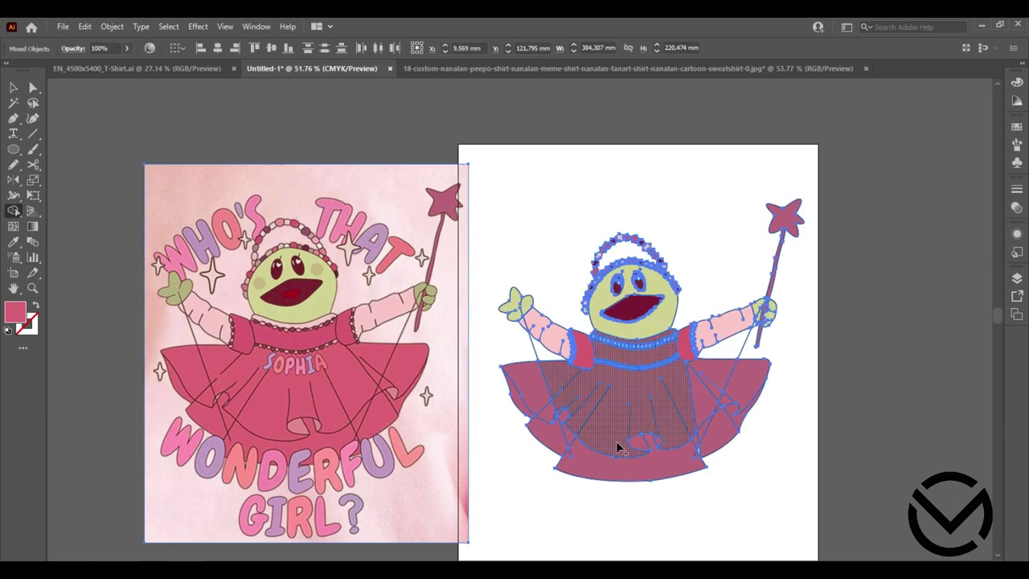
click(599, 467)
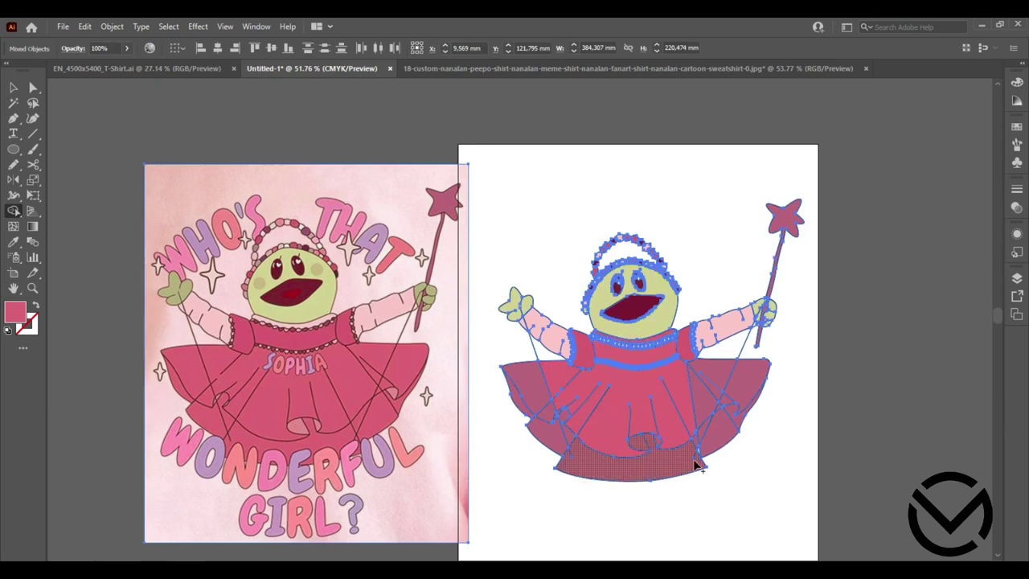
click(717, 409)
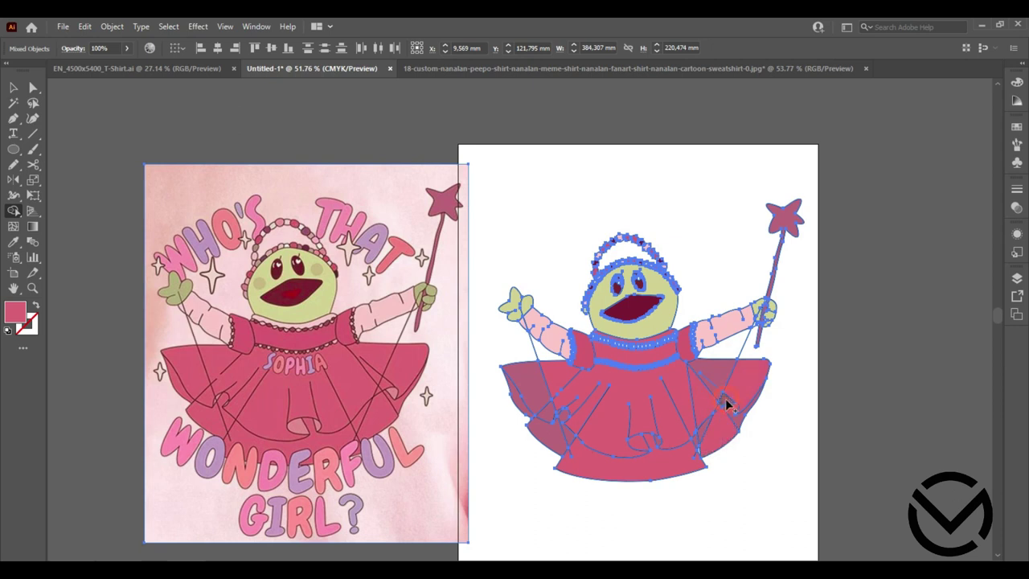
drag(743, 419, 575, 456)
click(550, 409)
Deselect the artwork and zoom in on the fairy's face.
click(14, 86)
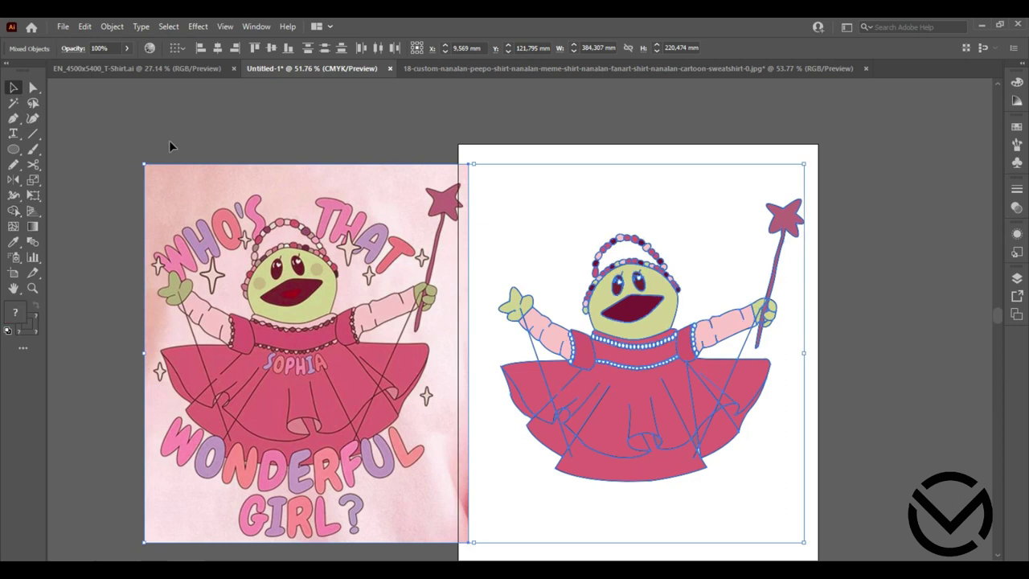
click(712, 258)
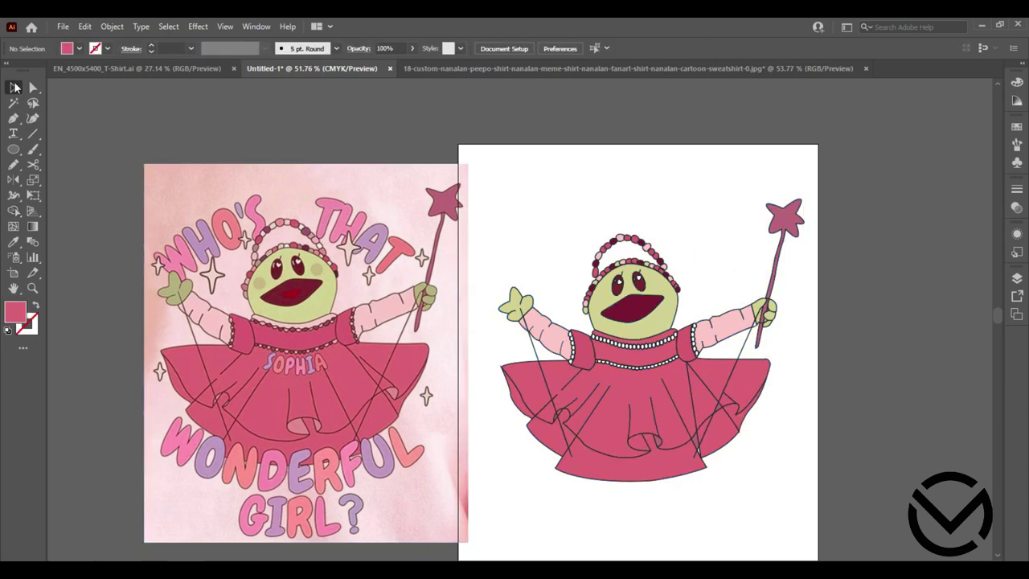
key(z)
click(710, 307)
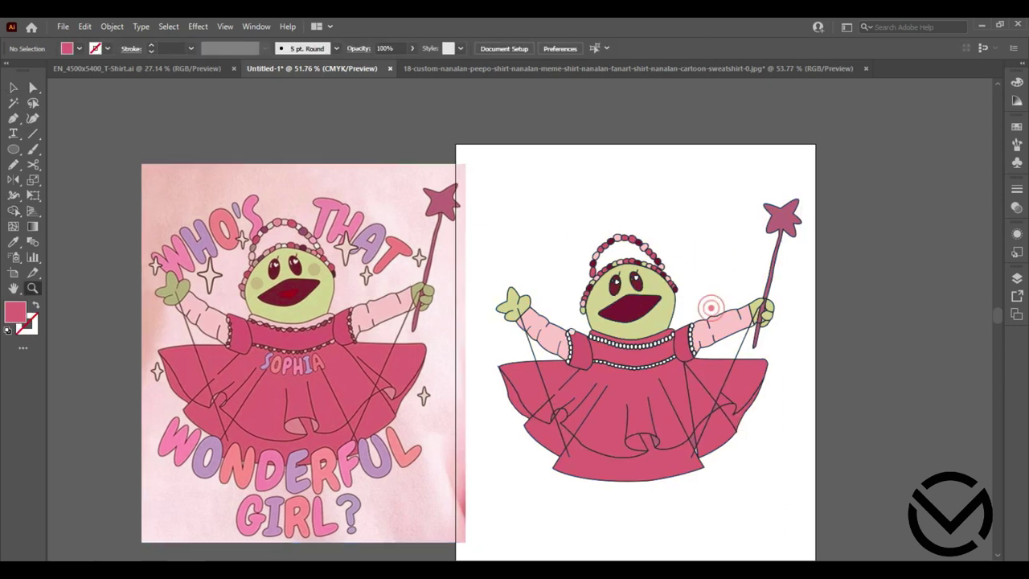
drag(711, 307, 579, 319)
scroll(483, 346, up, 1)
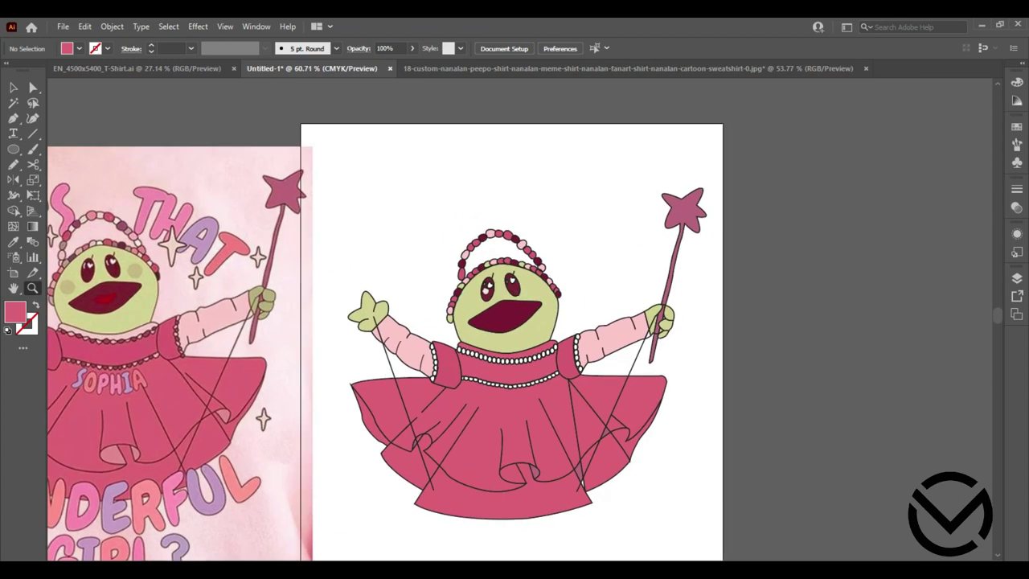
scroll(638, 287, up, 2)
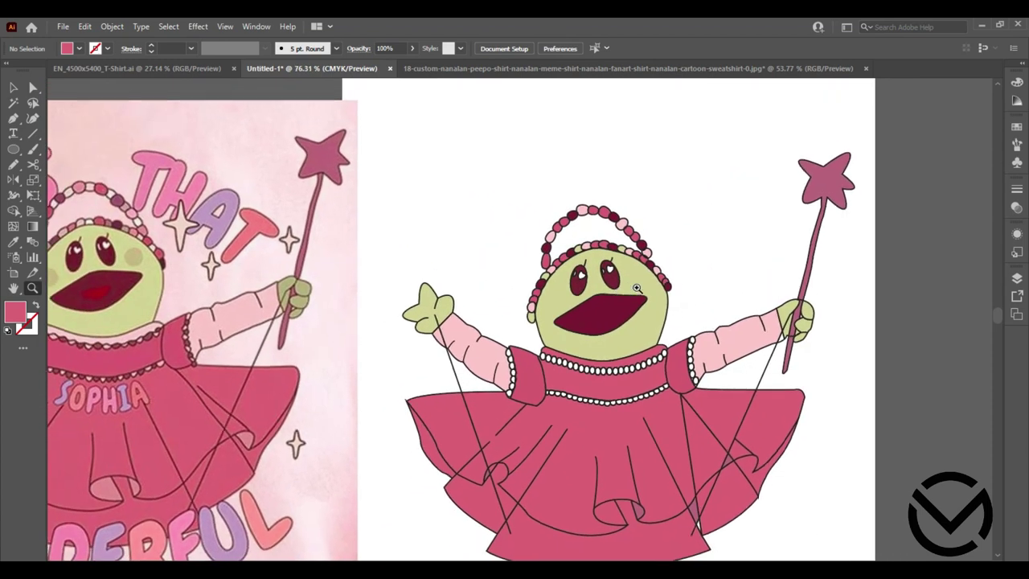
scroll(572, 286, up, 5)
Draw a pink circle on the left cheek and lower its opacity.
click(13, 148)
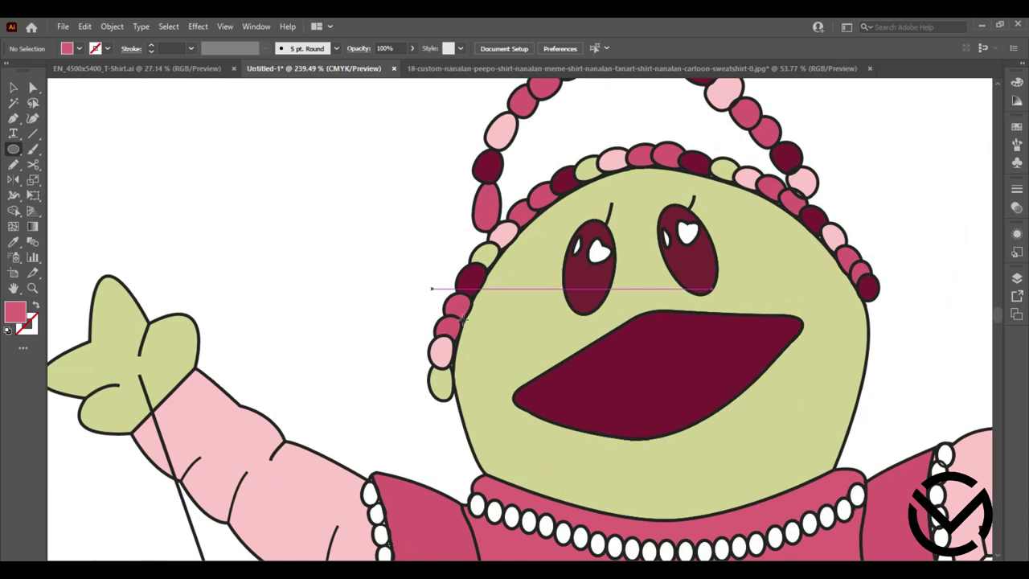
drag(494, 296, 548, 344)
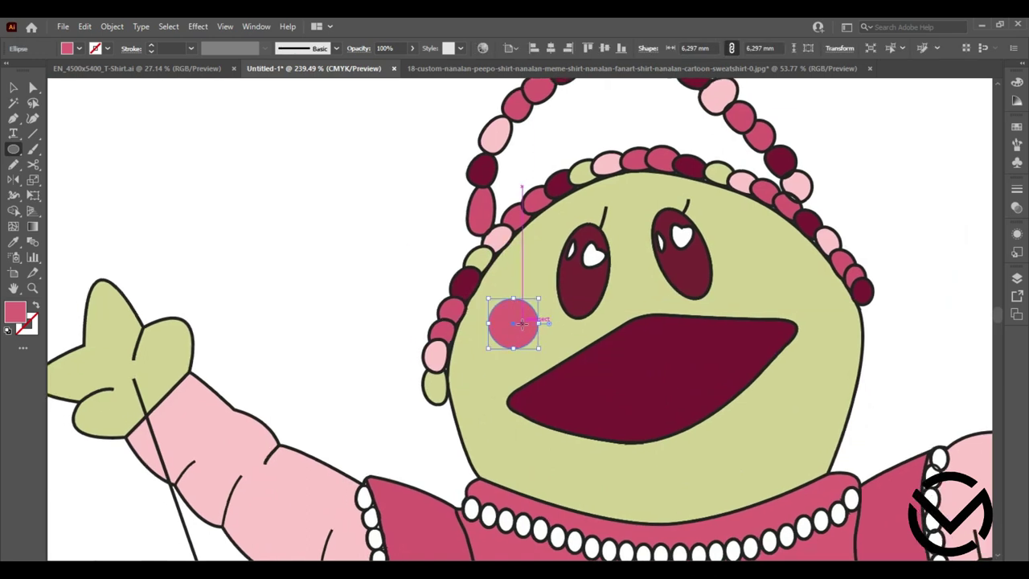
key(v)
drag(527, 331, 522, 335)
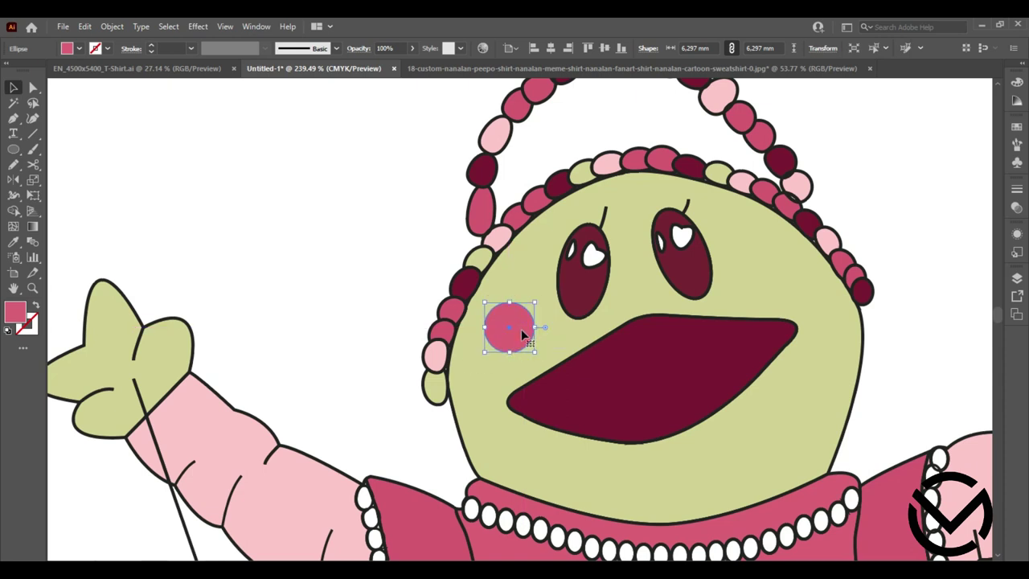
drag(407, 66, 389, 70)
click(387, 278)
Copy the cheek circle onto the right cheek and onto the mouth.
click(504, 335)
drag(504, 335, 779, 288)
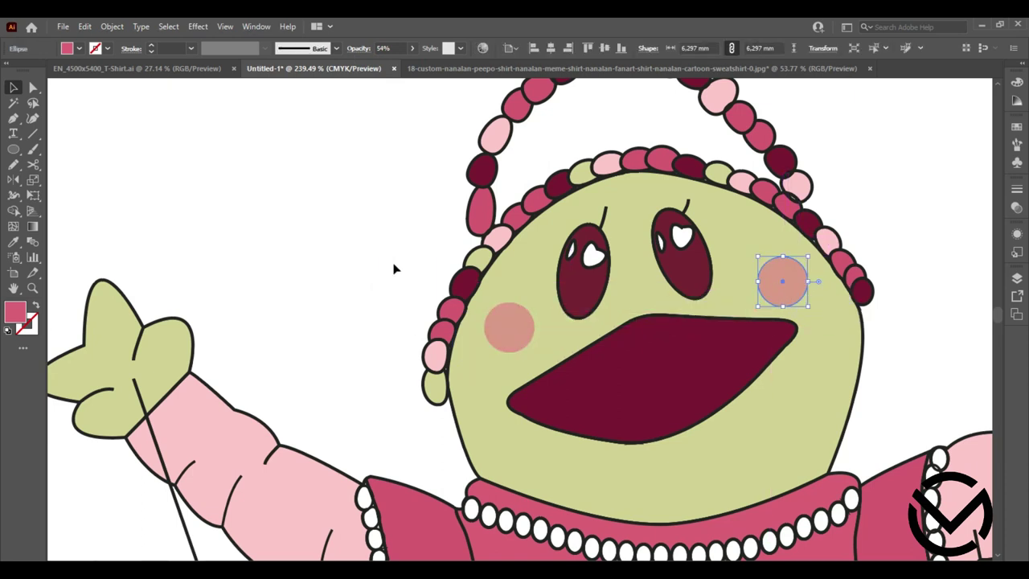
click(344, 252)
click(517, 330)
mouse_move(517, 329)
mouse_down()
mouse_move(691, 388)
mouse_move(723, 373)
mouse_move(674, 386)
mouse_up()
Make the mouth oval red at 23% opacity, deselect, and zoom out beside the reference.
scroll(335, 345, left, 10)
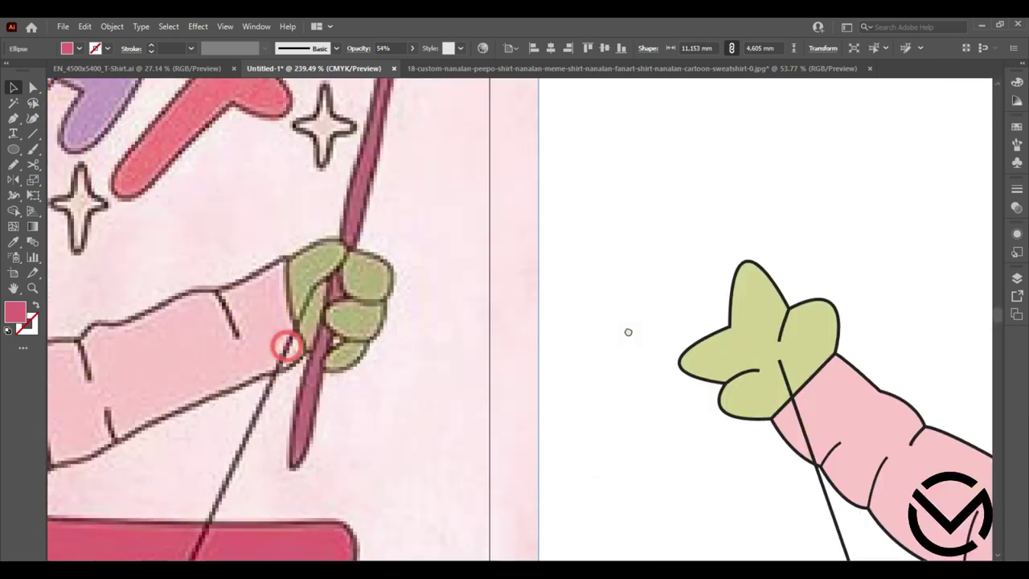
scroll(241, 234, left, 3)
scroll(117, 209, right, 3)
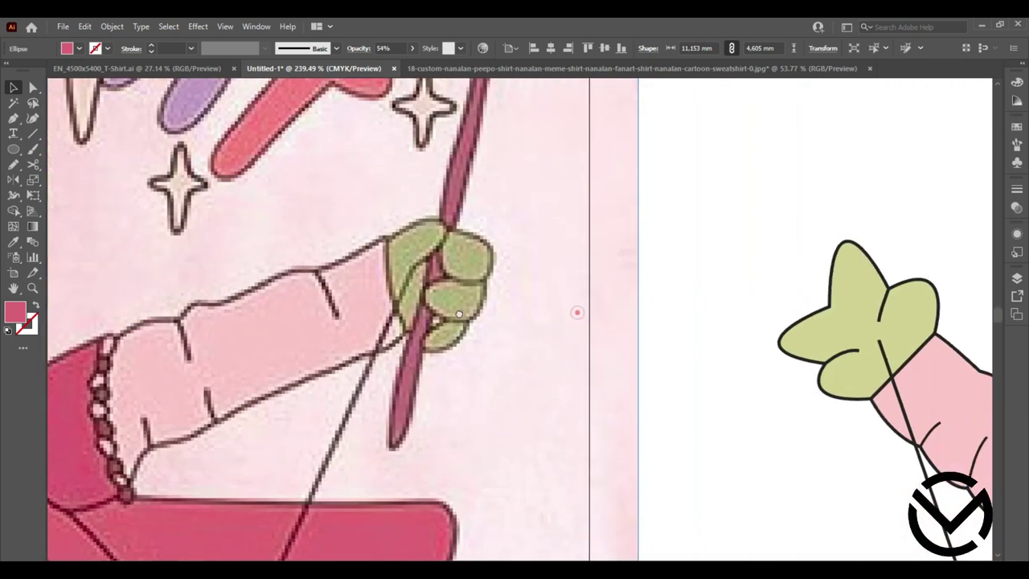
scroll(574, 310, right, 5)
scroll(620, 354, right, 5)
scroll(748, 374, right, 5)
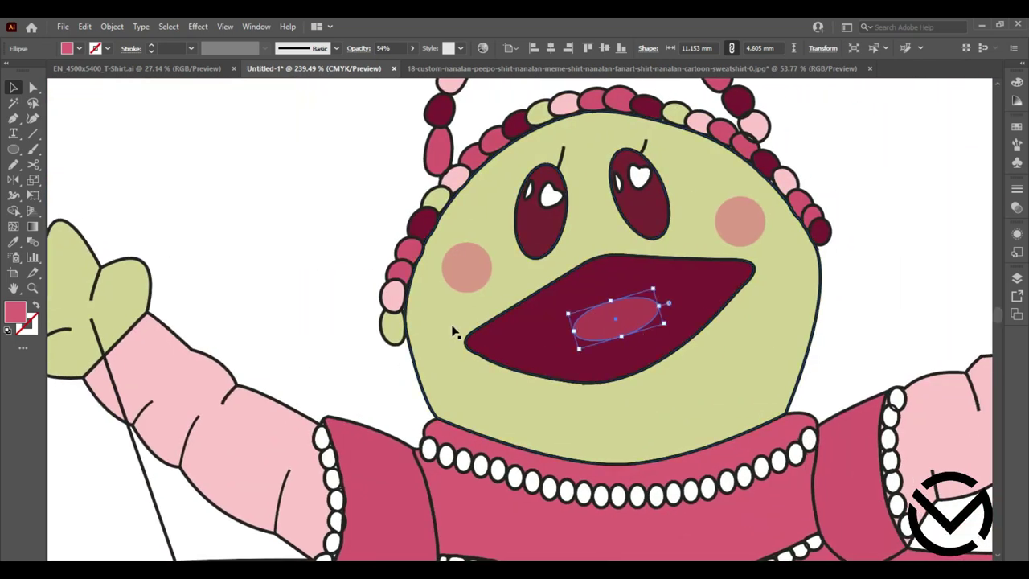
click(1016, 127)
click(893, 161)
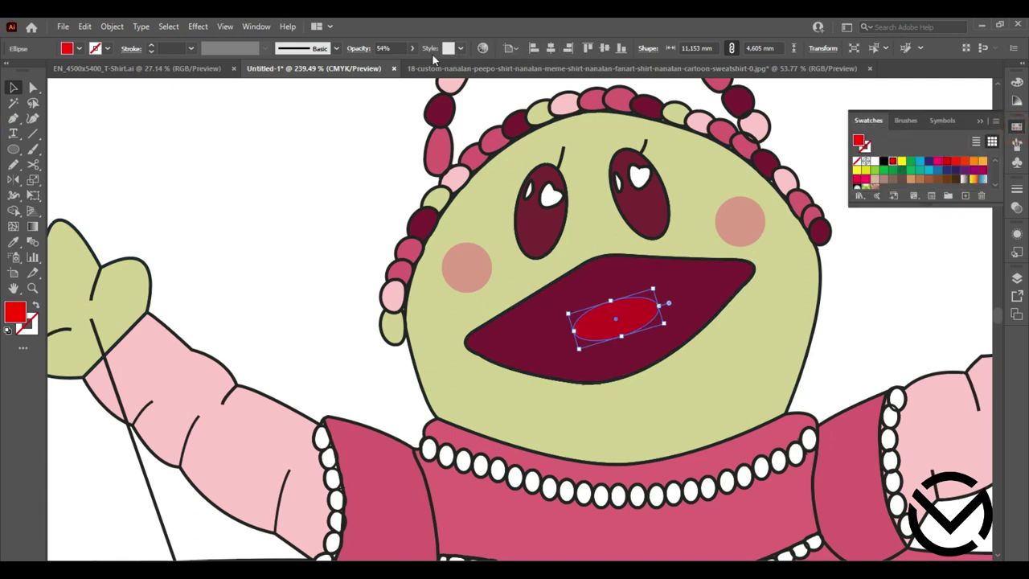
click(385, 64)
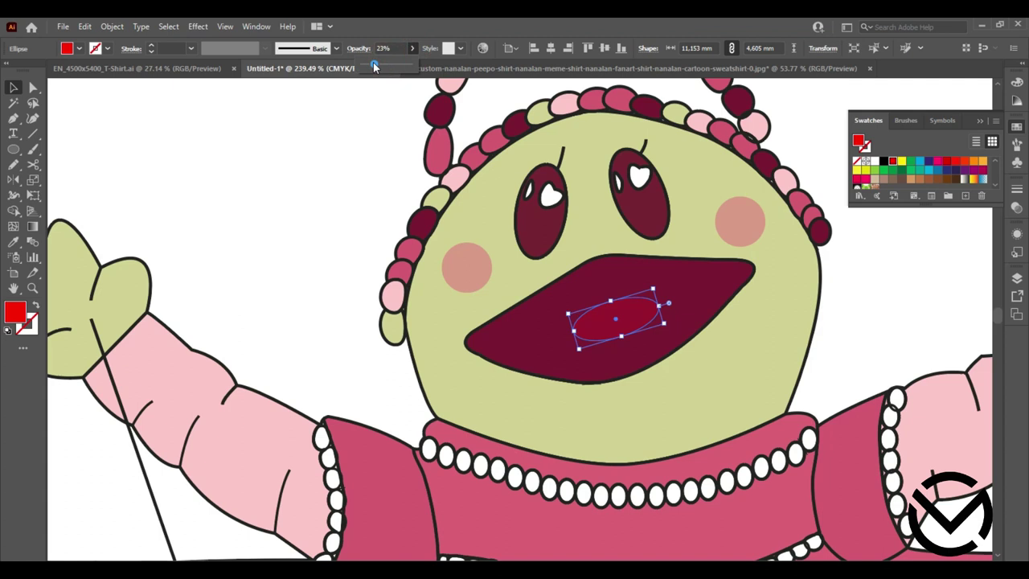
click(368, 84)
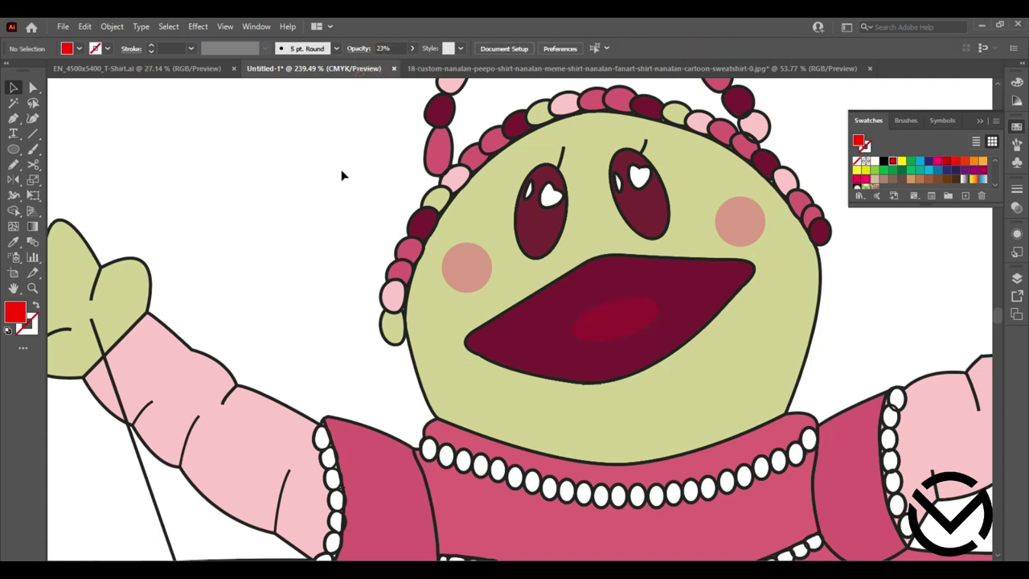
key(z)
drag(677, 284, 414, 297)
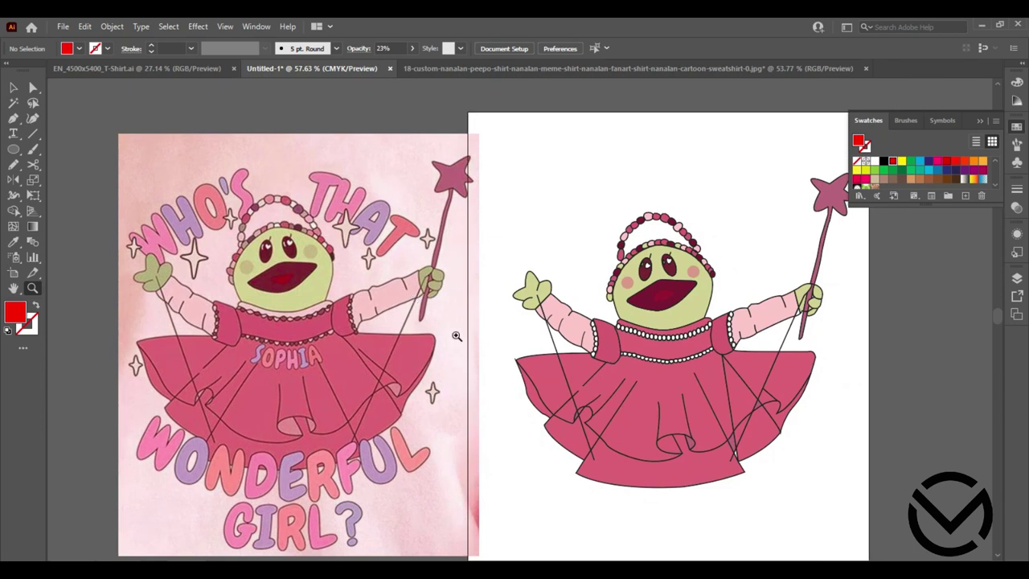
Zoom in on the skirt and sample the sleeve's light pink with the Eyedropper.
scroll(579, 394, down, 2)
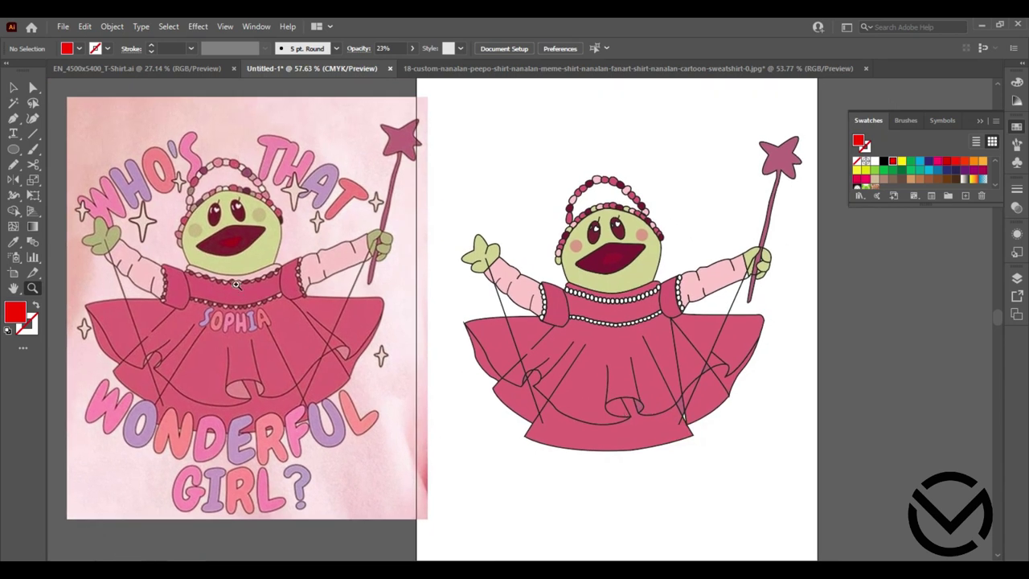
mouse_move(653, 439)
mouse_down()
mouse_move(579, 424)
mouse_move(753, 384)
mouse_up()
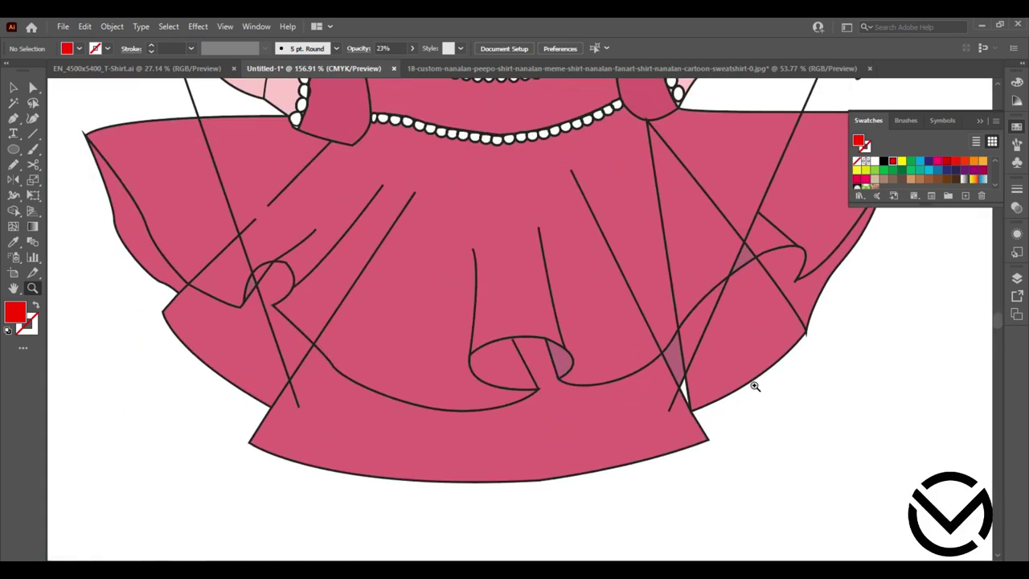
click(14, 241)
scroll(329, 238, up, 2)
click(14, 244)
click(719, 93)
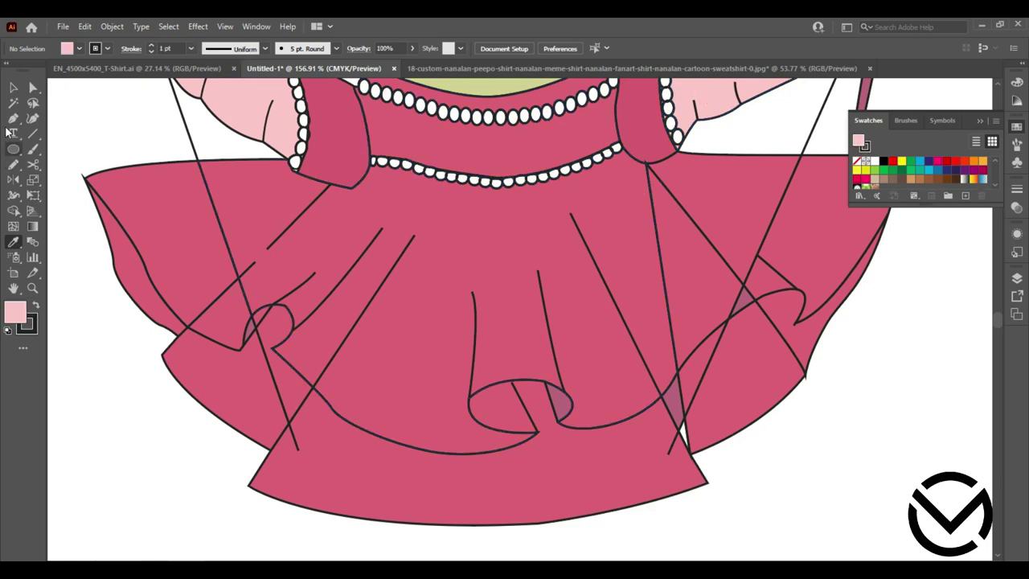
click(13, 88)
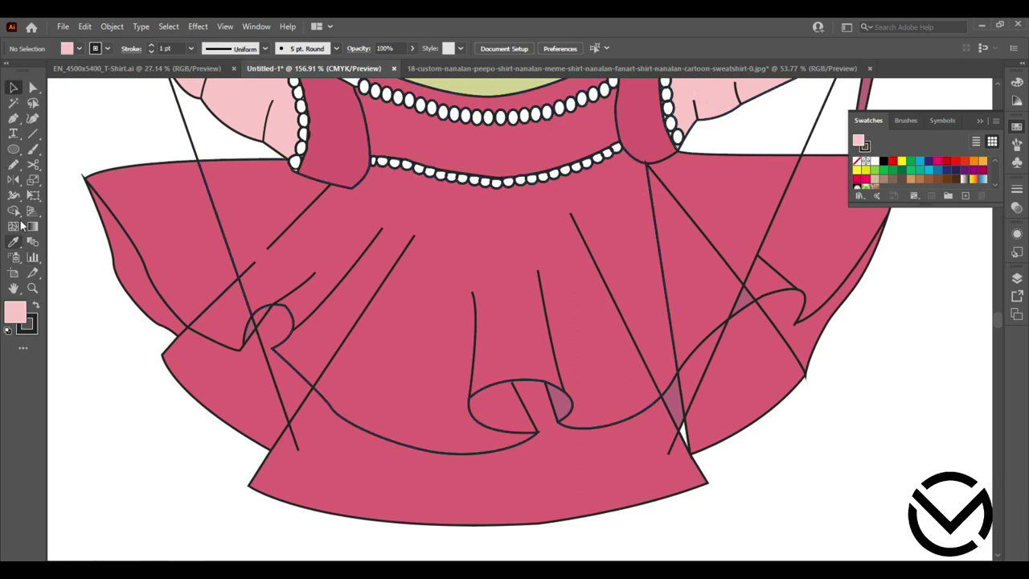
Shape Builder-fill the small central fold wedge light pink, undoing the stray lower-left skirt fill.
click(12, 211)
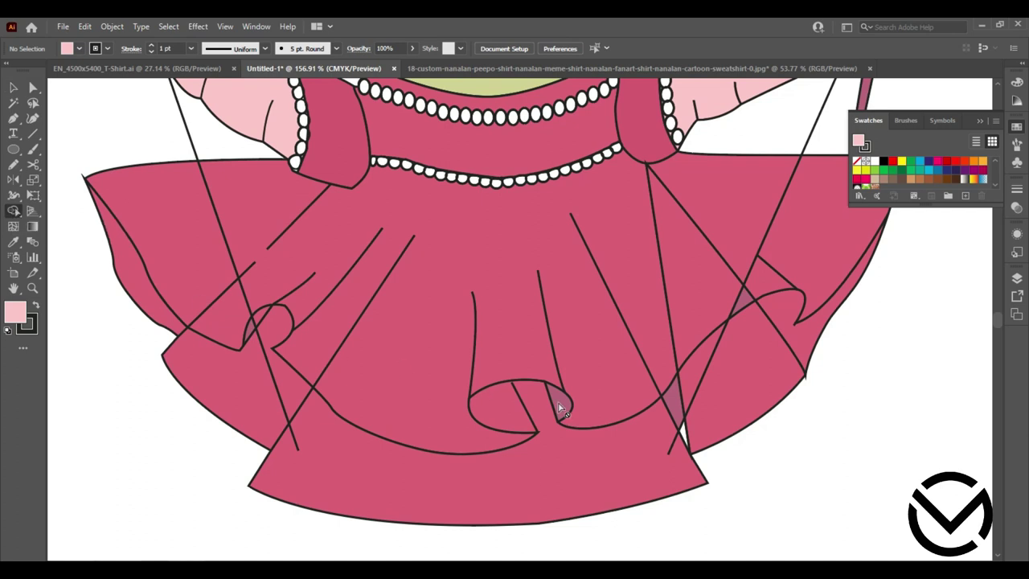
key(ctrl+a)
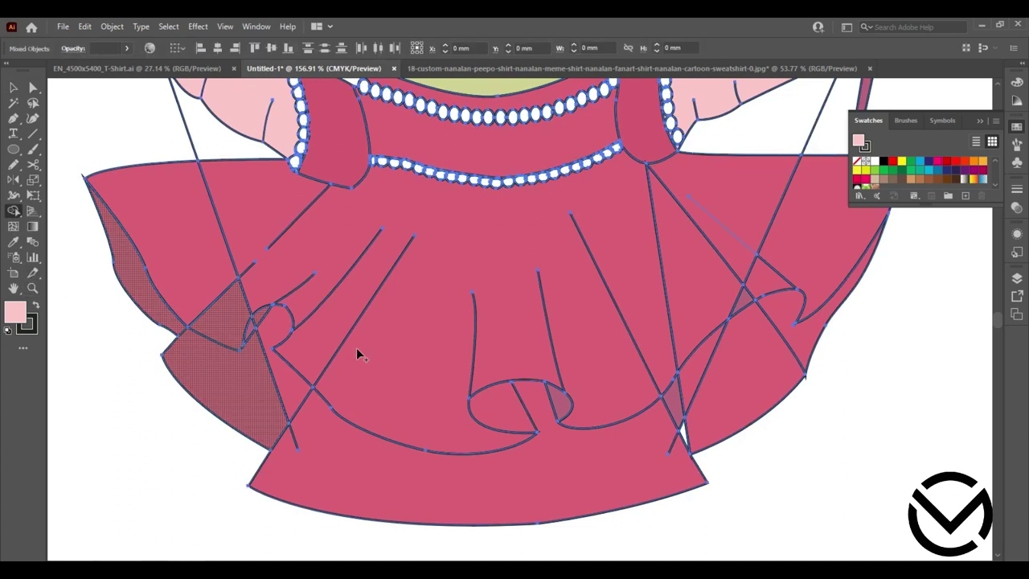
click(561, 405)
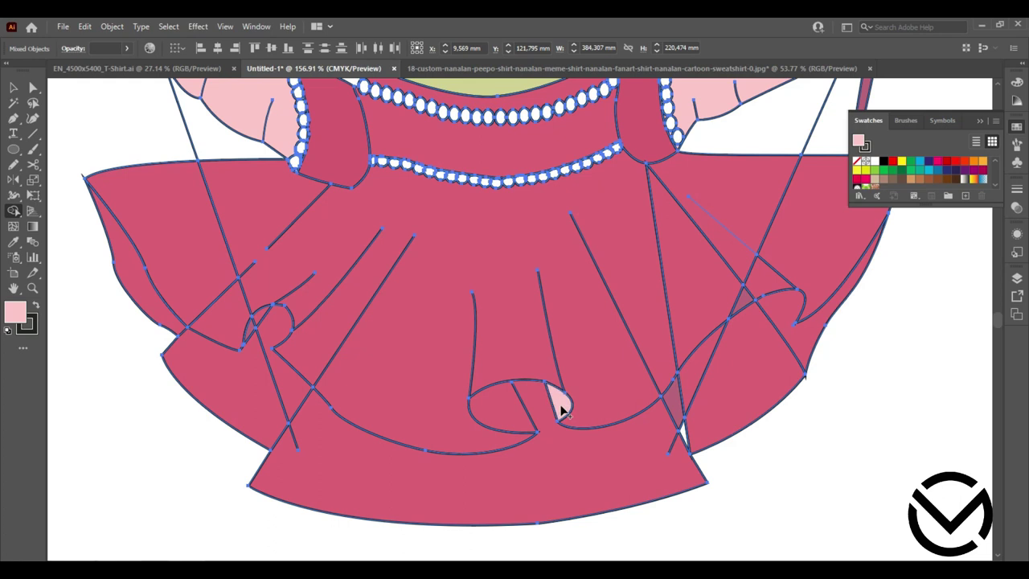
click(259, 330)
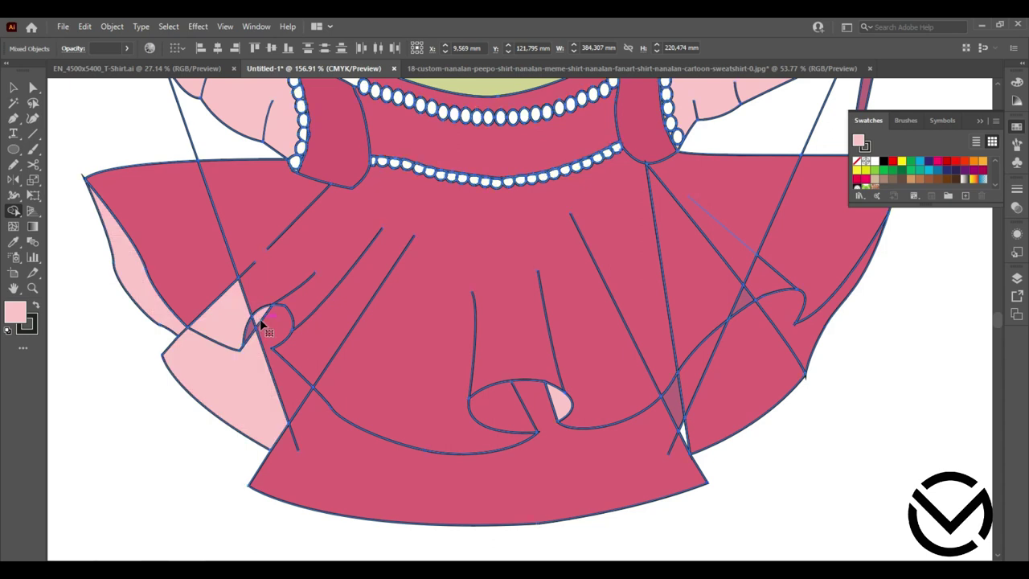
key(ctrl+z)
click(13, 87)
key(ctrl+shift+a)
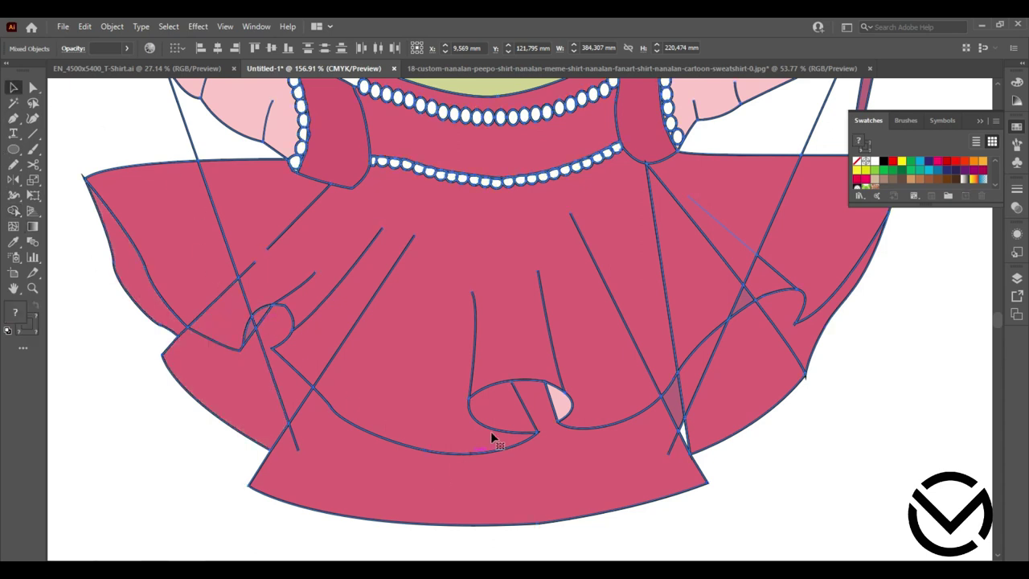
scroll(502, 412, up, 5)
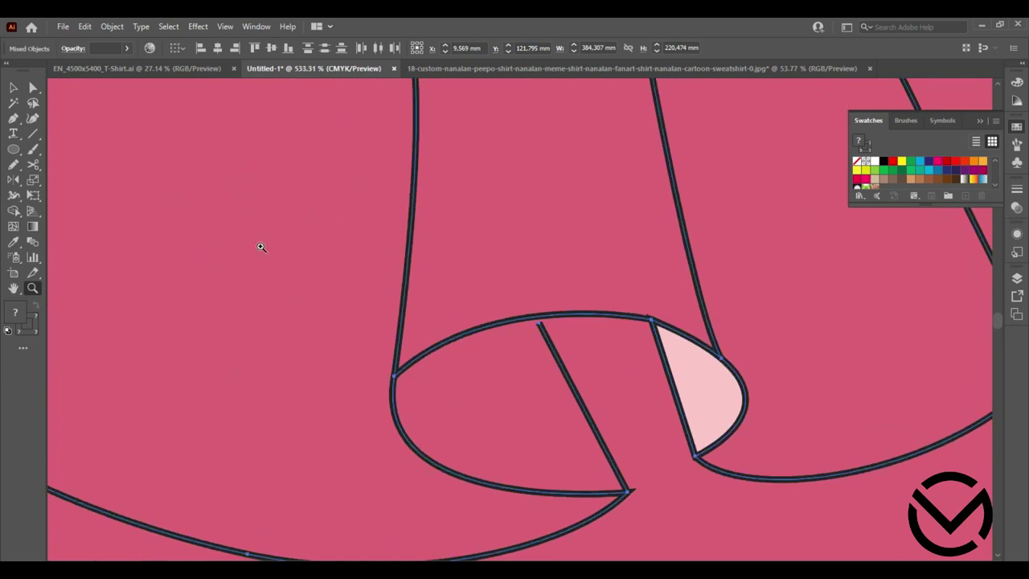
Move the fold's inner line's top anchor onto the oval's edge.
click(32, 88)
mouse_move(539, 324)
mouse_down()
mouse_move(545, 338)
mouse_move(539, 324)
mouse_up()
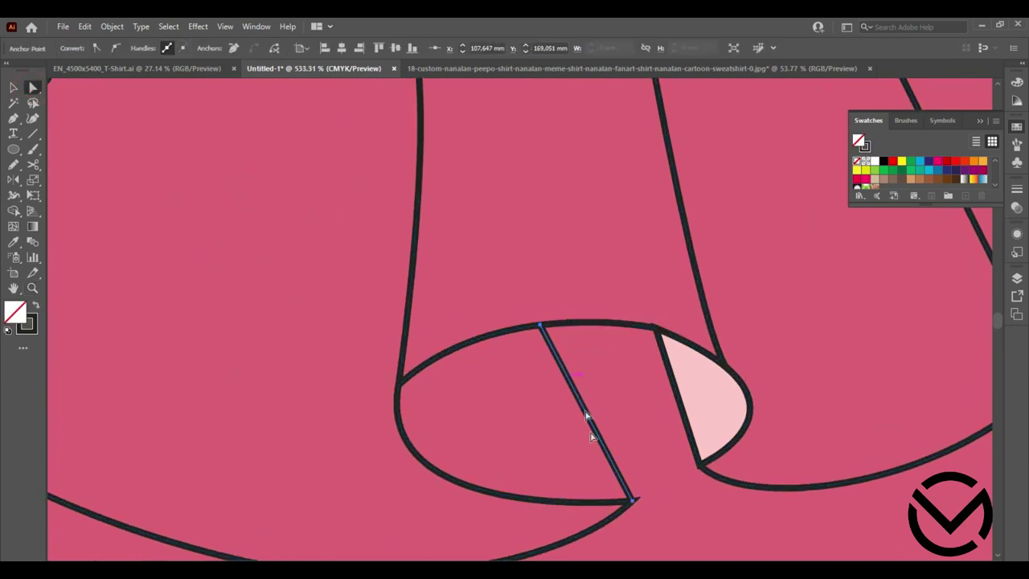
click(15, 211)
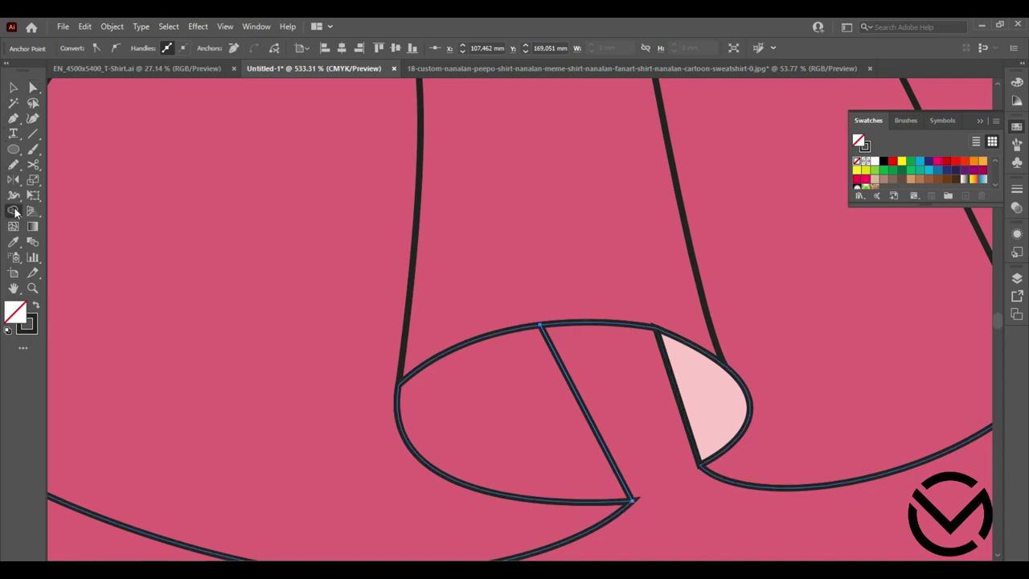
Make the left fold opening its own white shape, undoing a stray pink fill, then zoom out.
key(ctrl+a)
click(515, 416)
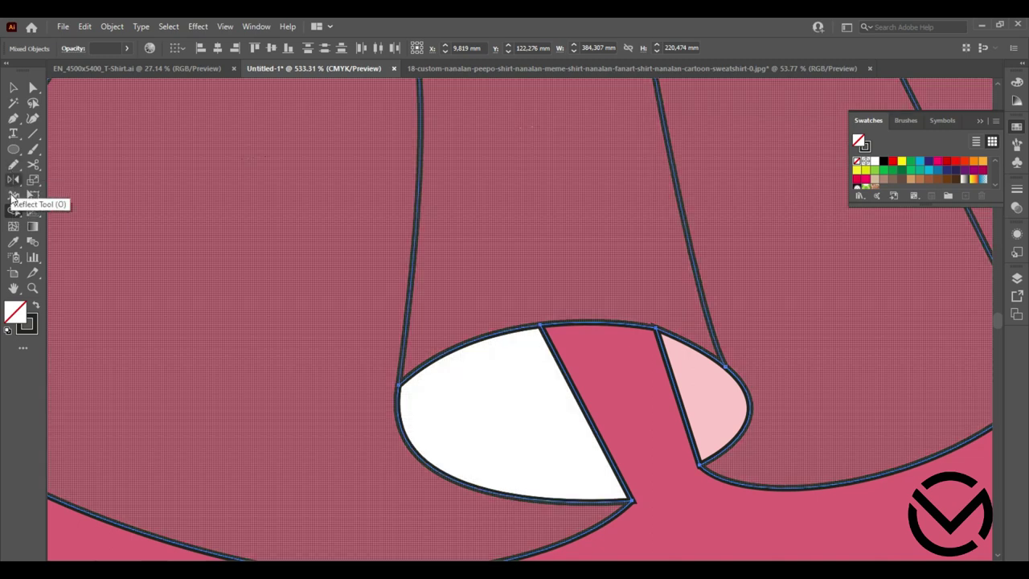
click(12, 241)
click(715, 395)
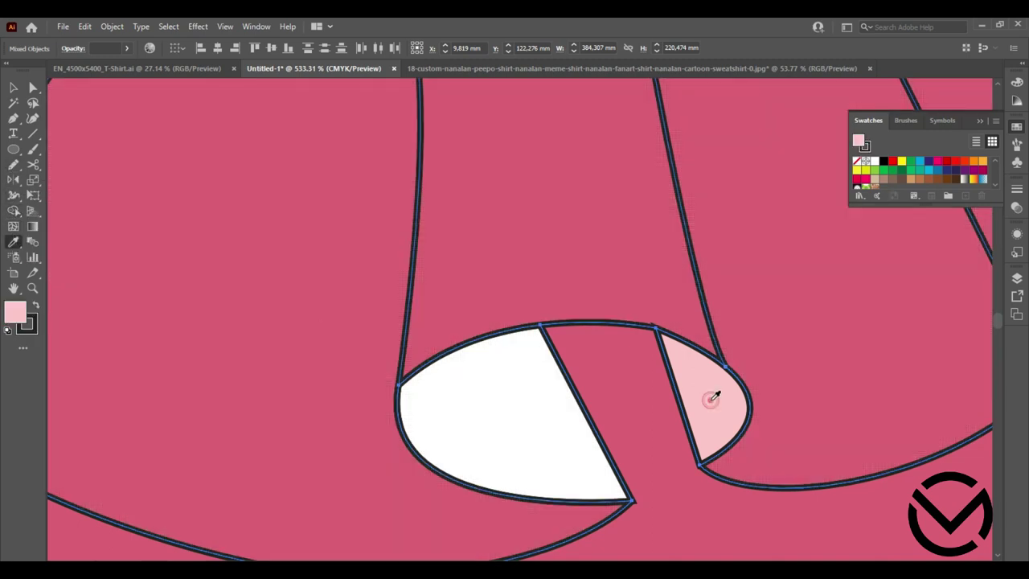
key(ctrl+z)
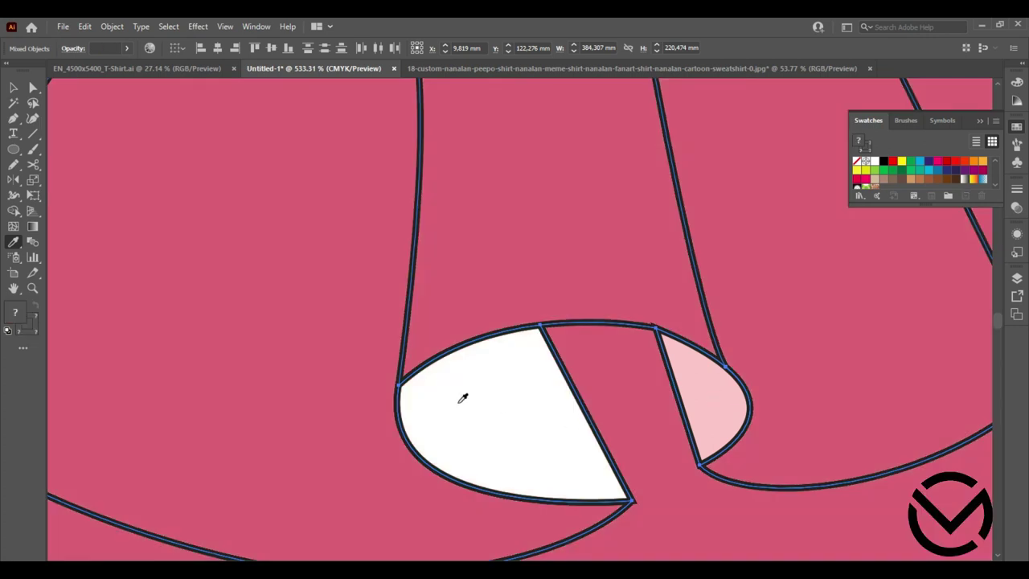
key(z)
mouse_move(608, 292)
mouse_down()
mouse_move(580, 336)
mouse_move(511, 335)
mouse_up()
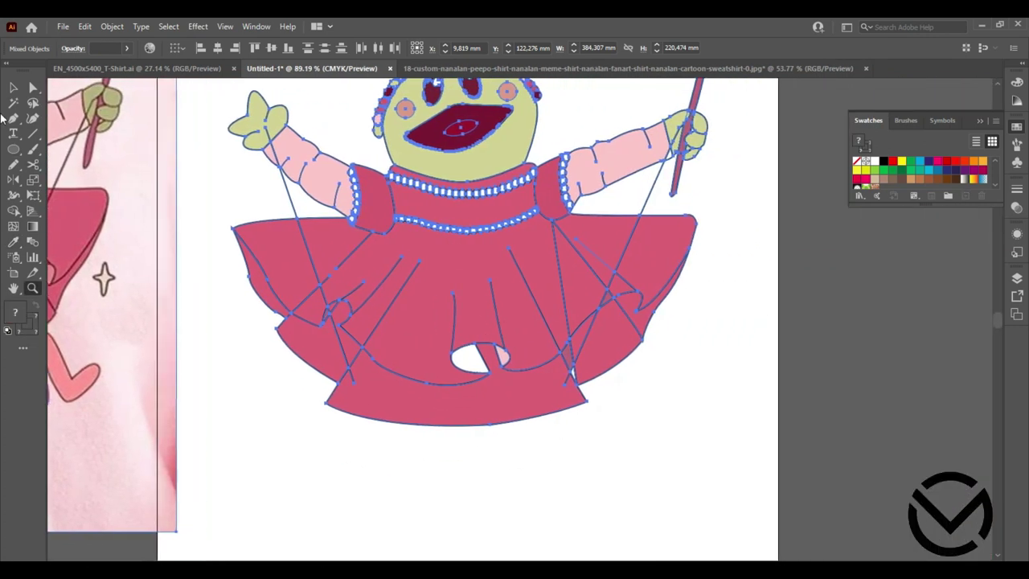
Live Paint both sections of the central skirt fold opening light pink.
click(14, 211)
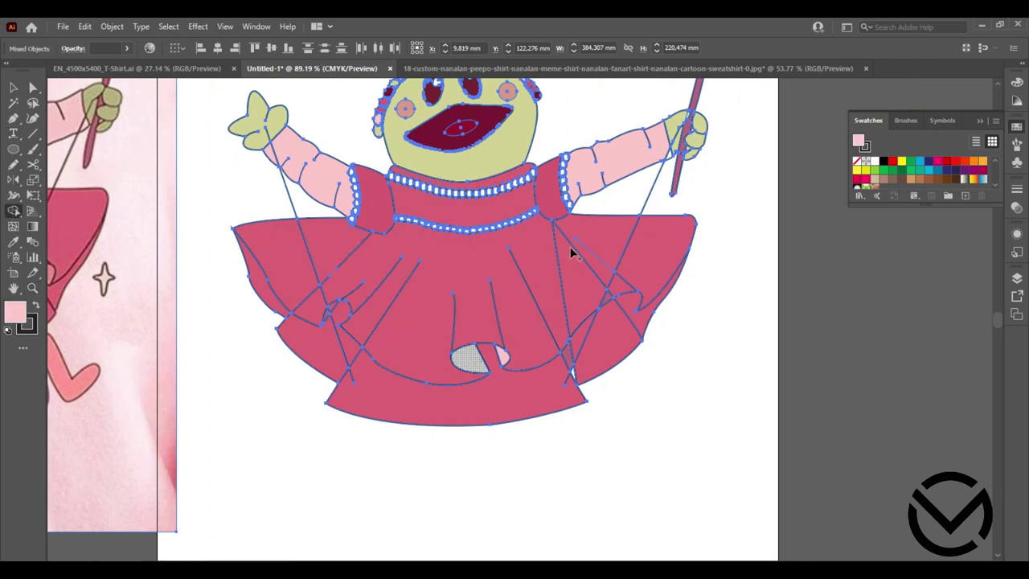
click(472, 357)
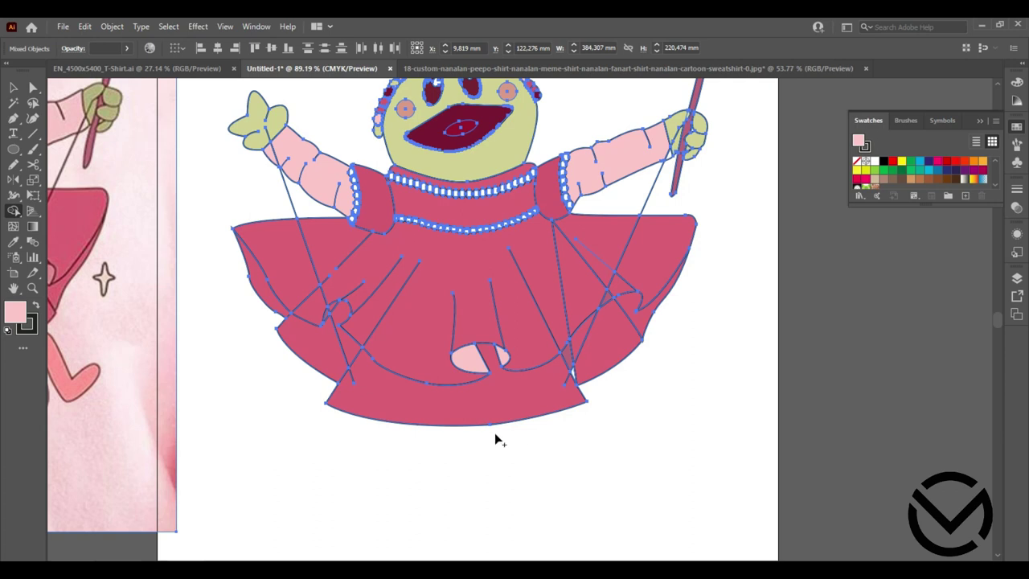
mouse_move(246, 351)
mouse_down()
mouse_move(417, 338)
mouse_move(328, 320)
mouse_up()
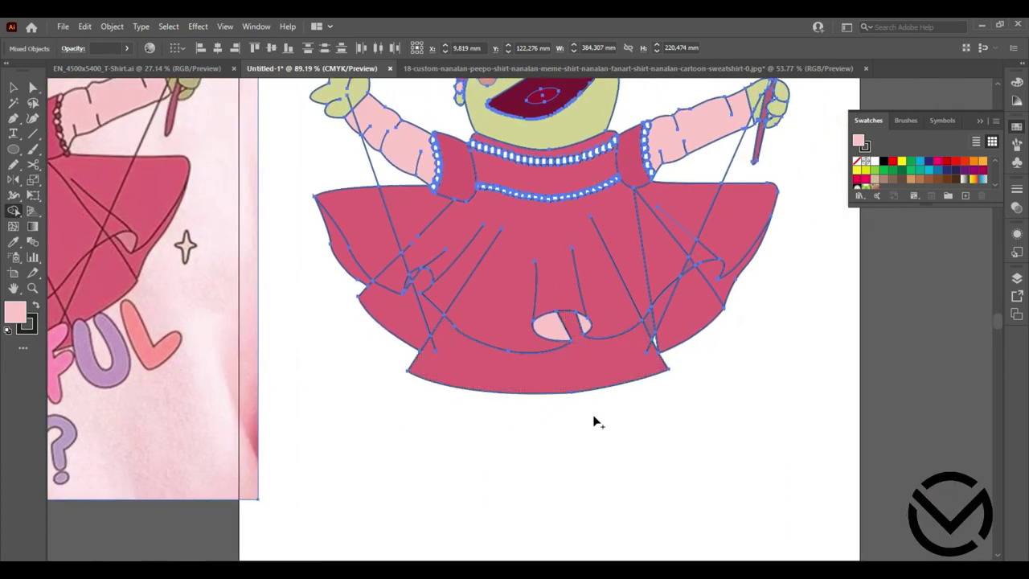
click(553, 331)
scroll(500, 264, down, 1)
scroll(487, 264, up, 1)
scroll(558, 269, up, 1)
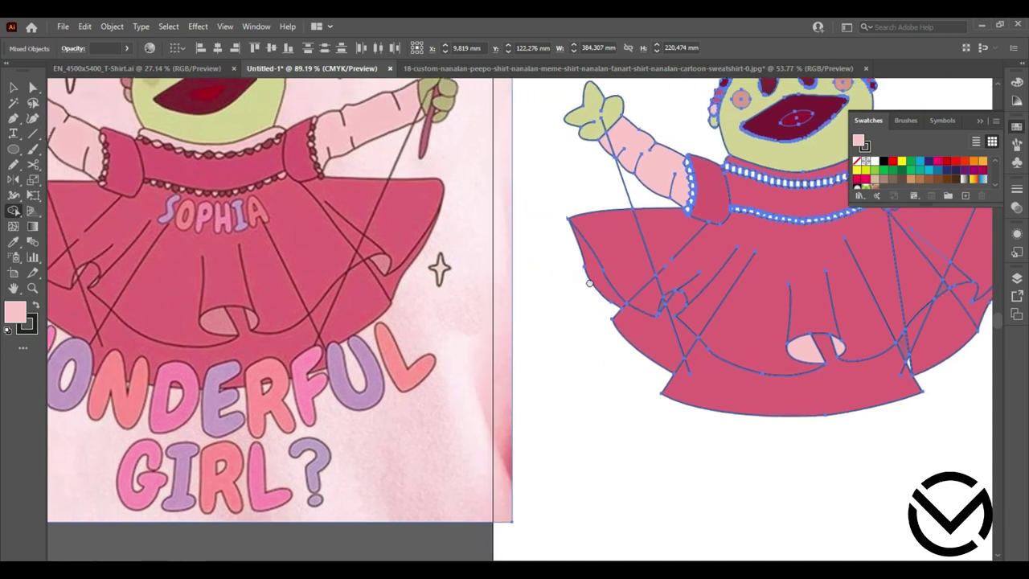
scroll(542, 278, right, 2)
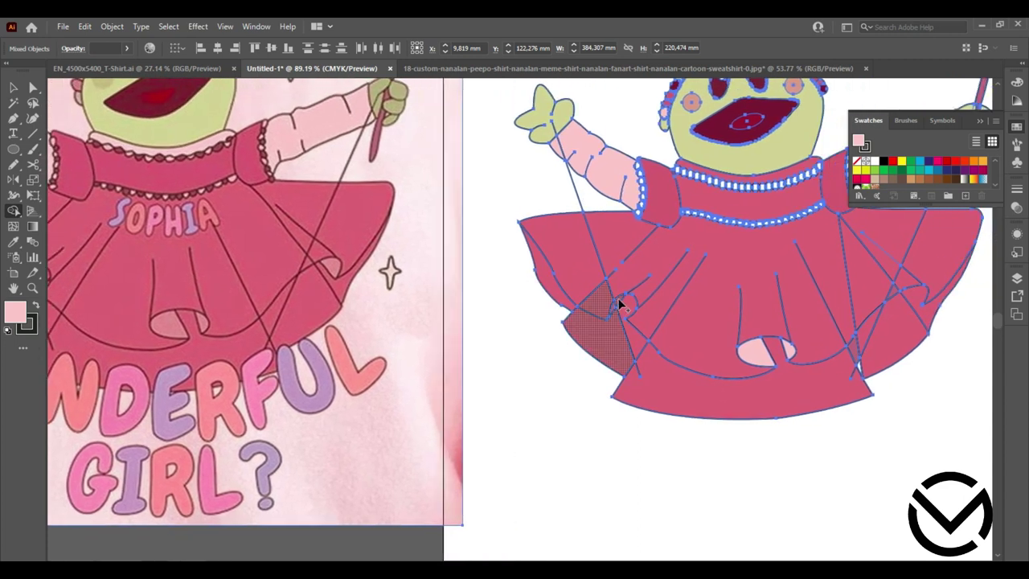
click(14, 89)
key(z)
mouse_move(607, 300)
mouse_down()
mouse_move(675, 308)
mouse_move(551, 323)
mouse_up()
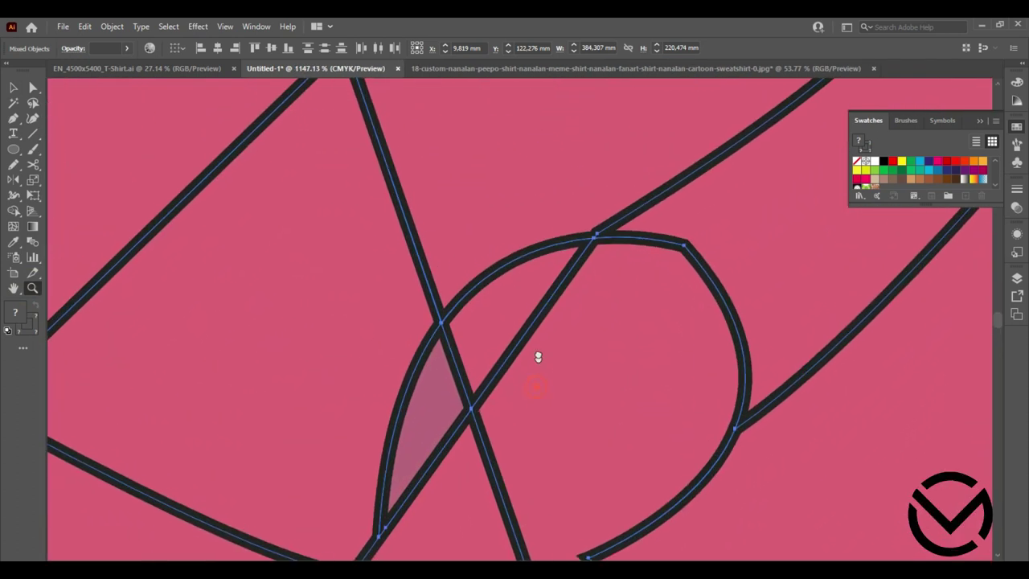
Inspect the left curl's pink sliver and arc paths, select all, and open the Shape Builder flyout.
click(33, 87)
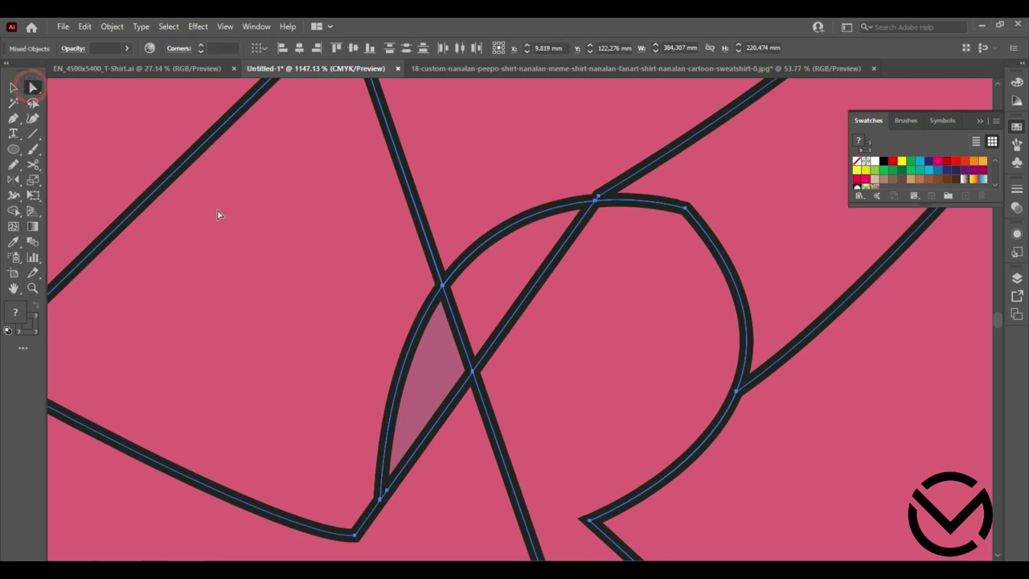
click(382, 501)
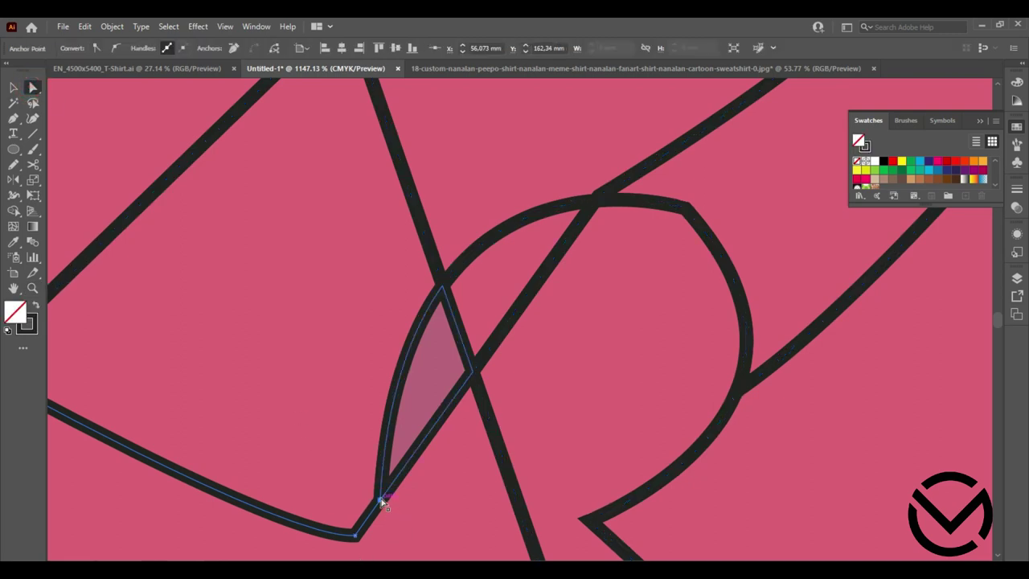
click(381, 502)
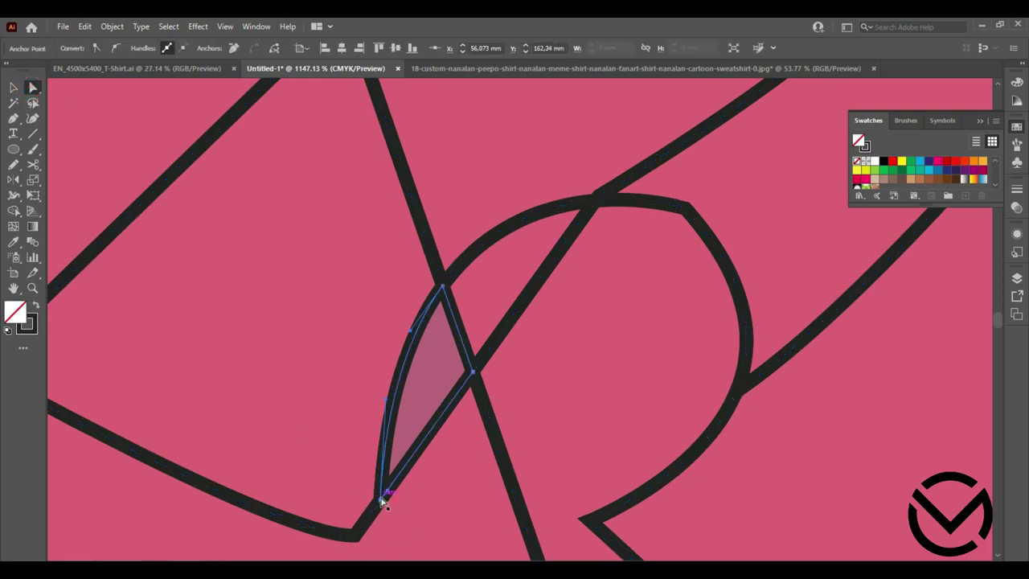
click(382, 500)
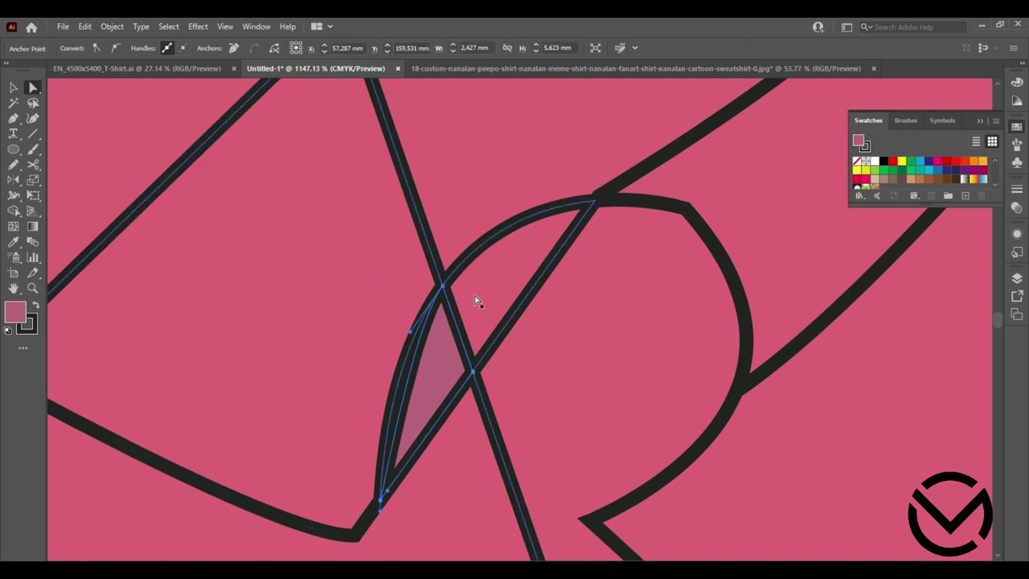
click(477, 299)
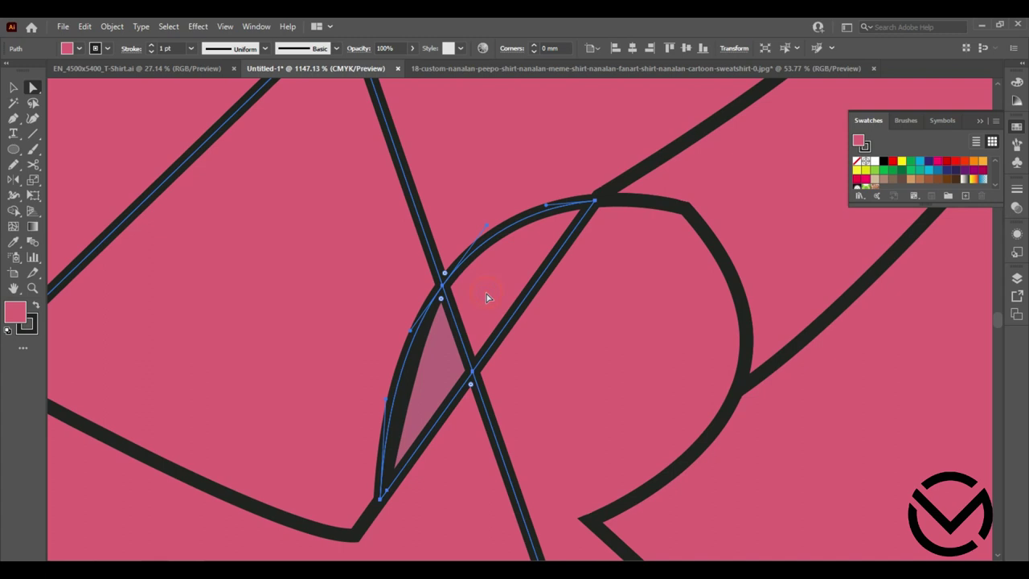
key(ctrl+a)
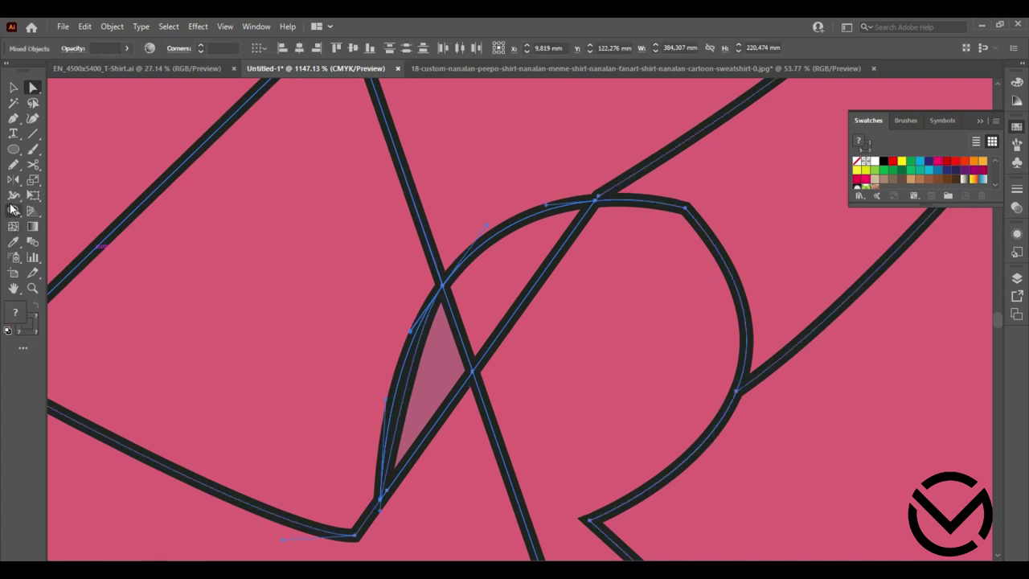
click(12, 209)
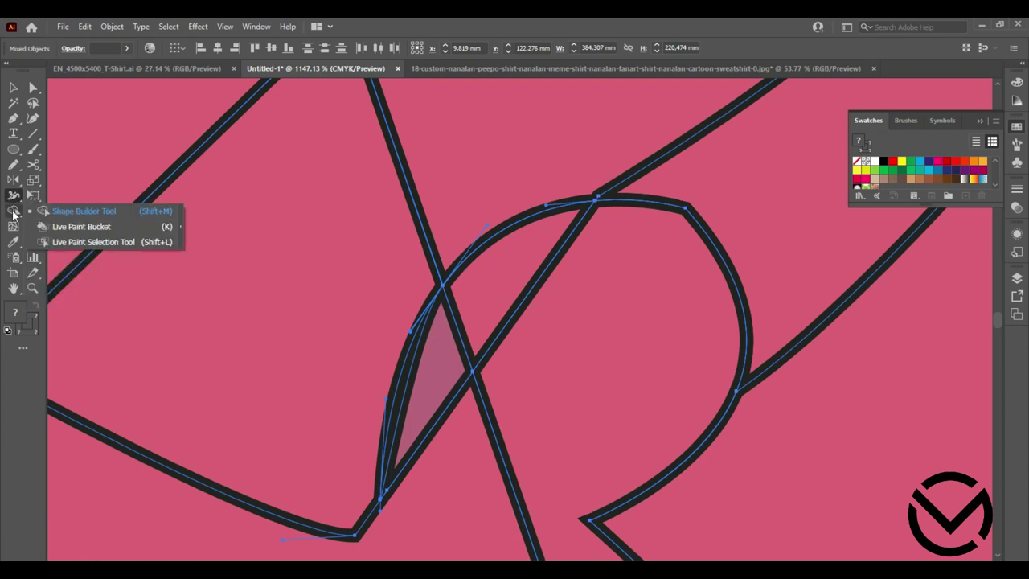
Make the small triangle between the dress lines its own shape with Shape Builder.
click(43, 211)
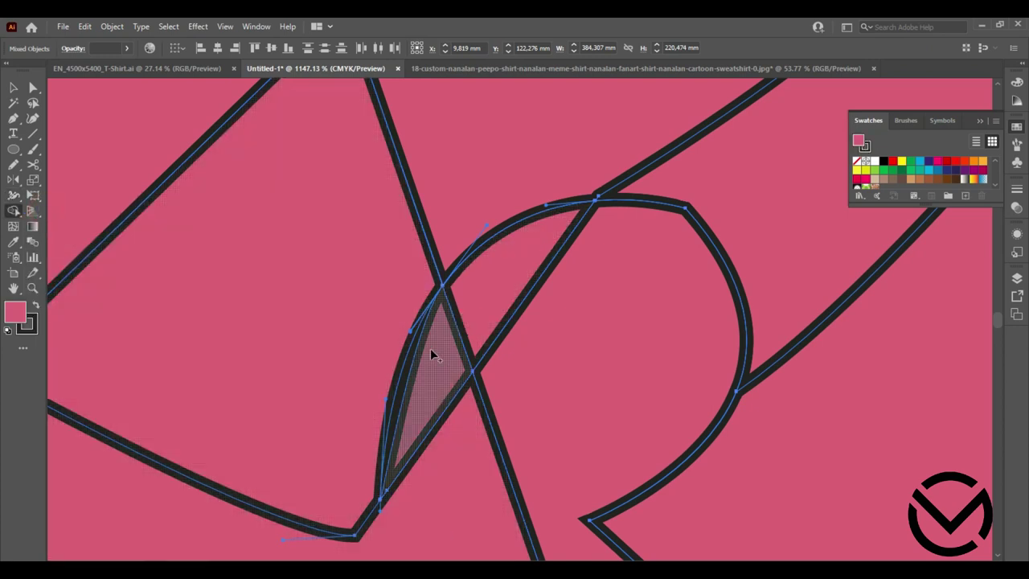
click(436, 368)
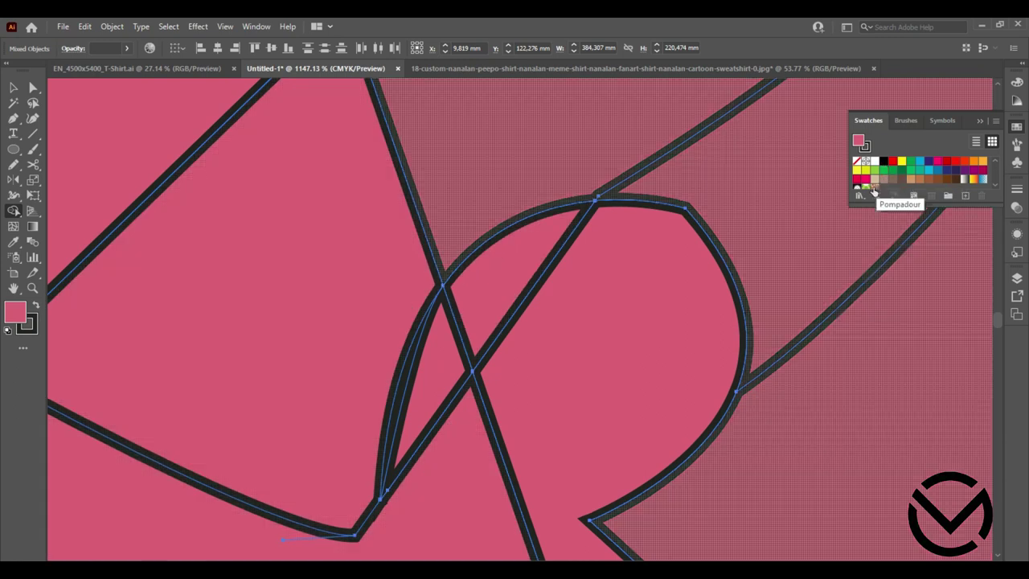
scroll(408, 349, up, 5)
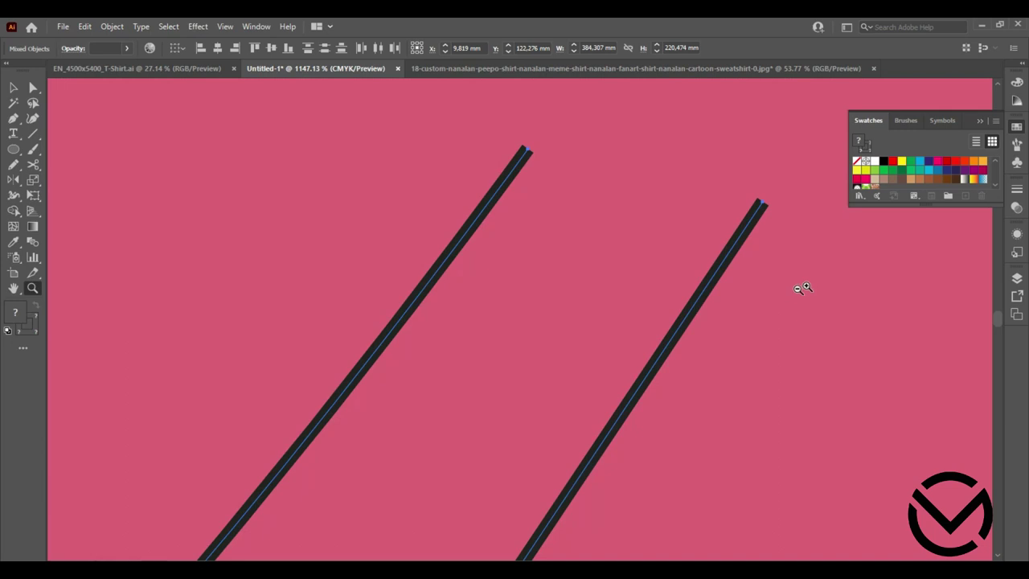
drag(798, 287, 367, 349)
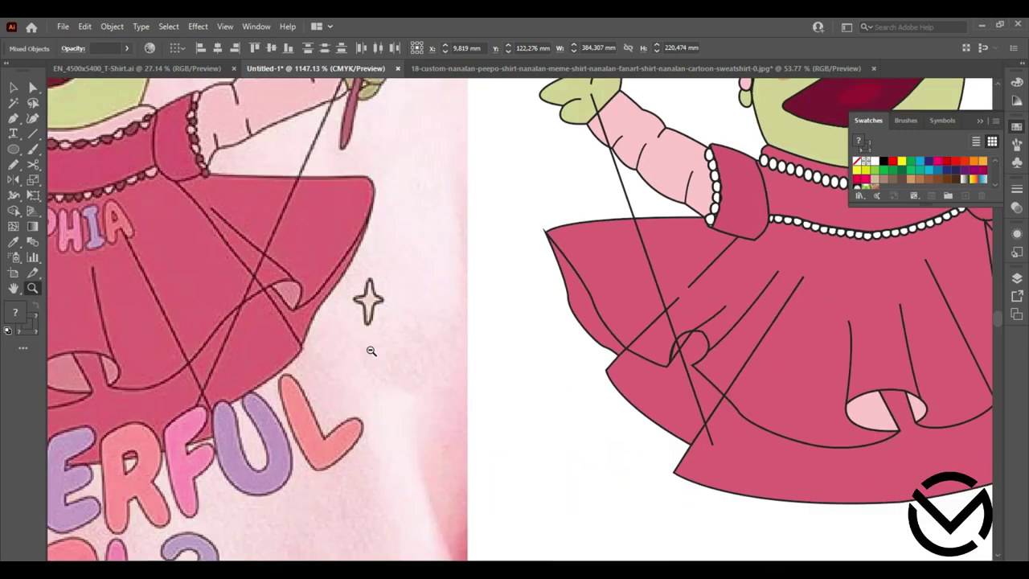
Sample the sleeve's light pink as fill, undoing accidental refills and clearing the selection.
click(13, 245)
click(685, 171)
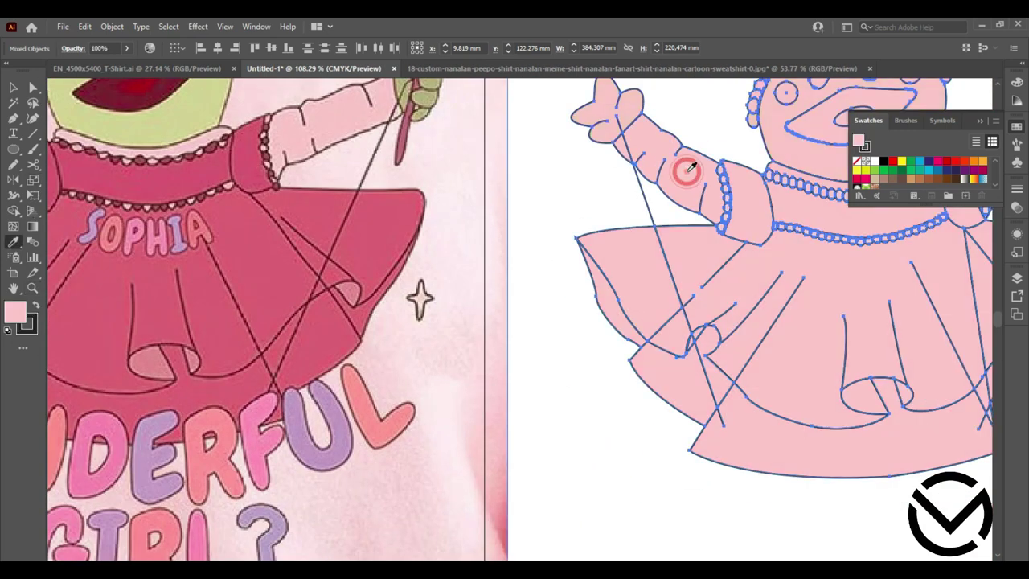
key(ctrl+z)
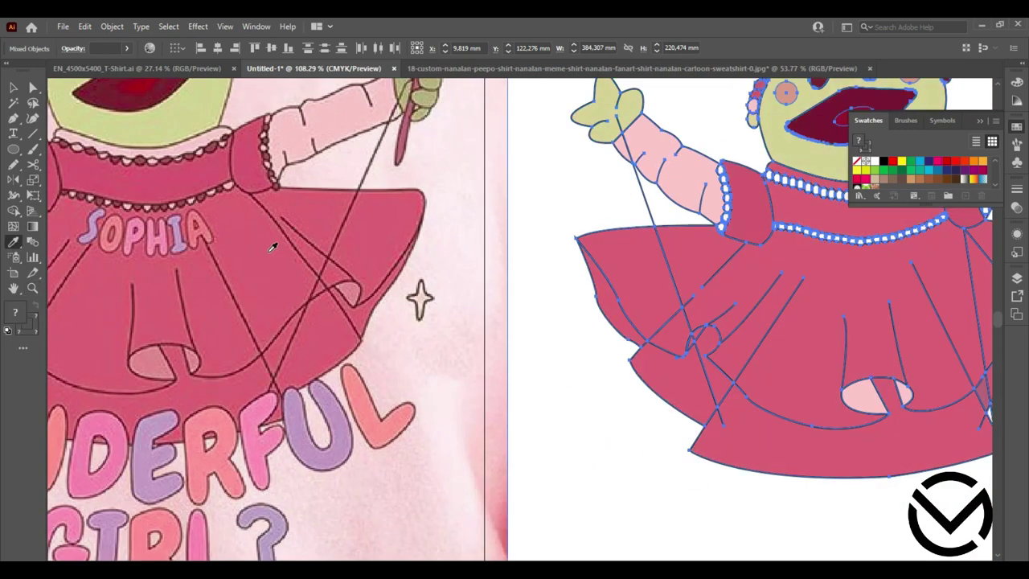
click(326, 124)
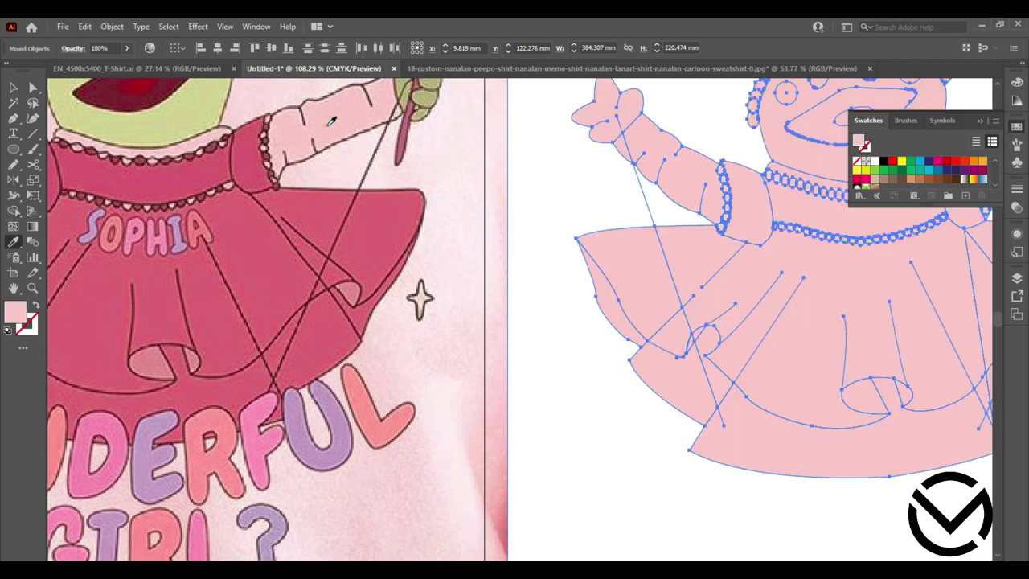
key(ctrl+z)
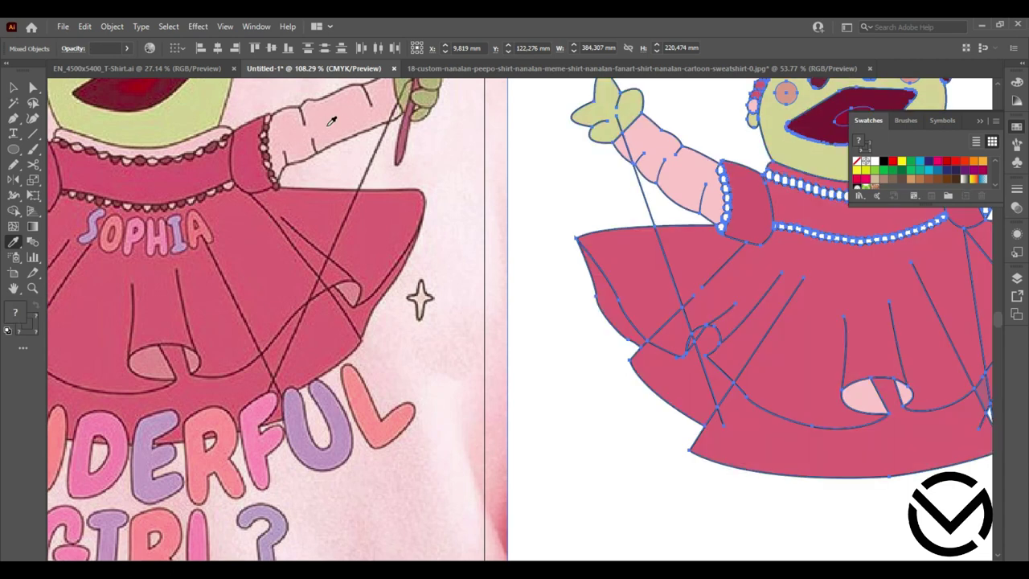
key(v)
click(542, 263)
click(13, 241)
click(347, 117)
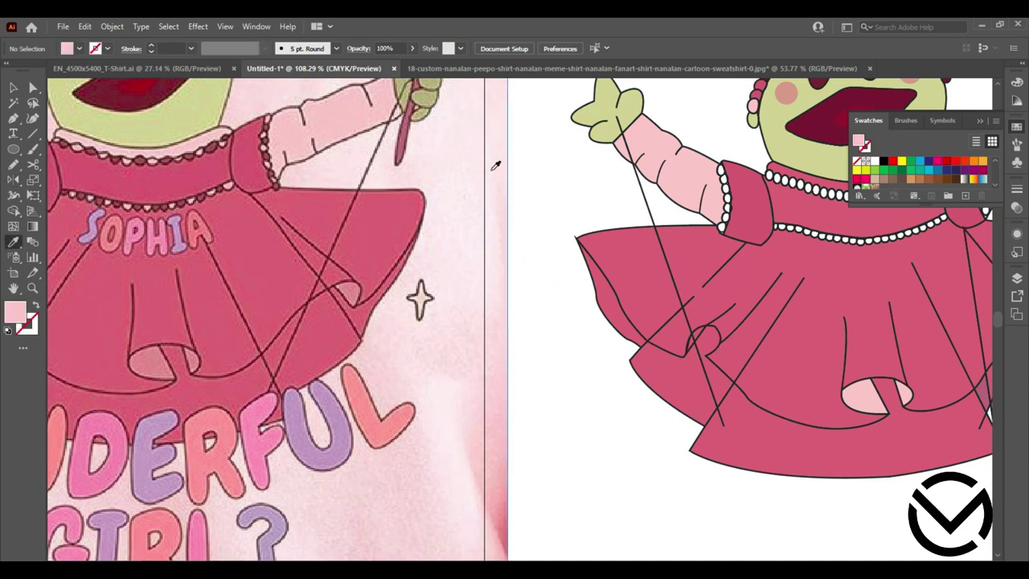
drag(797, 324, 551, 362)
Select all artwork for Shape Builder and zoom in closely on the dress wedge.
click(13, 212)
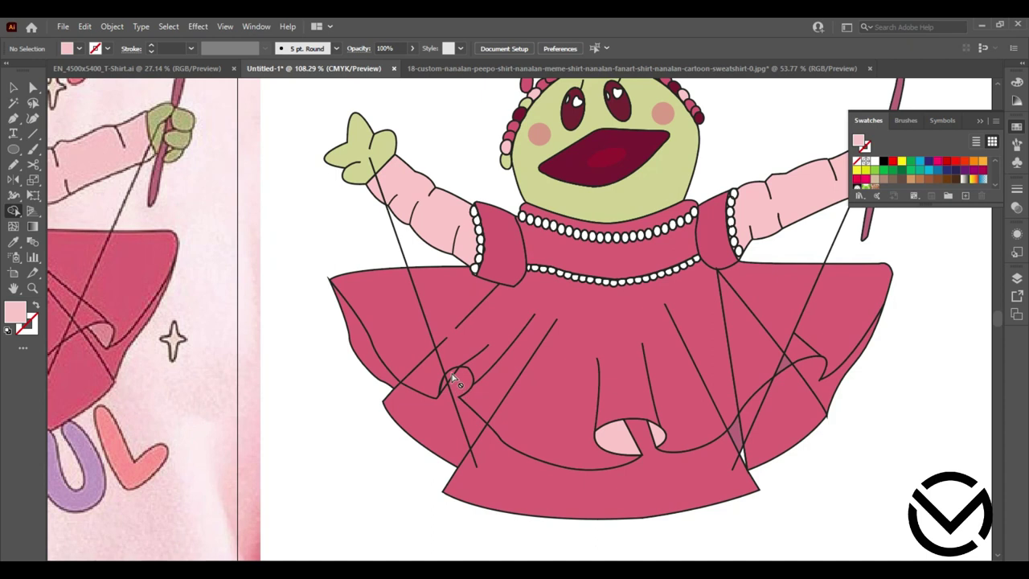
key(ctrl+a)
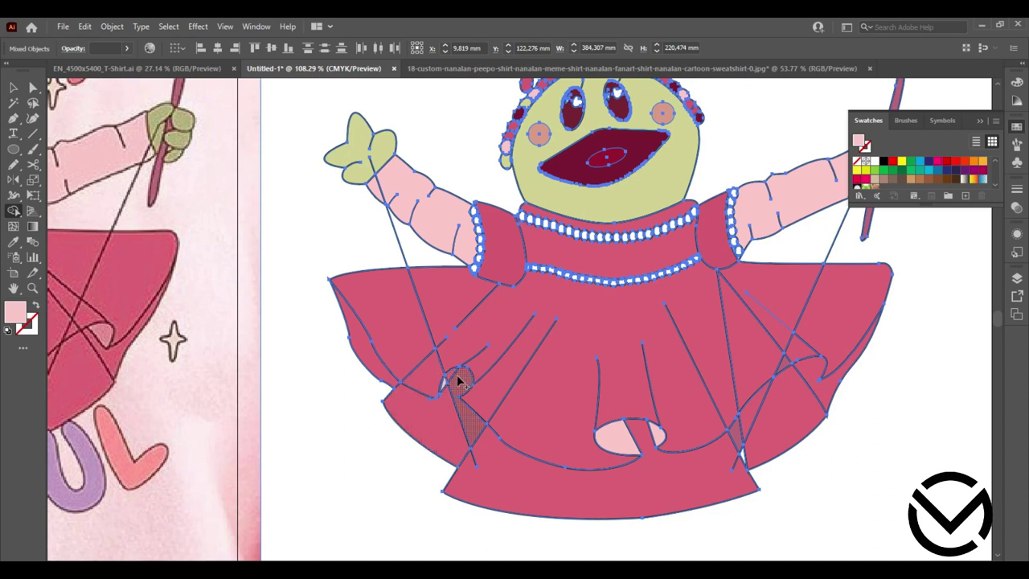
key(z)
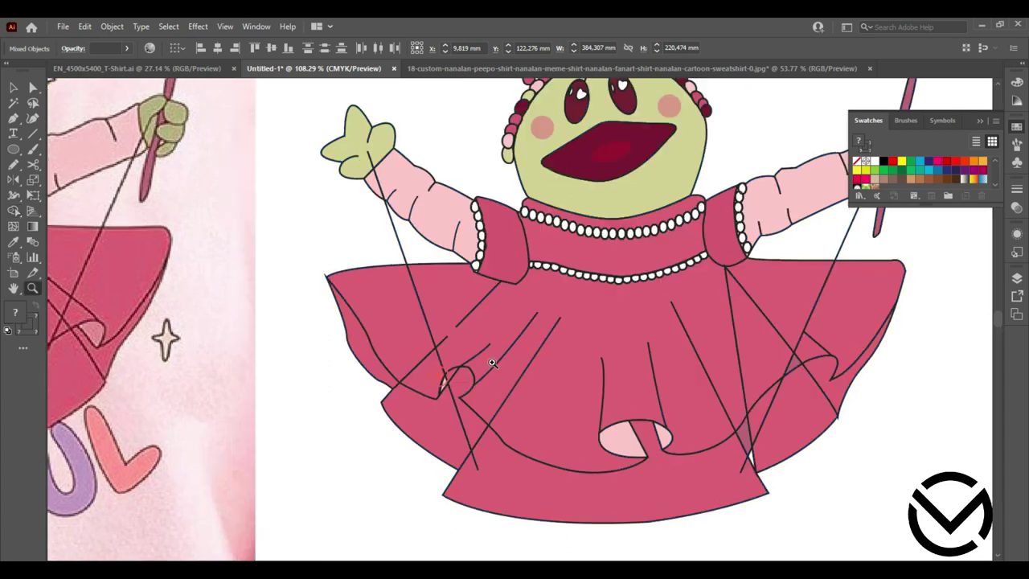
drag(458, 381, 830, 277)
drag(610, 367, 565, 369)
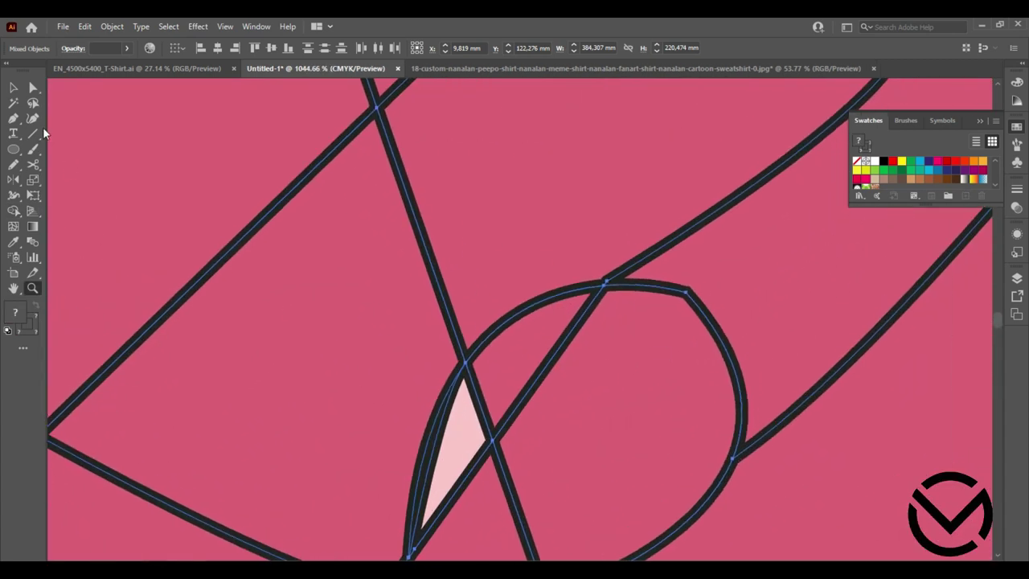
Adjust the curl's circle-top anchor and arc paths, undoing an accidental move.
click(36, 85)
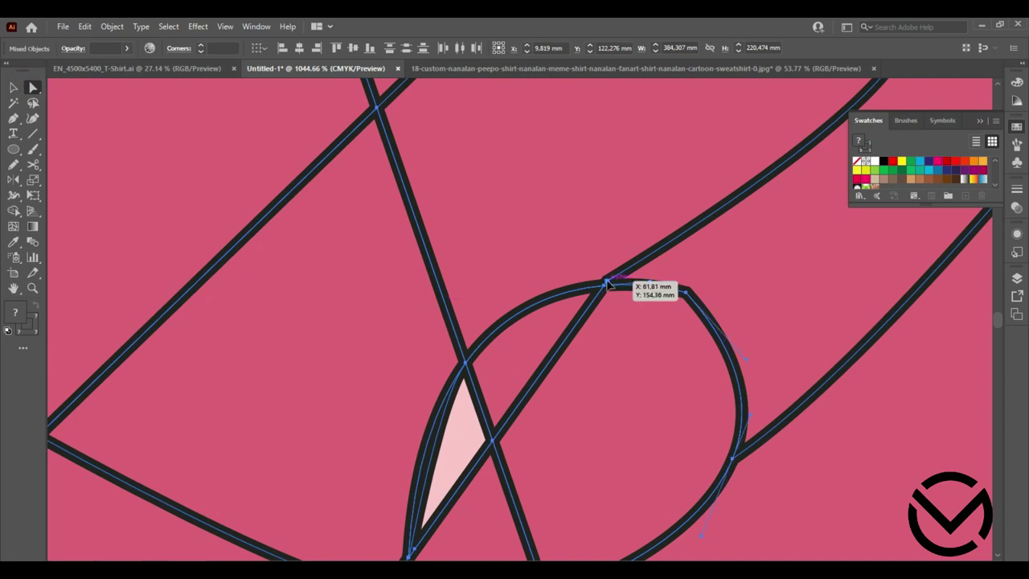
drag(604, 284, 604, 286)
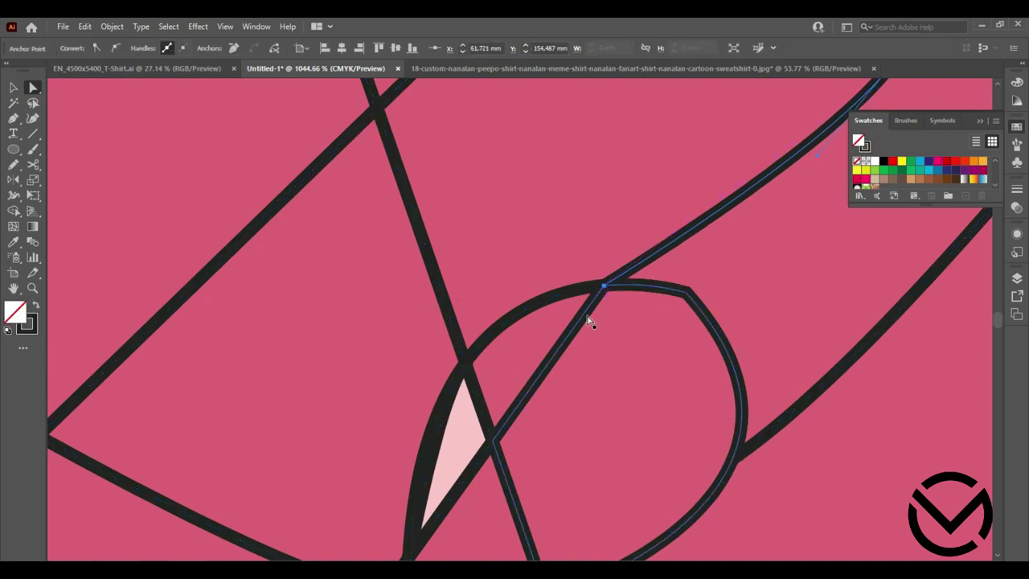
click(583, 315)
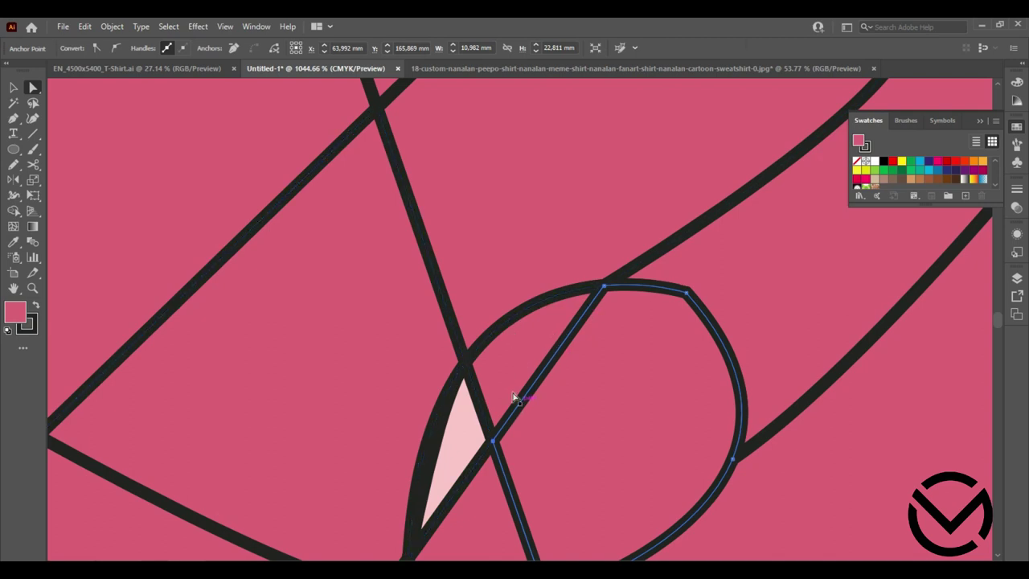
click(471, 355)
drag(604, 287, 604, 322)
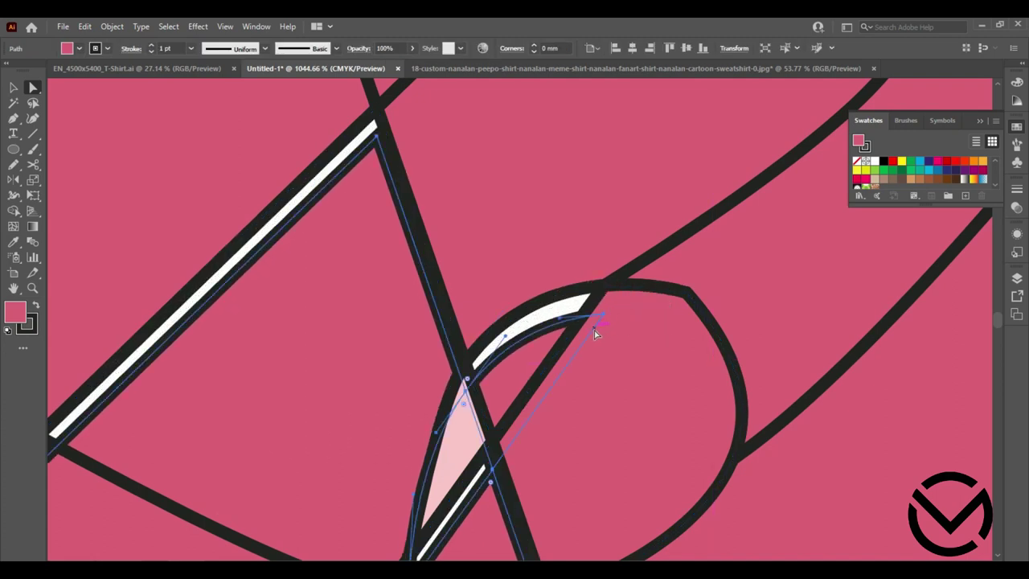
key(ctrl+z)
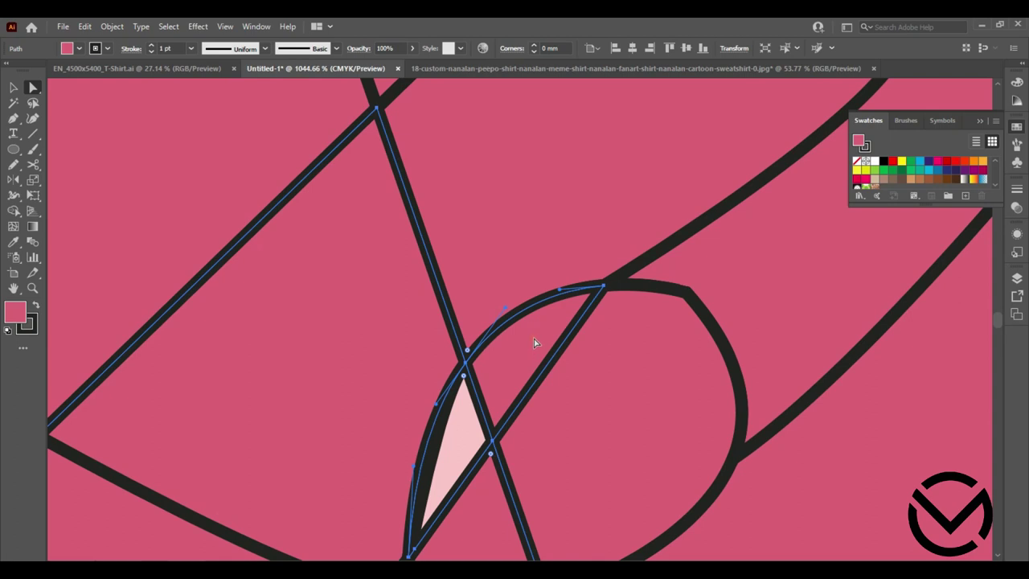
click(14, 211)
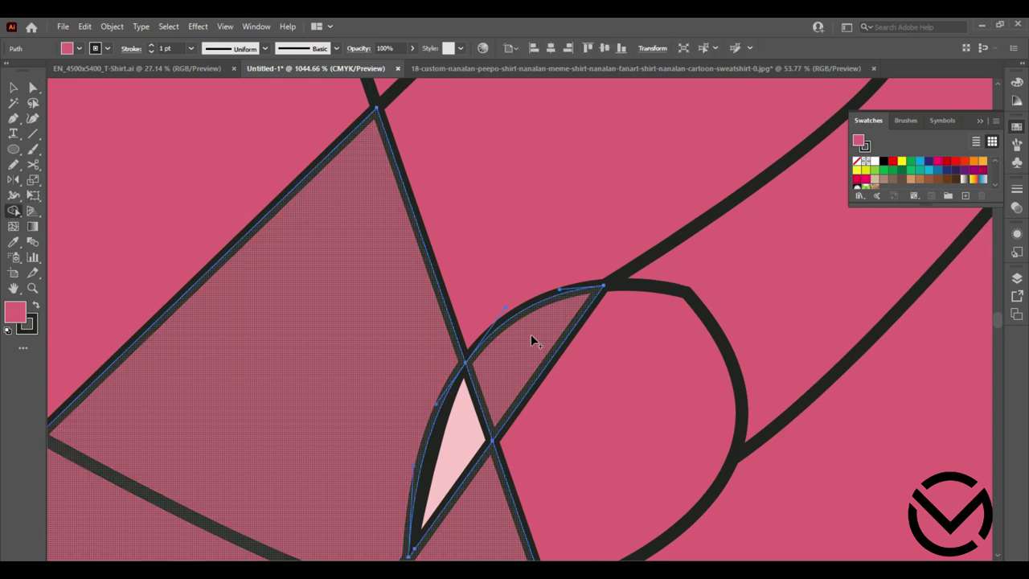
click(491, 410)
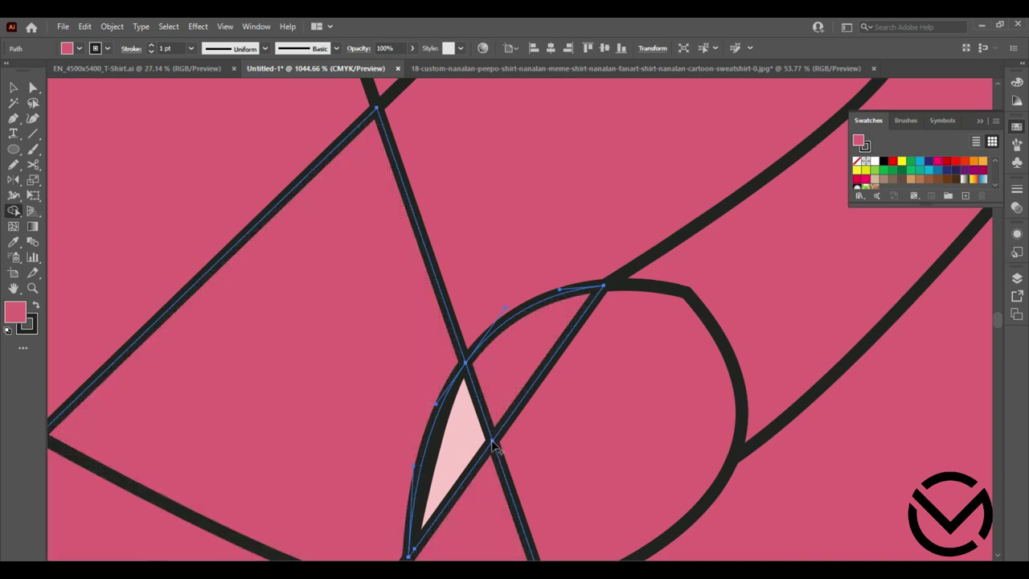
Cut the curl paths at three crossing points and raise the arc's lower anchor slightly.
click(32, 164)
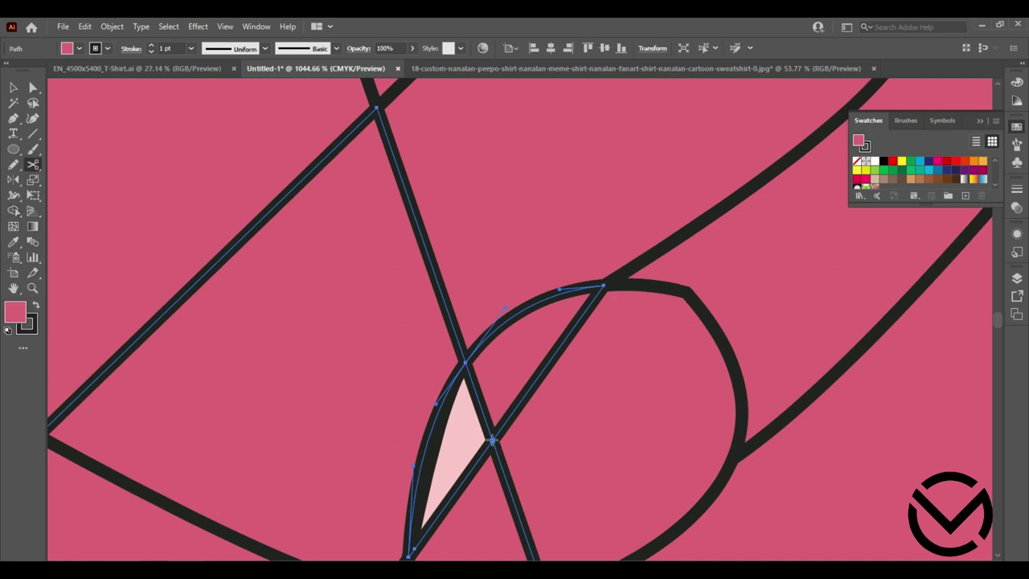
click(492, 441)
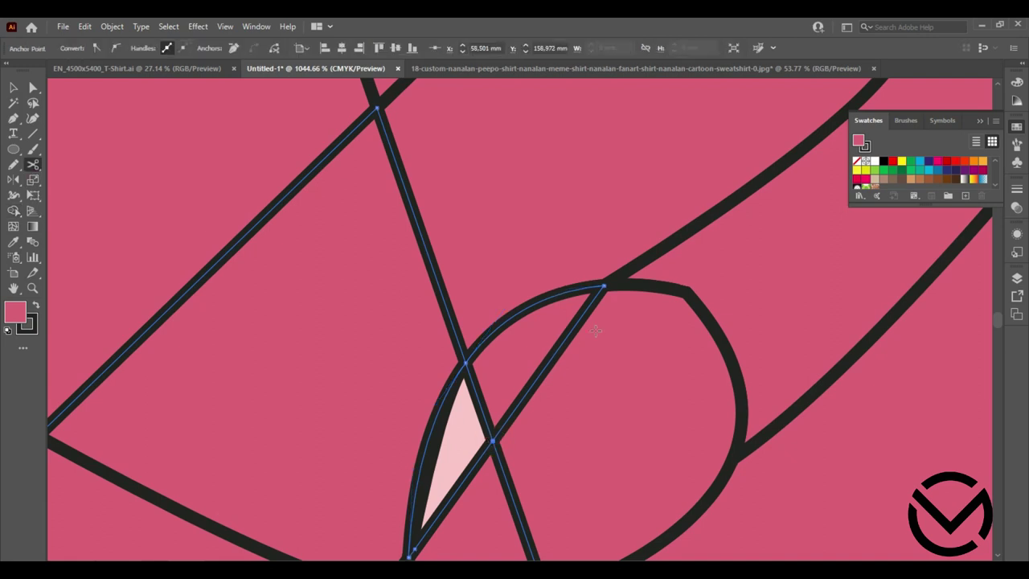
click(602, 284)
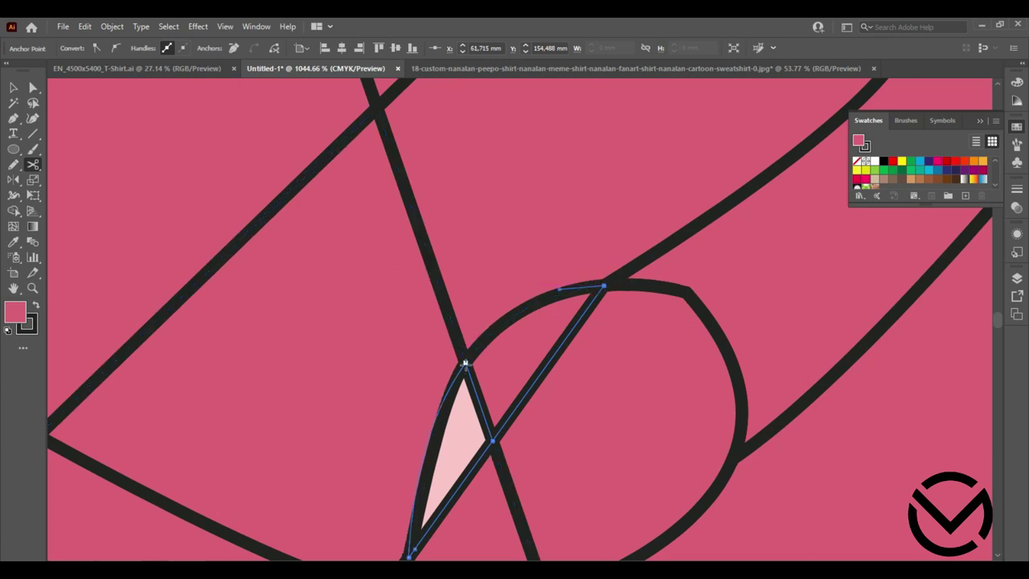
click(465, 363)
click(32, 86)
click(319, 255)
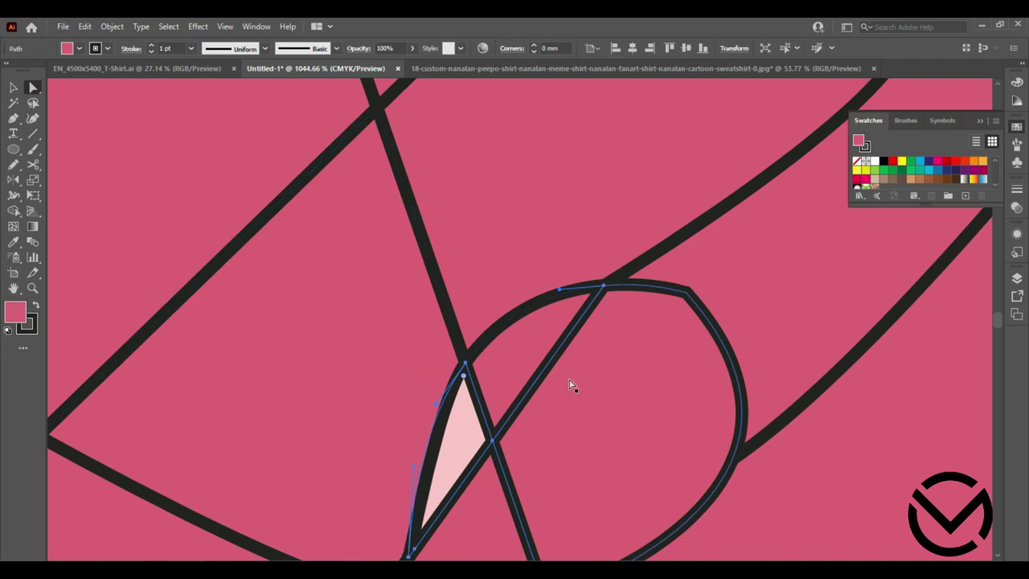
click(466, 370)
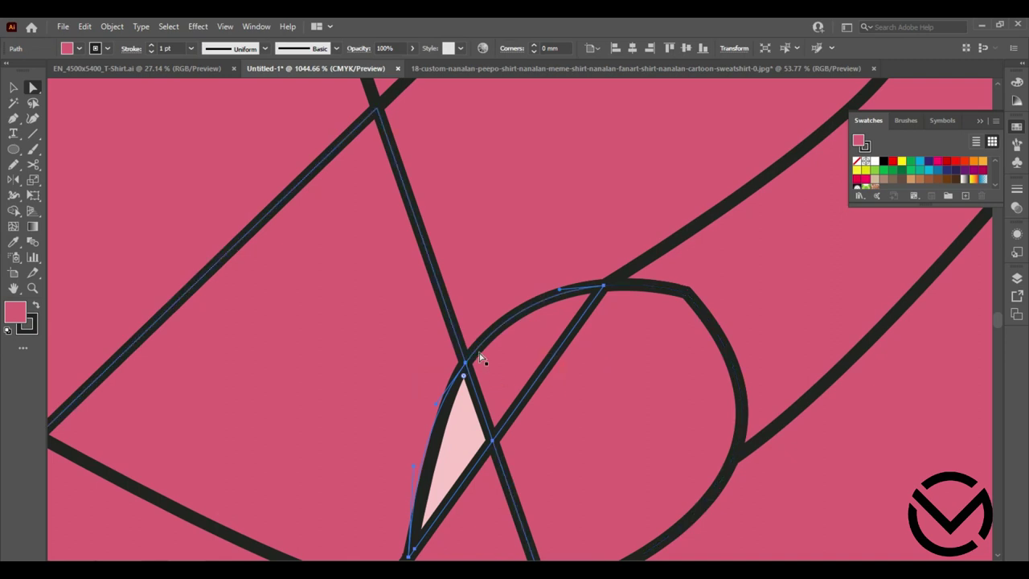
click(479, 346)
click(466, 363)
drag(469, 368, 470, 356)
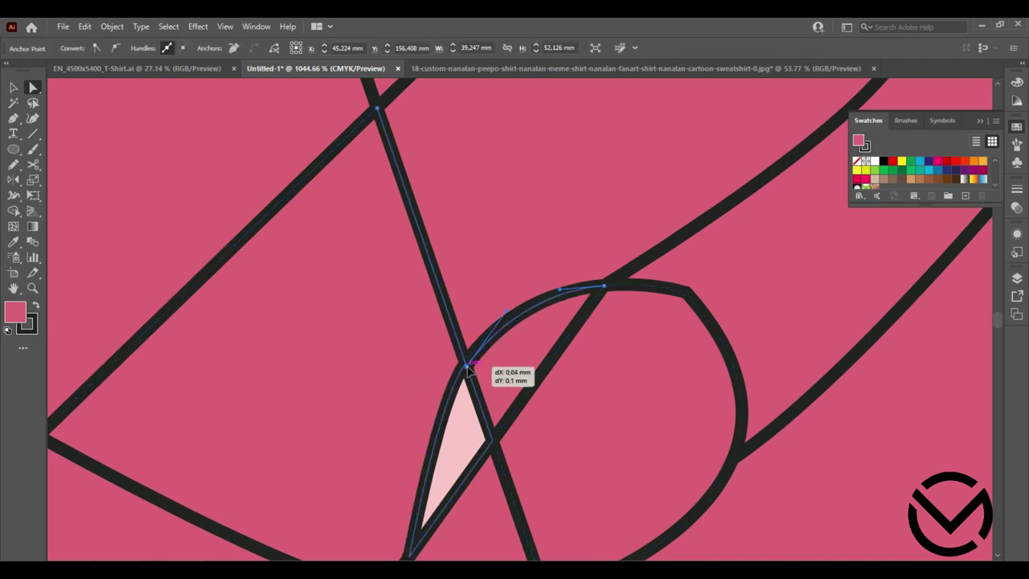
click(604, 286)
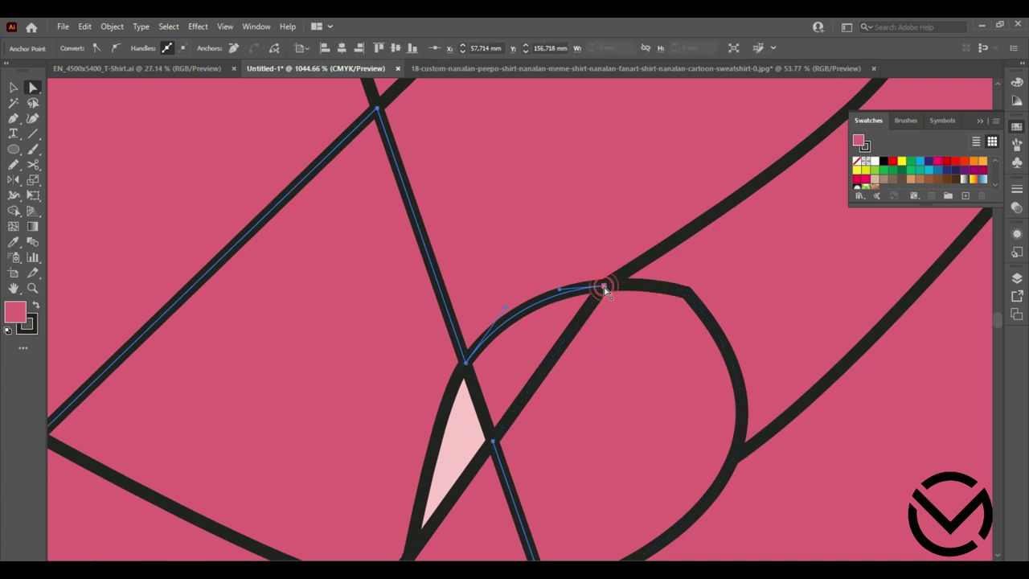
click(497, 434)
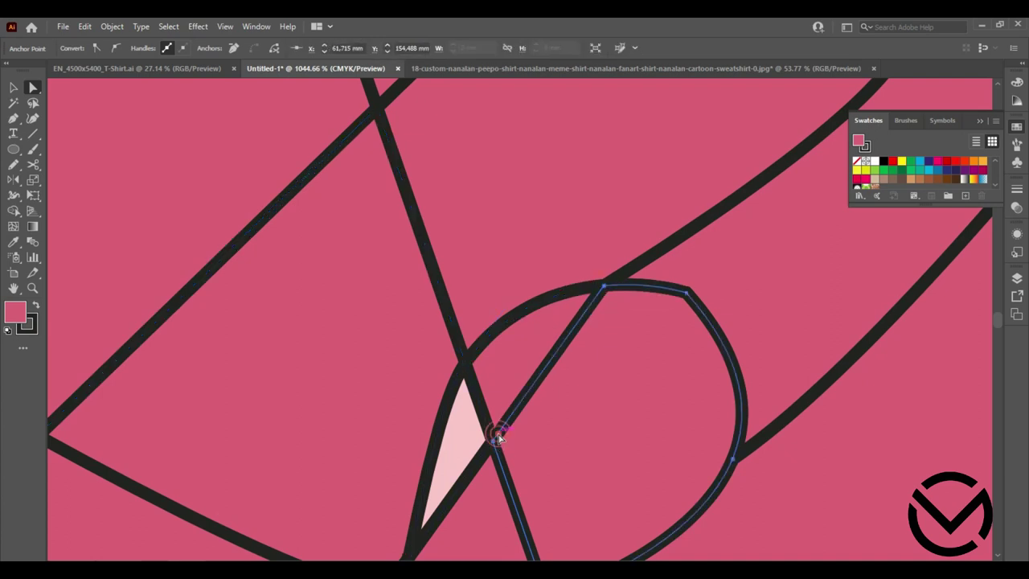
click(603, 285)
Pen-draw a closed wedge through both crossings, curving back along the arc to the start.
click(15, 121)
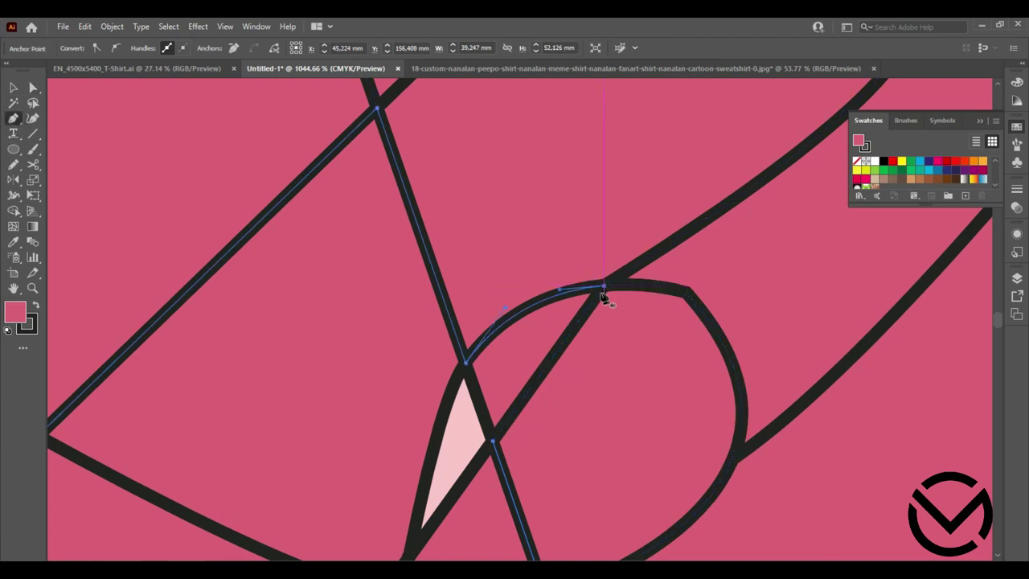
key(ctrl+shift+a)
click(600, 290)
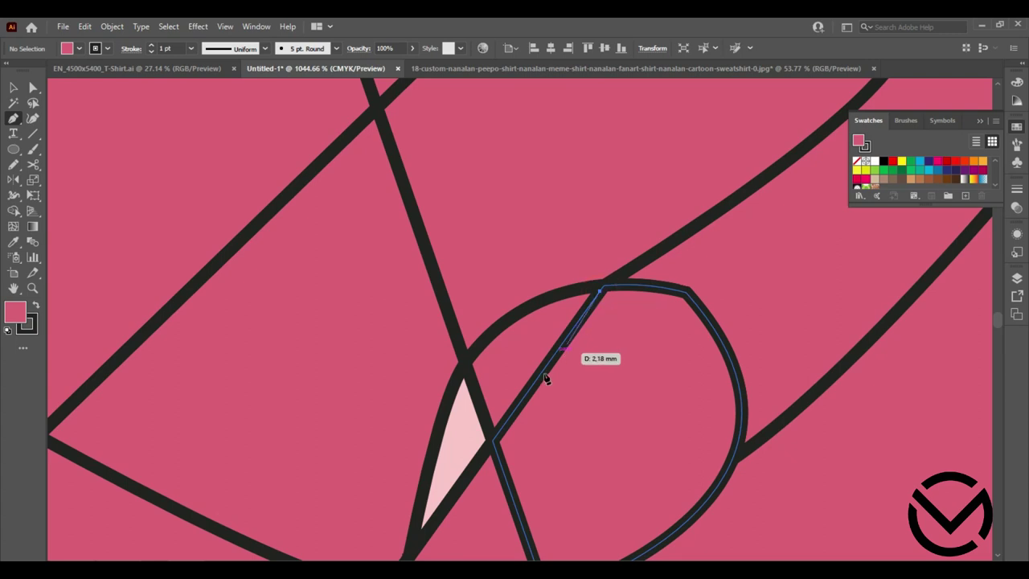
click(492, 440)
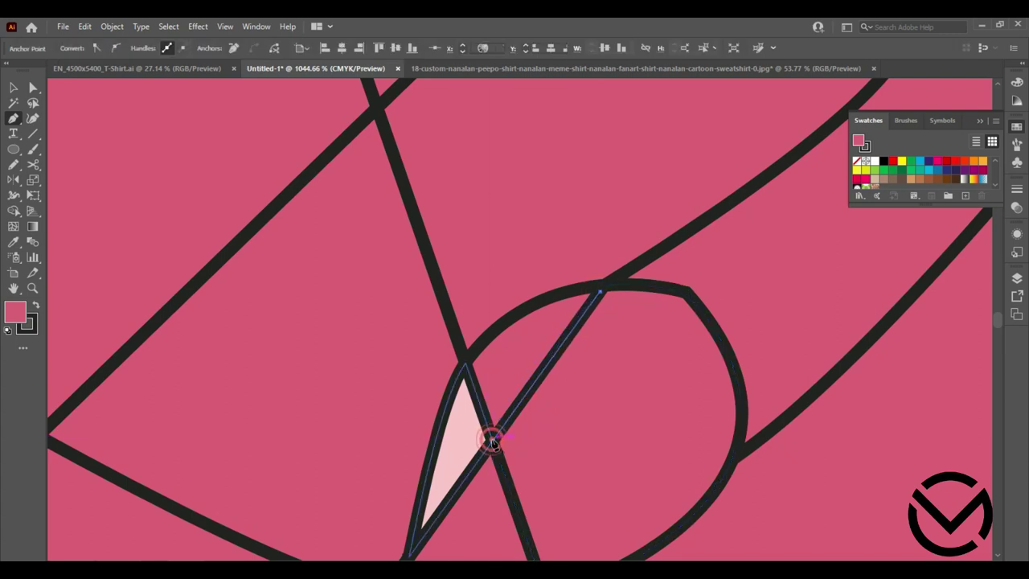
click(467, 364)
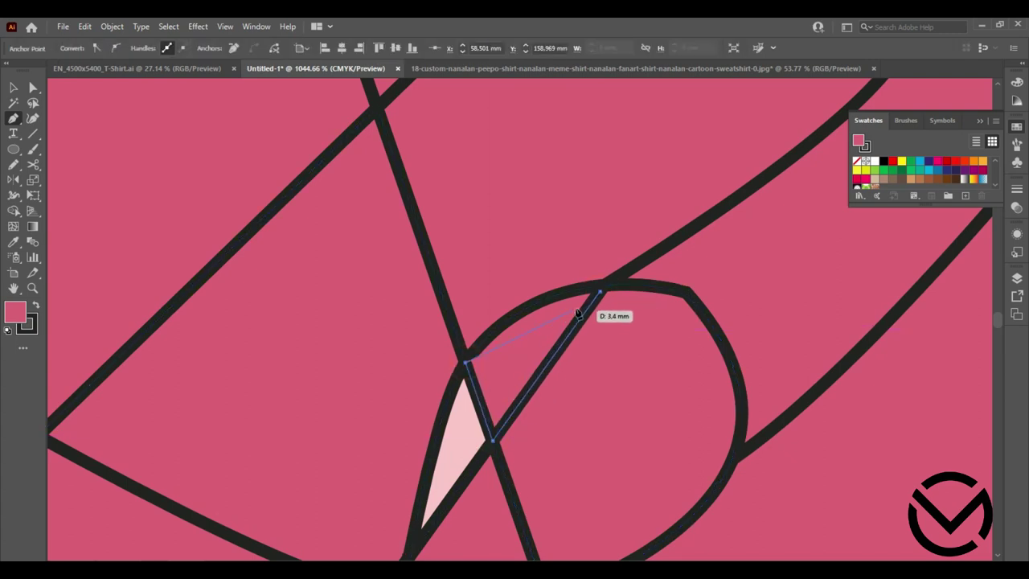
drag(600, 292, 682, 298)
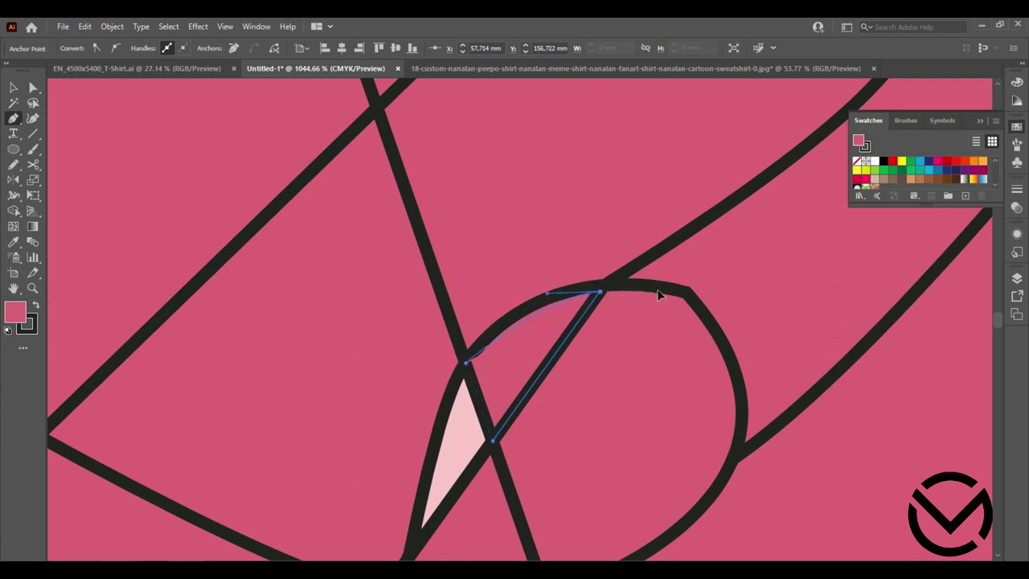
click(14, 86)
click(14, 210)
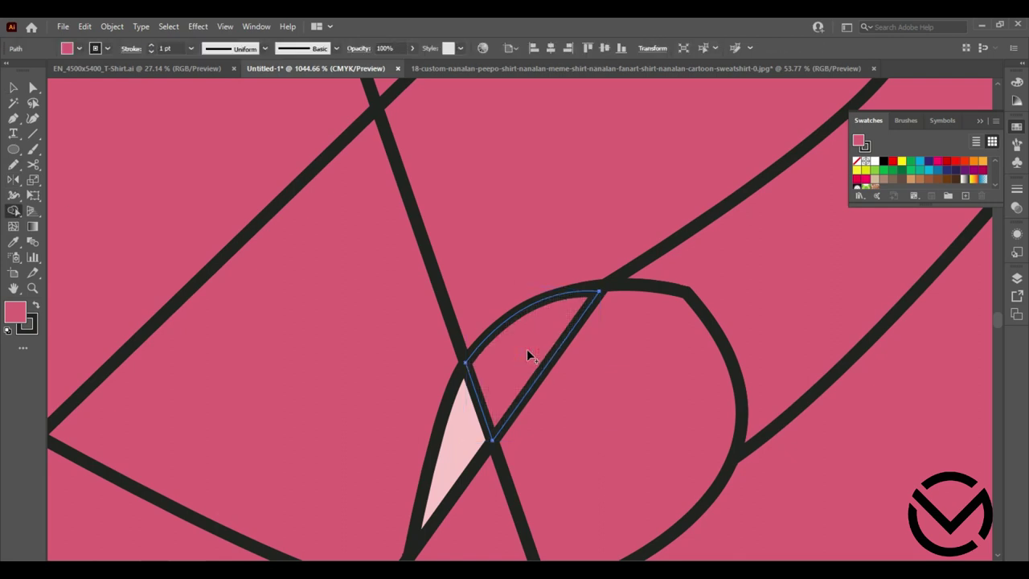
key(v)
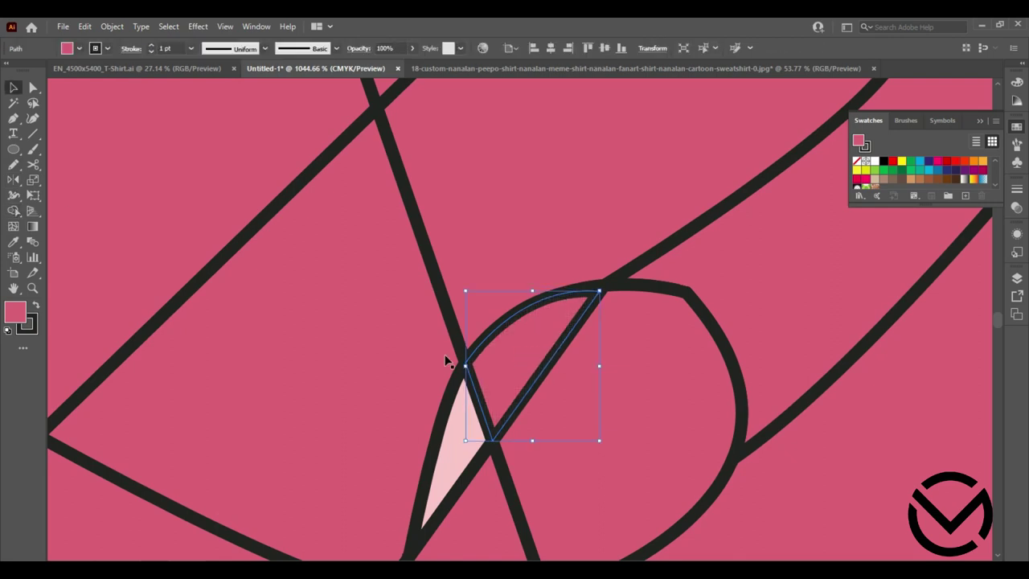
scroll(514, 258, left, 5)
scroll(491, 274, down, 1)
Sample the lining's light pink and Shape Builder-fill the small left skirt fold.
key(z)
drag(489, 276, 61, 276)
key(i)
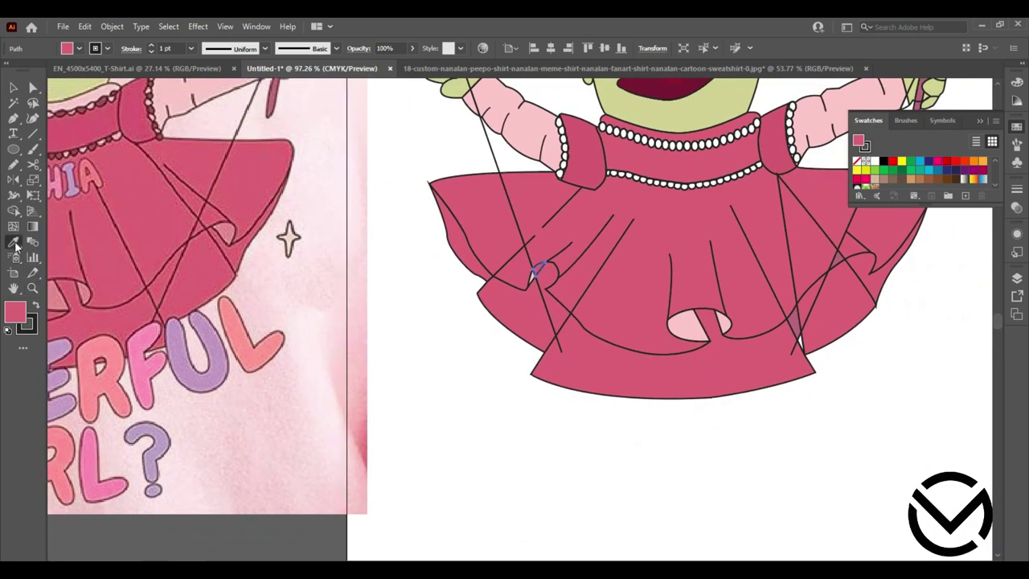
click(215, 90)
key(shift+m)
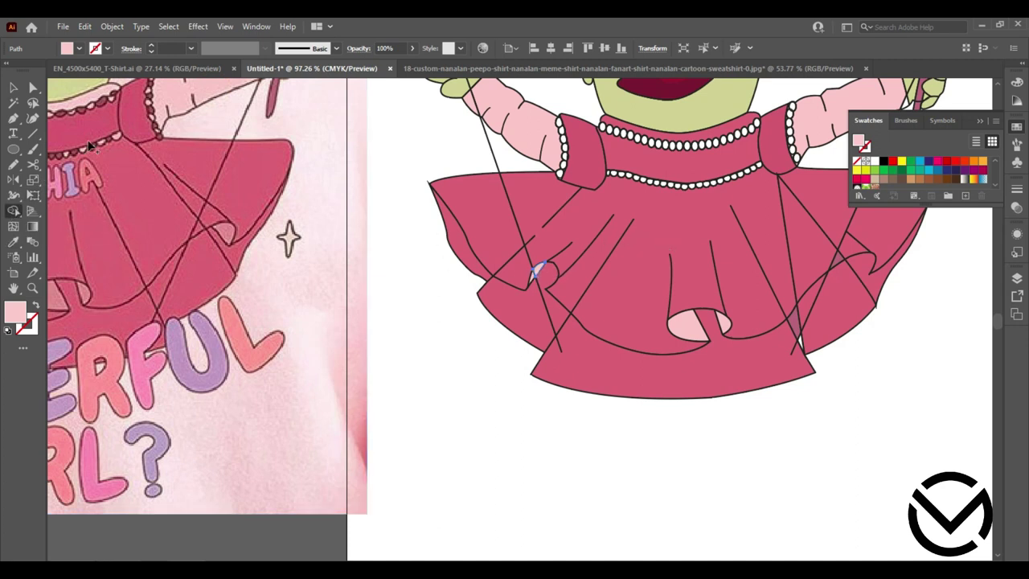
key(v)
click(626, 453)
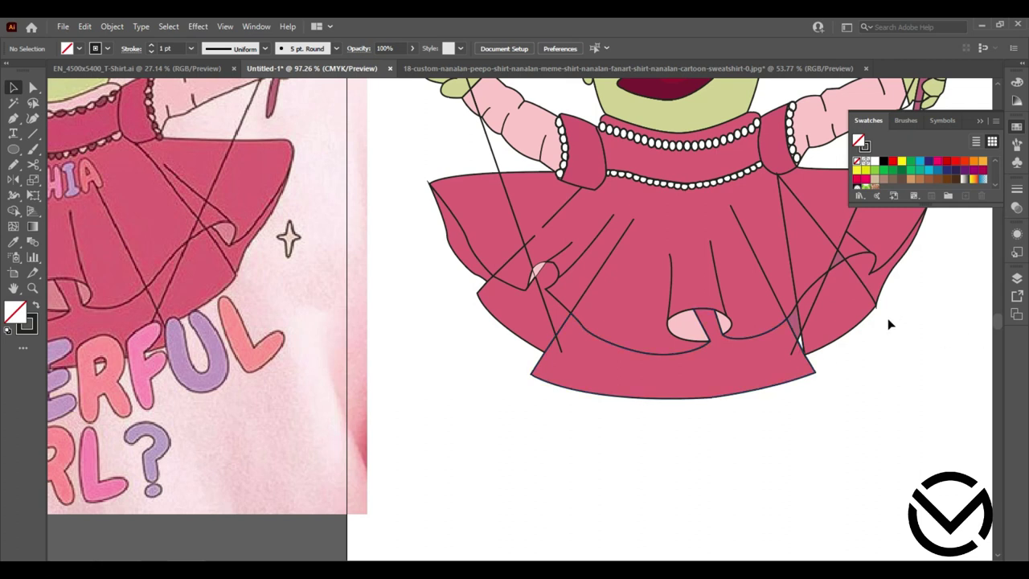
Sample the dress pink fill and black outline, then select all the artwork.
drag(886, 321, 794, 361)
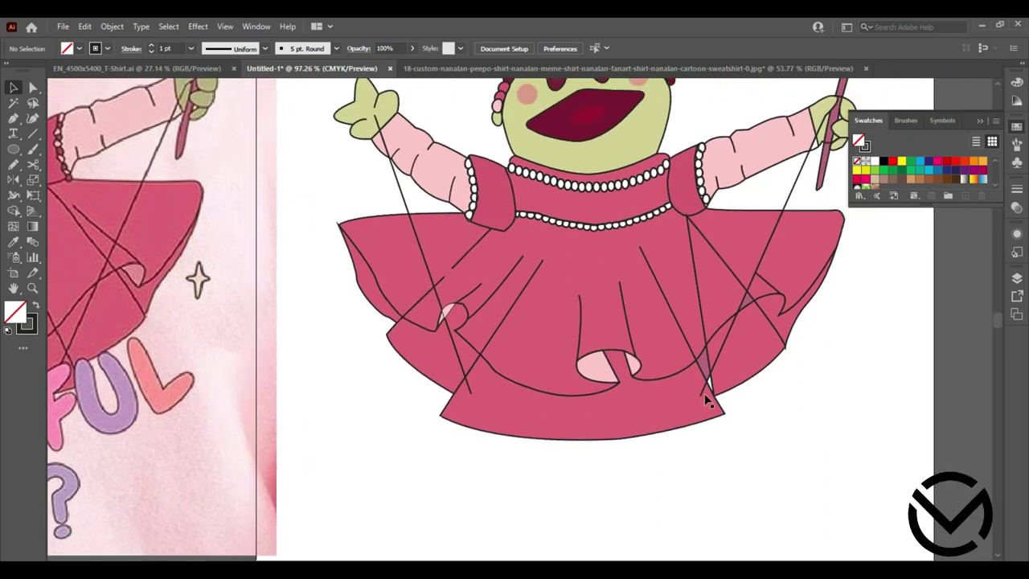
click(13, 244)
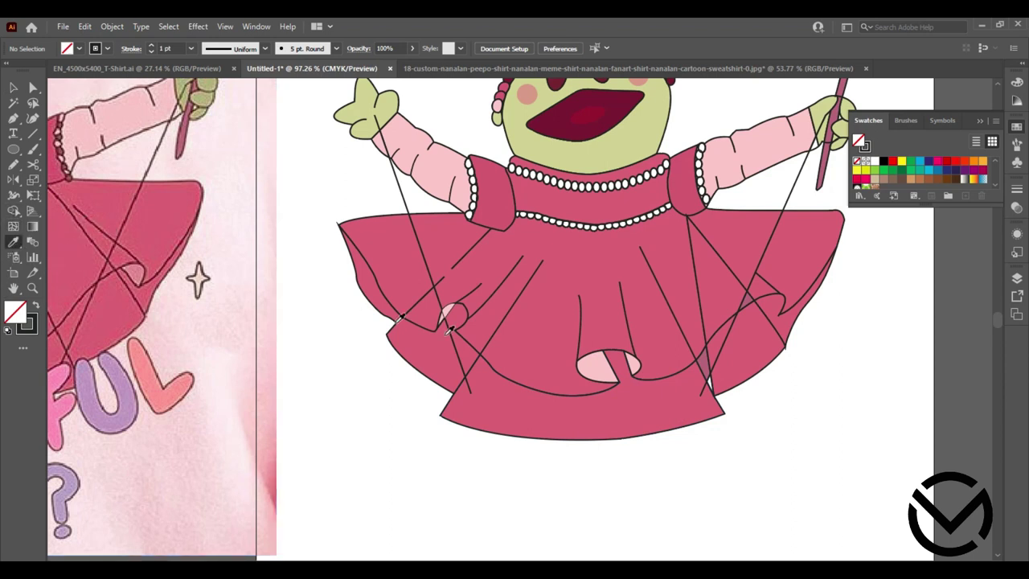
click(163, 220)
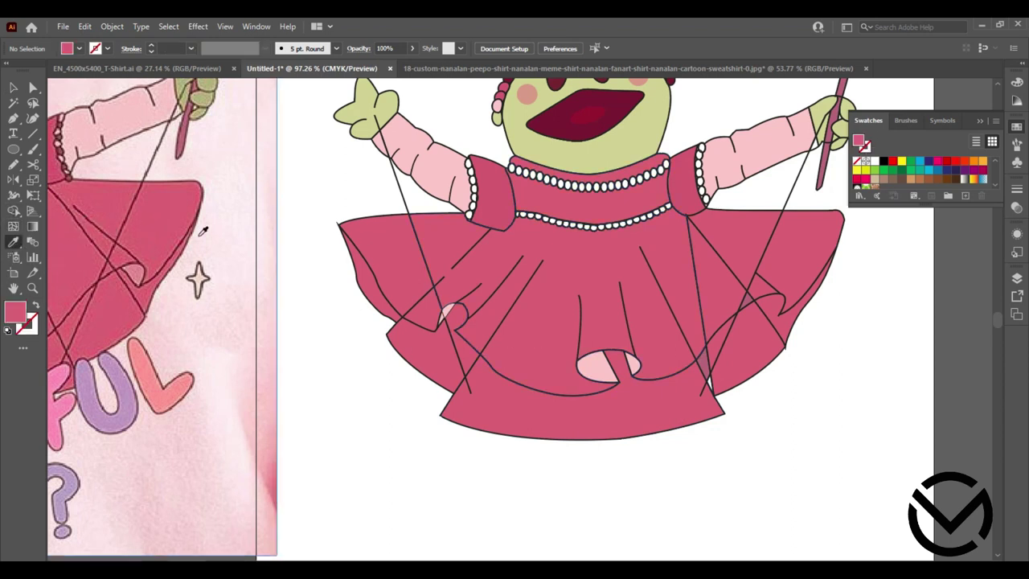
click(532, 343)
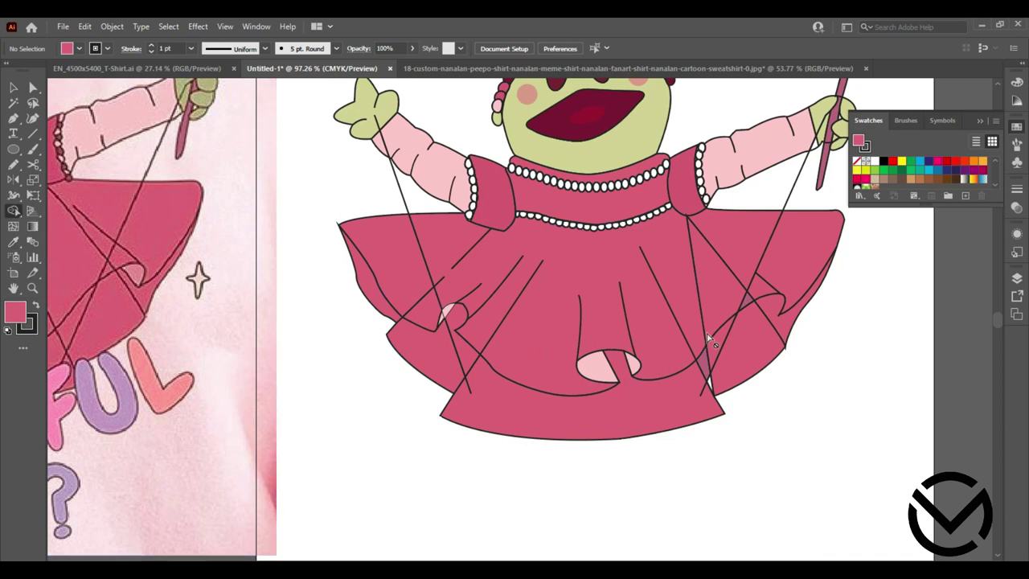
key(ctrl+a)
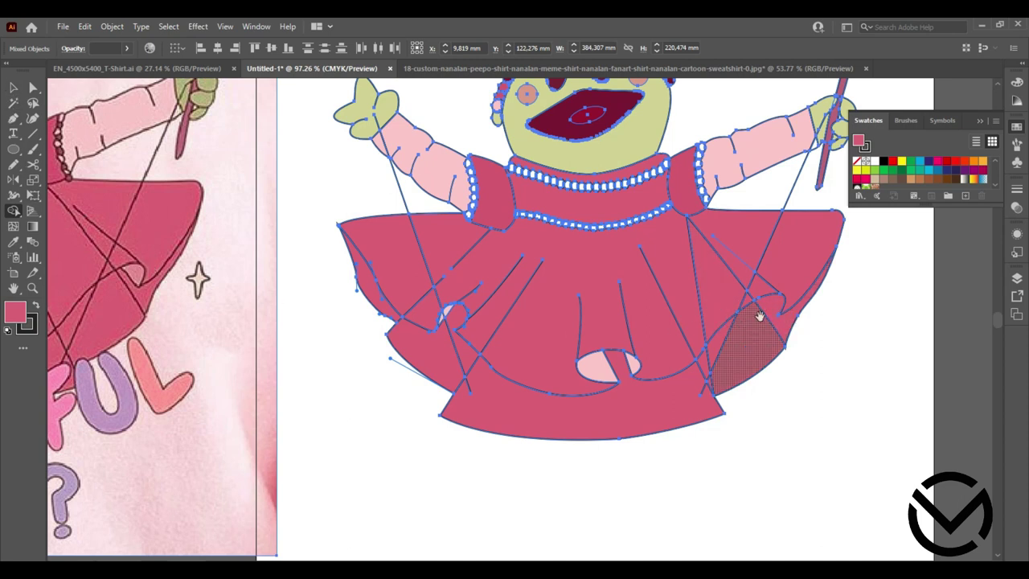
Pen-draw and reshape a small curled loop on the right skirt fold.
drag(689, 312, 438, 380)
click(13, 117)
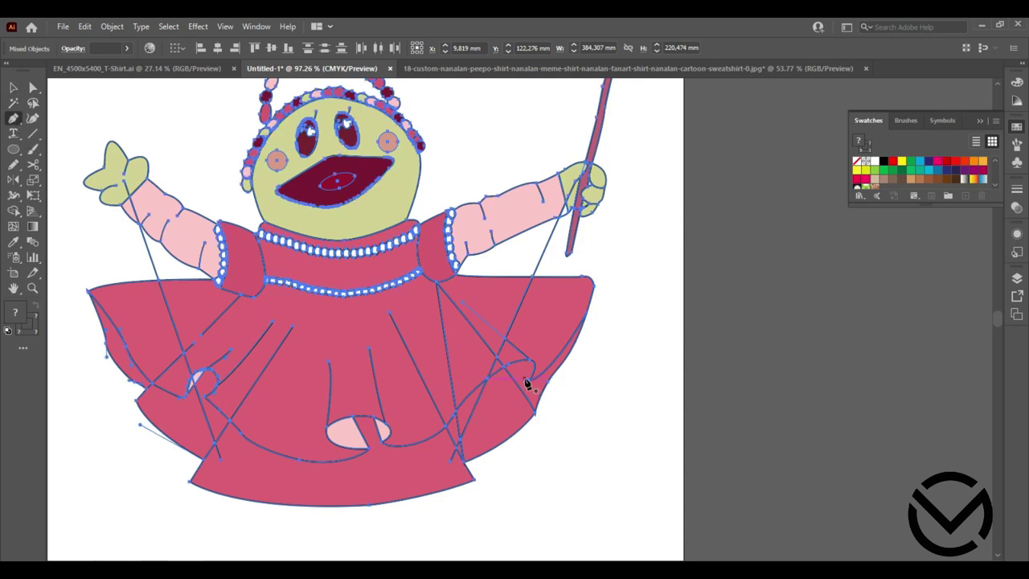
drag(508, 366, 530, 381)
click(33, 87)
click(570, 390)
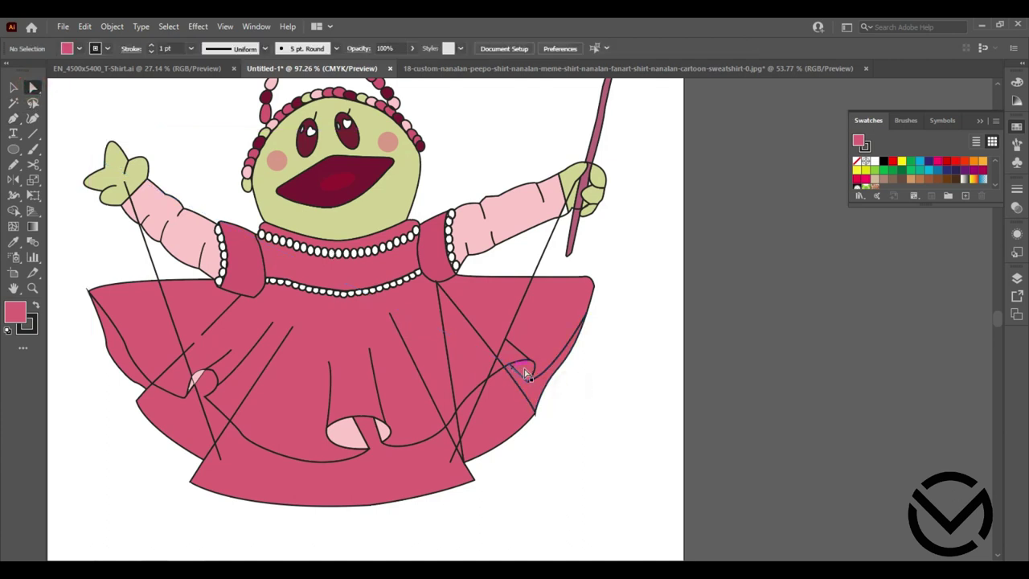
Sample the arm's light pink and Shape Builder-fill the new right fold loop.
click(13, 211)
key(ctrl+a)
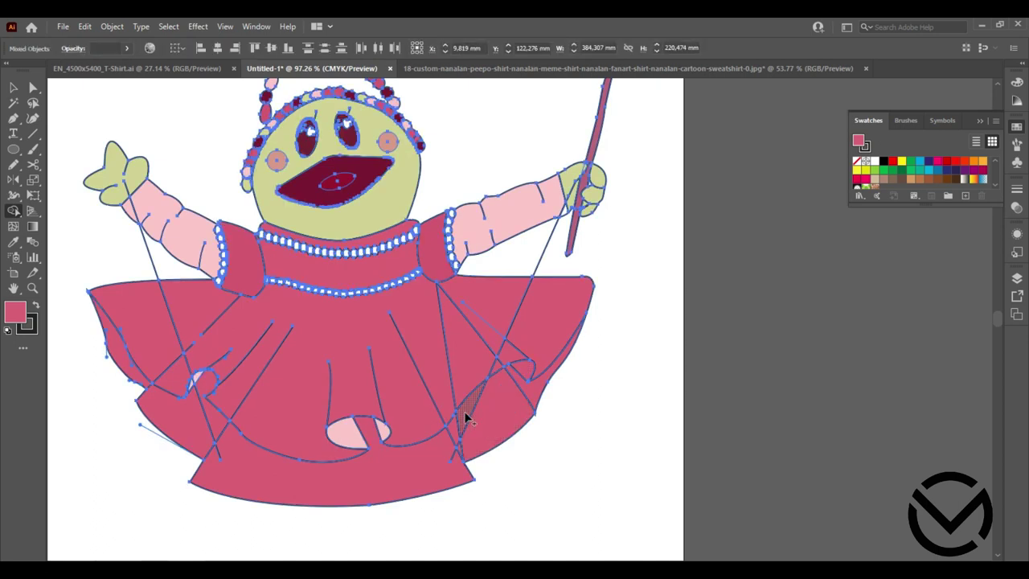
key(ctrl+alt+x)
click(14, 244)
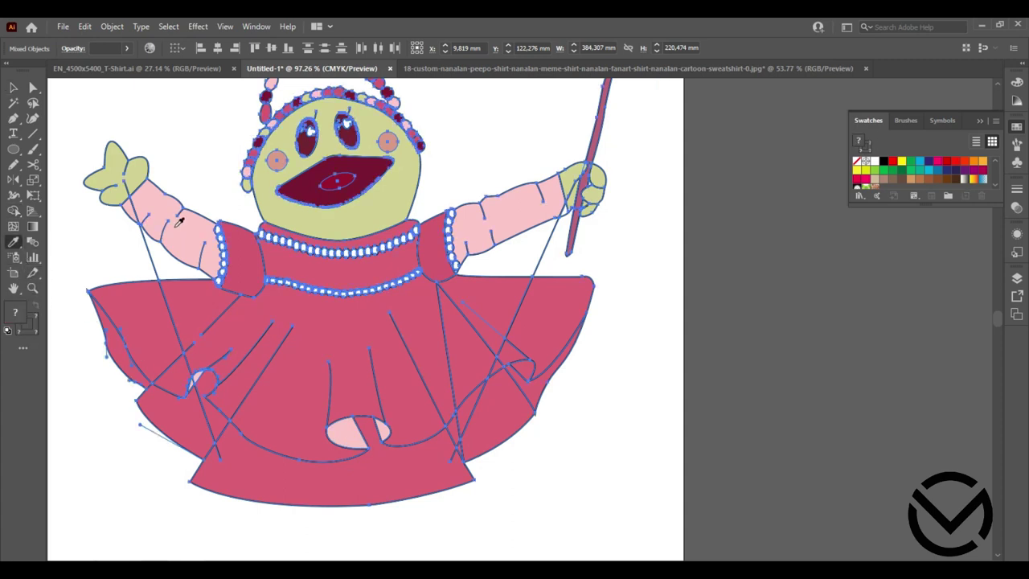
key(v)
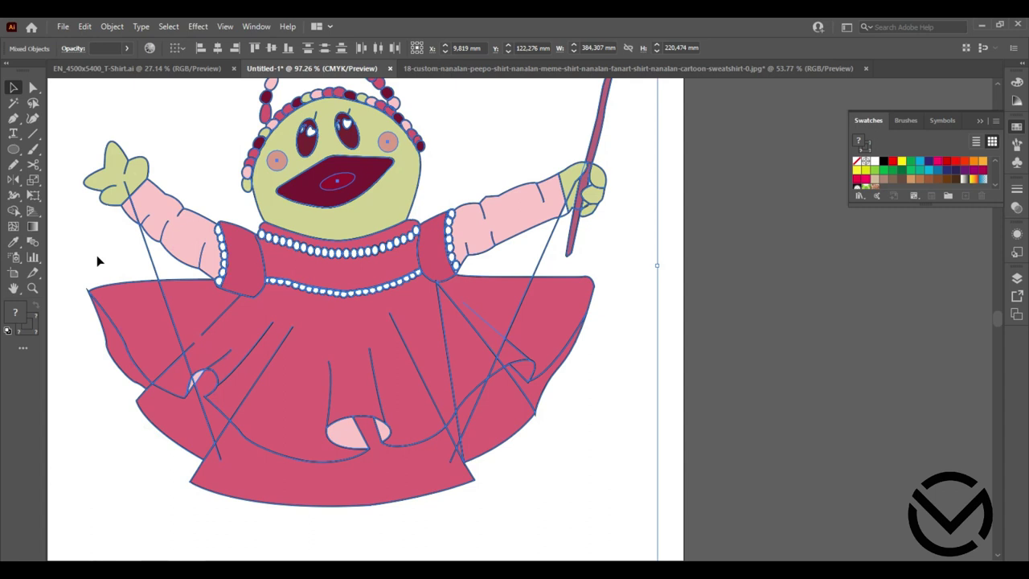
click(84, 257)
click(14, 242)
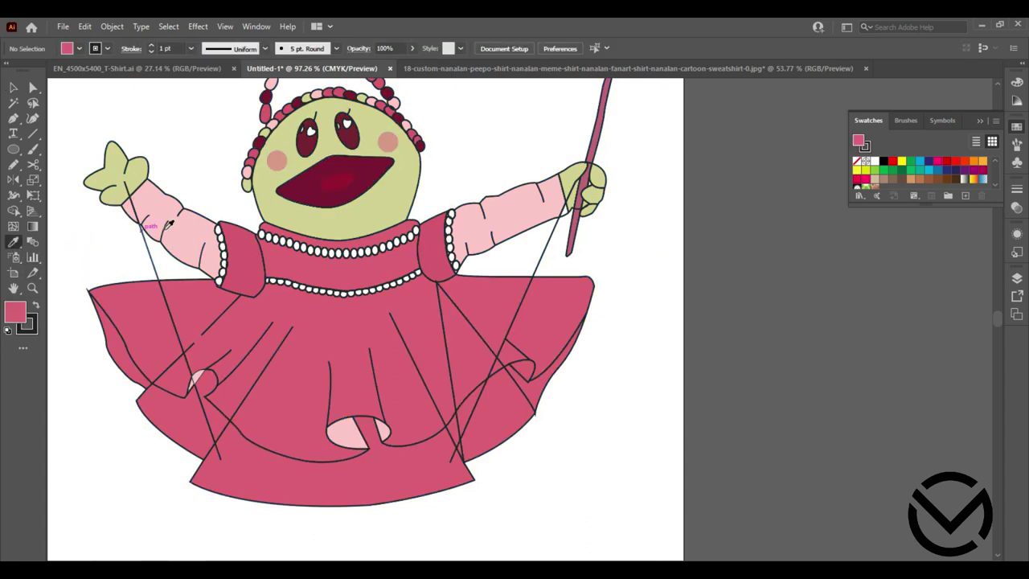
click(181, 229)
click(14, 211)
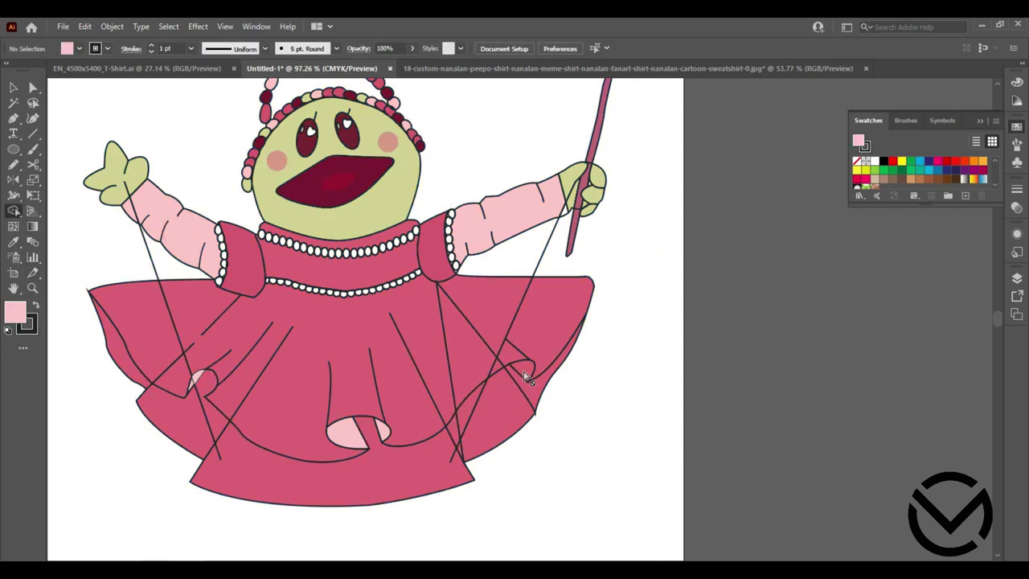
key(ctrl+a)
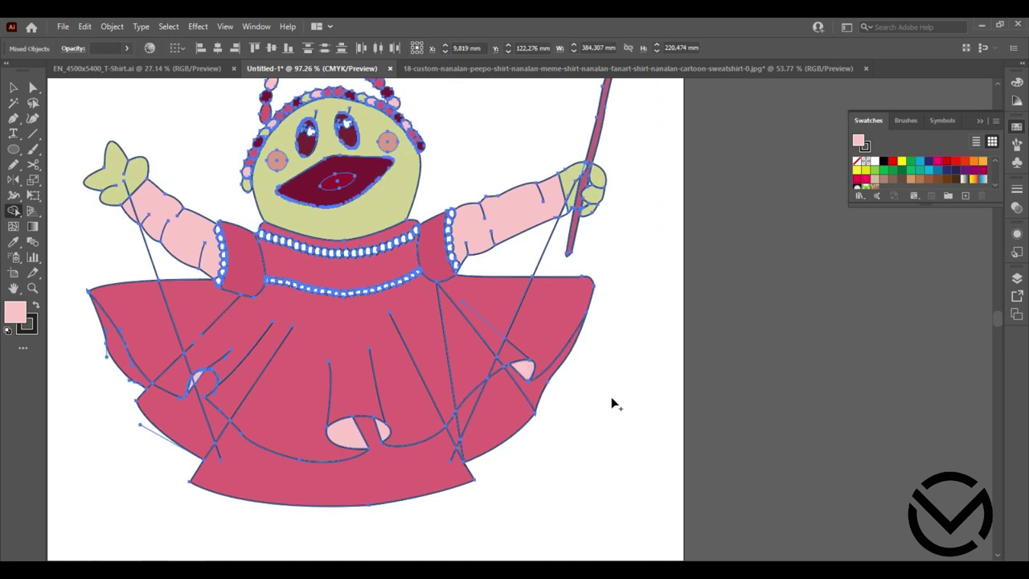
key(v)
scroll(464, 324, up, 2)
scroll(498, 325, left, 4)
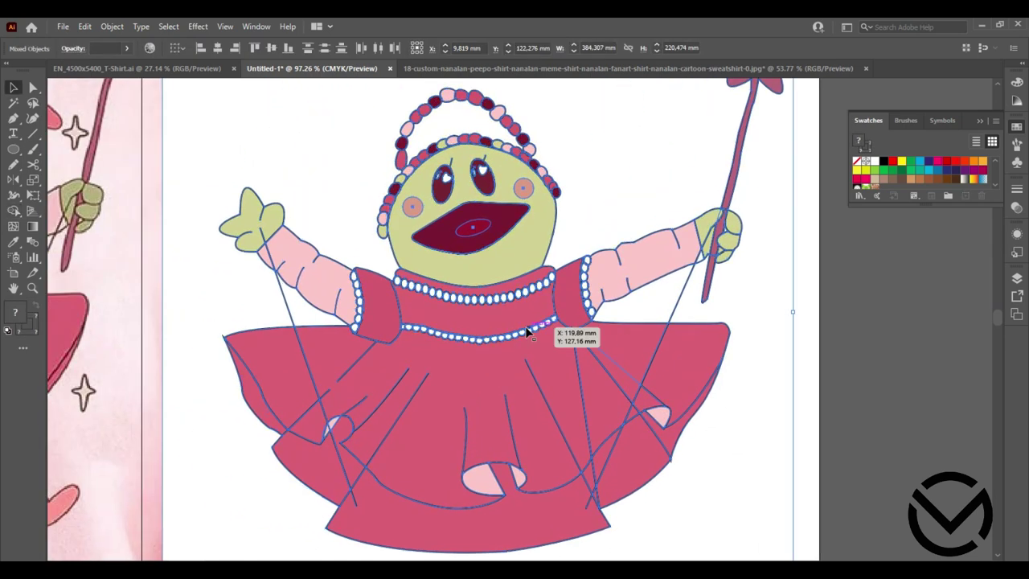
Delete the reference photo from beside the fairy artboard.
key(z)
drag(593, 326, 464, 326)
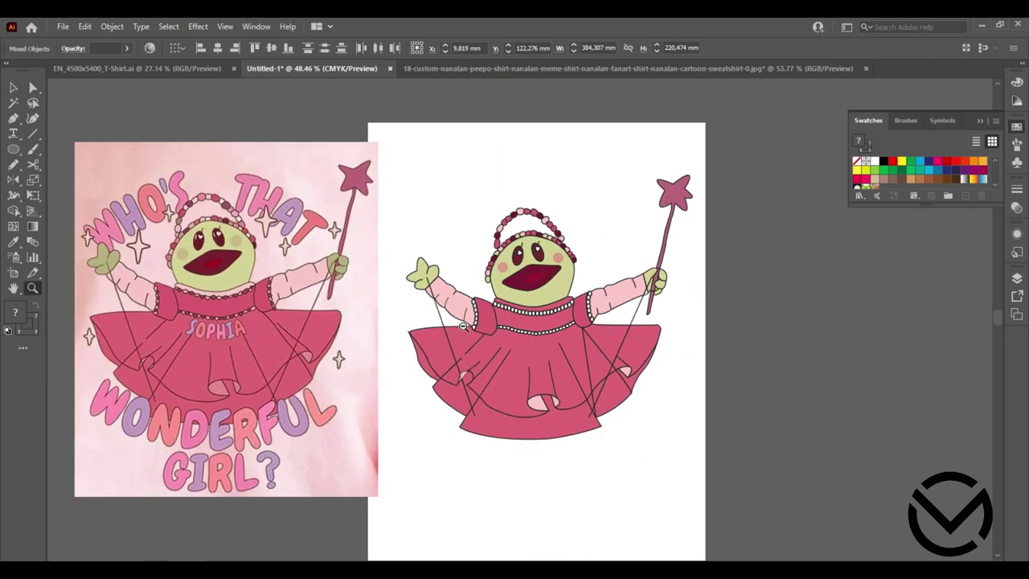
drag(550, 339, 549, 300)
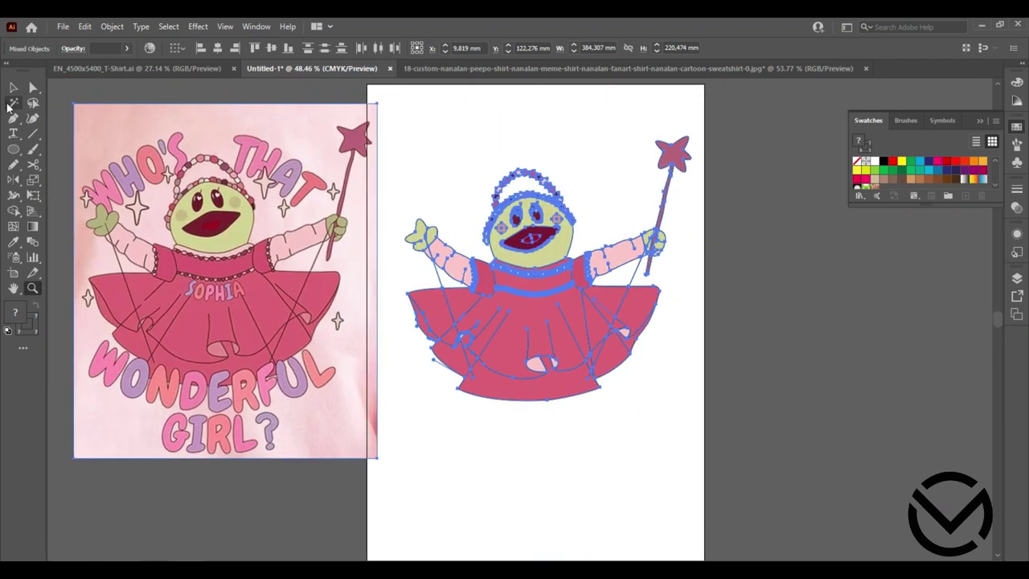
key(v)
click(581, 176)
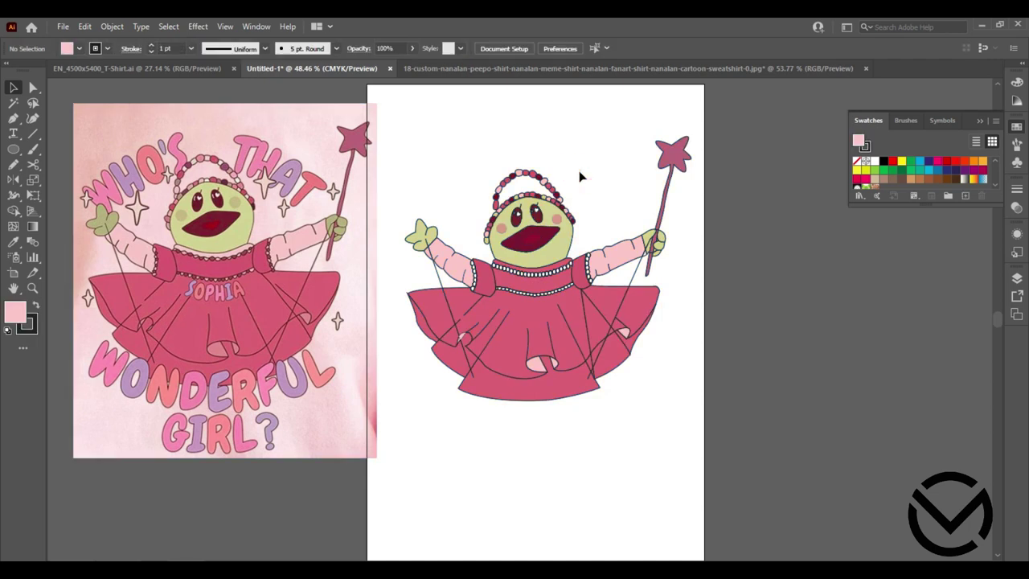
click(276, 230)
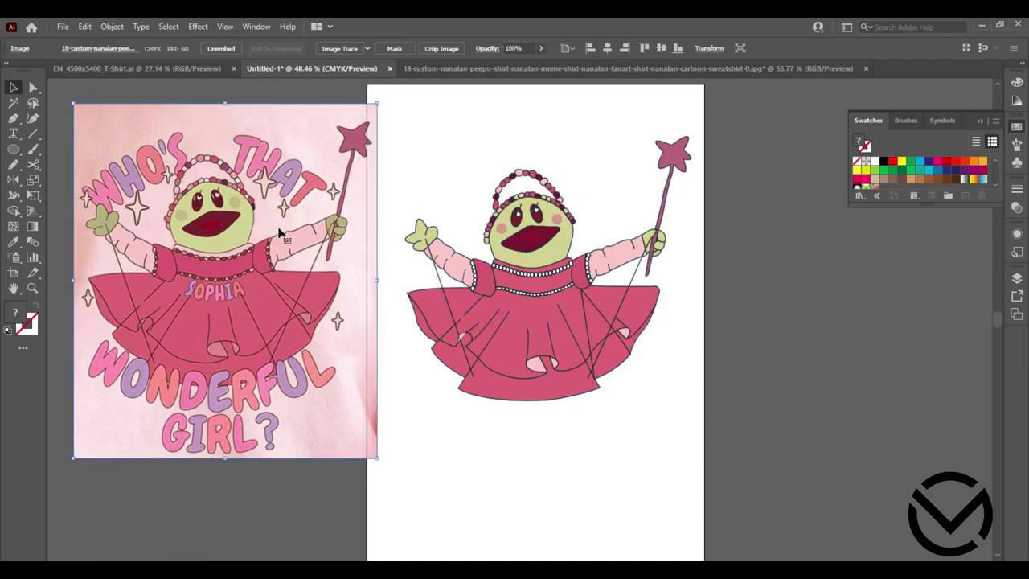
key(Delete)
drag(505, 286, 468, 276)
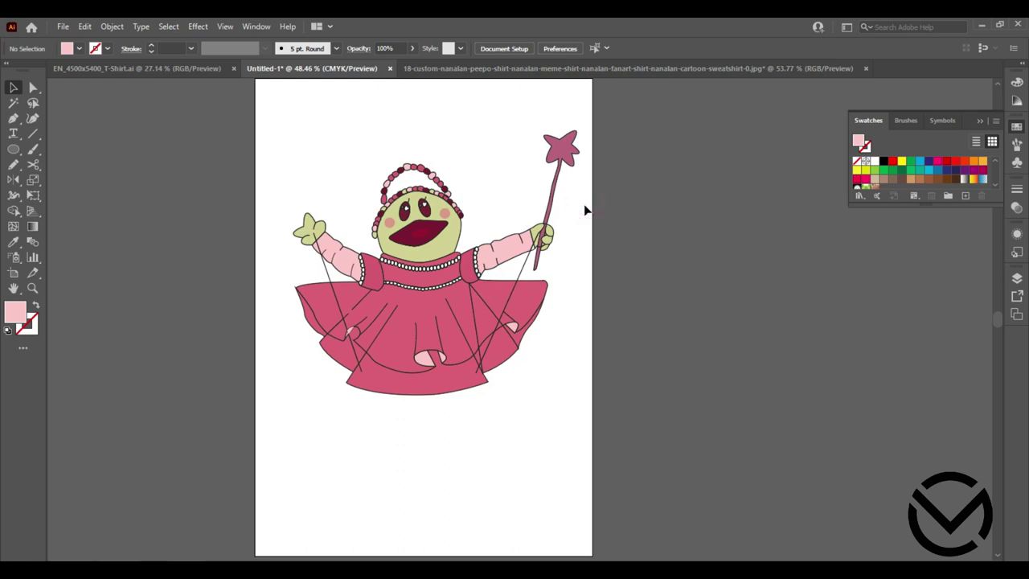
Close the reference jpg document without saving changes.
click(979, 121)
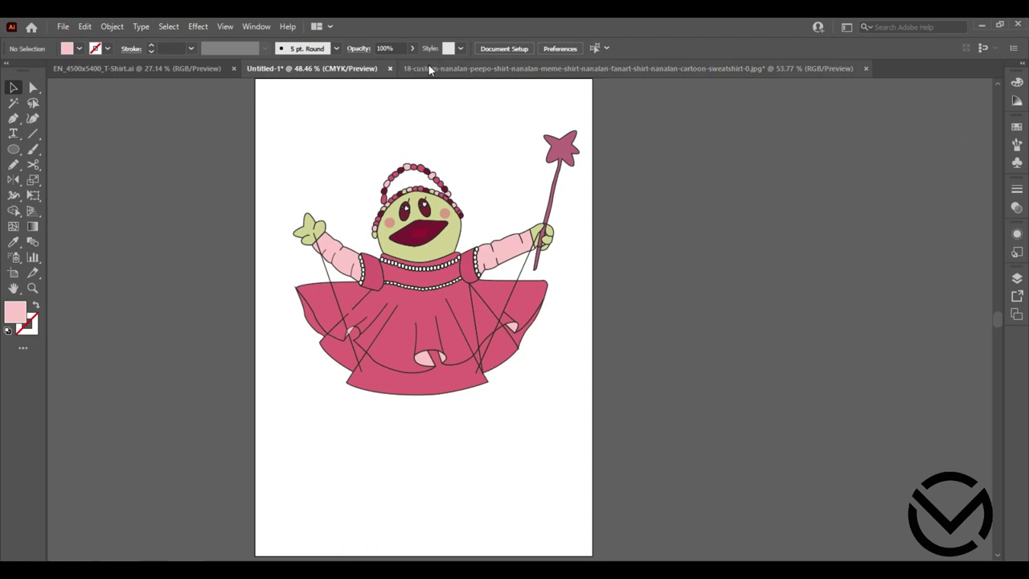
click(422, 68)
click(866, 68)
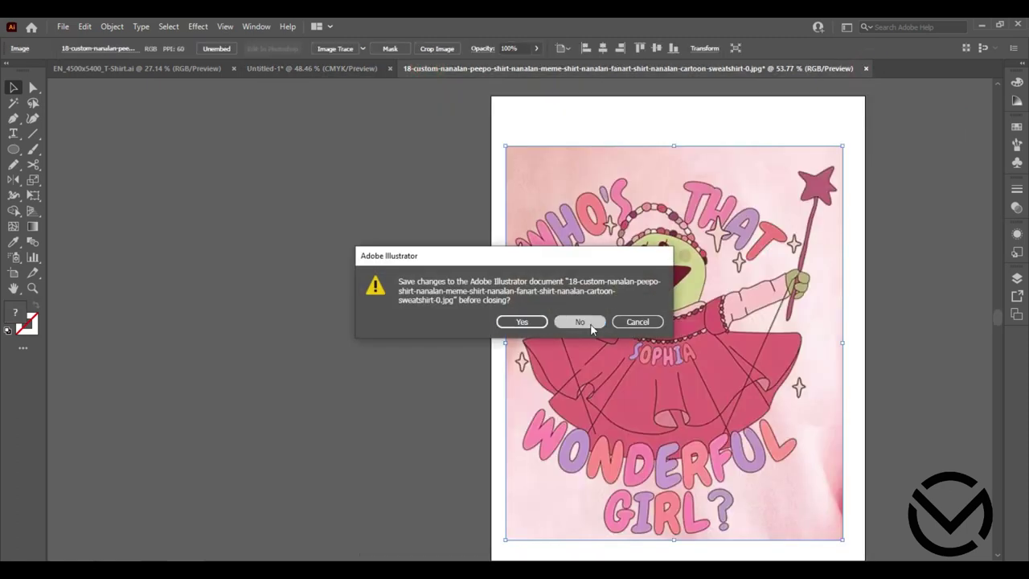
click(578, 321)
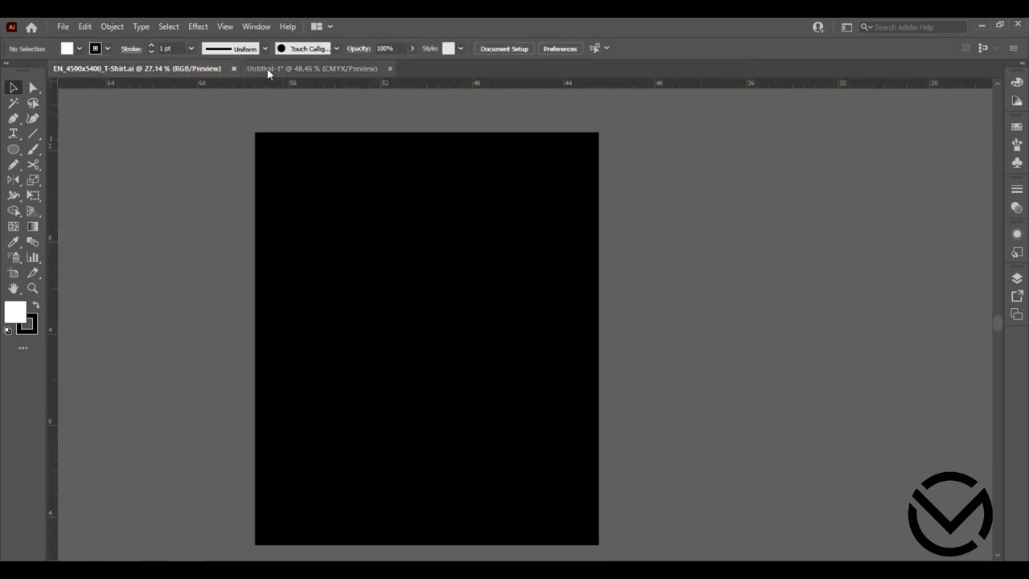
In the T-shirt document, unlock all objects and delete the black background rectangle.
click(267, 70)
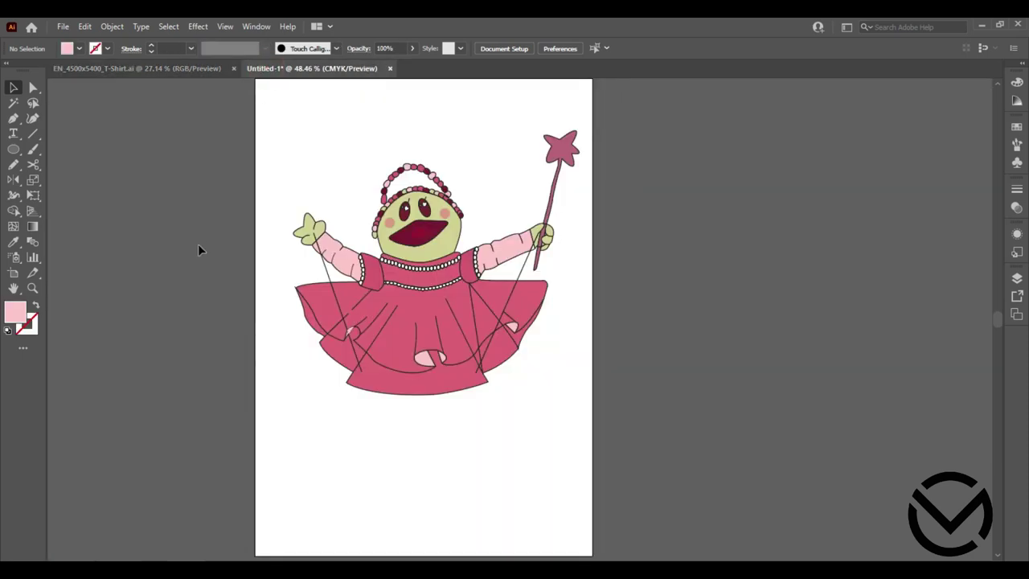
click(175, 69)
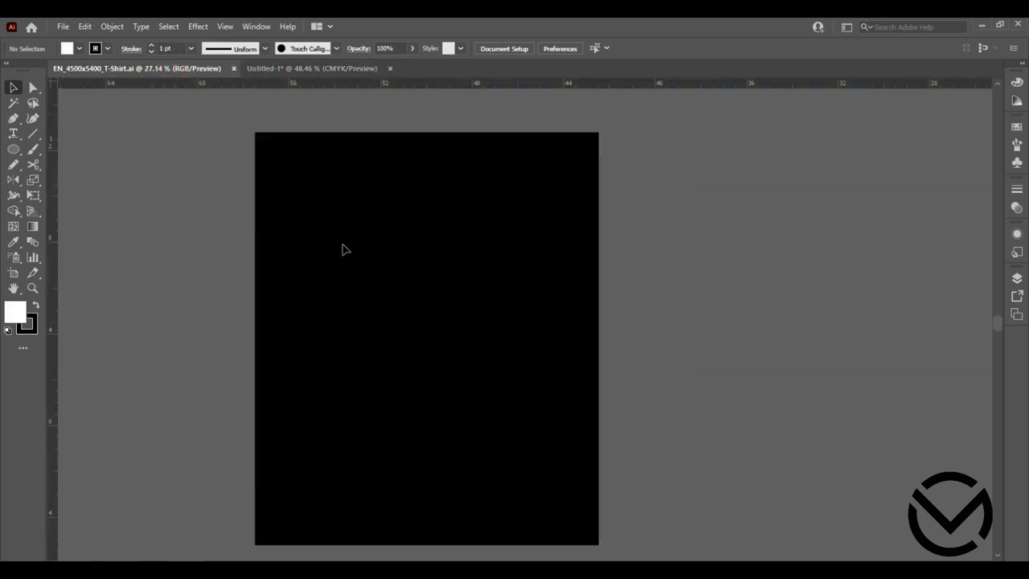
click(112, 27)
click(161, 131)
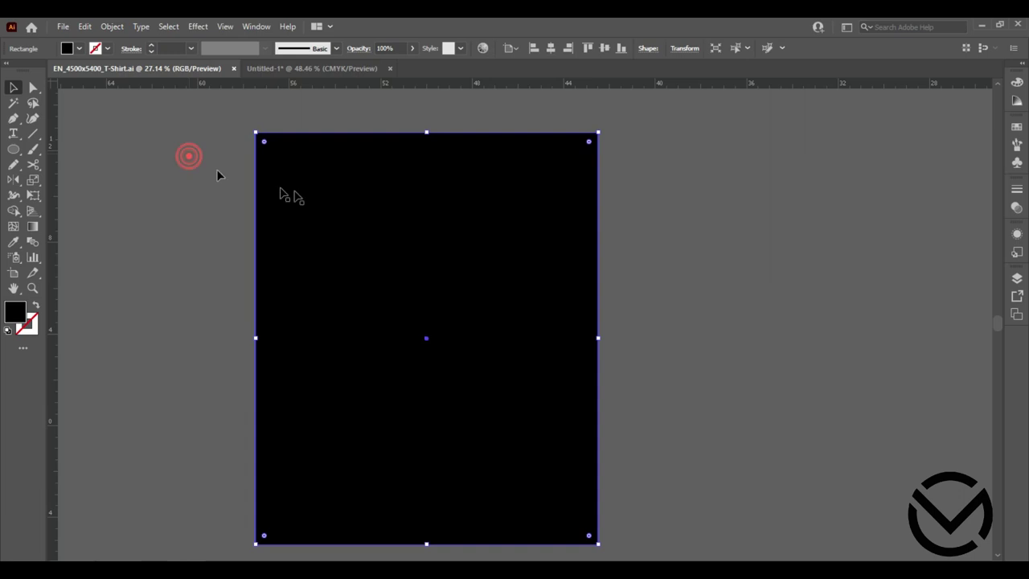
key(Delete)
Bring the fairy artwork group from Untitled-1 onto the T-shirt artboard and enlarge it.
click(338, 68)
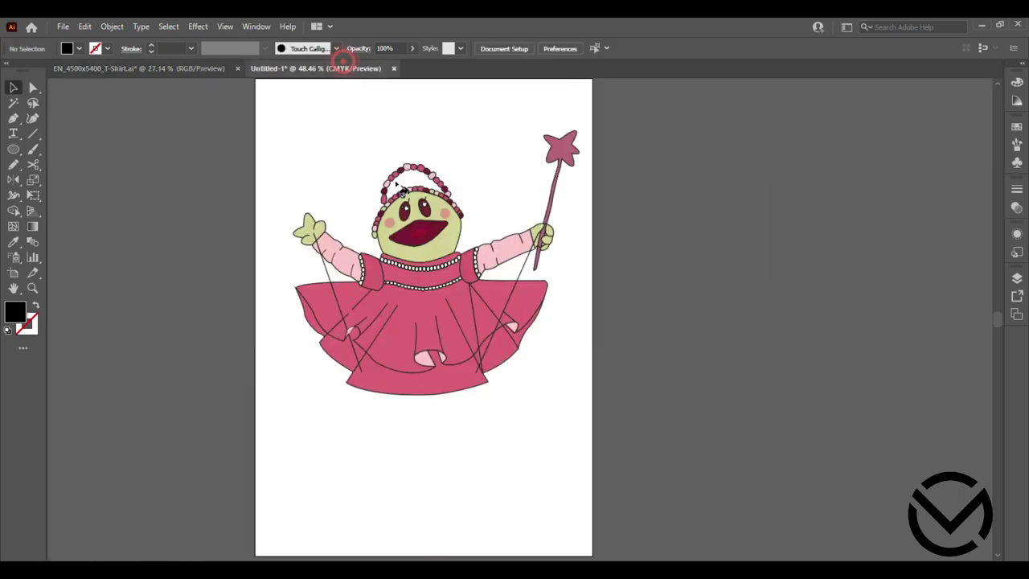
click(421, 279)
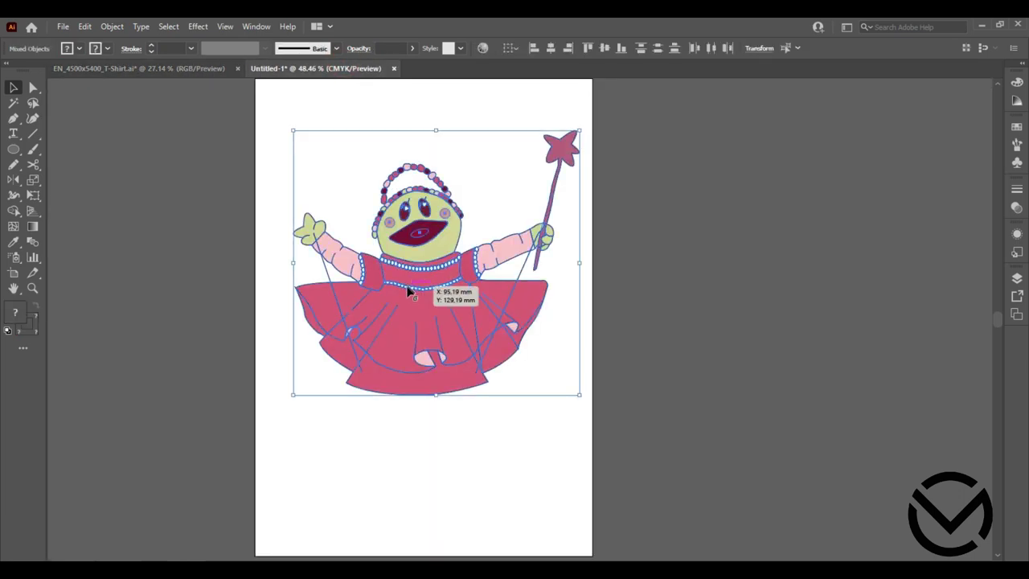
drag(419, 289, 410, 310)
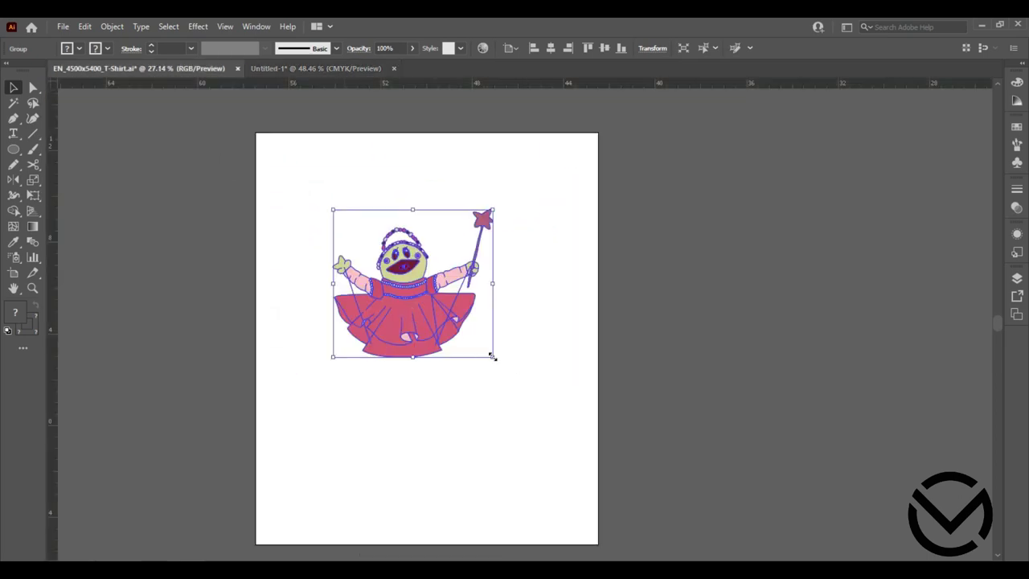
drag(492, 356, 569, 435)
drag(459, 363, 436, 363)
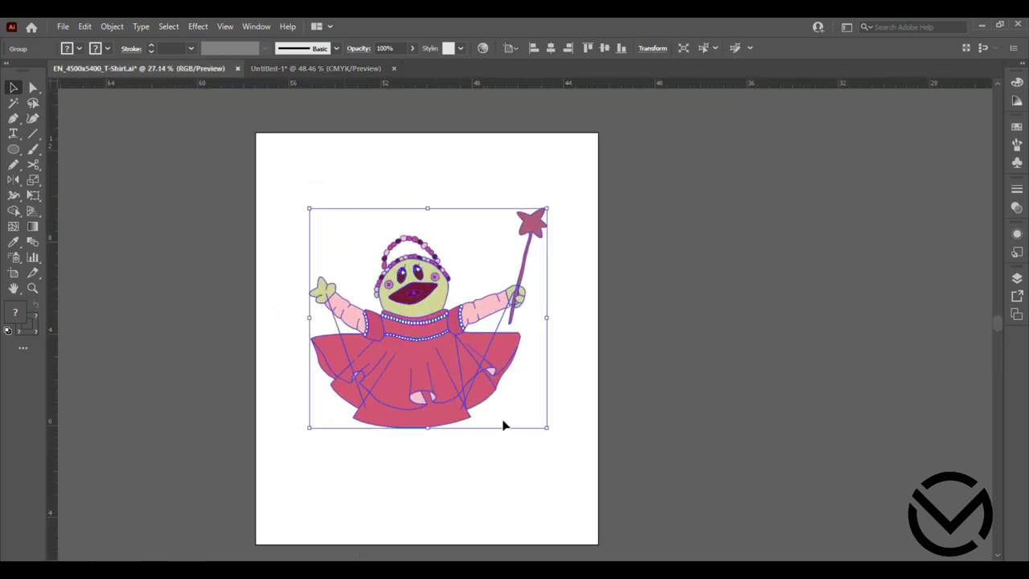
drag(547, 428, 592, 477)
drag(472, 396, 462, 382)
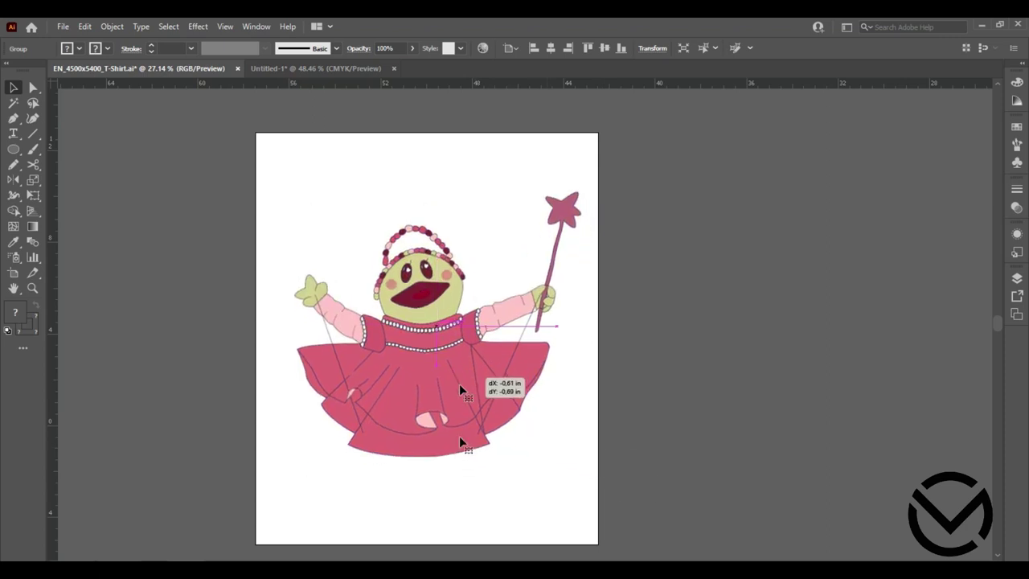
click(433, 523)
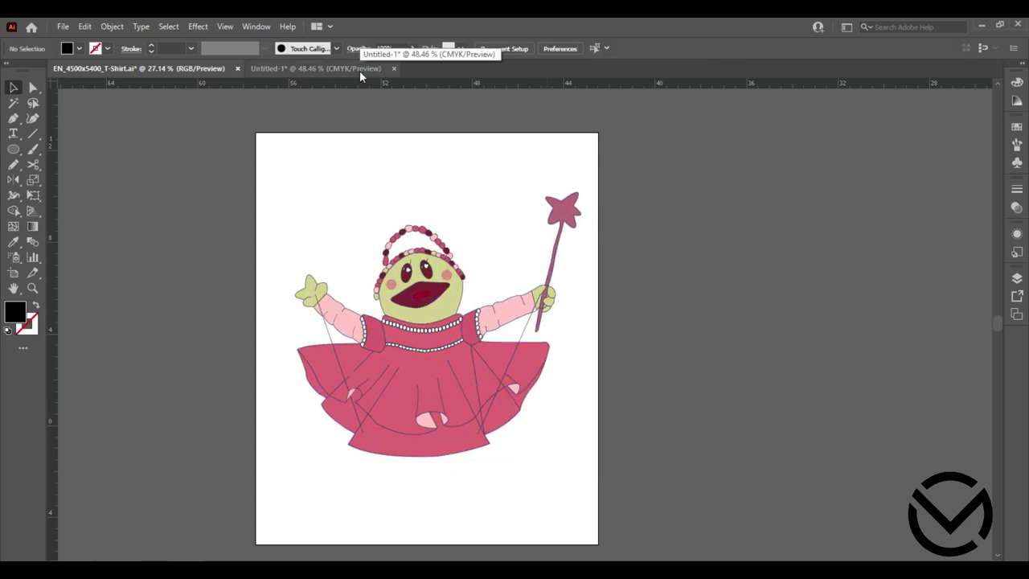
Paste the caption, enlarge it to 116 pt, and remove the stray glyph after 'Girl'.
key(ctrl+v)
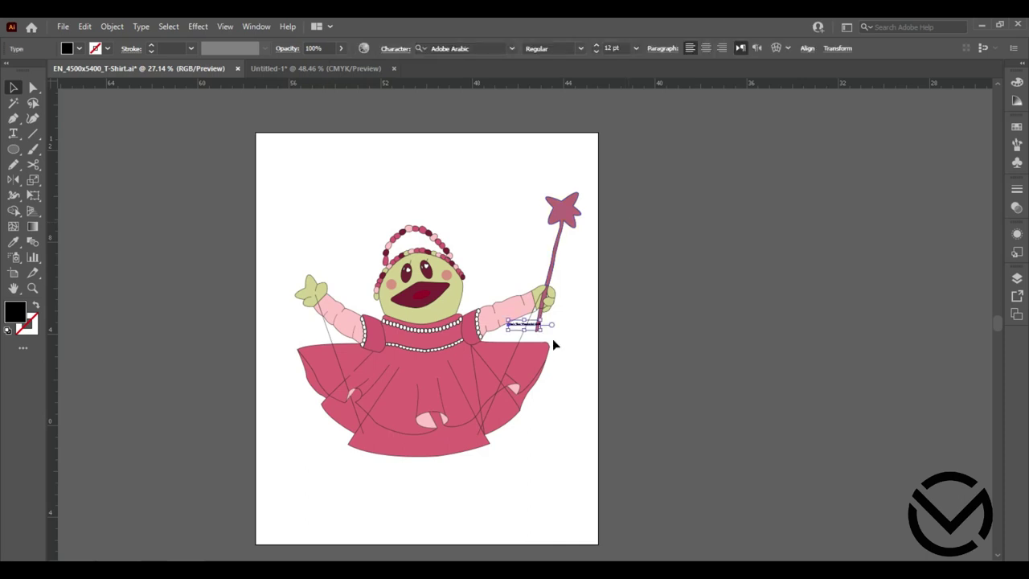
drag(540, 333, 693, 287)
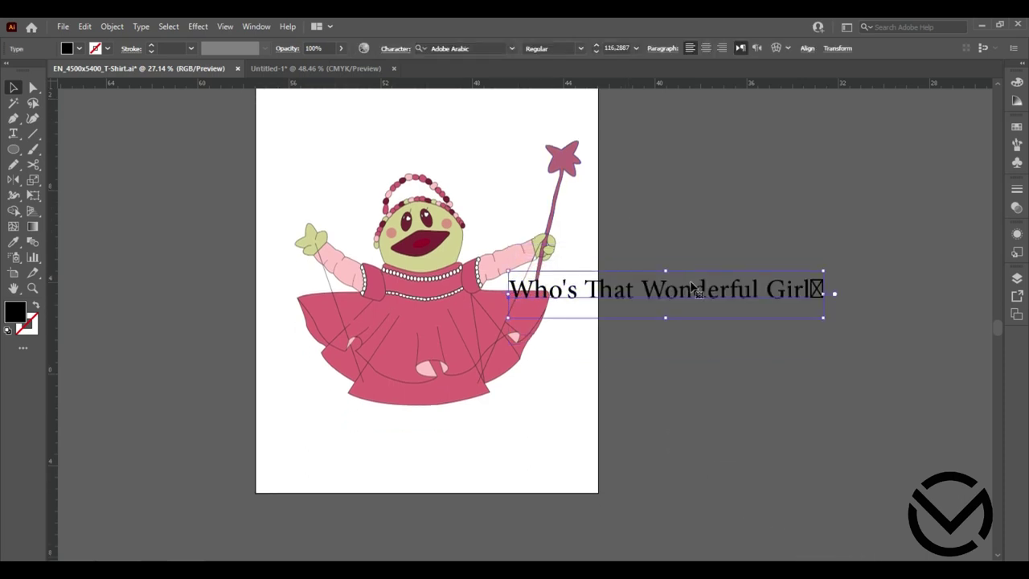
double_click(816, 289)
drag(827, 289, 810, 289)
key(BackSpace)
Move the caption to the bottom of the artboard and change it to UPPERCASE.
click(14, 87)
drag(700, 321, 448, 504)
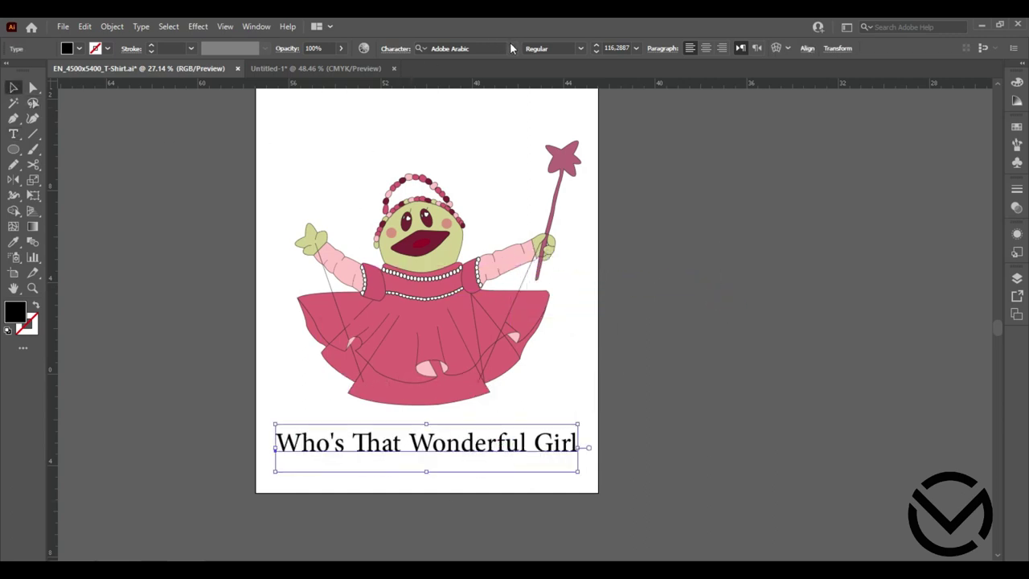
click(141, 26)
mouse_move(174, 225)
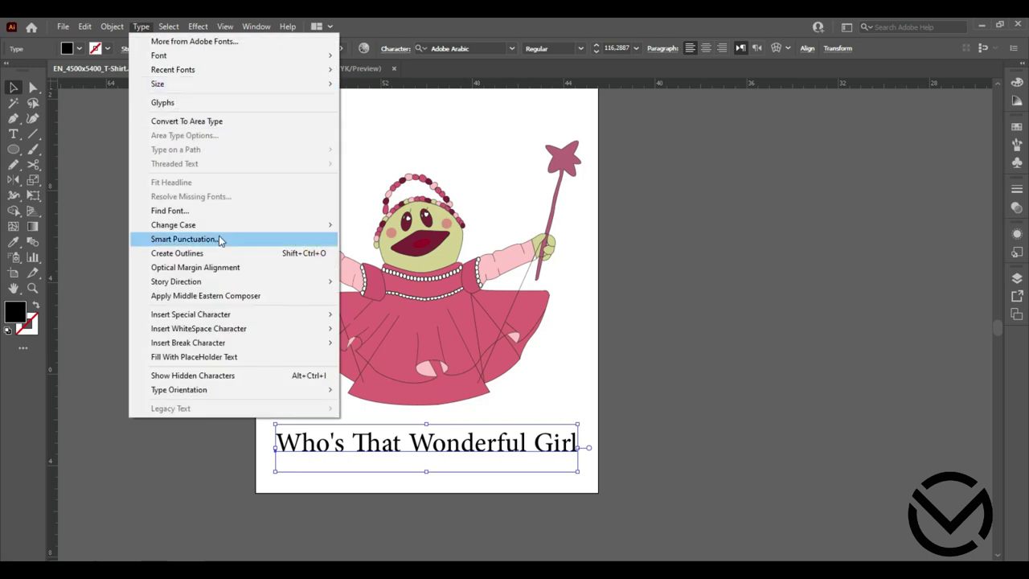
click(359, 223)
drag(465, 441, 429, 440)
click(511, 49)
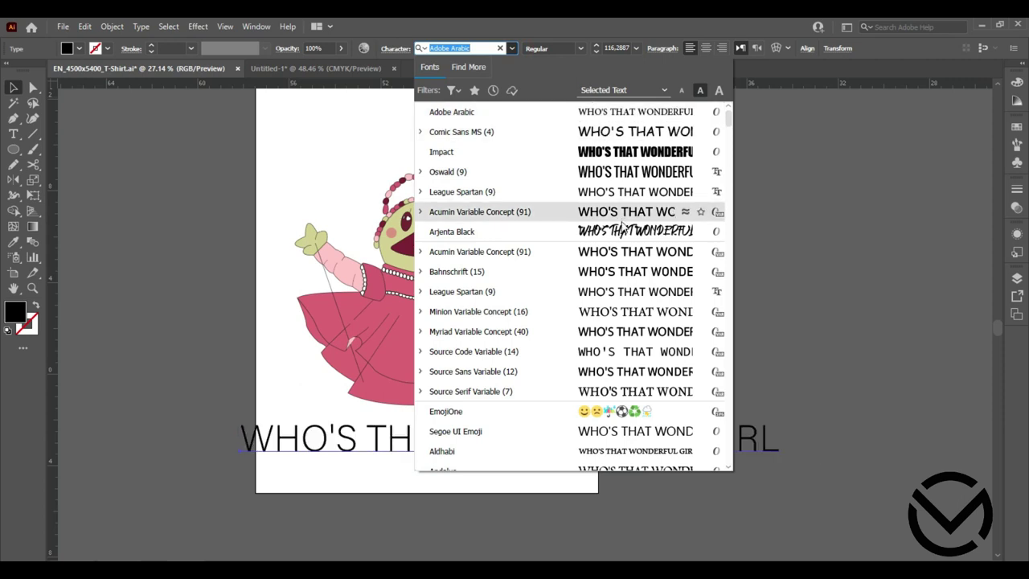
Preview handwritten script fonts on the caption and apply Segoe Print Bold.
scroll(622, 228, up, 1)
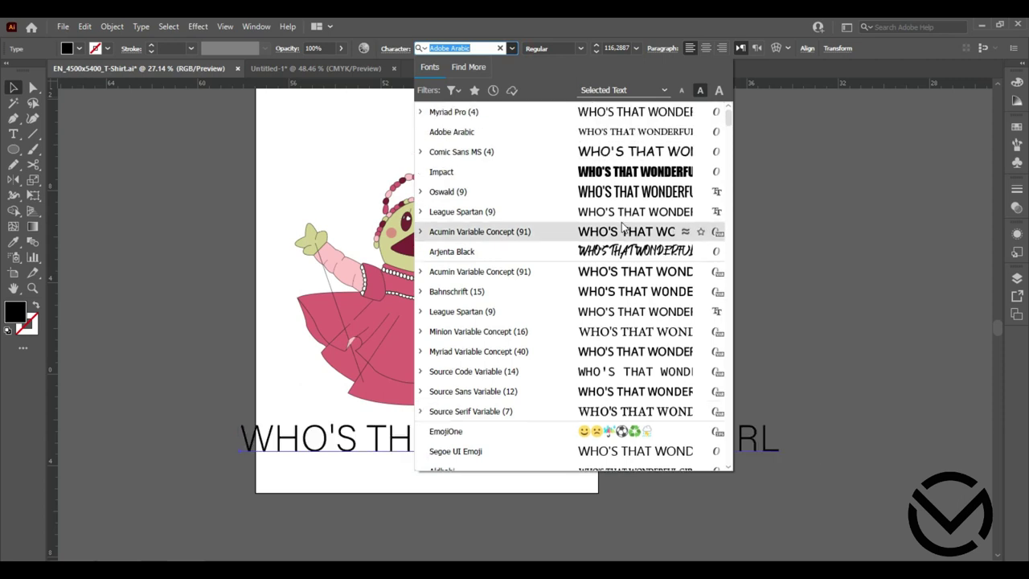
click(455, 90)
click(404, 196)
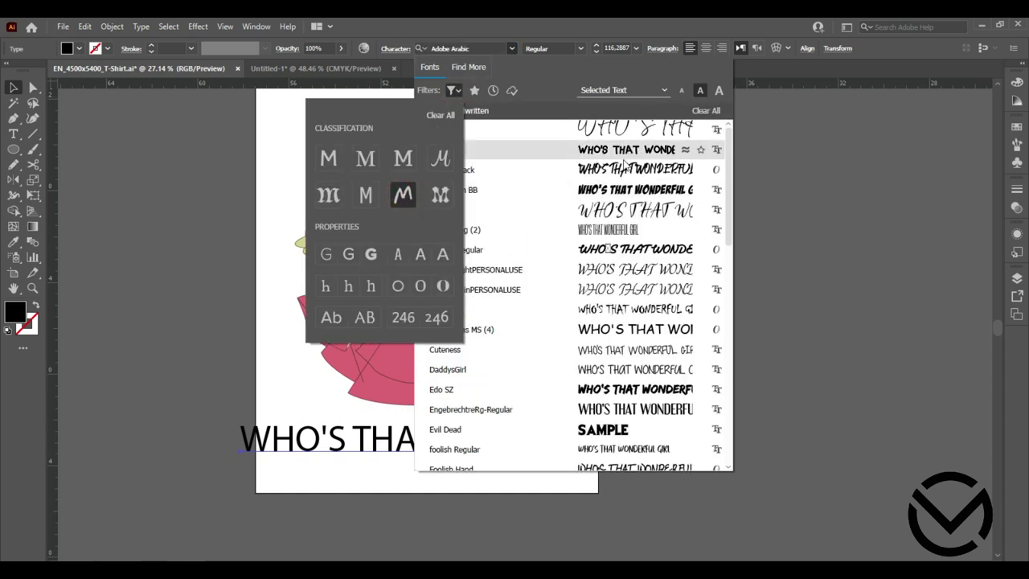
key(Down)
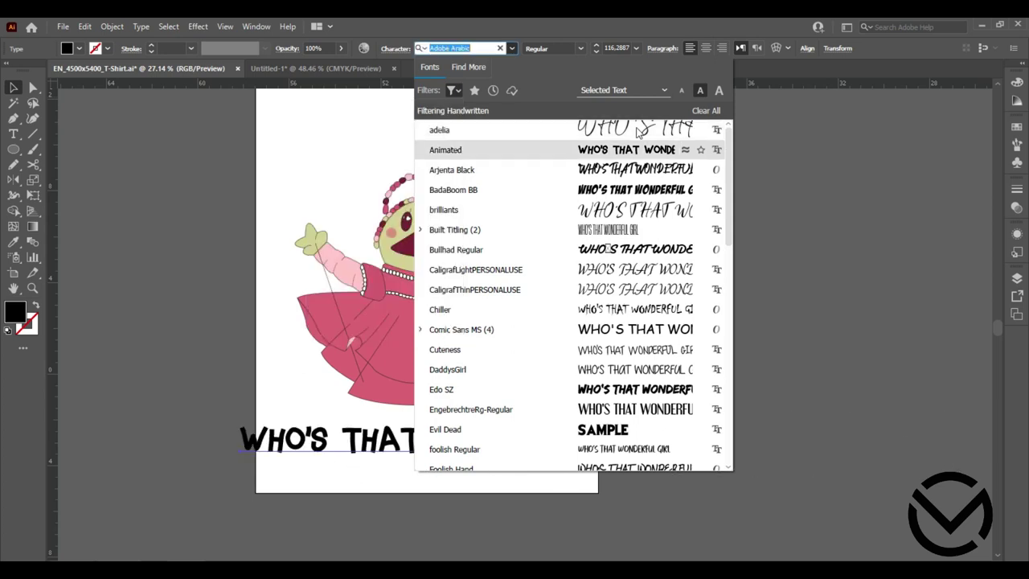
key(Down)
key(Down)
key(Down)
key(Down)
key(Down)
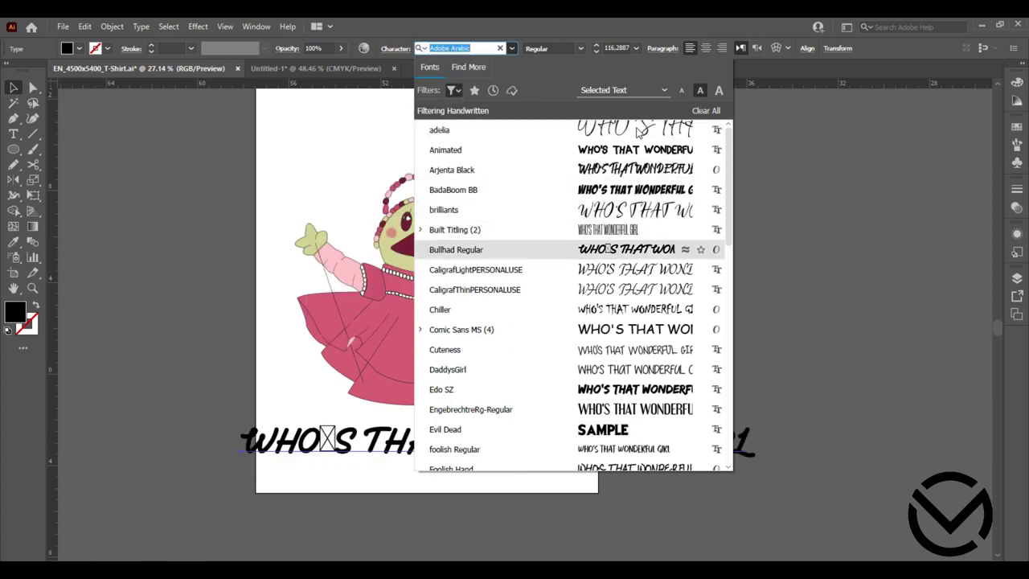
key(Down)
key(Down)
key(Down)
key(Down)
key(Down)
key(Down)
key(Down)
key(Down)
key(Down)
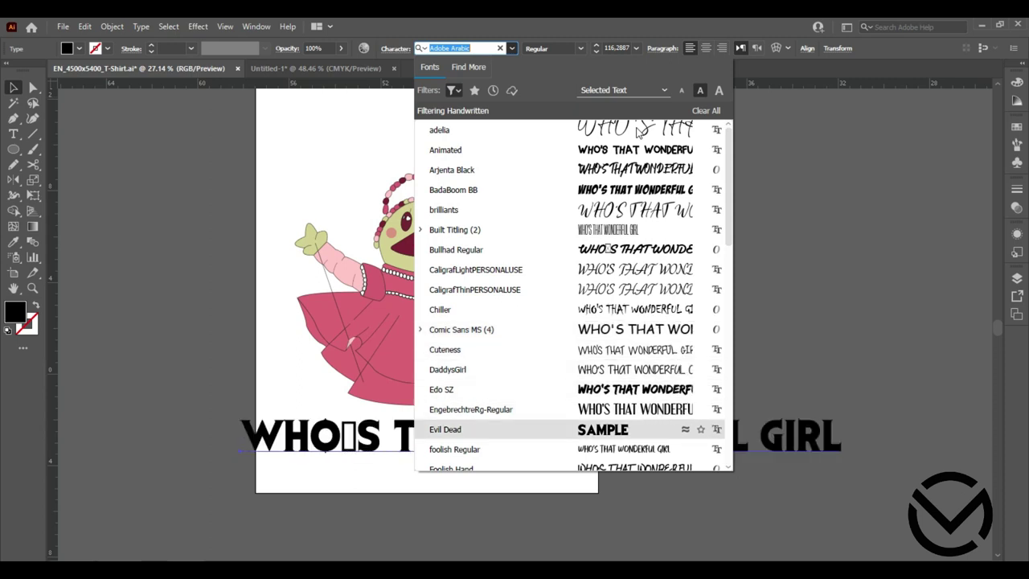
key(Down)
key(Down)
key(Down)
key(Down)
key(Down)
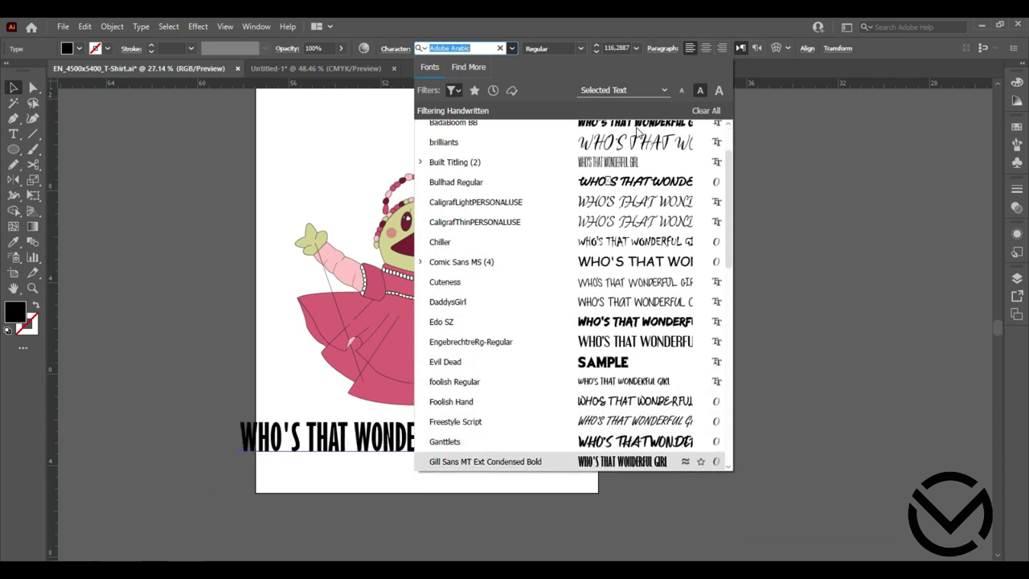
key(Down)
key(Down)
key(Down)
key(Down)
key(Down)
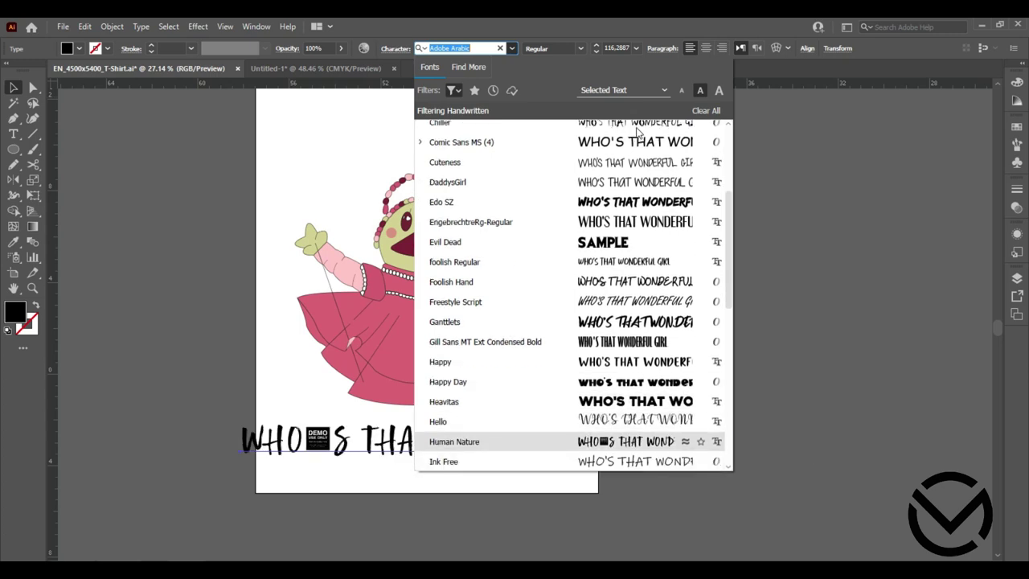
key(Down)
key(Down)
key(Down)
key(Up)
key(Down)
key(Down)
key(Down)
key(Down)
key(Down)
key(Down)
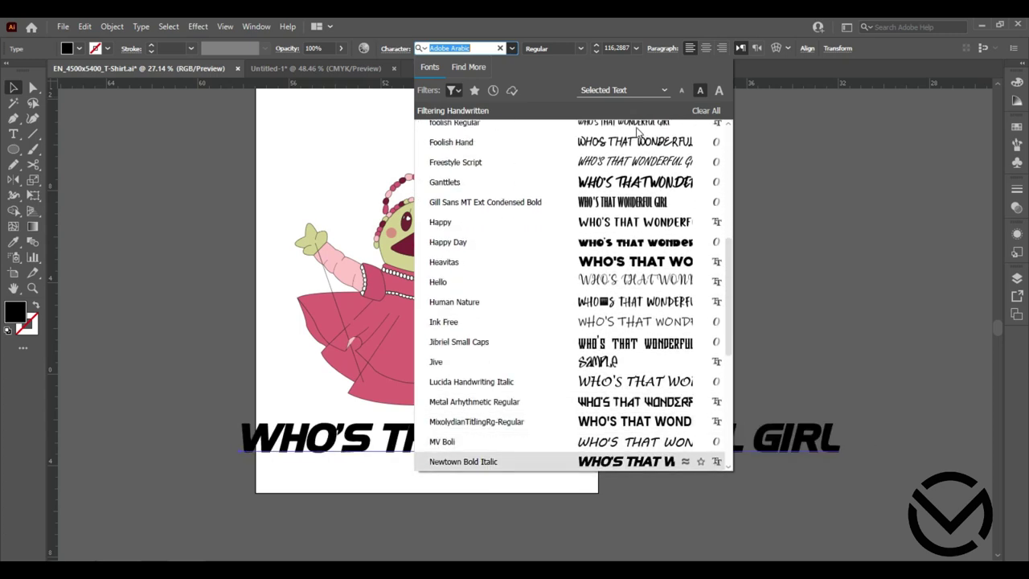
key(Down)
key(Up)
key(Down)
key(Down)
key(Down)
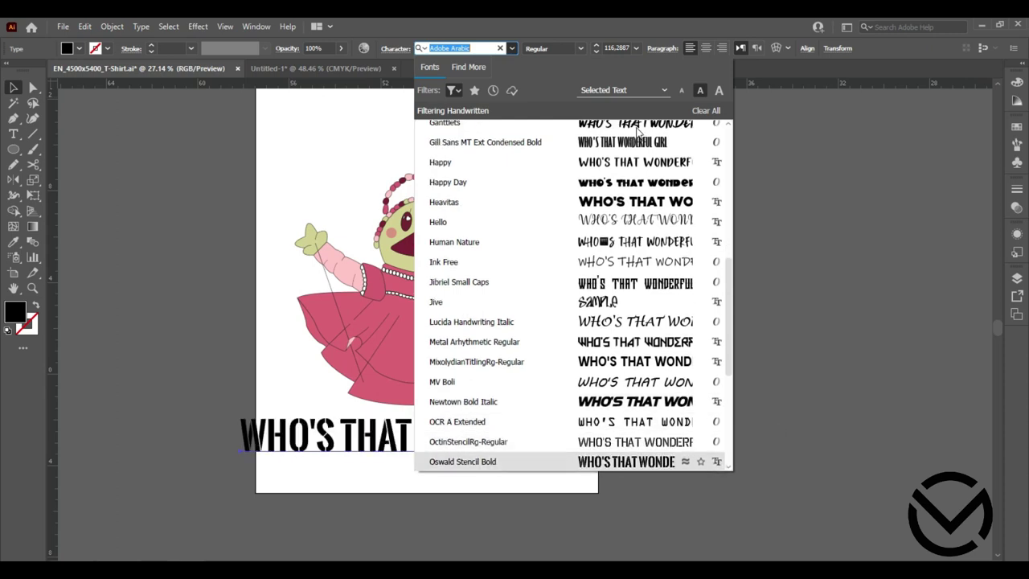
key(Down)
key(Down)
key(Down)
key(Down)
key(Down)
key(Down)
key(Down)
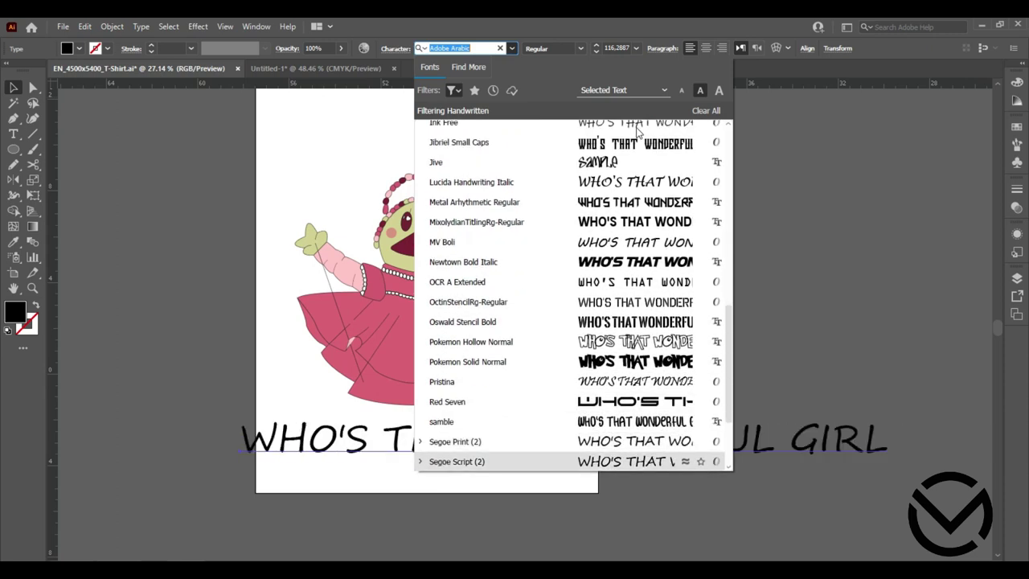
key(Up)
key(Up)
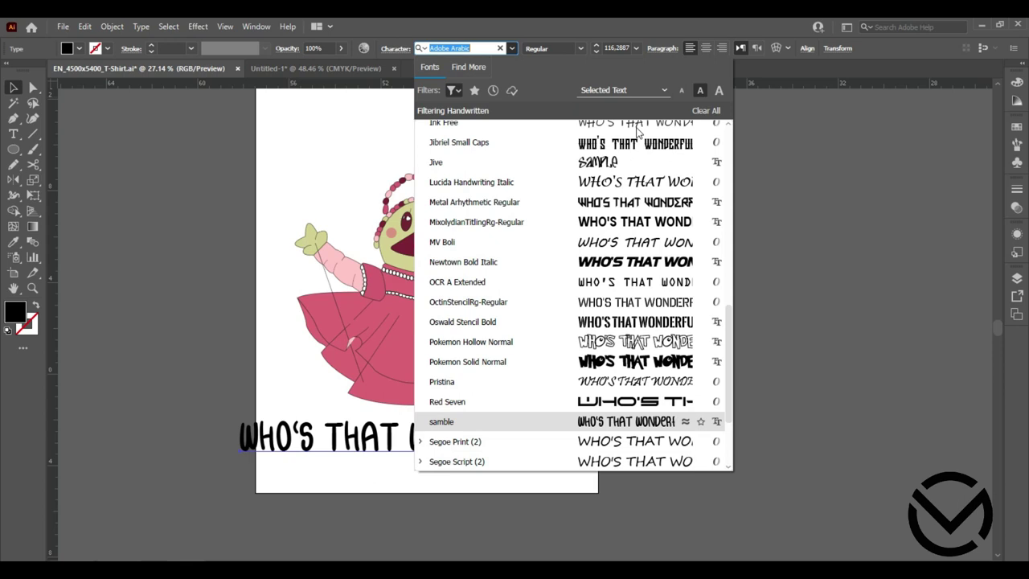
key(Down)
key(Down)
key(Down)
key(Up)
key(Up)
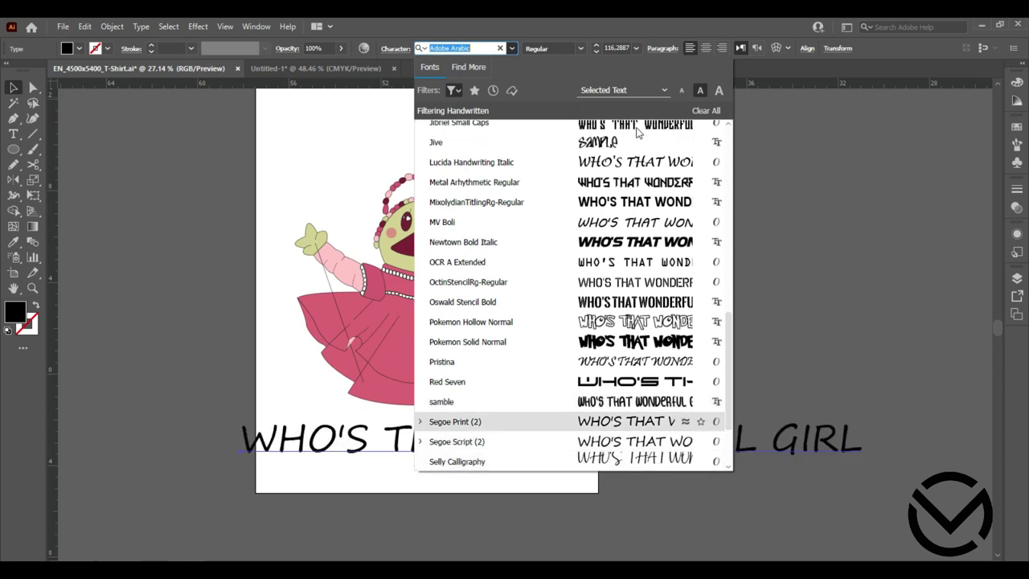
click(420, 422)
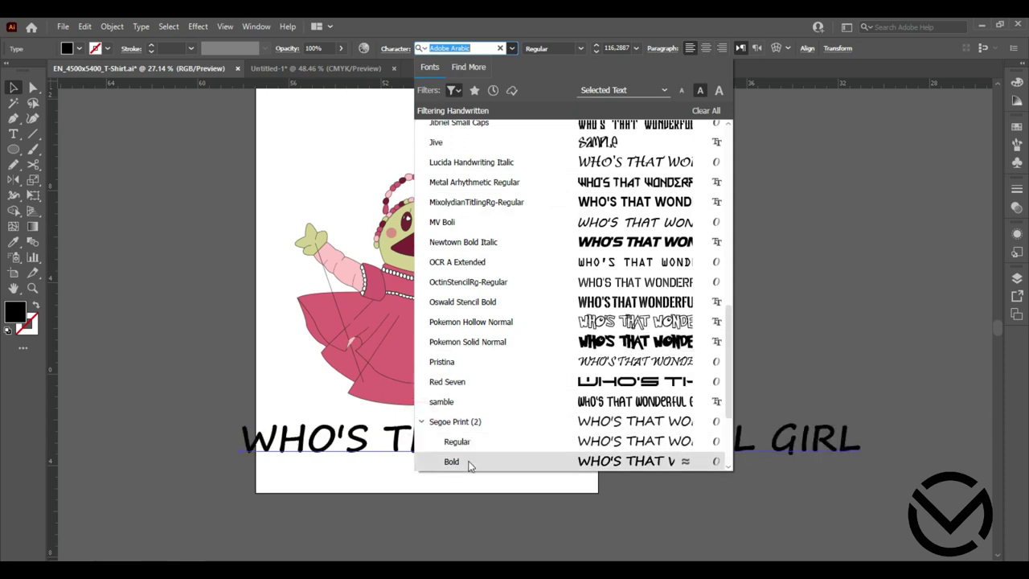
click(469, 463)
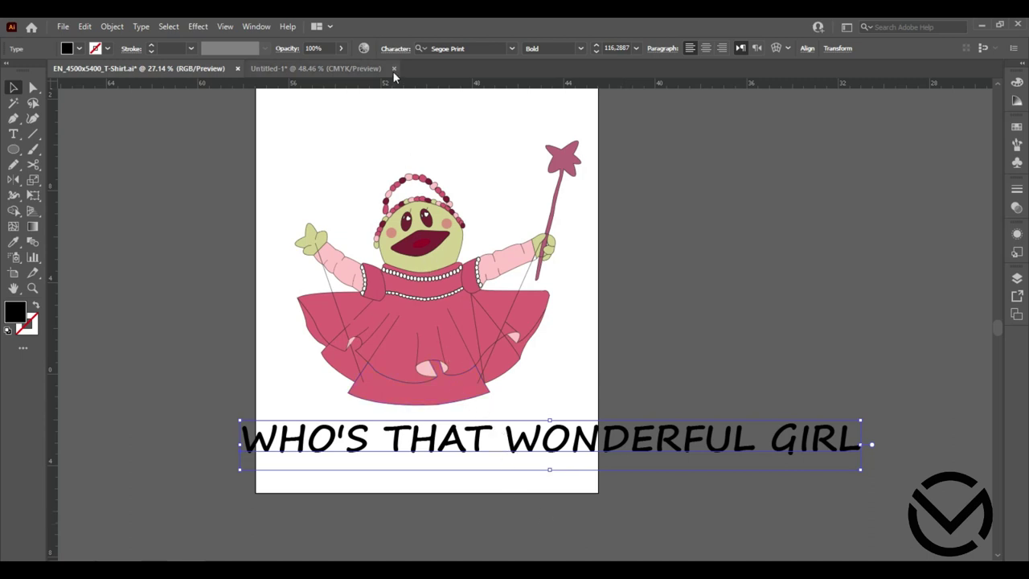
Try decorative, script, slab serif, monospaced, blackletter and sans serif font filters, browsing sans serif fonts.
click(512, 49)
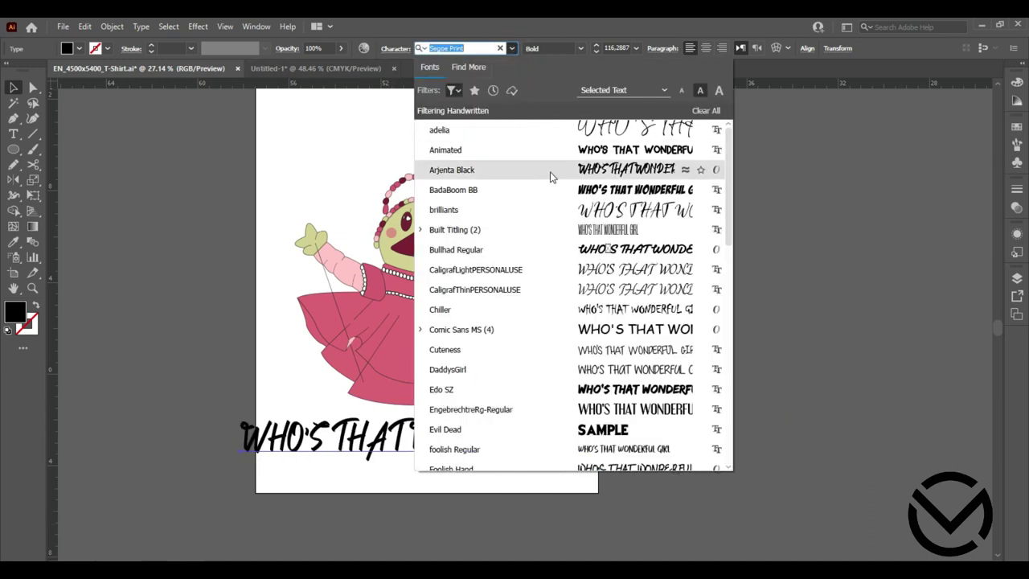
click(459, 93)
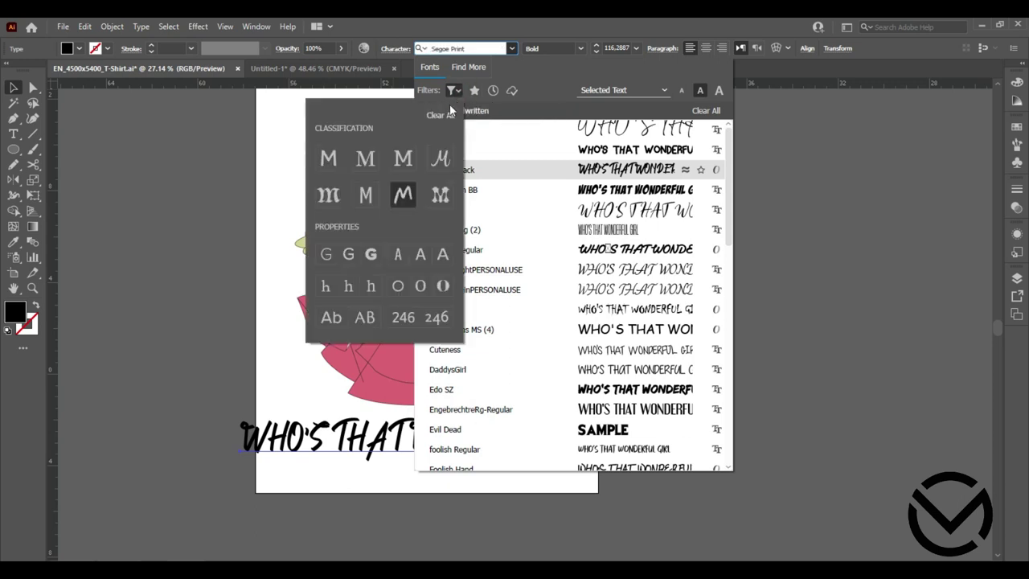
click(440, 194)
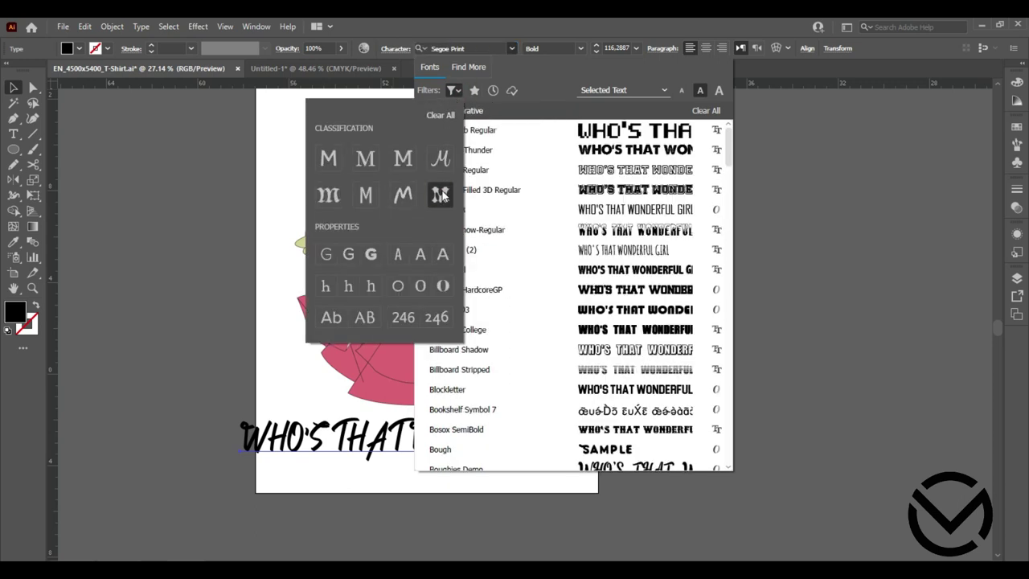
click(440, 159)
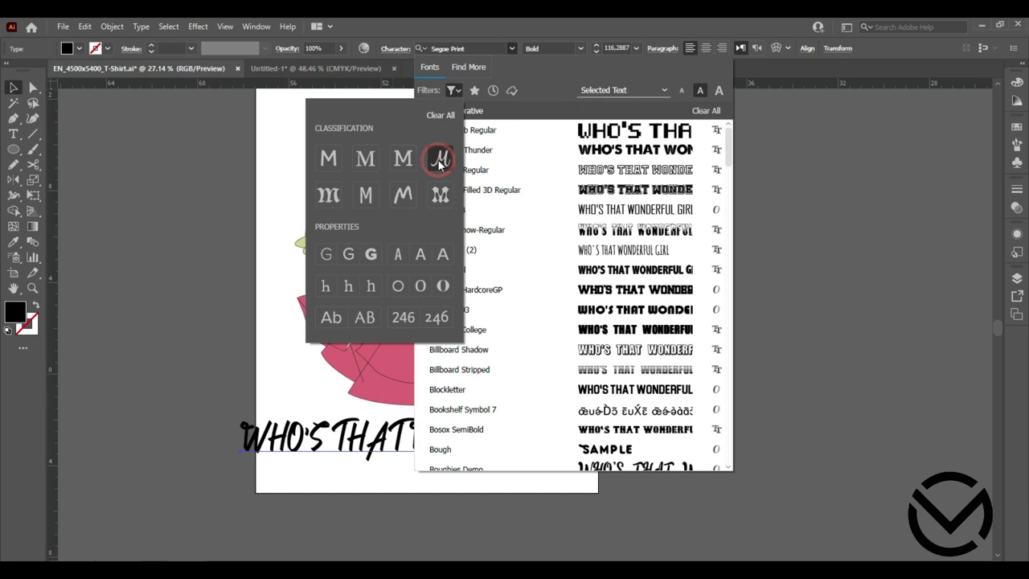
click(405, 159)
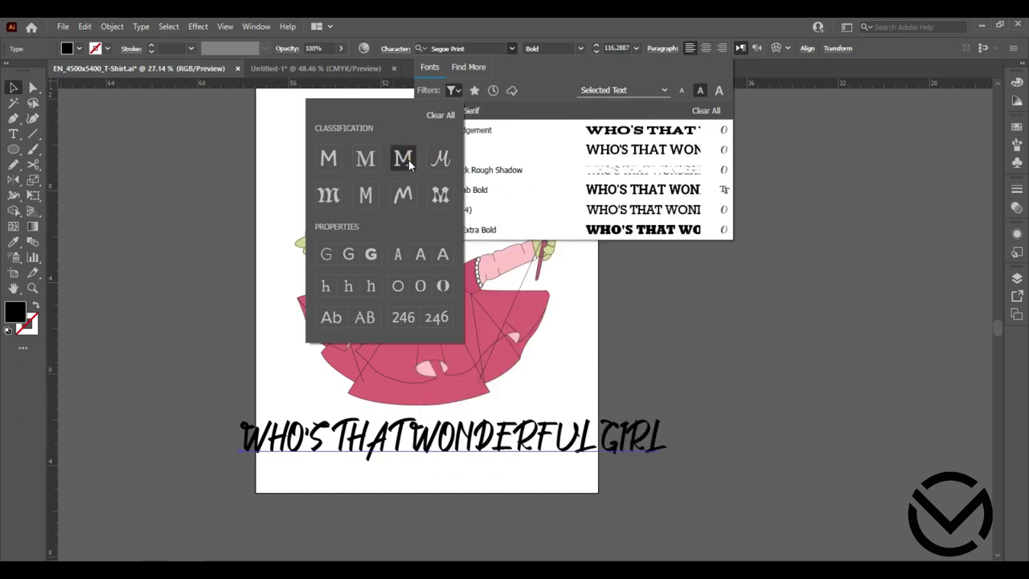
click(366, 195)
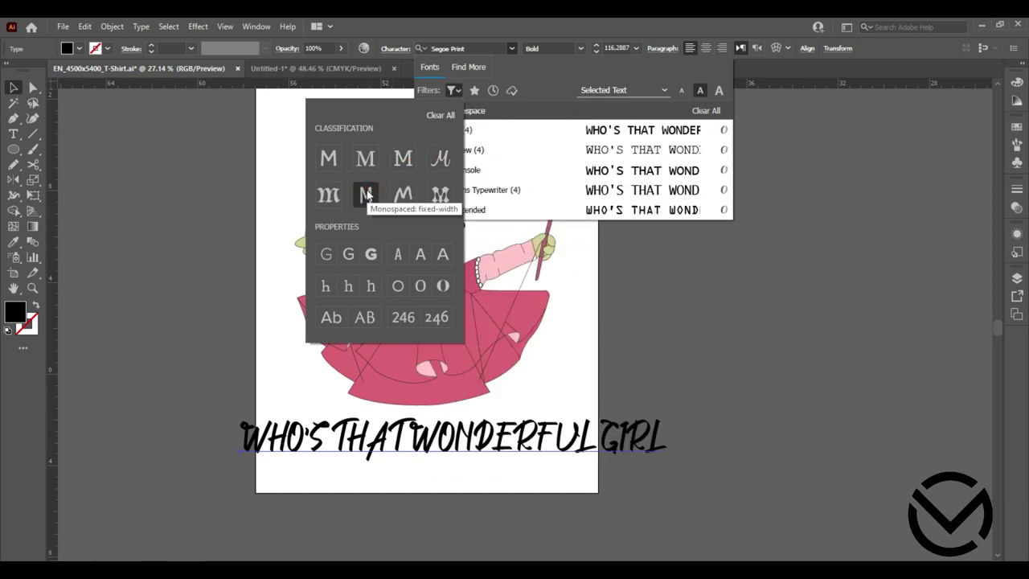
click(328, 196)
click(366, 159)
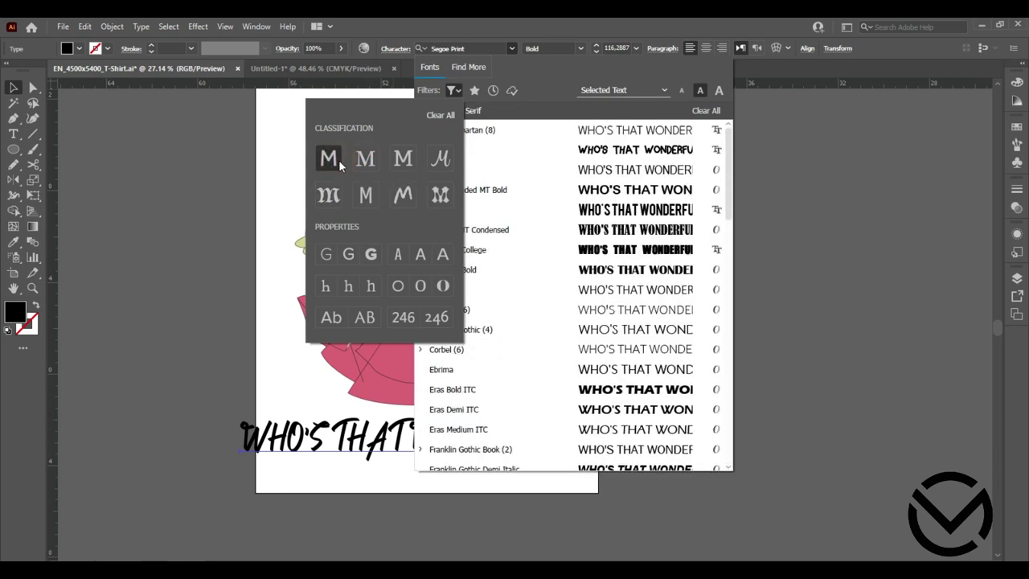
click(728, 185)
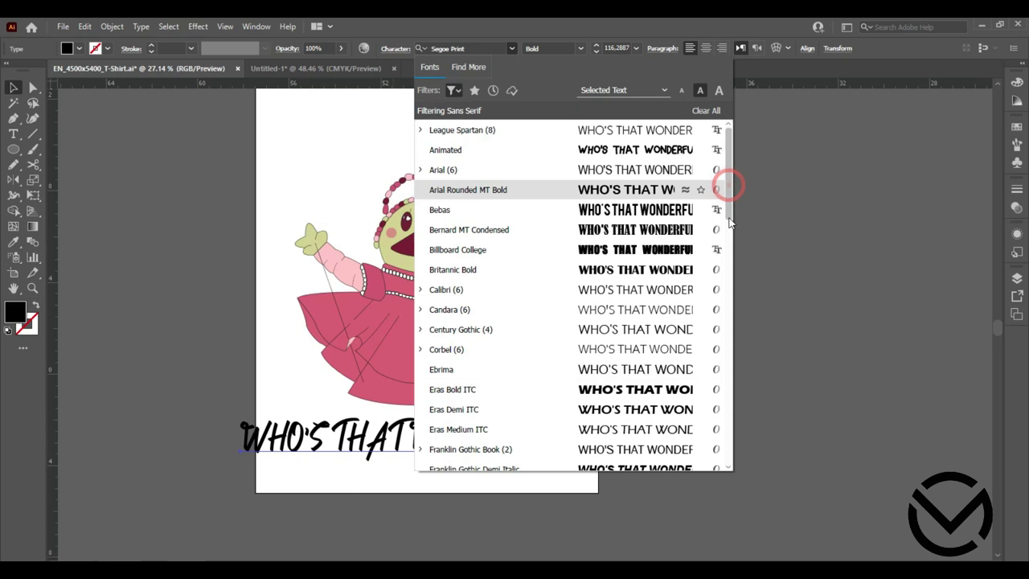
key(Down)
scroll(728, 275, down, 3)
scroll(728, 273, down, 2)
scroll(728, 275, down, 2)
scroll(727, 276, down, 3)
scroll(727, 330, down, 2)
scroll(728, 353, down, 3)
scroll(728, 402, down, 2)
scroll(728, 402, down, 2)
scroll(729, 402, down, 1)
scroll(729, 330, up, 5)
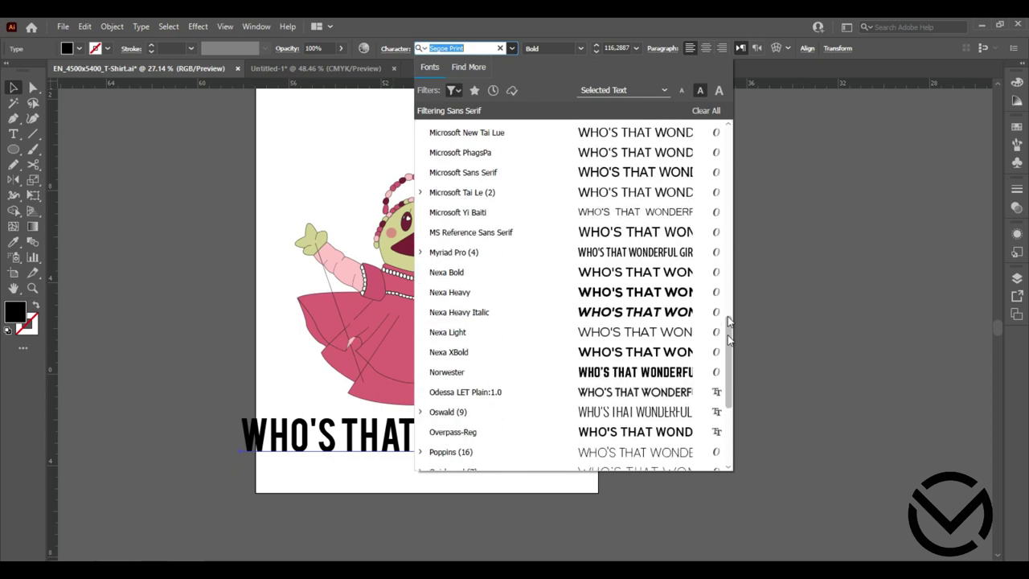
scroll(728, 321, up, 15)
Clear the font filters, browse the full list, and set the caption in Bosk.
click(455, 90)
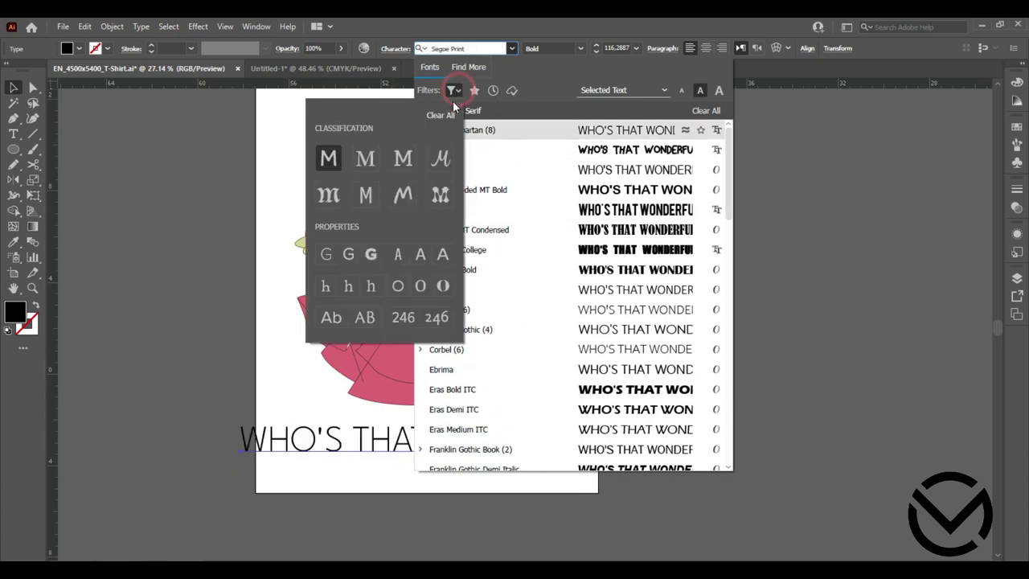
click(439, 115)
scroll(728, 129, up, 1)
click(728, 128)
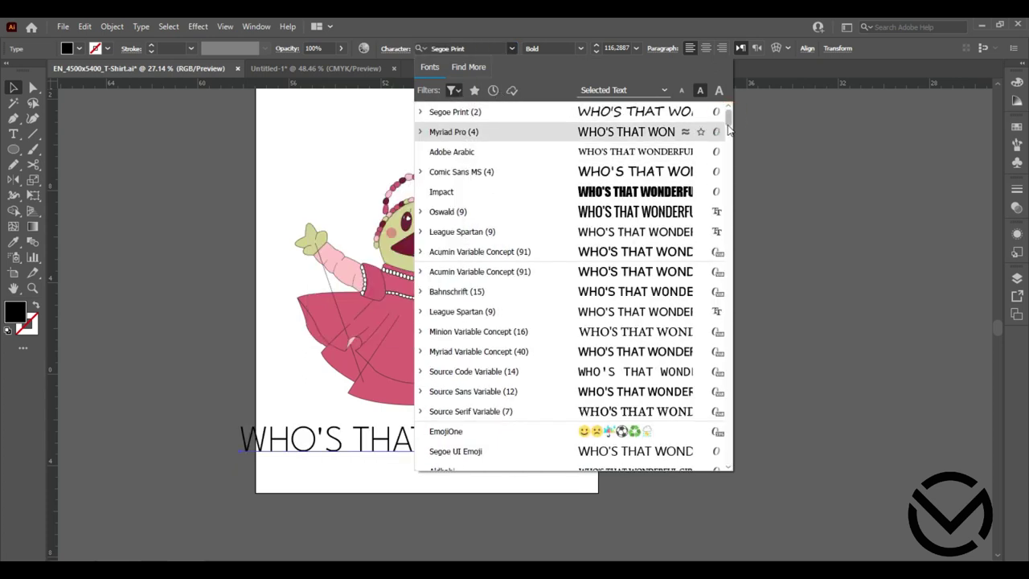
scroll(728, 130, down, 3)
scroll(728, 133, down, 5)
drag(728, 135, 729, 165)
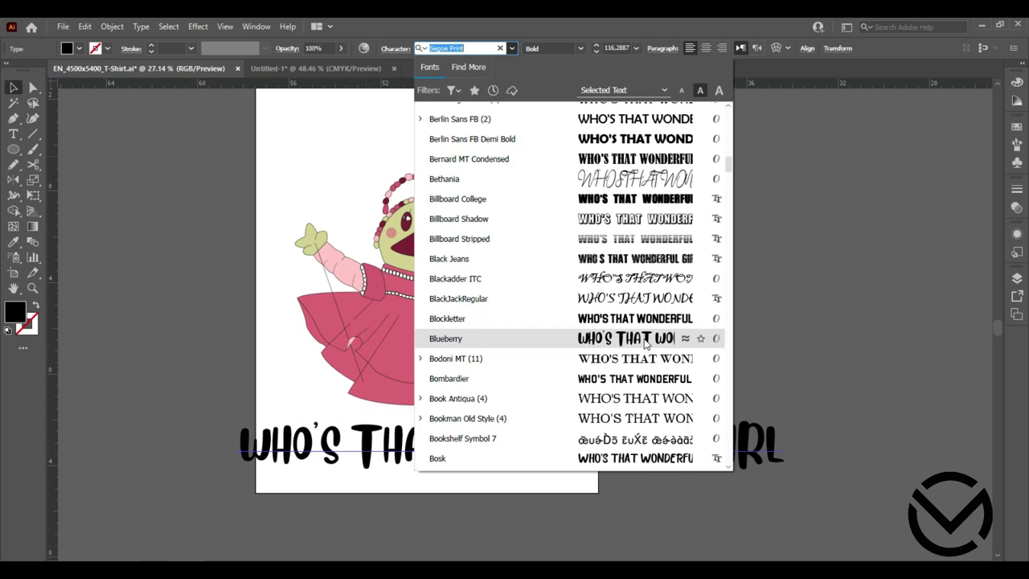
click(630, 459)
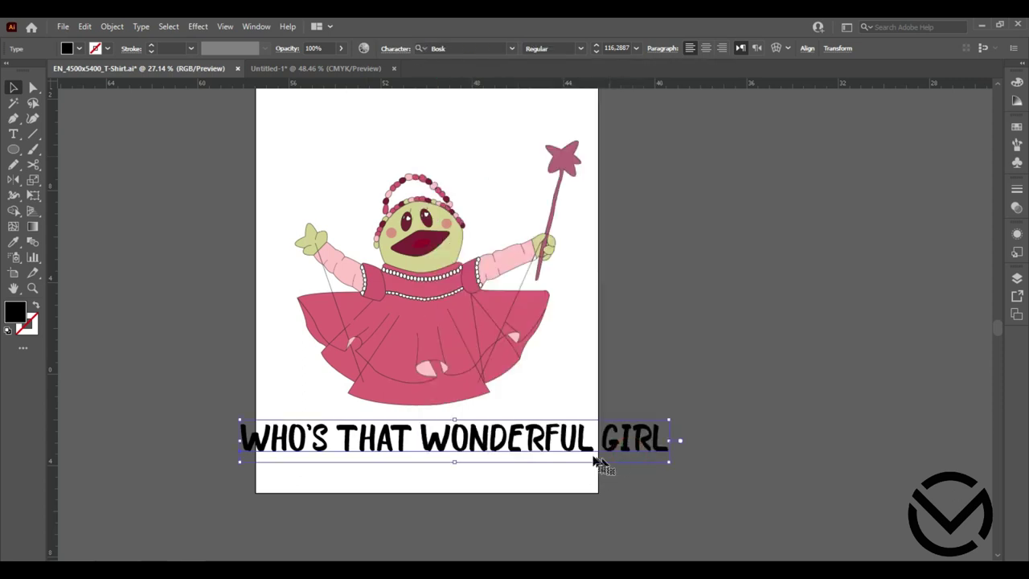
Duplicate the caption, trim the original to WHO'S THAT, then enlarge it above the fairy's head.
click(580, 49)
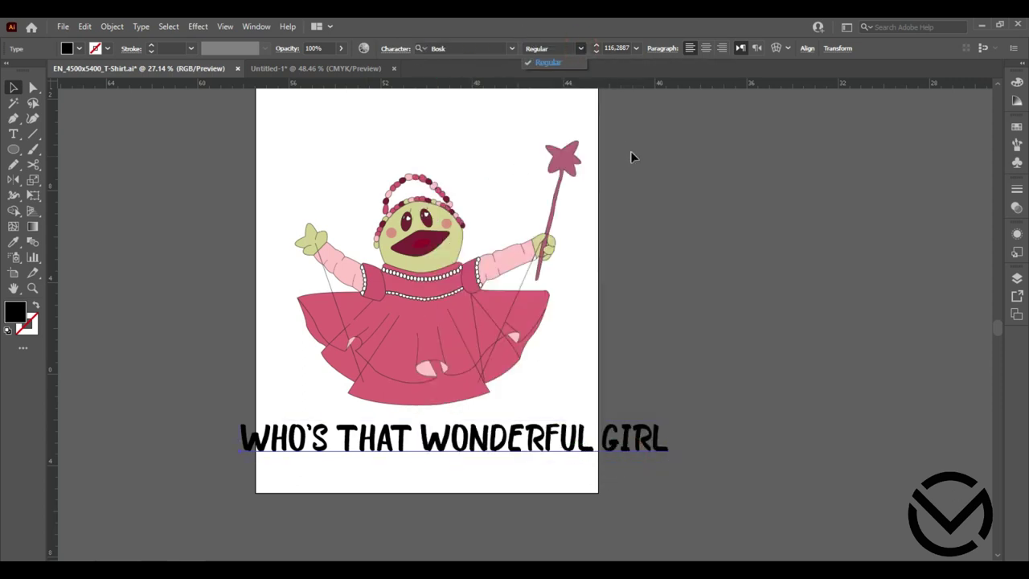
click(655, 218)
drag(441, 446, 437, 489)
key(t)
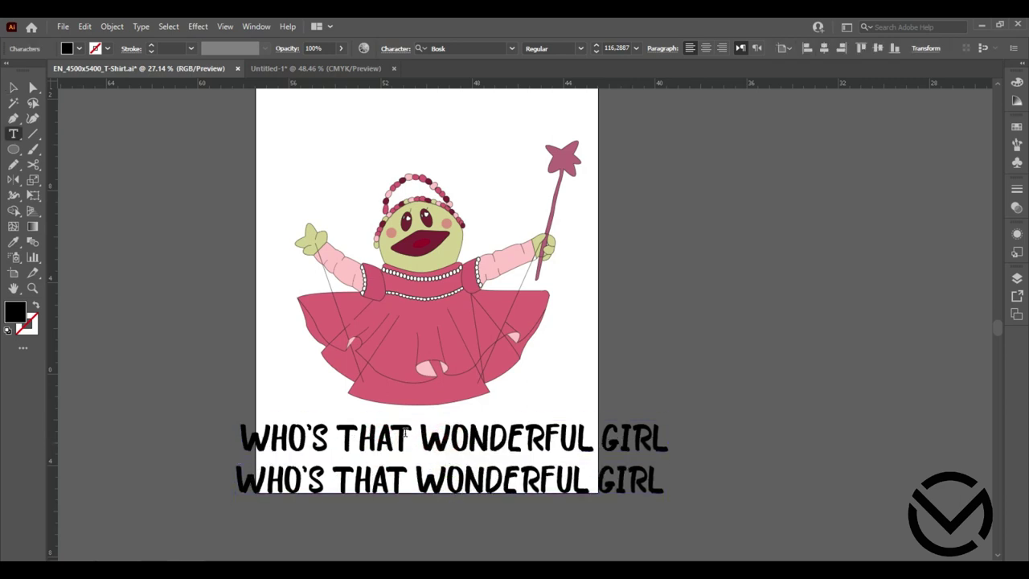
drag(404, 434, 734, 436)
key(BackSpace)
key(Escape)
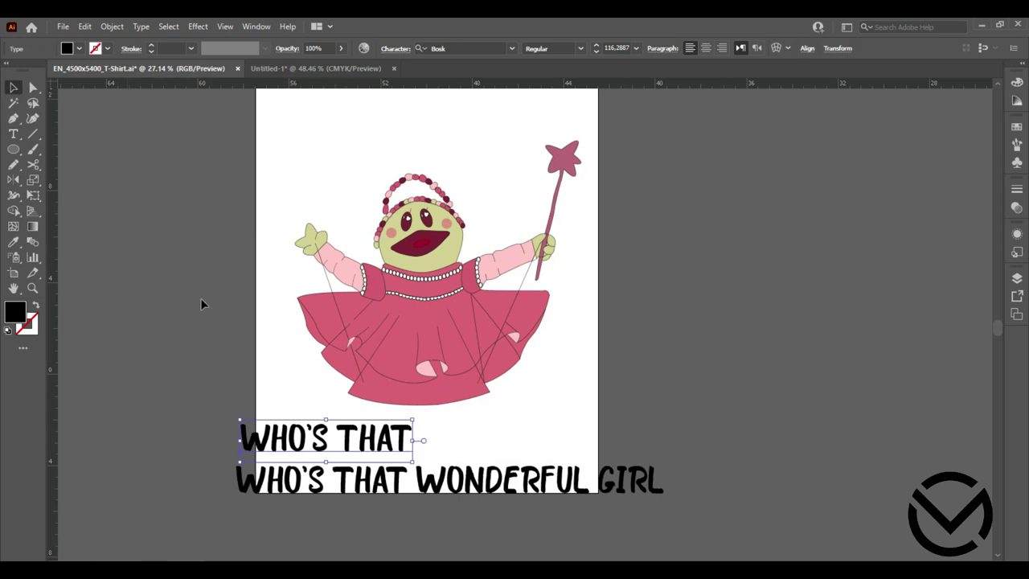
drag(360, 419, 438, 122)
drag(493, 166, 578, 256)
drag(526, 151, 512, 147)
Delete WHO'S THAT from the lower copy, leaving WONDERFUL GIRL.
key(t)
click(447, 486)
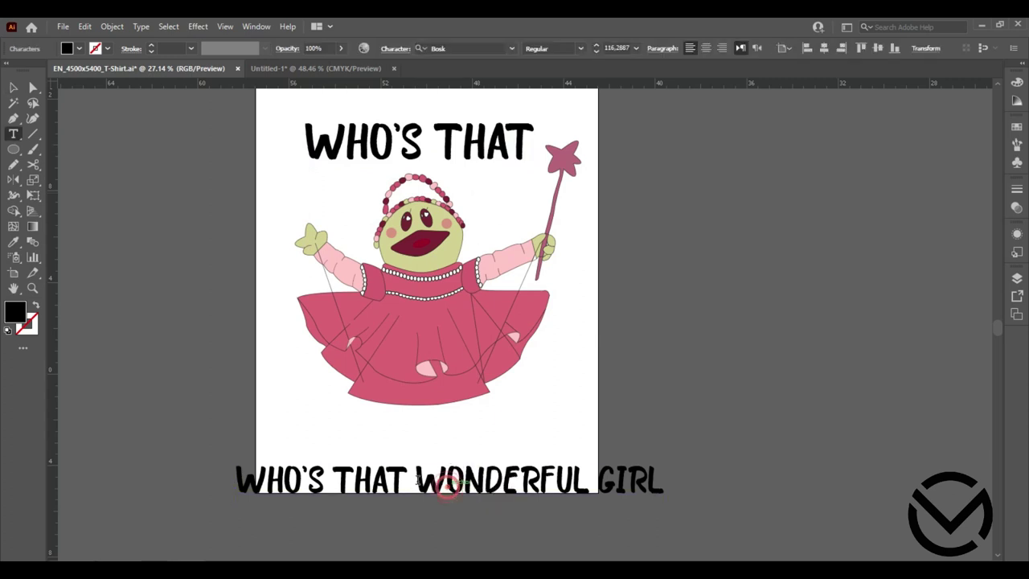
drag(418, 481, 222, 468)
key(BackSpace)
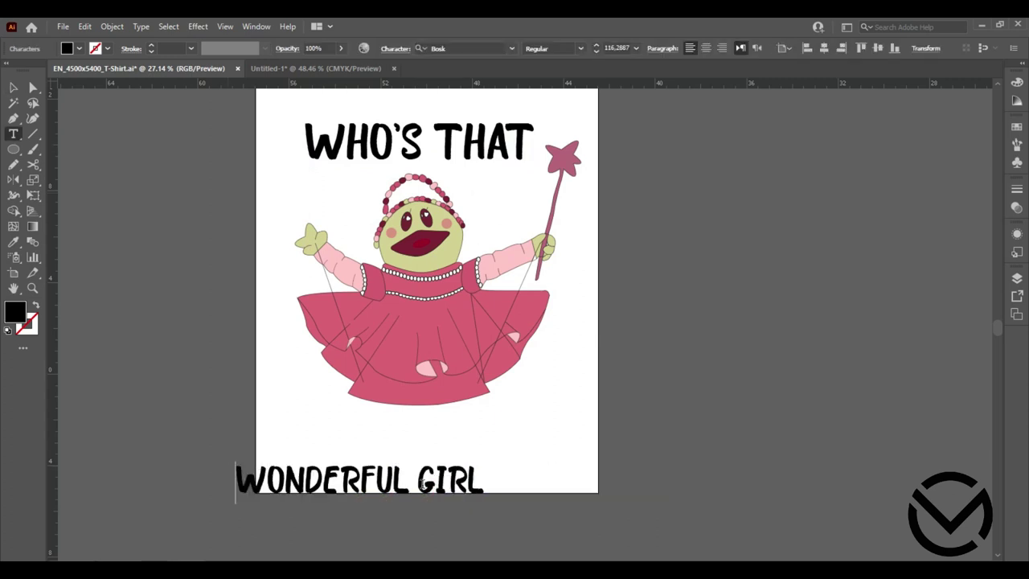
Split WONDERFUL GIRL into separate WONDERFUL and GIRL lines stacked under the skirt.
click(13, 88)
drag(342, 494, 388, 452)
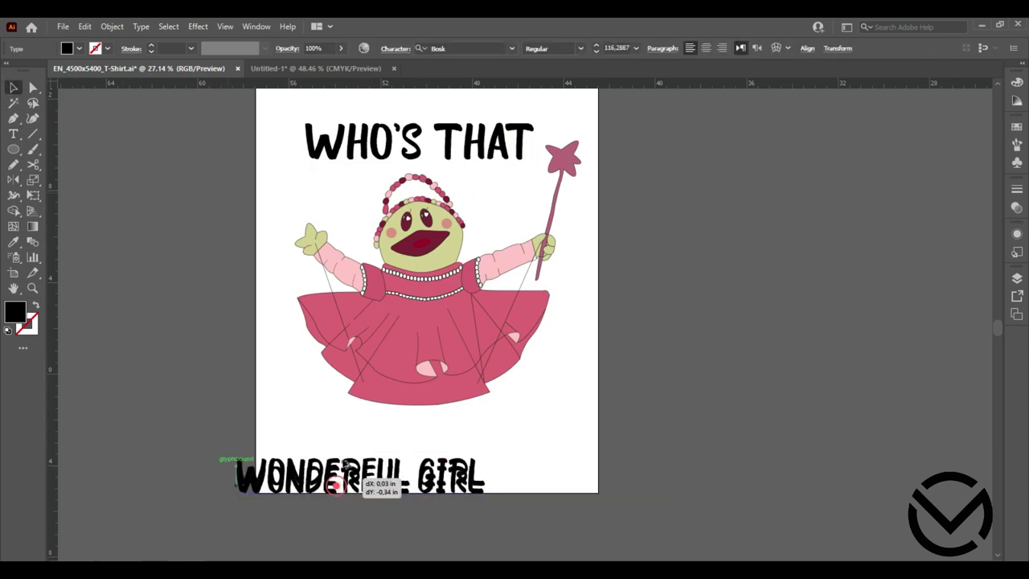
double_click(460, 440)
shift+click(577, 429)
key(BackSpace)
drag(415, 482, 228, 482)
key(BackSpace)
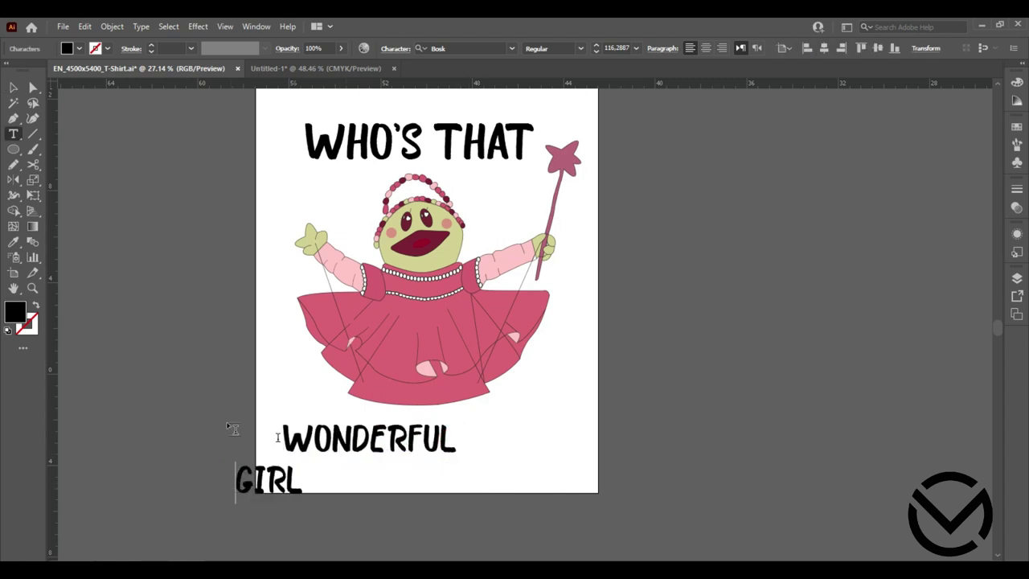
click(13, 88)
drag(369, 440, 422, 426)
drag(278, 490, 425, 476)
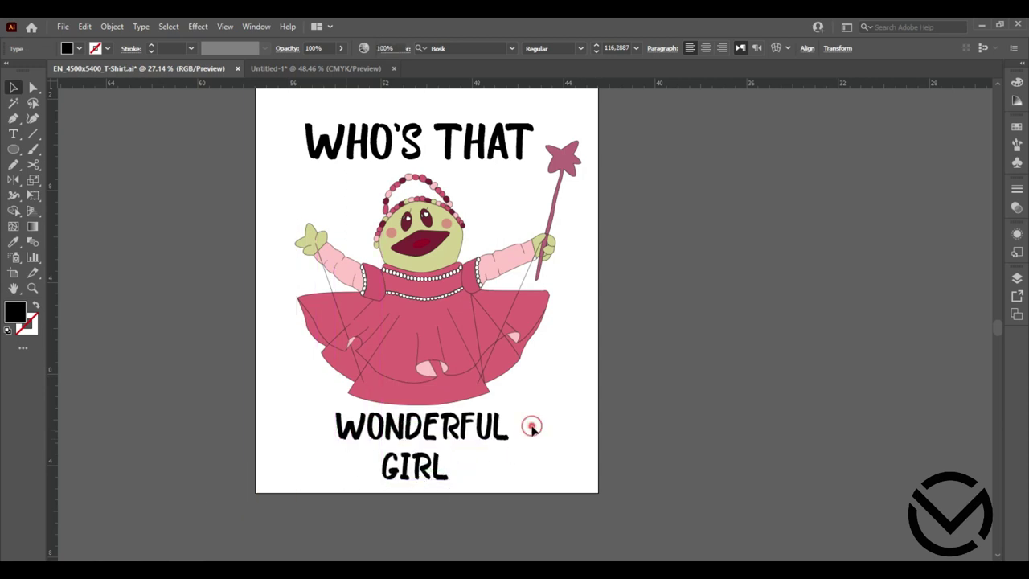
click(533, 426)
Apply a gentle arc warp to WHO'S THAT, then shrink and reposition it.
click(450, 148)
click(198, 26)
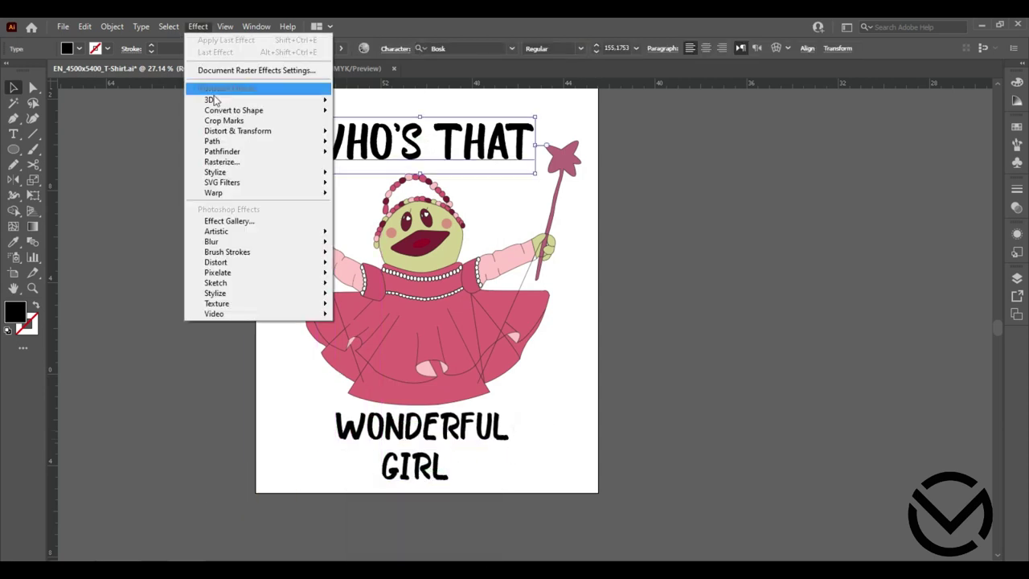
mouse_move(213, 192)
click(358, 202)
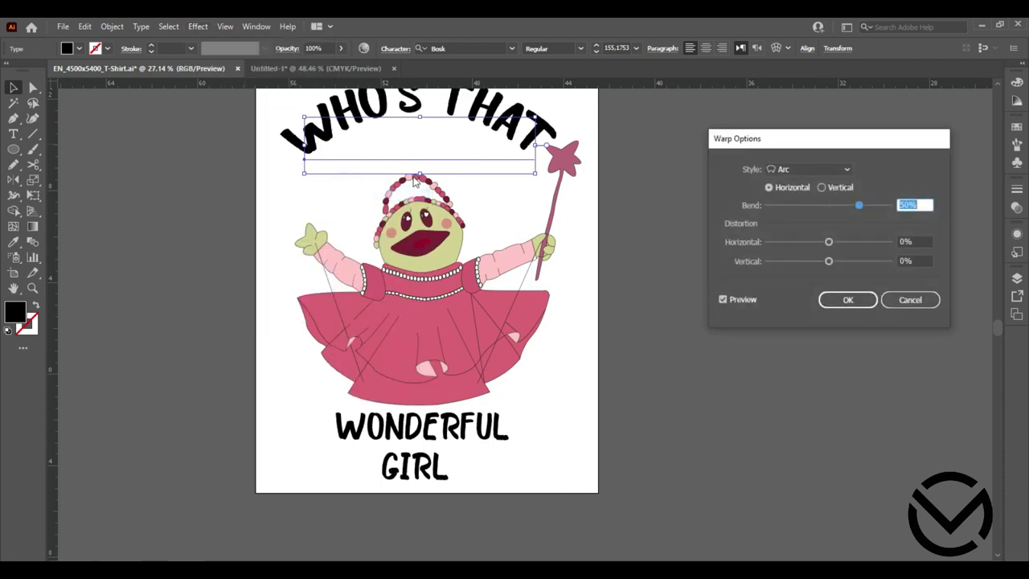
drag(859, 206, 847, 208)
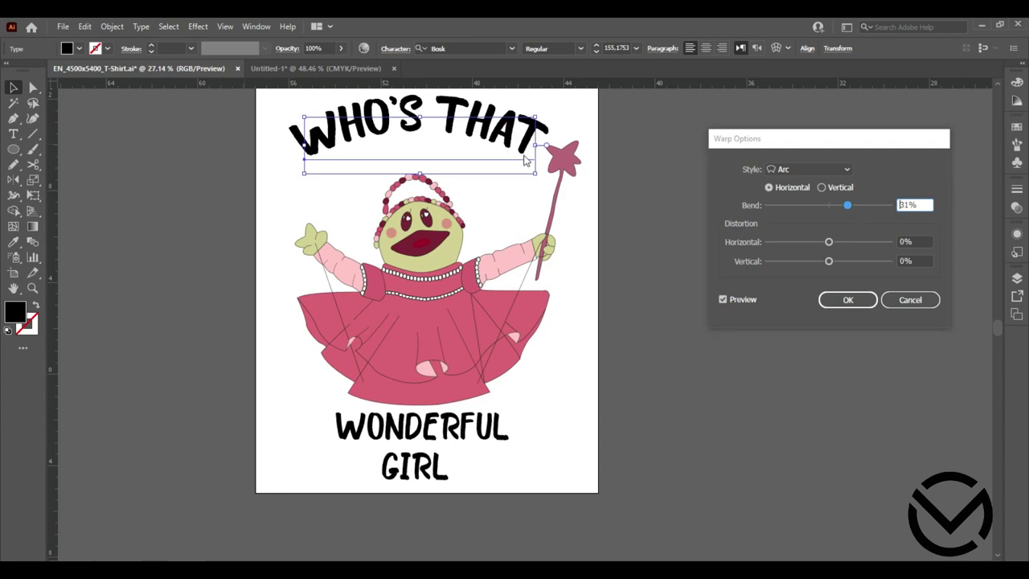
click(847, 299)
drag(531, 143, 535, 203)
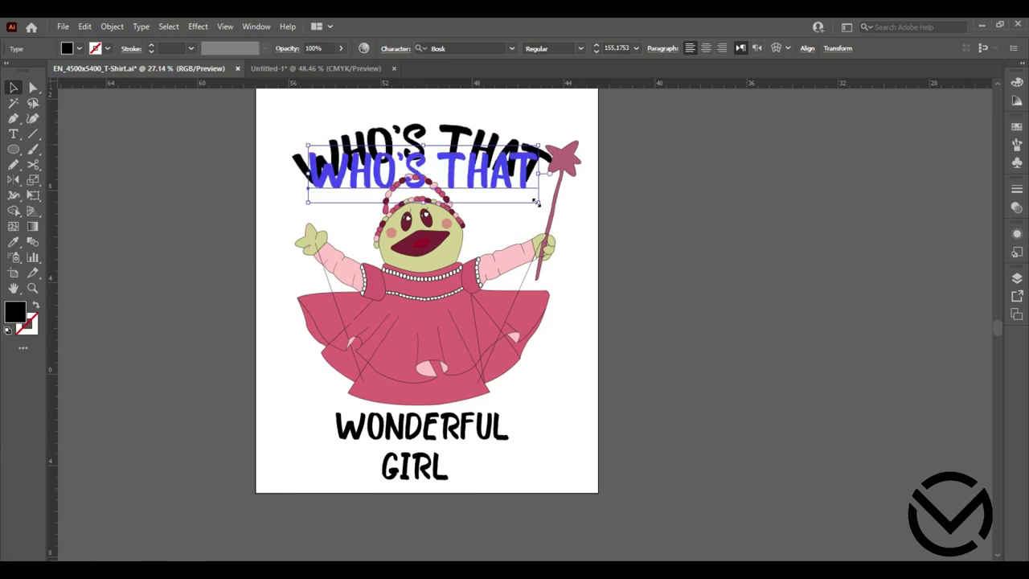
drag(536, 204, 507, 183)
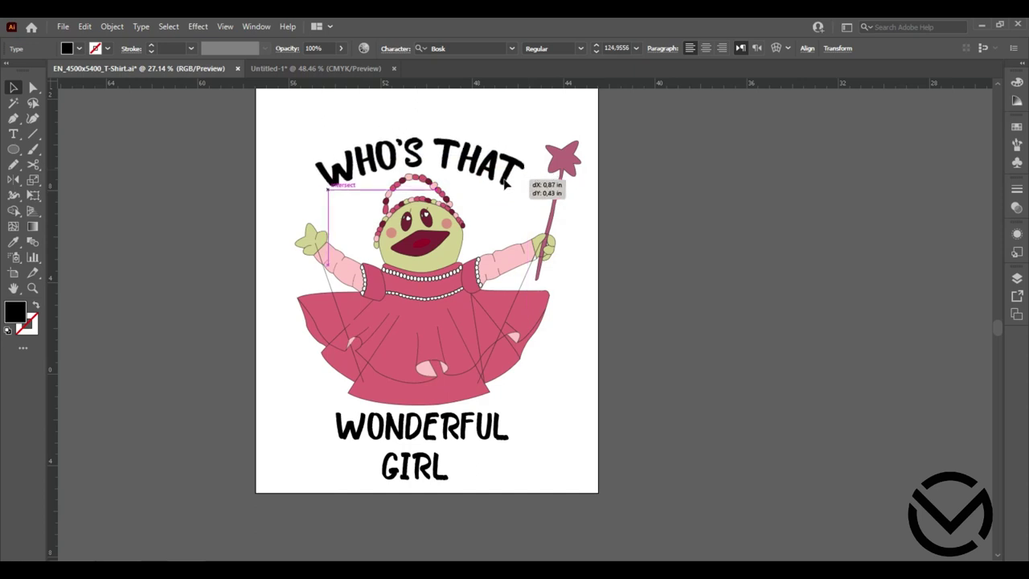
drag(506, 183, 504, 177)
Arc-warp WONDERFUL into a curve and move it upward.
click(480, 432)
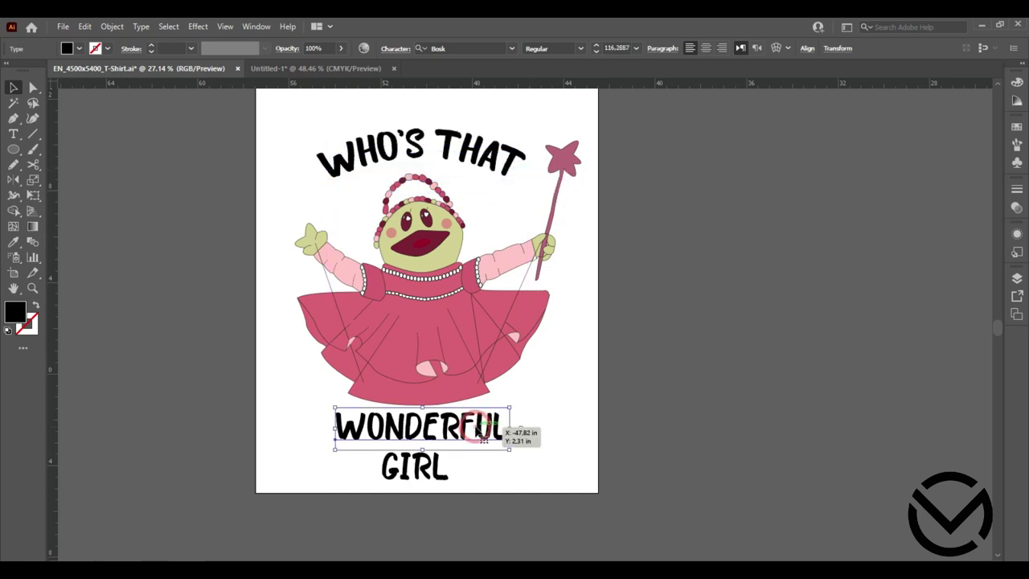
click(197, 26)
mouse_move(214, 193)
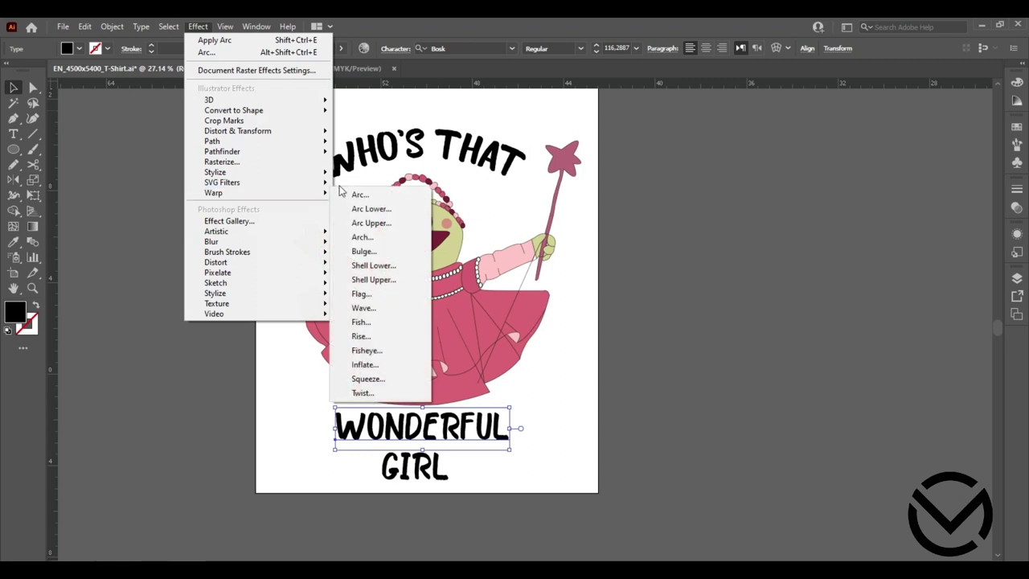
click(358, 194)
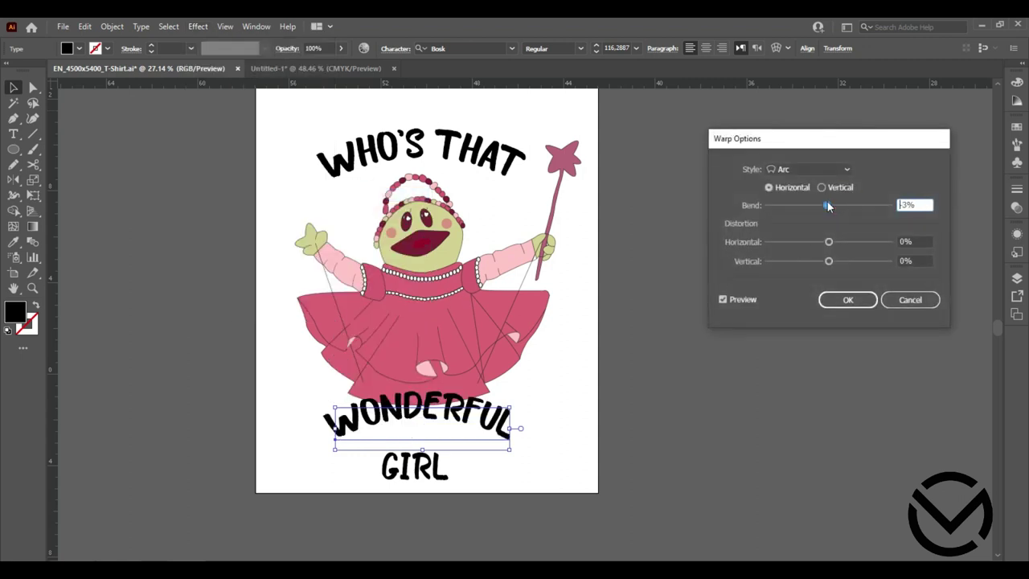
drag(828, 208, 816, 206)
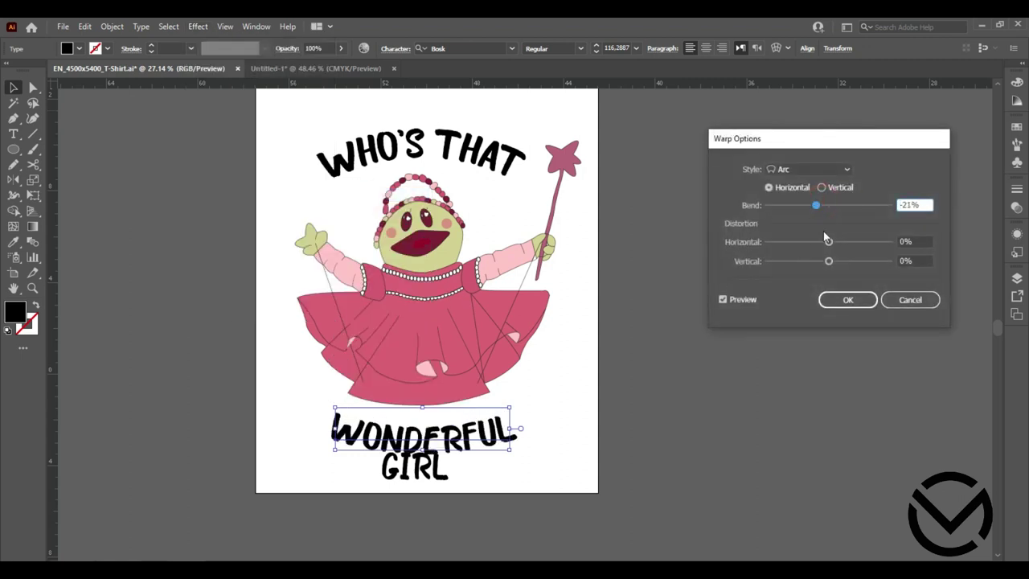
click(847, 299)
drag(485, 467, 488, 428)
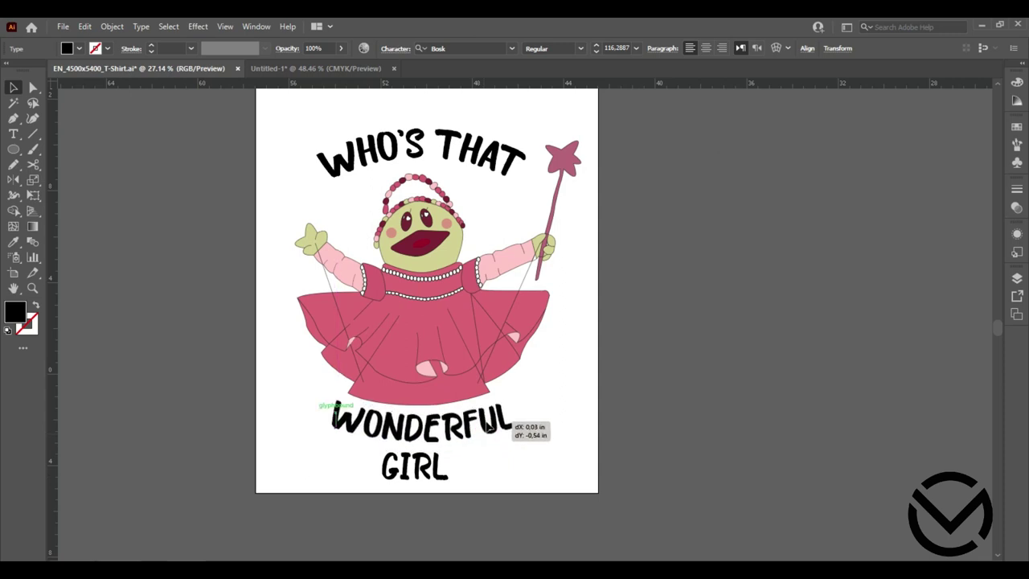
Center and arc-warp GIRL under WONDERFUL, and lower WHO'S THAT slightly.
click(496, 471)
drag(426, 475, 449, 479)
click(197, 27)
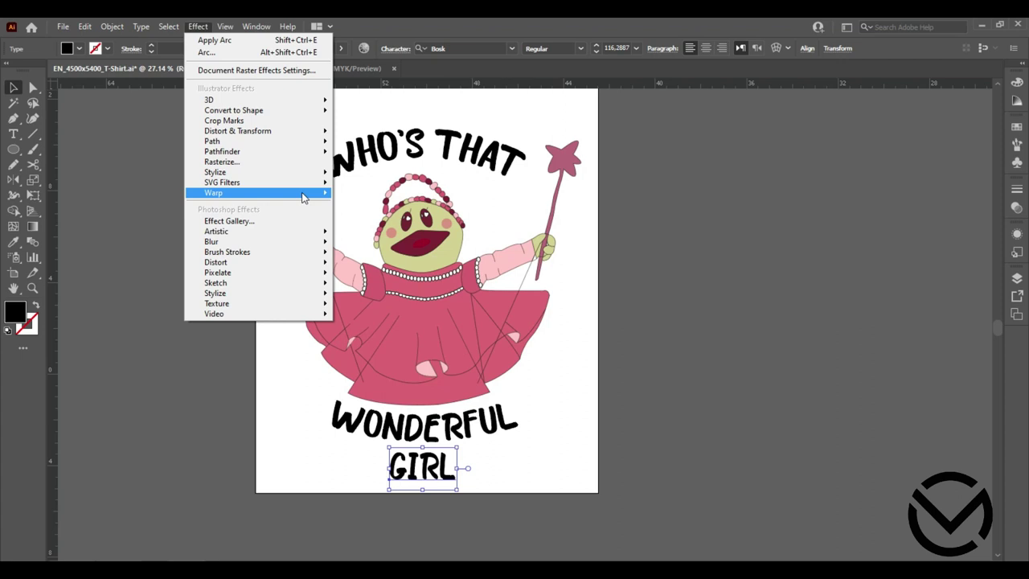
mouse_move(257, 192)
click(357, 196)
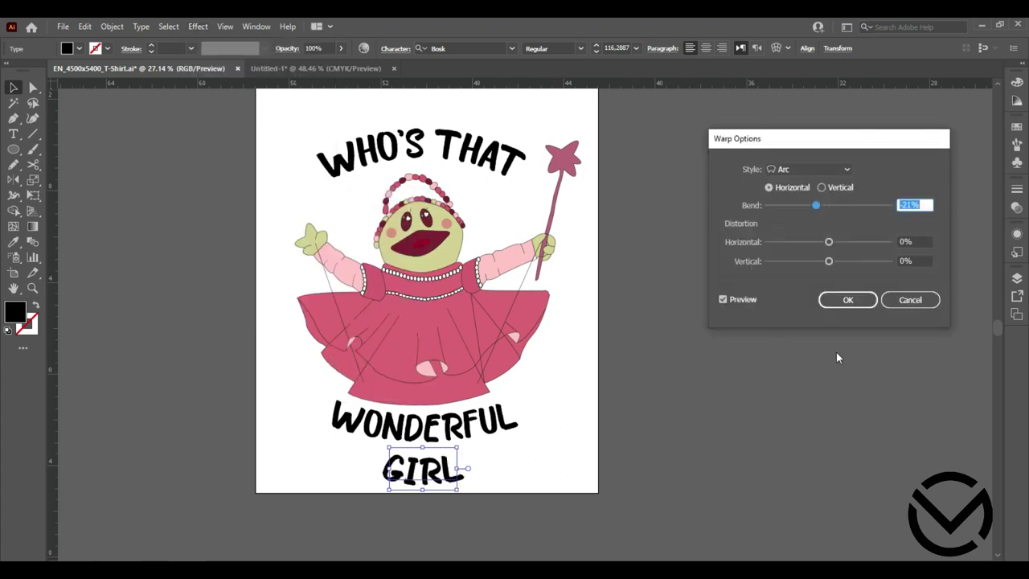
click(847, 299)
click(576, 423)
drag(451, 482, 453, 479)
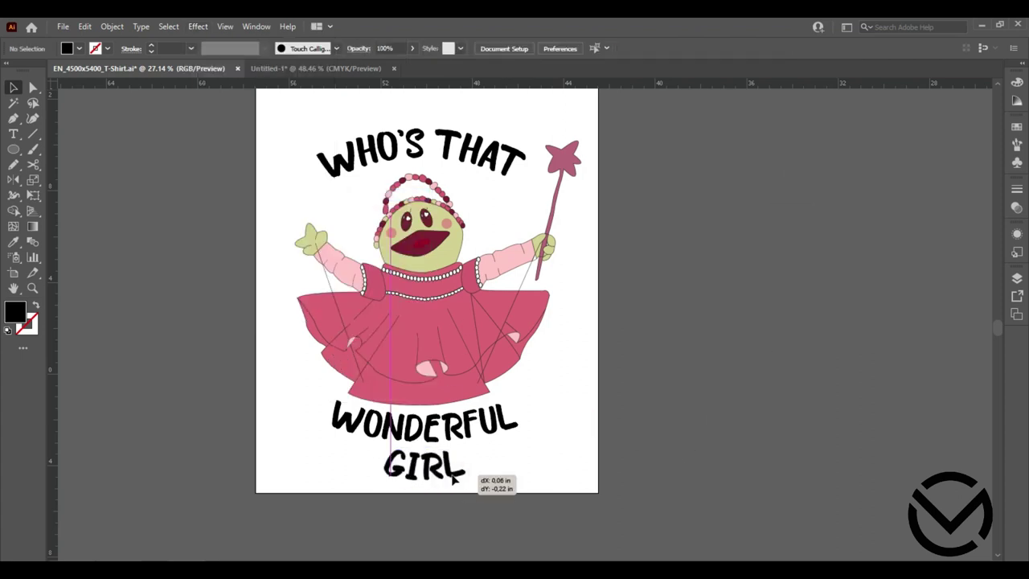
click(542, 410)
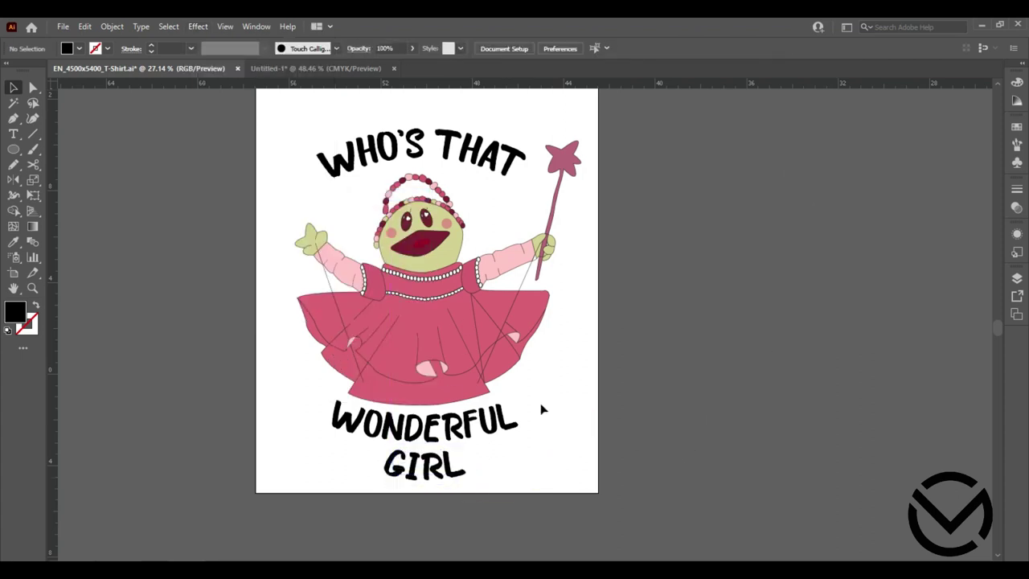
drag(406, 130, 412, 136)
click(419, 119)
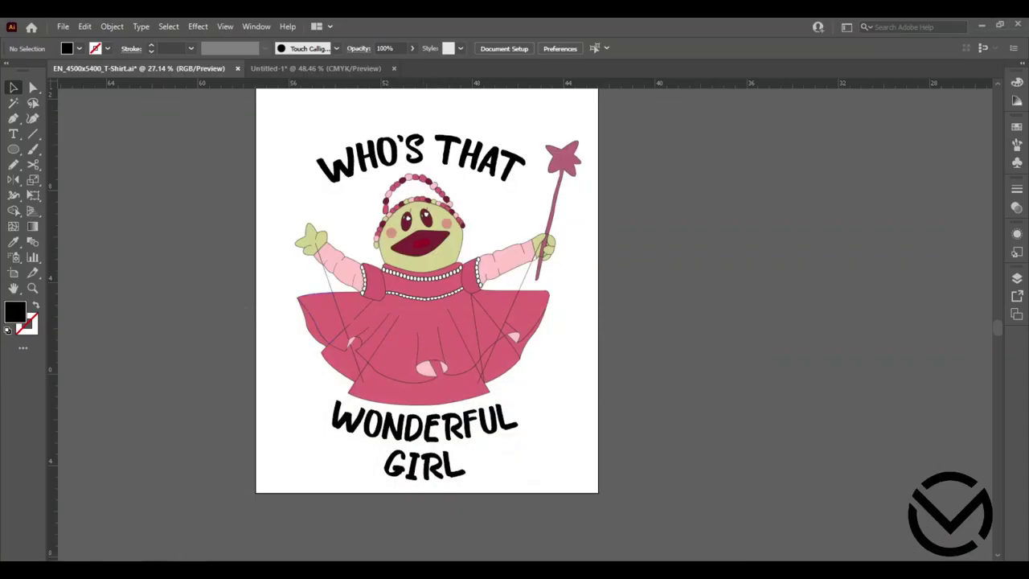
Group both caption text objects and expand them into outlined shapes.
click(370, 166)
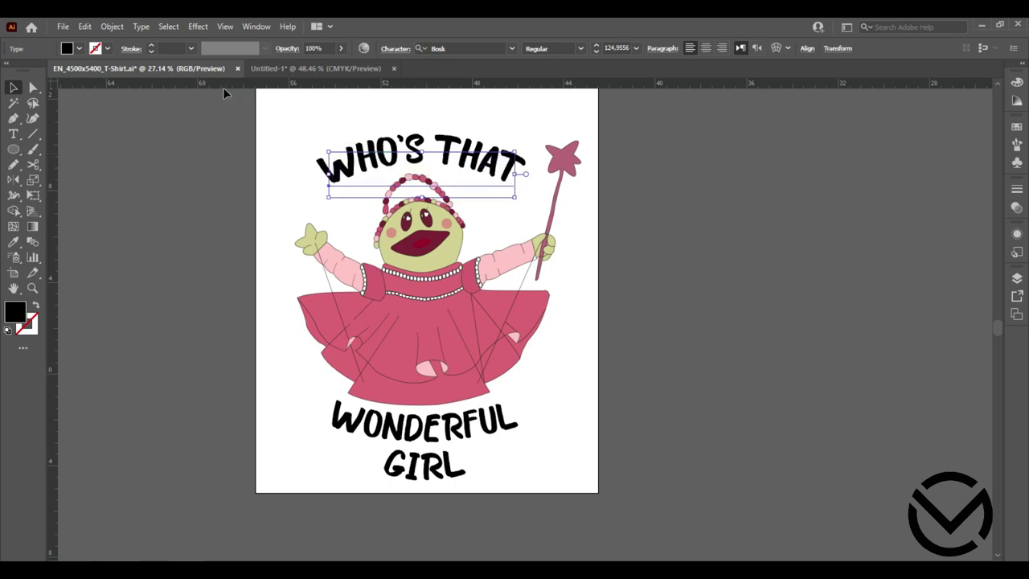
shift+click(424, 458)
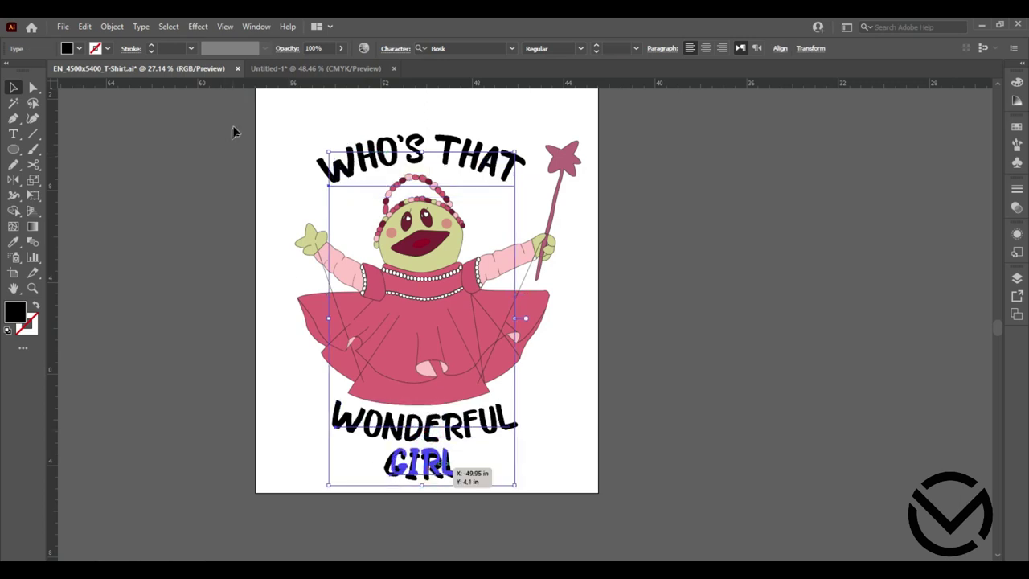
click(111, 27)
click(137, 195)
click(116, 26)
click(137, 178)
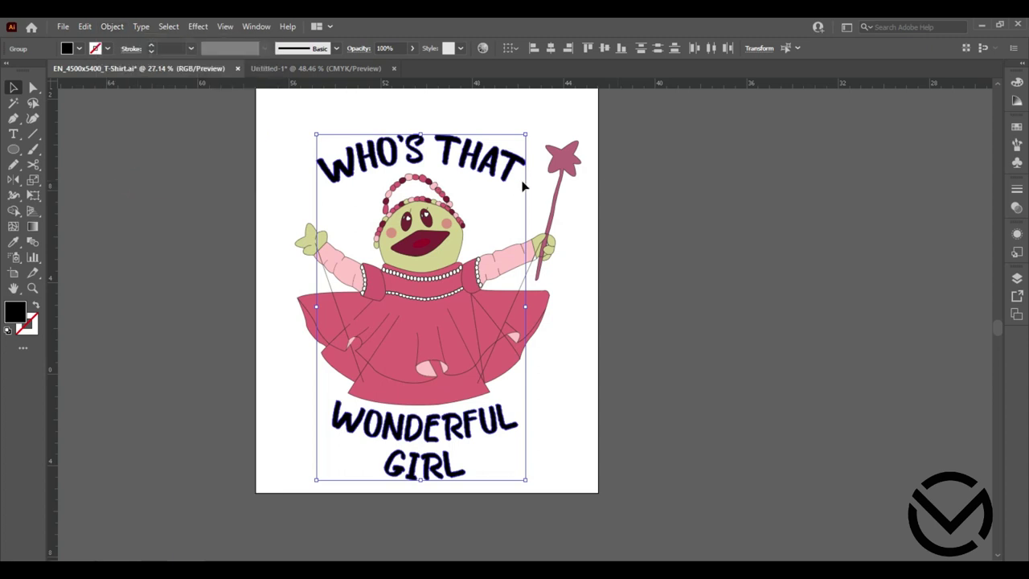
Ungroup the outlined caption and select the letter W as its own path.
right_click(484, 161)
mouse_move(520, 303)
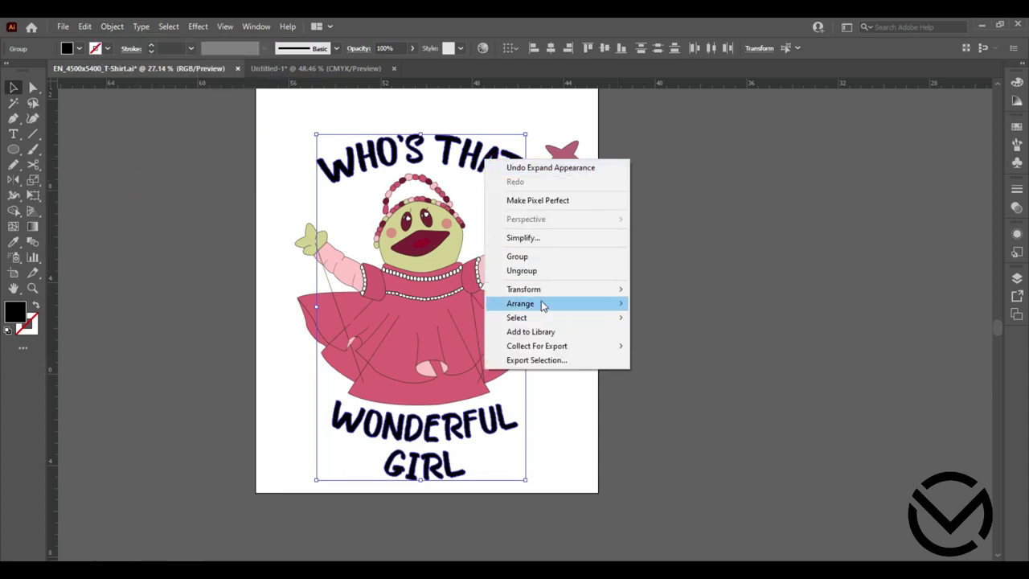
click(535, 271)
click(636, 228)
click(346, 165)
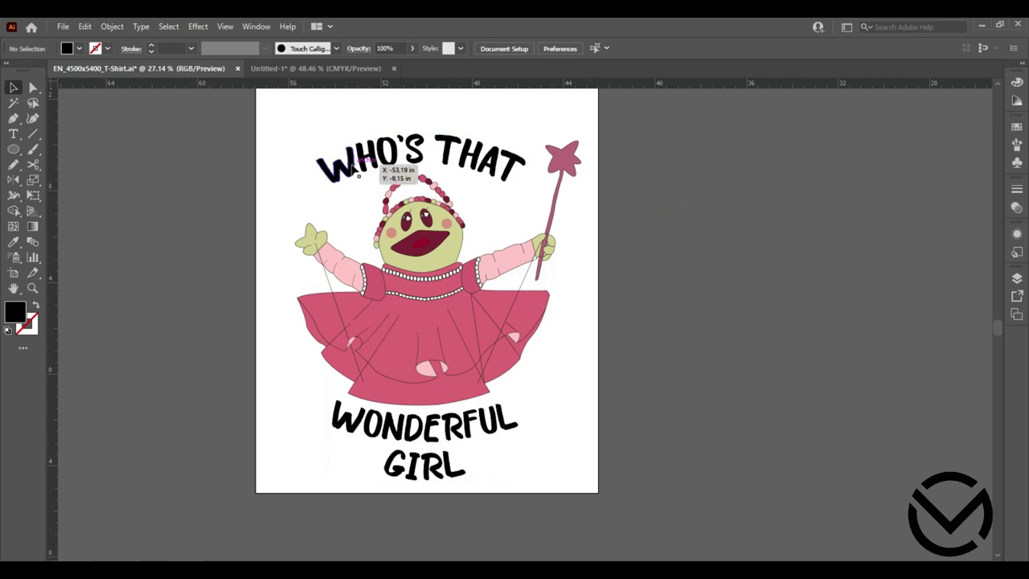
click(670, 193)
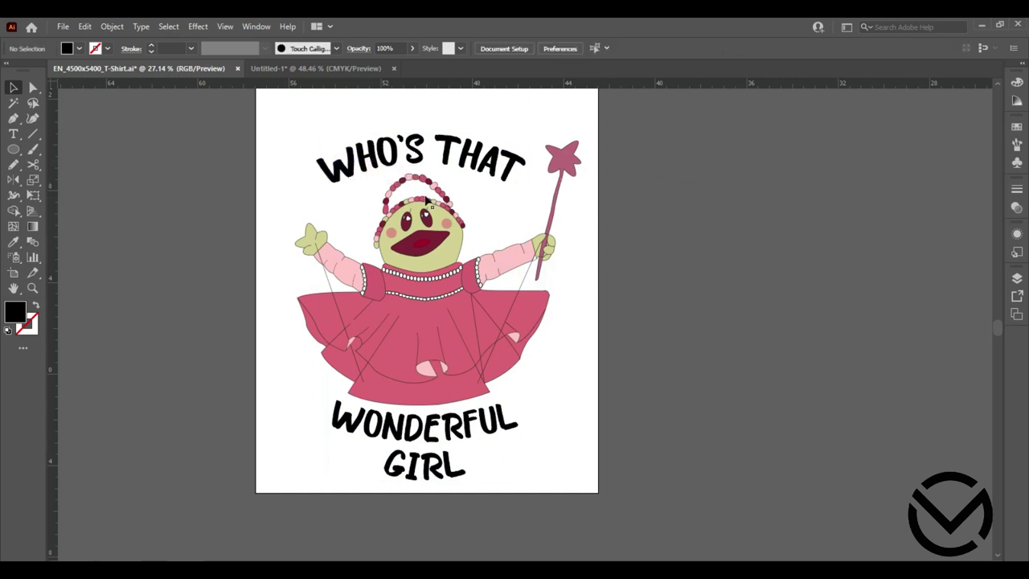
click(351, 183)
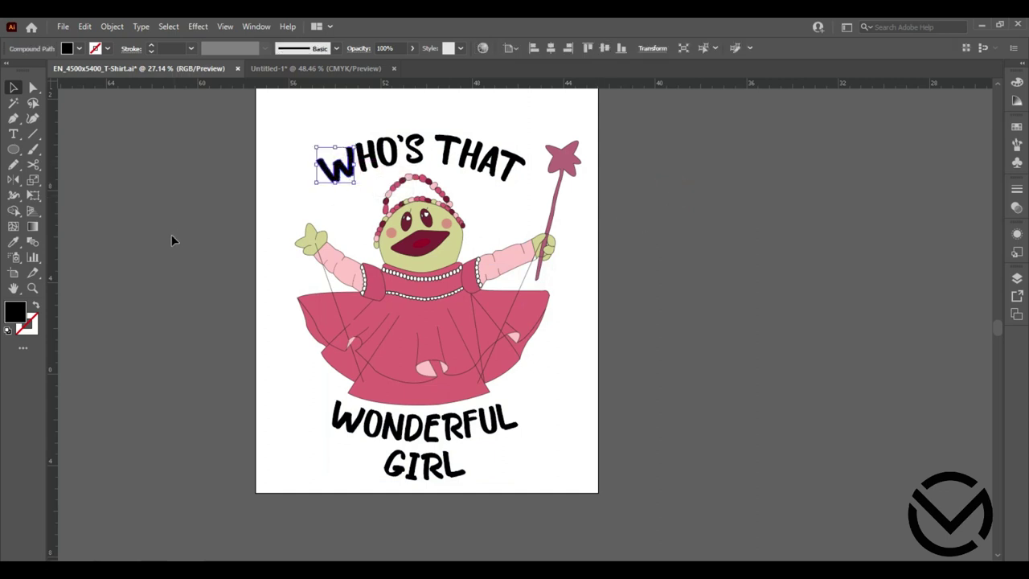
Eyedropper the arm's light pink onto the W and the wand star's pink onto the H.
click(14, 242)
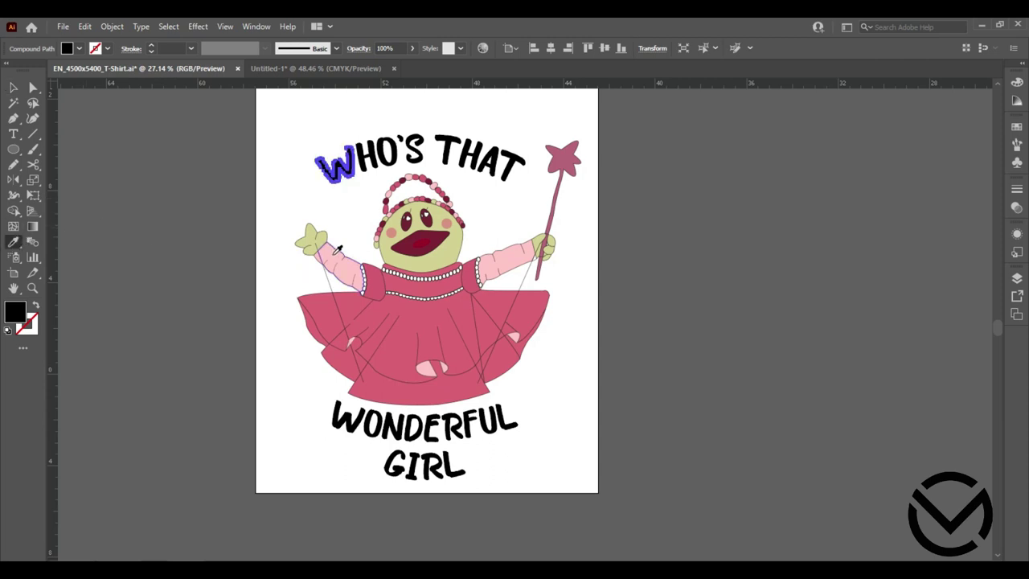
click(336, 252)
click(14, 87)
click(127, 136)
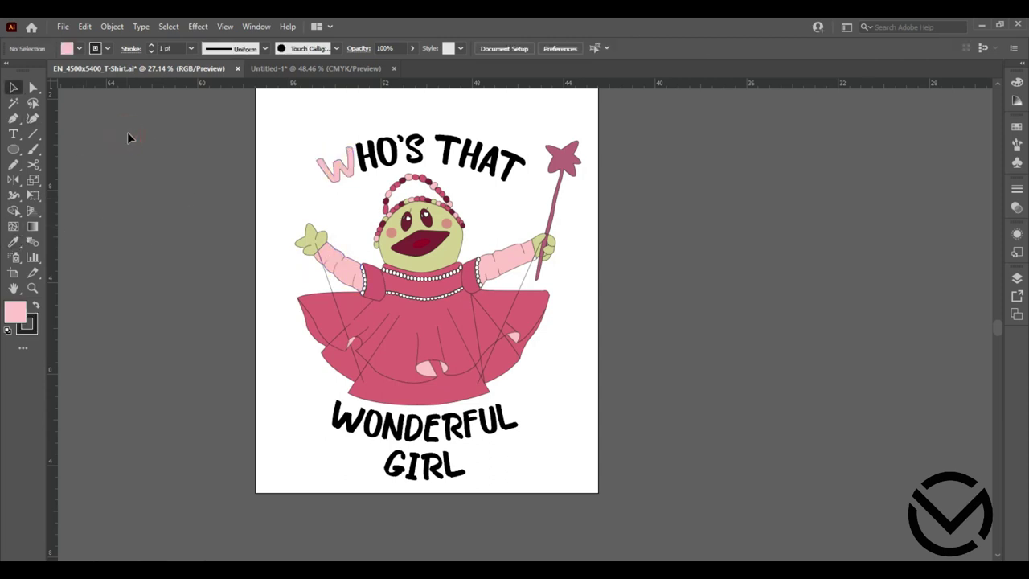
click(372, 161)
click(14, 241)
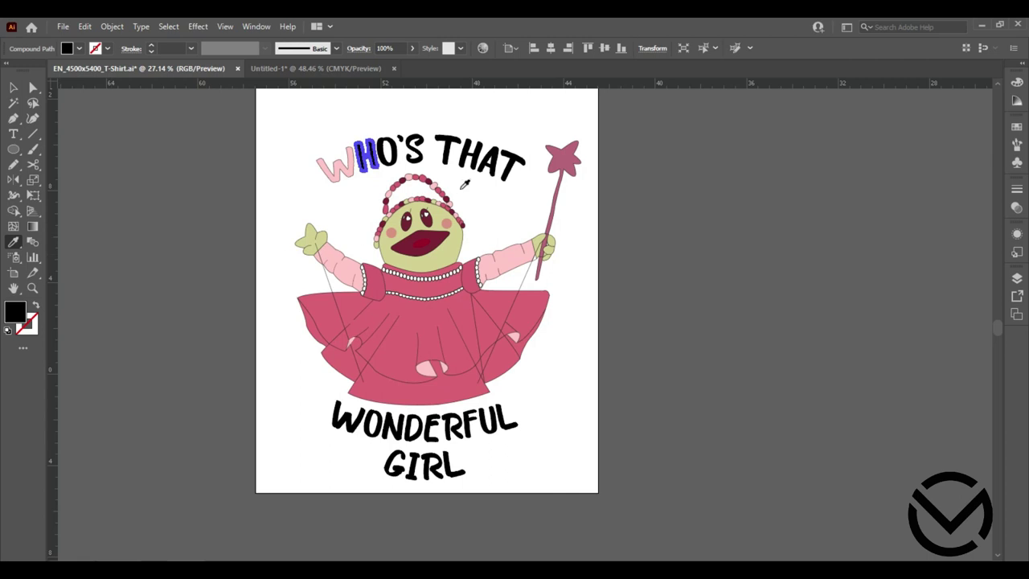
click(576, 157)
click(14, 87)
click(142, 138)
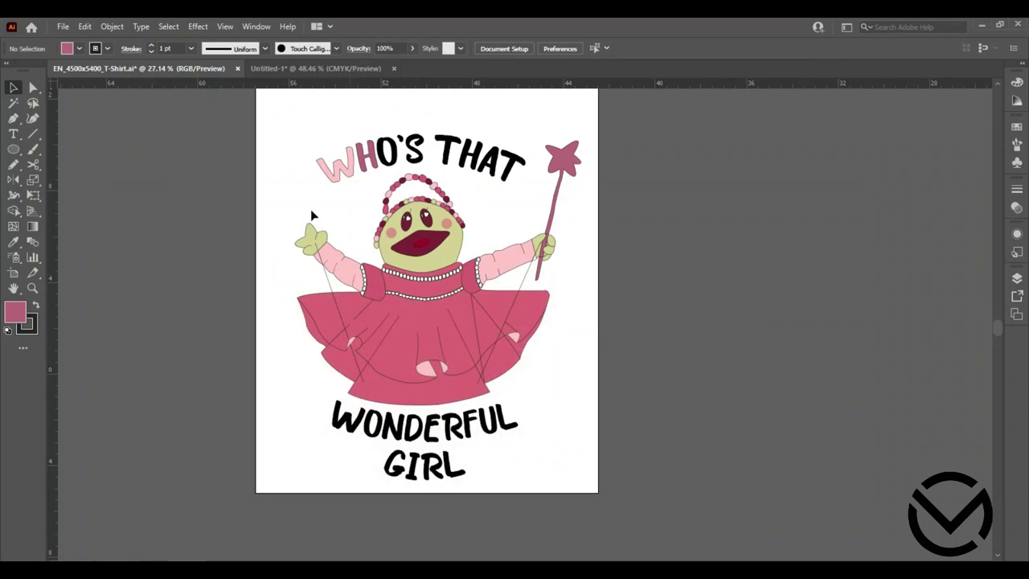
Brighten the H's fill to pink DD3A88 in the Color Picker.
click(367, 158)
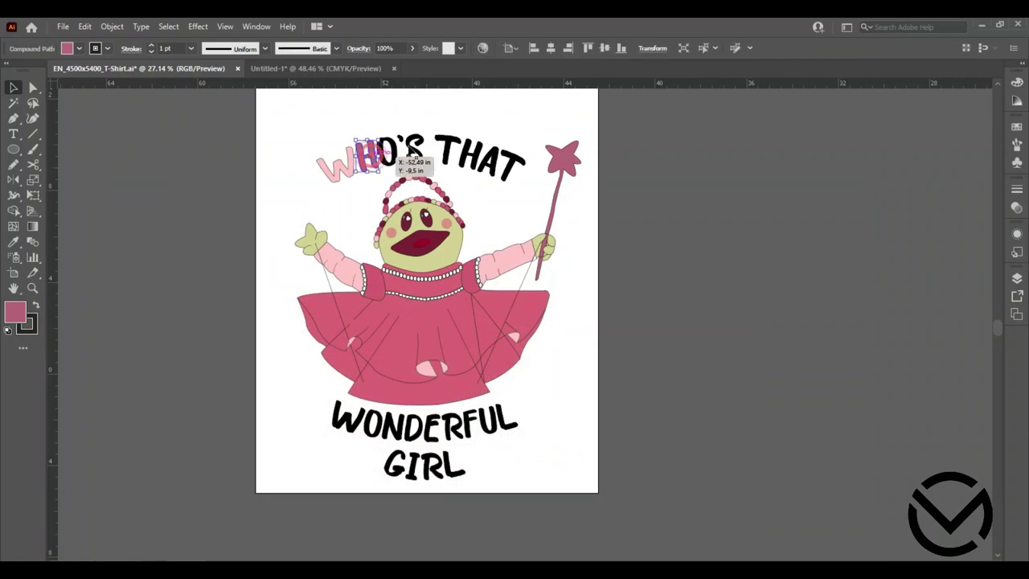
double_click(15, 309)
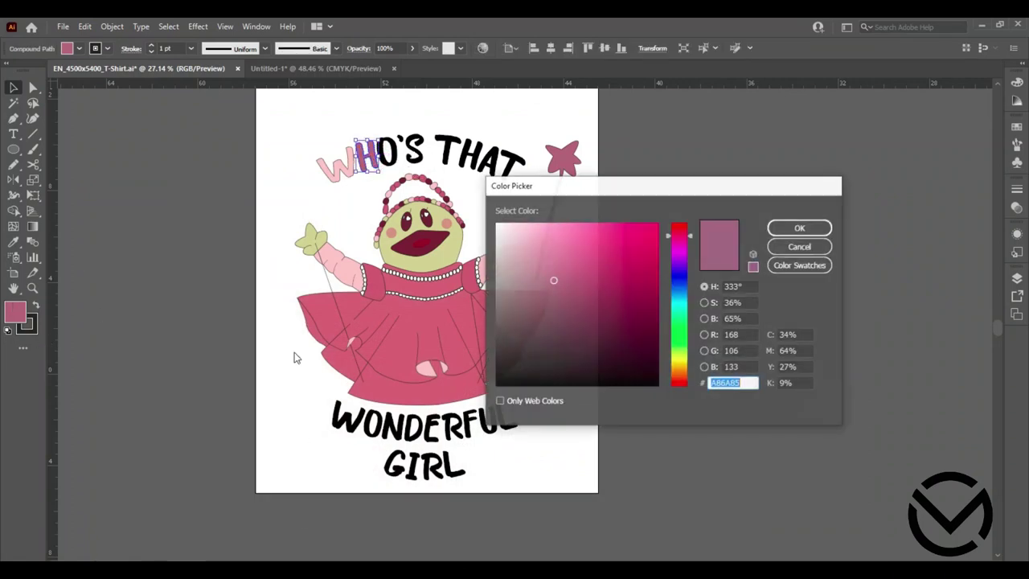
click(569, 294)
mouse_move(565, 264)
mouse_down()
mouse_move(593, 231)
mouse_move(598, 254)
mouse_move(618, 245)
mouse_up()
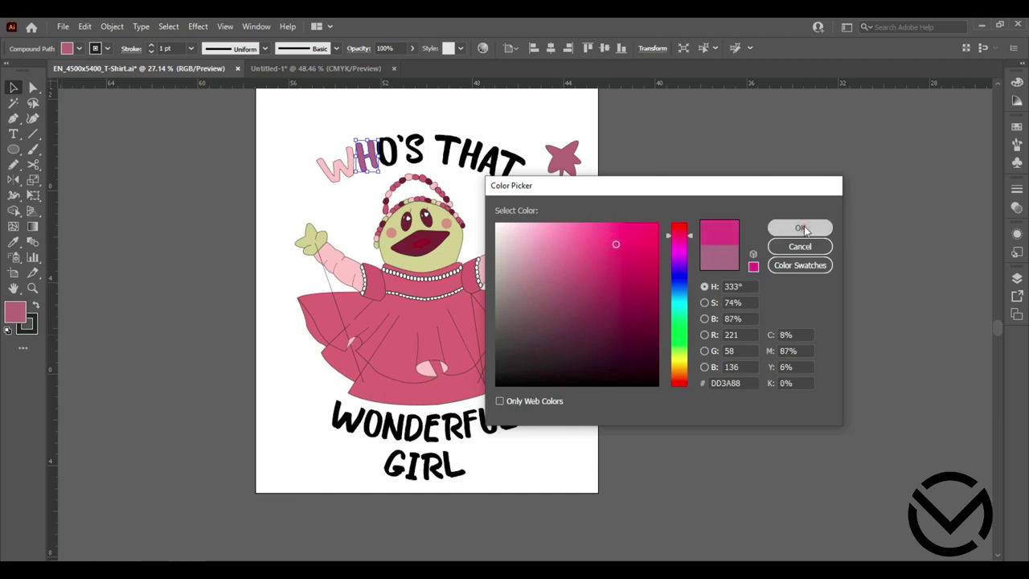
click(800, 227)
click(229, 187)
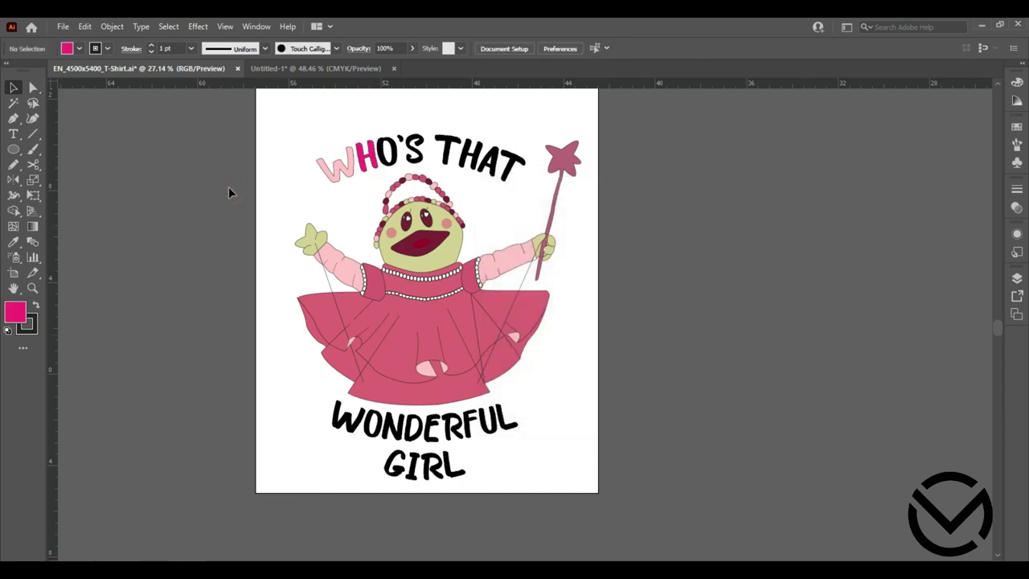
Open the pink reference T-shirt image from the desktop.
click(316, 68)
right_click(430, 71)
click(474, 138)
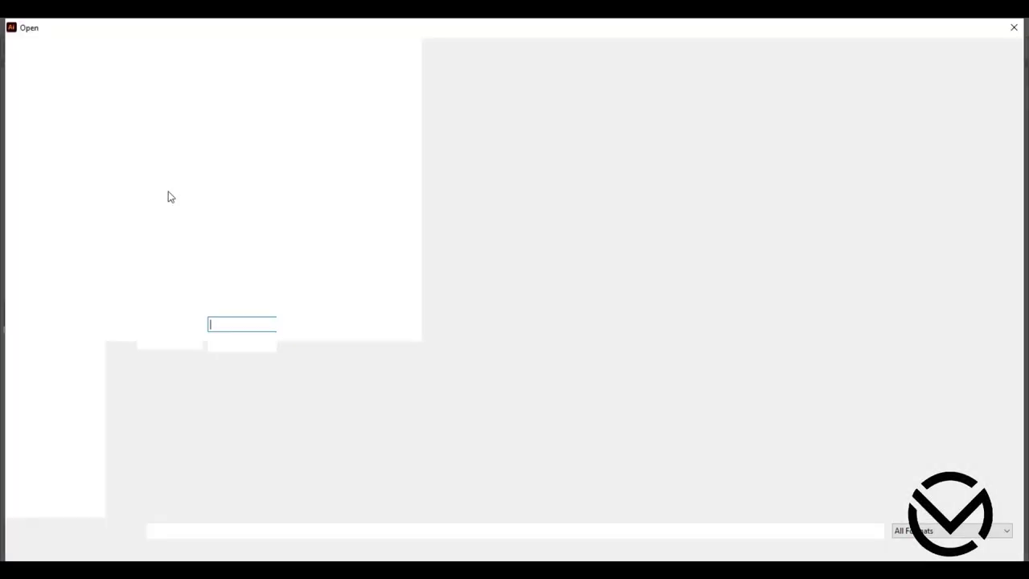
click(586, 124)
click(916, 550)
Place the reference image, sample its light purple onto the H, then delete the image.
mouse_move(514, 236)
mouse_down()
mouse_move(201, 105)
mouse_move(701, 277)
mouse_up()
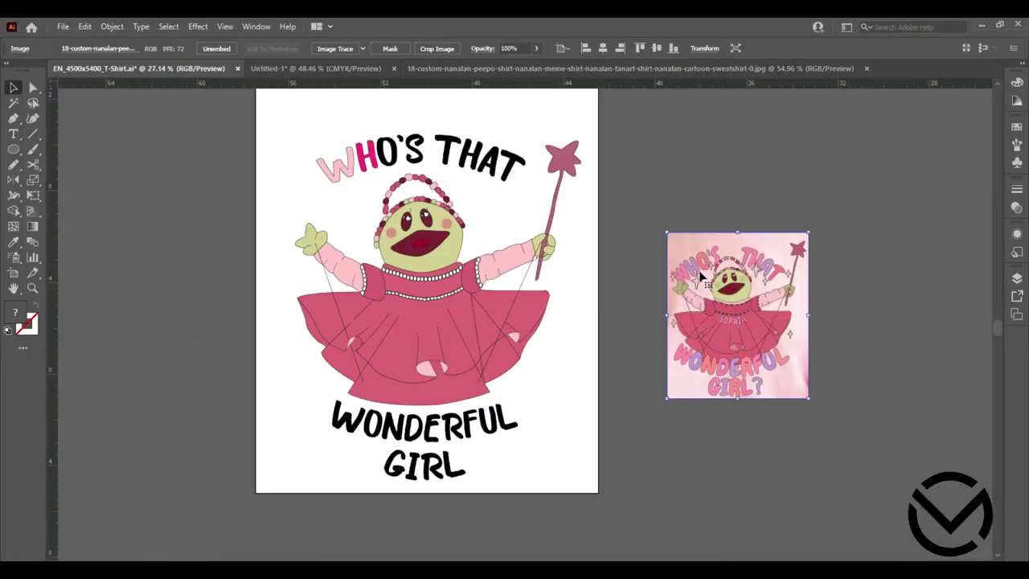
click(367, 157)
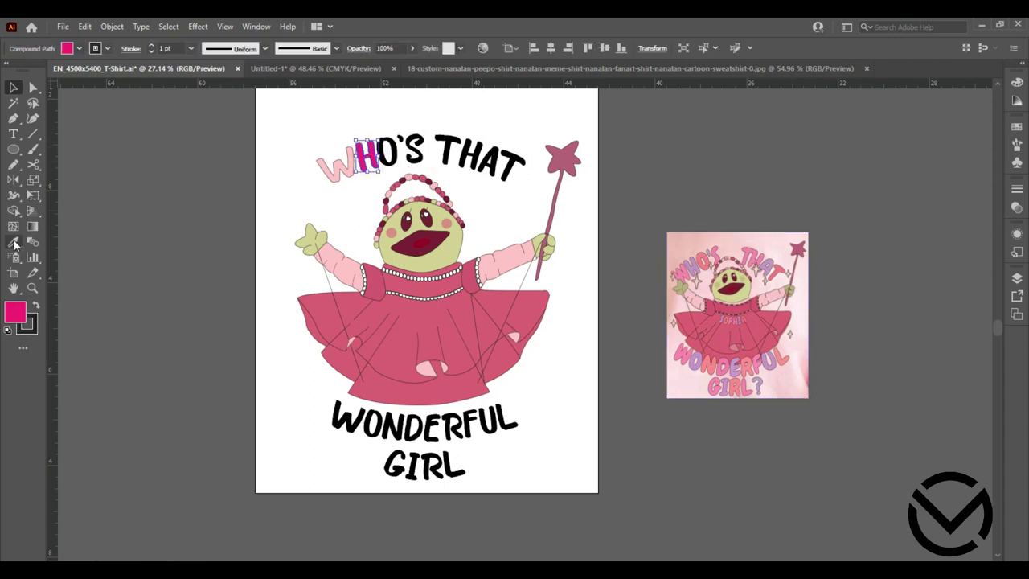
click(107, 231)
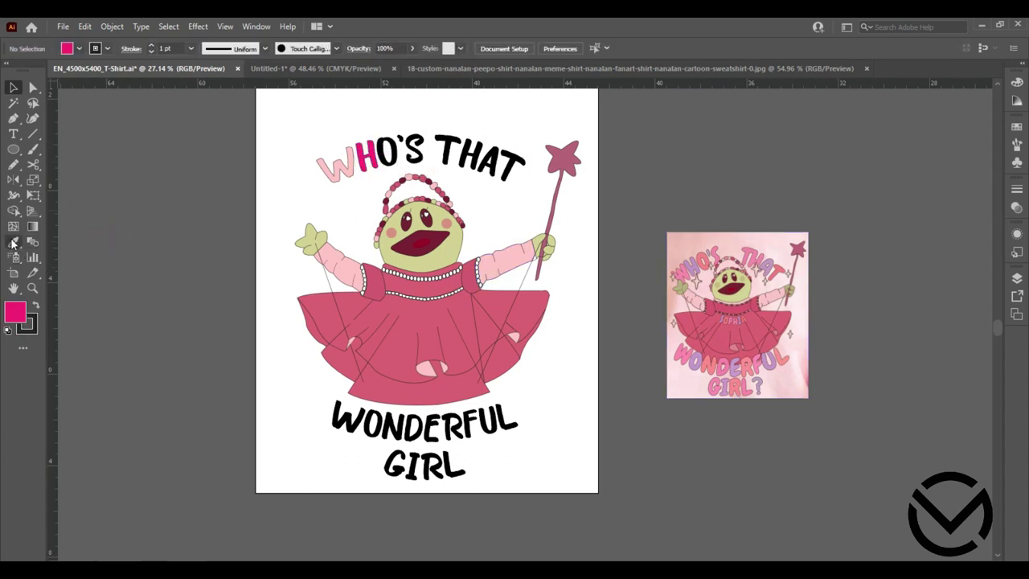
click(363, 158)
click(13, 241)
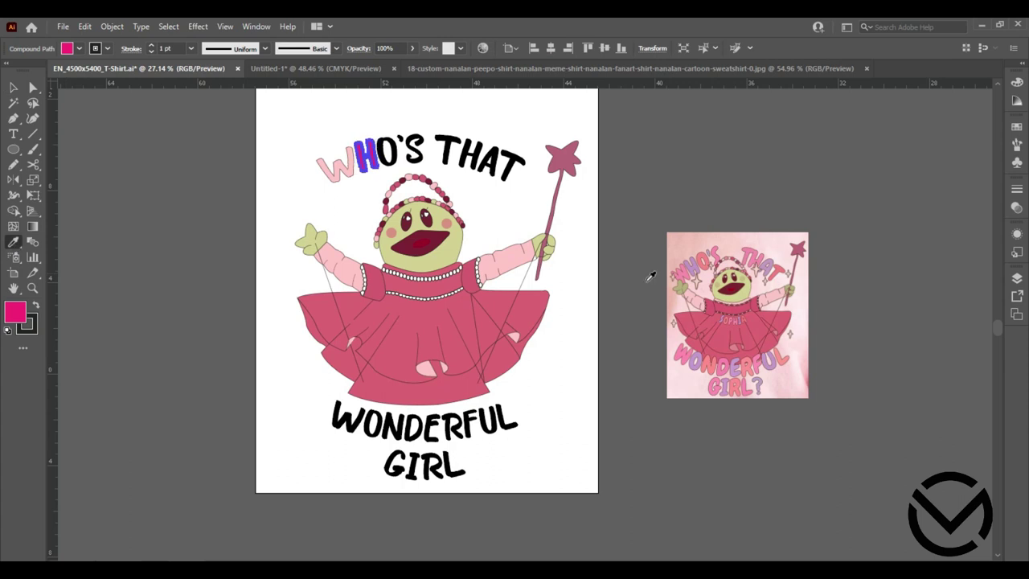
click(699, 265)
click(13, 86)
click(137, 156)
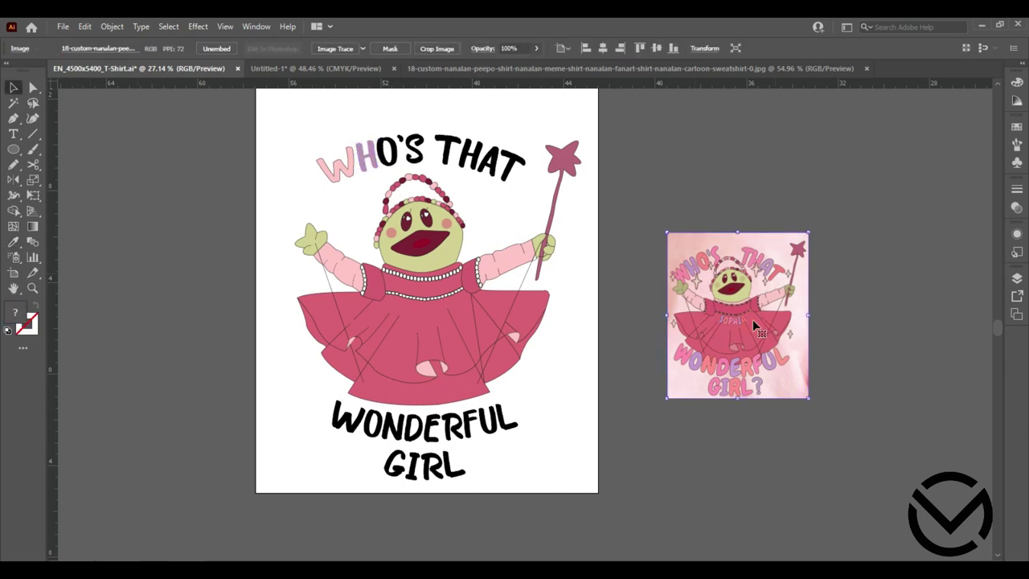
key(Delete)
Give the O and S the W's light pink and the apostrophe the H's purple.
click(386, 151)
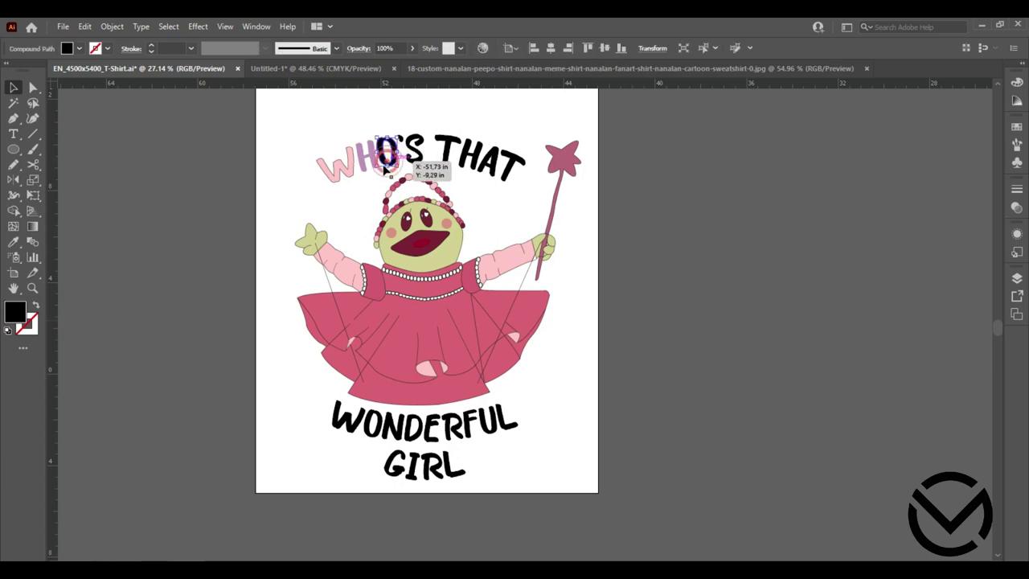
click(13, 241)
click(339, 170)
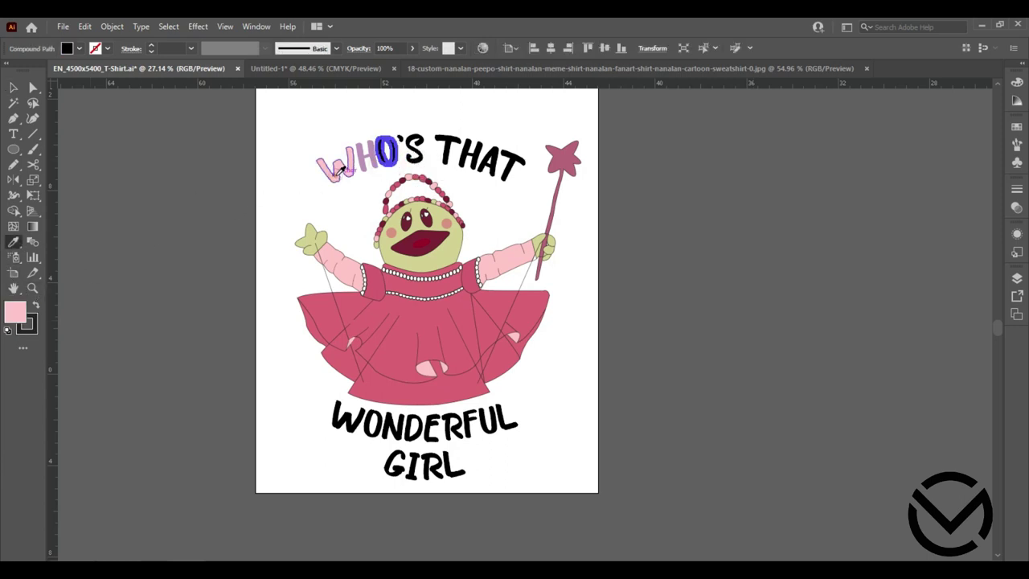
click(13, 87)
click(413, 151)
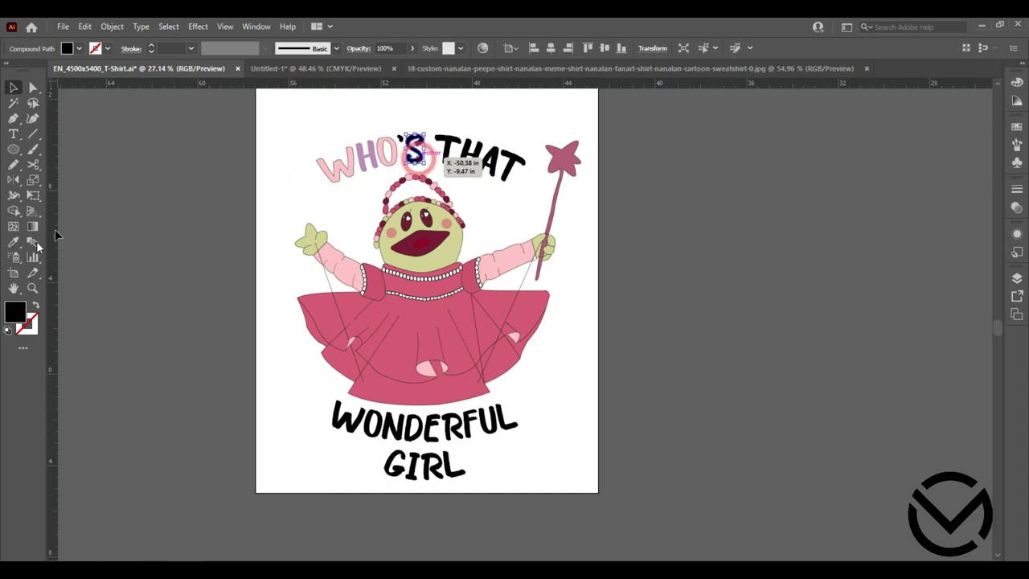
click(12, 241)
click(339, 170)
click(13, 87)
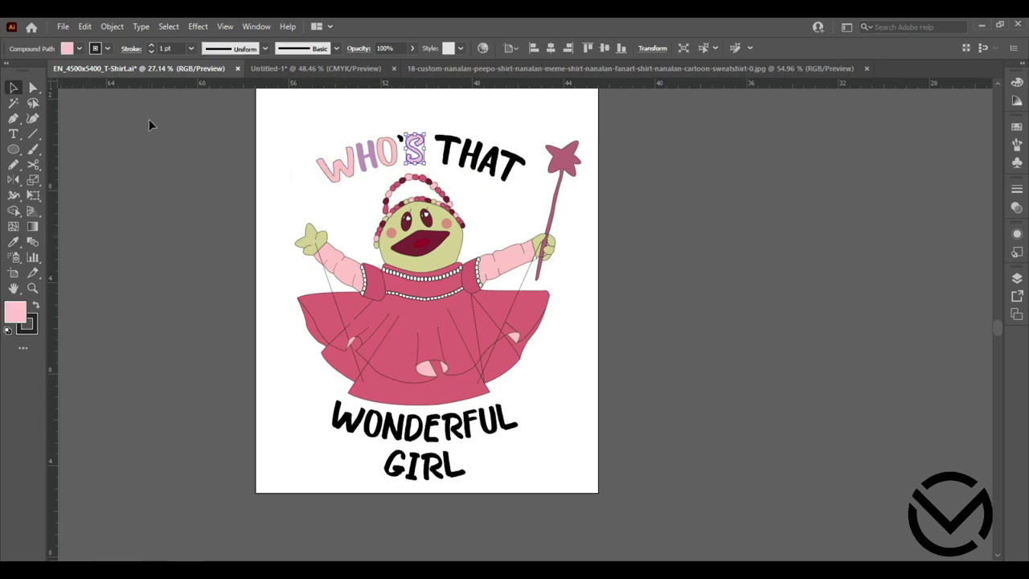
click(399, 138)
click(12, 241)
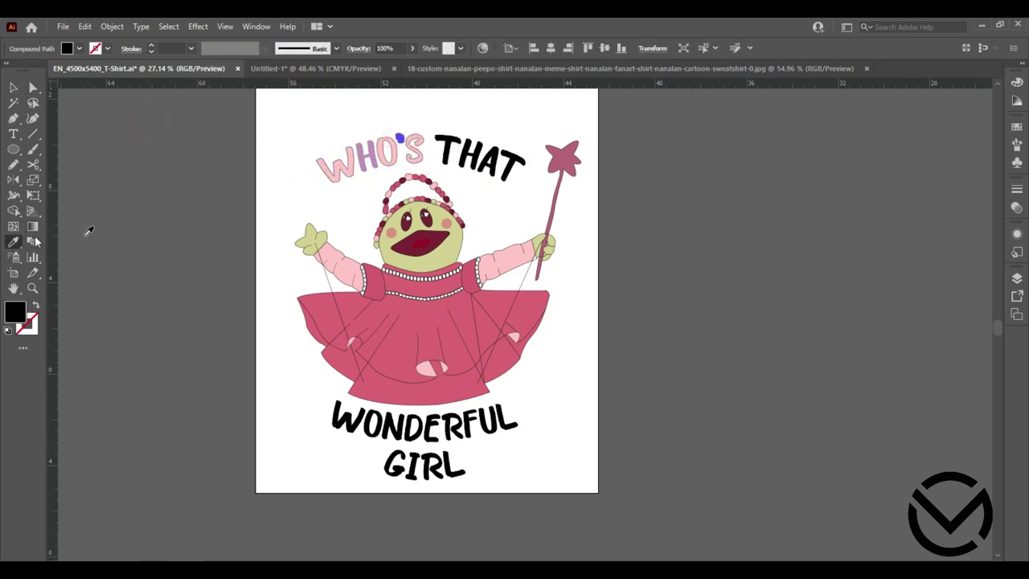
click(365, 156)
key(v)
click(143, 157)
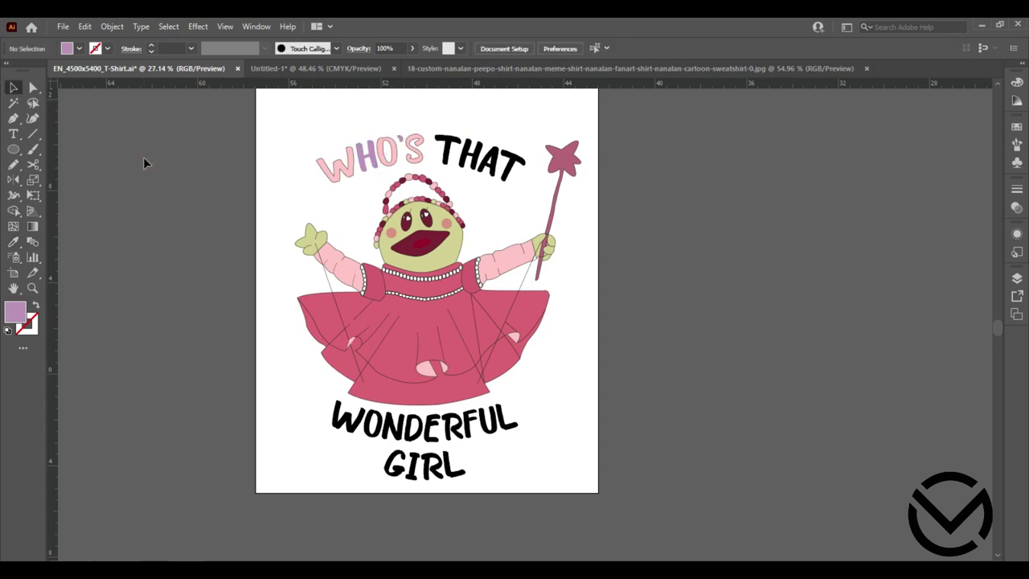
Colour the T of THAT purple and its H the W's pink.
click(446, 153)
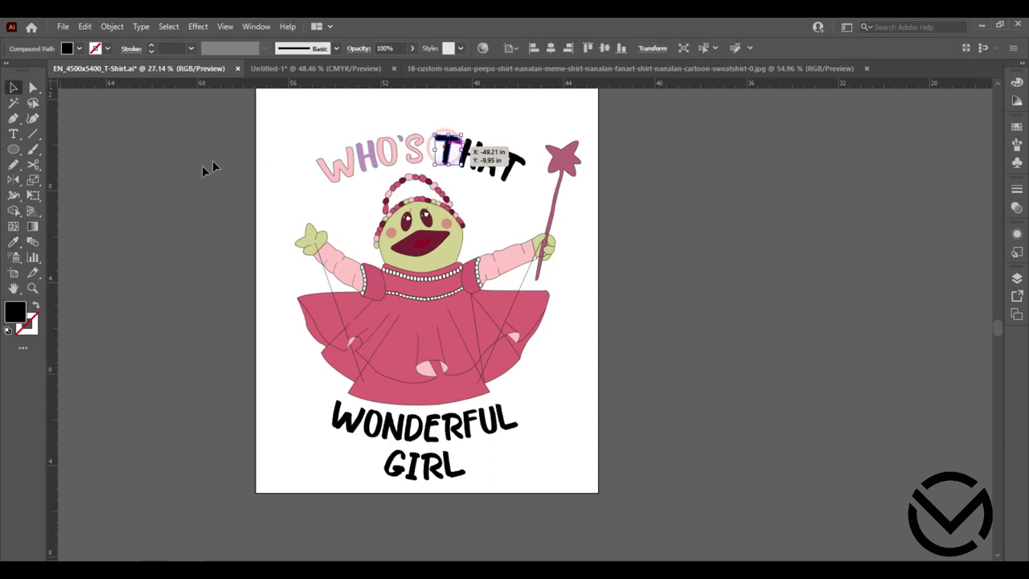
click(13, 241)
click(371, 157)
key(v)
click(175, 131)
click(475, 158)
click(13, 241)
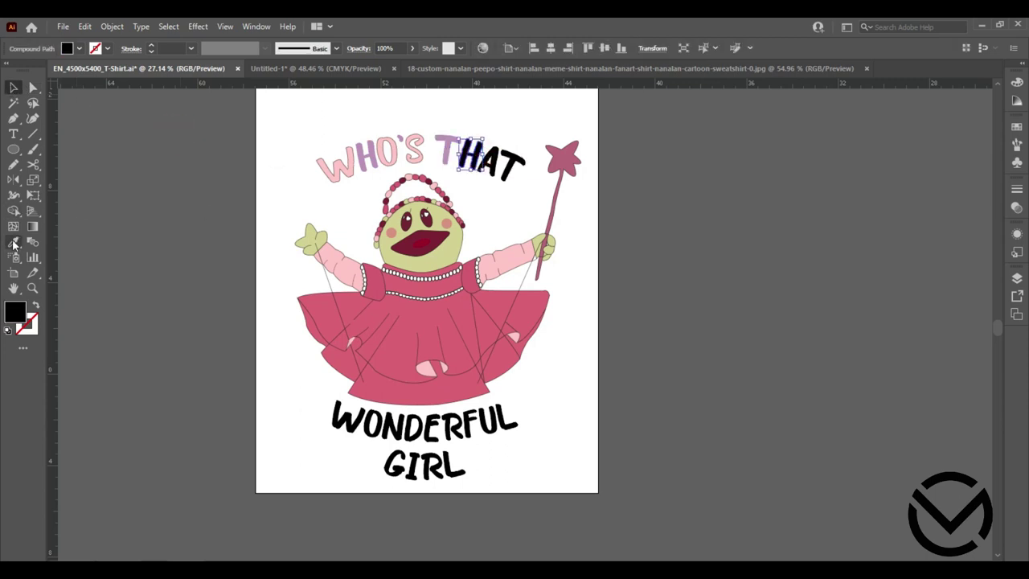
click(336, 170)
key(v)
Give the A of THAT the purple of WHO'S H.
click(168, 127)
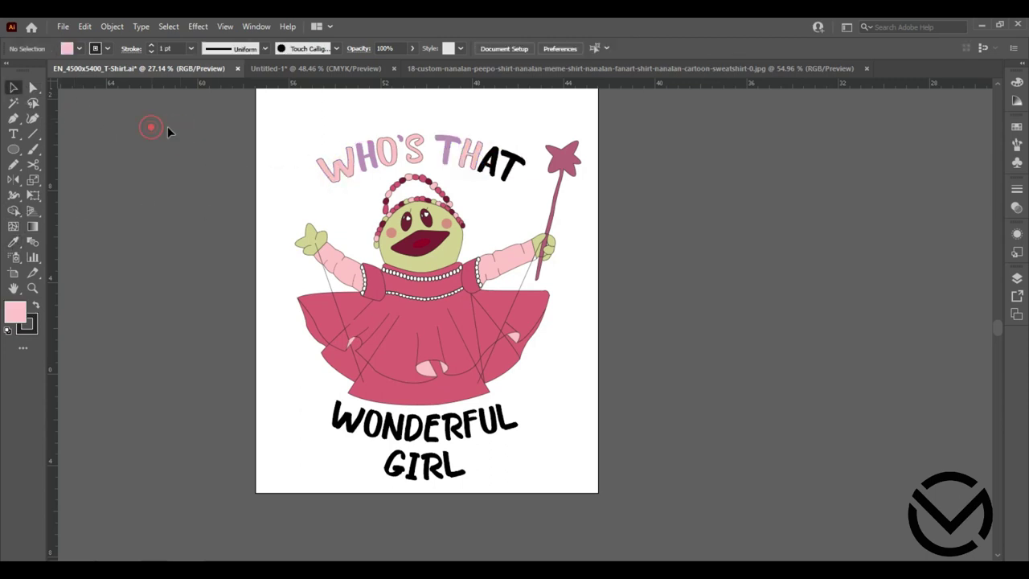
click(490, 165)
click(13, 241)
click(379, 172)
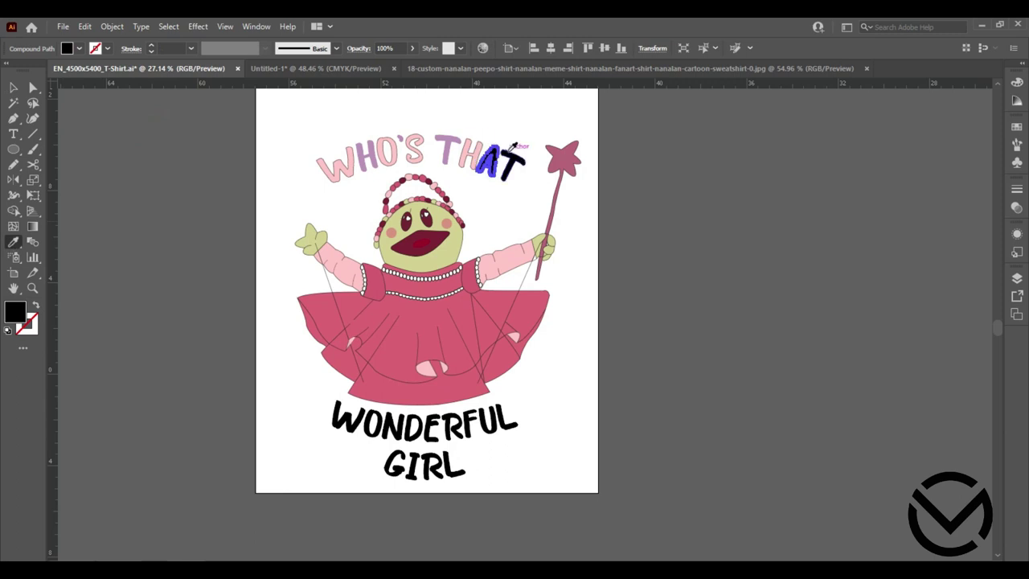
key(v)
click(75, 126)
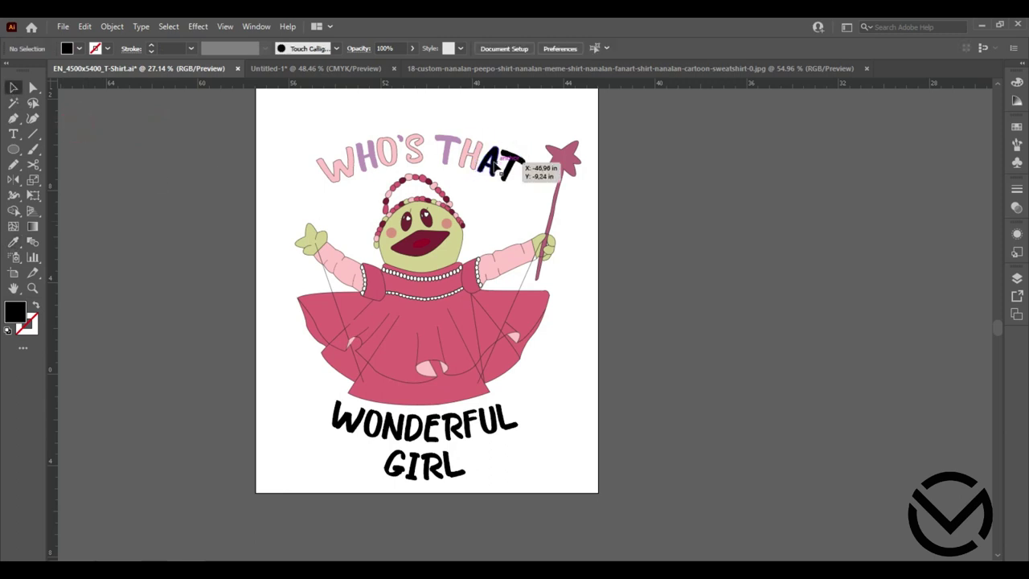
click(494, 165)
click(379, 163)
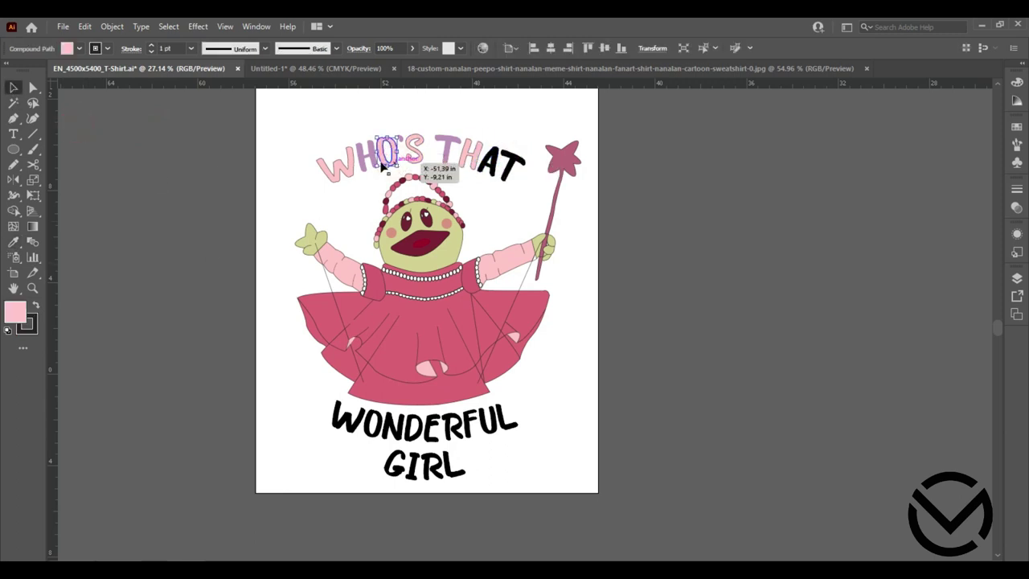
click(497, 171)
key(i)
click(362, 152)
key(v)
Move the last T of THAT into line and give it a pink fill.
click(166, 126)
drag(518, 162, 510, 156)
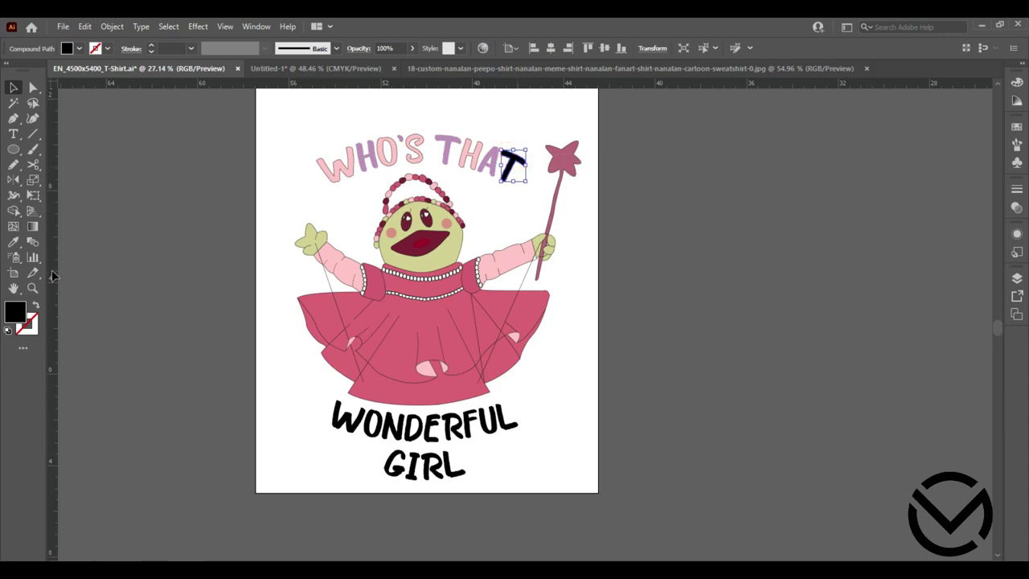
click(13, 242)
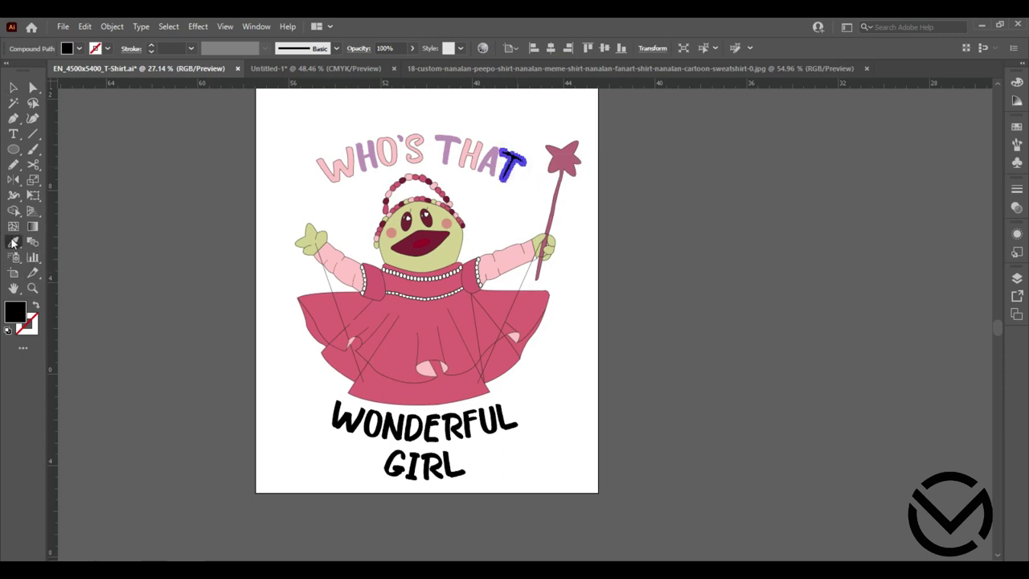
click(398, 153)
key(v)
click(138, 179)
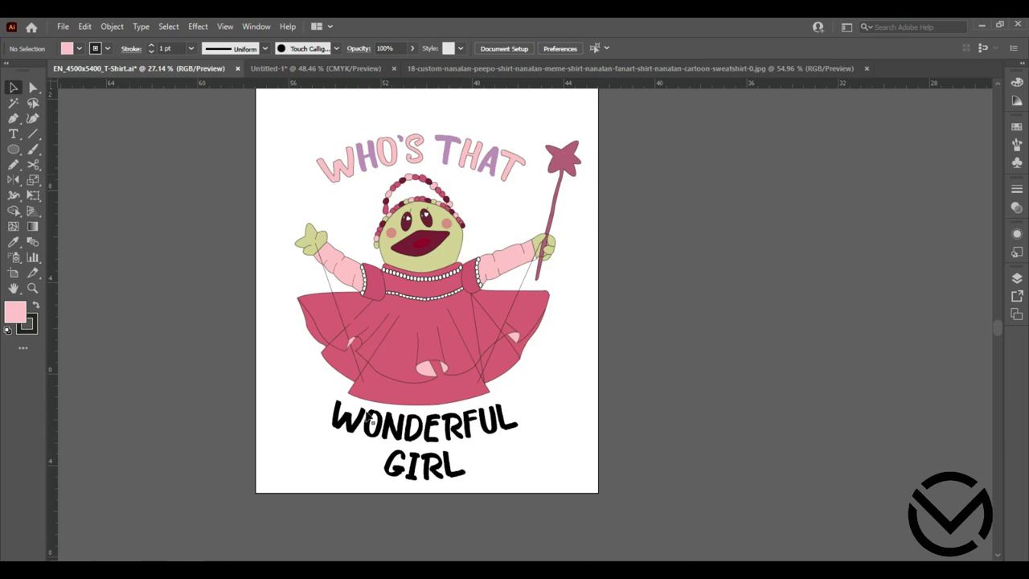
Copy the pink of WHO'S W onto WONDERFUL's W and several of its following letters.
click(368, 417)
click(13, 242)
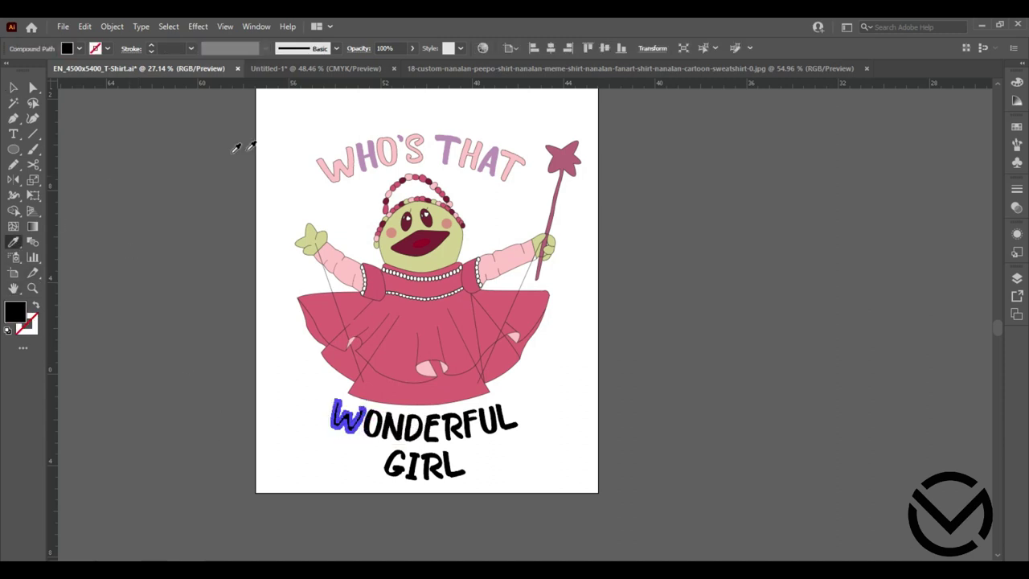
click(334, 164)
key(v)
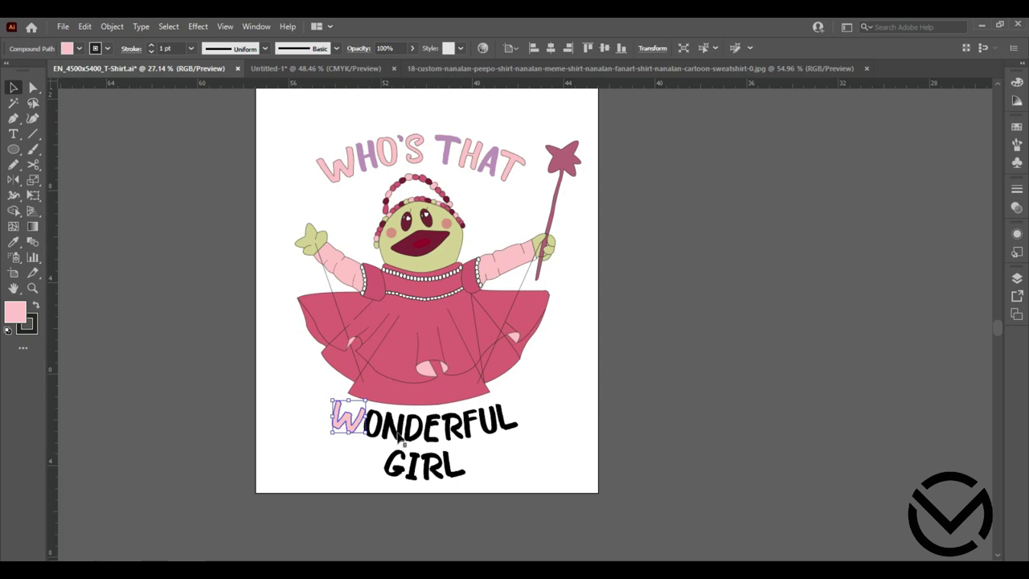
click(397, 434)
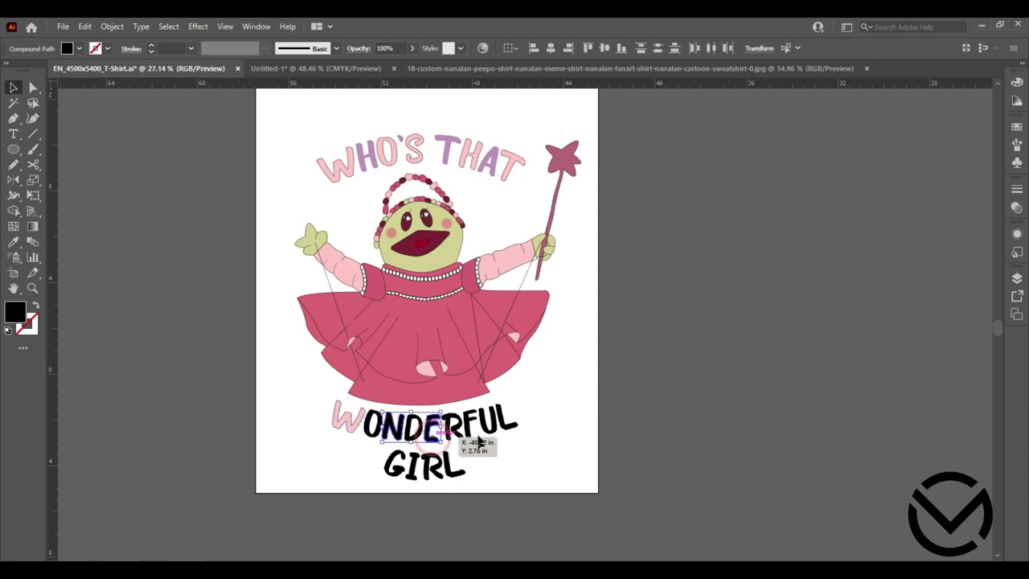
drag(478, 440, 552, 431)
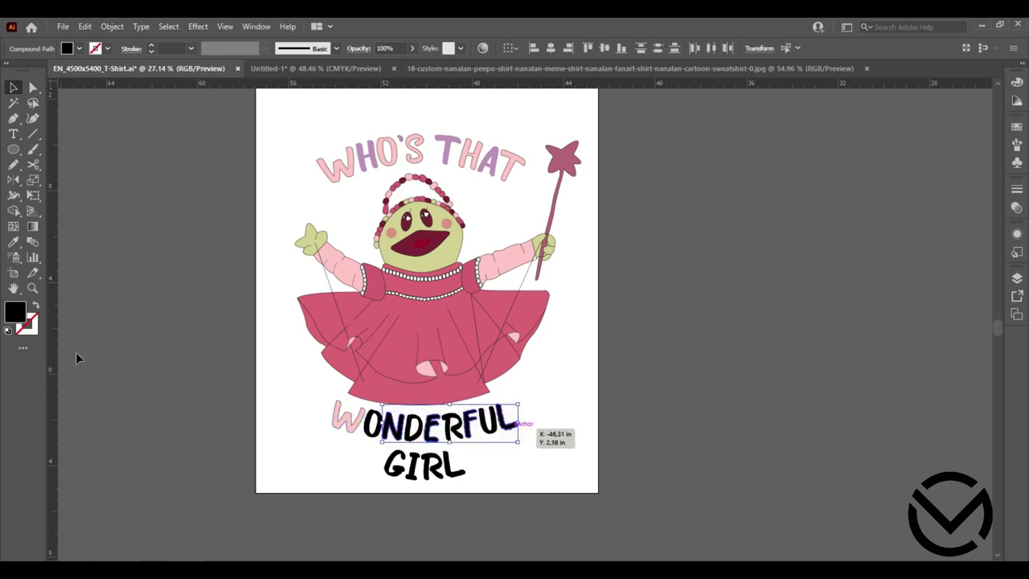
click(13, 242)
click(325, 163)
key(v)
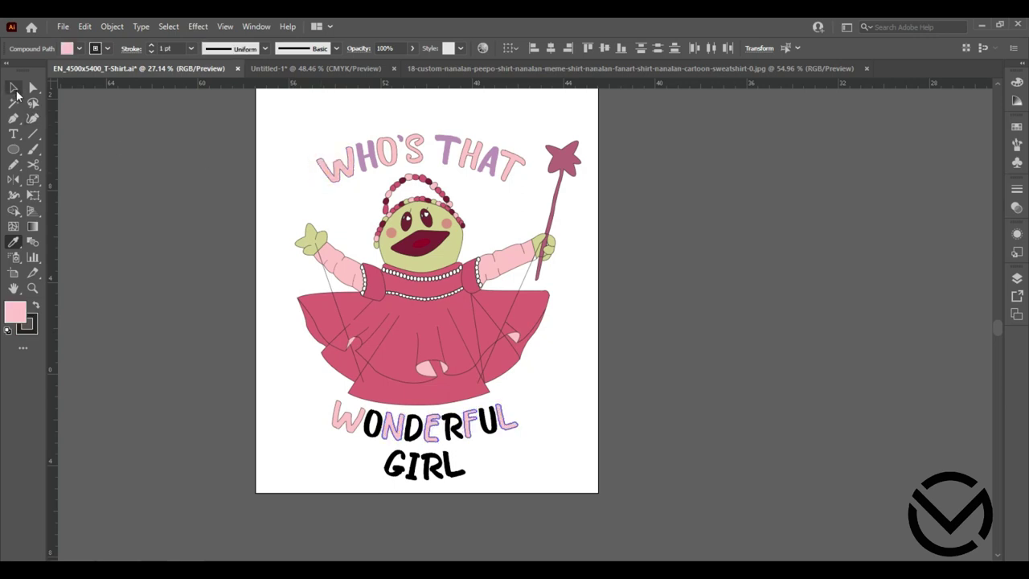
click(226, 385)
Give the remaining black WONDERFUL letter and GIRL letters the lavender of WHO'S H.
click(374, 434)
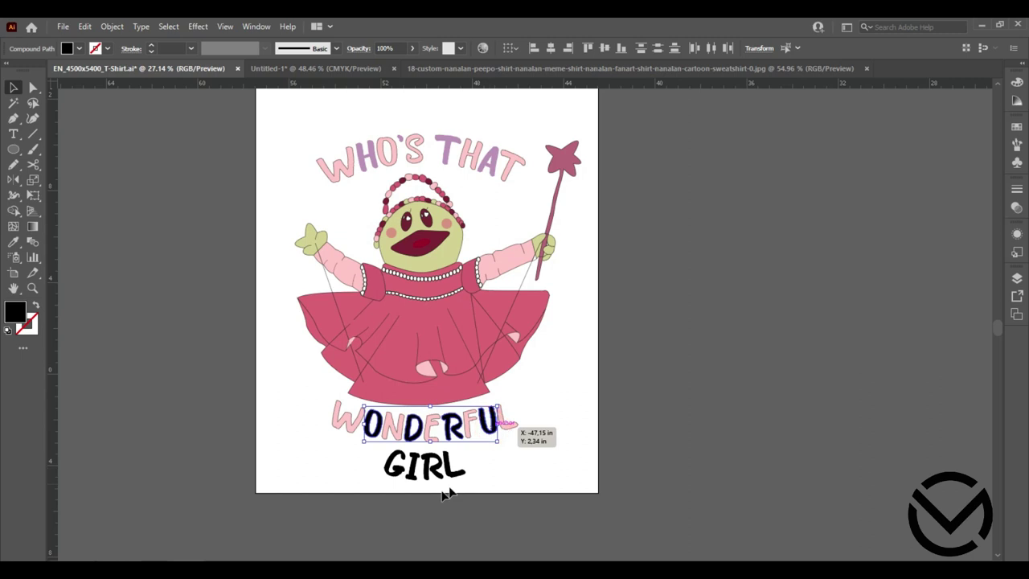
shift+click(409, 475)
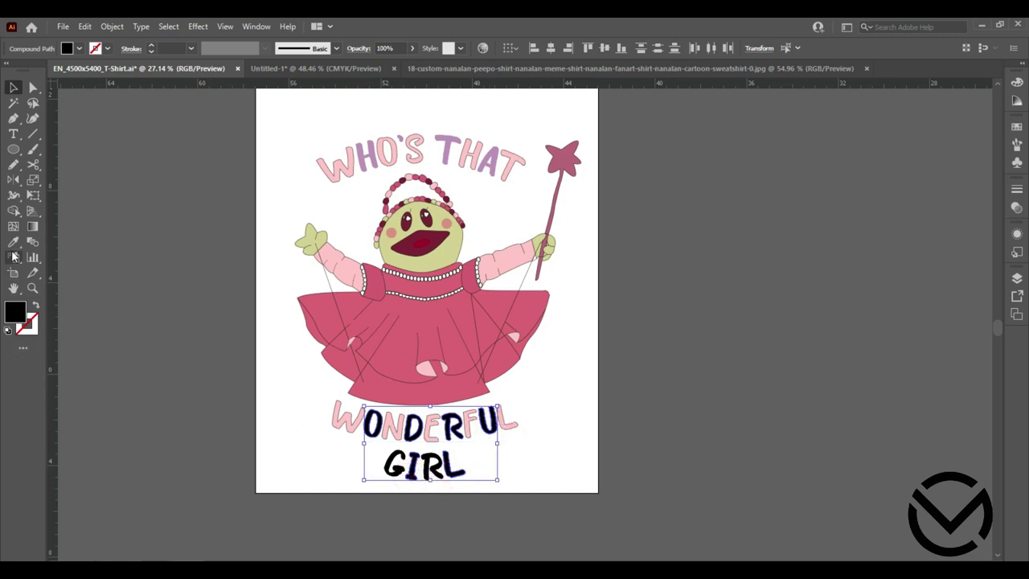
click(13, 242)
click(366, 154)
click(12, 87)
click(108, 154)
Fill the G and R of GIRL with pink from the WHO'S W.
click(394, 465)
shift+click(445, 474)
click(13, 242)
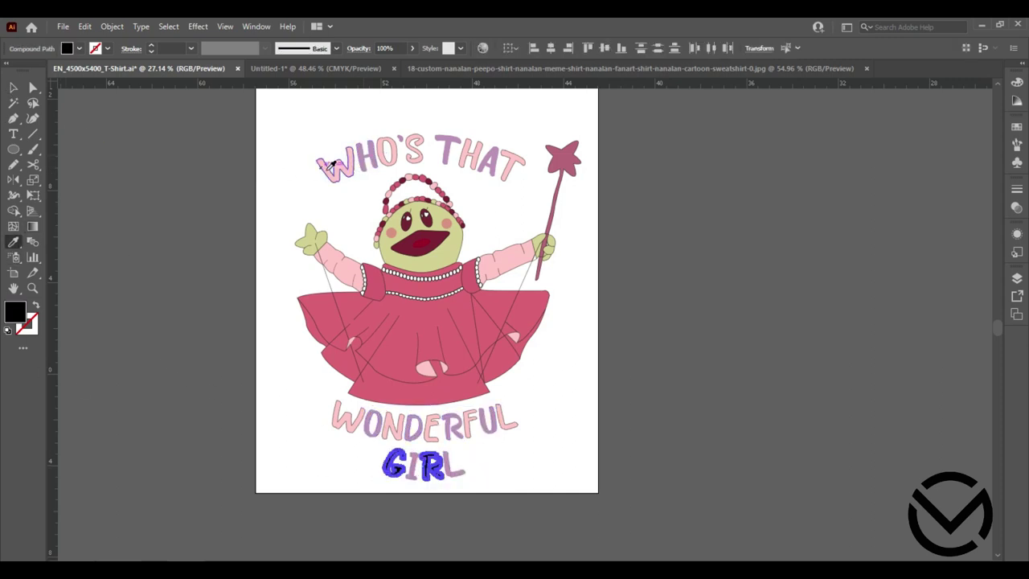
click(332, 163)
click(13, 87)
click(134, 176)
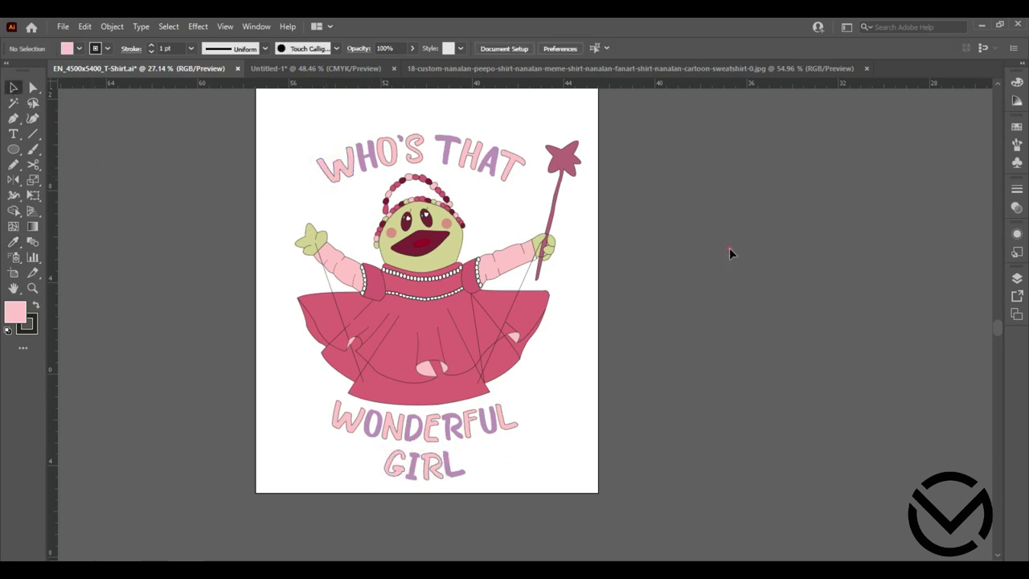
Check the reference shirt image, then return to the T-shirt design document.
click(567, 70)
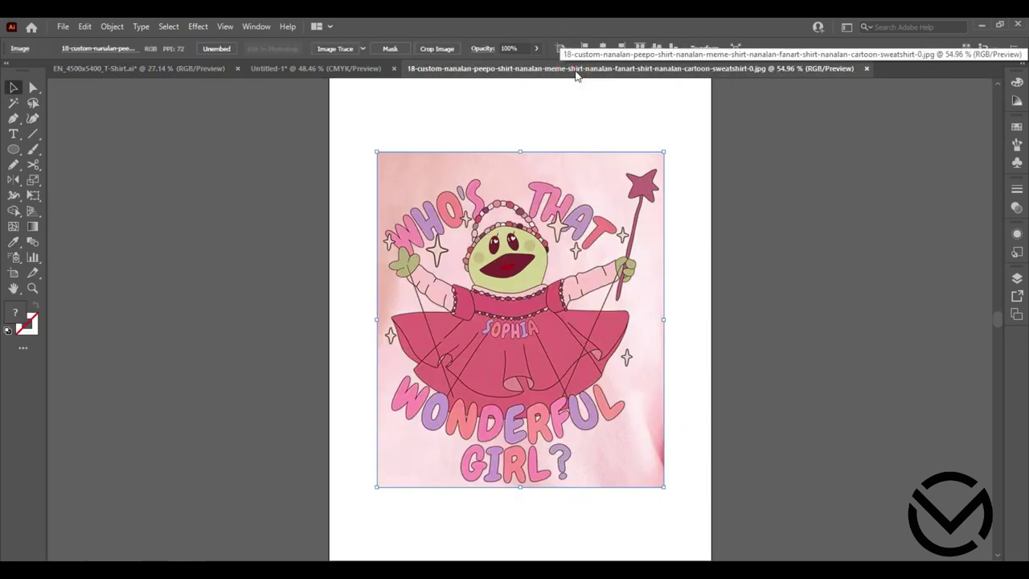
click(982, 27)
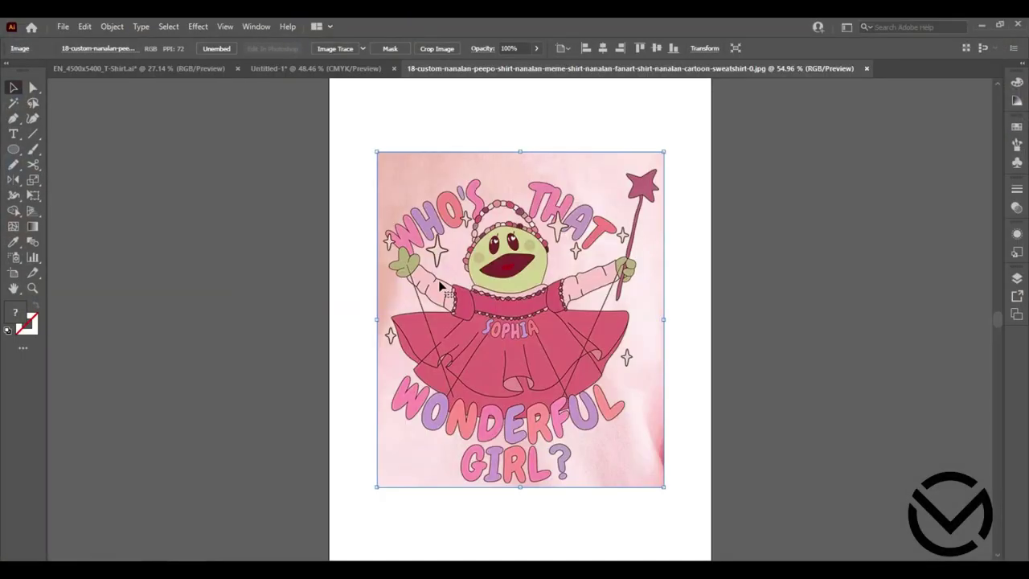
click(184, 69)
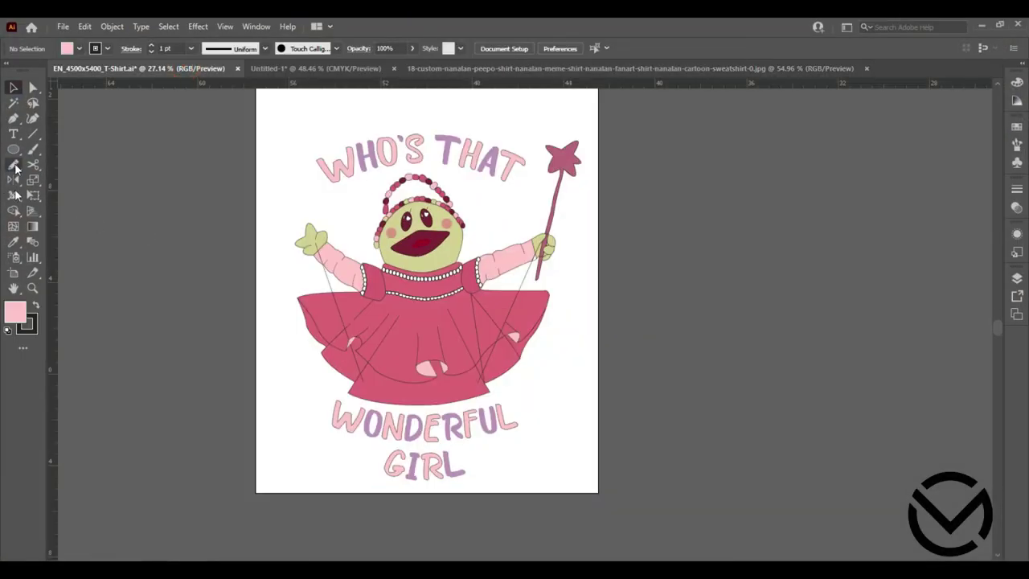
click(13, 149)
Draw a four-point star left of the artboard and shrink it.
click(57, 209)
drag(217, 191, 218, 262)
key(Down)
key(v)
drag(279, 202, 265, 198)
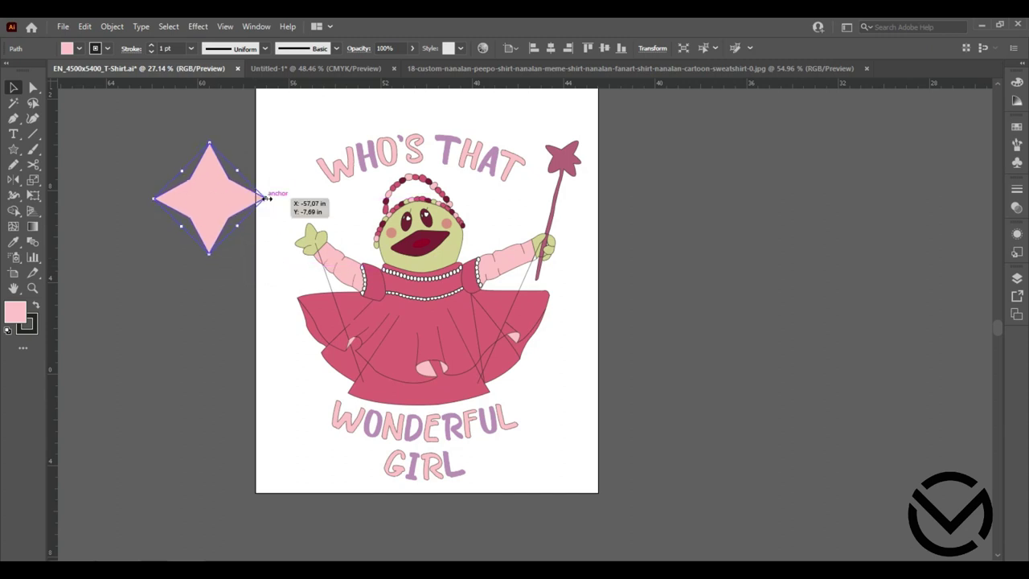
drag(266, 198, 264, 197)
click(225, 271)
click(202, 184)
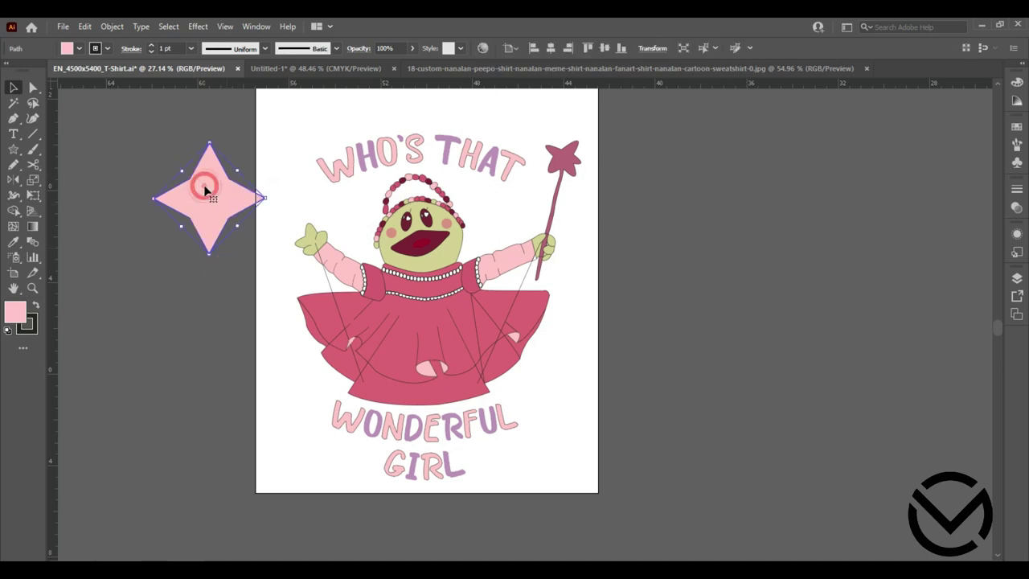
Round the star's corners to 0,315 in, scale it down, and expand it.
click(31, 87)
drag(239, 171, 239, 175)
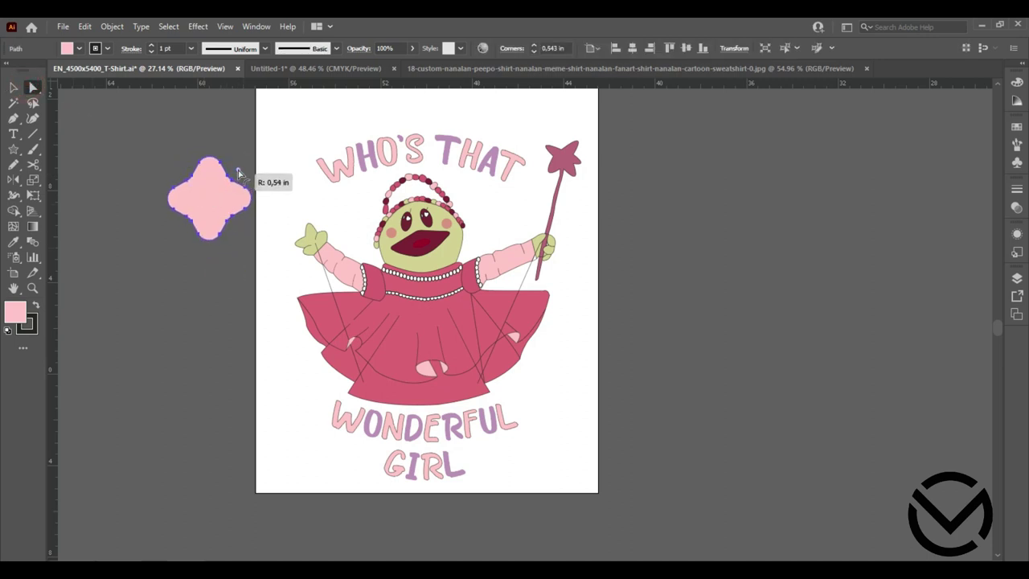
drag(239, 176, 234, 170)
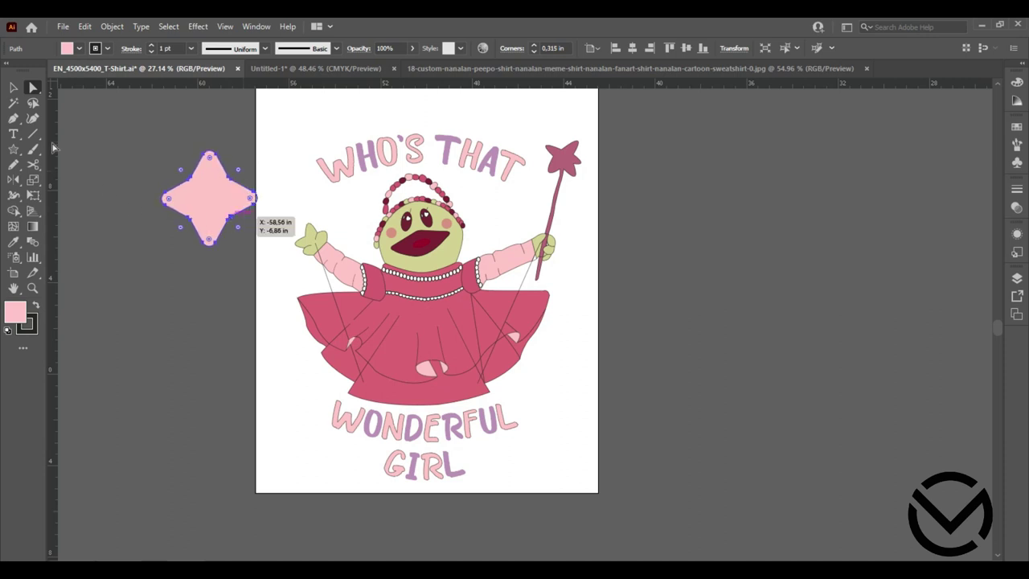
click(12, 90)
drag(160, 198, 180, 198)
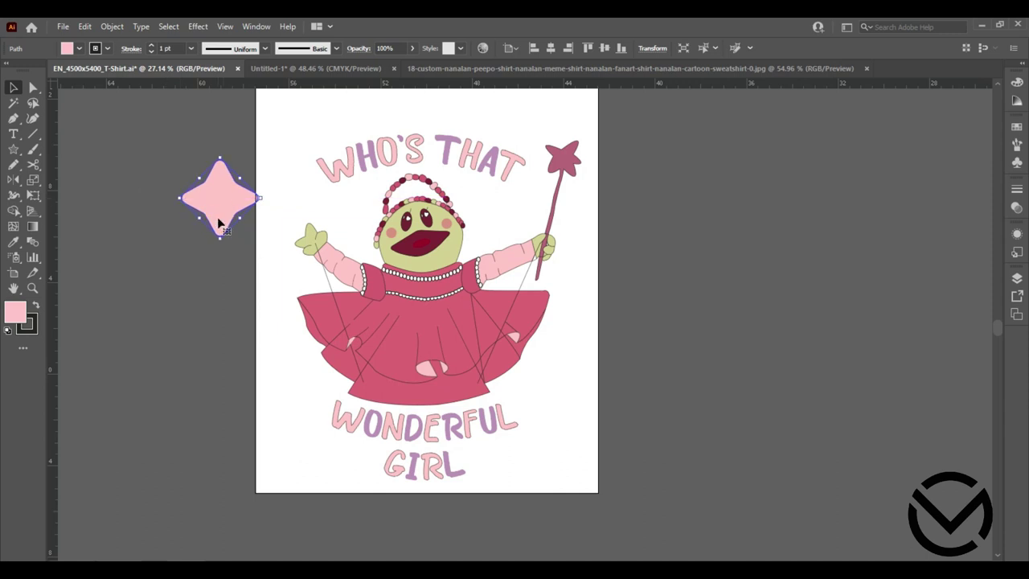
click(111, 26)
click(143, 176)
Confirm the expand settings and stretch the star taller.
click(474, 372)
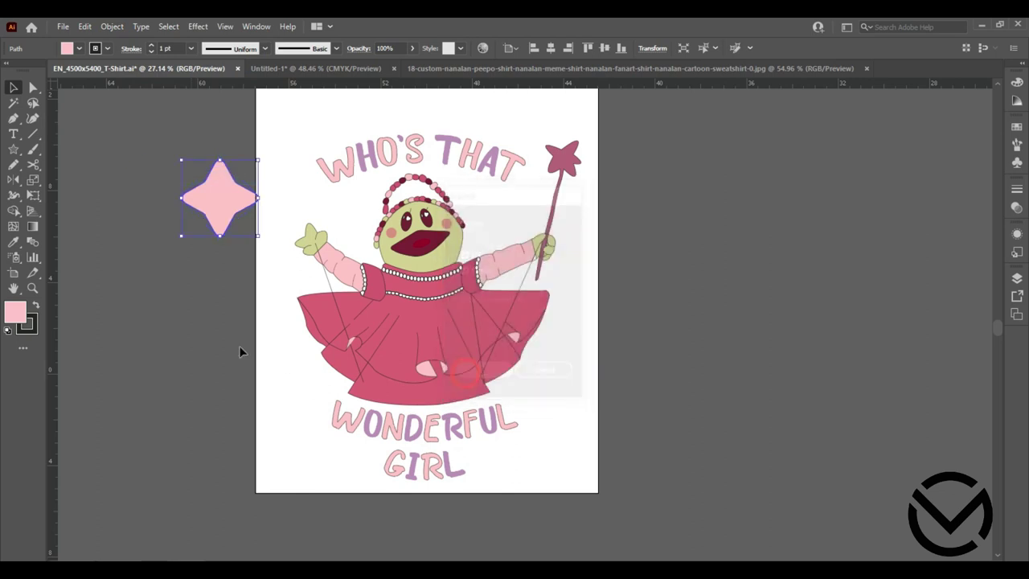
drag(220, 236, 221, 268)
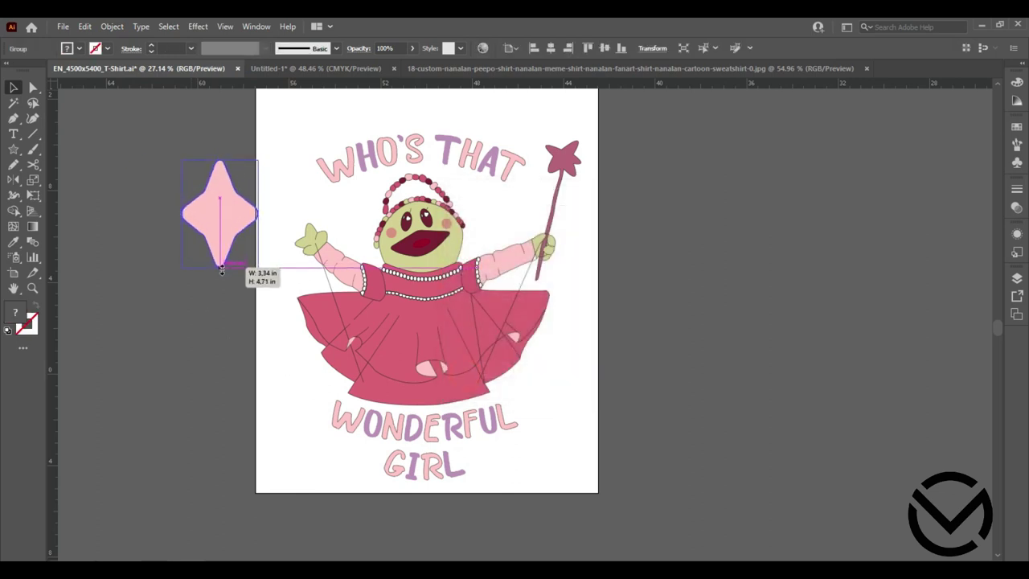
click(217, 303)
click(219, 226)
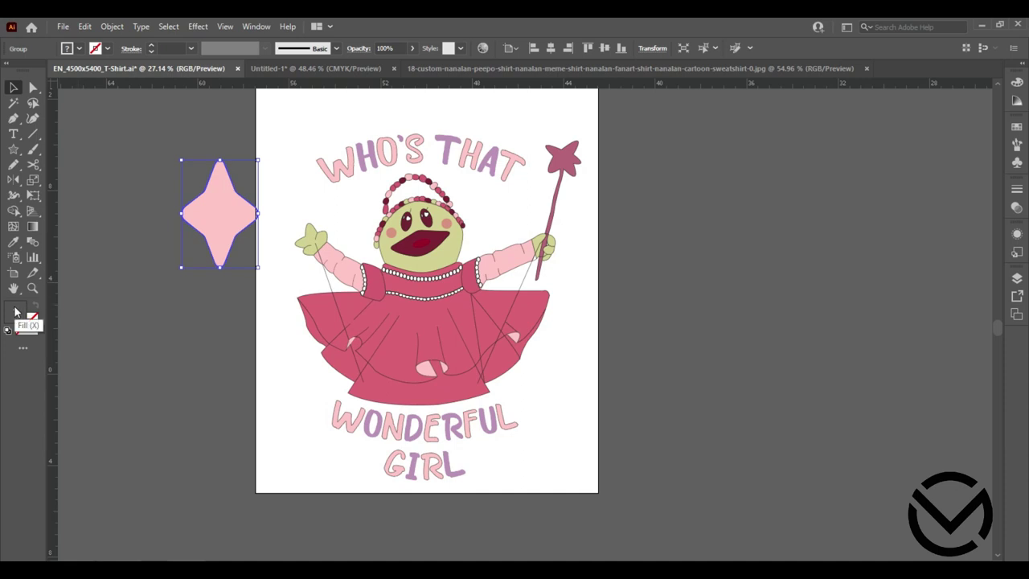
Fill the star with black, then swap it into a black outline with no fill.
click(66, 49)
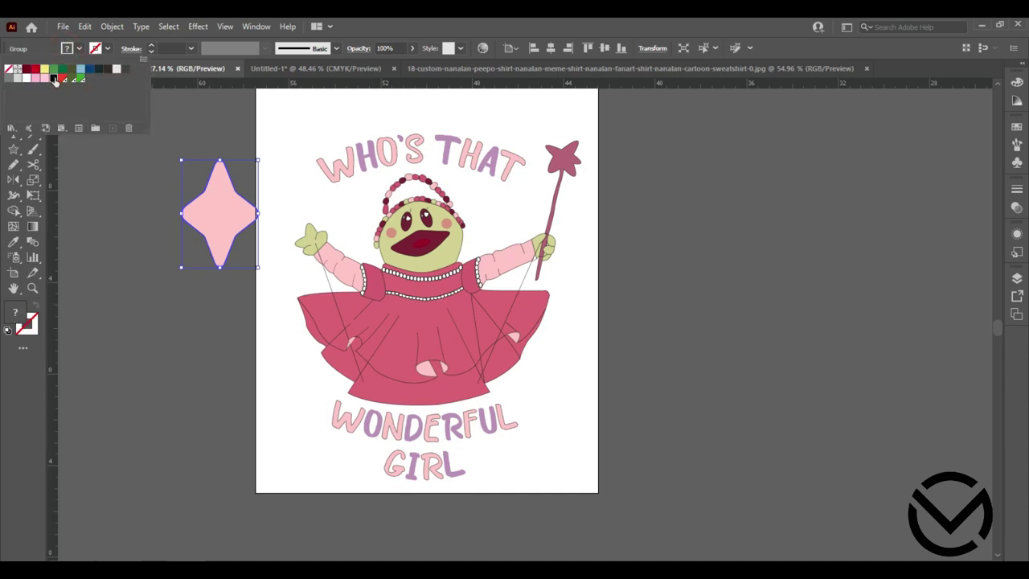
click(54, 78)
click(36, 304)
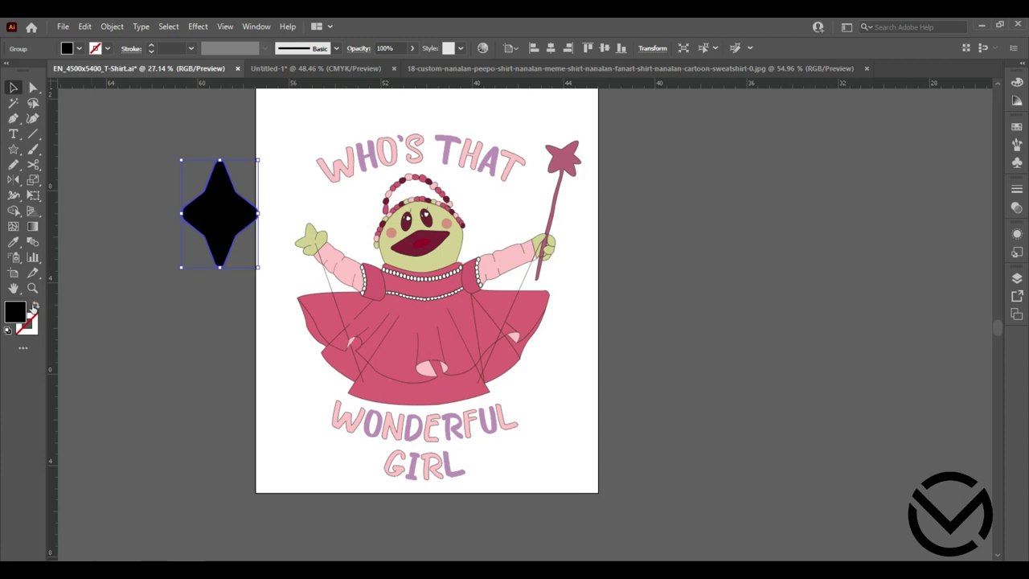
click(35, 307)
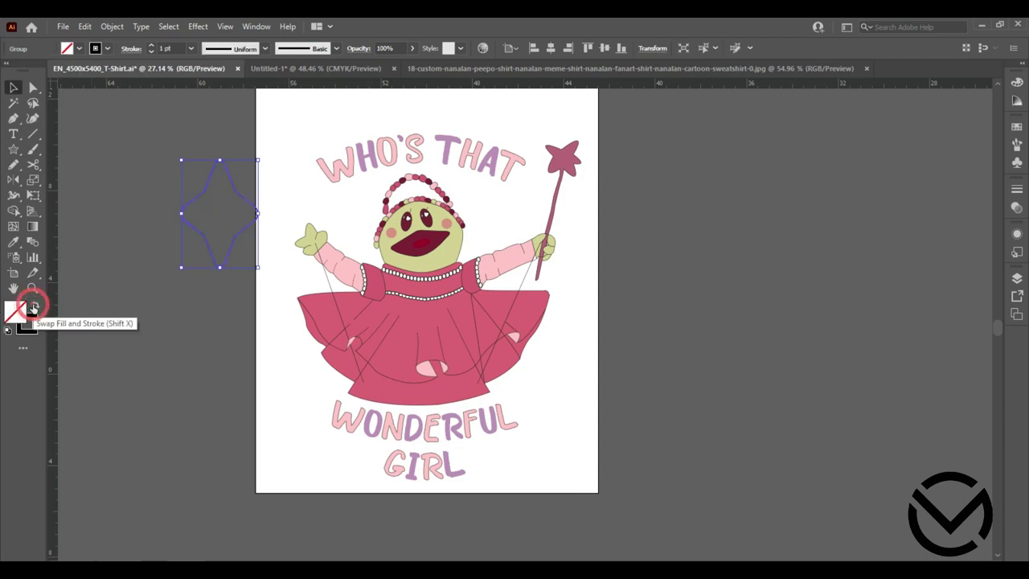
click(81, 233)
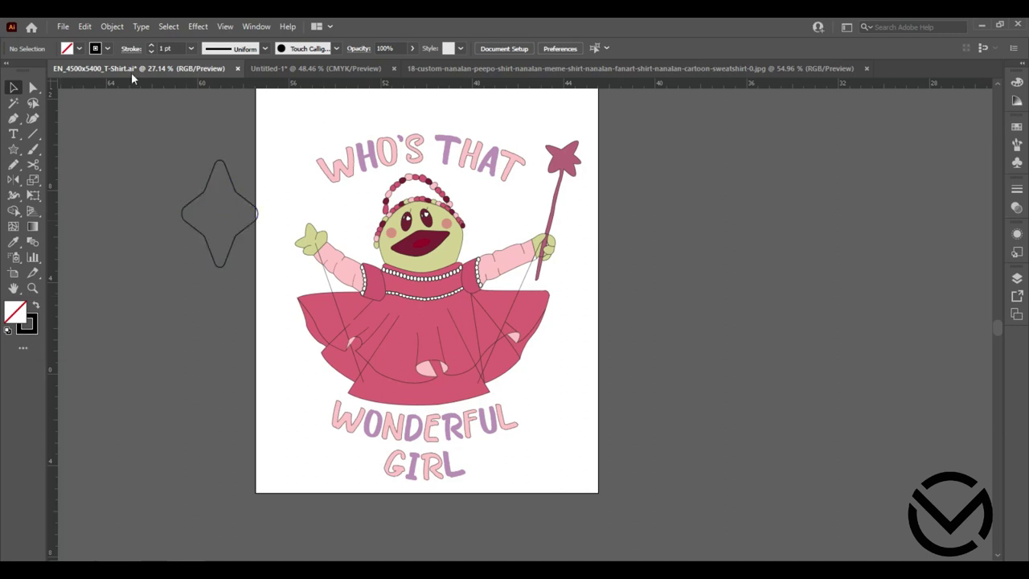
click(107, 48)
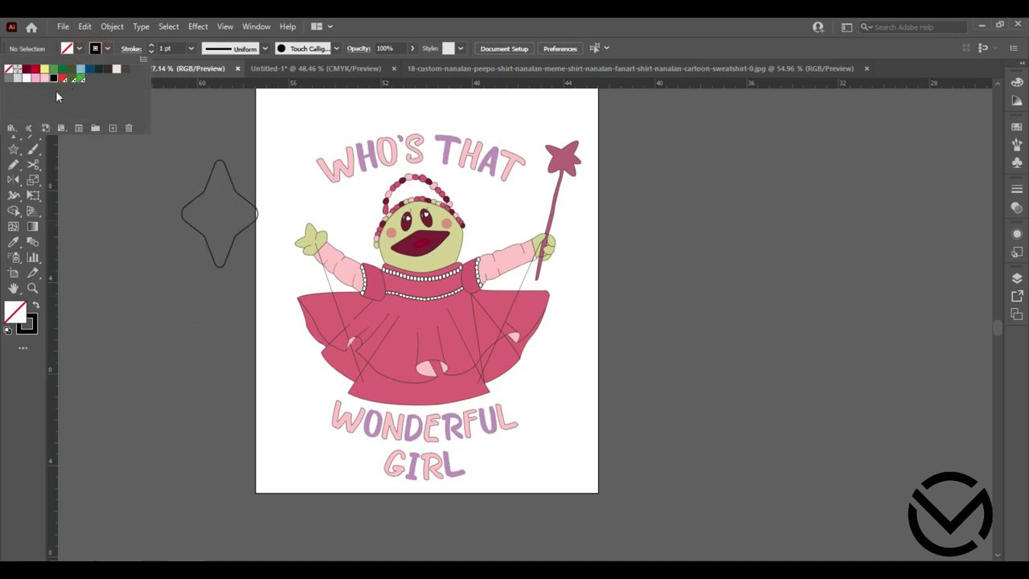
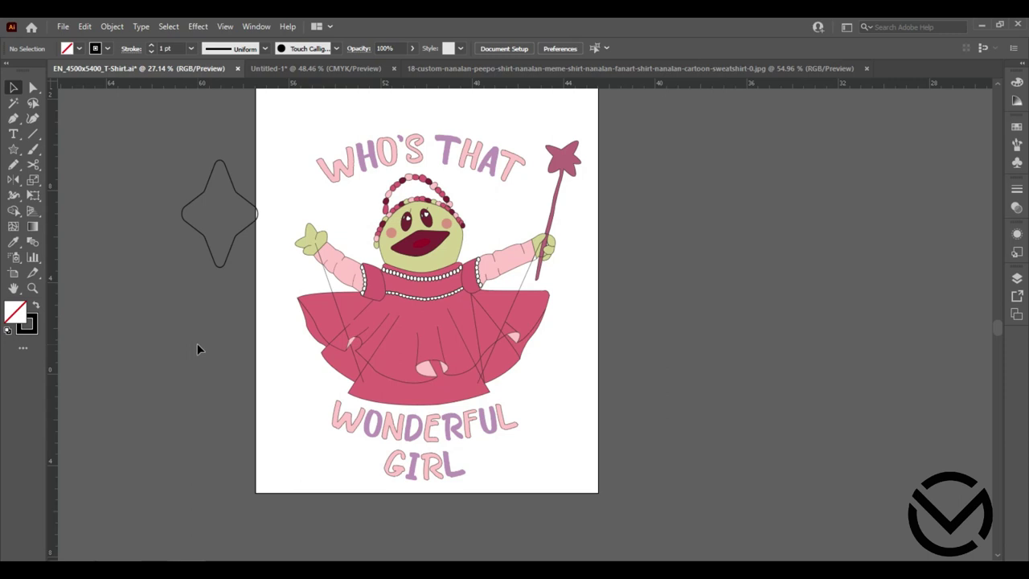
Shrink the four-point star and fill it with the arm's pink using the Eyedropper.
click(236, 232)
drag(178, 157, 223, 219)
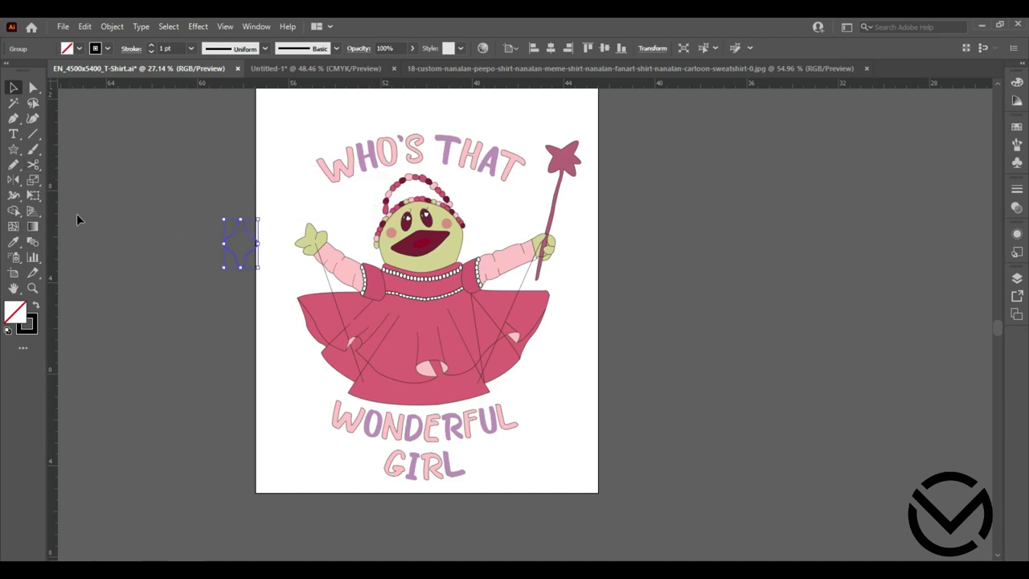
click(14, 241)
click(327, 256)
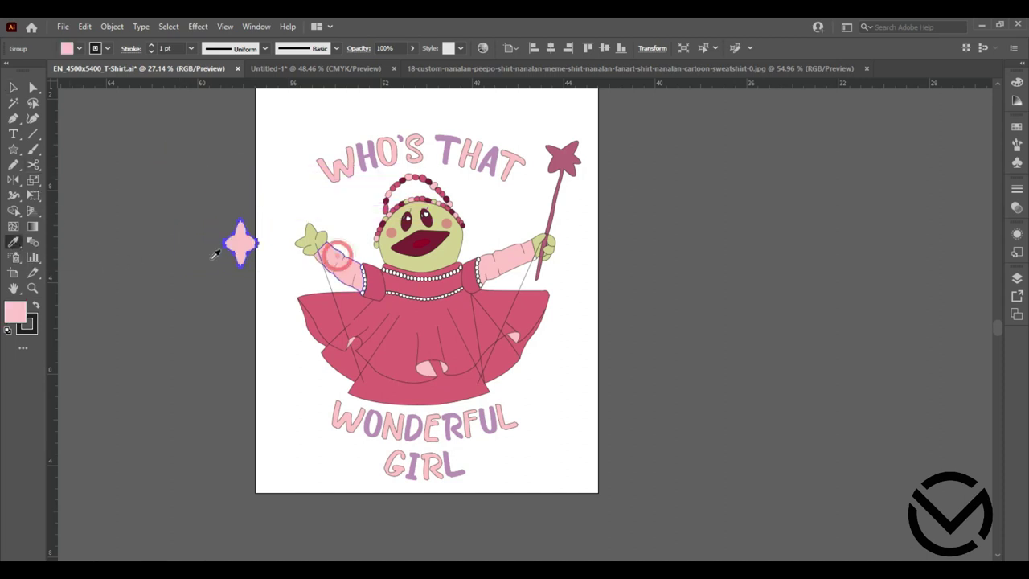
Move the pink star beside the raised left glove, then view the reference image.
click(14, 88)
click(112, 153)
mouse_move(246, 248)
mouse_down()
mouse_move(298, 206)
mouse_move(287, 200)
mouse_up()
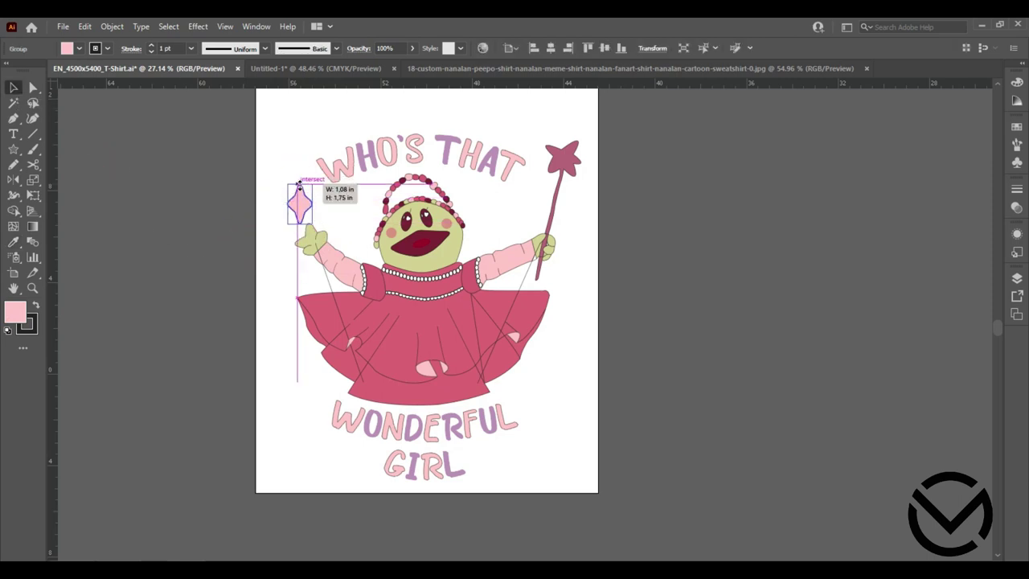
click(257, 238)
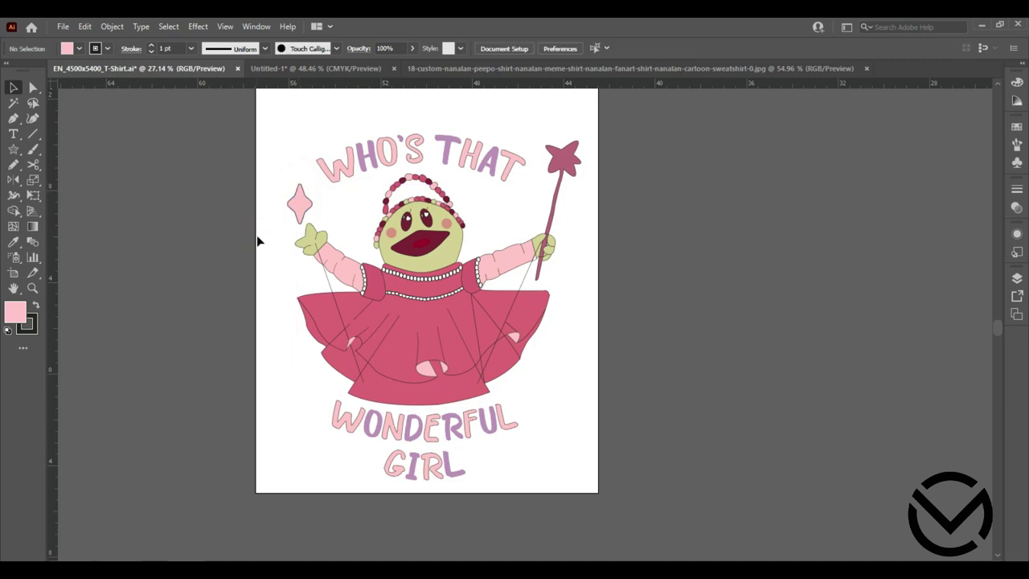
click(661, 68)
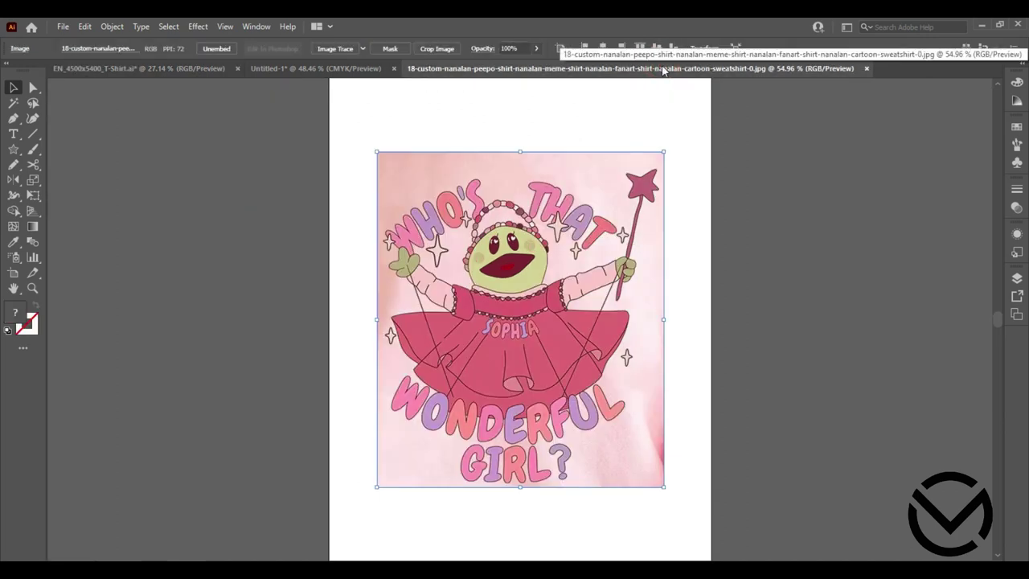
Back in the T-shirt artwork, recolour the star with the face's yellow-green.
click(161, 69)
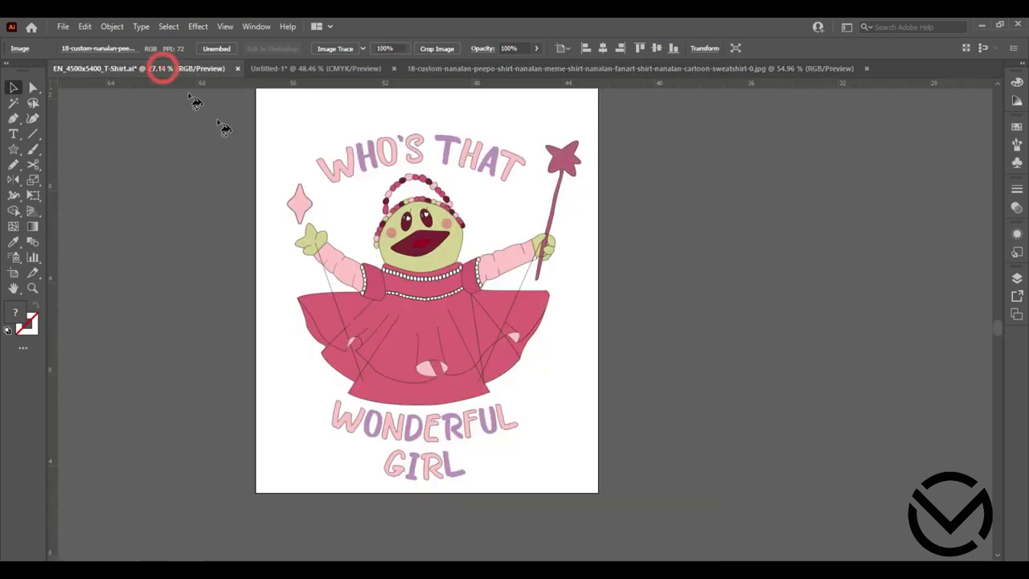
click(313, 206)
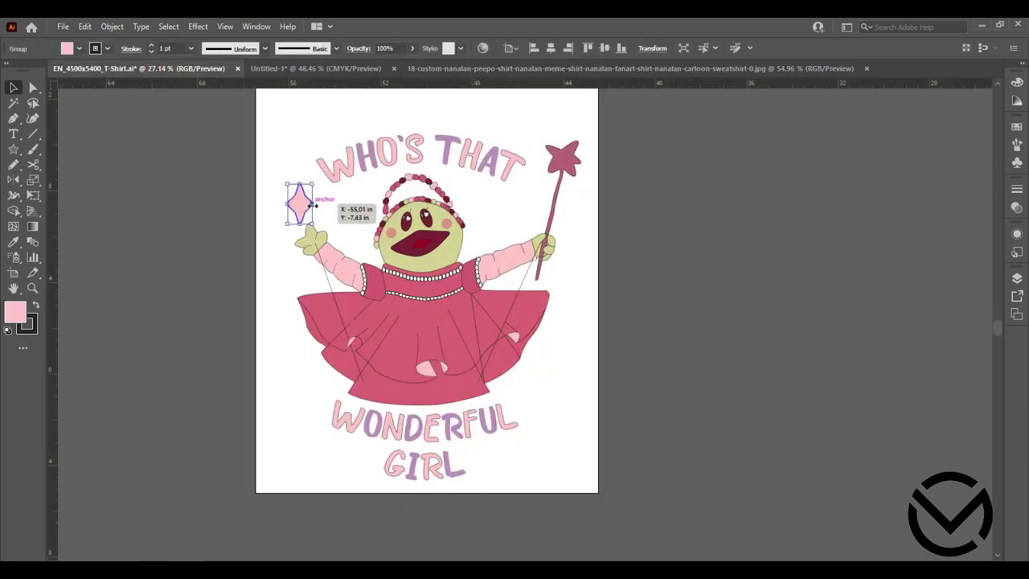
key(i)
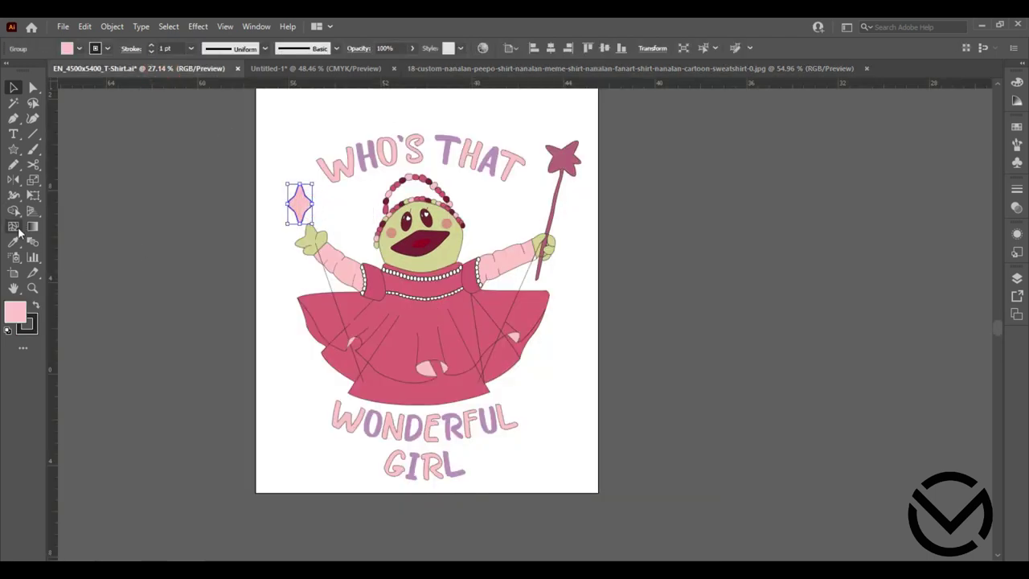
click(440, 254)
key(v)
click(127, 153)
Duplicate the yellow-green star to the right and up near the wand hand, shrinking it.
click(302, 209)
mouse_move(303, 209)
alt+mouse_down()
mouse_move(494, 207)
mouse_move(547, 363)
mouse_move(304, 381)
mouse_move(287, 274)
mouse_move(533, 248)
mouse_move(558, 277)
alt+mouse_up()
click(302, 208)
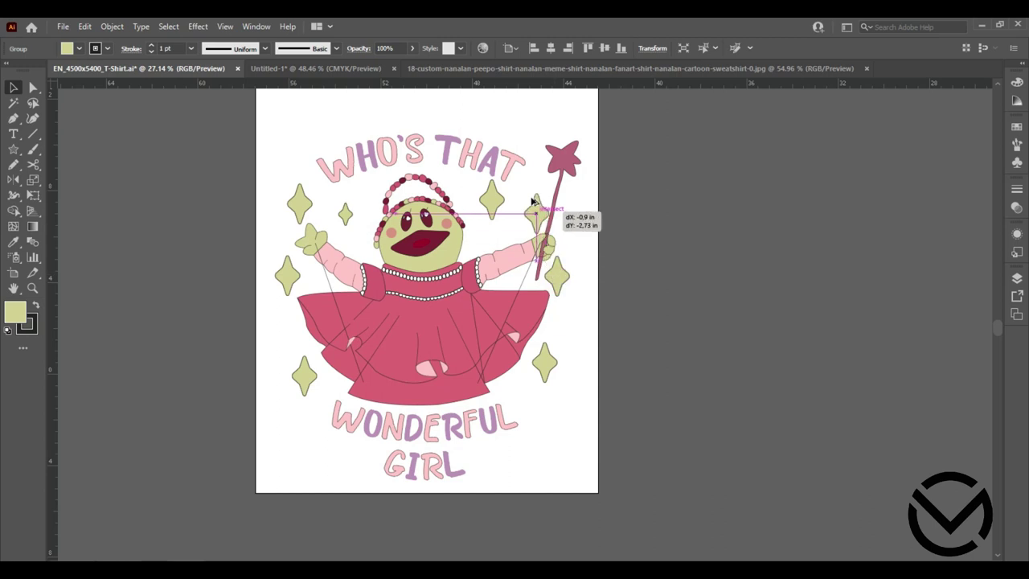
mouse_move(559, 278)
alt+mouse_down()
mouse_move(533, 190)
mouse_move(491, 221)
alt+mouse_up()
drag(545, 167, 535, 185)
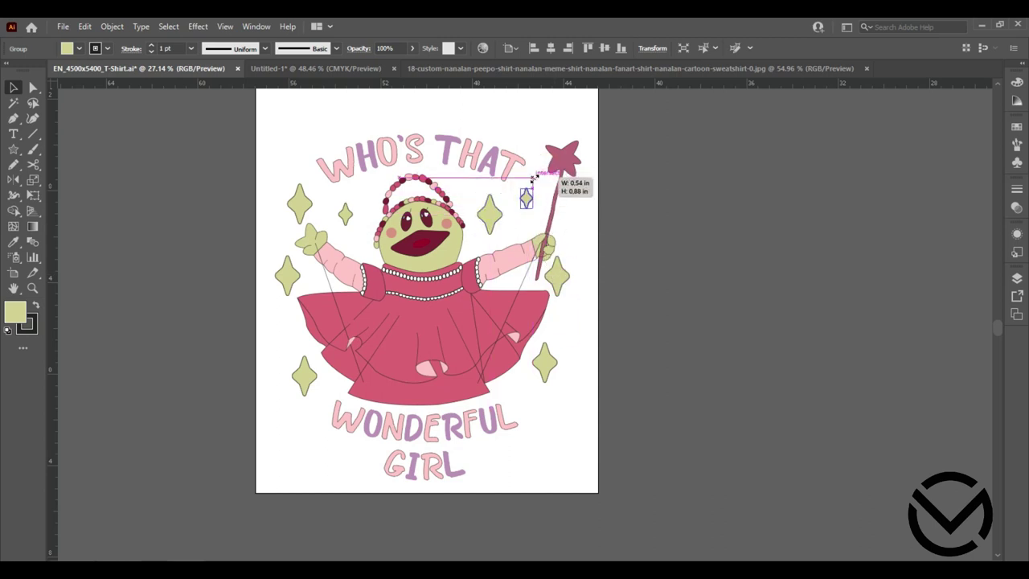
Shrink the sparkles beside the hand, on the left, and on both sides of the skirt.
click(556, 282)
drag(572, 298, 566, 283)
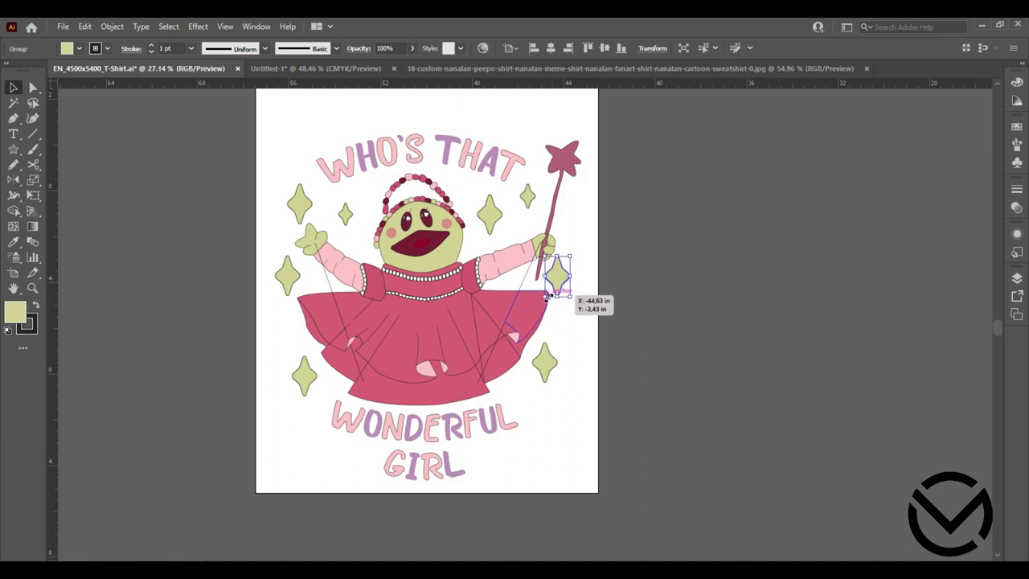
click(282, 279)
drag(276, 291, 283, 282)
click(299, 389)
drag(299, 391, 298, 384)
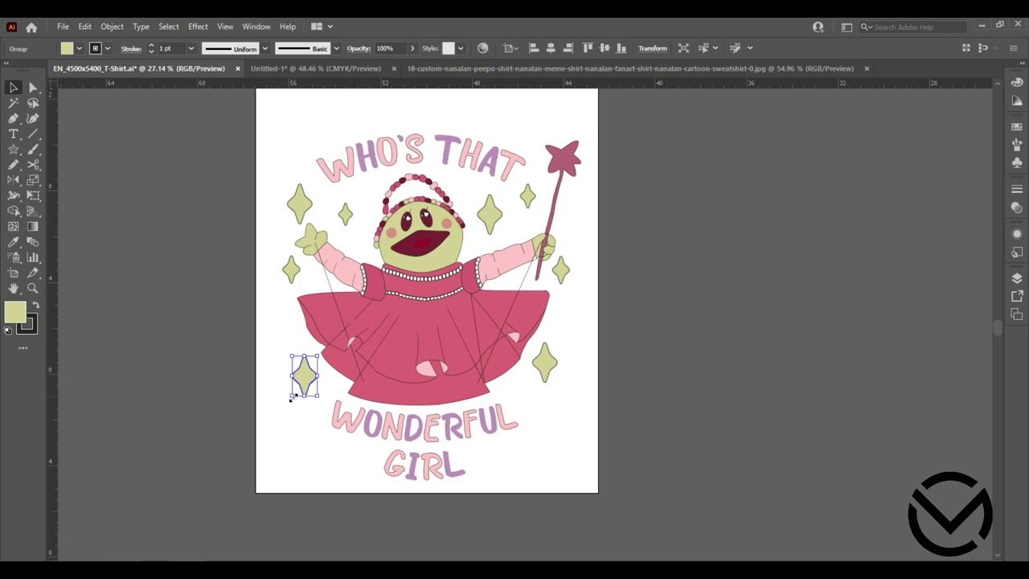
click(544, 362)
drag(560, 383, 553, 376)
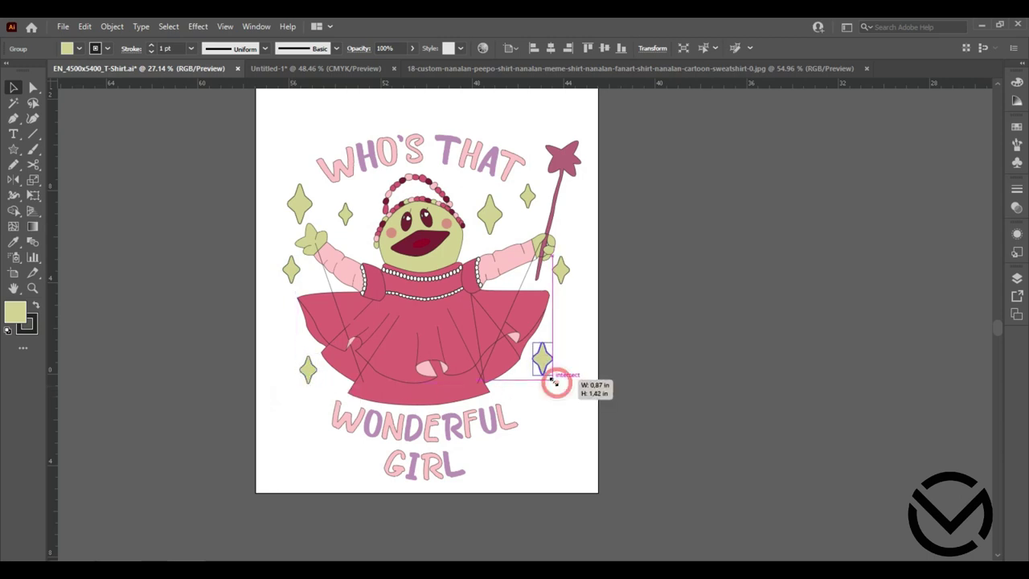
click(541, 427)
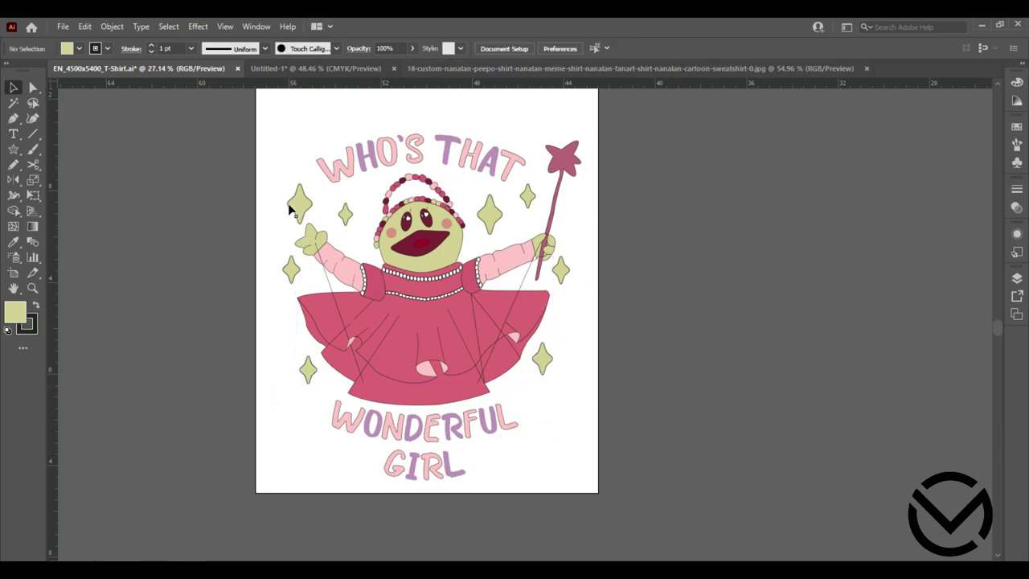
Resize the upper-left and face-side sparkles, then view the reference image.
click(294, 211)
drag(284, 225, 291, 215)
click(489, 213)
drag(502, 235, 503, 240)
click(505, 239)
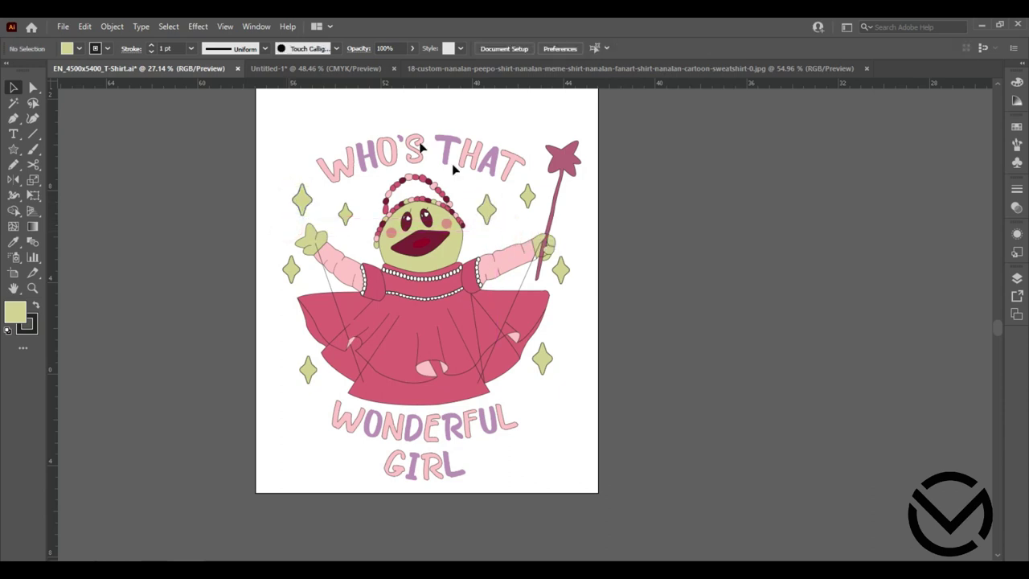
click(560, 68)
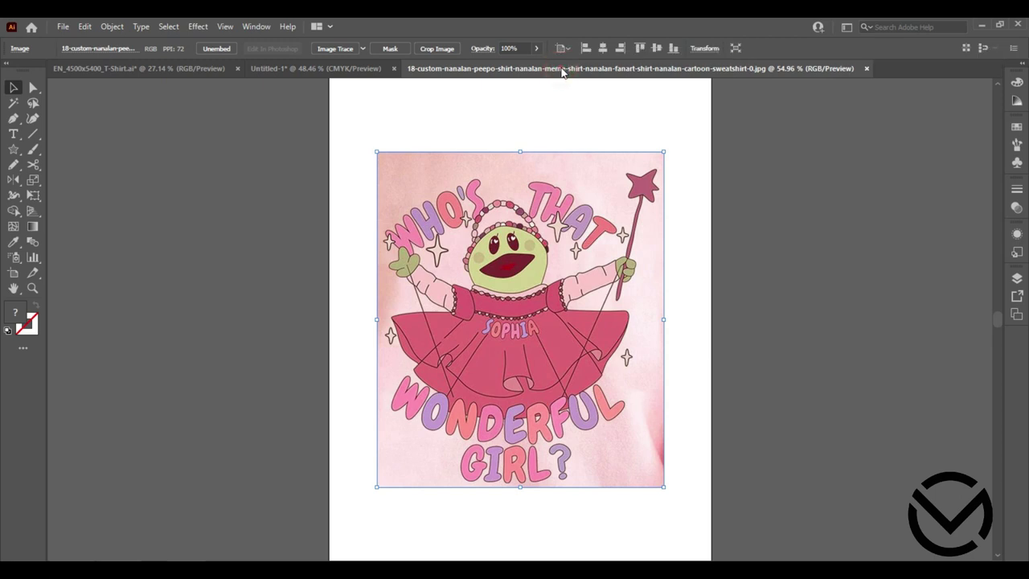
Nudge the T of WHO'S THAT back into place and give the lettering a 3 pt dark outline.
click(169, 68)
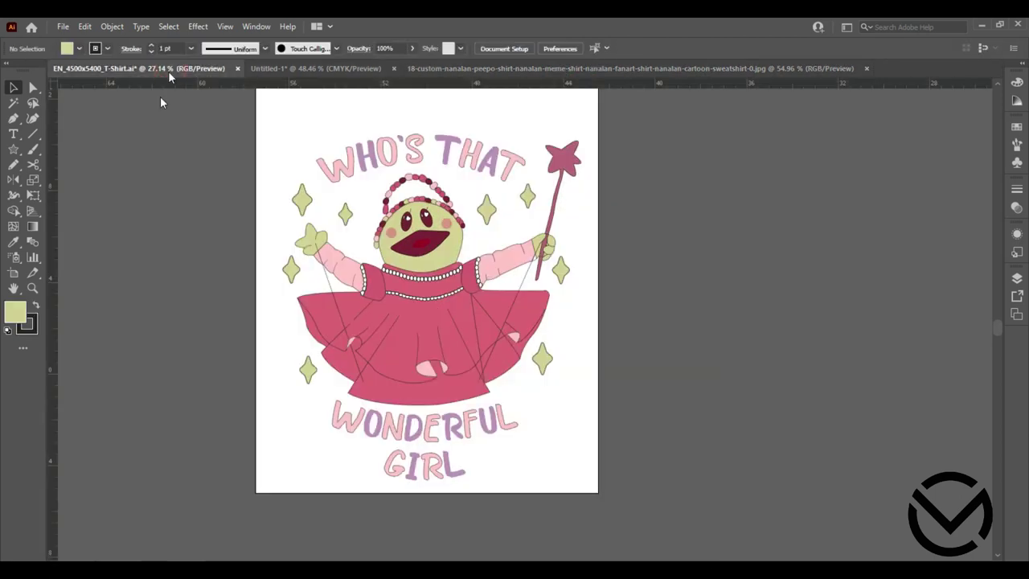
click(472, 154)
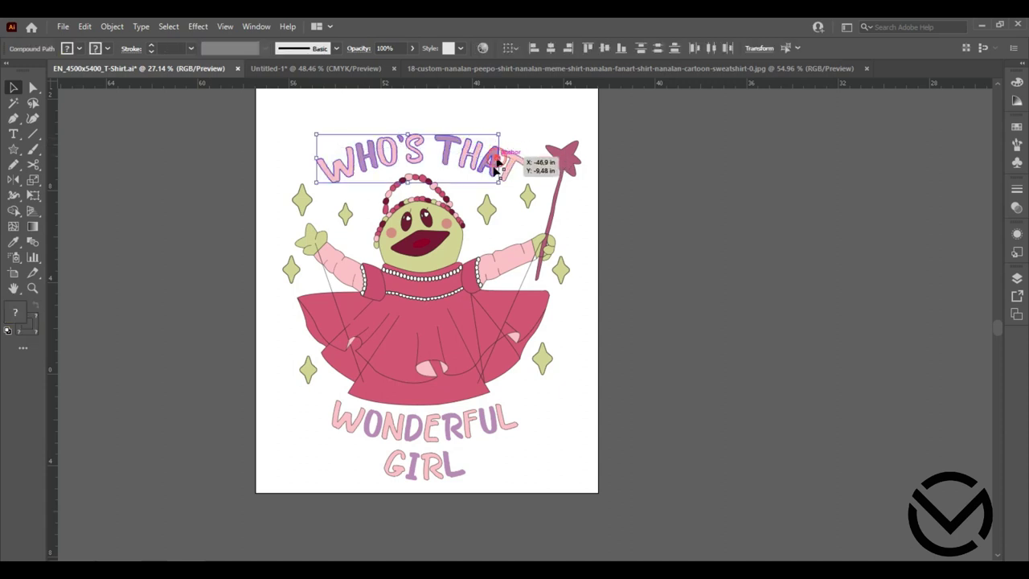
drag(496, 165, 515, 161)
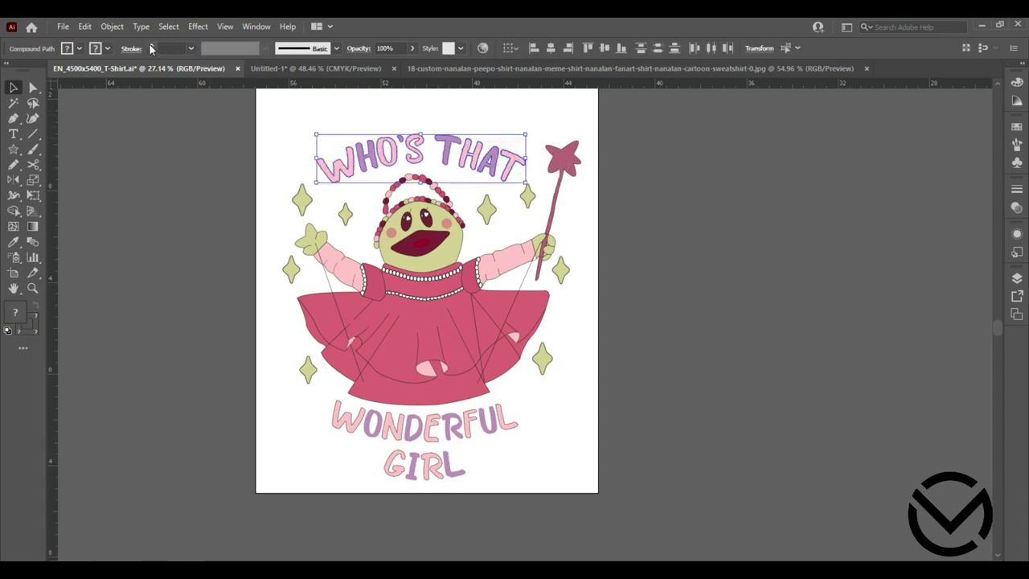
click(150, 46)
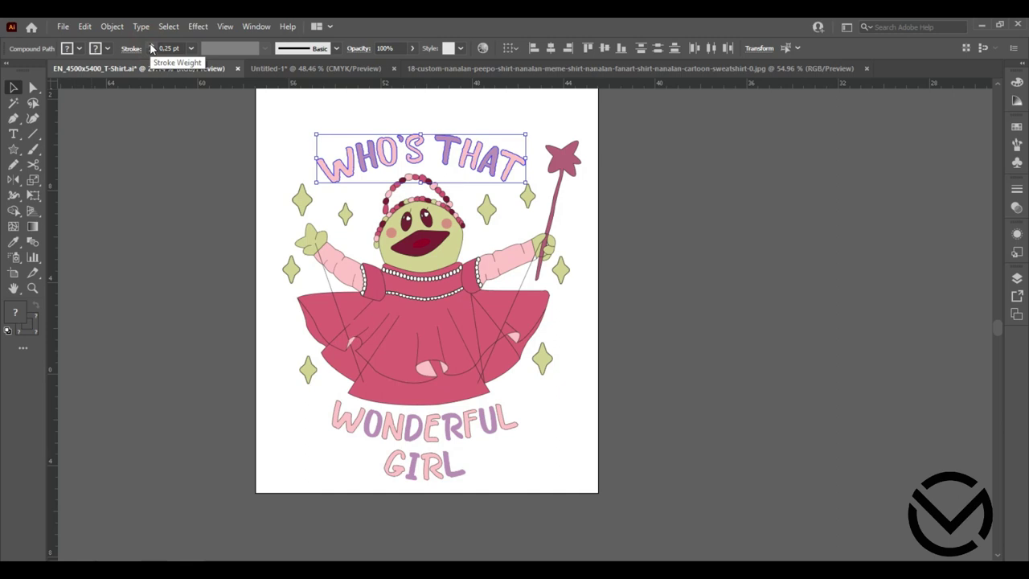
double_click(29, 325)
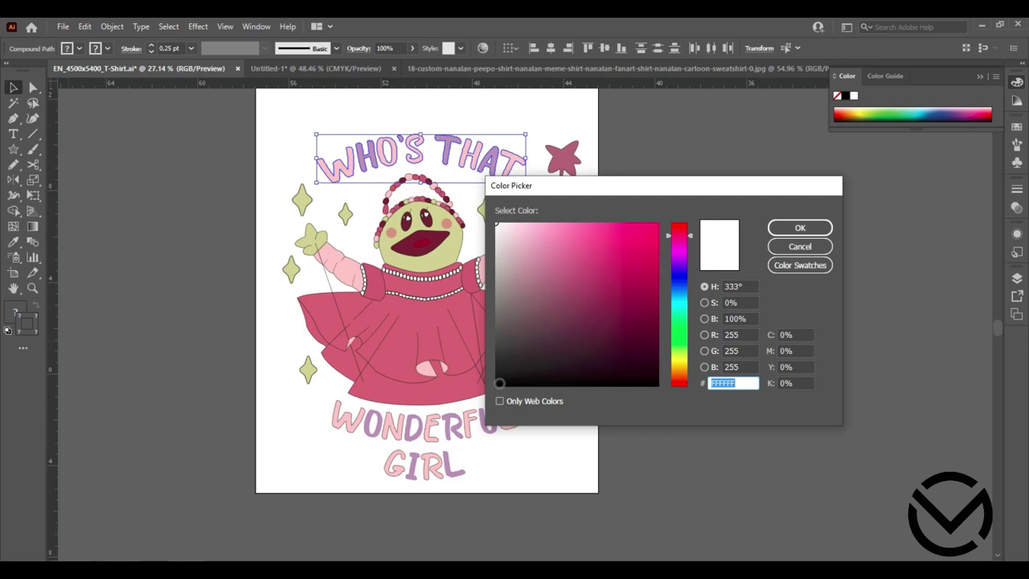
click(799, 227)
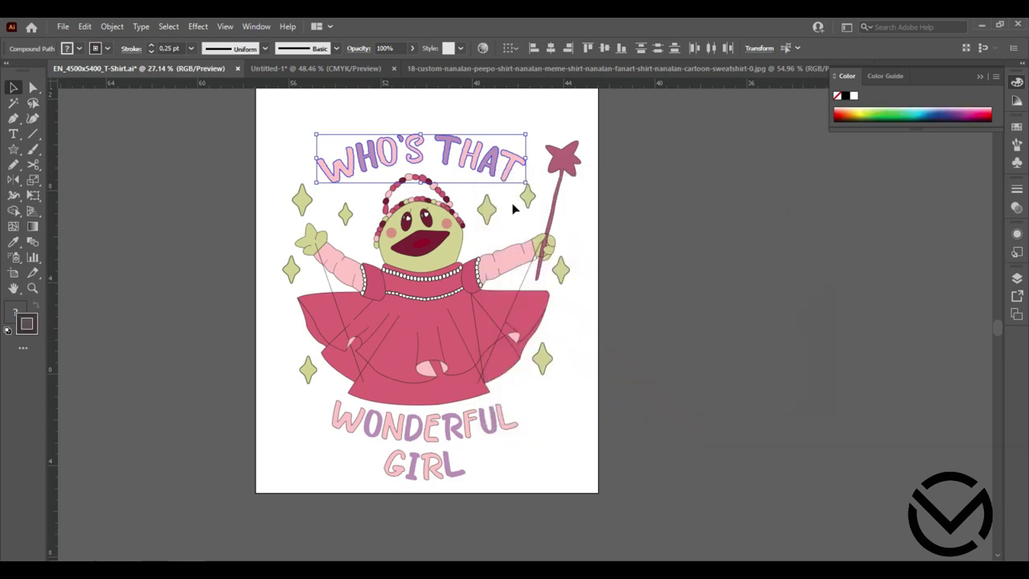
click(152, 47)
click(179, 157)
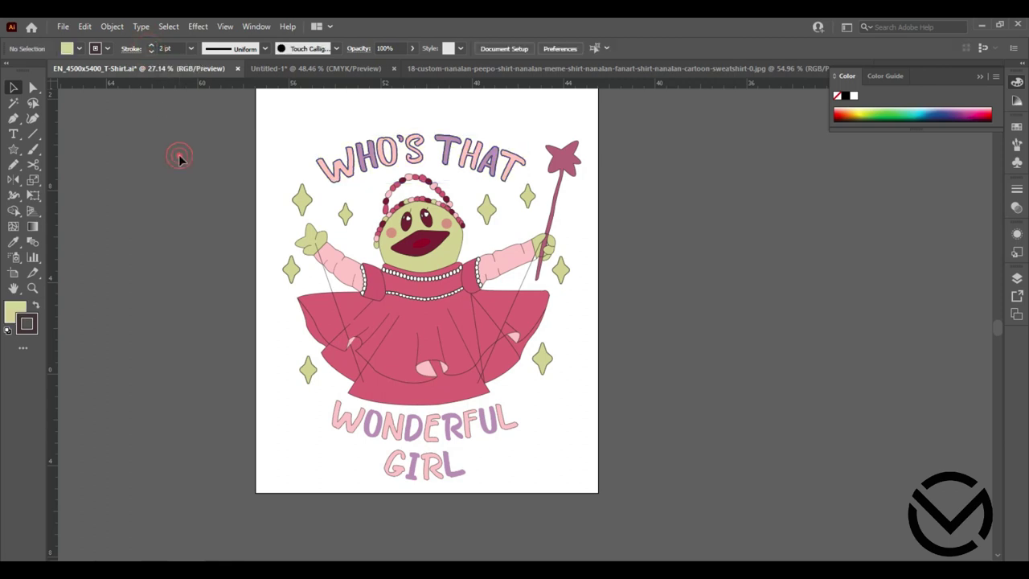
Give WONDERFUL GIRL a dark plum #49363F outline at 2 pt.
drag(519, 490, 310, 420)
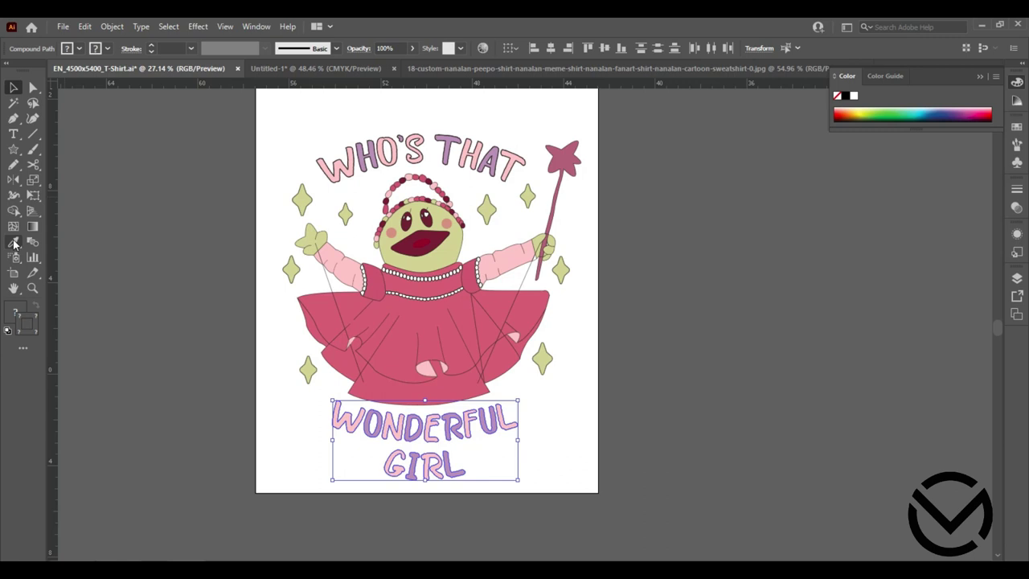
click(94, 49)
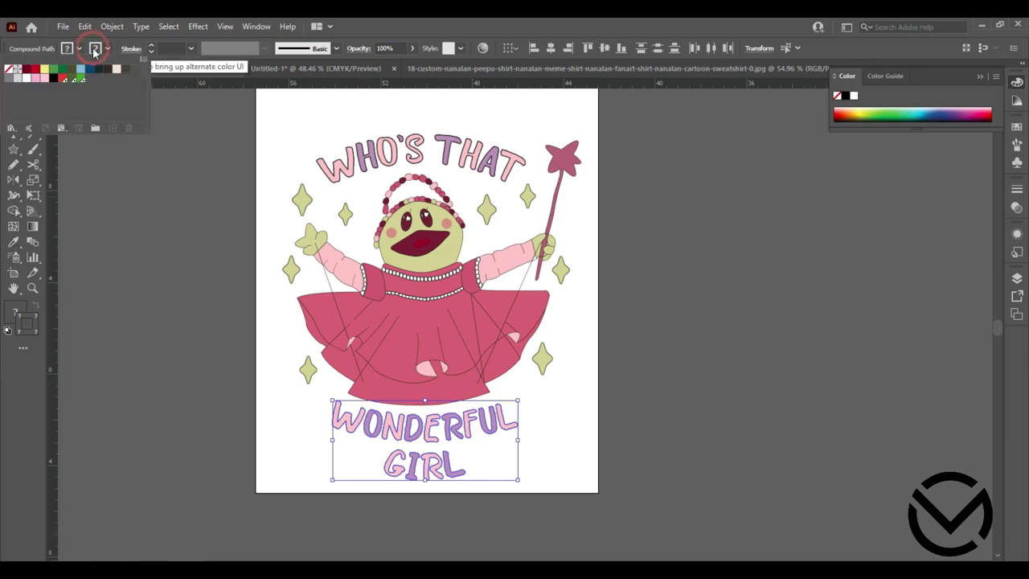
double_click(34, 334)
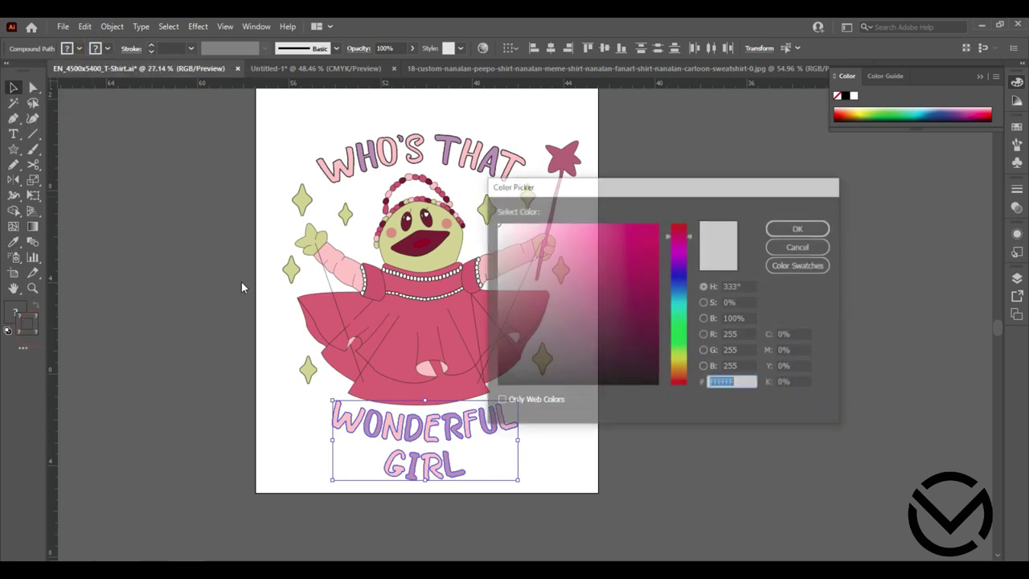
drag(549, 320, 537, 338)
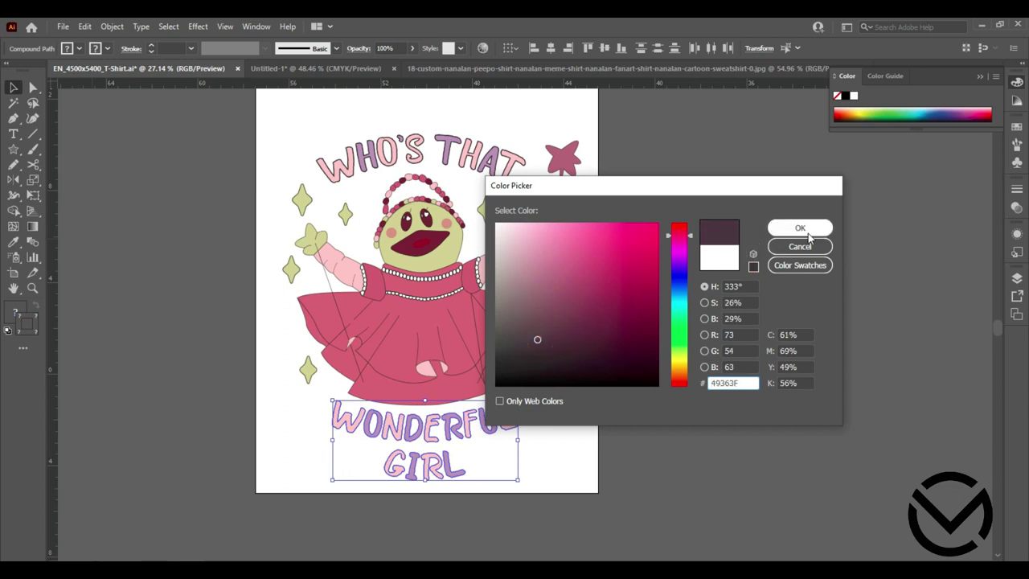
click(798, 228)
click(150, 45)
click(150, 45)
click(157, 208)
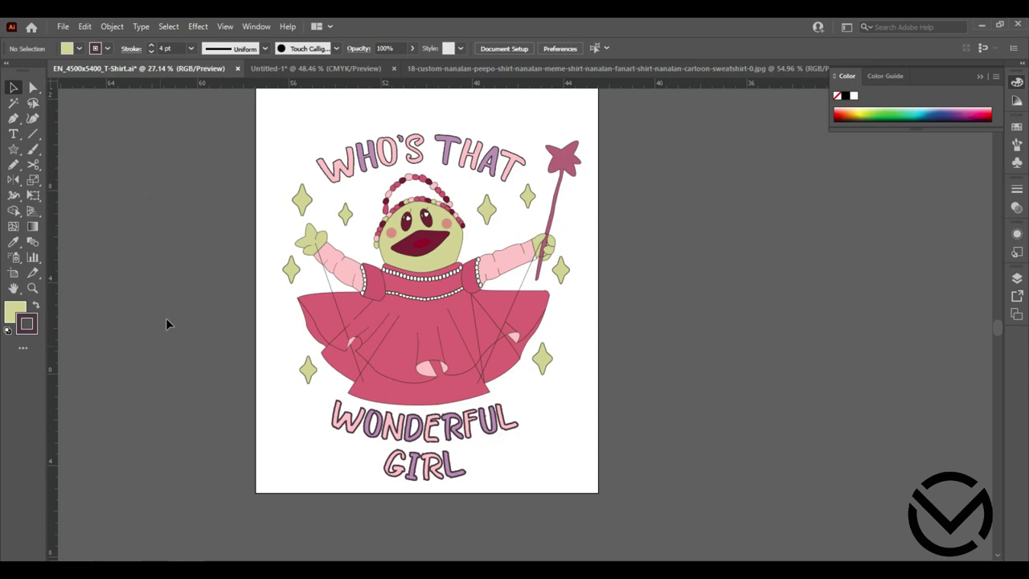
drag(538, 493, 322, 422)
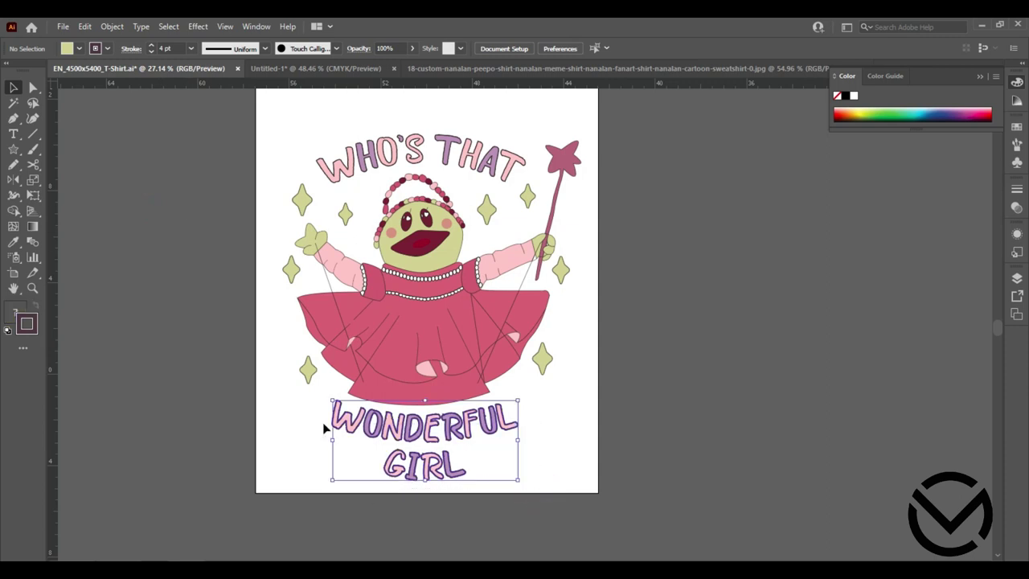
click(152, 50)
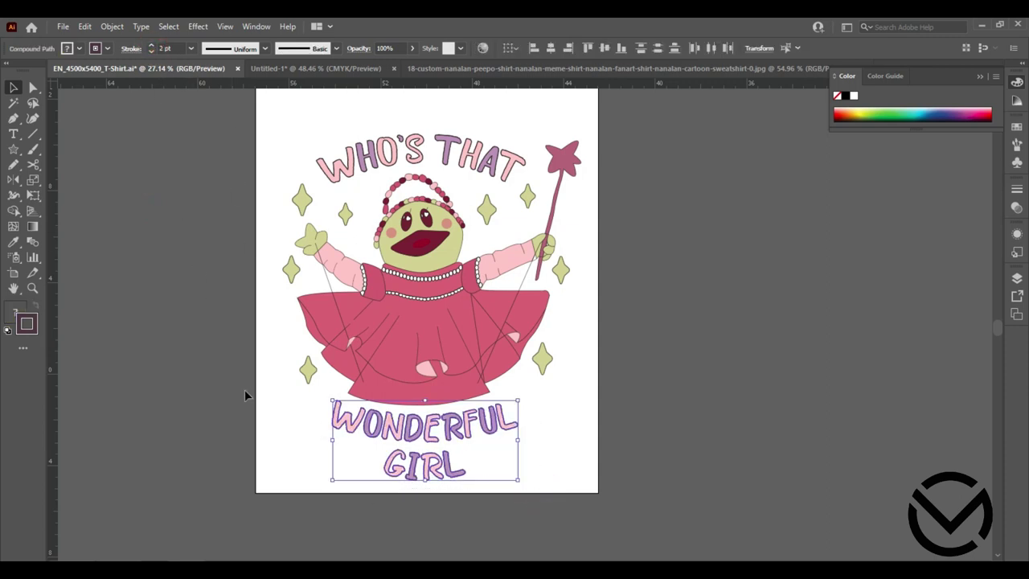
click(279, 438)
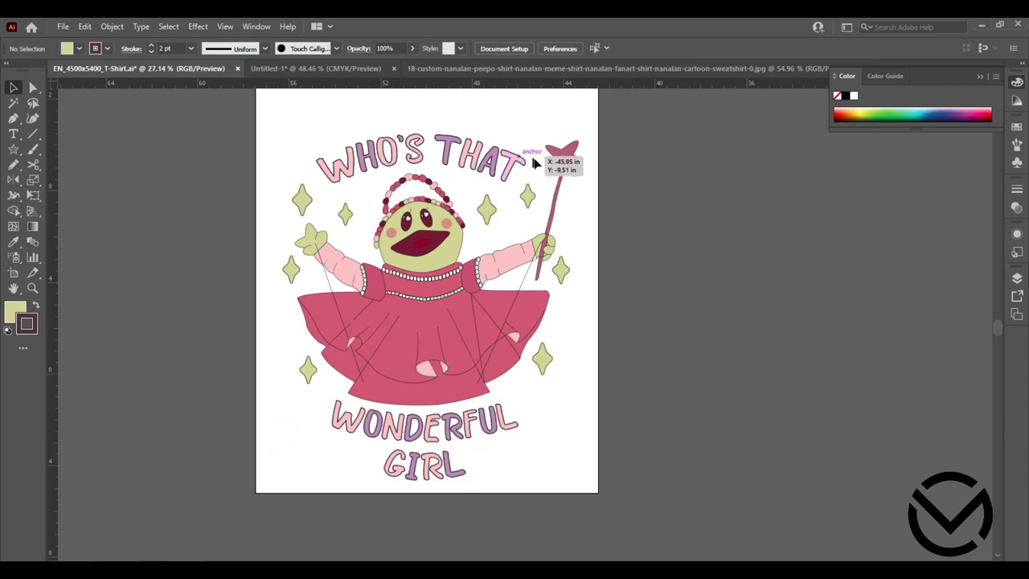
Thin the WHO'S THAT outline to 1 pt.
drag(532, 168, 438, 122)
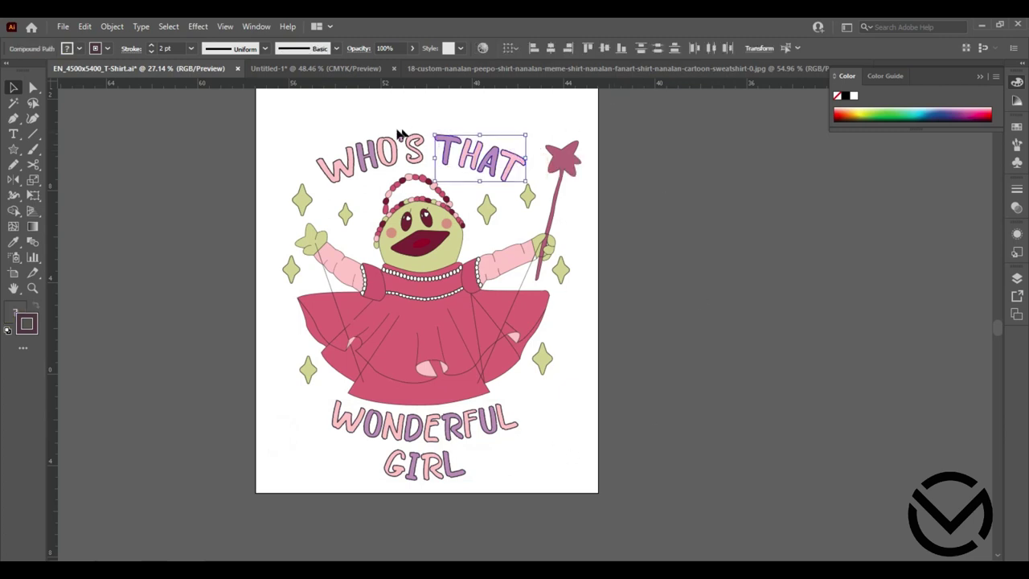
mouse_move(309, 131)
mouse_down()
mouse_move(426, 150)
mouse_move(430, 165)
mouse_up()
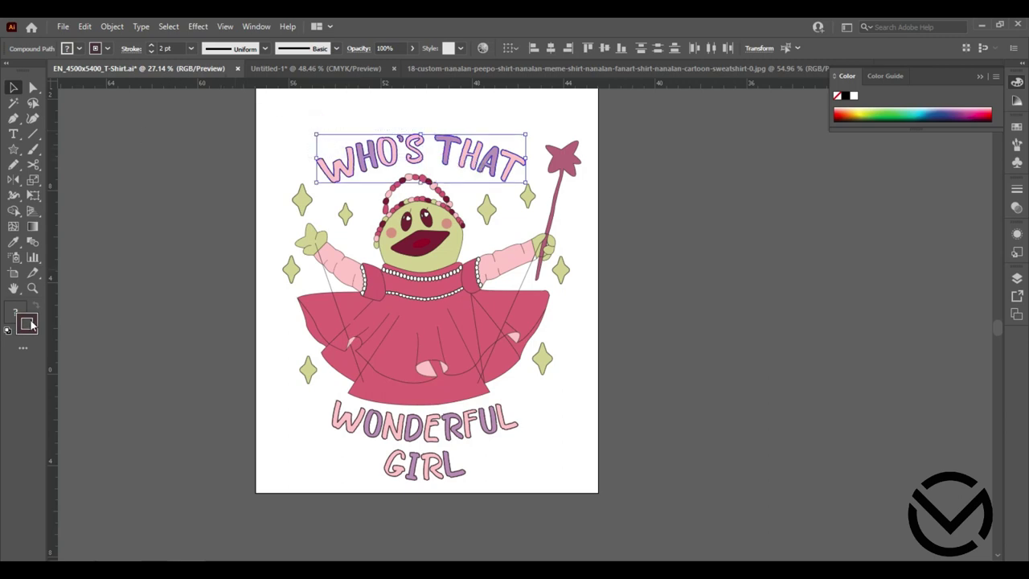
click(151, 52)
click(170, 119)
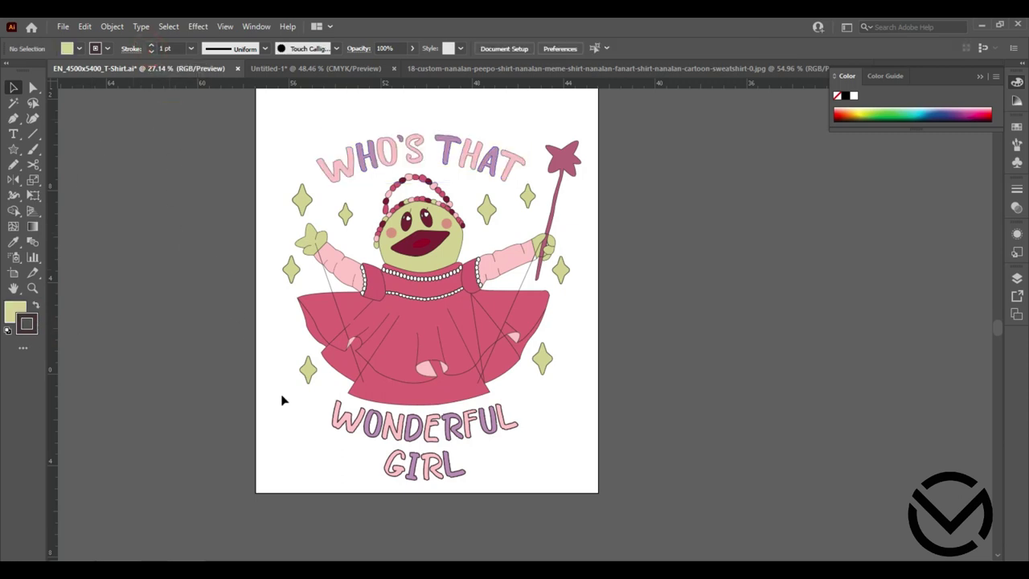
Thin the WONDERFUL GIRL outline to 1 pt.
drag(531, 494, 323, 426)
click(151, 52)
click(160, 301)
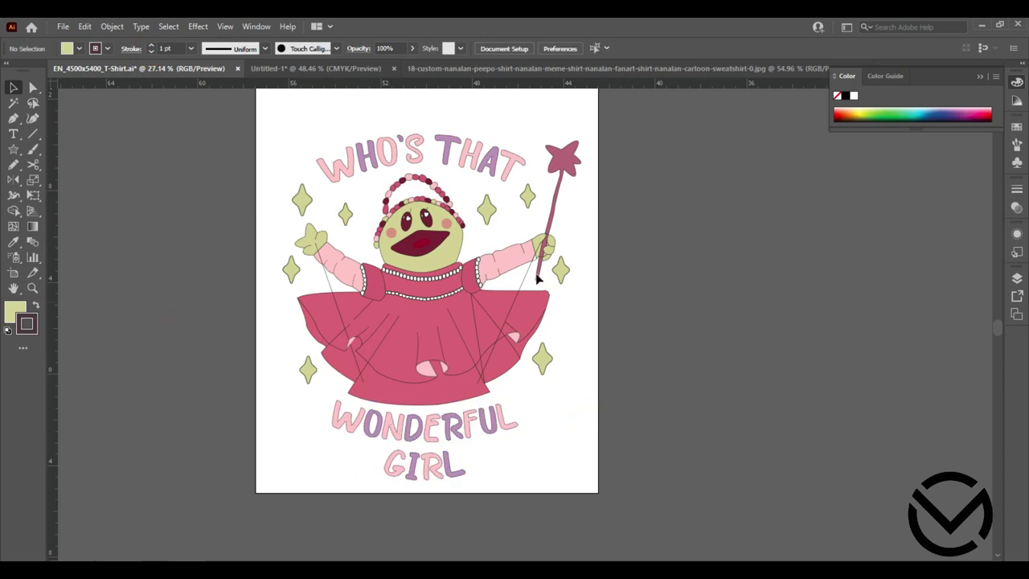
Copy a sparkle, recolour it light pink, and place two pink sparkles below WHO'S and THAT.
click(486, 212)
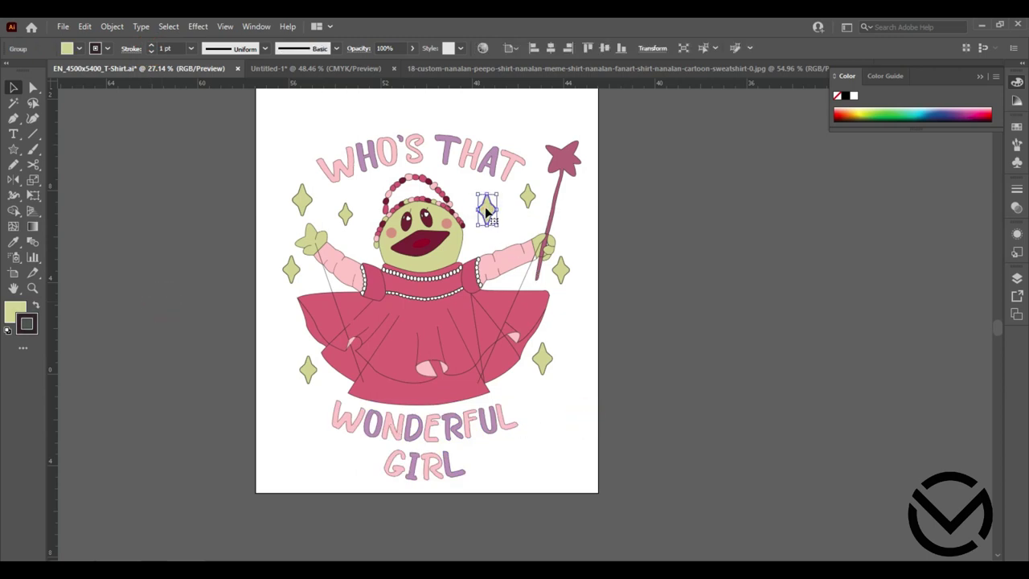
drag(485, 212, 457, 171)
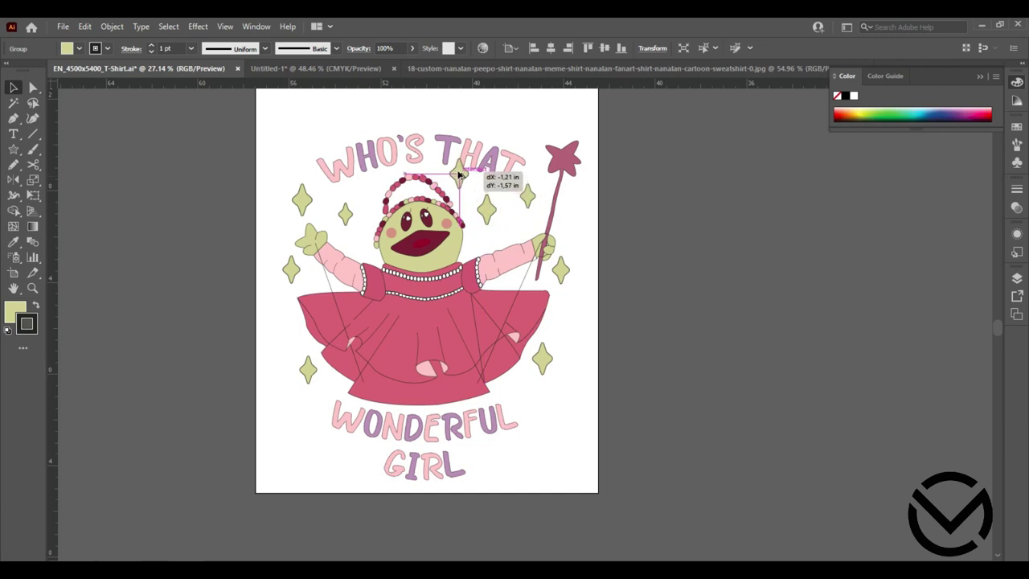
key(i)
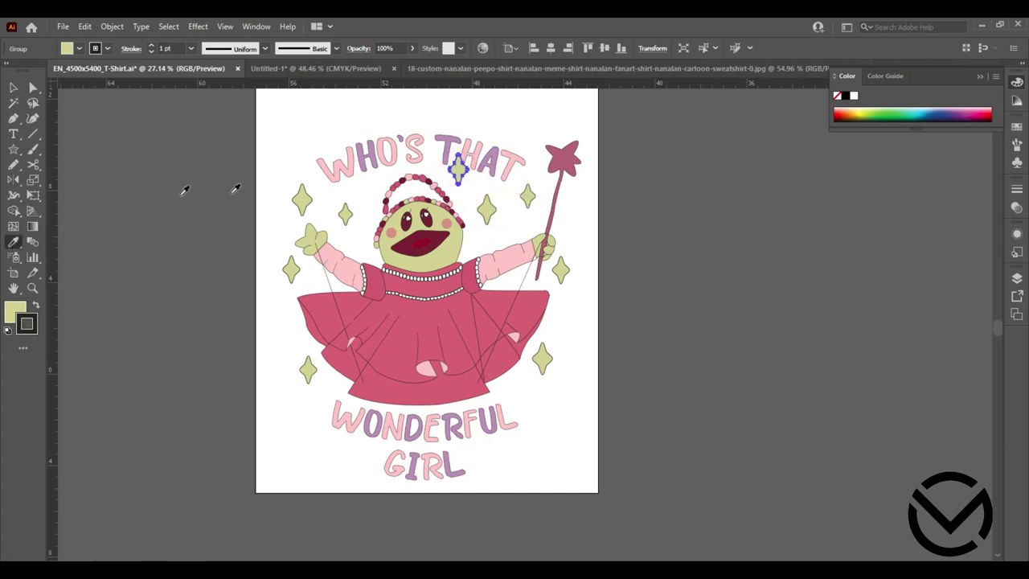
click(341, 271)
click(13, 87)
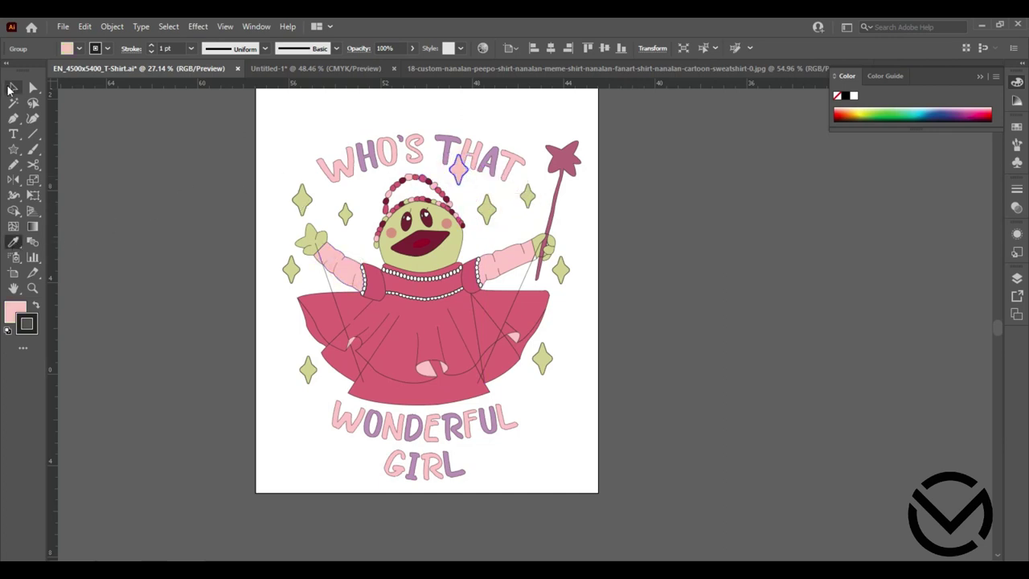
click(115, 131)
mouse_move(459, 166)
mouse_down()
mouse_move(464, 149)
mouse_move(467, 181)
mouse_move(372, 177)
mouse_up()
click(469, 200)
click(467, 177)
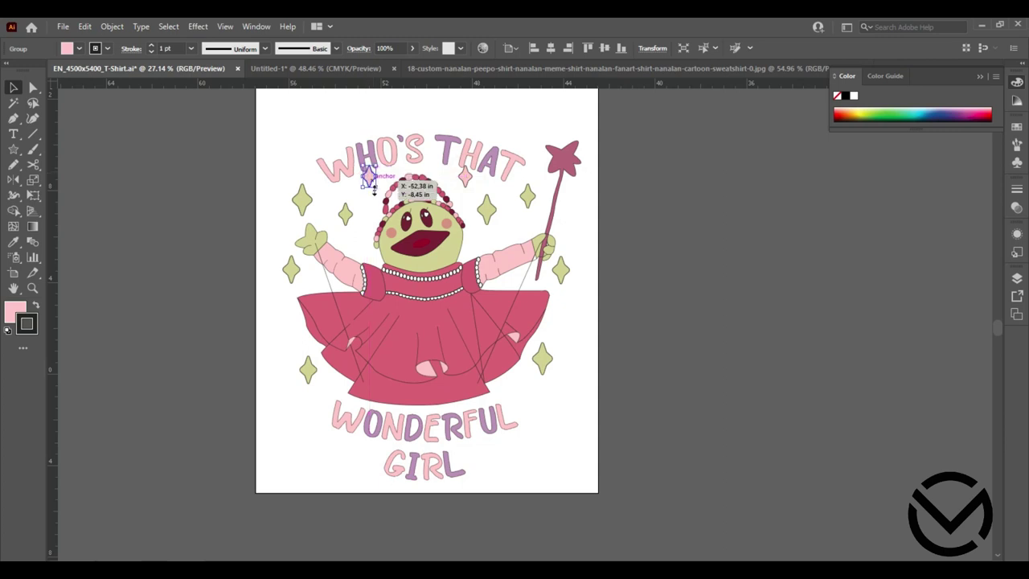
click(648, 189)
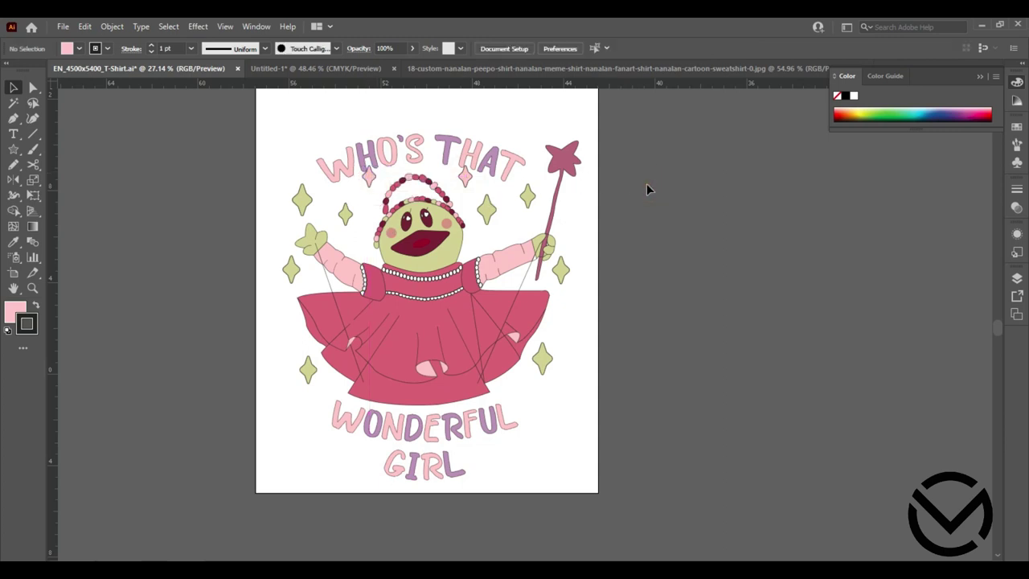
click(701, 69)
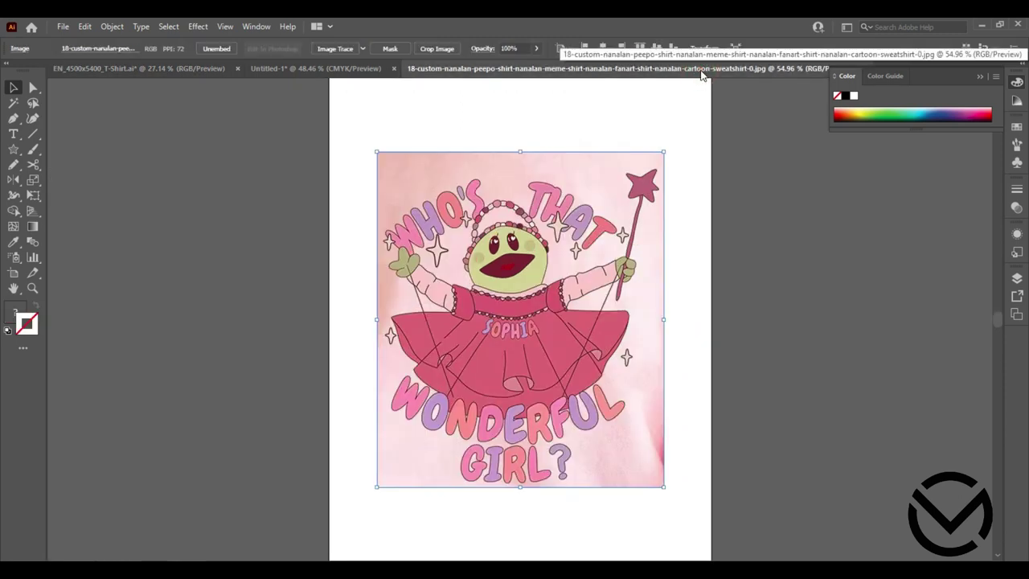
click(190, 69)
click(514, 419)
drag(420, 433, 422, 419)
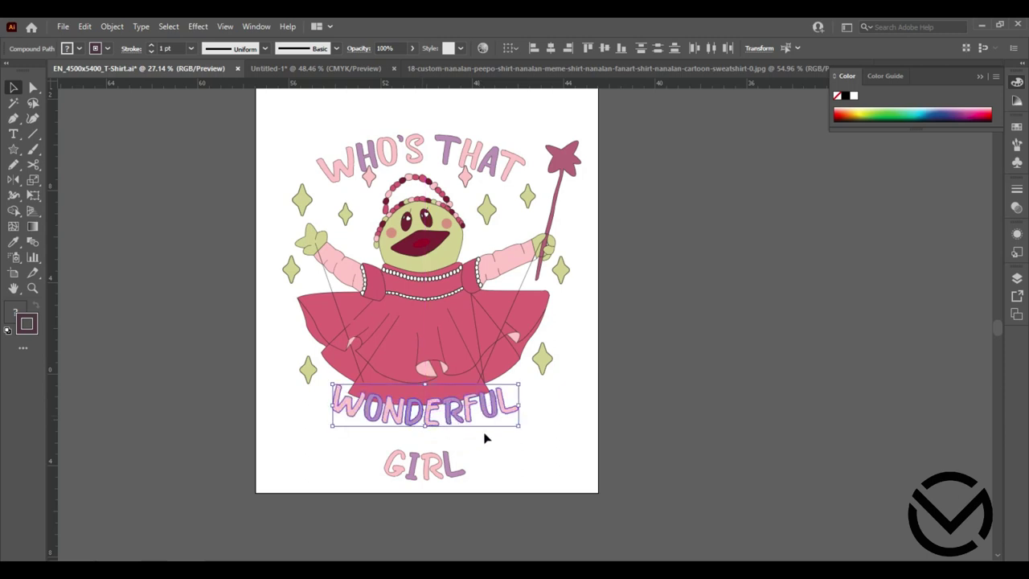
mouse_move(520, 431)
mouse_down()
mouse_move(546, 427)
mouse_move(504, 425)
mouse_move(509, 435)
mouse_up()
click(523, 450)
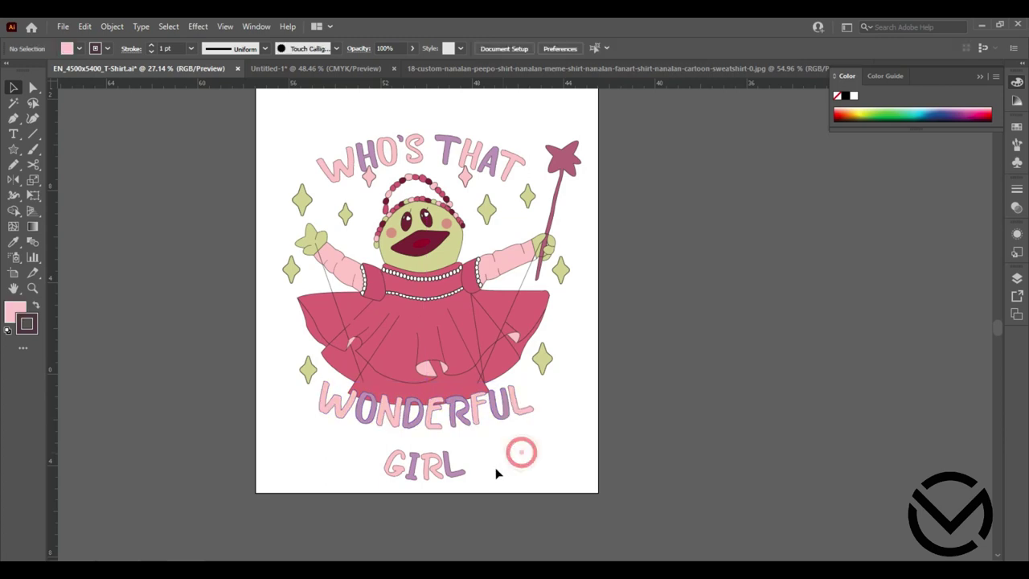
click(438, 473)
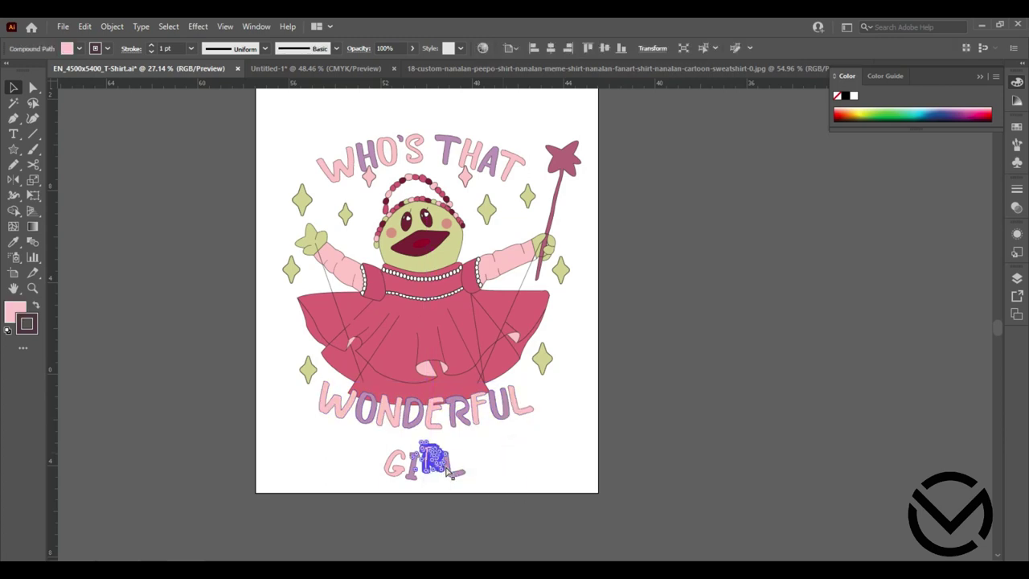
mouse_move(471, 485)
mouse_down()
mouse_move(379, 449)
mouse_move(414, 464)
mouse_move(414, 455)
mouse_up()
click(508, 472)
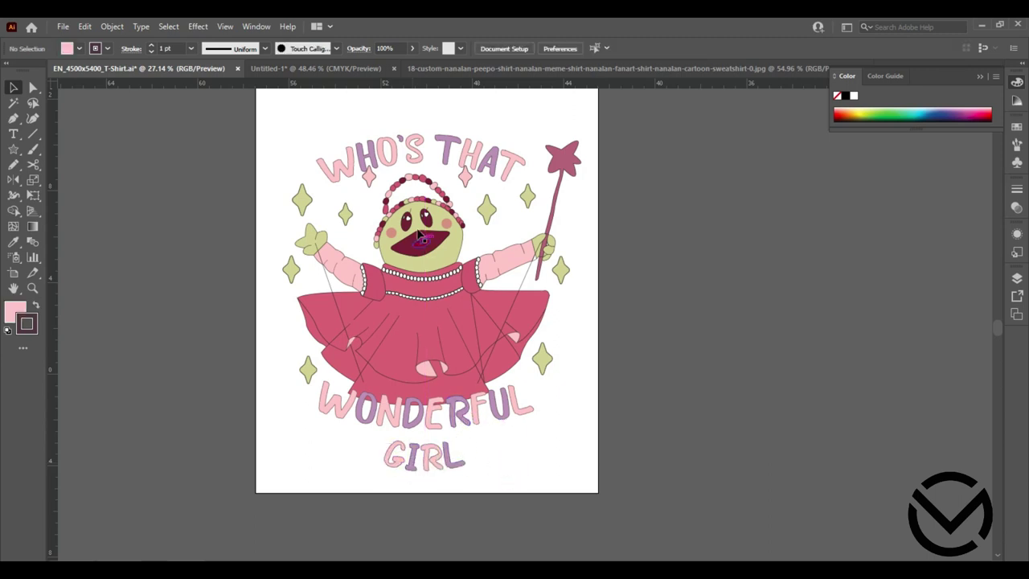
click(559, 424)
click(583, 70)
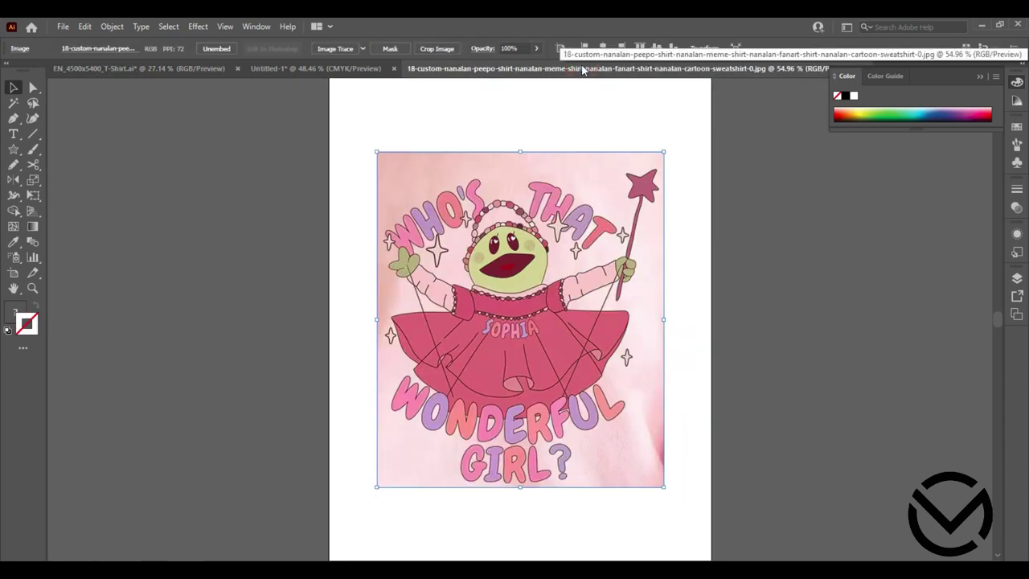
click(170, 68)
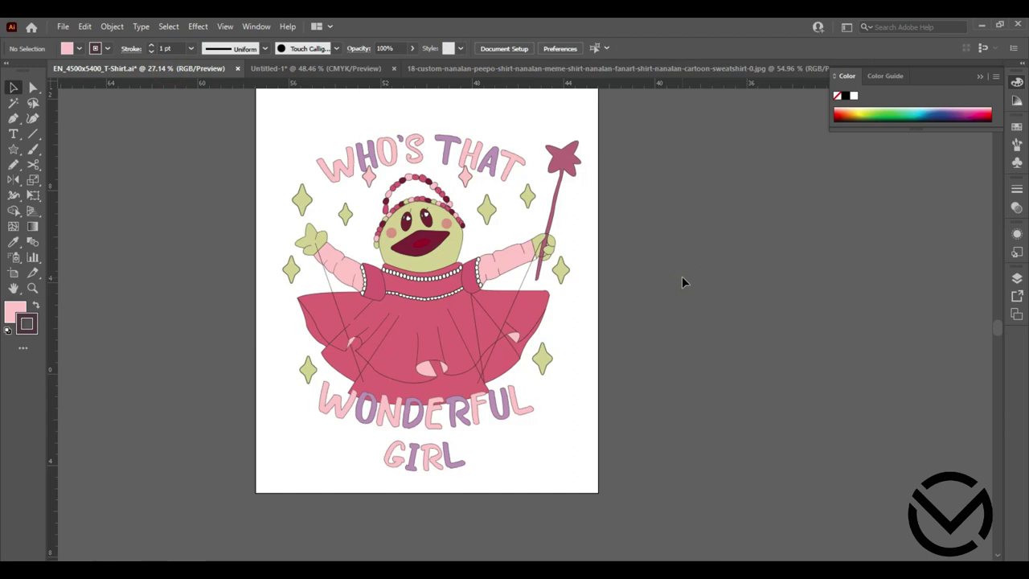
Group all the artwork and centre it horizontally and vertically on the artboard.
drag(626, 129, 269, 503)
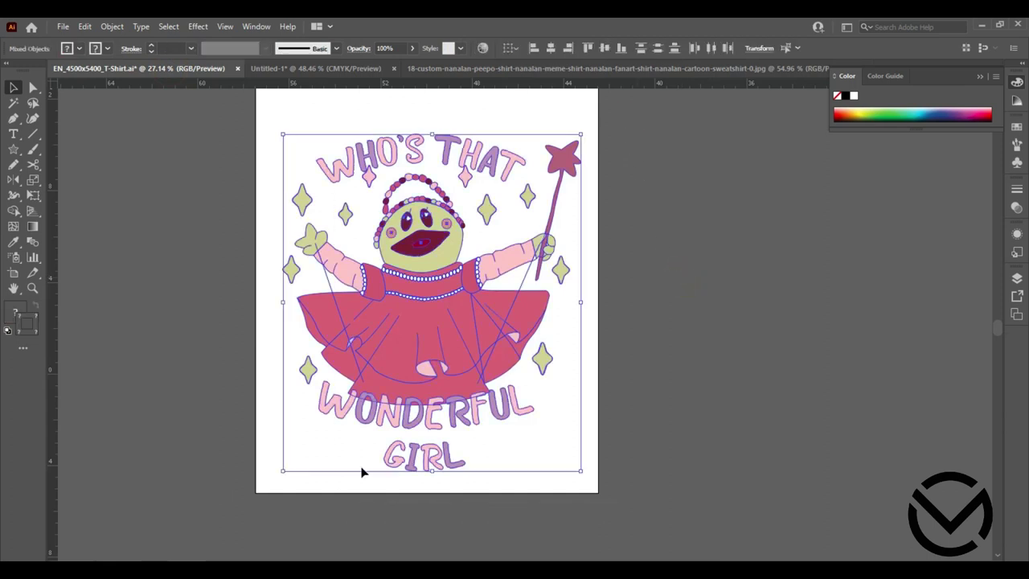
key(ctrl+g)
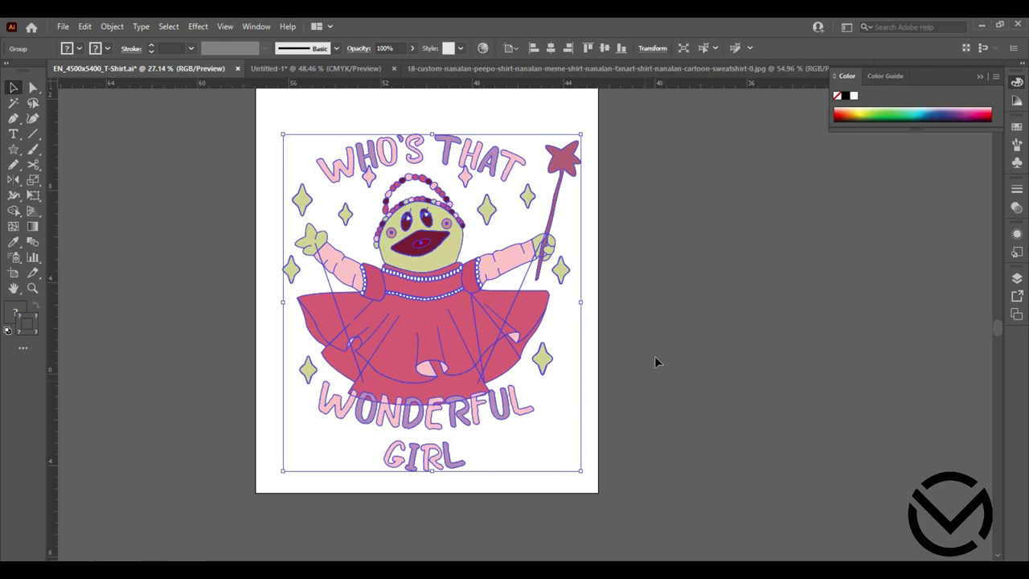
scroll(468, 151, up, 3)
click(550, 48)
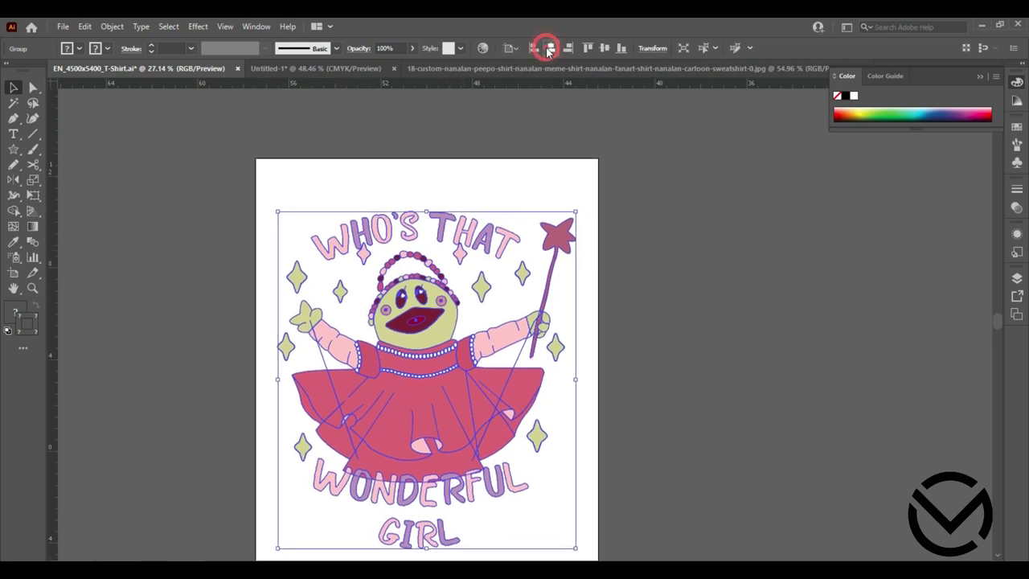
click(604, 48)
click(628, 266)
scroll(630, 294, down, 3)
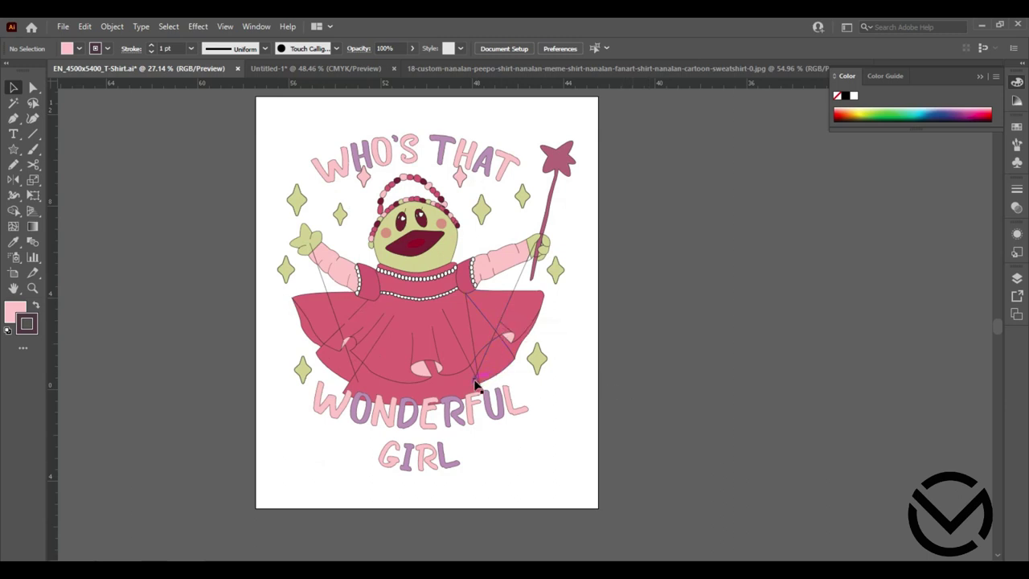
Drag the two puppet strings' anchors down to meet the skirt hem.
click(31, 86)
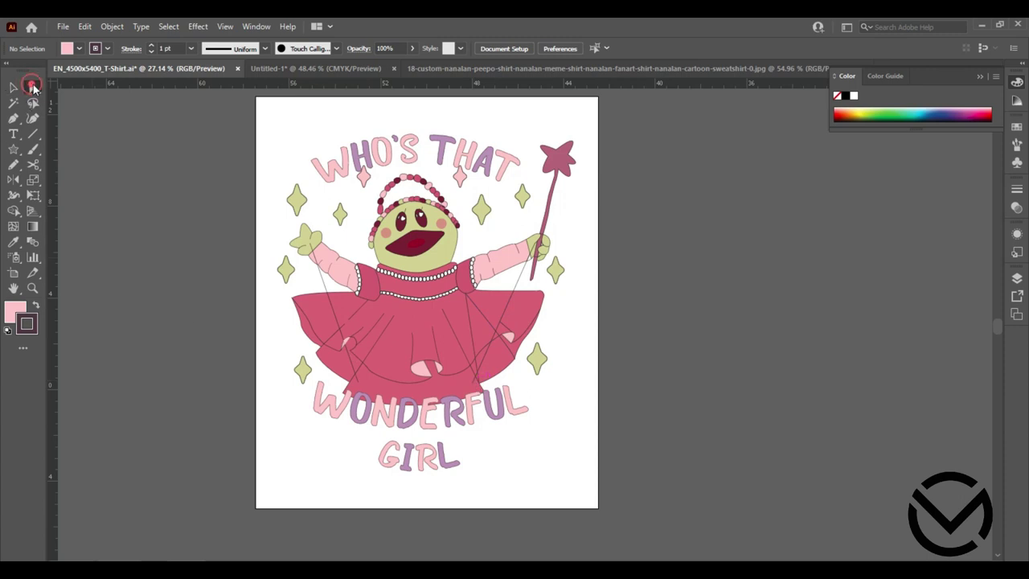
click(485, 365)
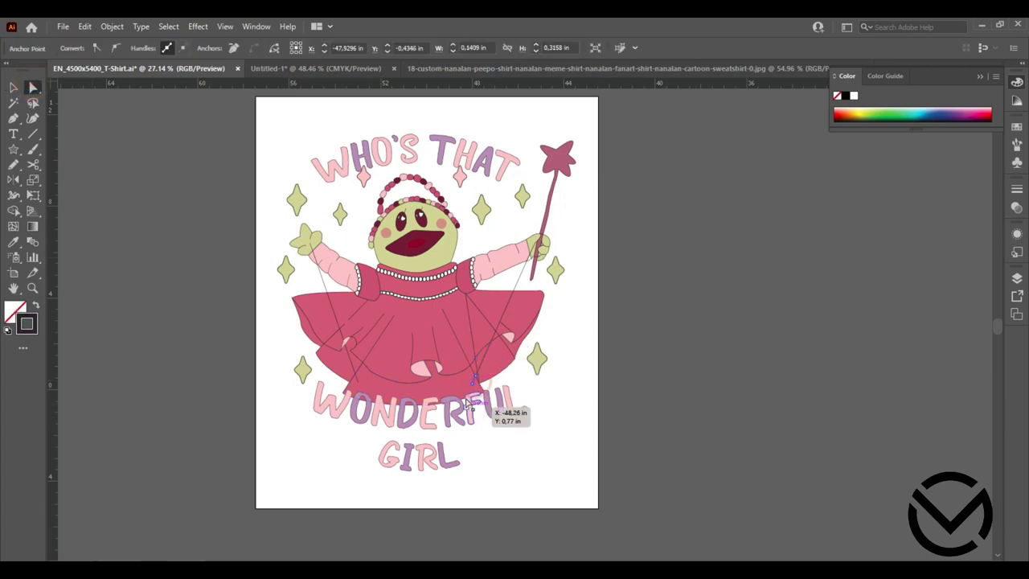
drag(473, 388, 473, 395)
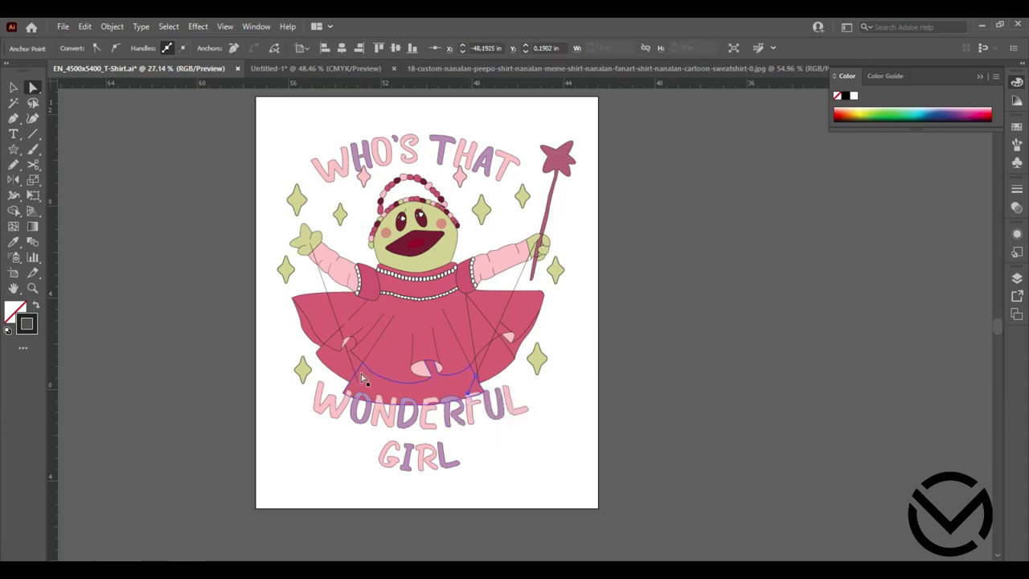
drag(359, 384, 363, 397)
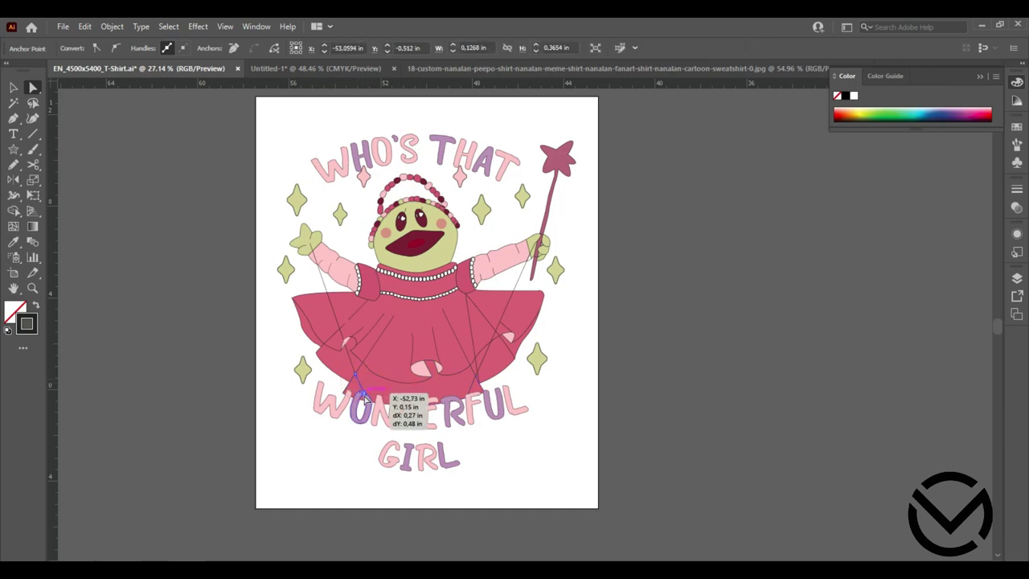
drag(363, 397, 362, 399)
click(357, 448)
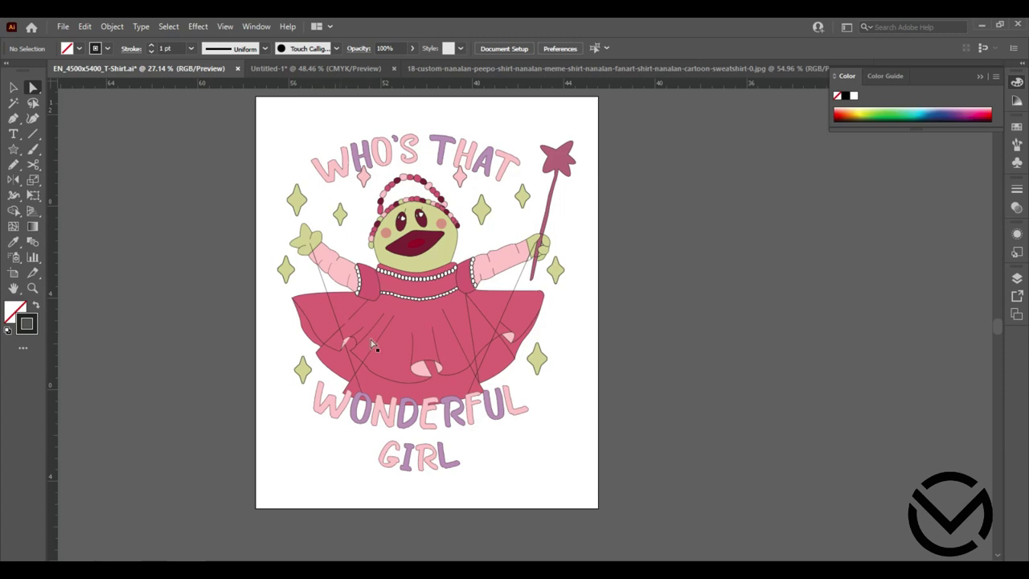
Move the pink diamond sparkle onto the wand's star and rotate it to fit.
click(459, 176)
drag(459, 176, 554, 163)
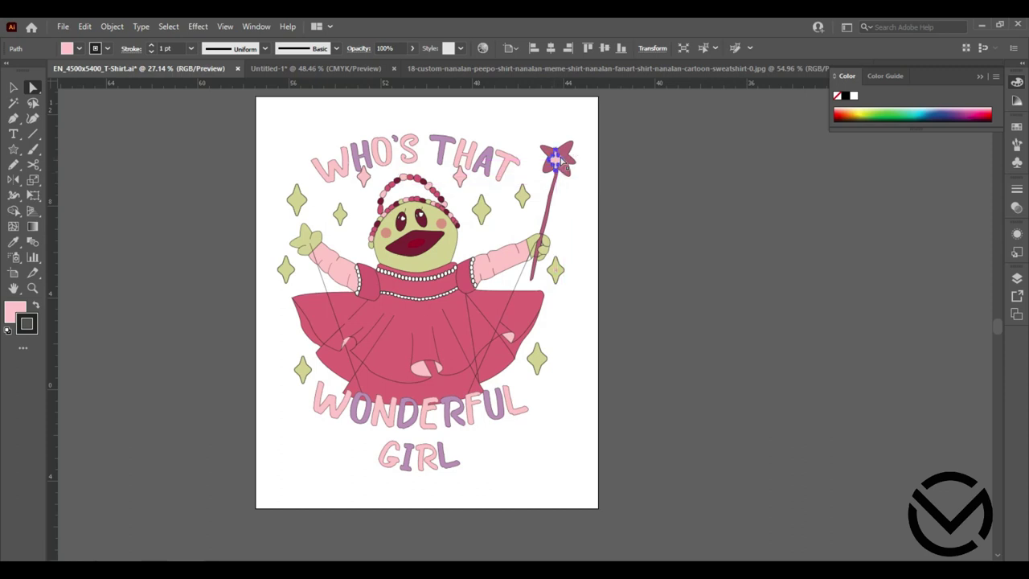
key(v)
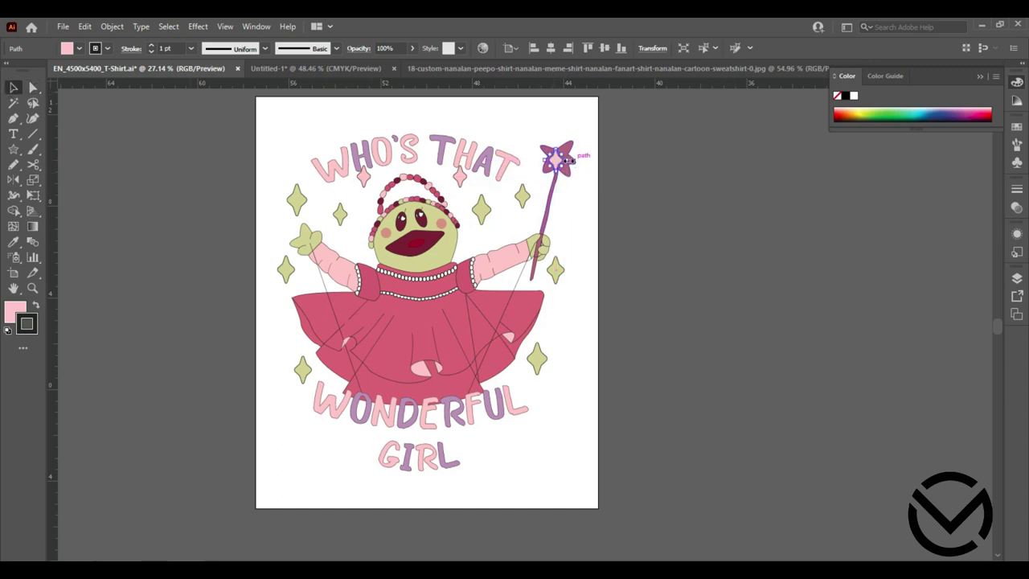
drag(572, 161, 561, 162)
click(589, 197)
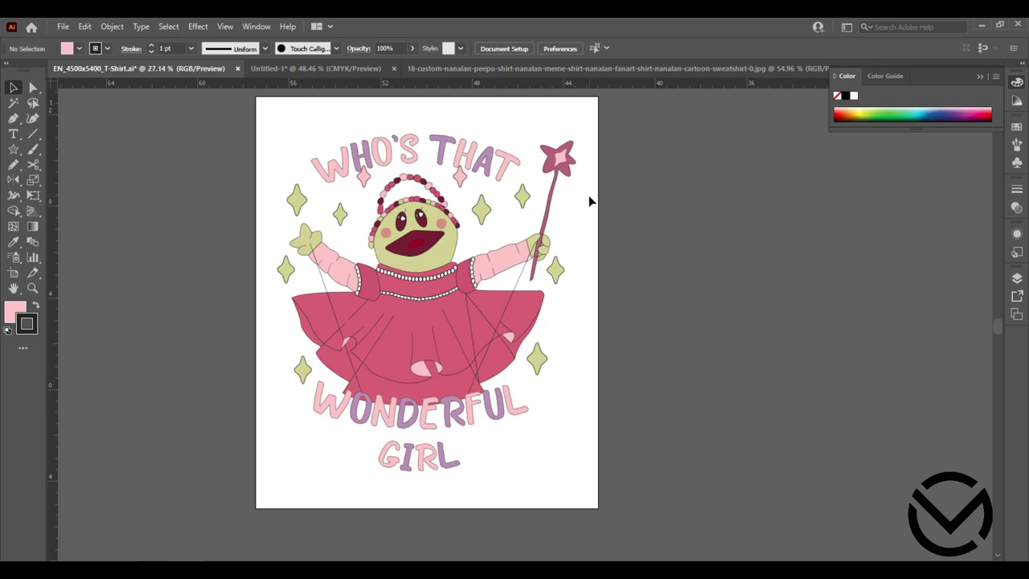
key(ctrl+z)
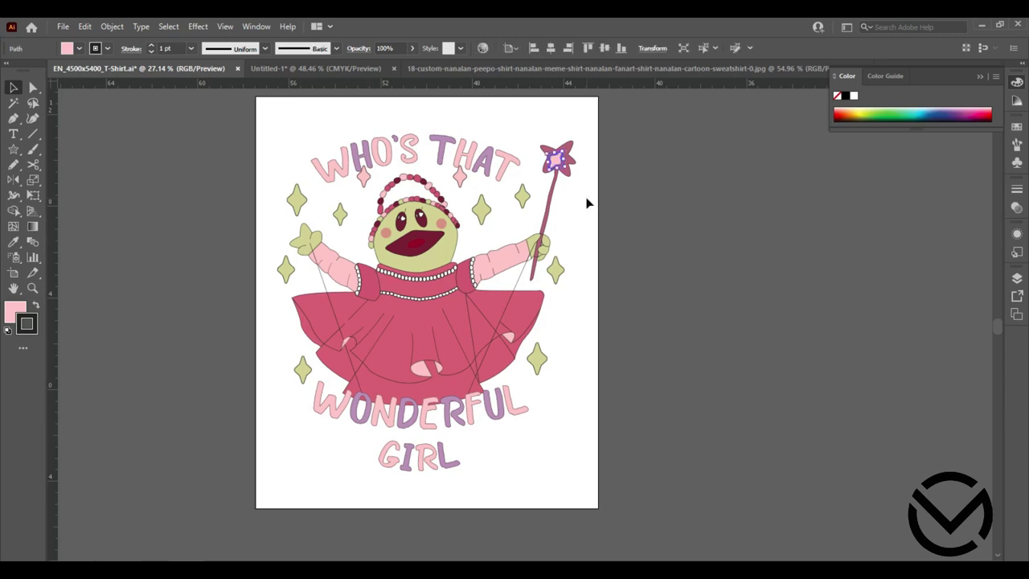
click(586, 203)
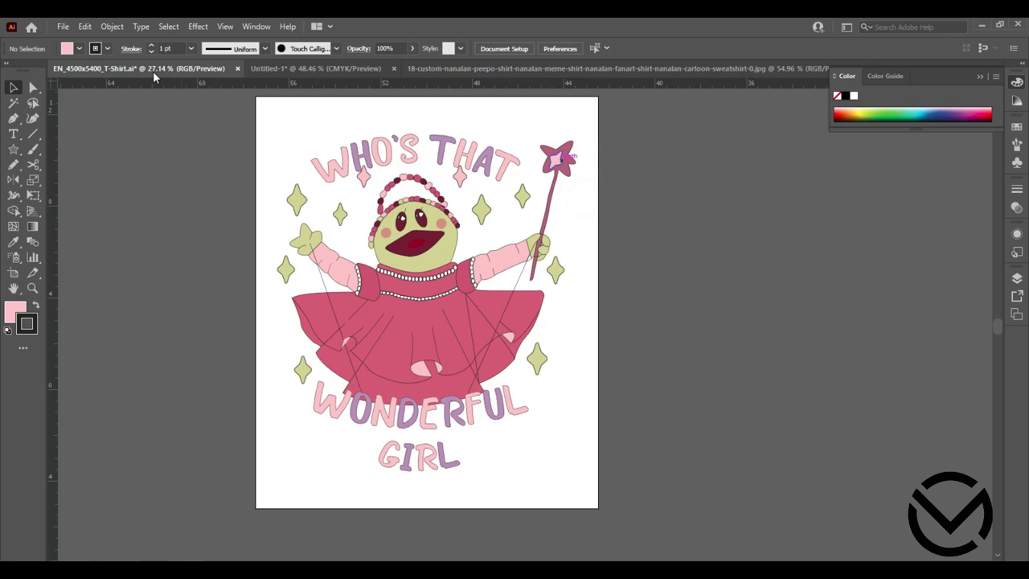
click(85, 27)
Redo the diamond's move onto the star and select all to check the layout.
click(89, 55)
click(603, 231)
key(ctrl+a)
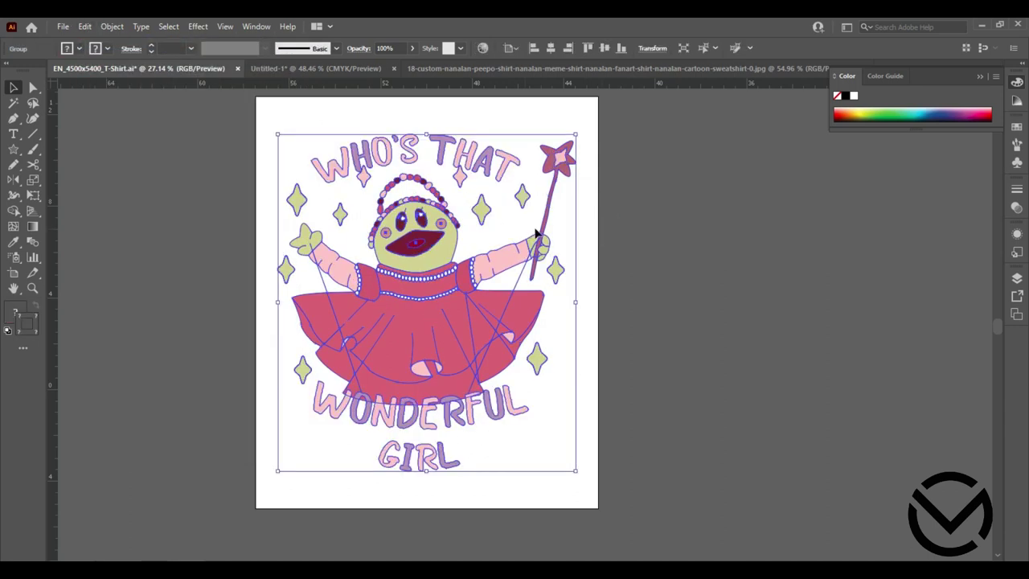
click(642, 224)
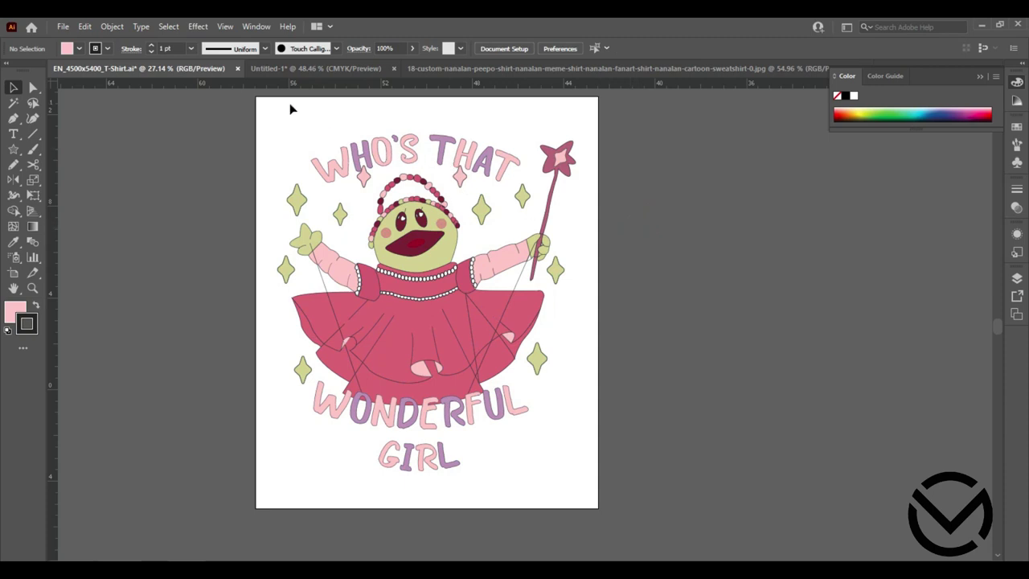
Close Untitled-1 without saving, then close the reference sweatshirt image.
click(338, 68)
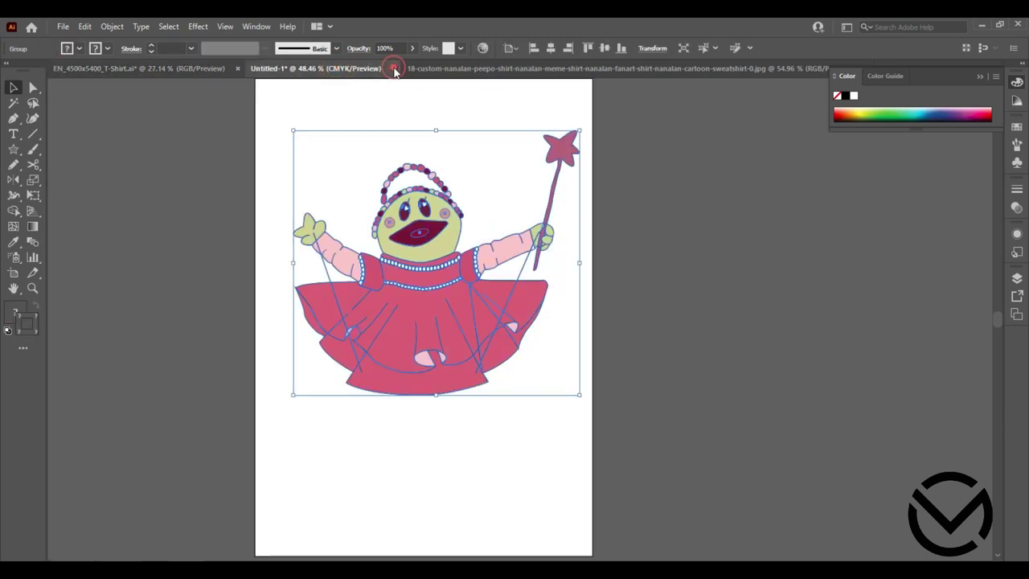
click(395, 69)
click(585, 315)
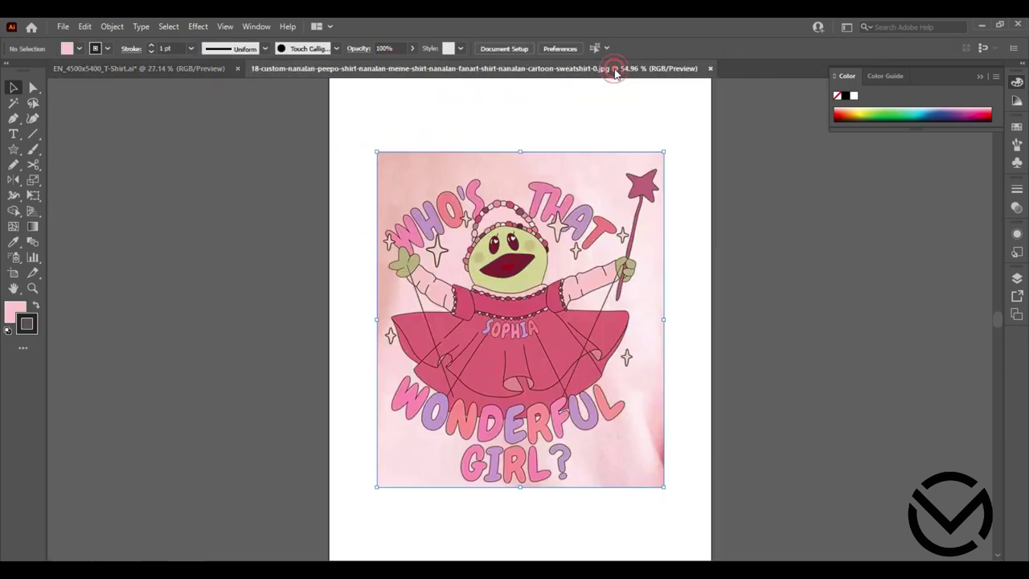
click(711, 67)
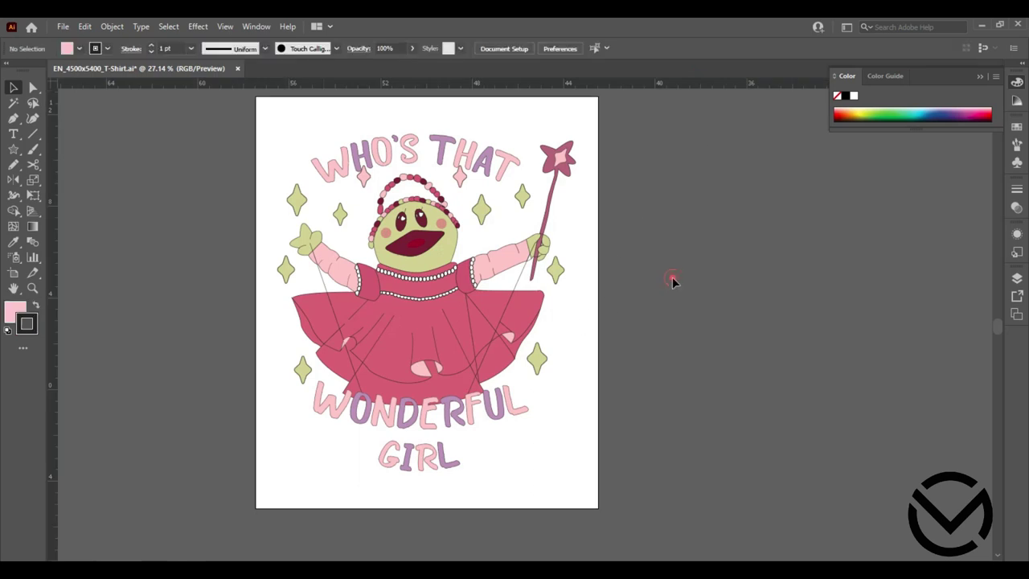